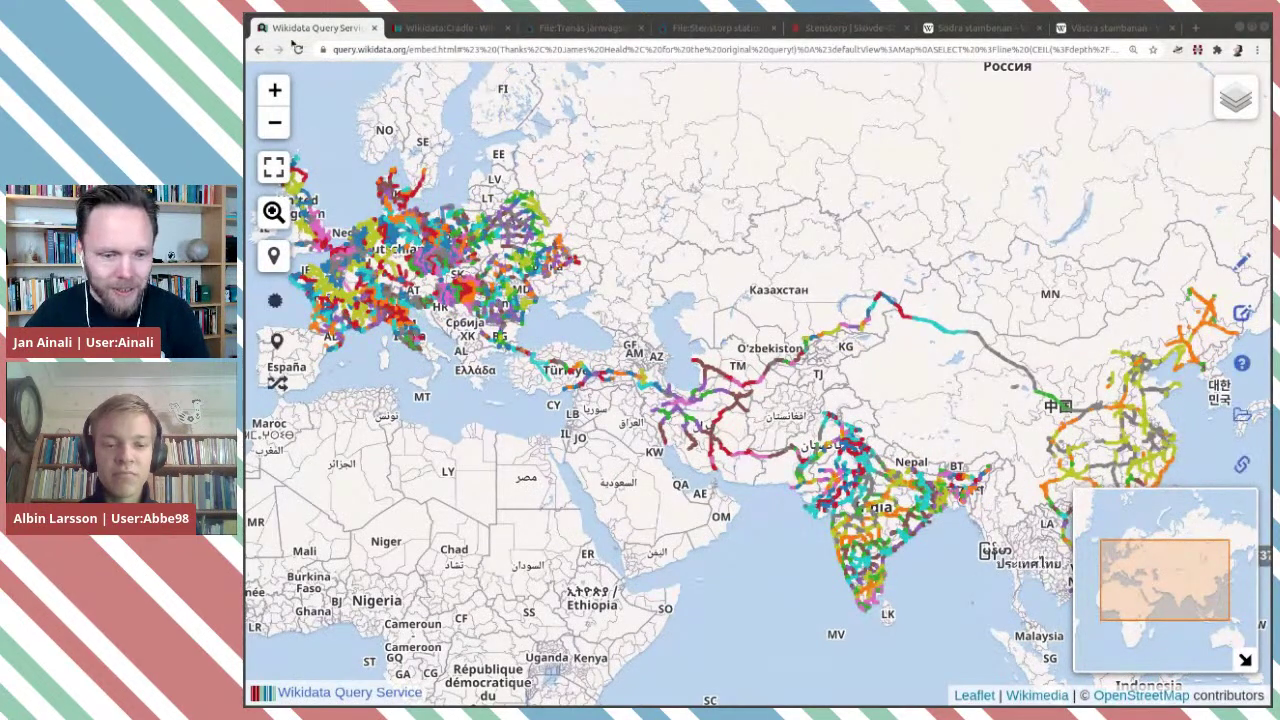
Zoom the railway line map in on southern Sweden.
left_click_drag(455, 185, 466, 215)
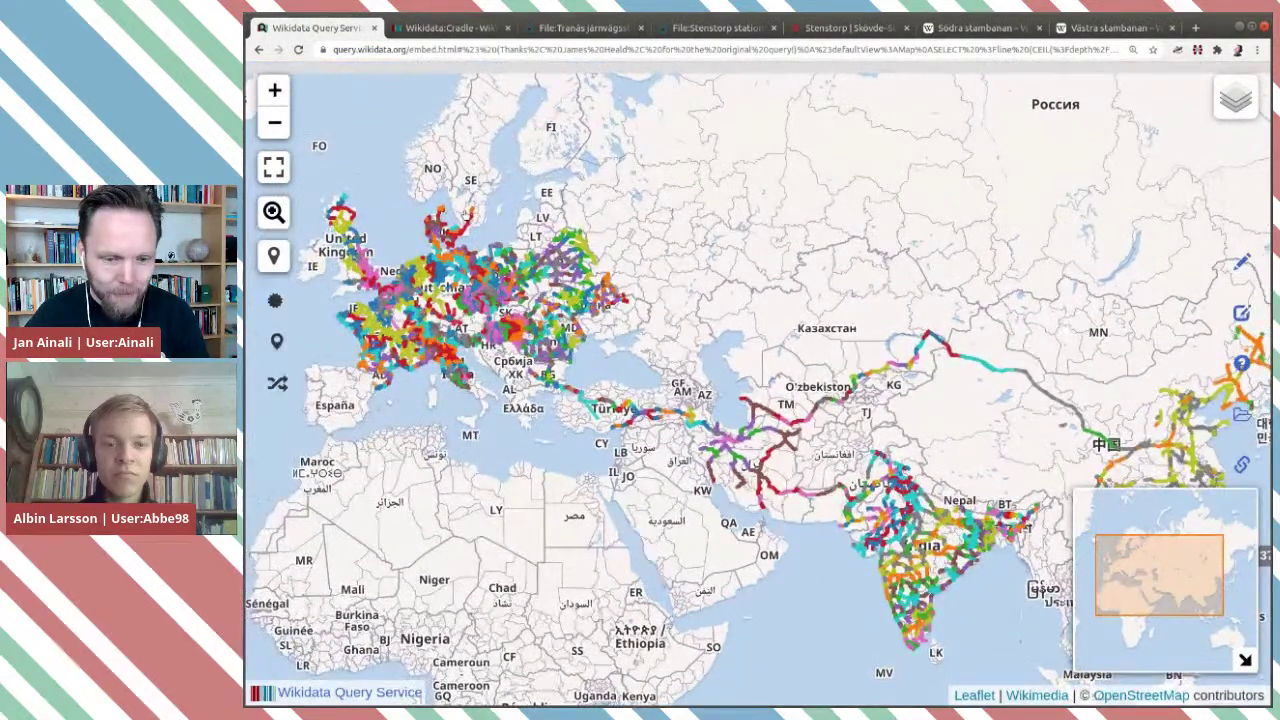
scroll(466, 213, "up", 5)
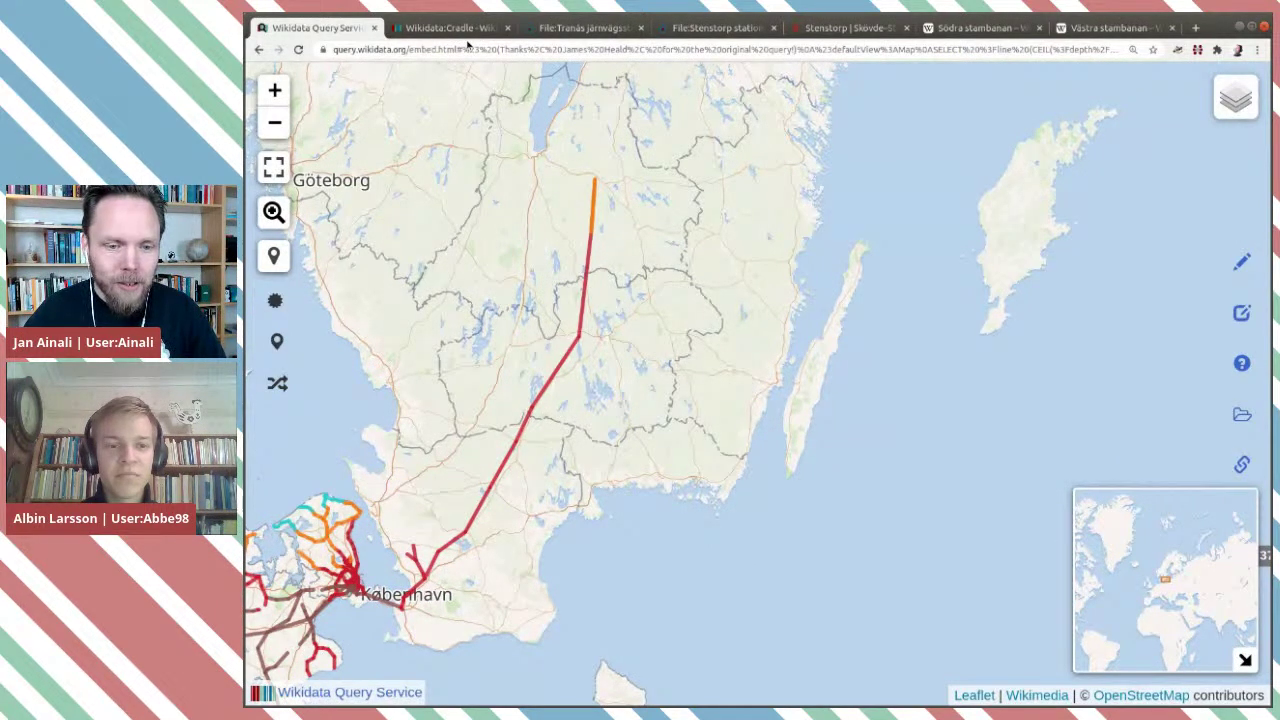
Switch to the Wikidata:Cradle page and look through its list of form definitions.
left_click(462, 30)
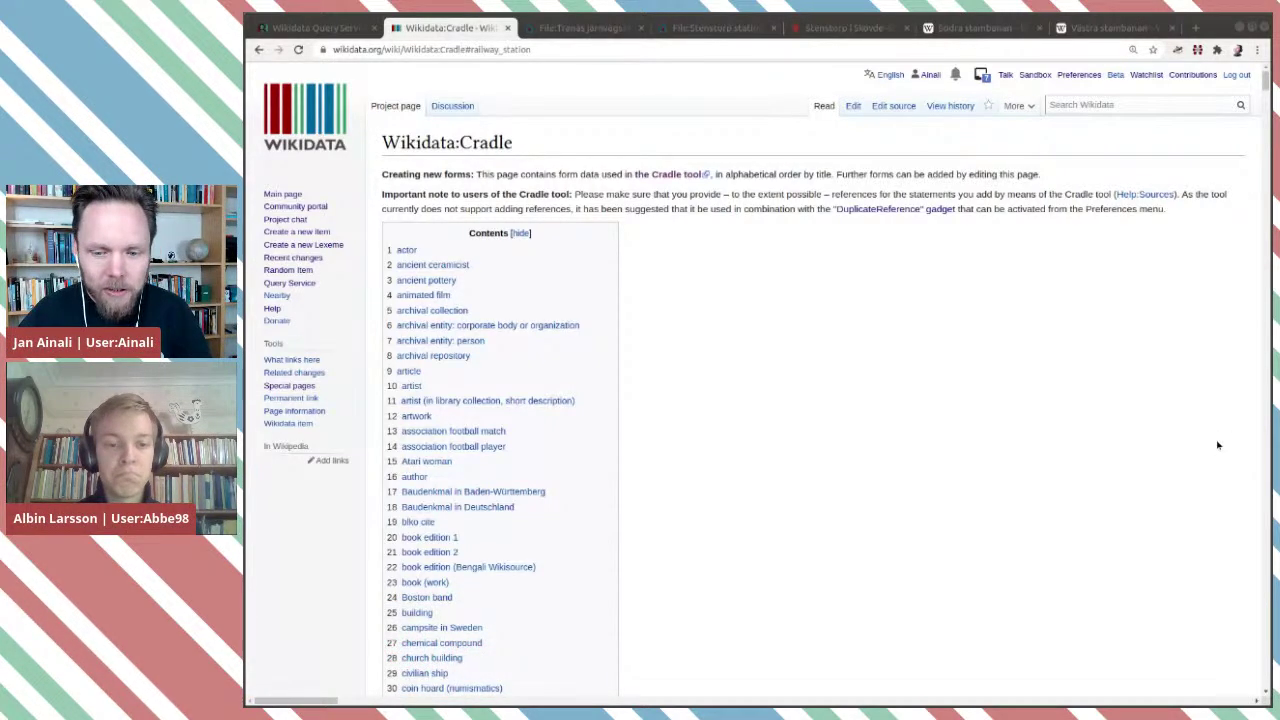
scroll(997, 363, "down", 3)
scroll(995, 364, "down", 8)
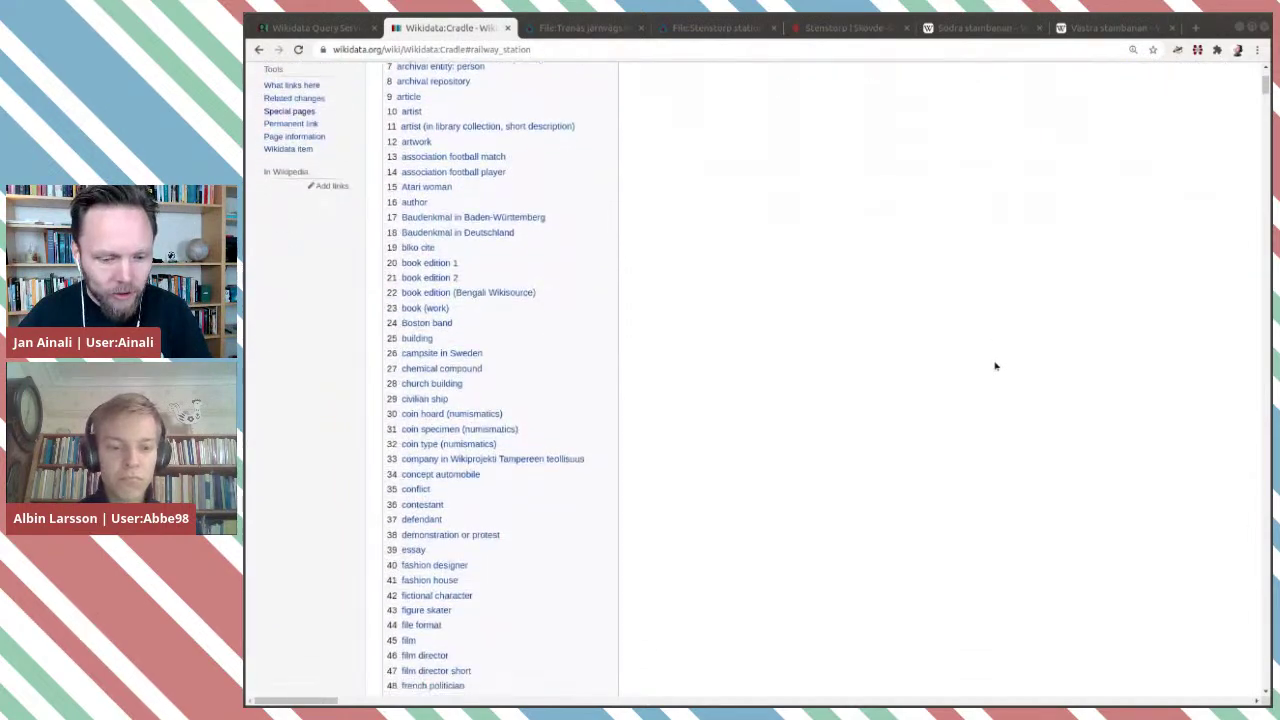
scroll(995, 368, "down", 12)
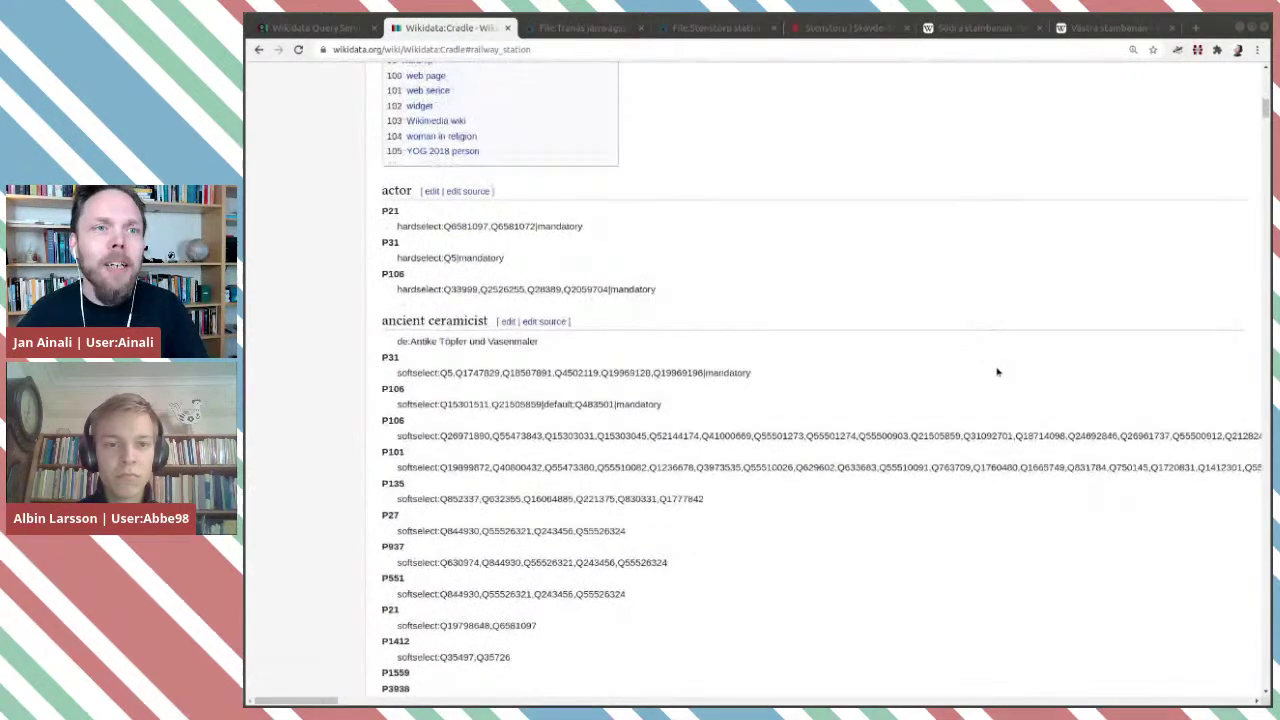
scroll(997, 368, "up", 16)
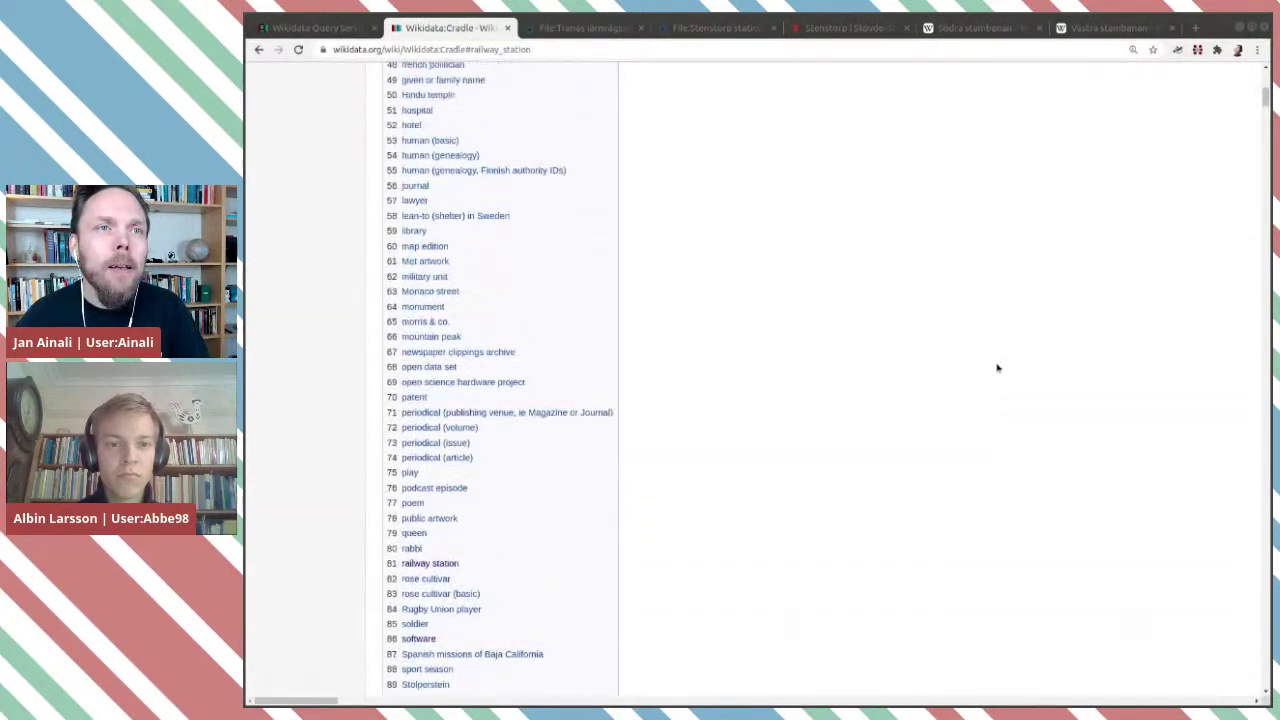
scroll(997, 368, "up", 5)
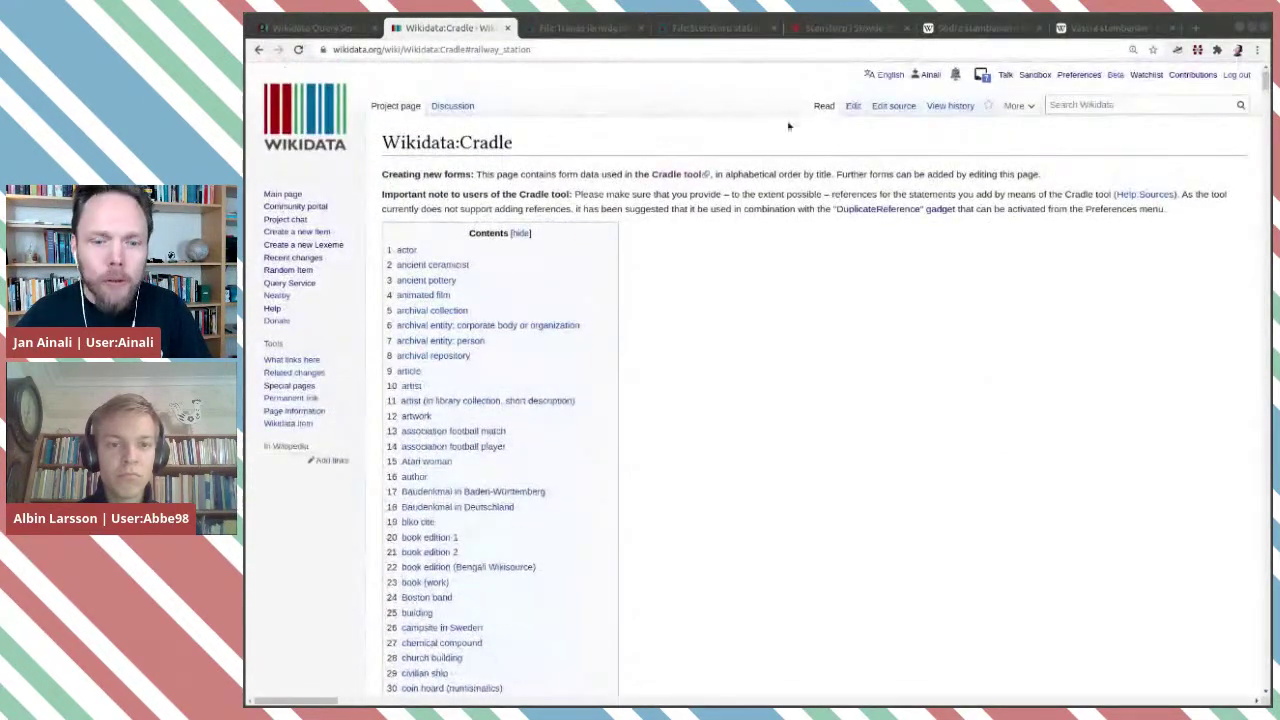
Open the Cradle tool from the Wikidata:Cradle page and enlarge its page to 125 %.
left_click(669, 177)
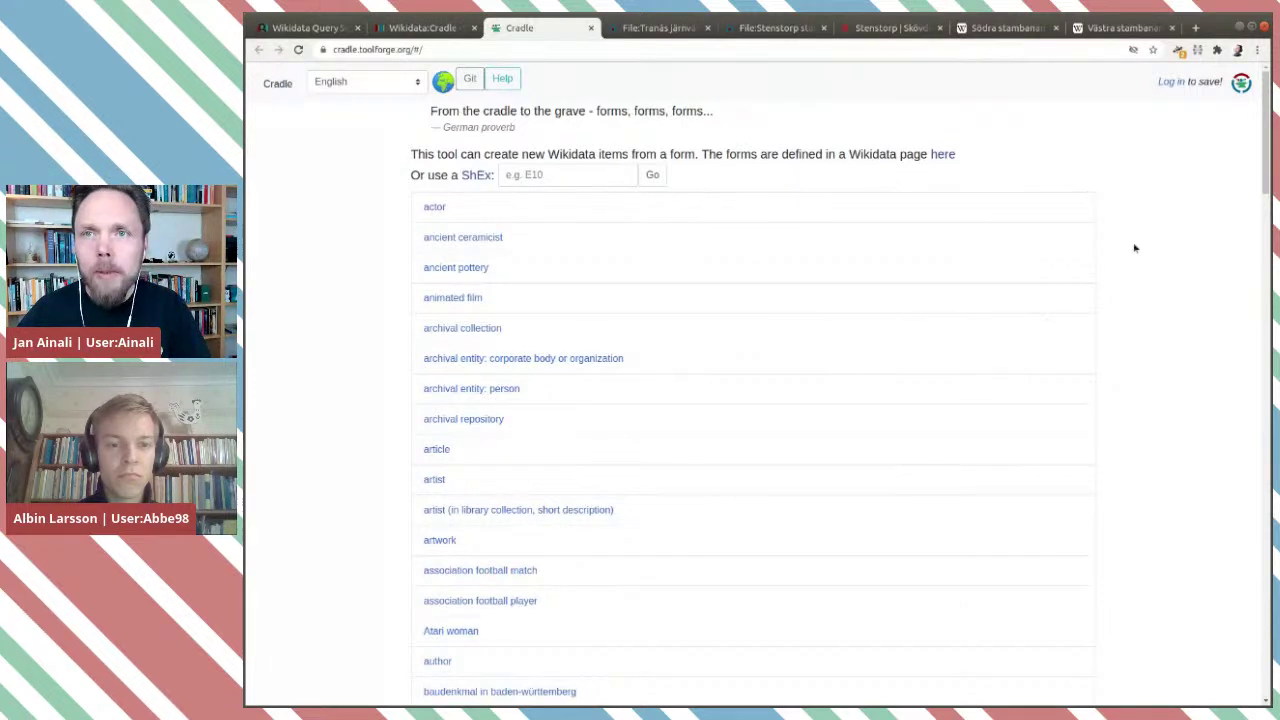
key("ctrl+plus")
key("ctrl+plus")
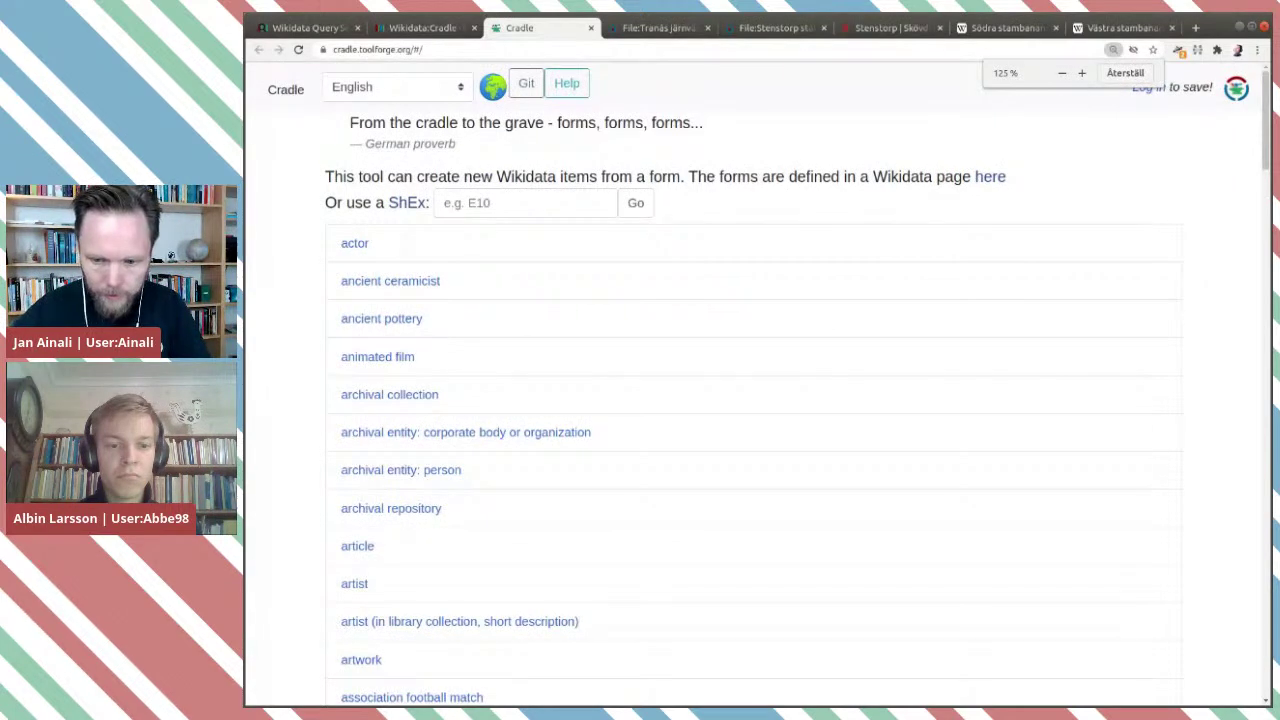
Find the railway station form in the list of Cradle forms and open it.
scroll(929, 291, "down", 5)
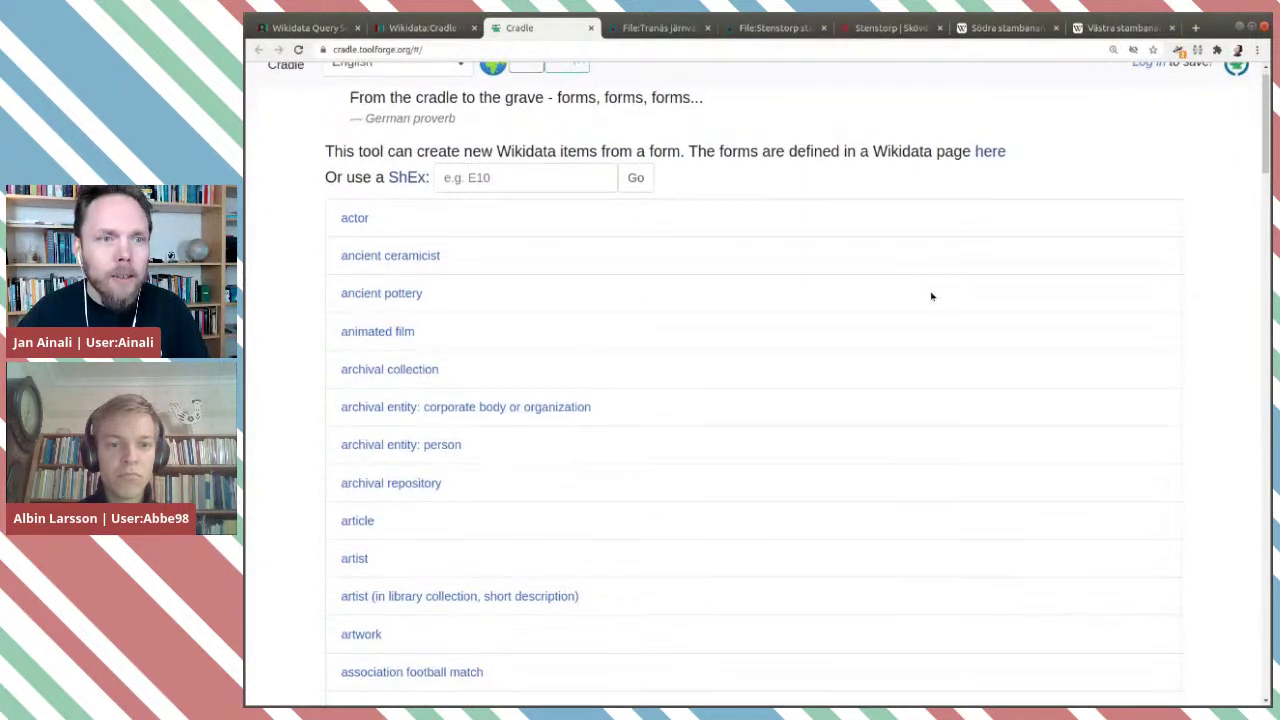
scroll(895, 376, "down", 4)
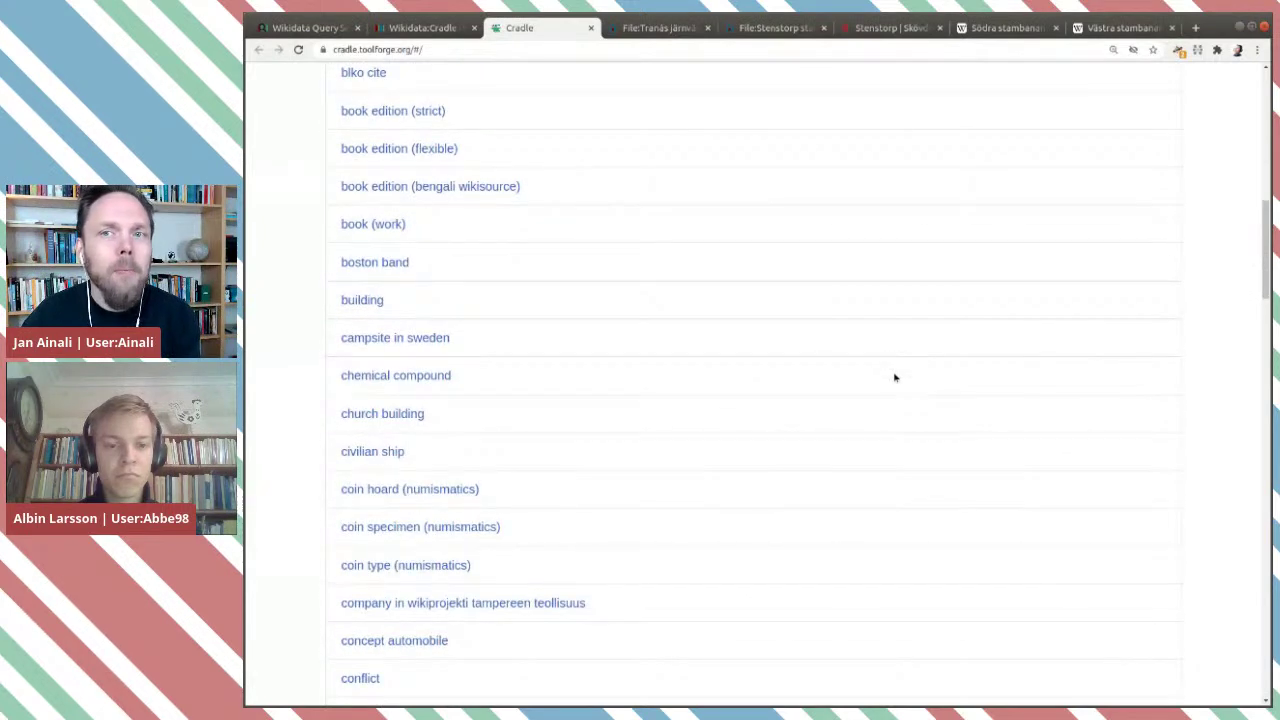
scroll(895, 377, "down", 6)
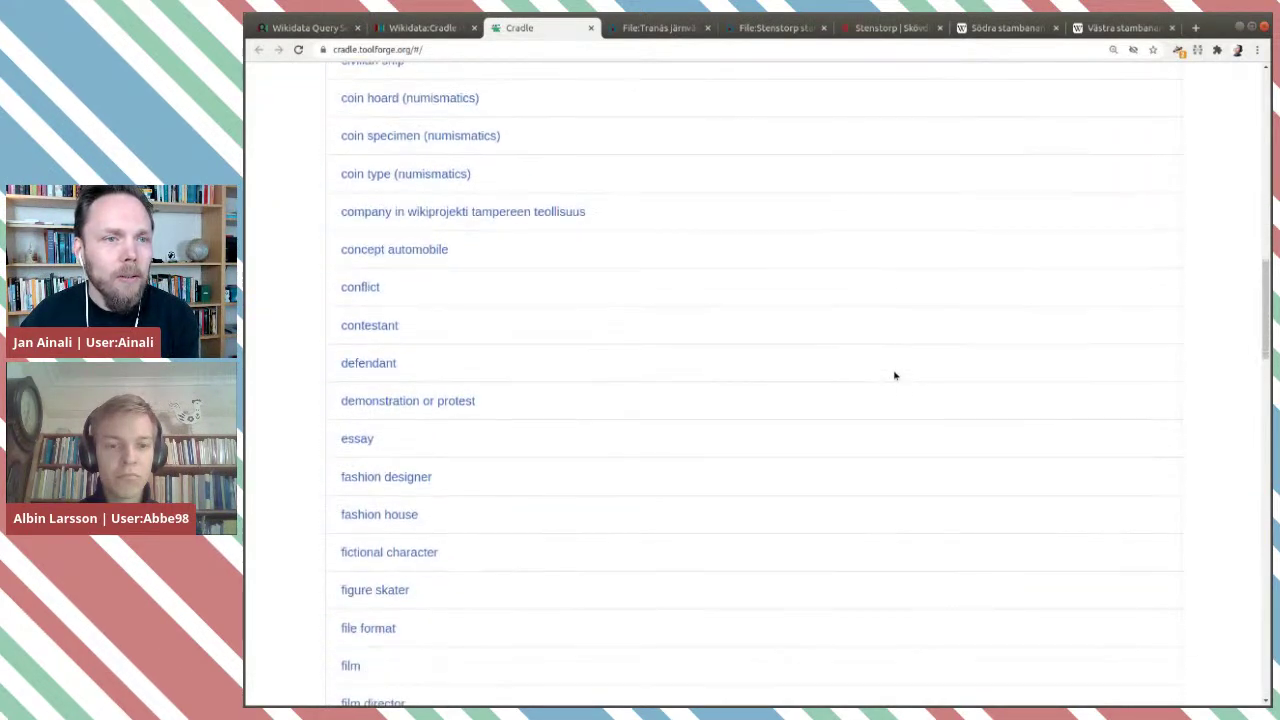
scroll(895, 376, "down", 9)
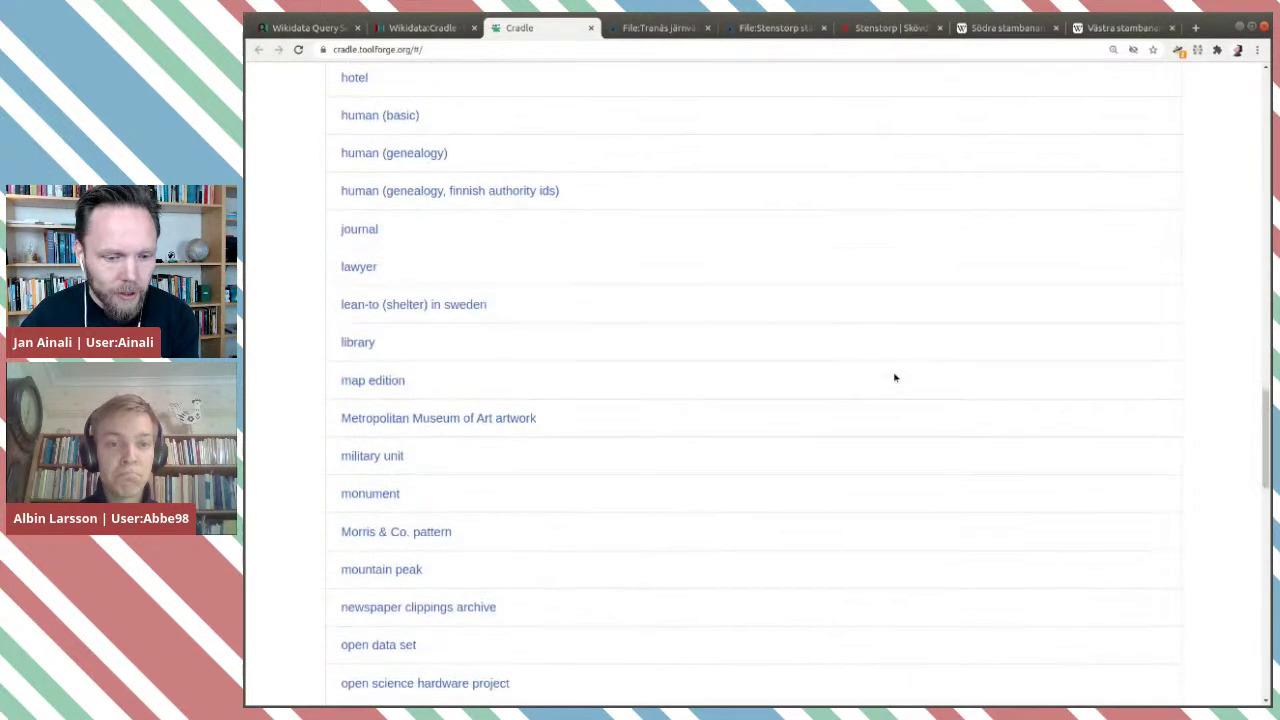
scroll(895, 377, "down", 7)
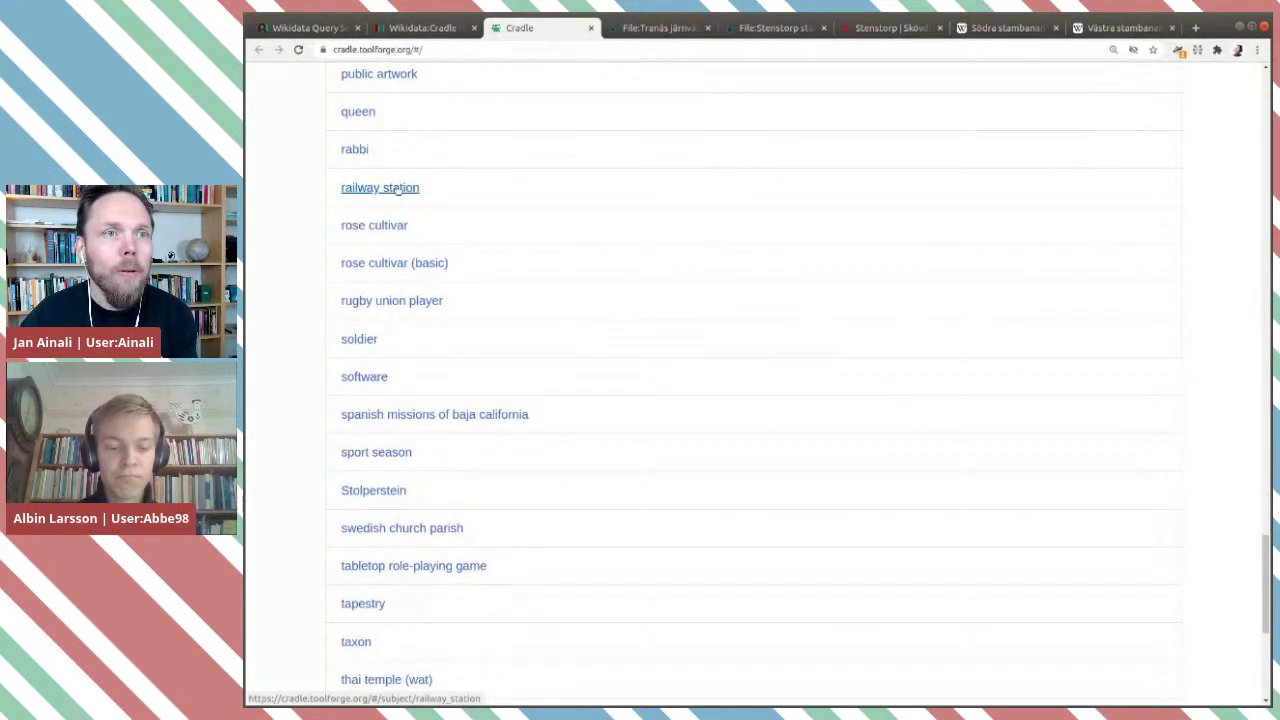
left_click(398, 190)
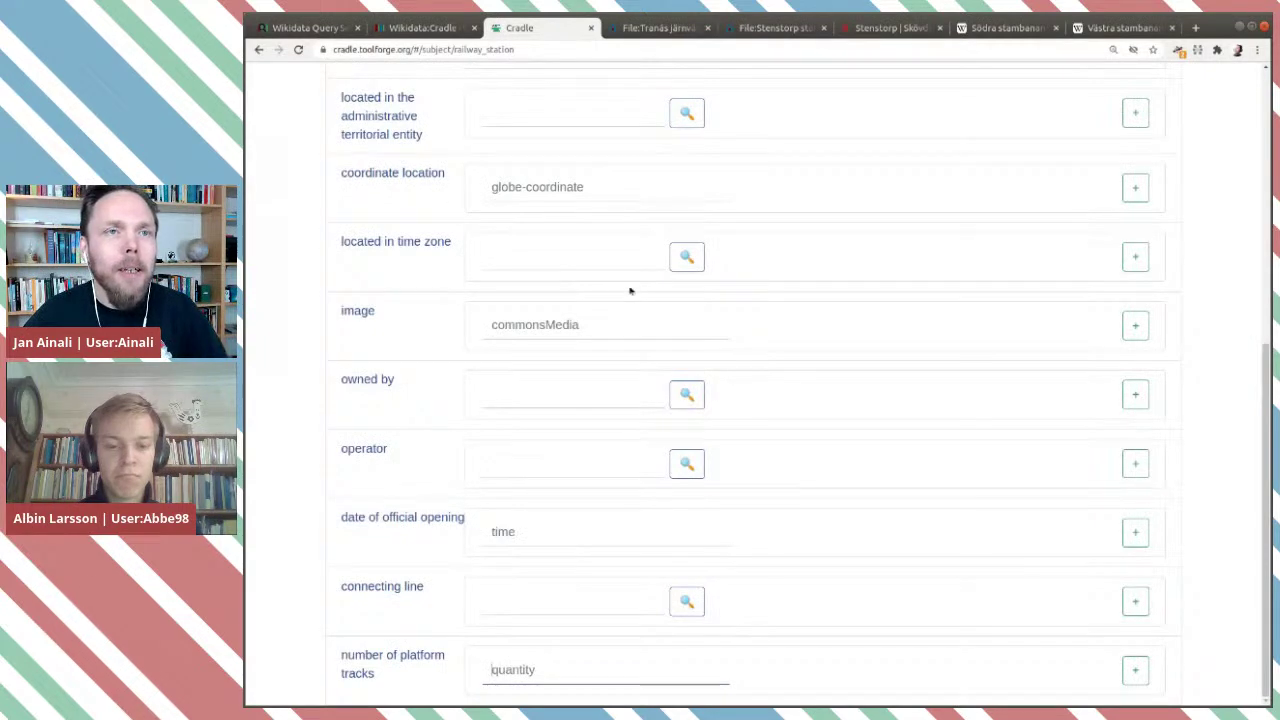
Enter the Swedish (sv) label "Tranås station" for the new item.
scroll(871, 318, "up", 5)
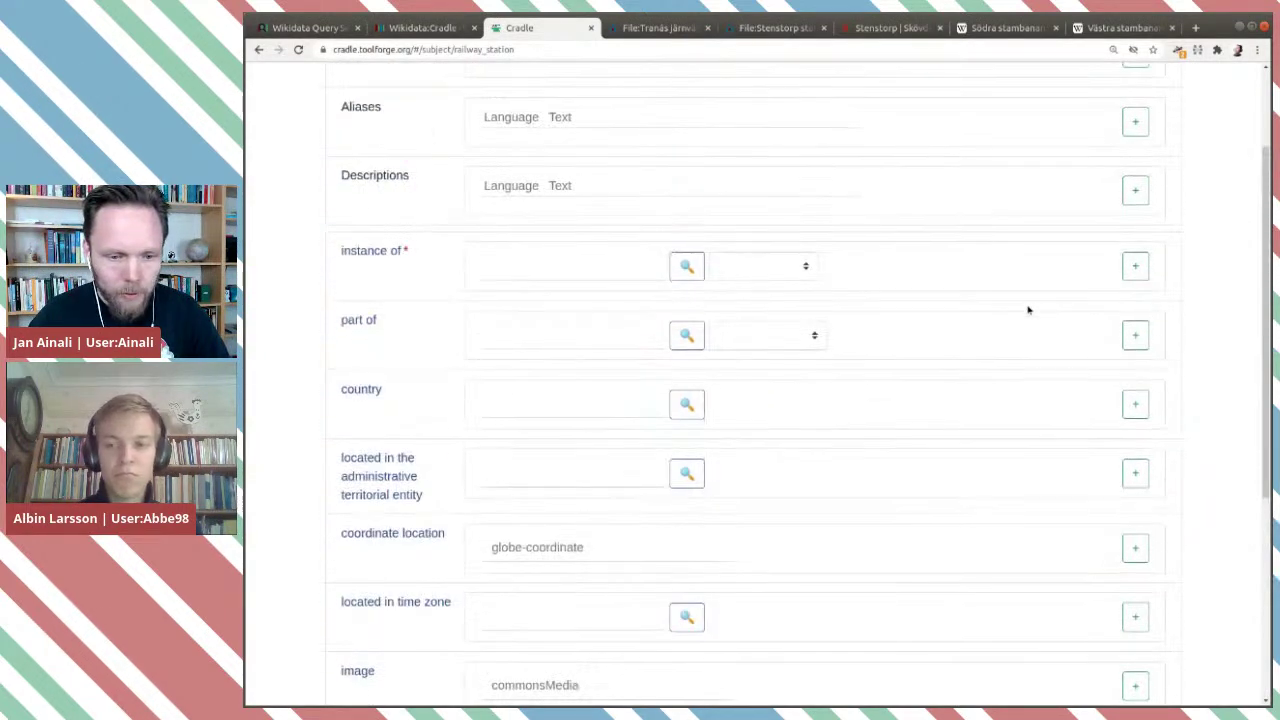
left_click(512, 186)
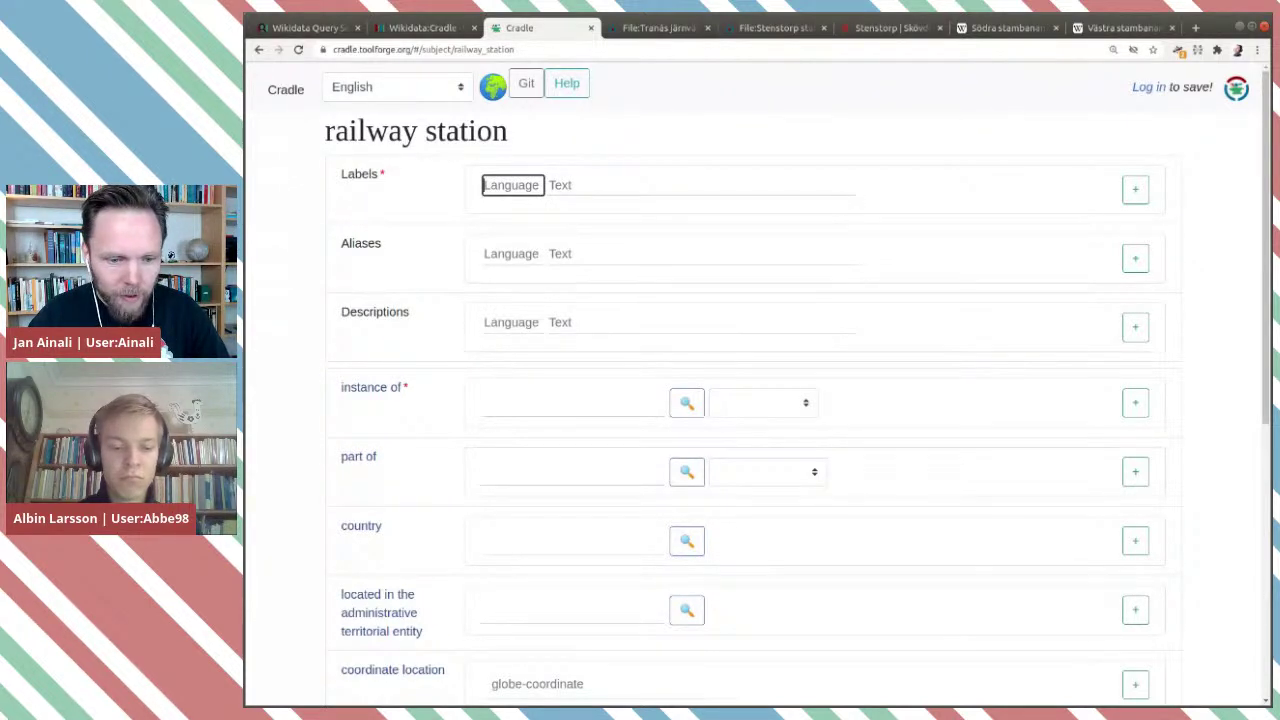
type("sv")
left_click(622, 181)
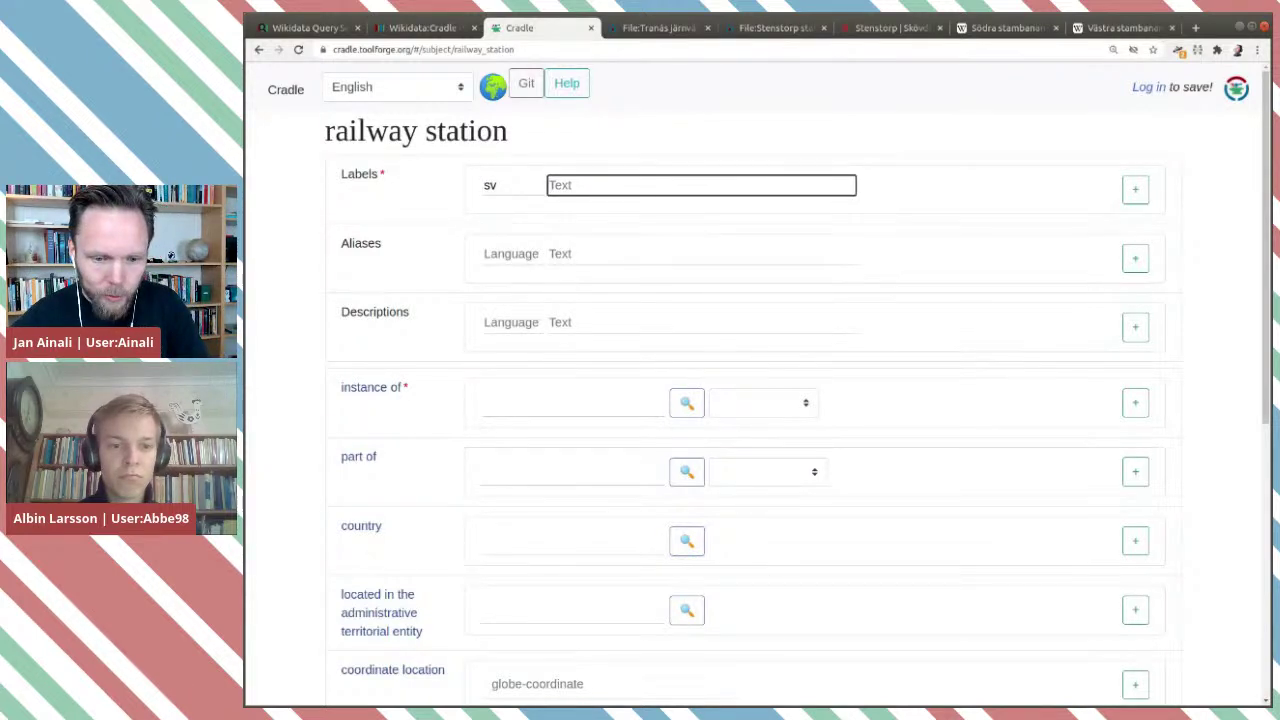
type("Trå")
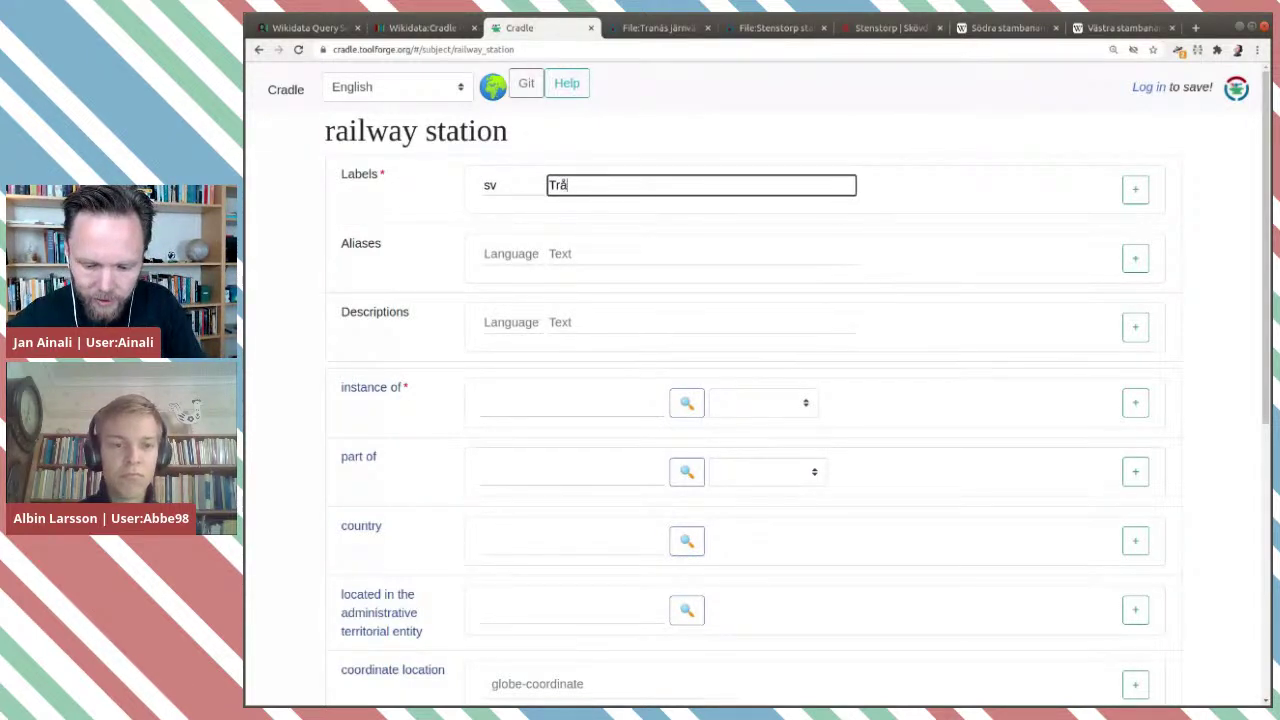
type("n")
key("BackSpace")
key("BackSpace")
type("anås sation")
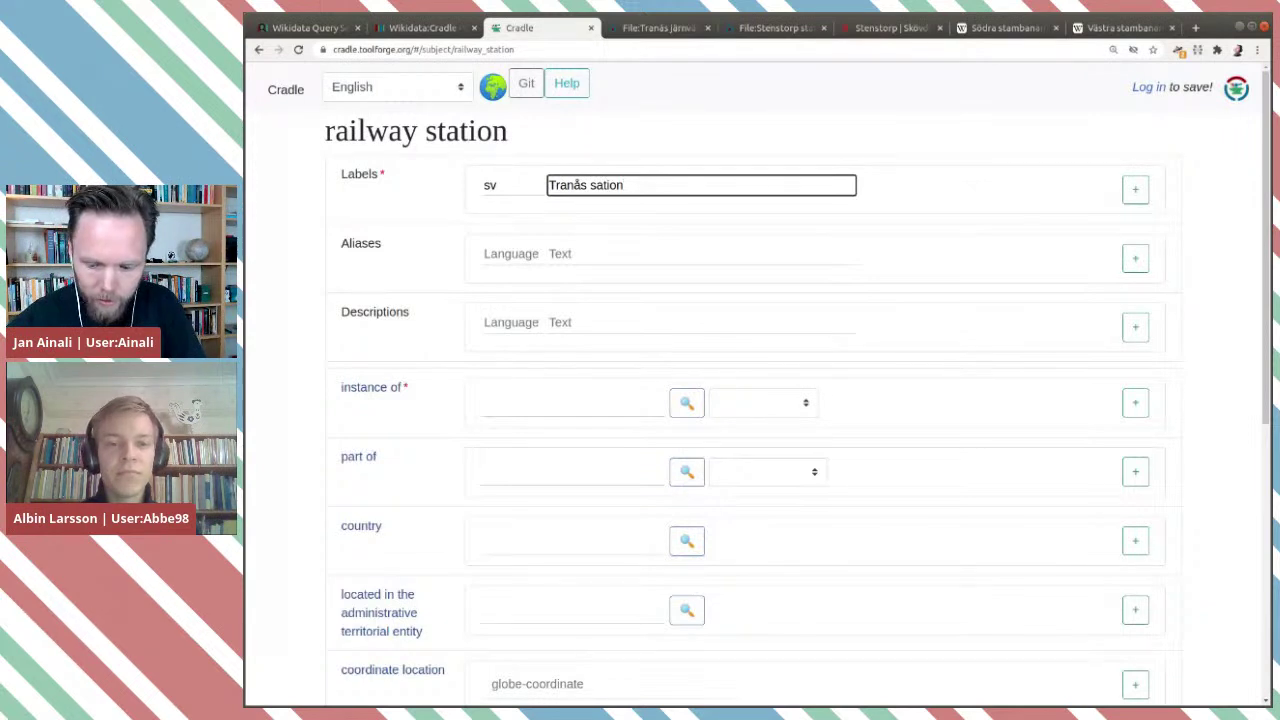
left_click(592, 185)
type("t")
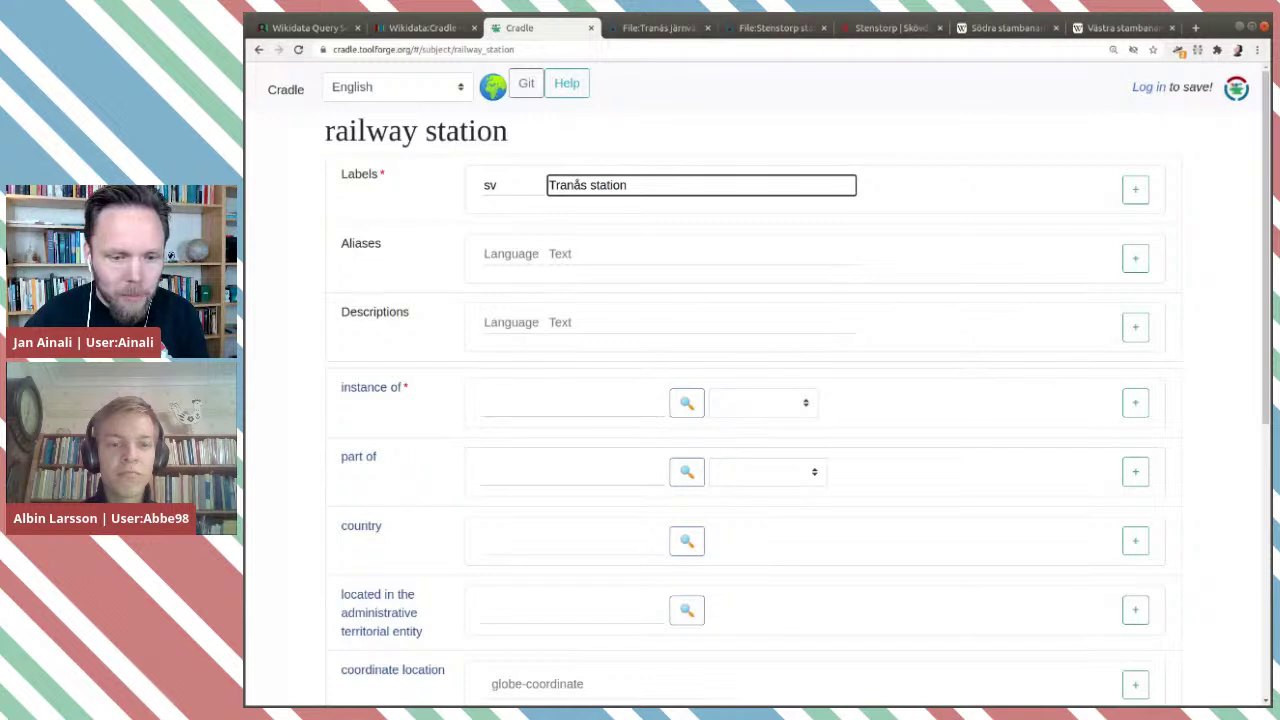
Add a second label in English (en), copying "Tranås station" from the Swedish one.
left_click(1136, 192)
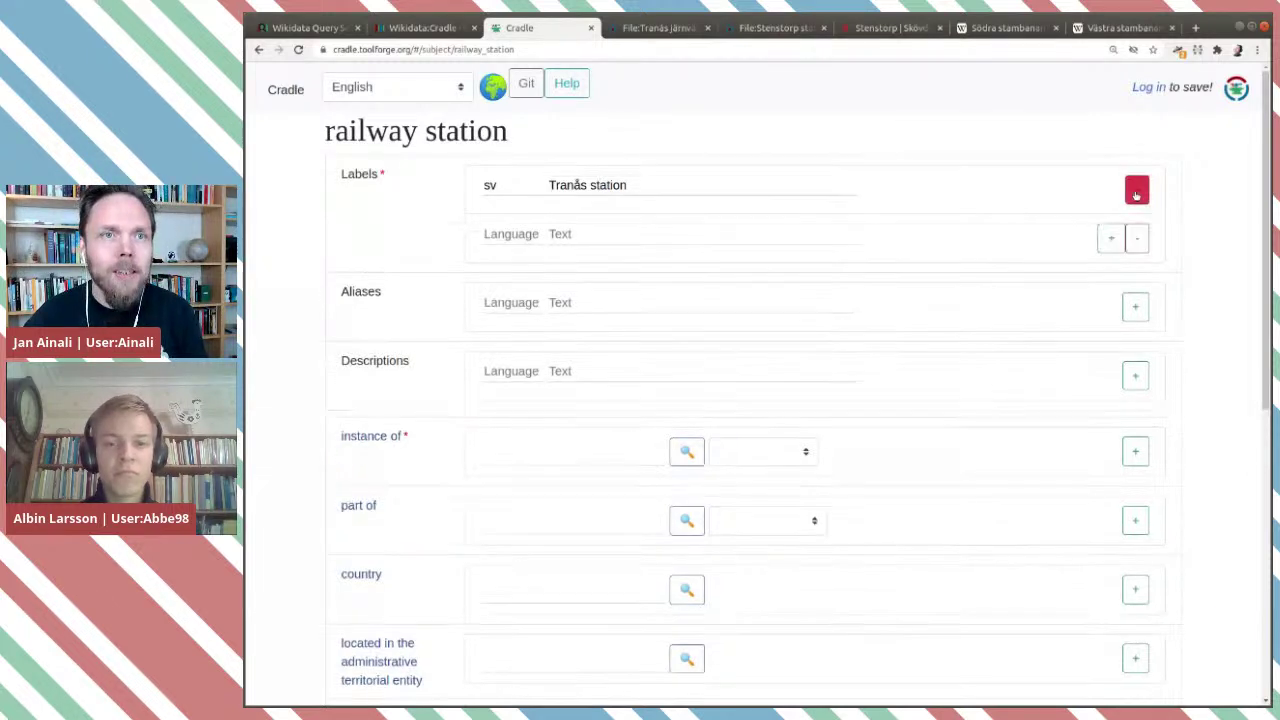
left_click(498, 232)
type("en")
left_click_drag(630, 185, 548, 185)
key("ctrl+c")
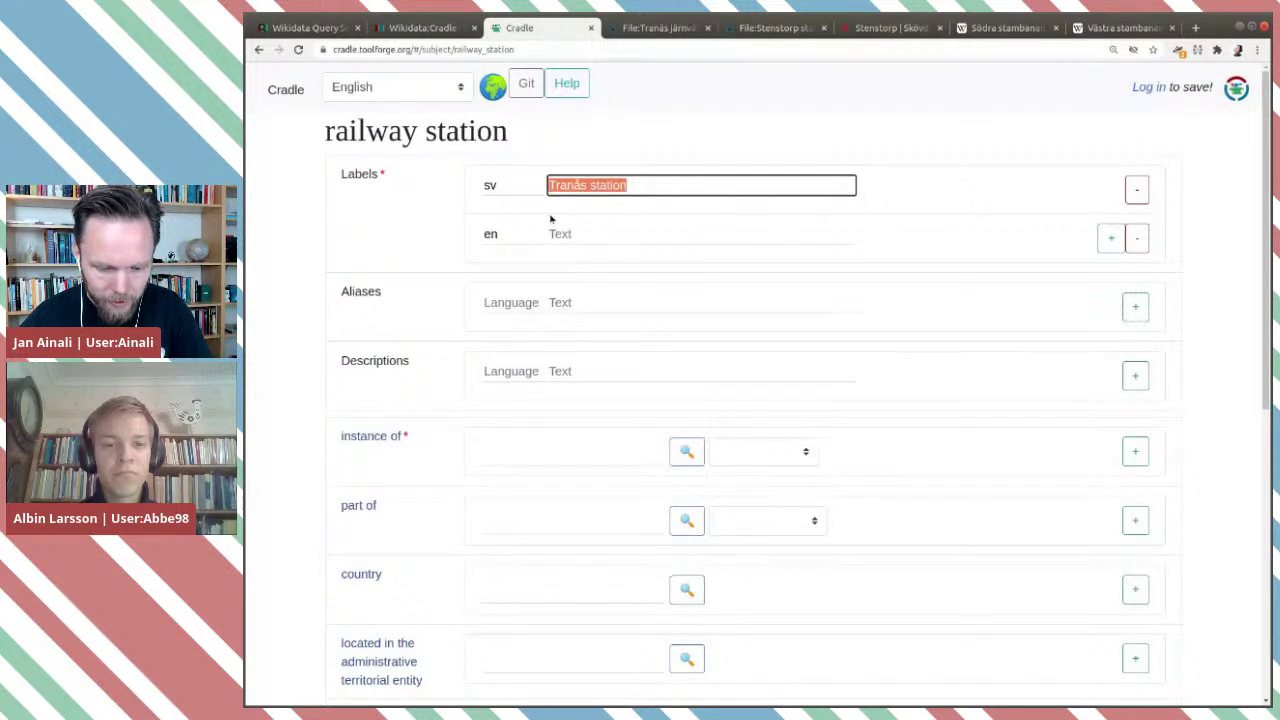
left_click(583, 236)
key("ctrl+v")
left_click(596, 242)
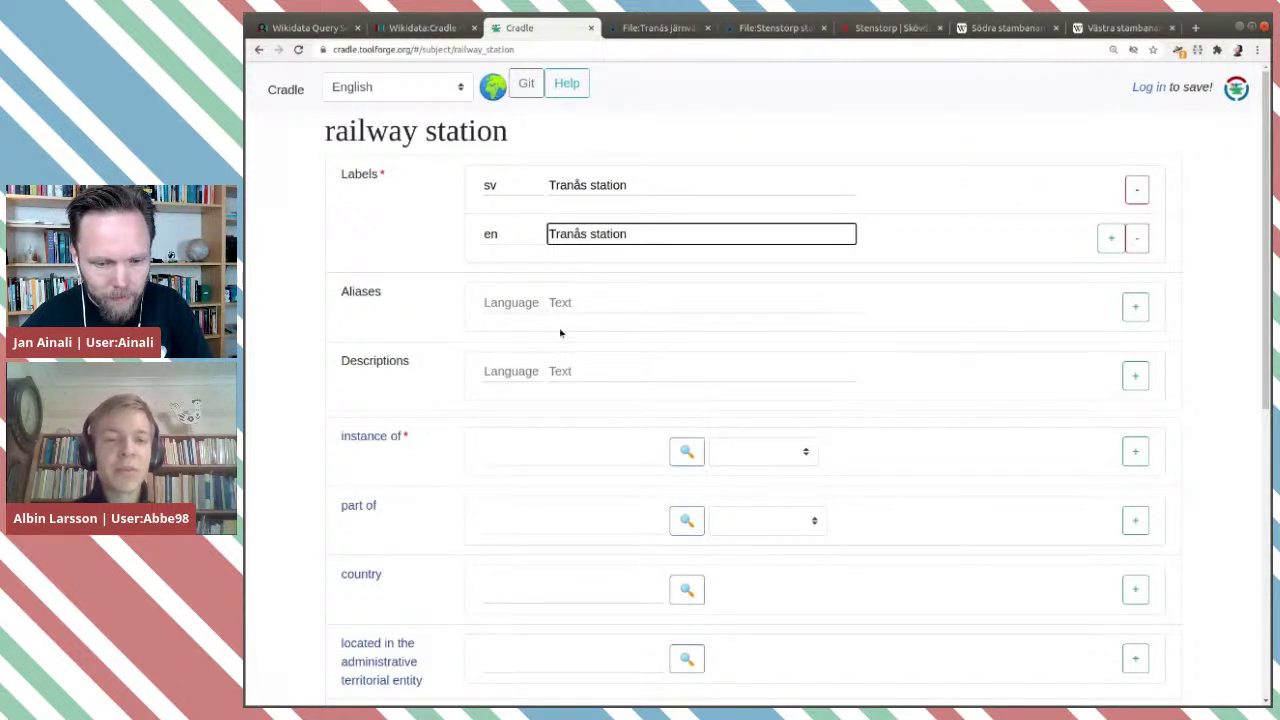
Enter the Swedish (sv) description "järnvägsstationen i Tranås".
left_click(513, 372)
type("sv")
left_click(622, 371)
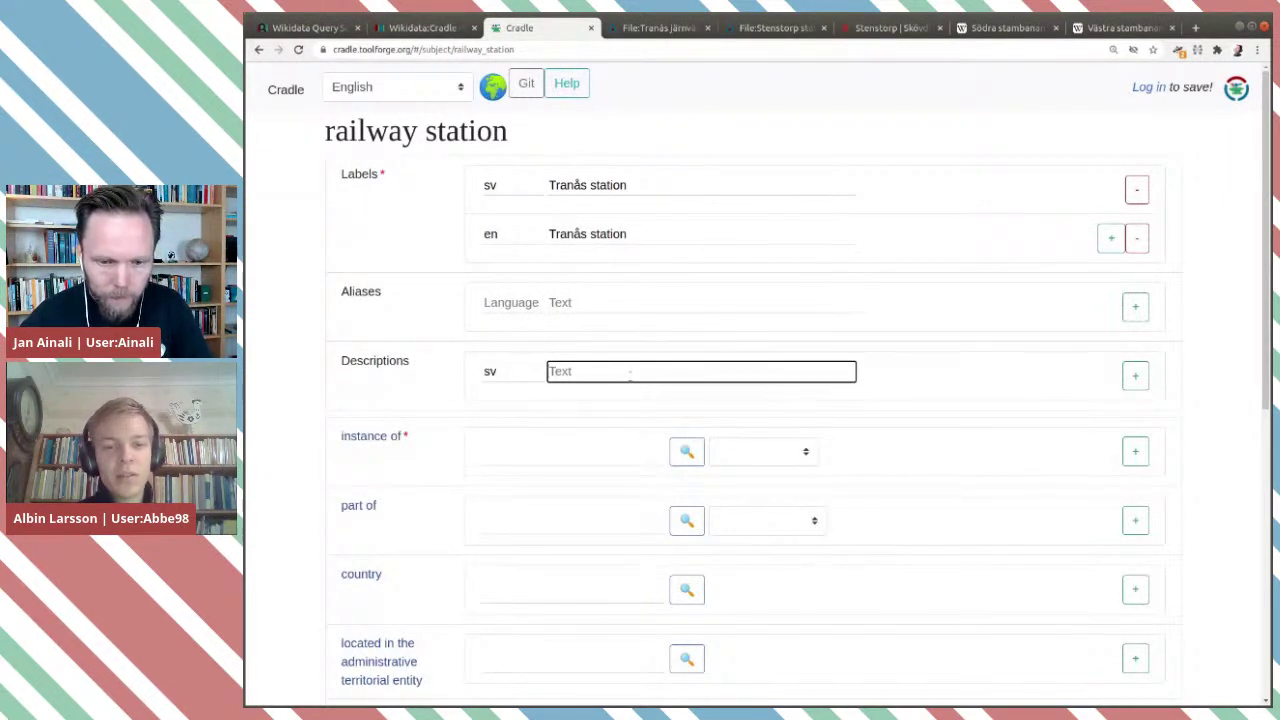
type("järnväg")
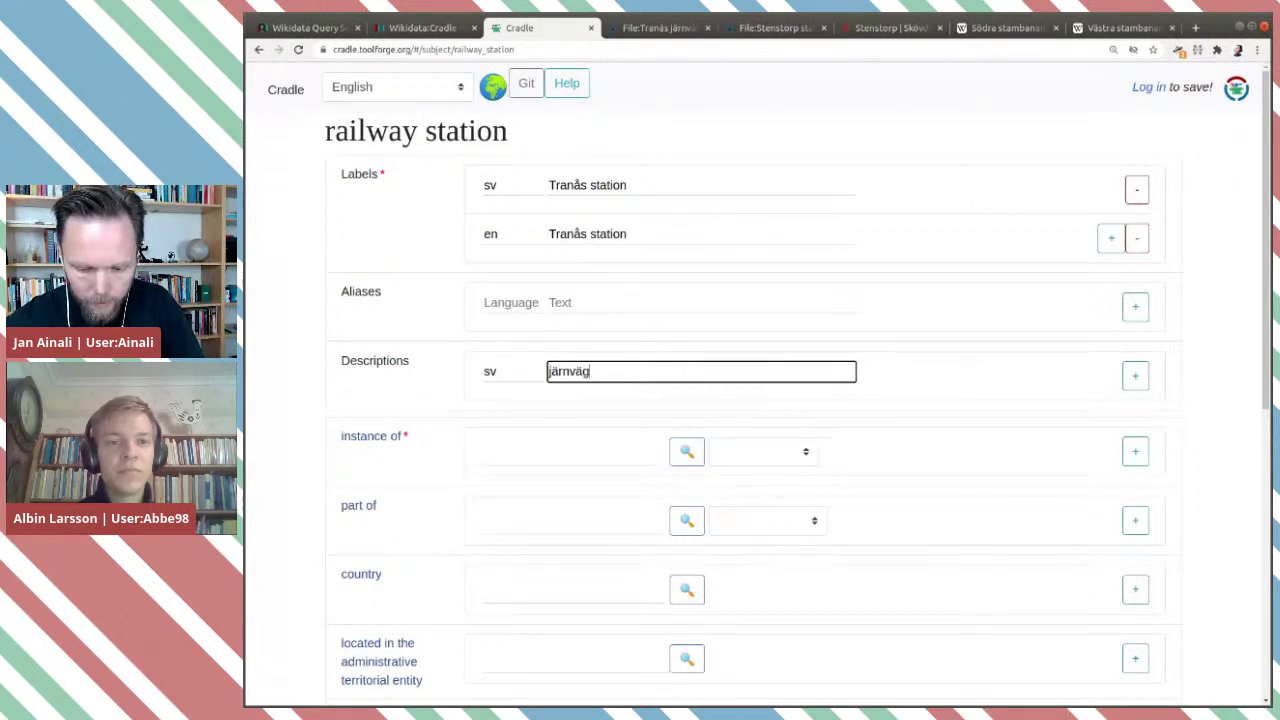
type("sstationen i tra")
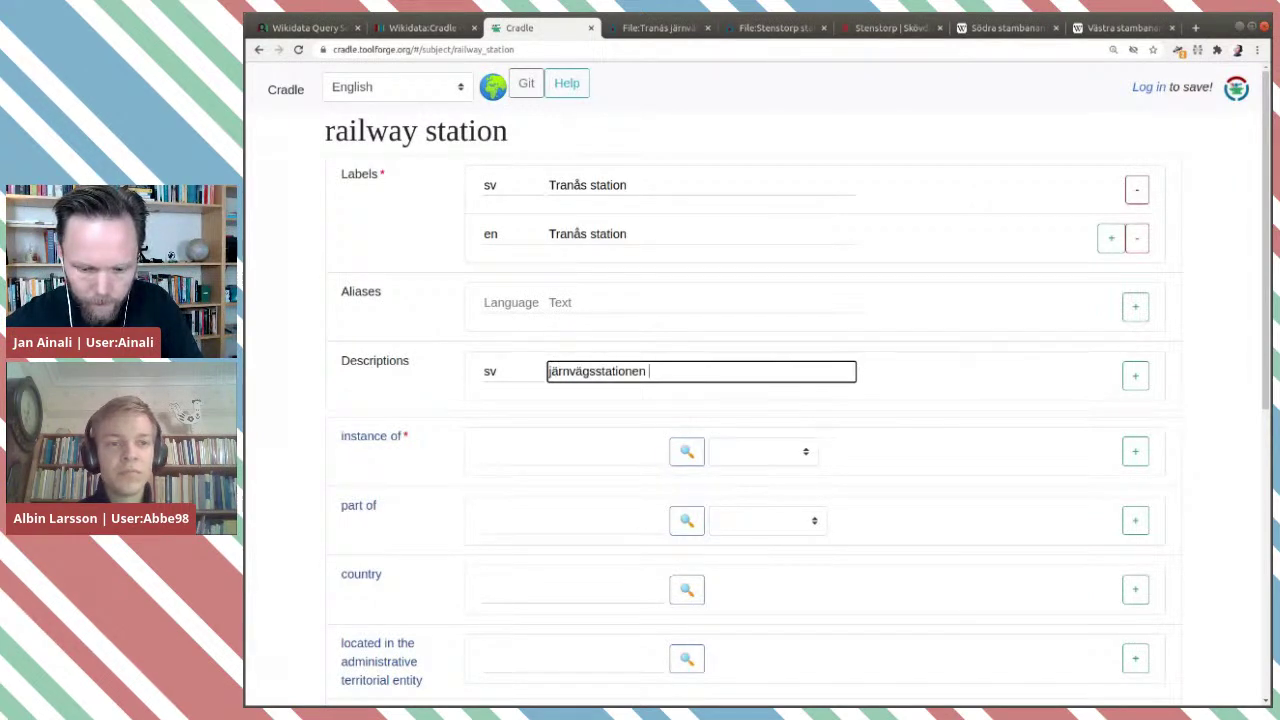
key("BackSpace")
key("BackSpace")
key("BackSpace")
type("Tranås")
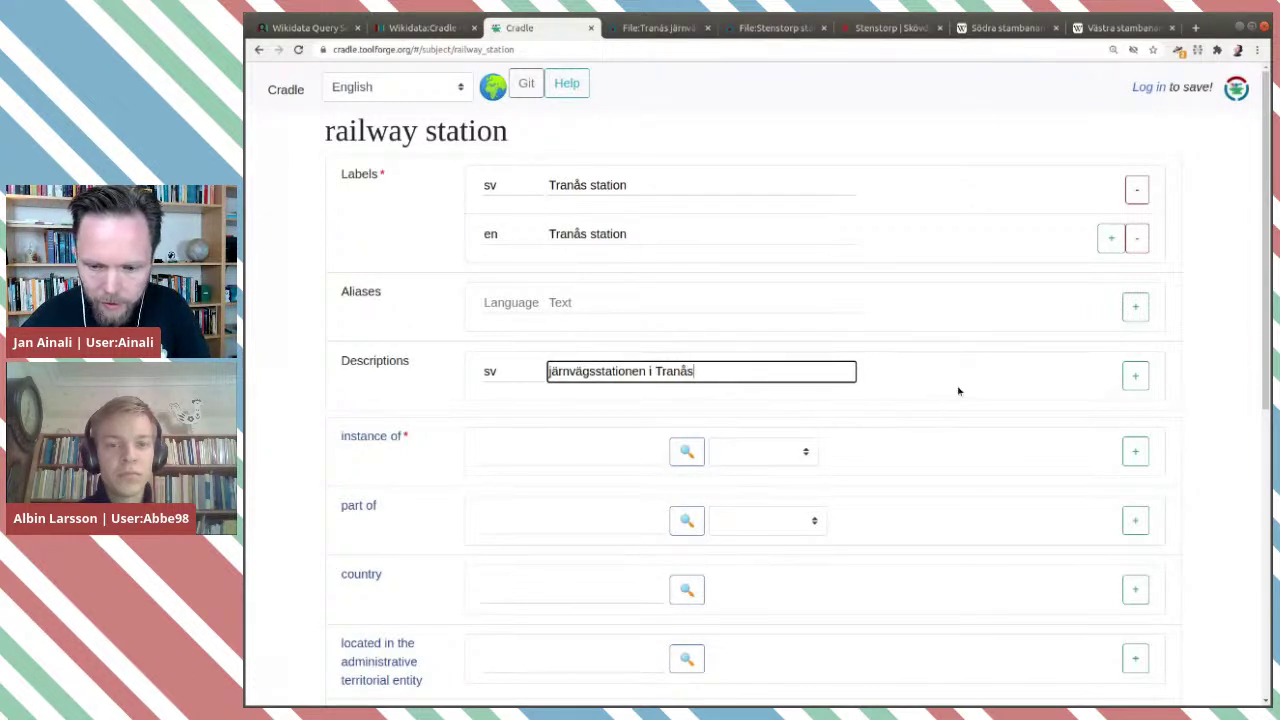
Add a second description in English (en) reading "railway station in Tranås".
left_click(1126, 378)
left_click(530, 421)
type("en")
key("Tab")
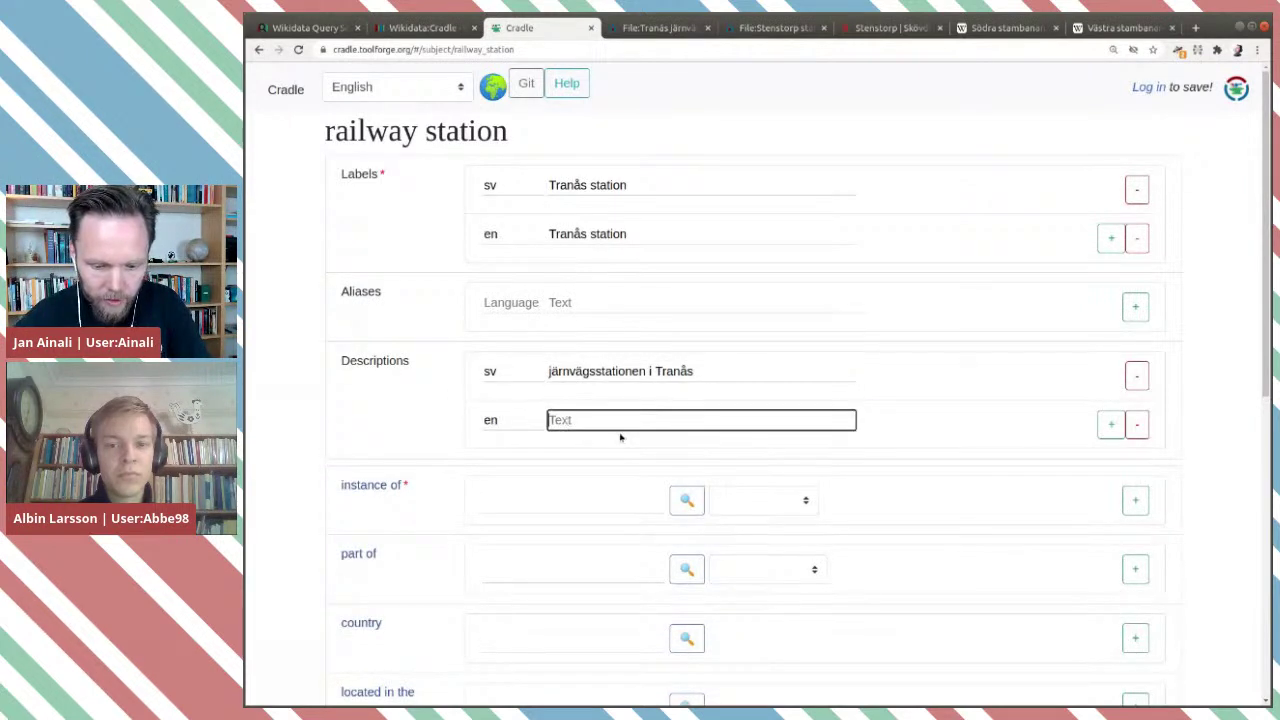
type("railwa")
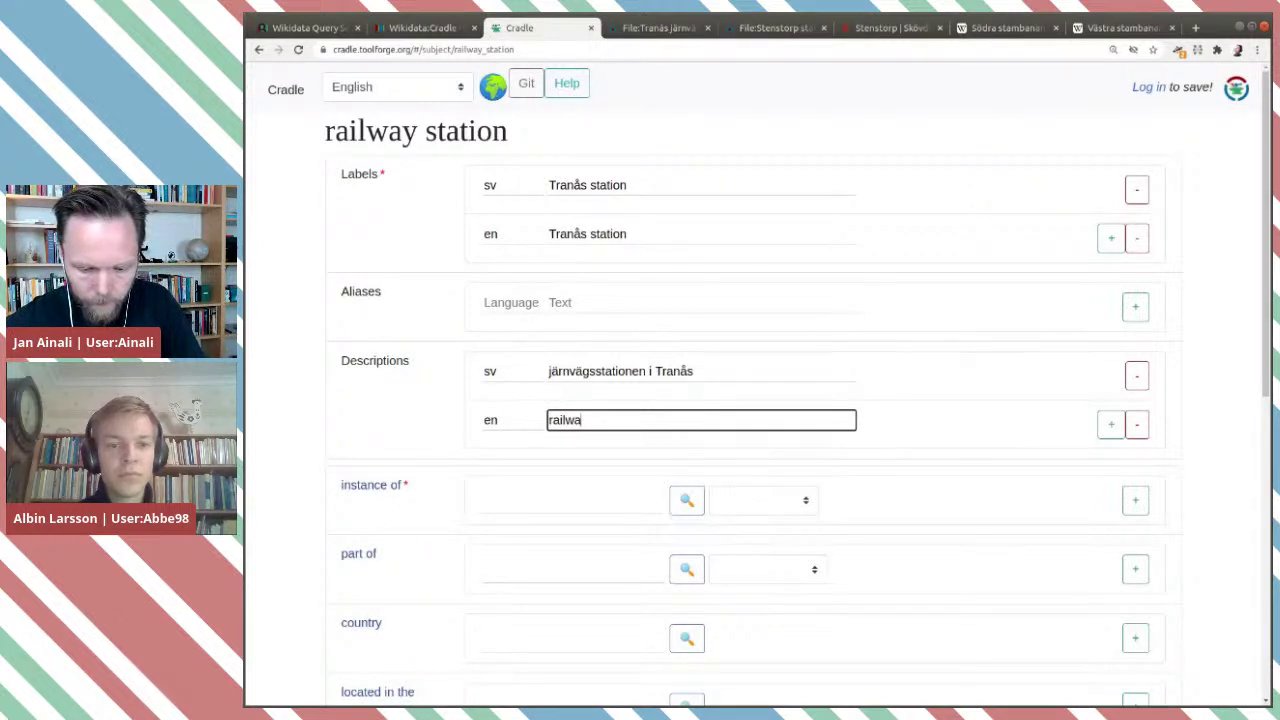
type("y station i")
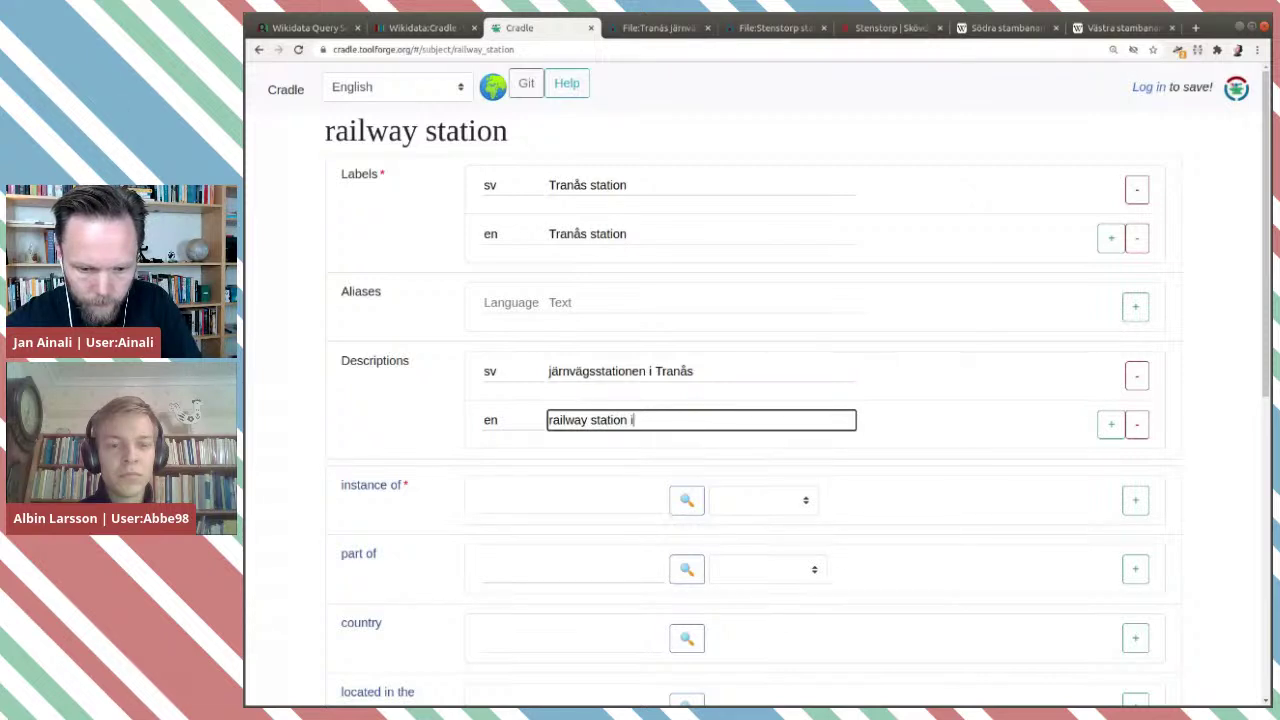
type("n Tran")
left_click(620, 437)
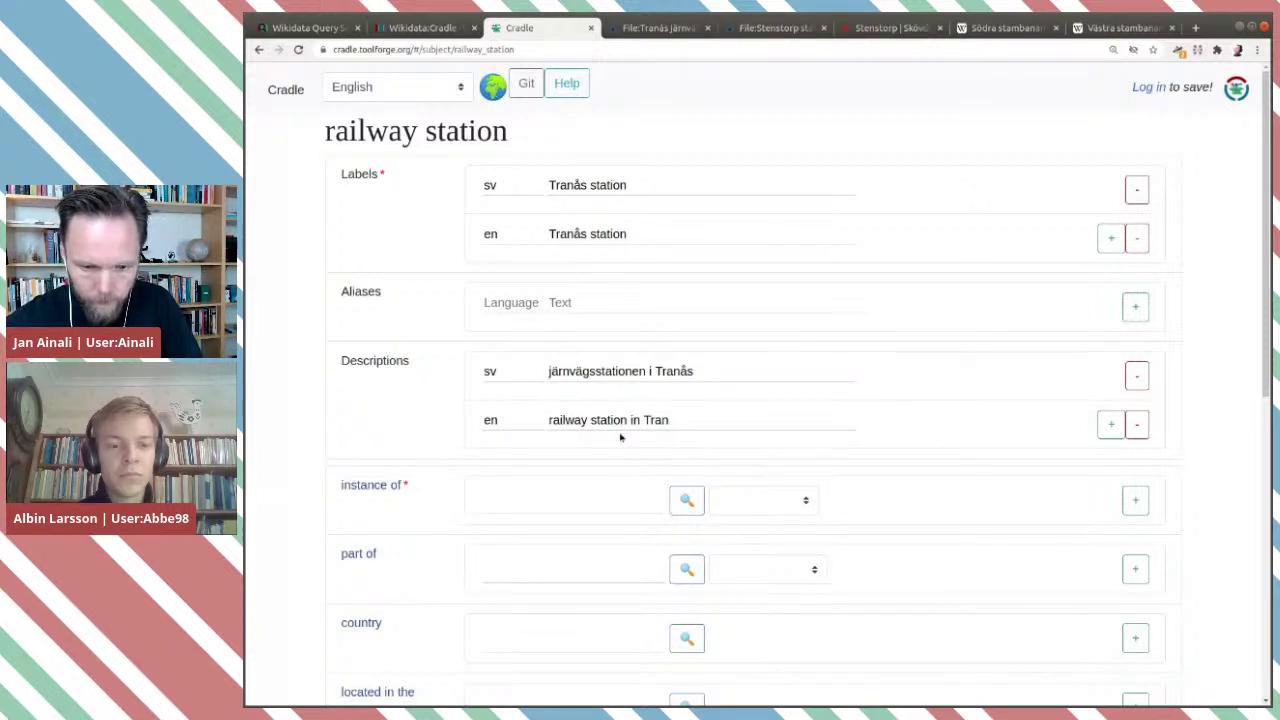
left_click(723, 414)
type("ås")
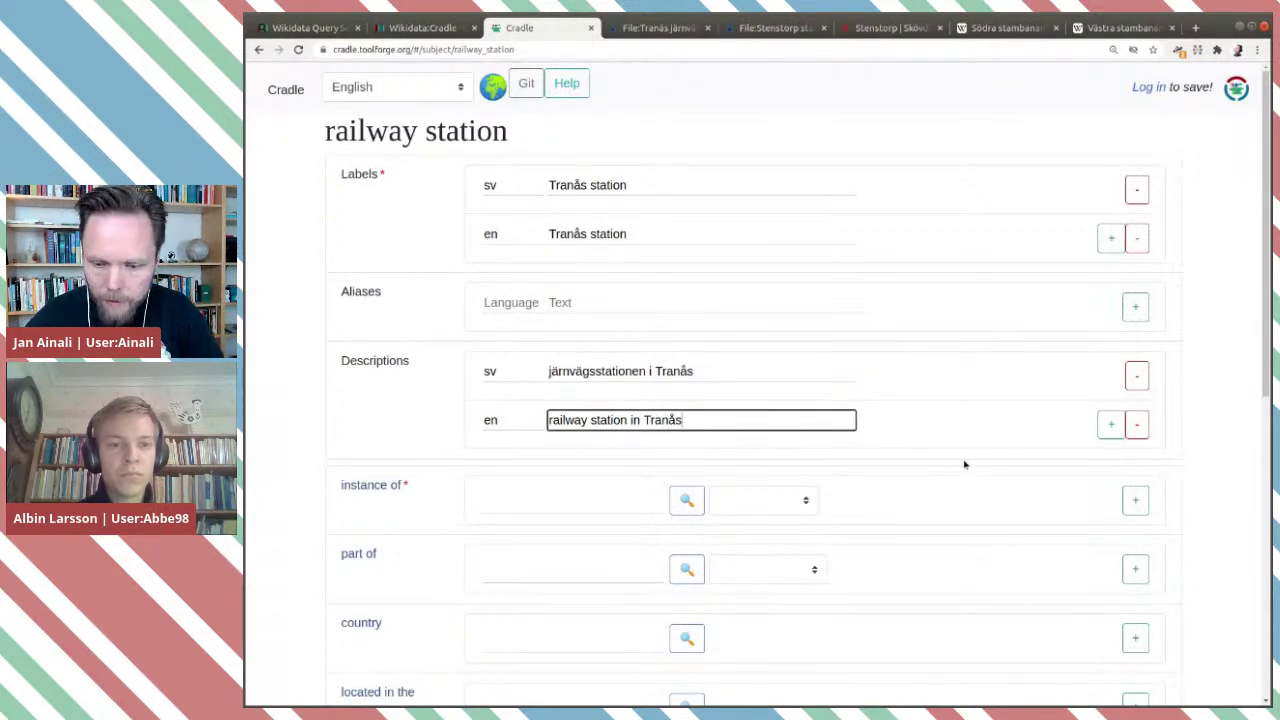
Set the item's required "instance of" statement to railway station.
scroll(900, 455, "down", 1)
left_click(595, 402)
left_click(807, 402)
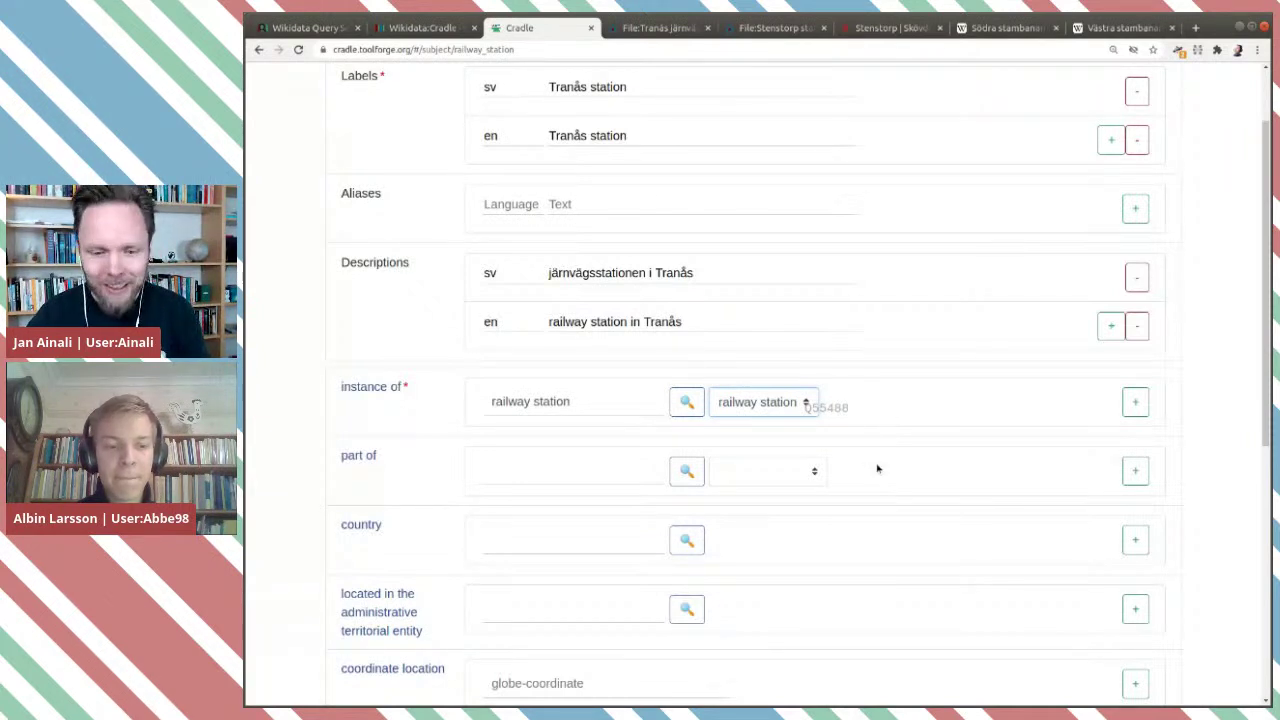
scroll(634, 486, "down", 1)
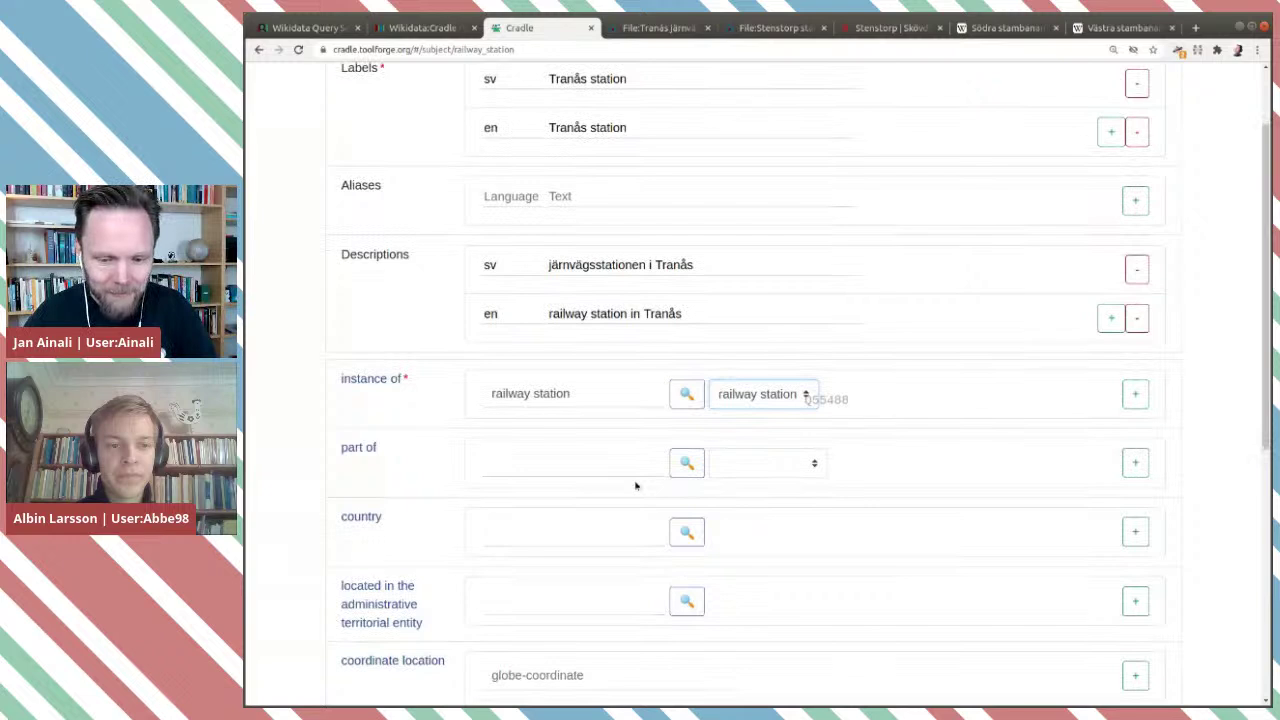
left_click(548, 404)
left_click(830, 405)
left_click(583, 406)
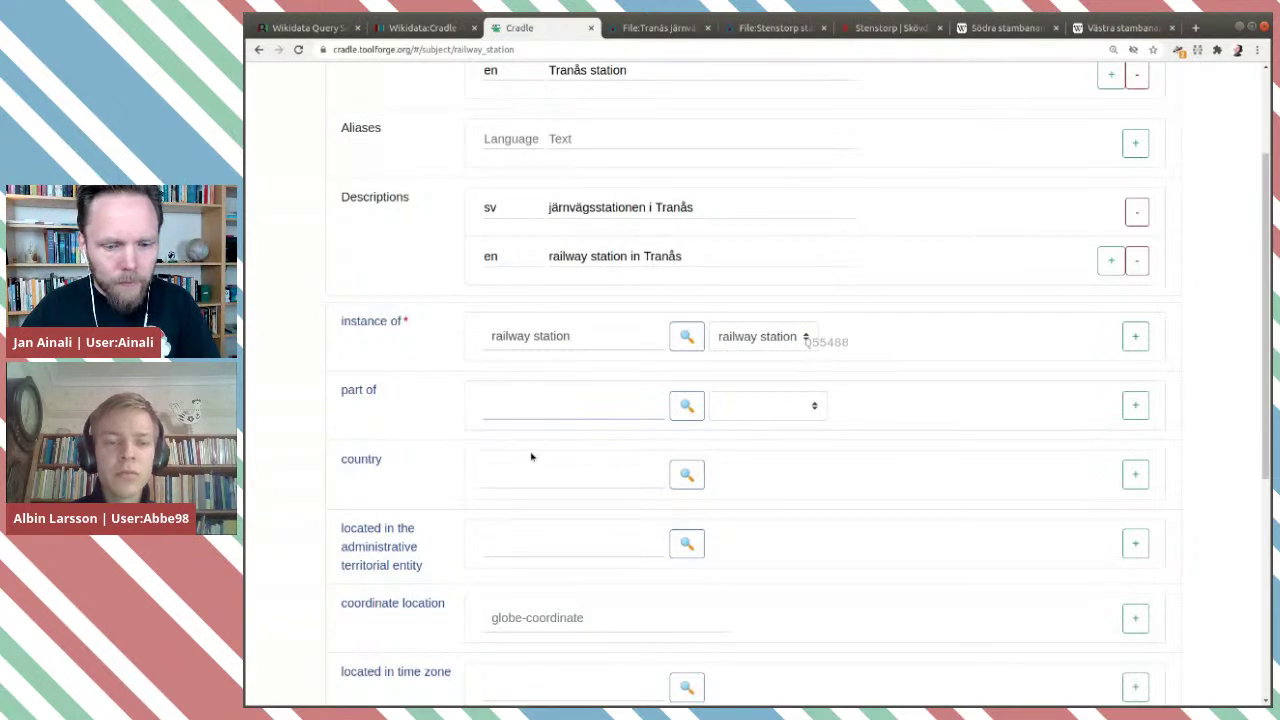
scroll(527, 498, "down", 1)
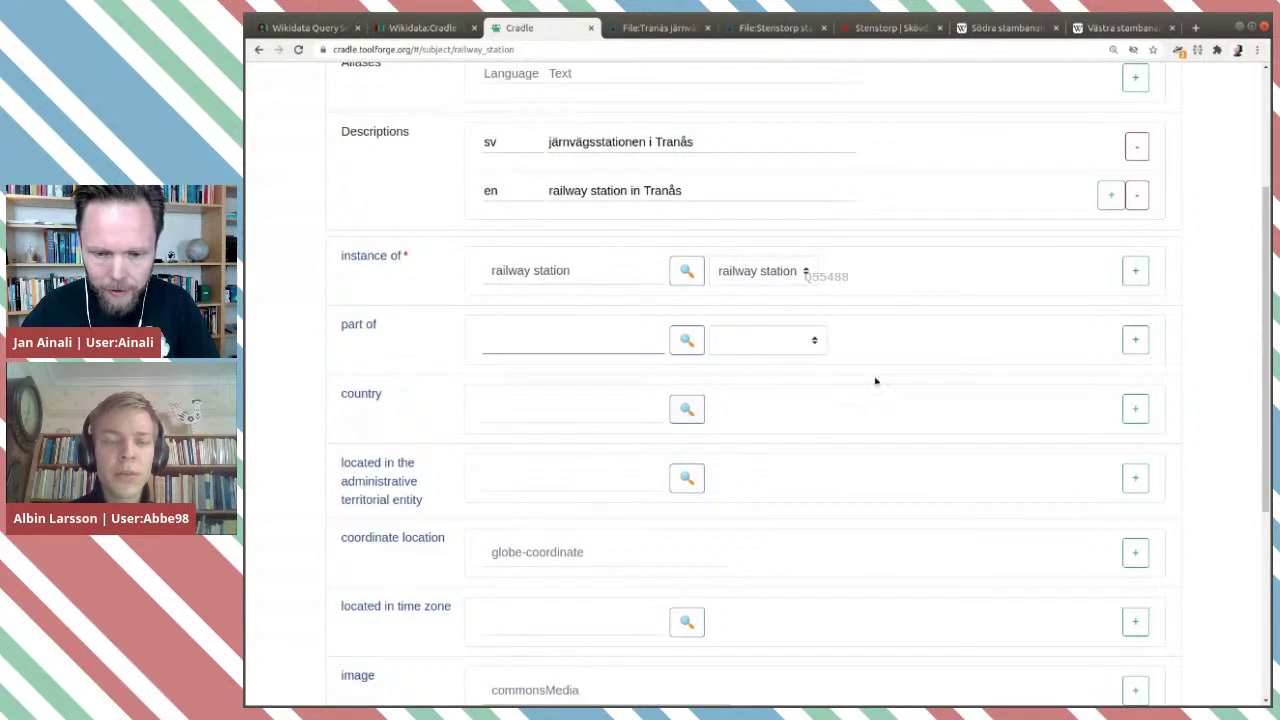
left_click(814, 341)
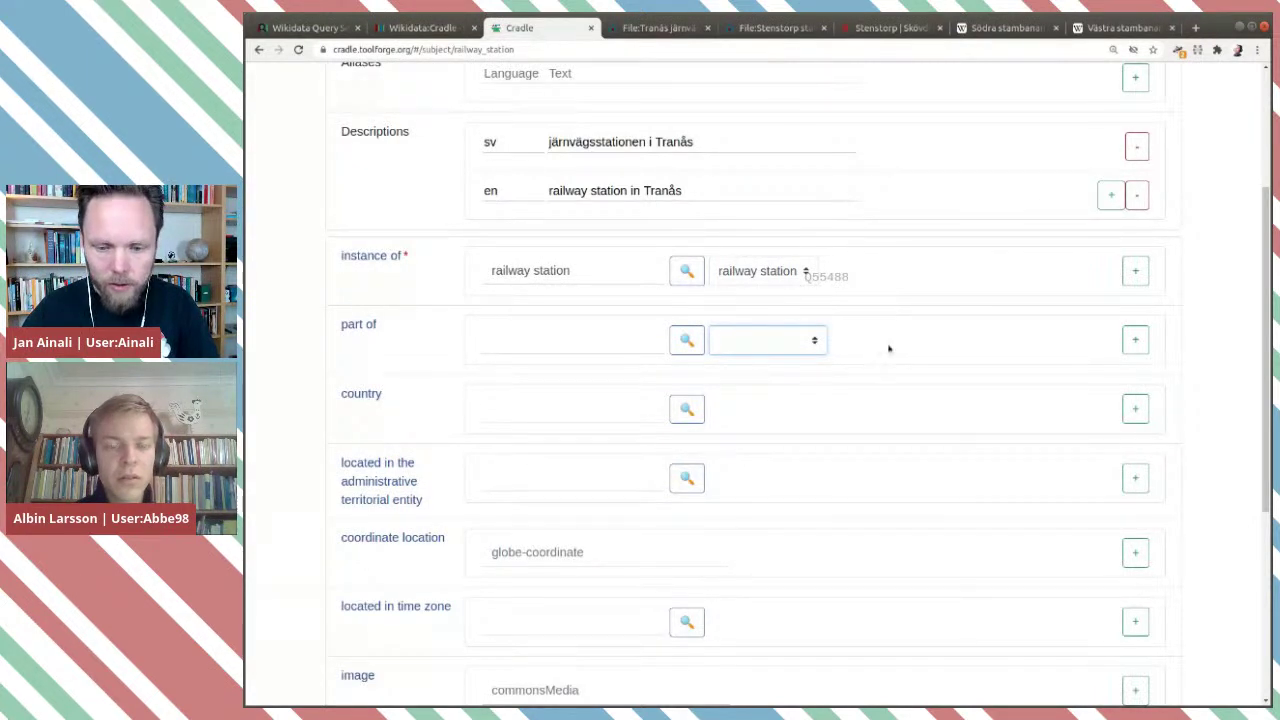
Set the item's country statement to Sweden (Q34).
left_click(562, 408)
type("Sweden")
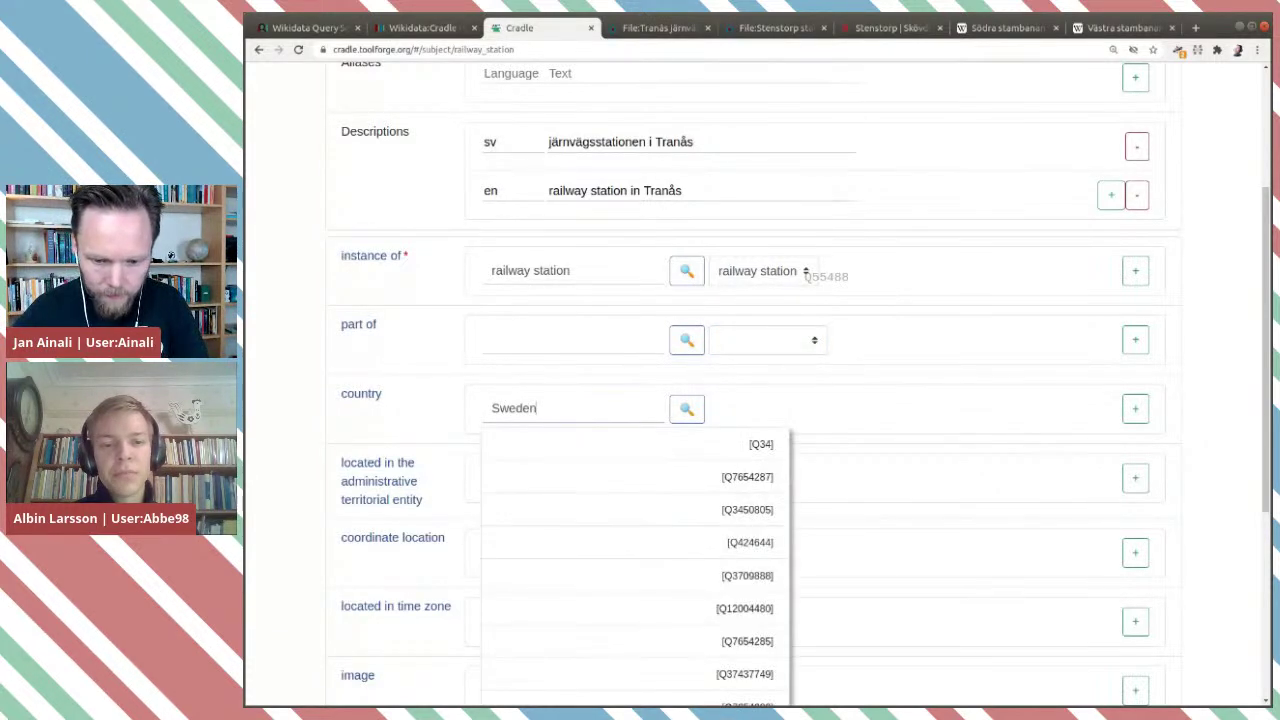
left_click(742, 447)
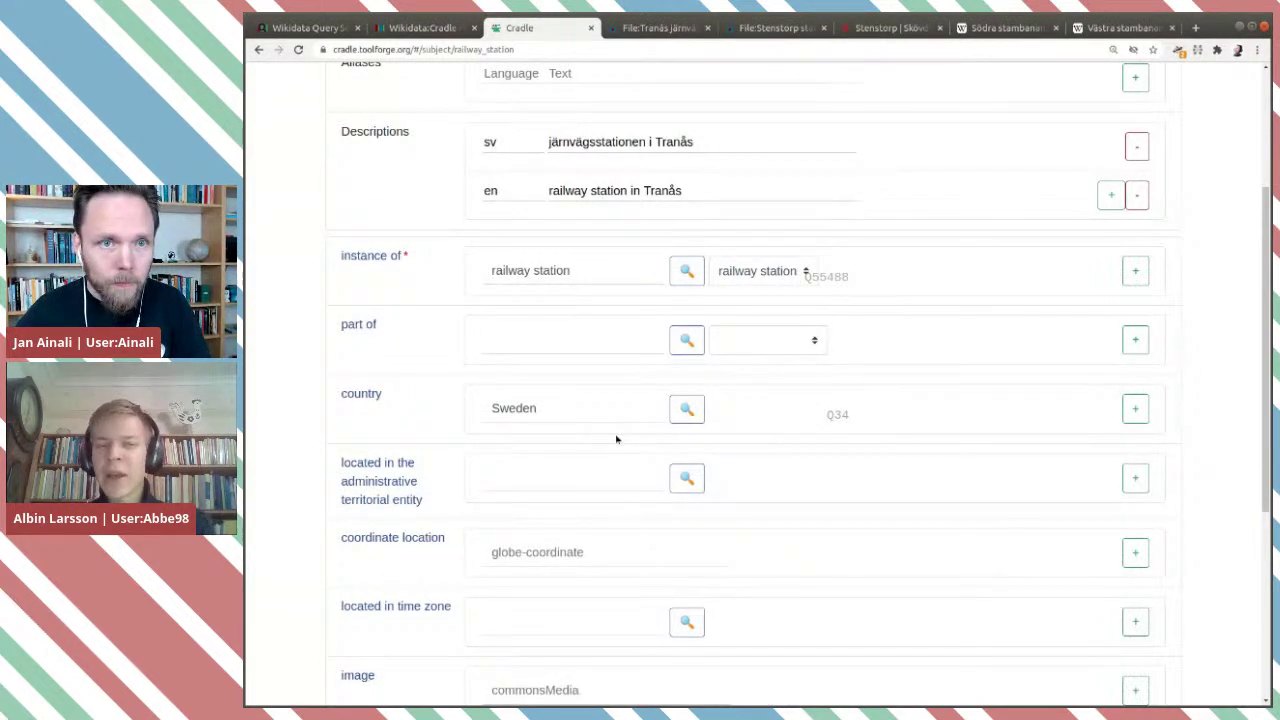
Set the administrative territorial entity in which the station is located to Tranås Municipality (Q505071).
left_click(581, 476)
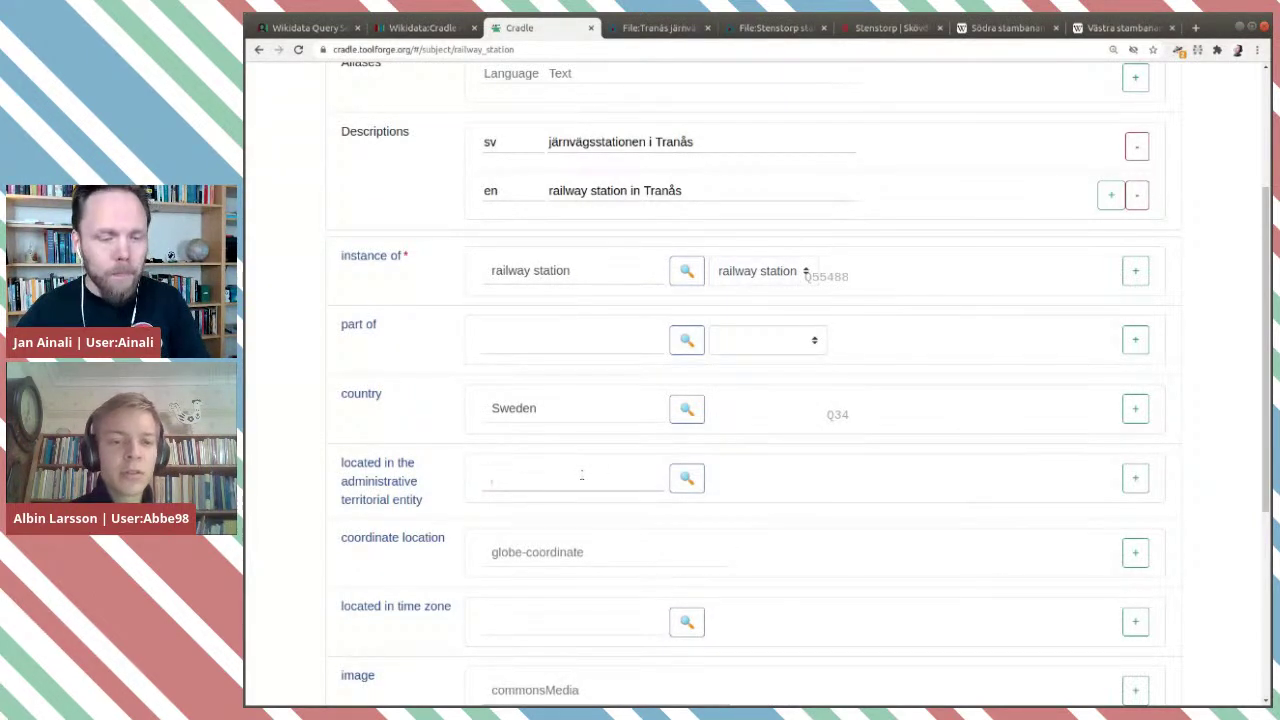
type("Tranås")
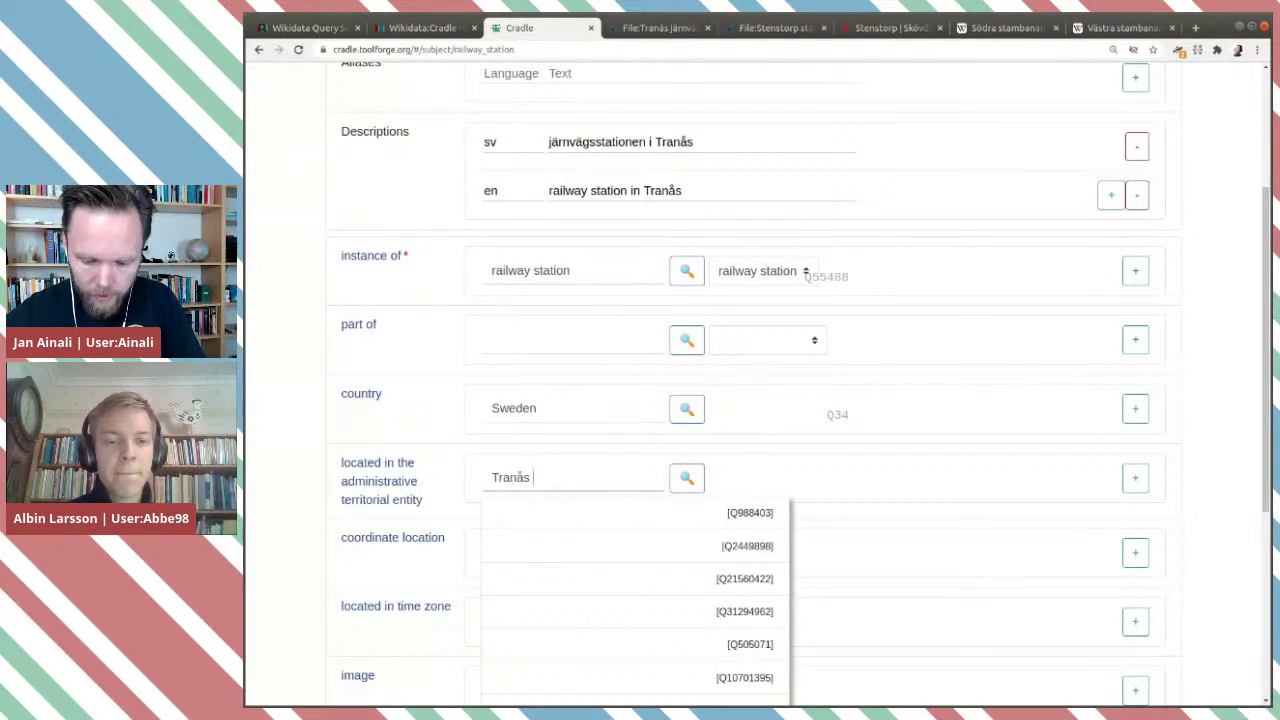
type(" ko")
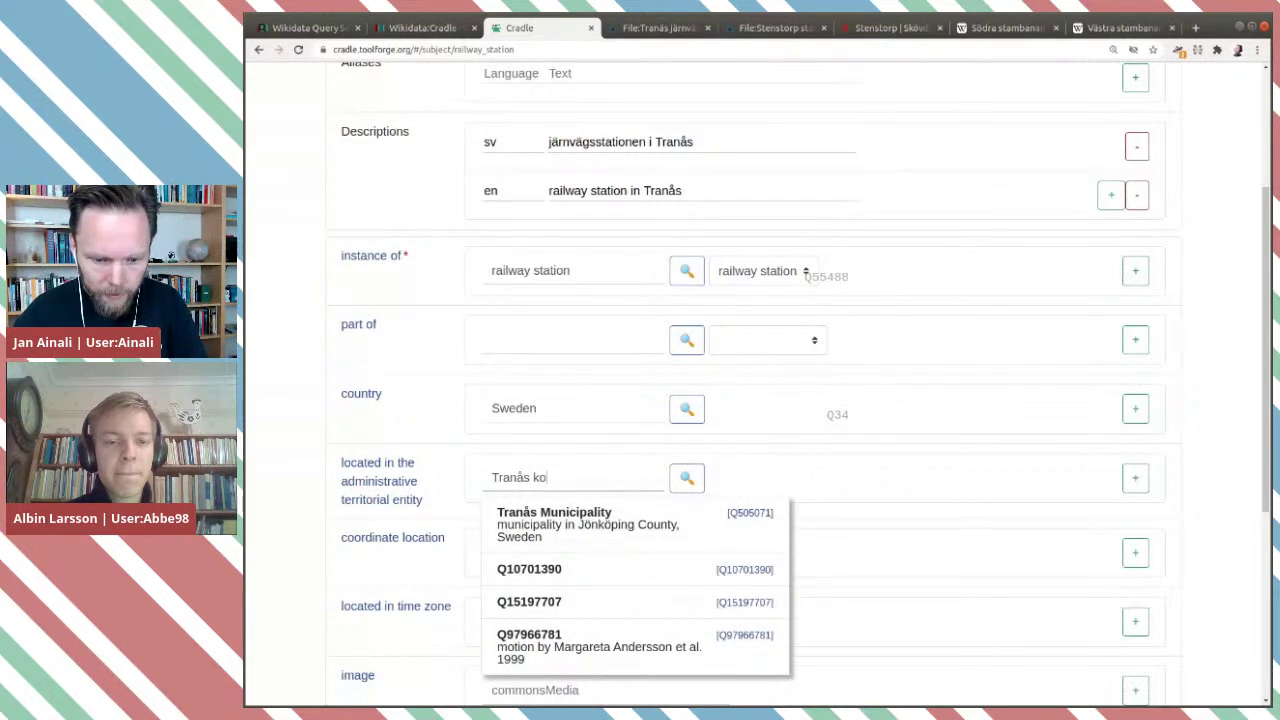
left_click(571, 525)
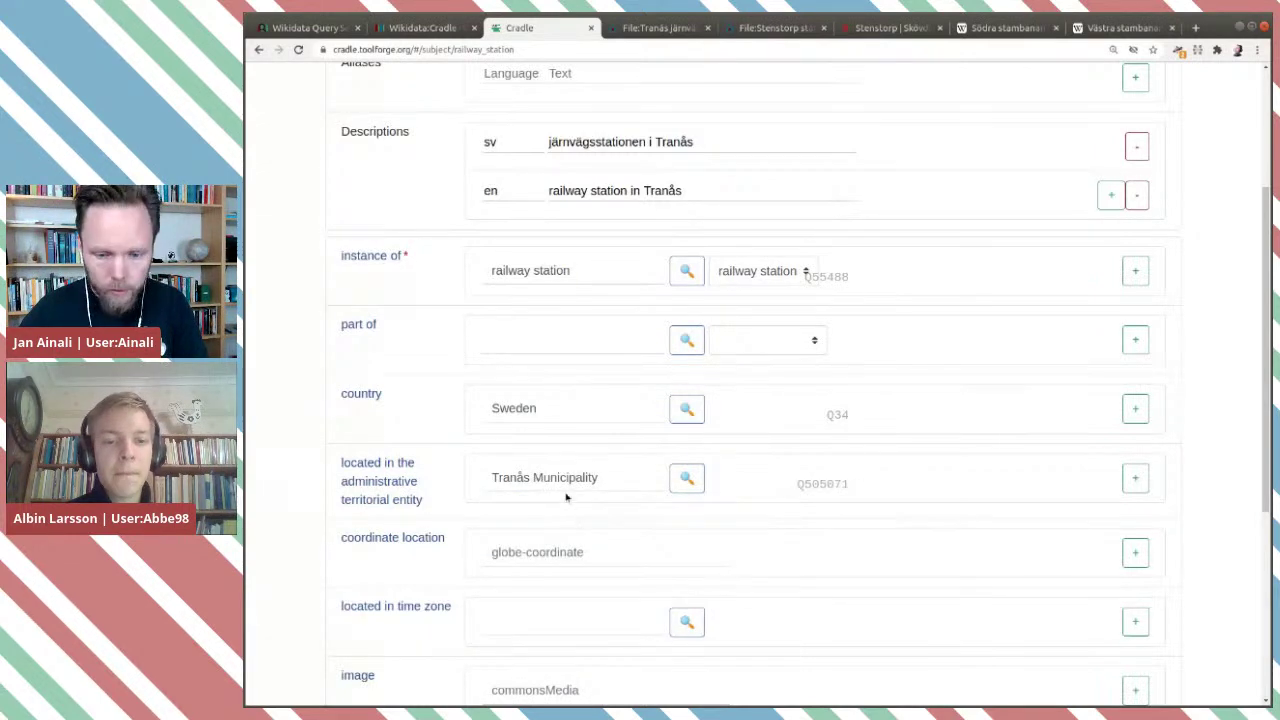
Set the station's "located in time zone" statement to UTC+01:00.
scroll(423, 449, "down", 5)
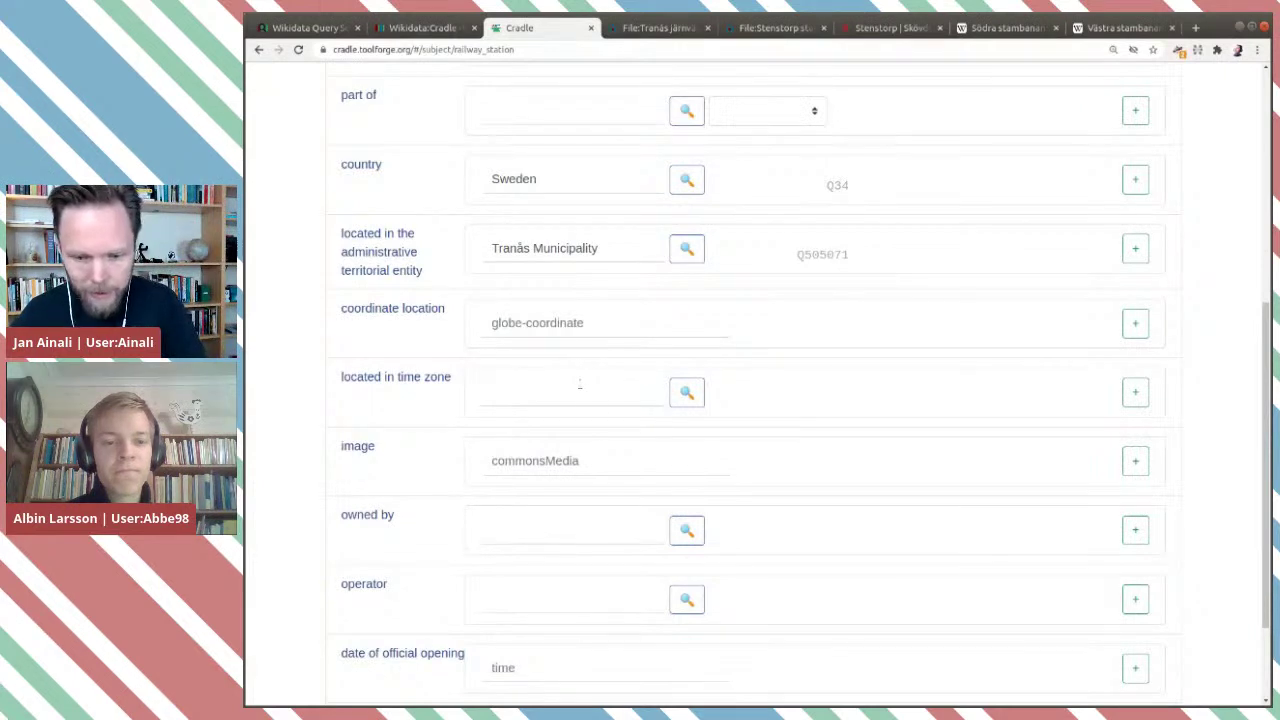
left_click(591, 392)
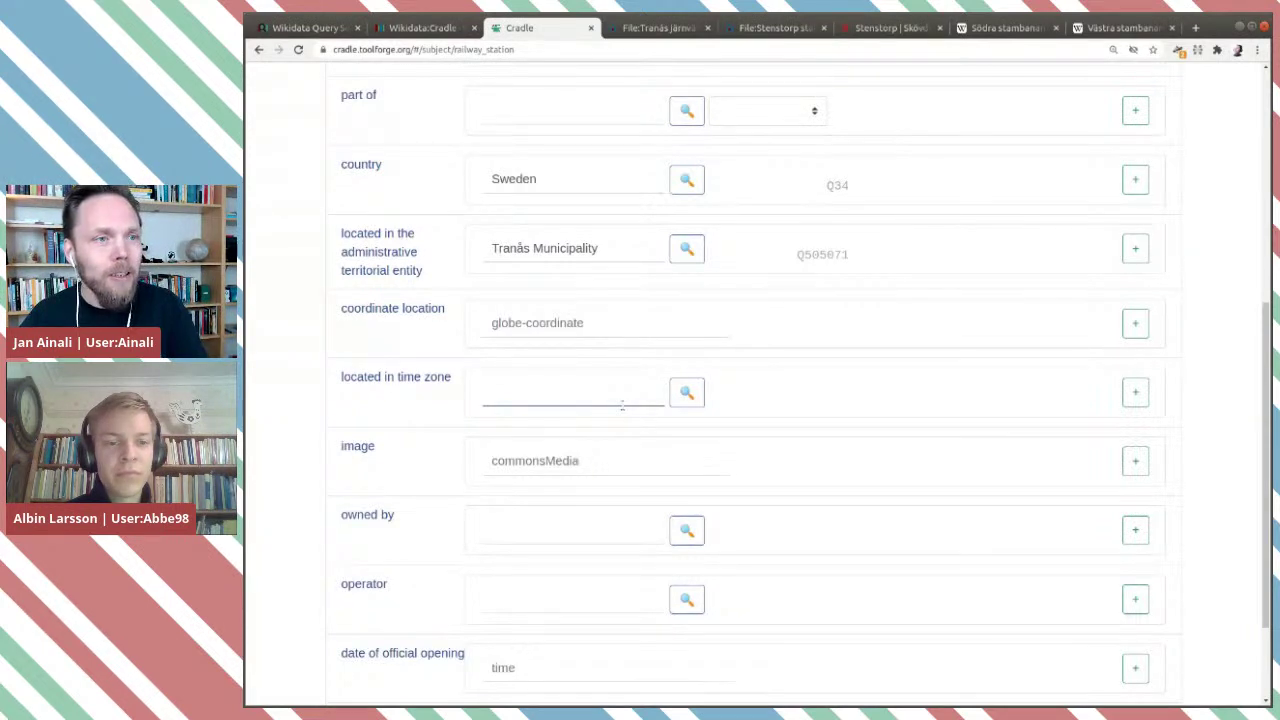
type("UTC")
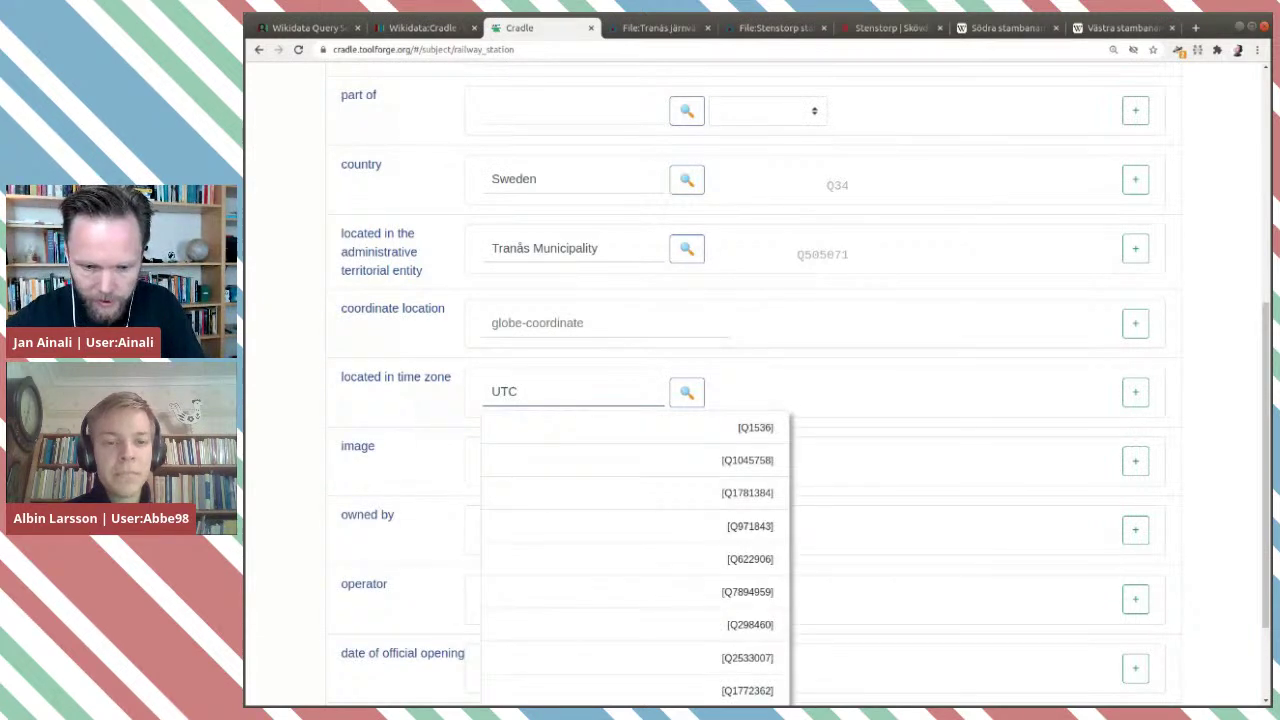
type("+1")
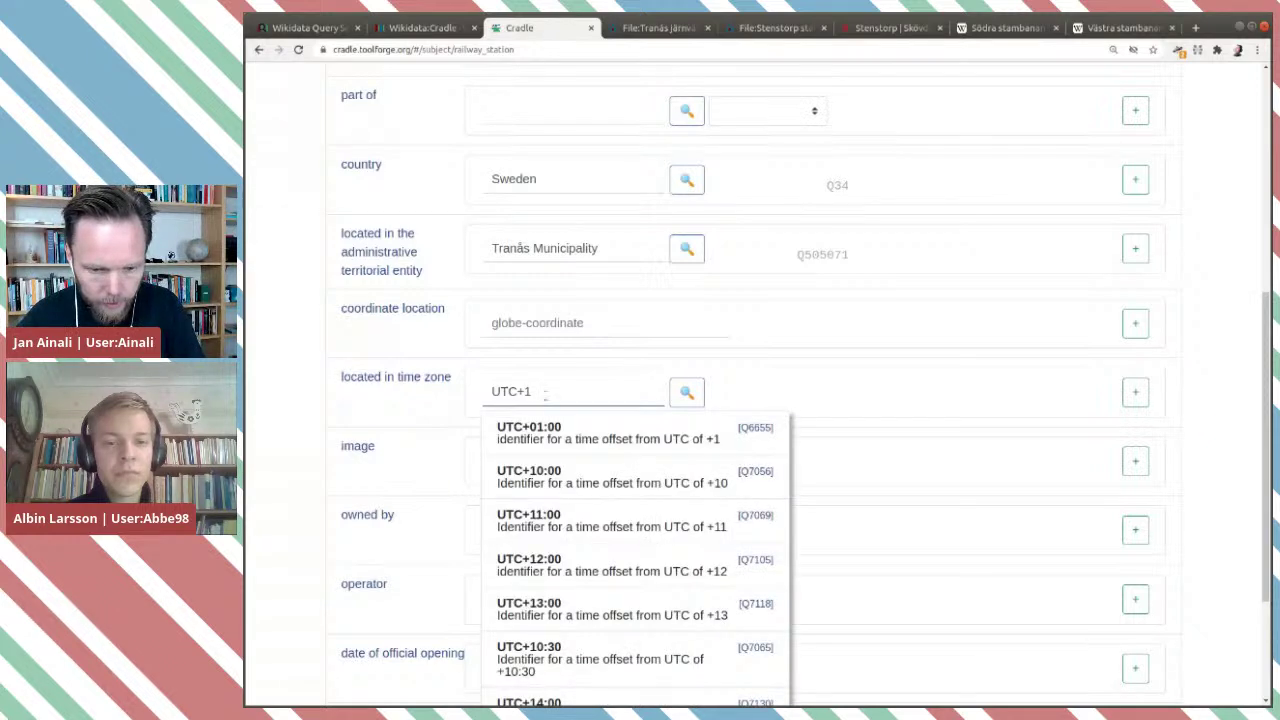
left_click(585, 440)
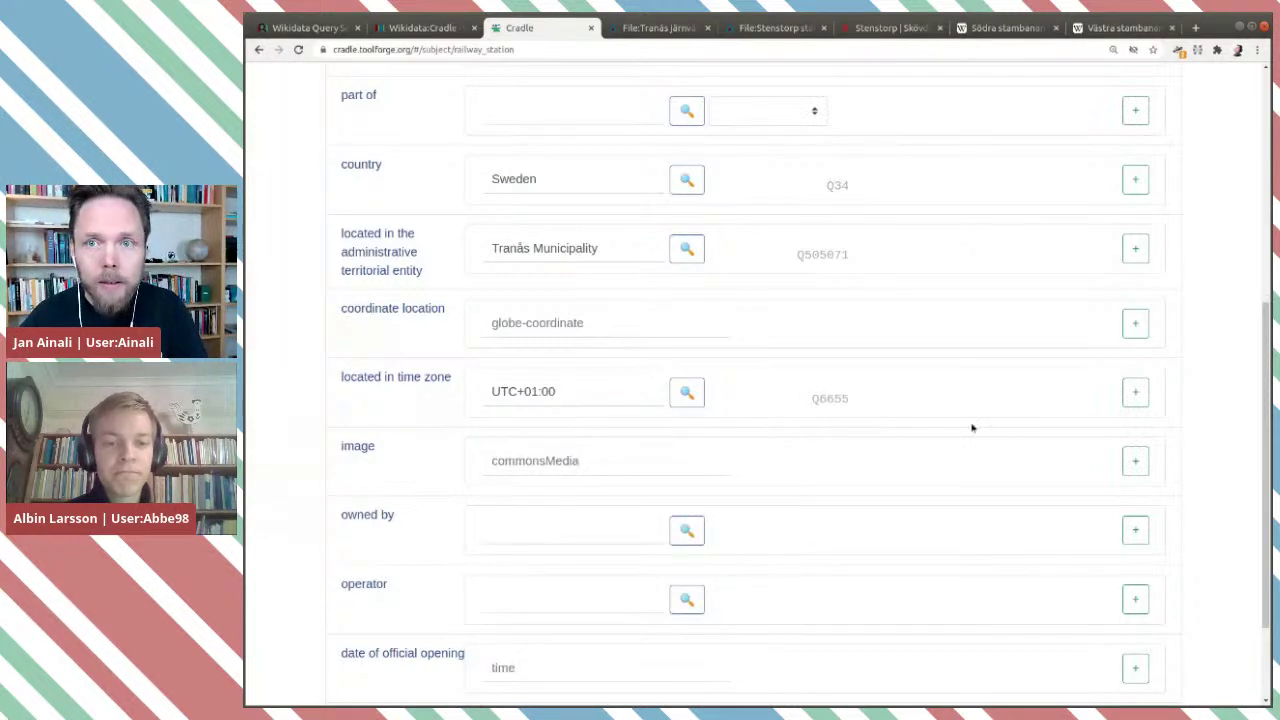
Add a second "located in time zone" value, UTC+02:00.
left_click(1135, 393)
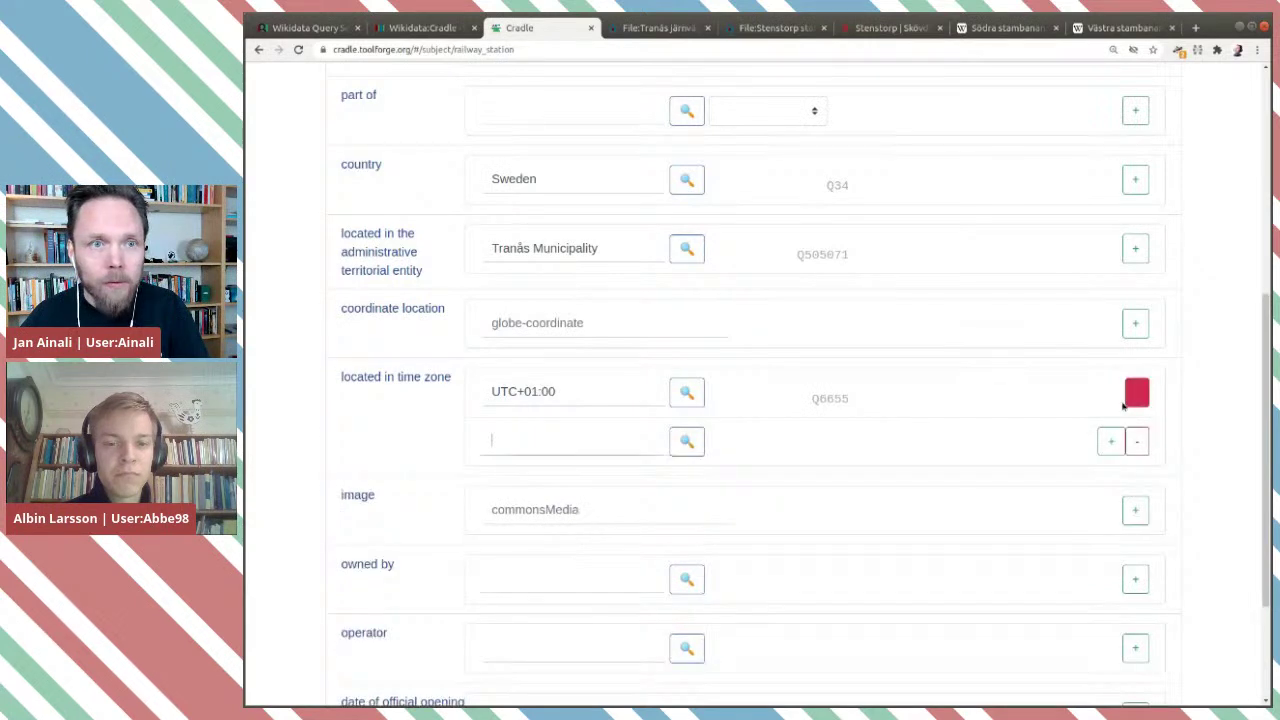
type("UTC+2")
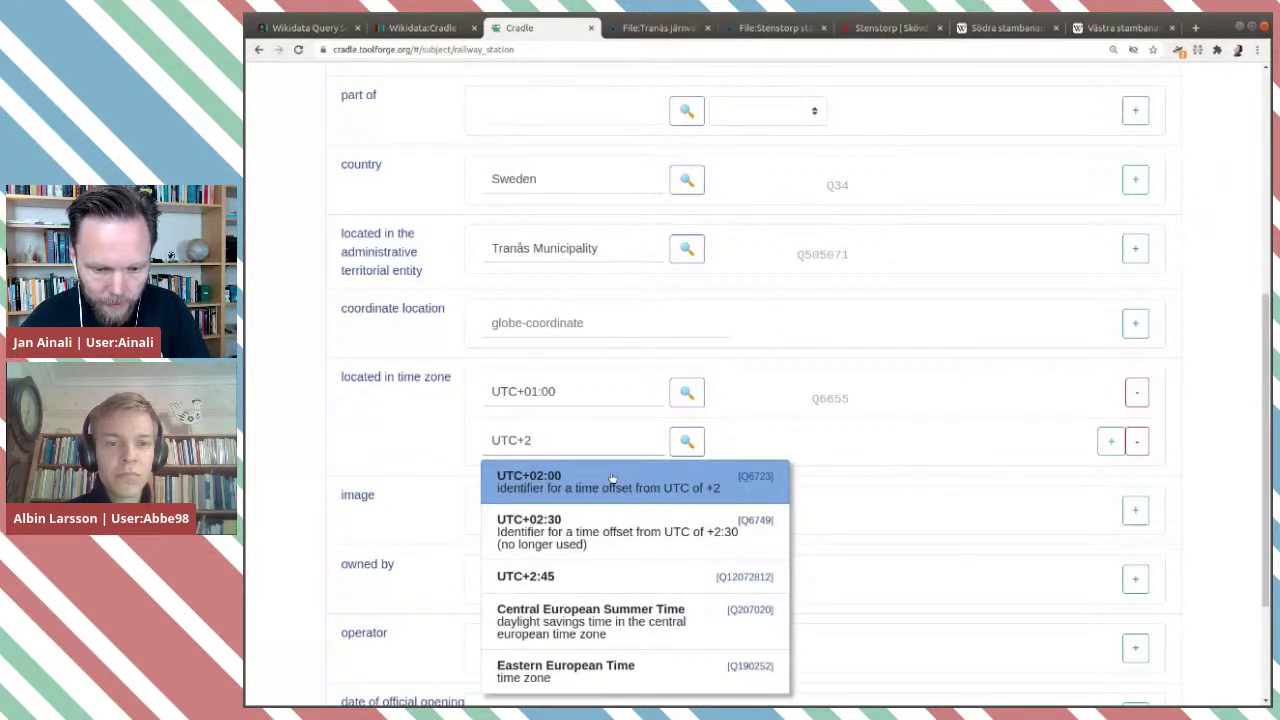
left_click(612, 484)
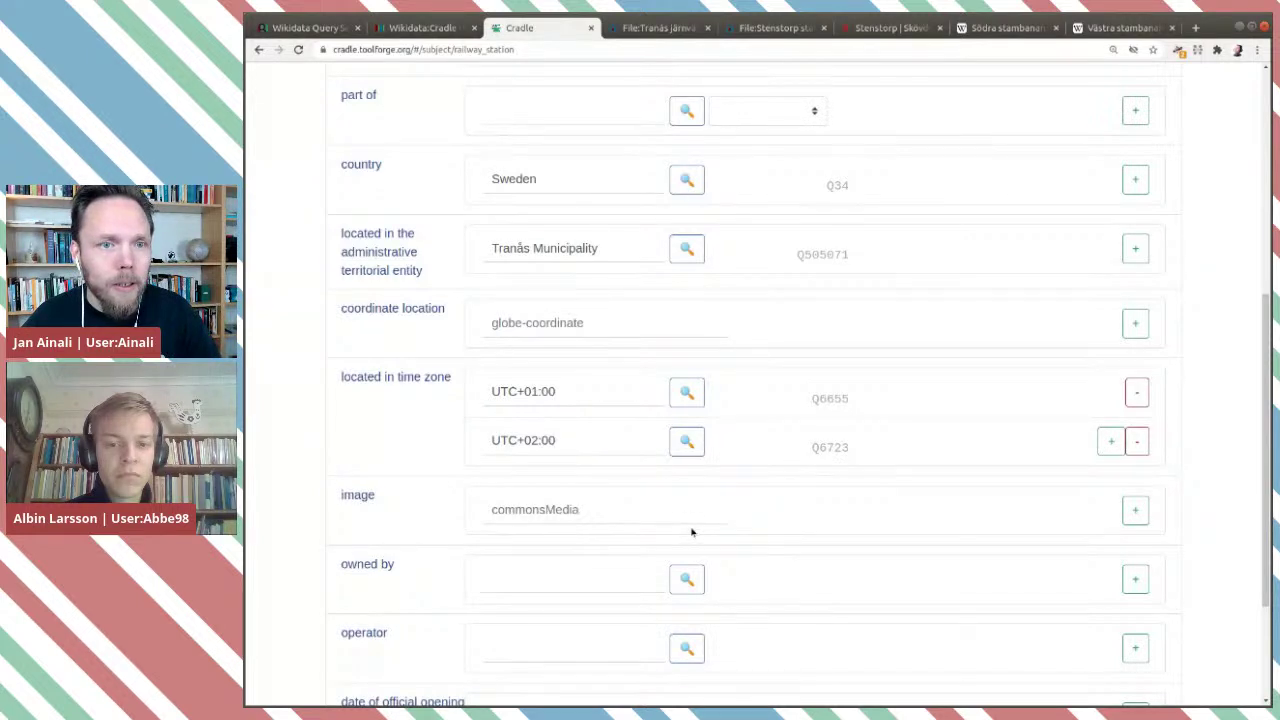
Copy the file name "Tranås järnvägsstation, den 27 april 2007, bild 2.jpg" from its Wikimedia Commons page and paste it as the item's image.
left_click(593, 505)
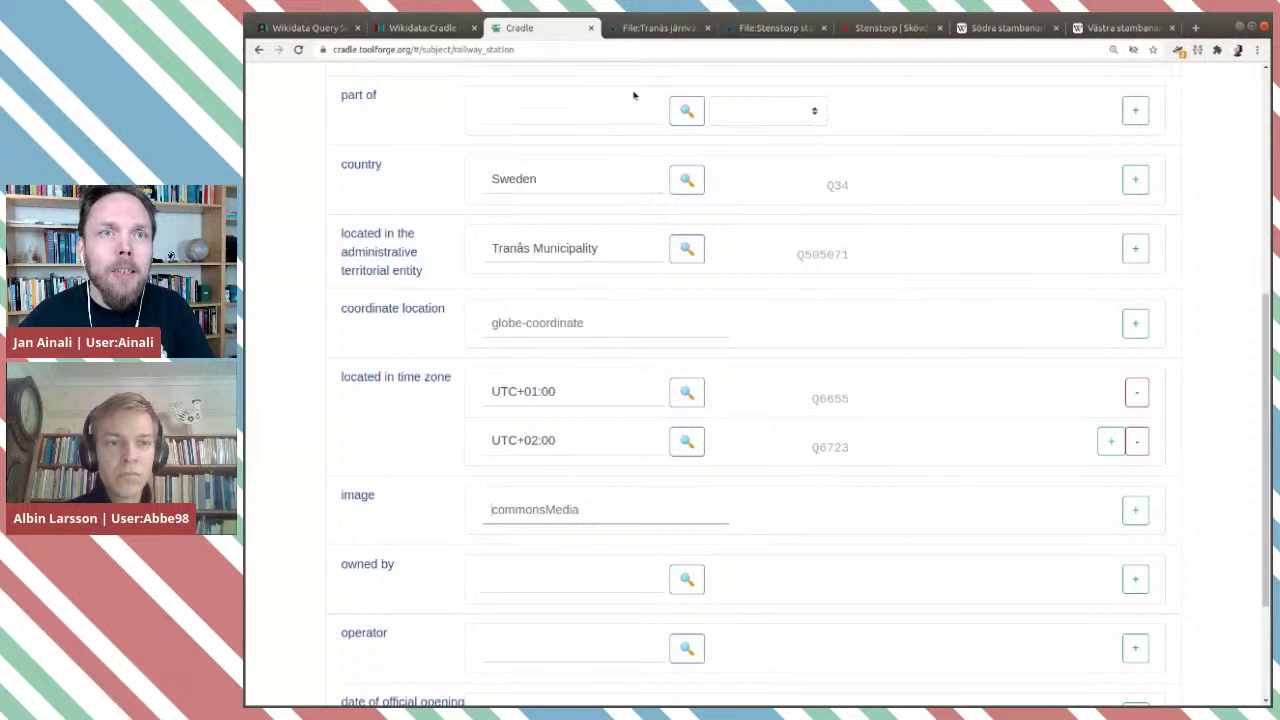
left_click(645, 28)
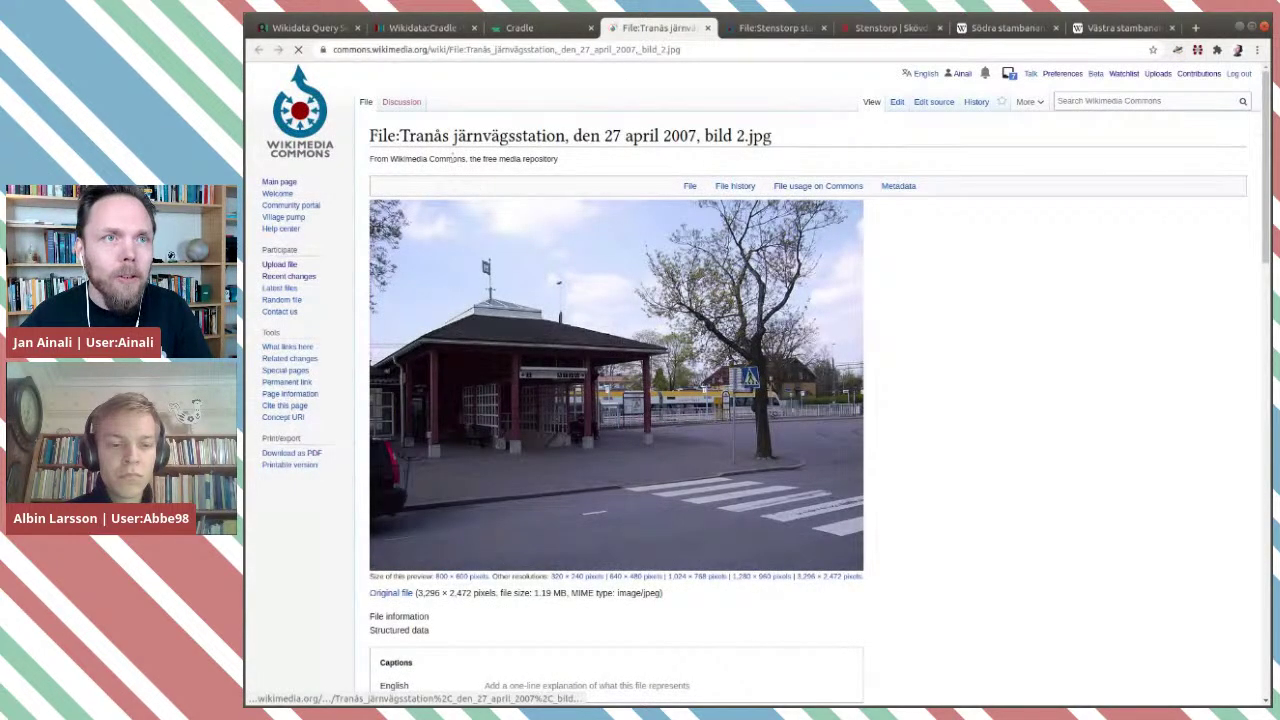
left_click_drag(404, 135, 771, 136)
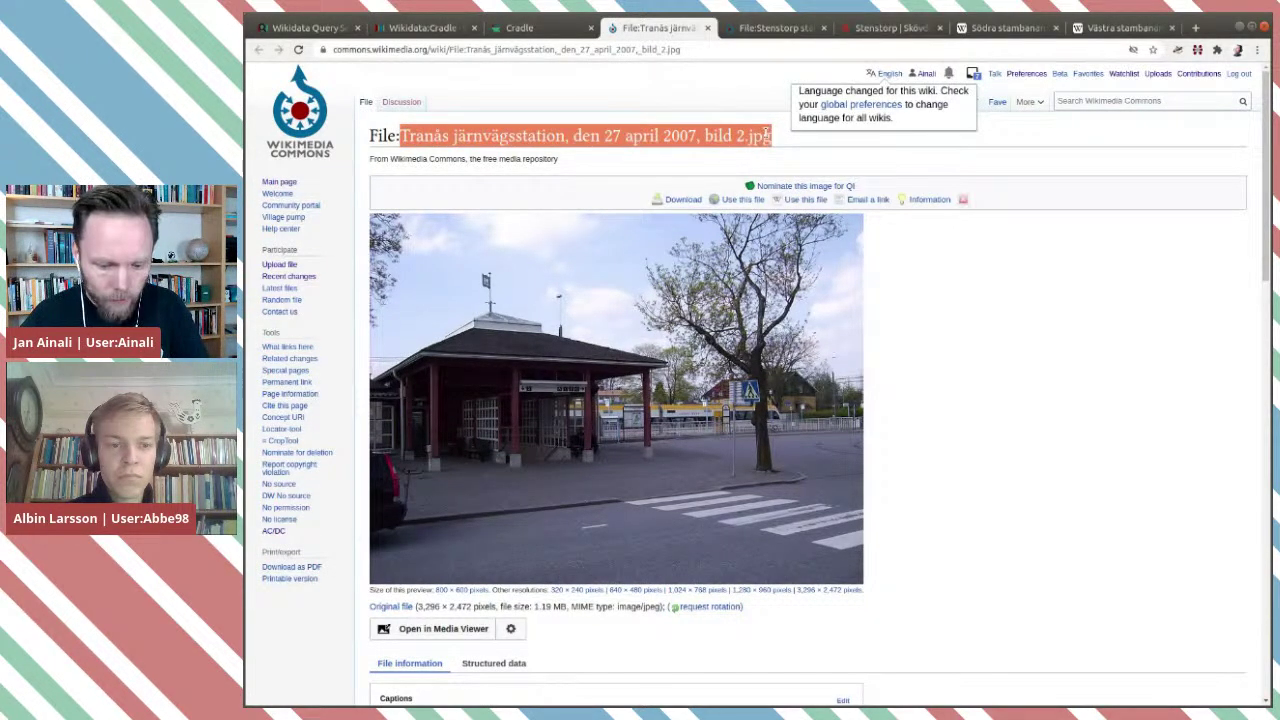
left_click(525, 28)
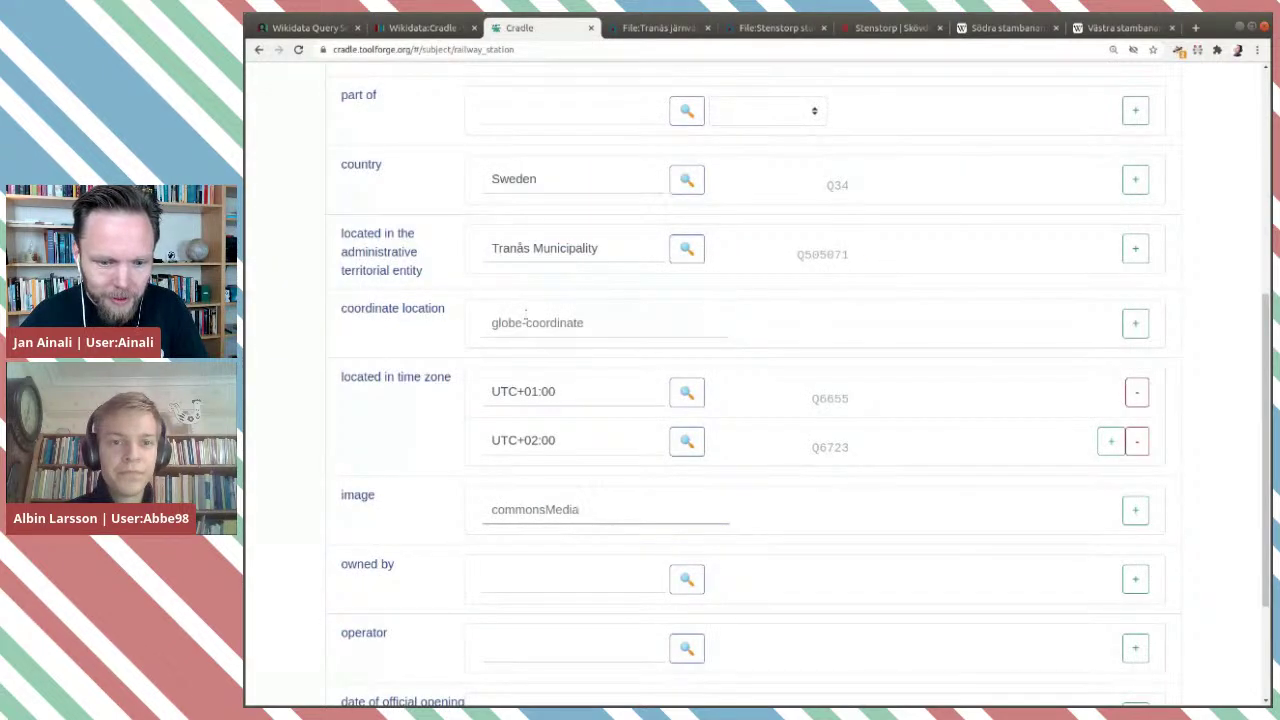
left_click(507, 509)
key("ctrl+v")
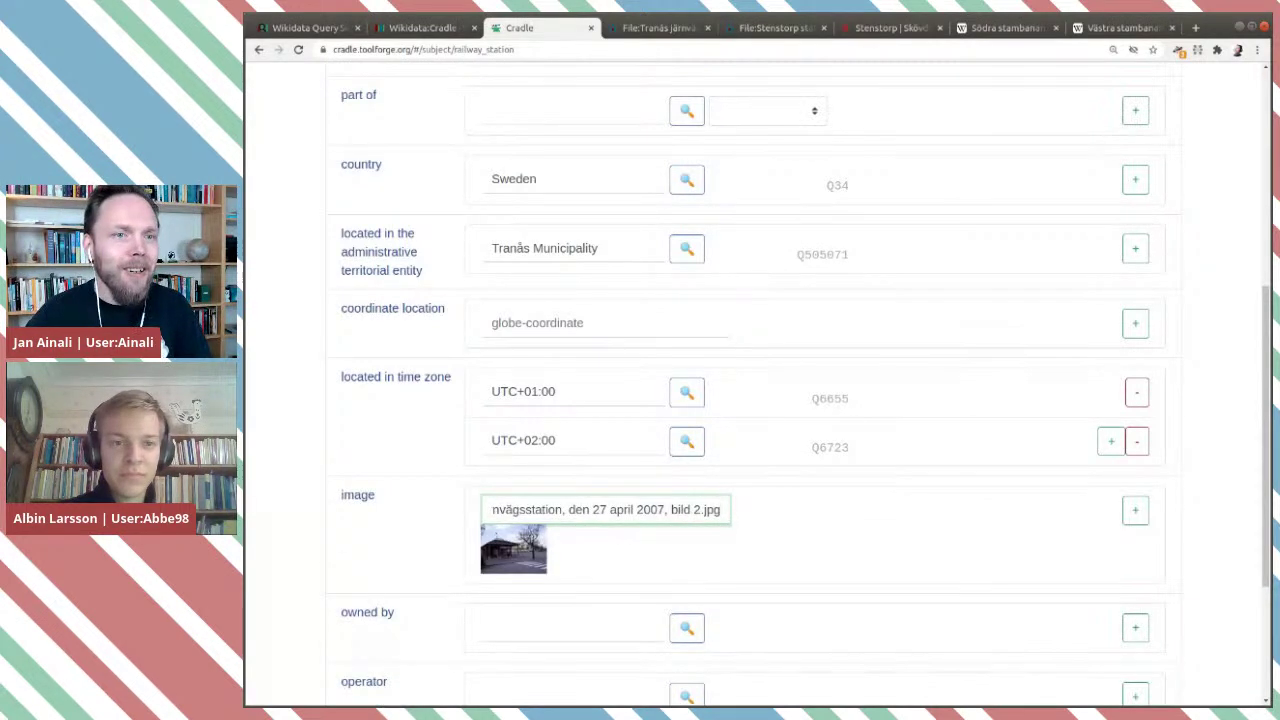
left_click(957, 518)
Set the station's operator to Jernhusen (Q3177392).
scroll(957, 518, "down", 4)
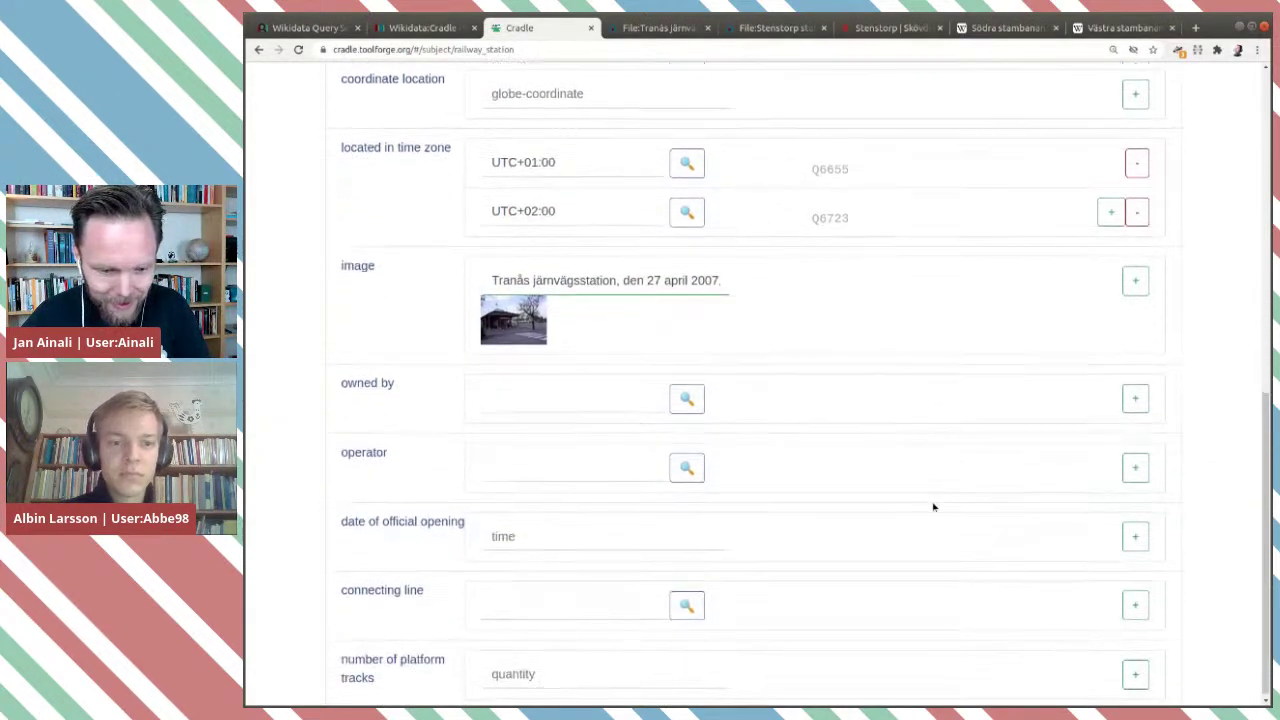
left_click(562, 396)
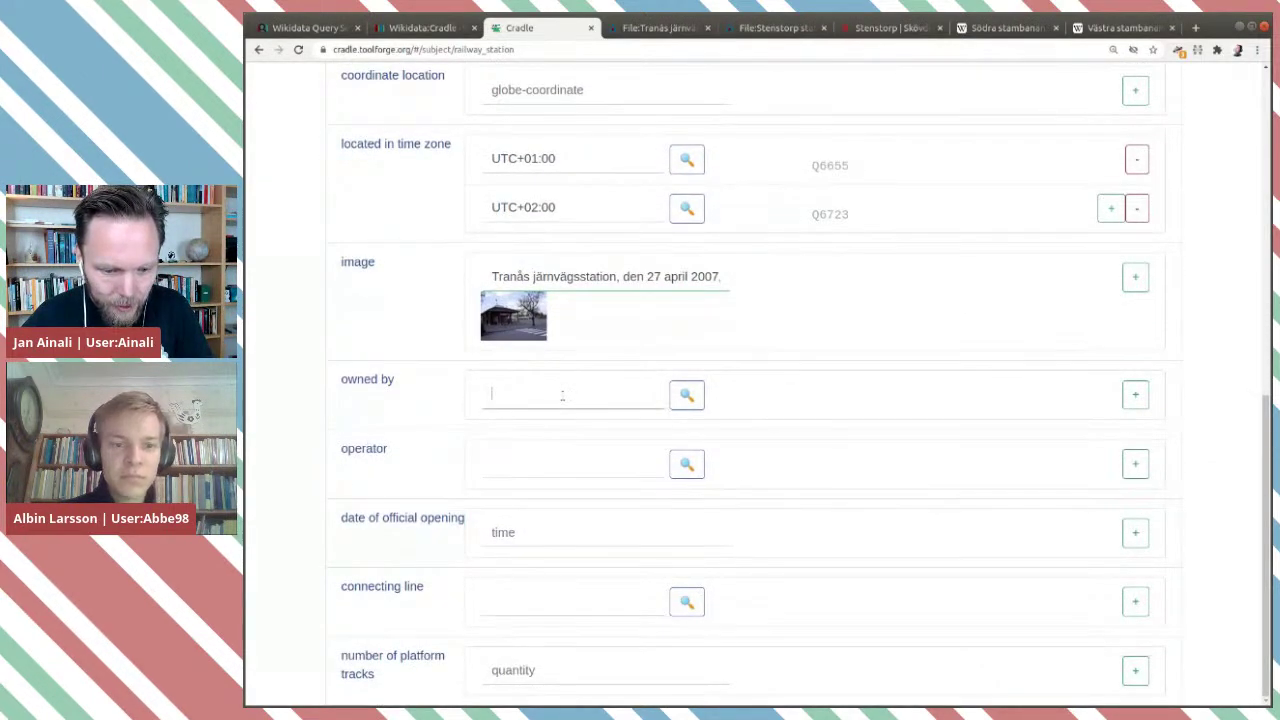
left_click(566, 457)
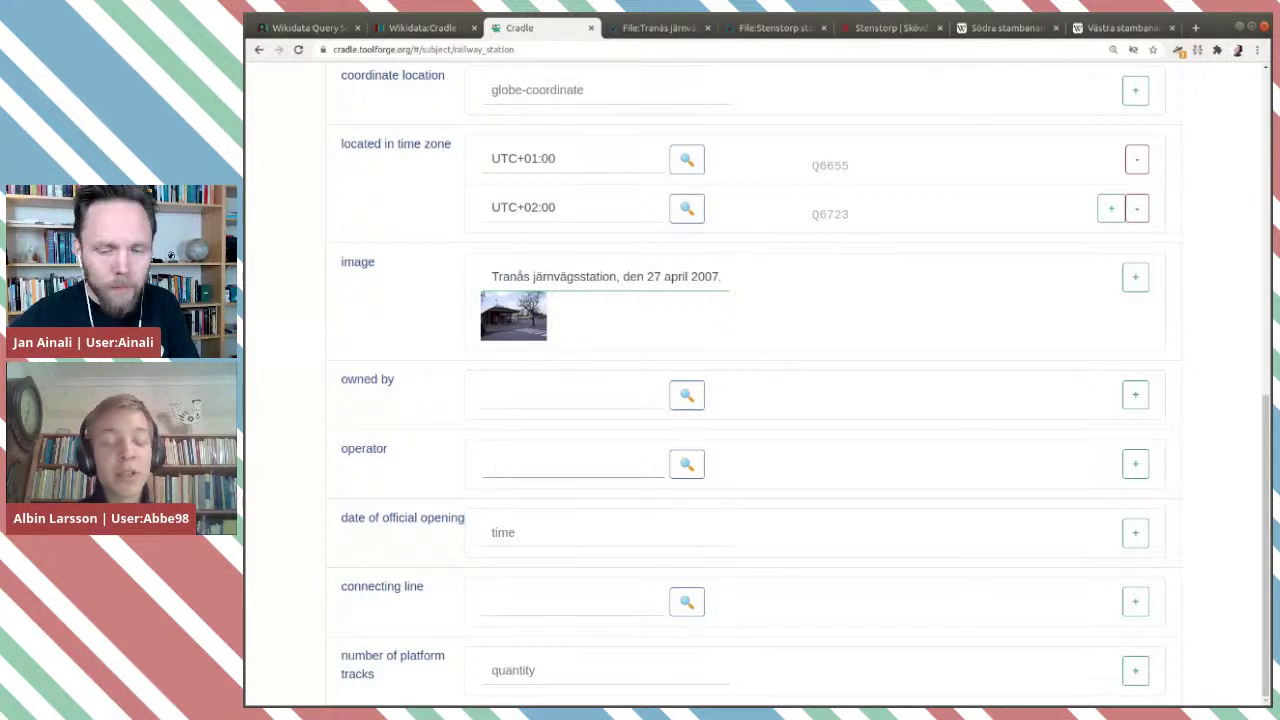
left_click(535, 400)
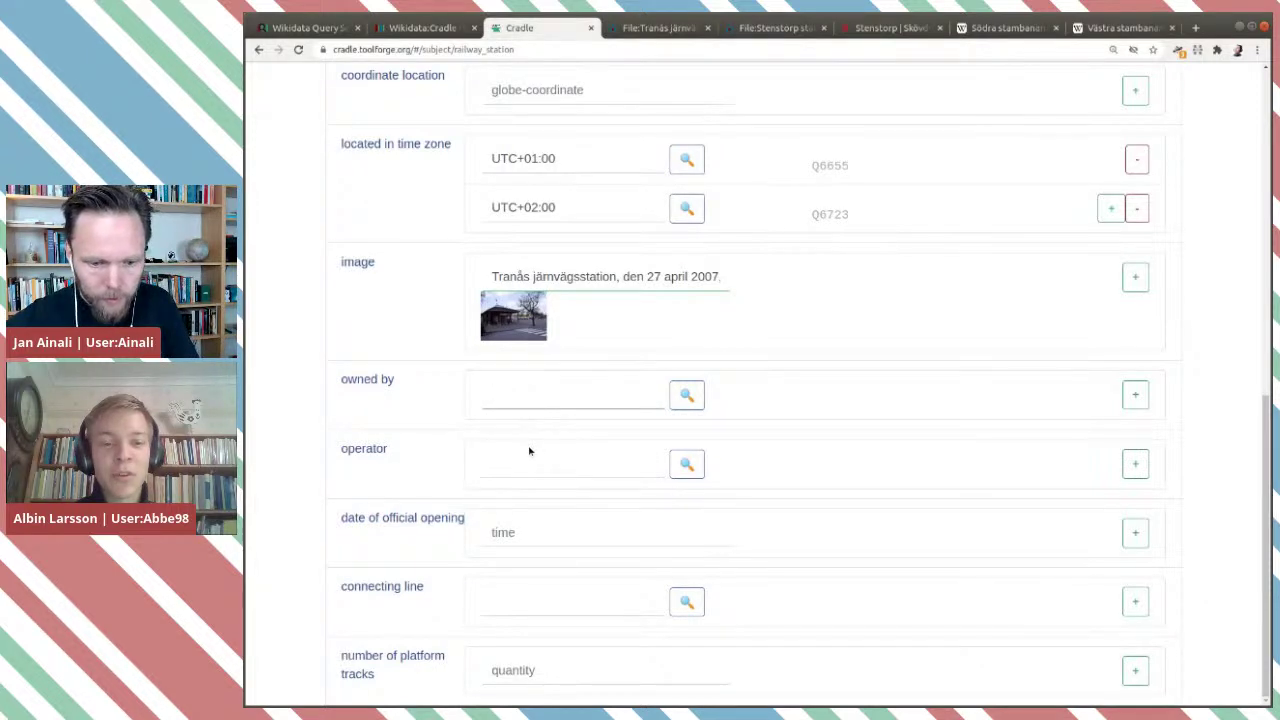
left_click(510, 463)
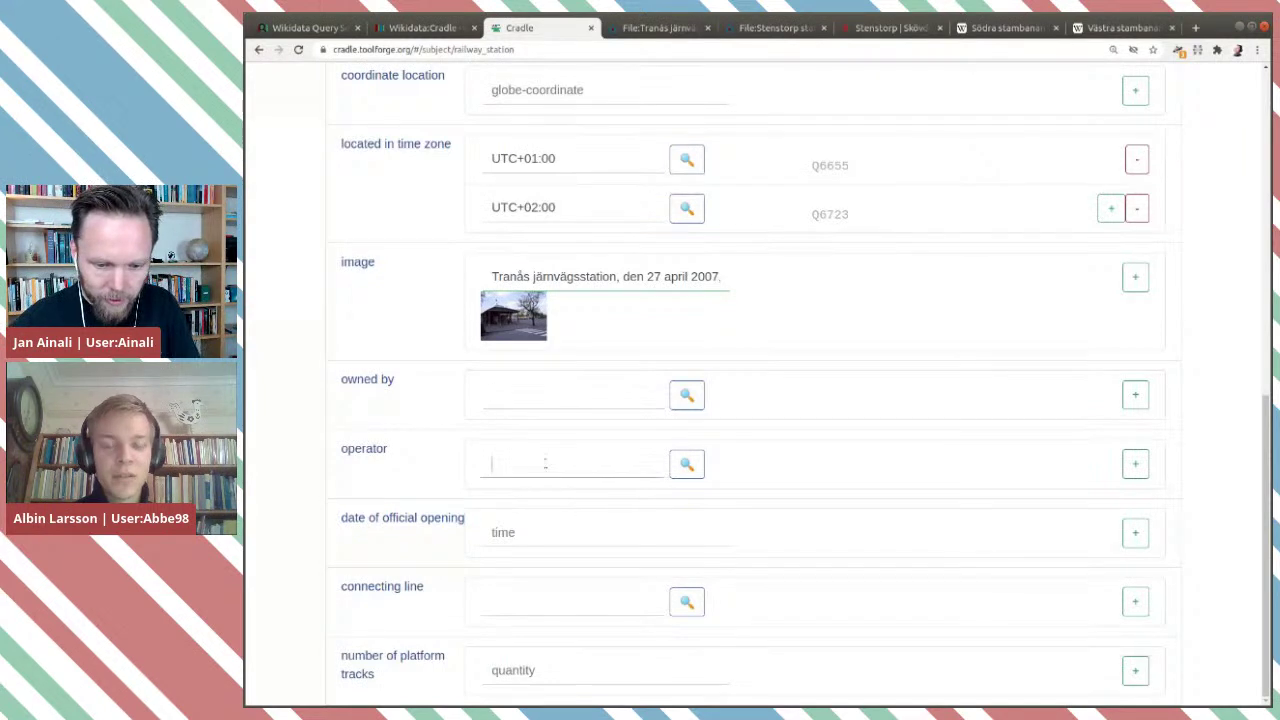
type("Jernhus")
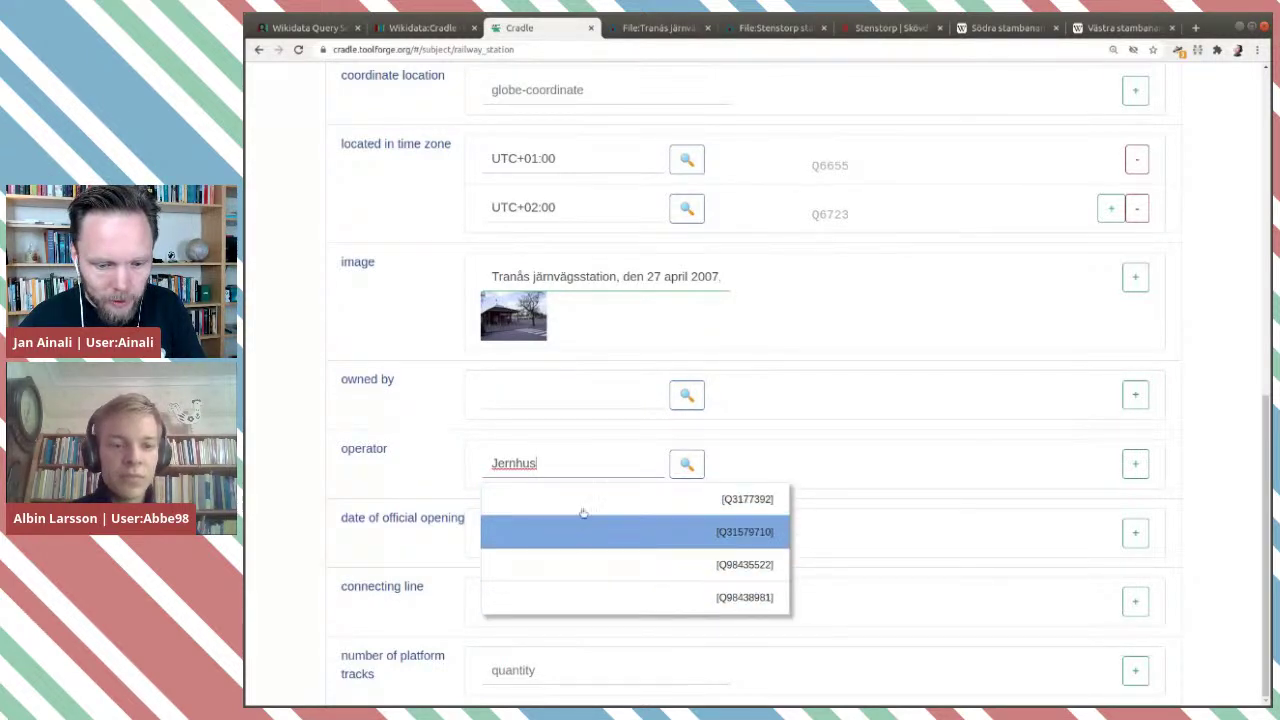
type("e")
left_click(582, 498)
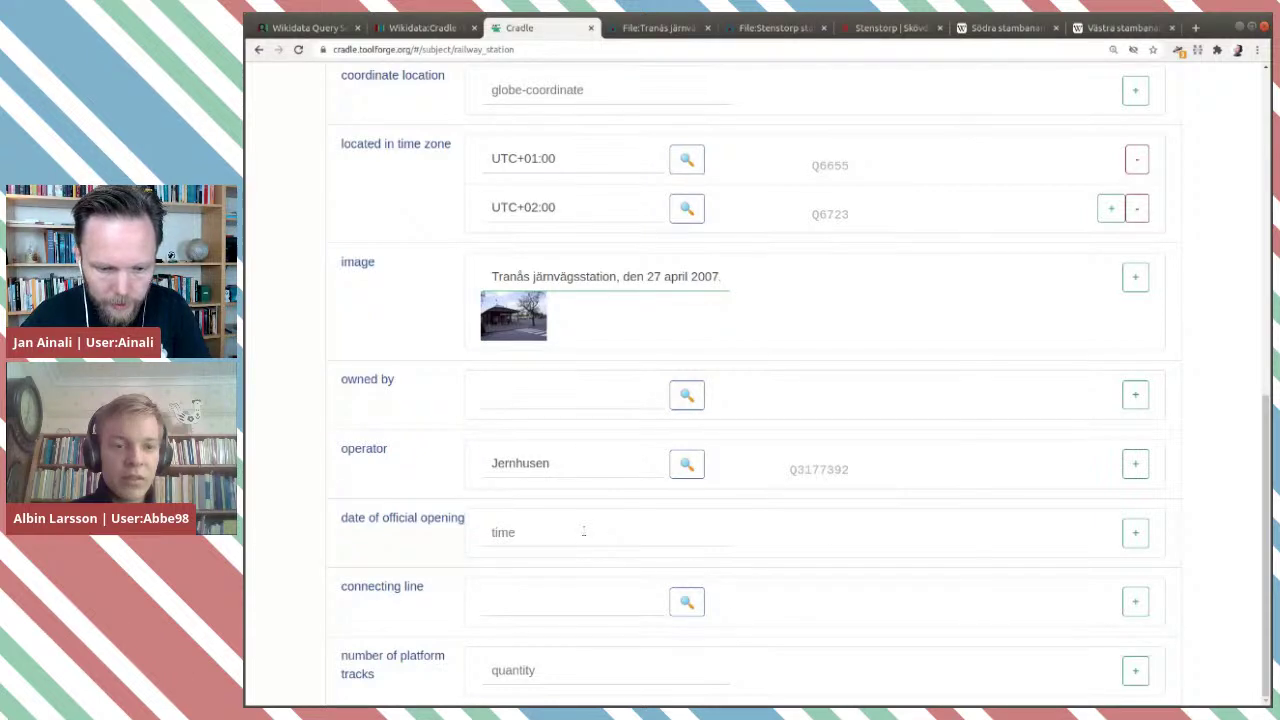
Go back to the Tranås page on Banvakt.se and read through its station details.
left_click(862, 30)
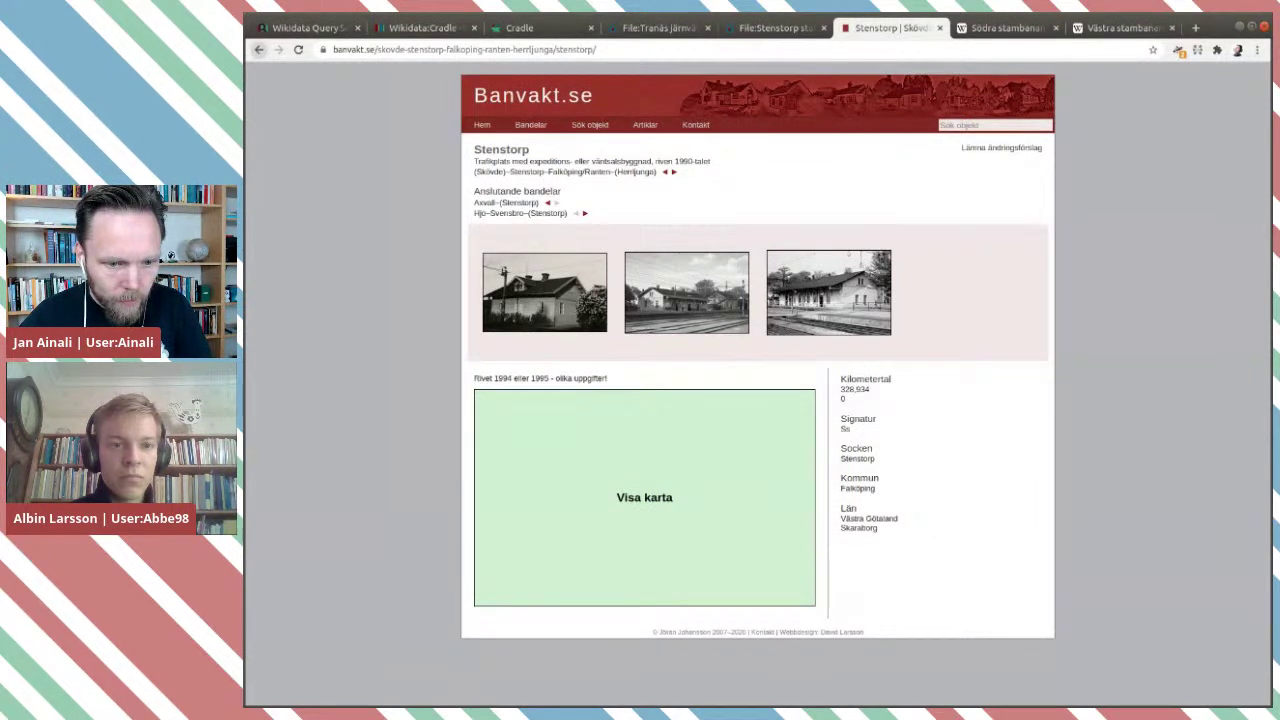
left_click(258, 49)
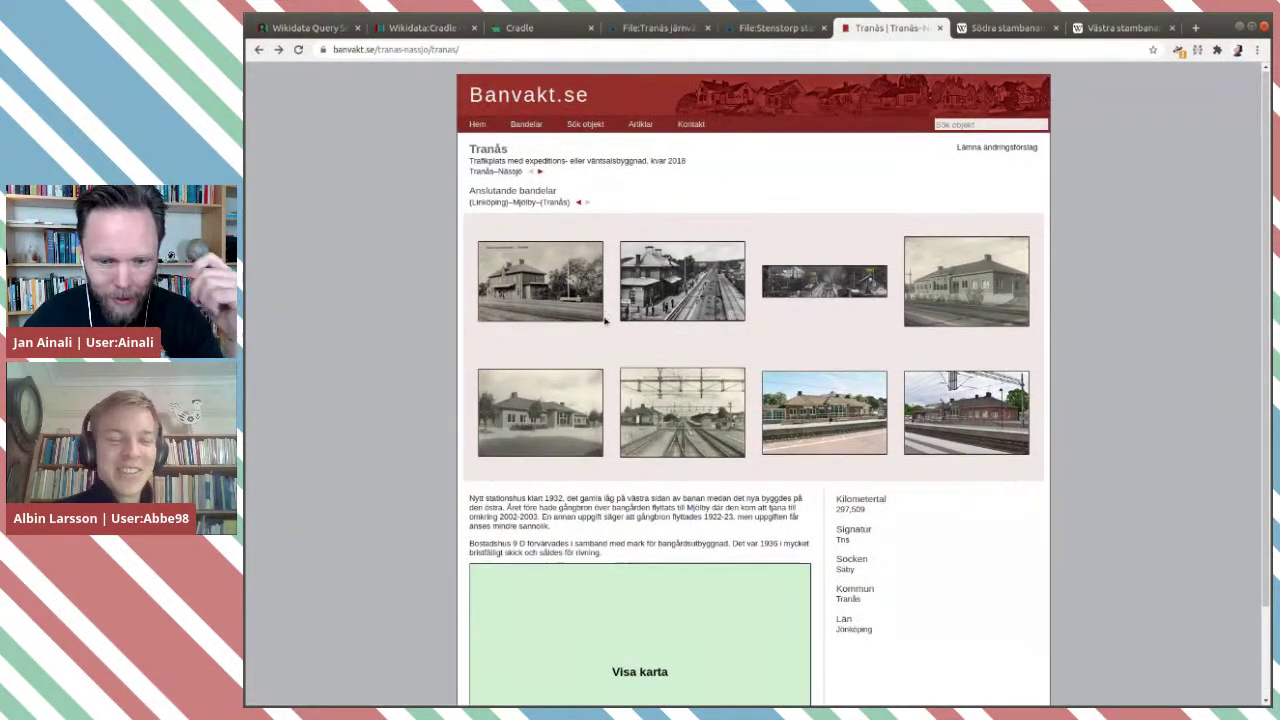
scroll(604, 320, "down", 2)
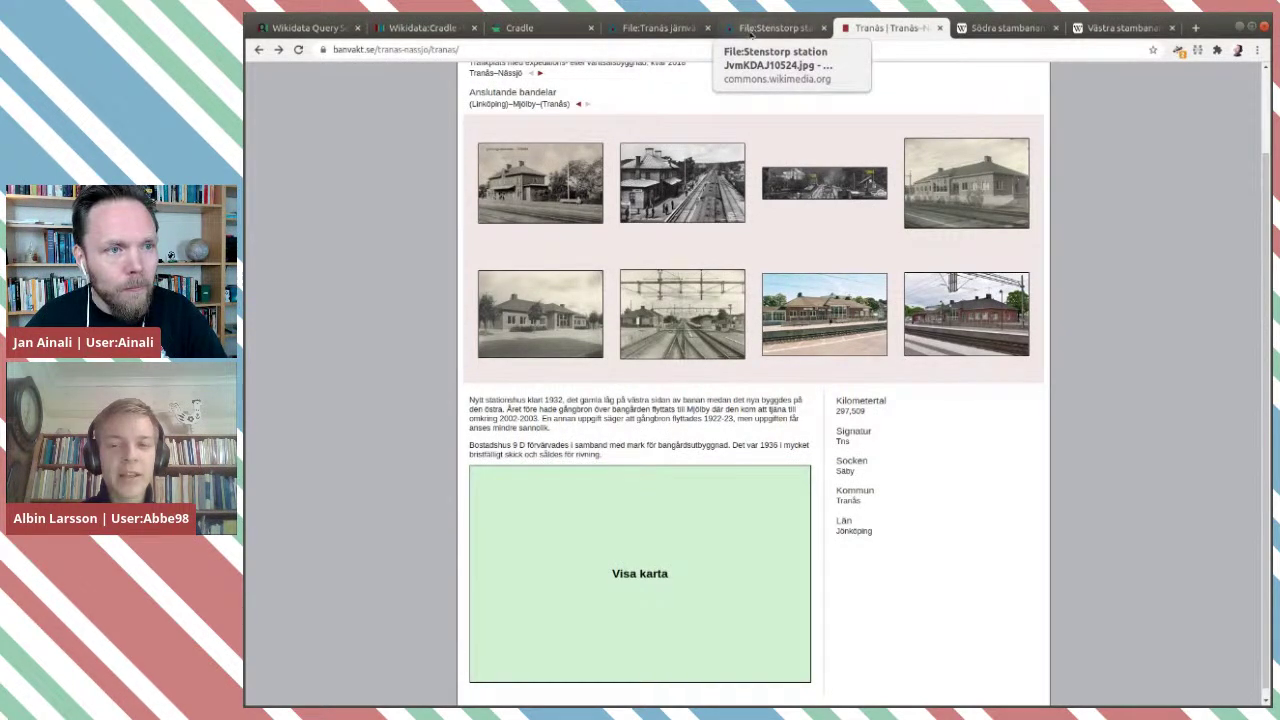
Return to the Cradle form and set the station's connecting line to Southern Main Line (Q54085).
left_click(304, 28)
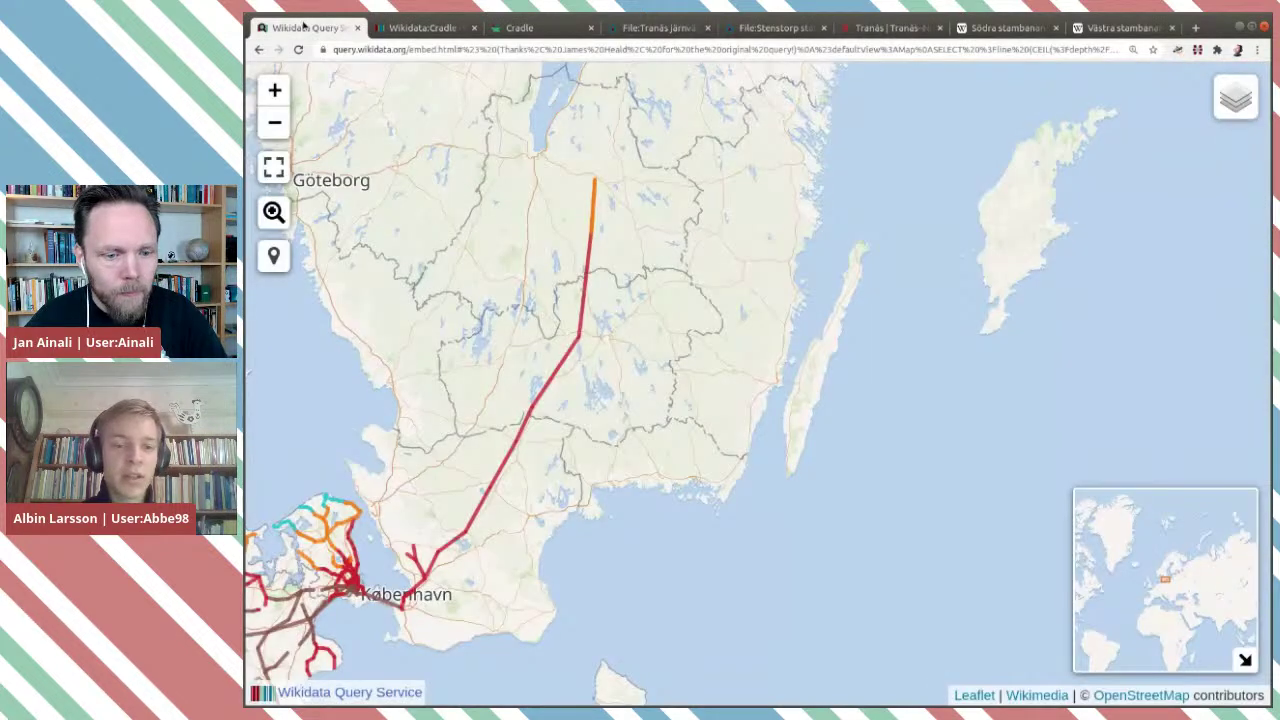
left_click(400, 28)
left_click(519, 28)
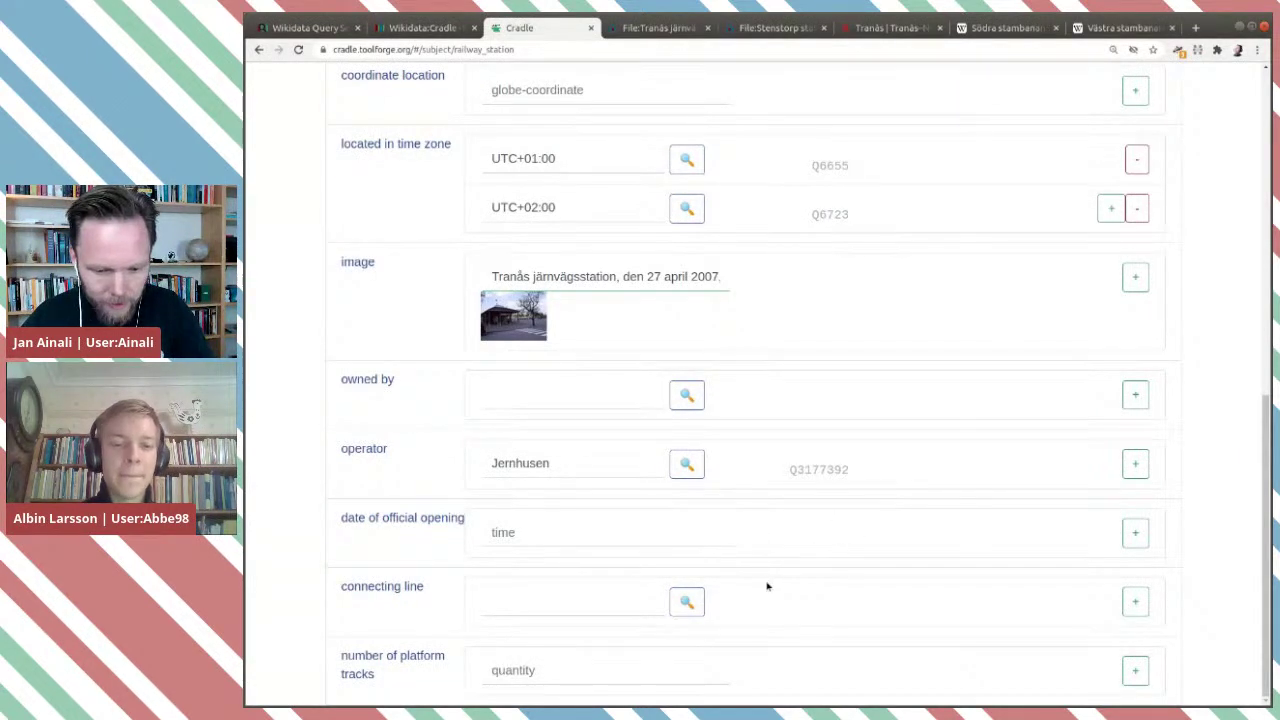
left_click(565, 605)
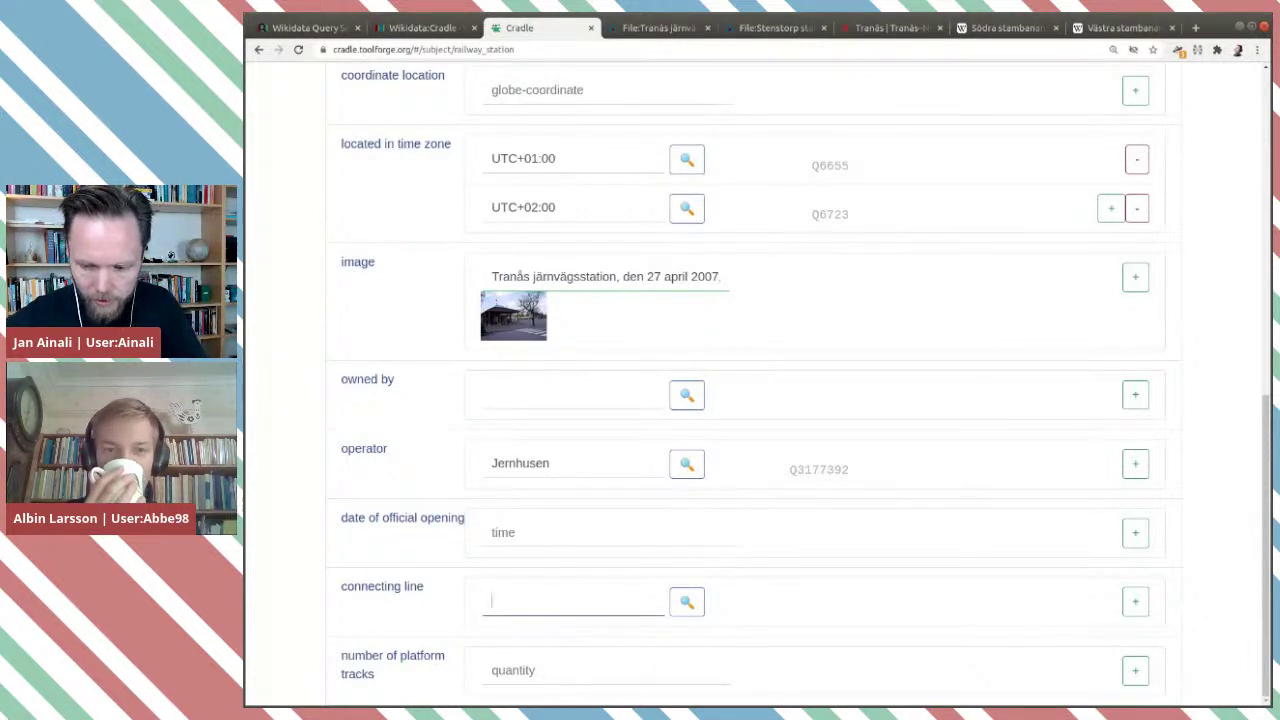
type("S")
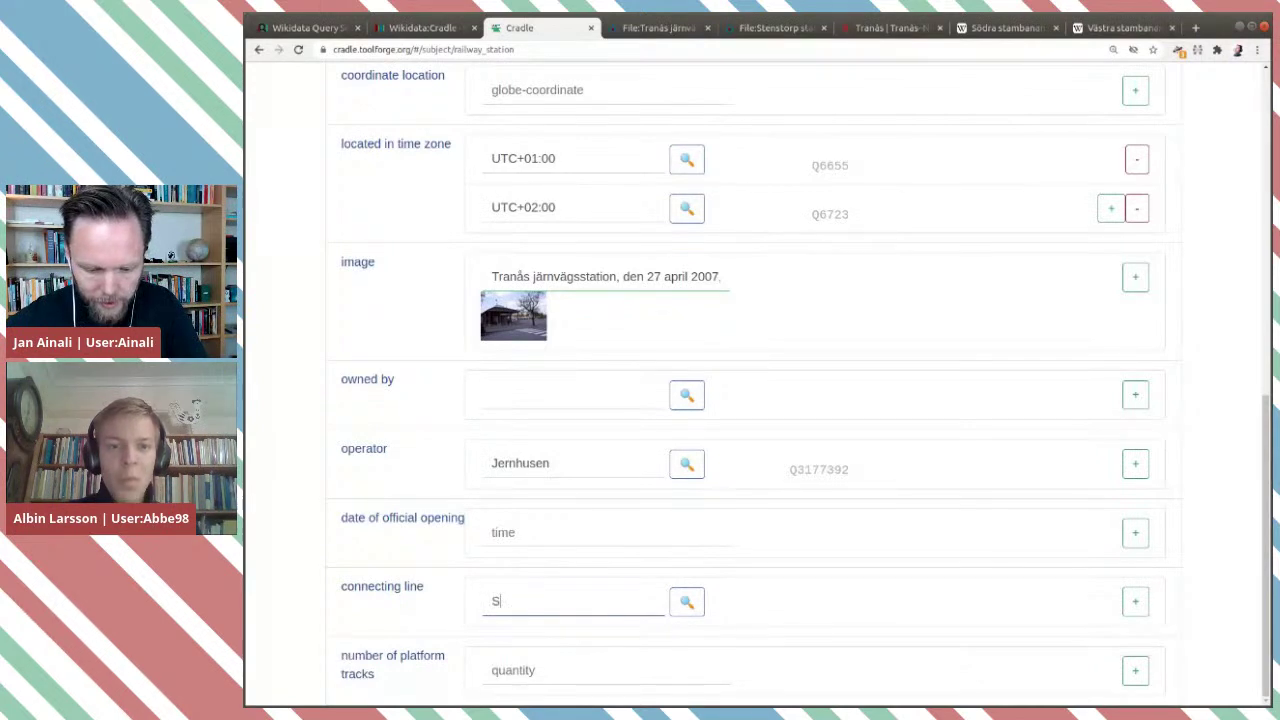
type("ödra")
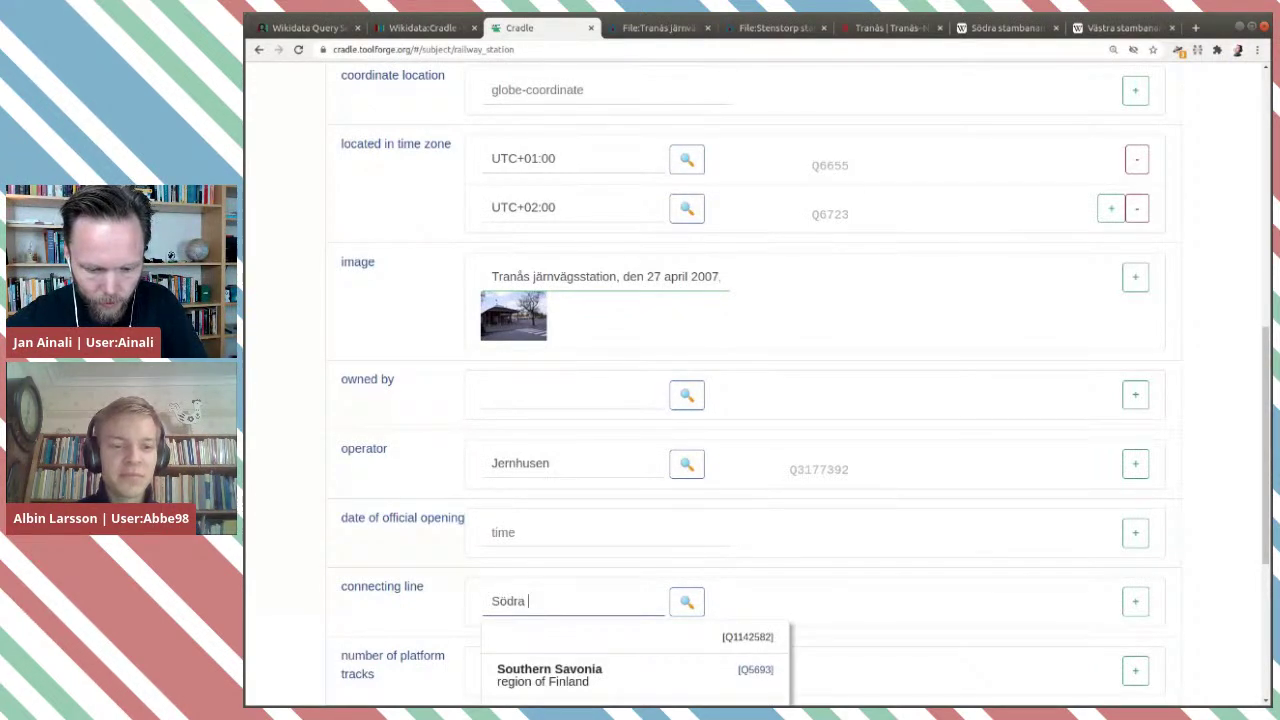
type(" sta")
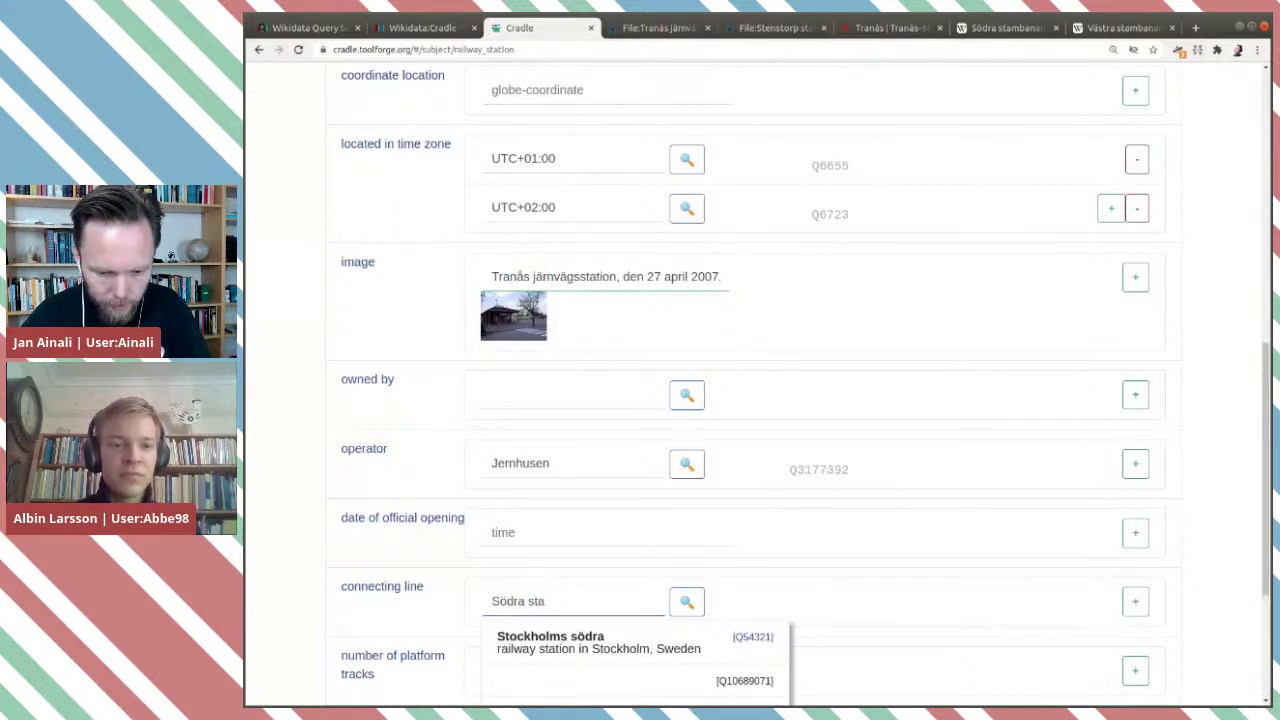
scroll(634, 486, "down", 3)
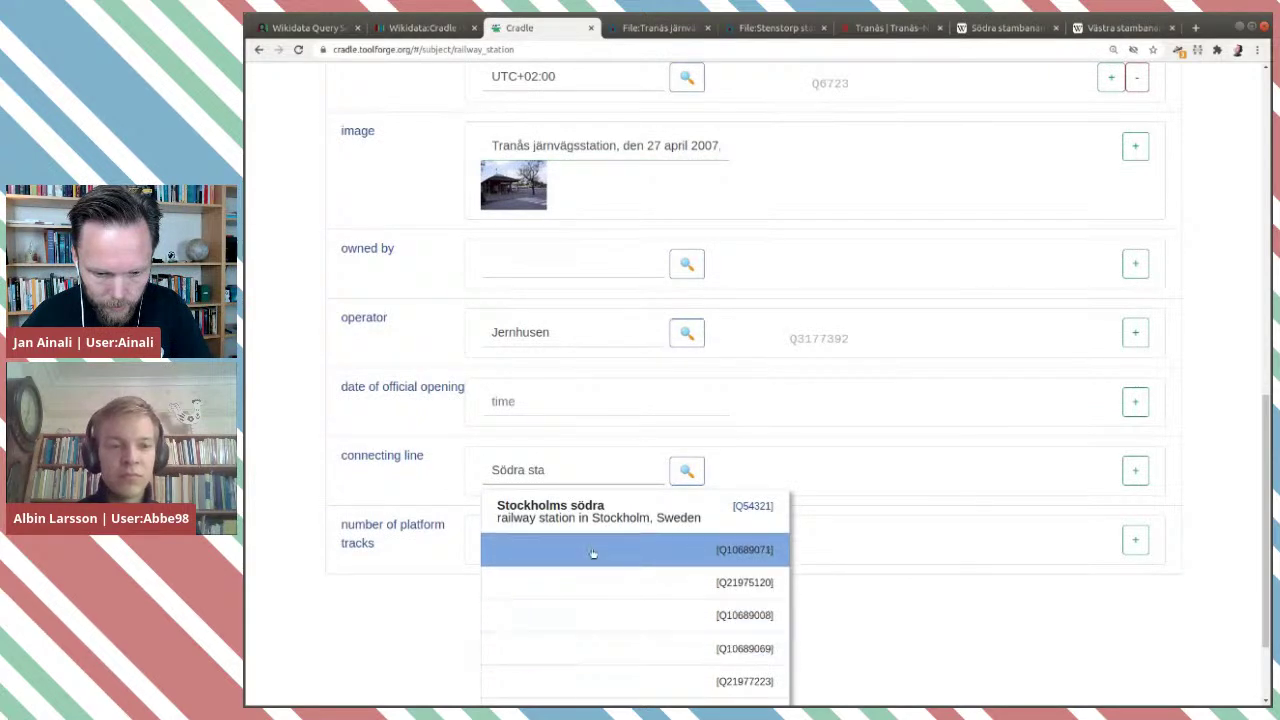
type("mb")
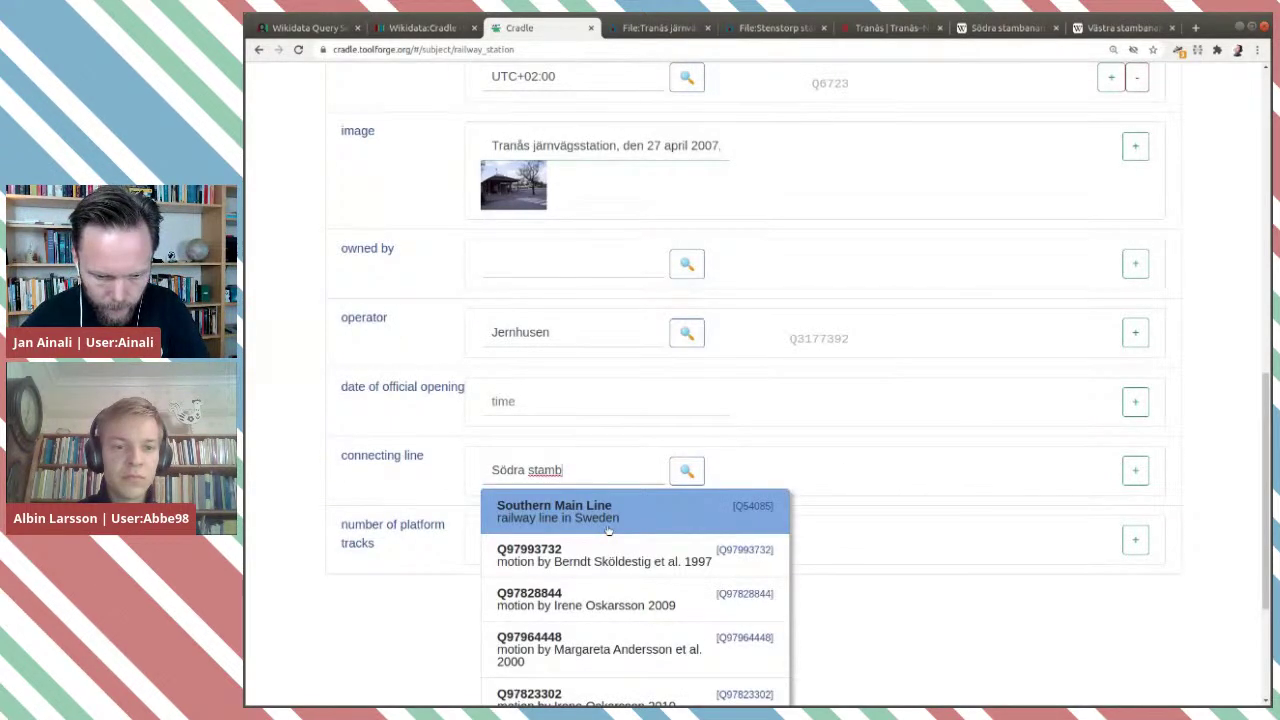
left_click(609, 516)
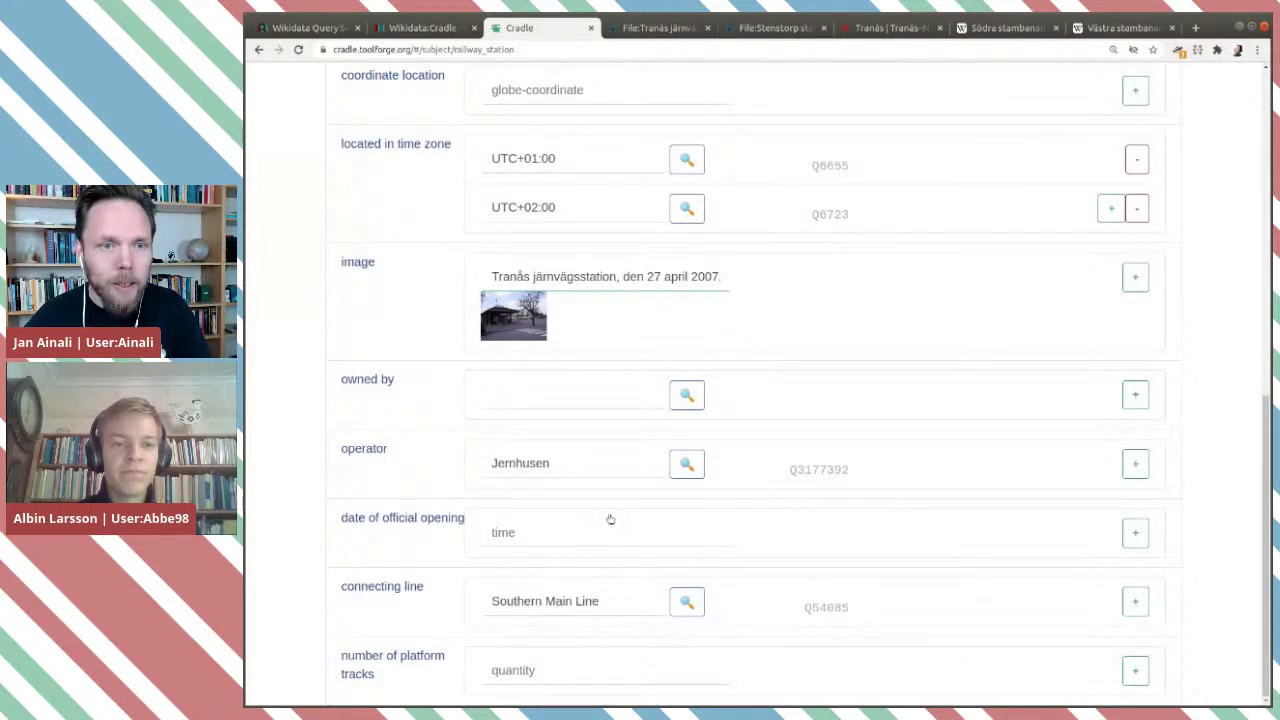
Review the railway station form from the labels to the number of platform tracks for fields that are still empty.
left_click(572, 671)
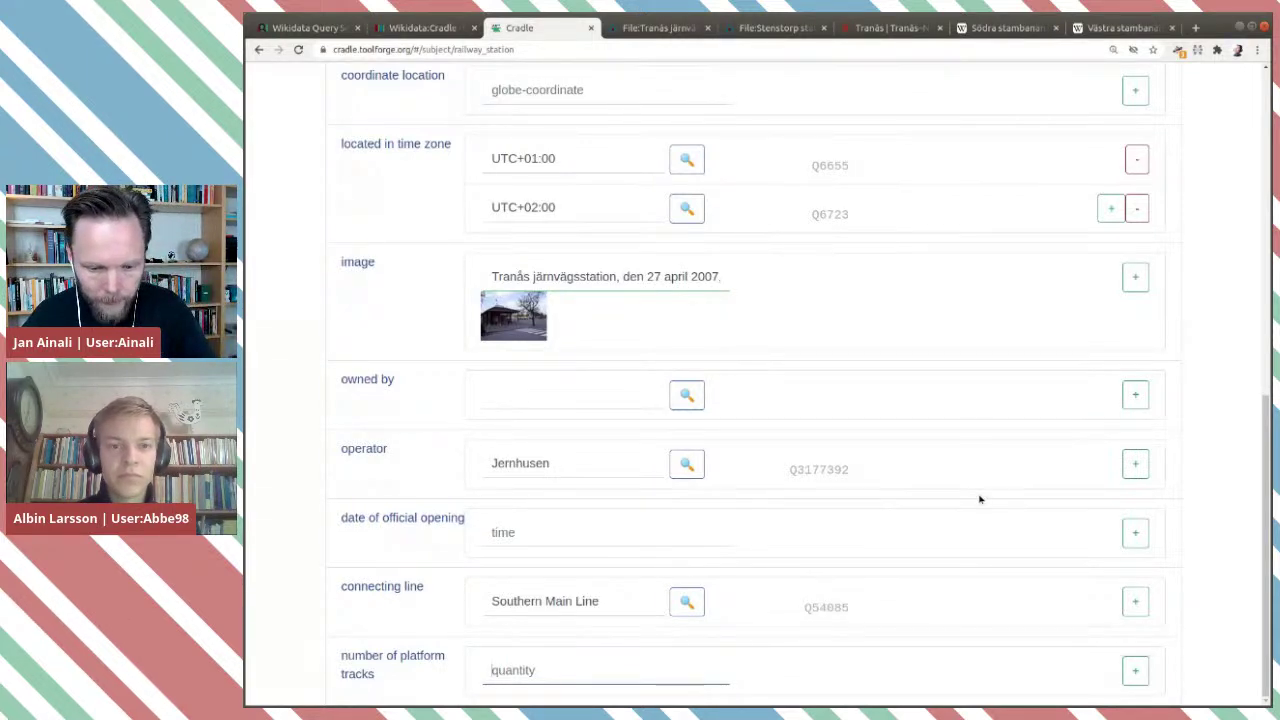
scroll(980, 499, "up", 1)
scroll(980, 500, "down", 1)
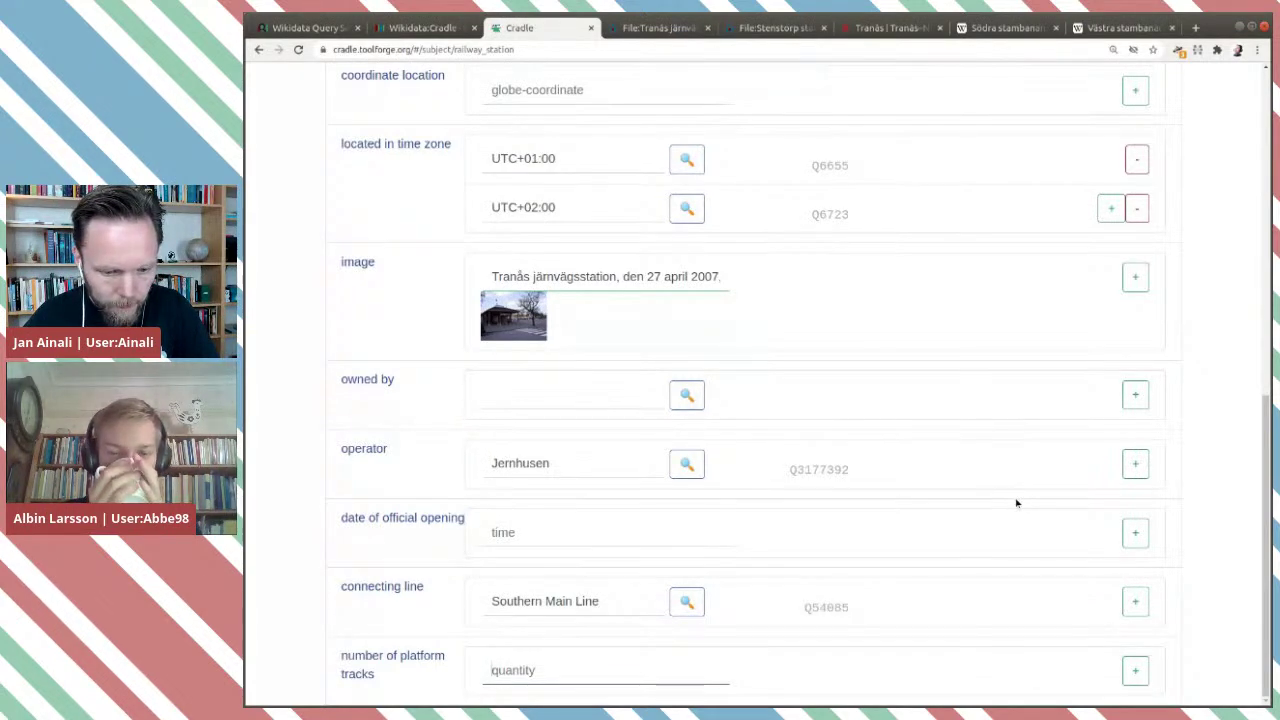
scroll(1016, 537, "up", 2)
scroll(1016, 540, "up", 5)
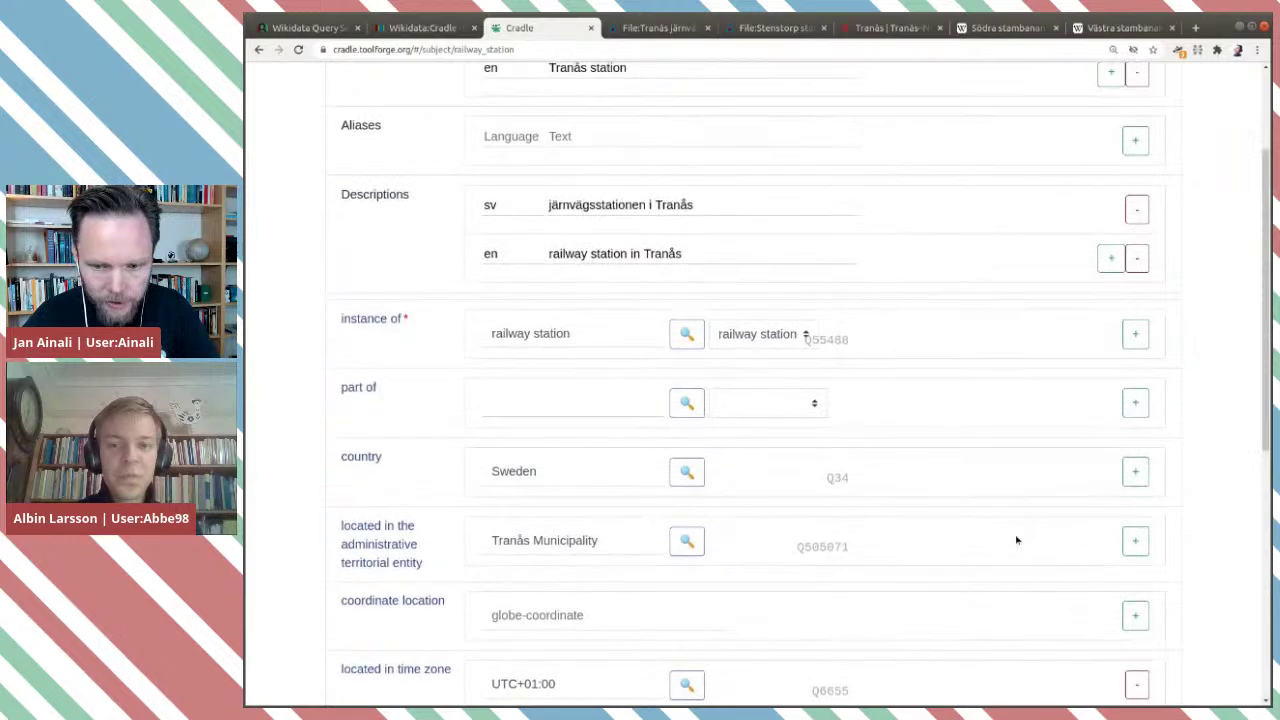
scroll(1016, 540, "down", 4)
scroll(1016, 540, "down", 3)
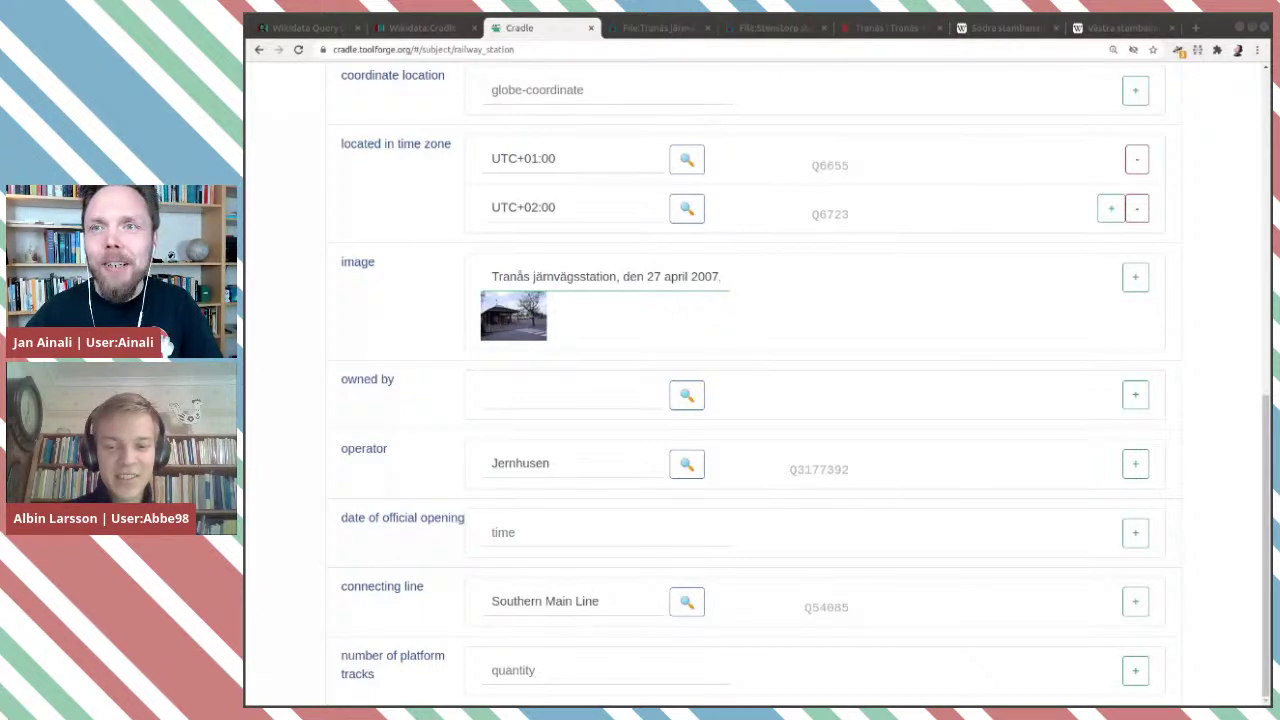
Enter 58.038048,14.975493 as the station's coordinate location.
scroll(1234, 346, "up", 3)
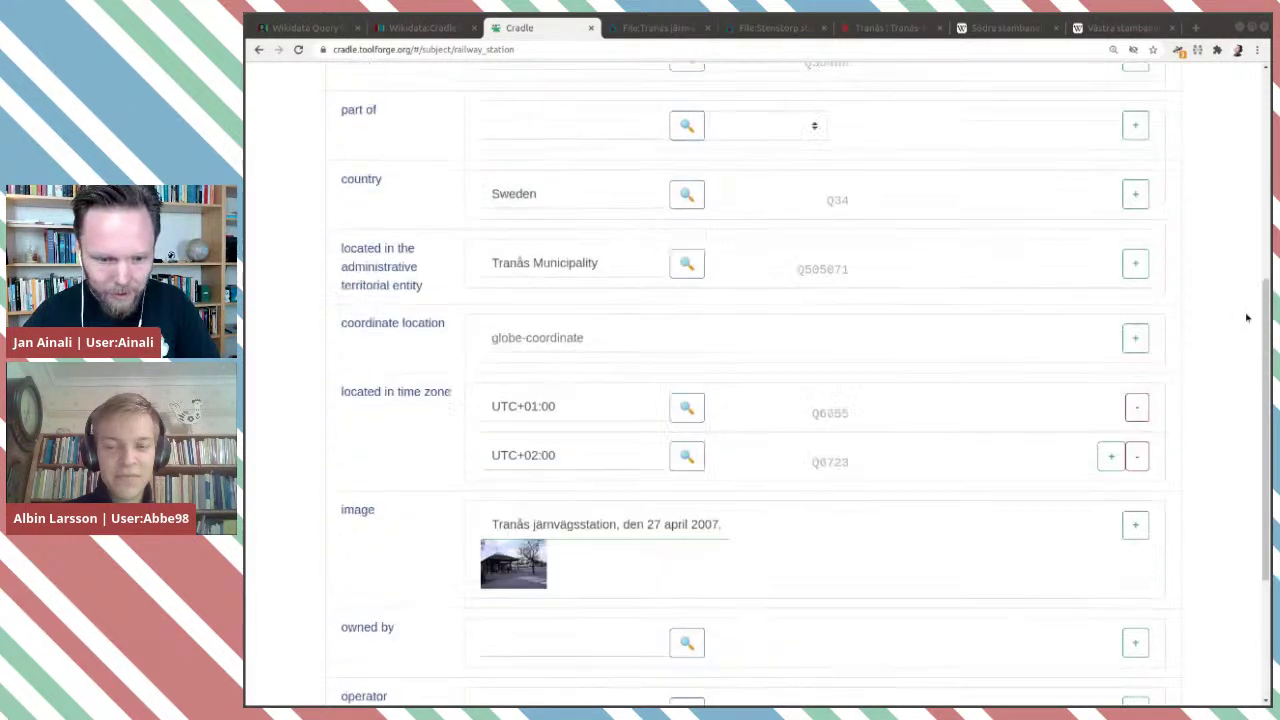
left_click(574, 395)
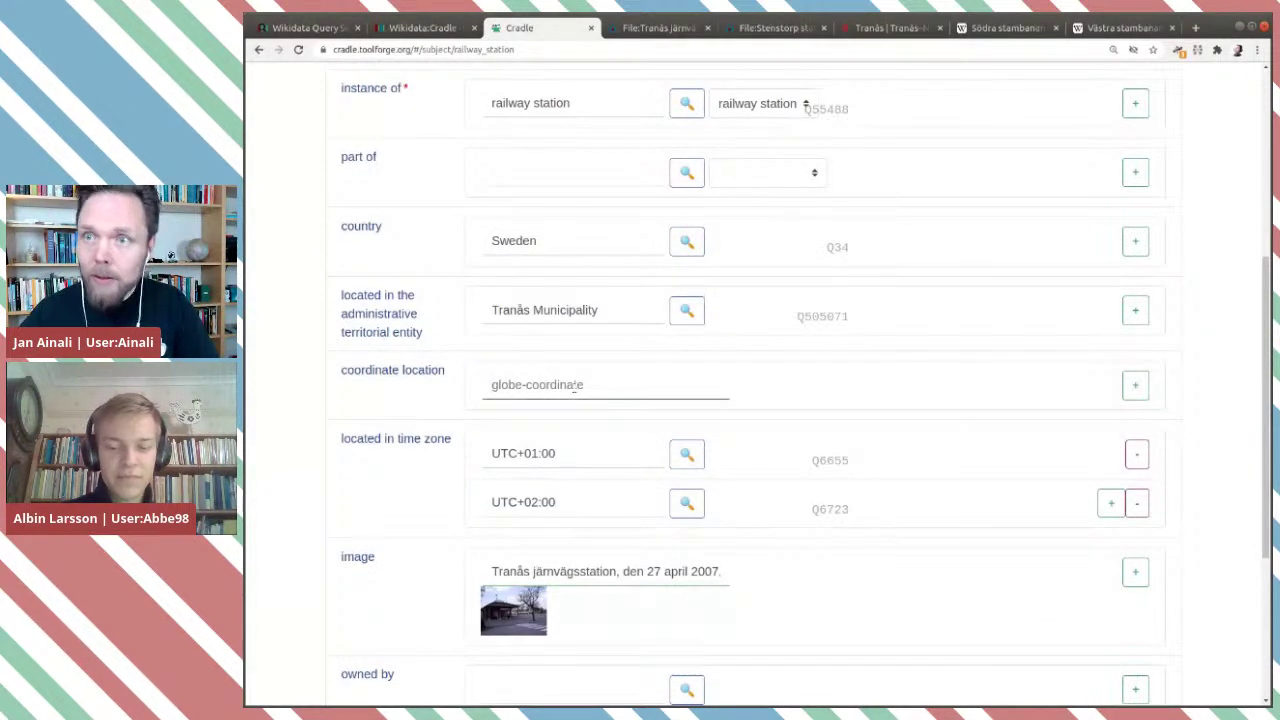
type("5")
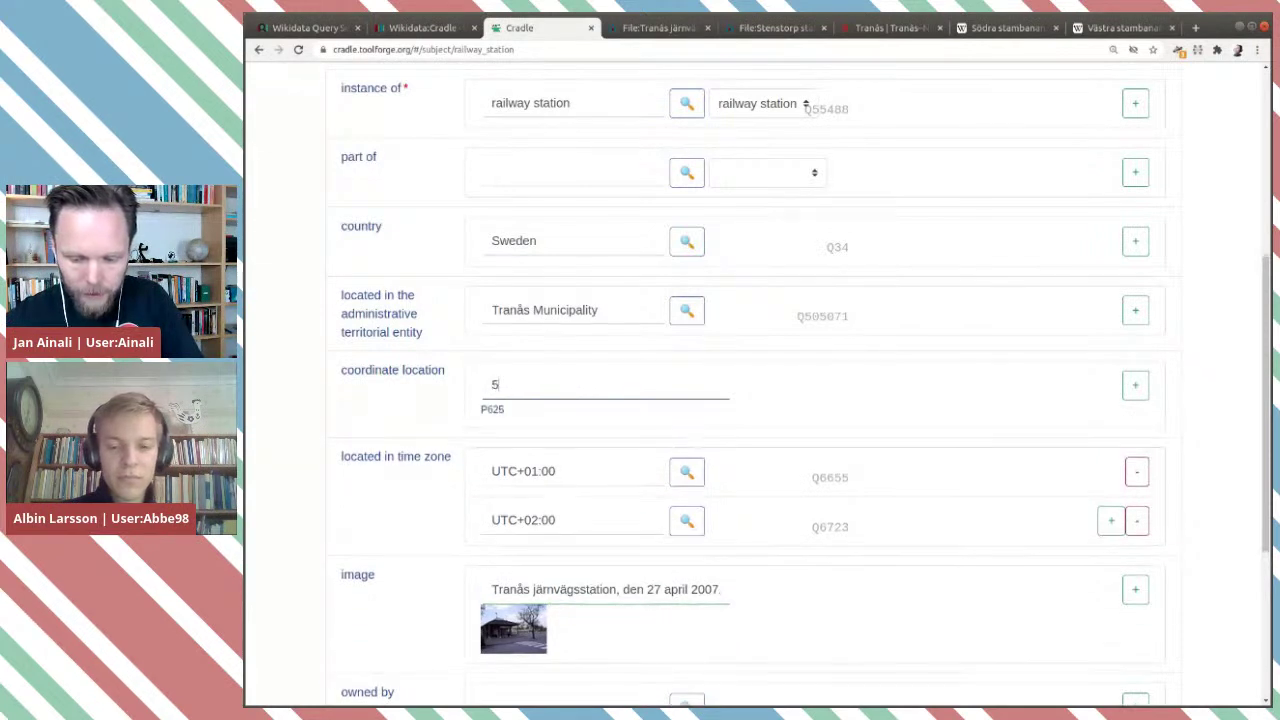
type("8.")
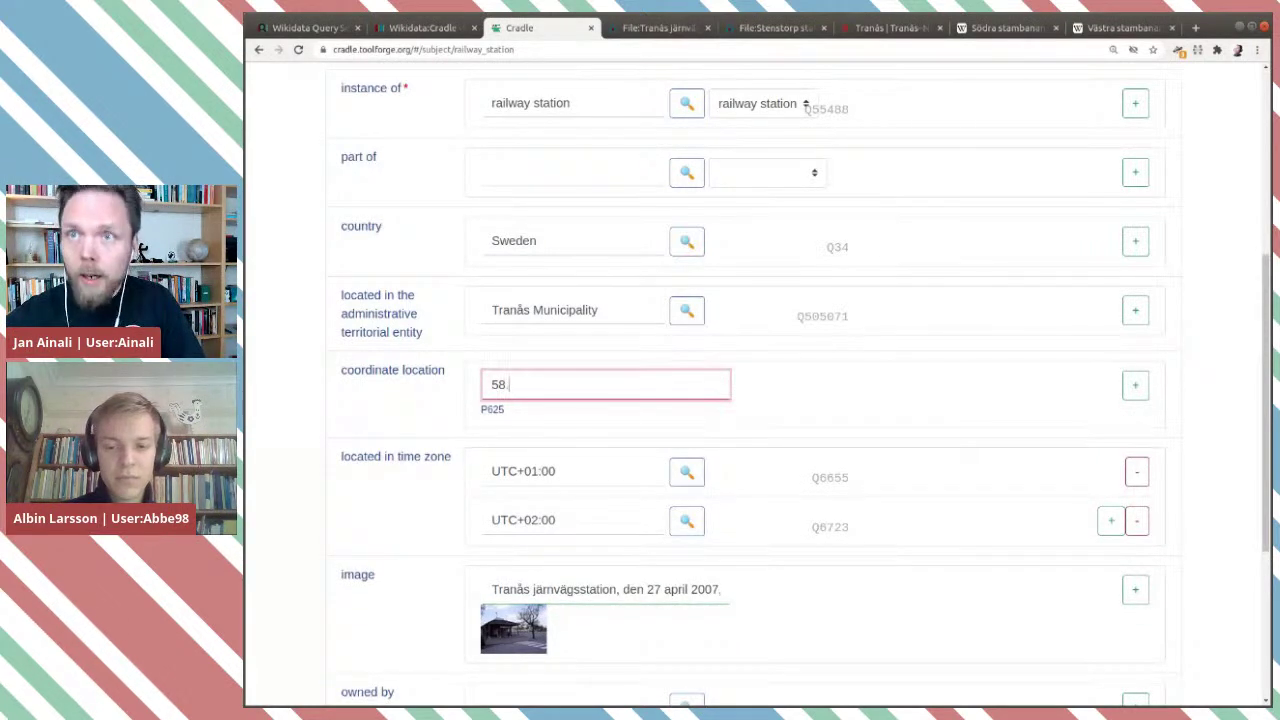
type("0")
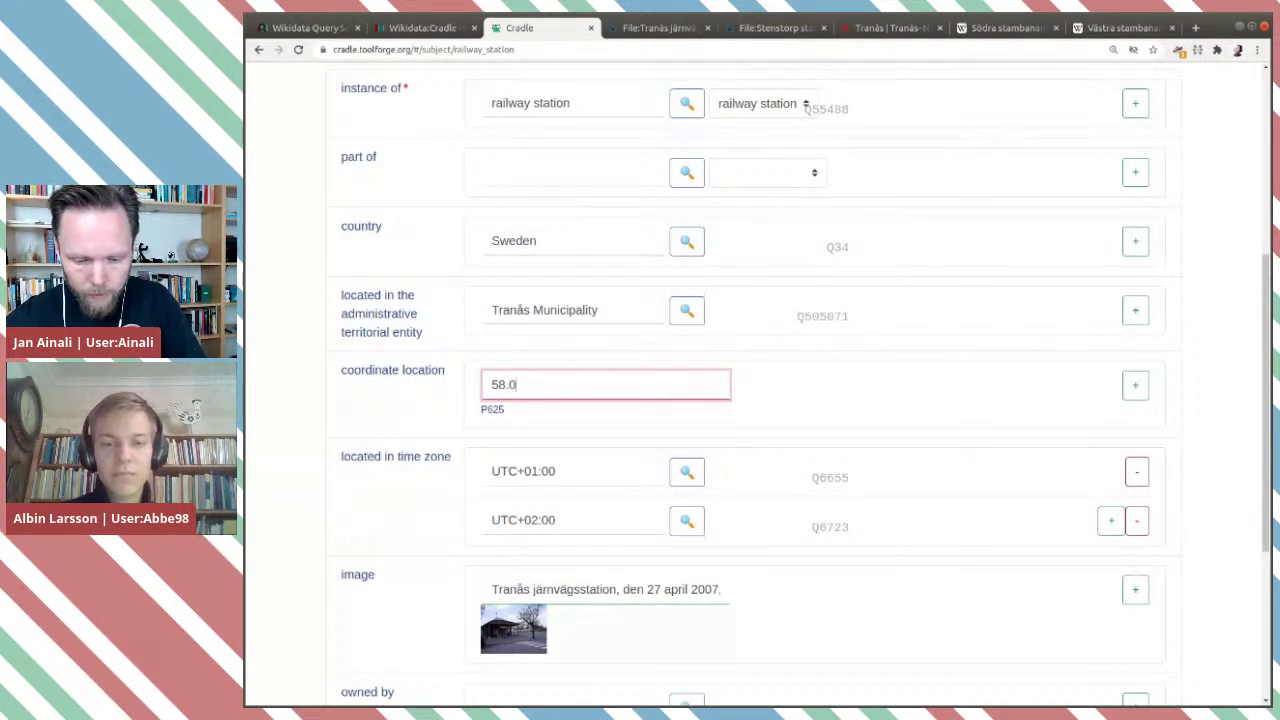
type("380")
type("4")
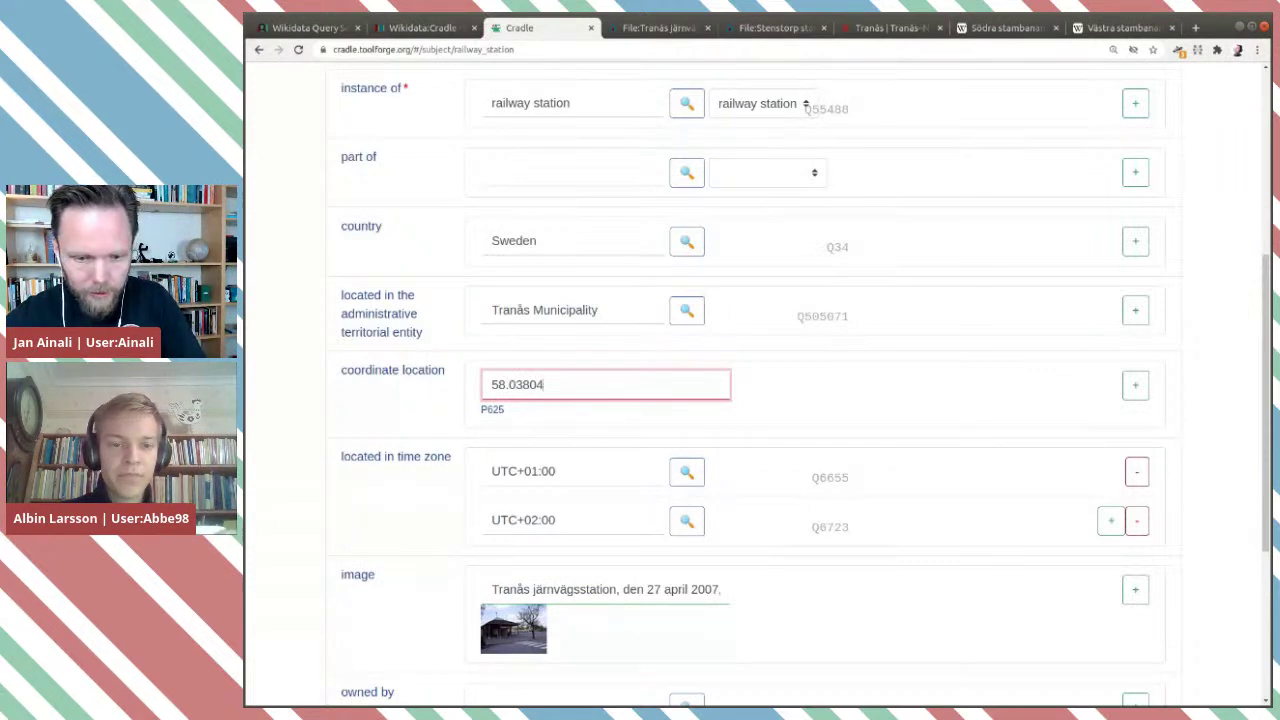
type("8,")
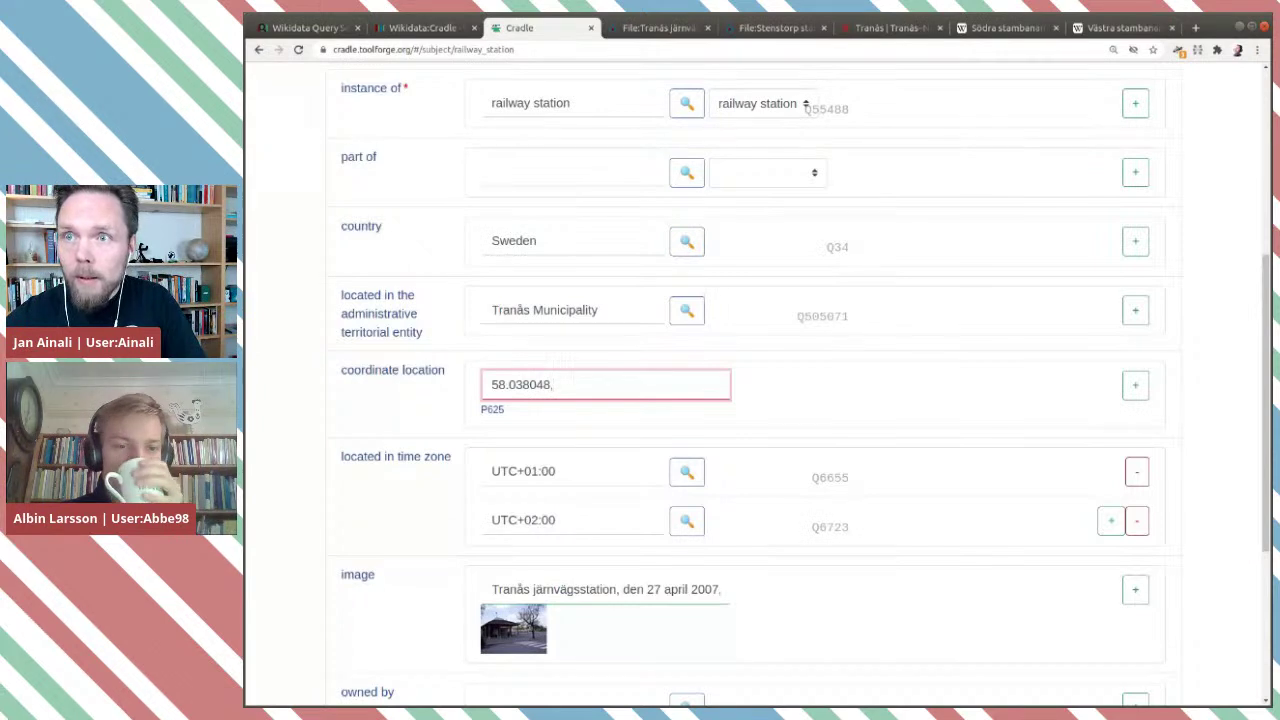
type("14")
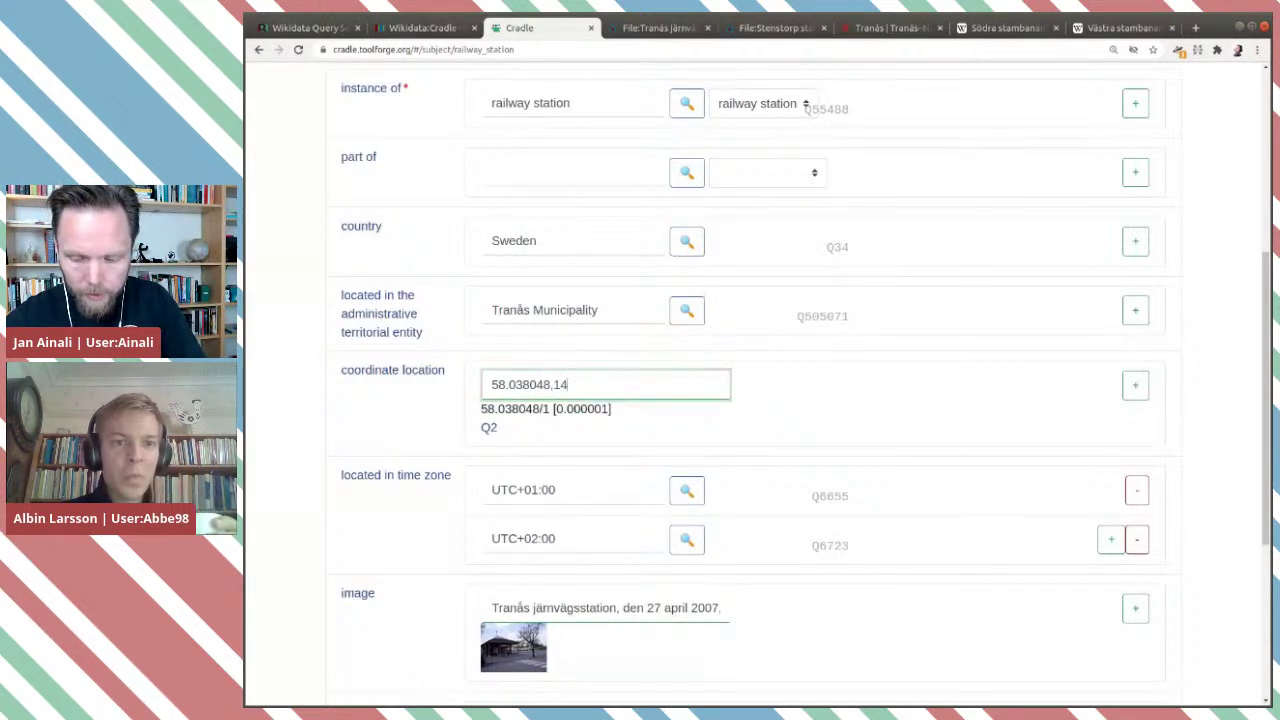
type(".9")
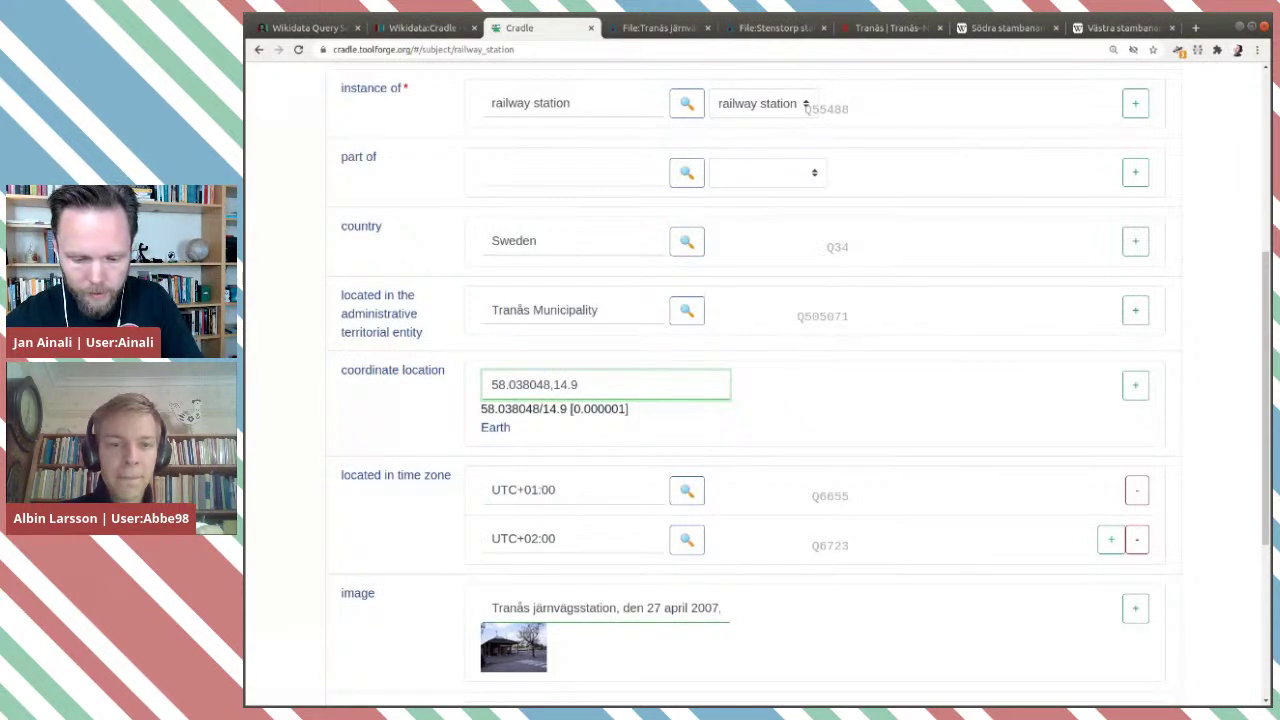
type("75")
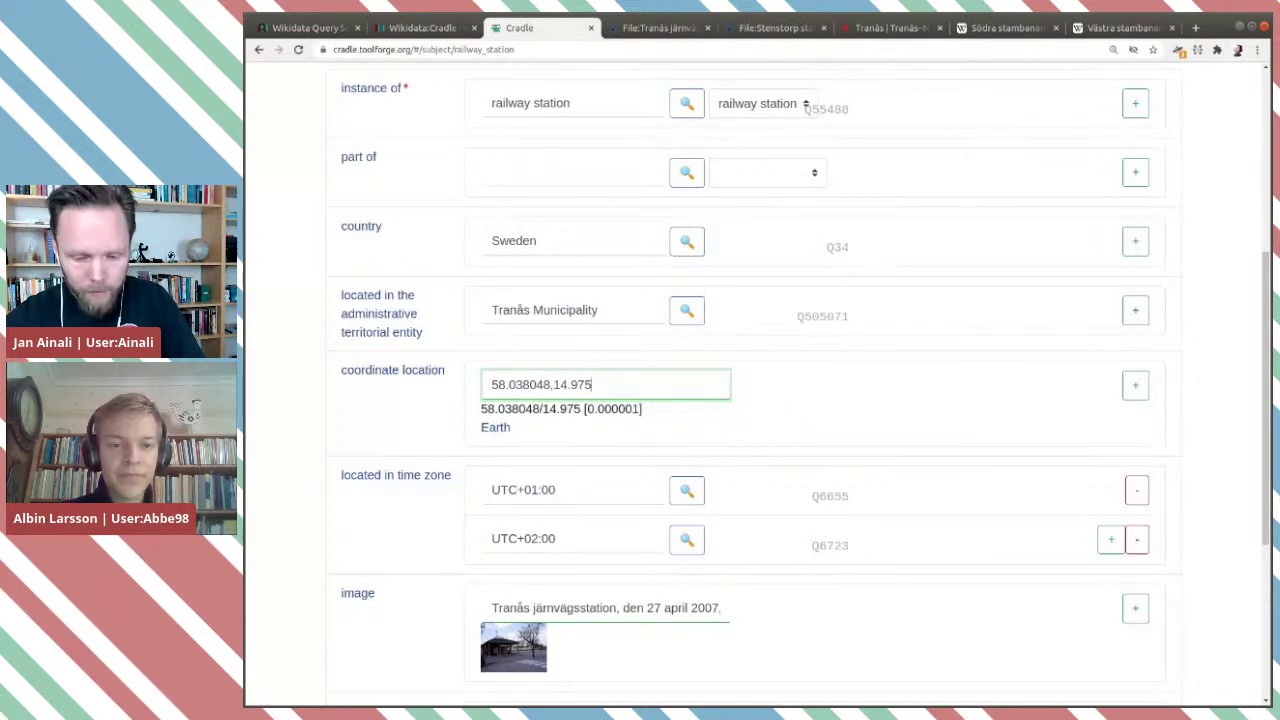
type("493")
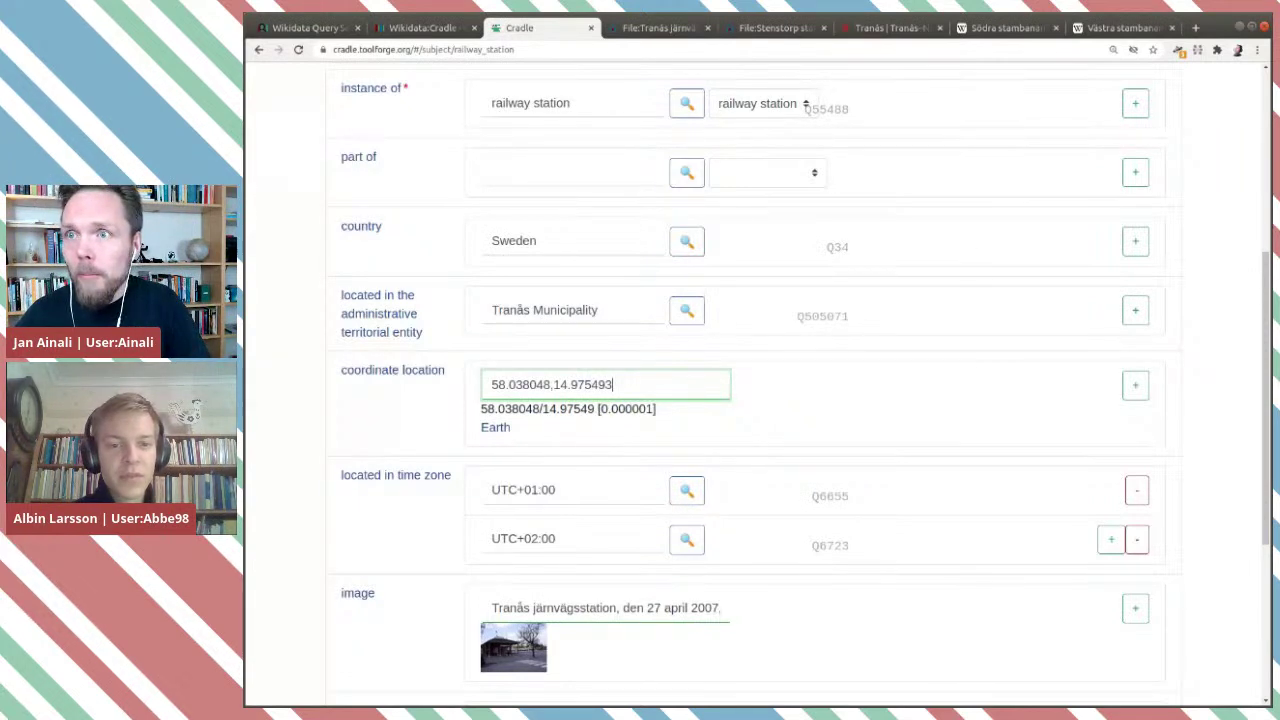
Look at the notes on the Wikidata:Cradle project page, return to the station form and check its values.
key("alt+Tab")
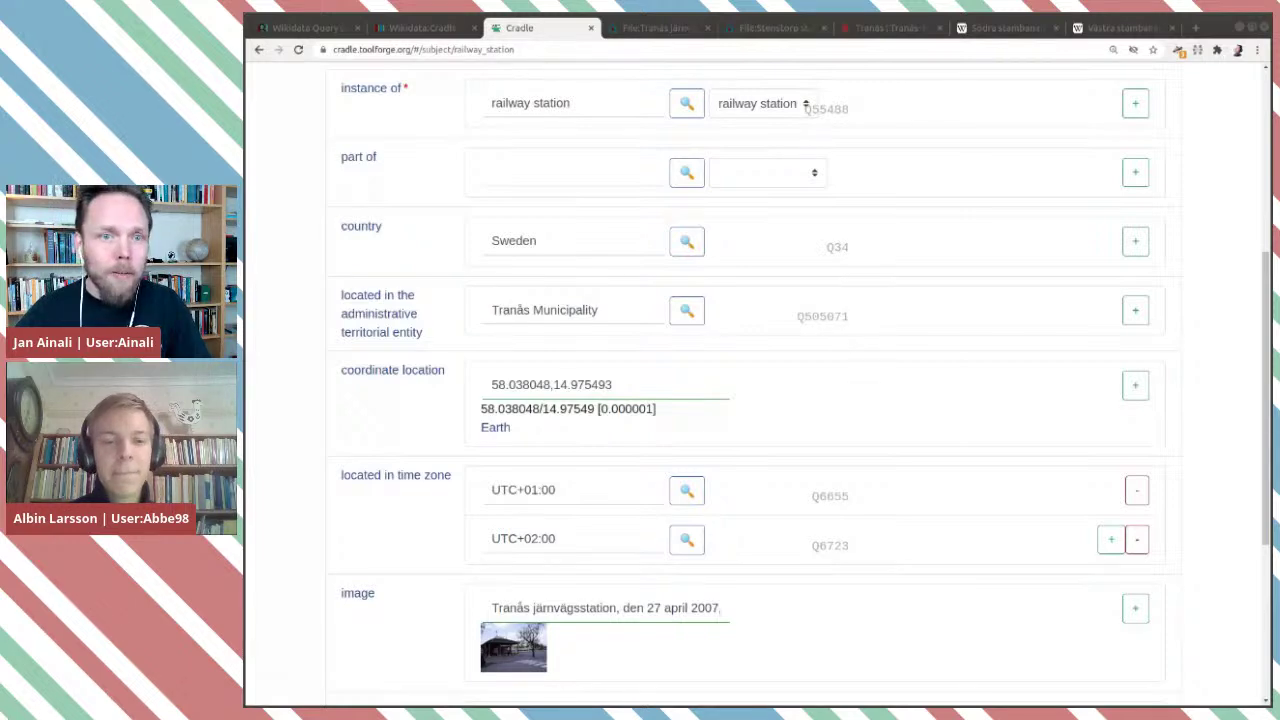
left_click(415, 27)
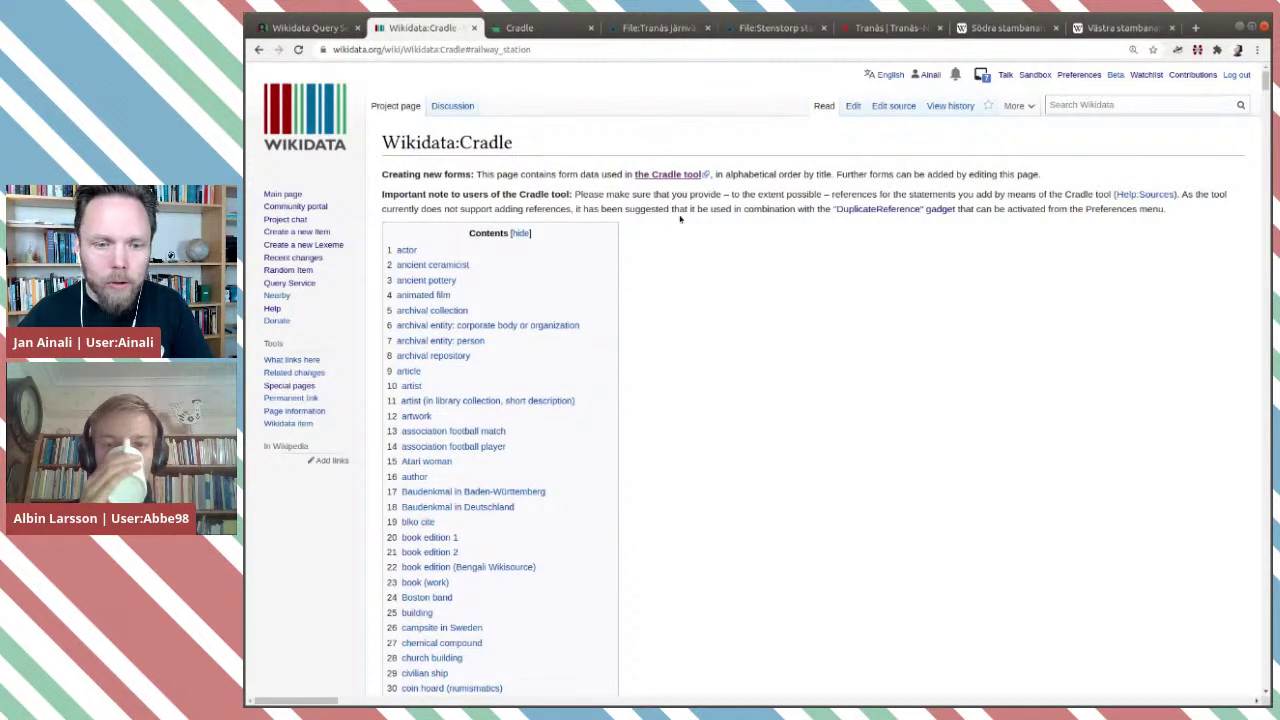
left_click(528, 28)
scroll(1049, 331, "up", 1)
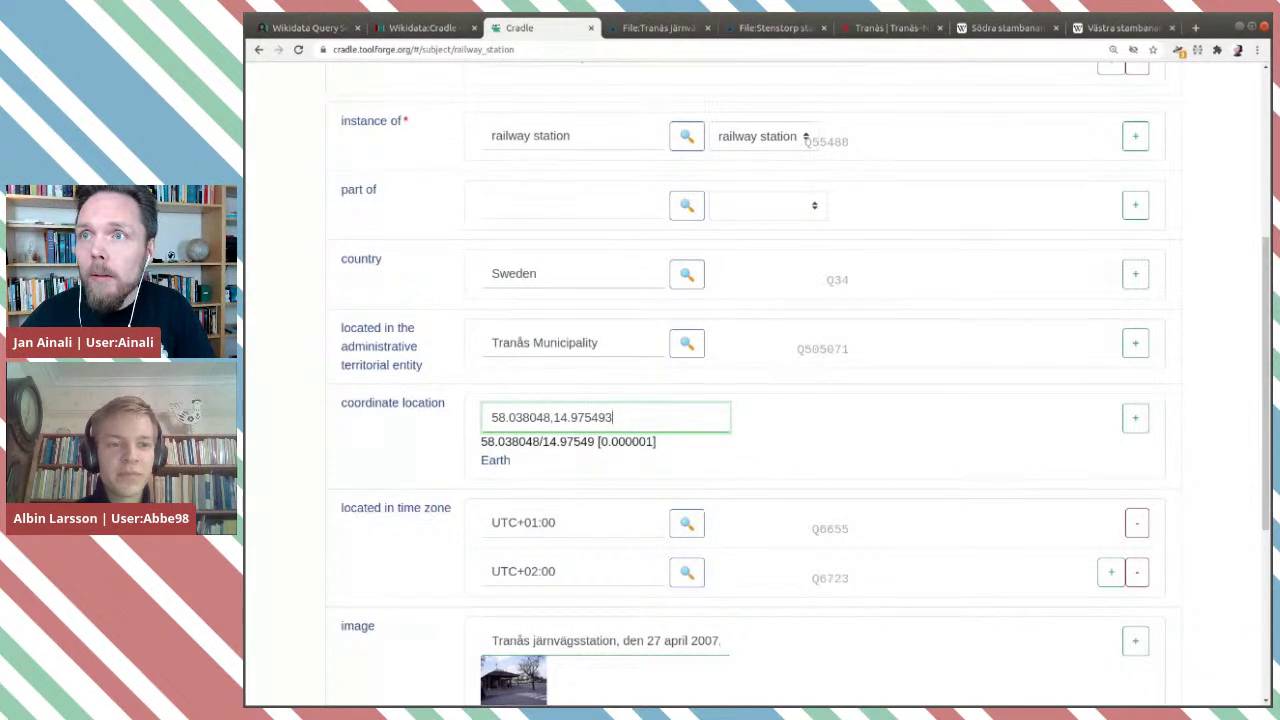
key("alt+Tab")
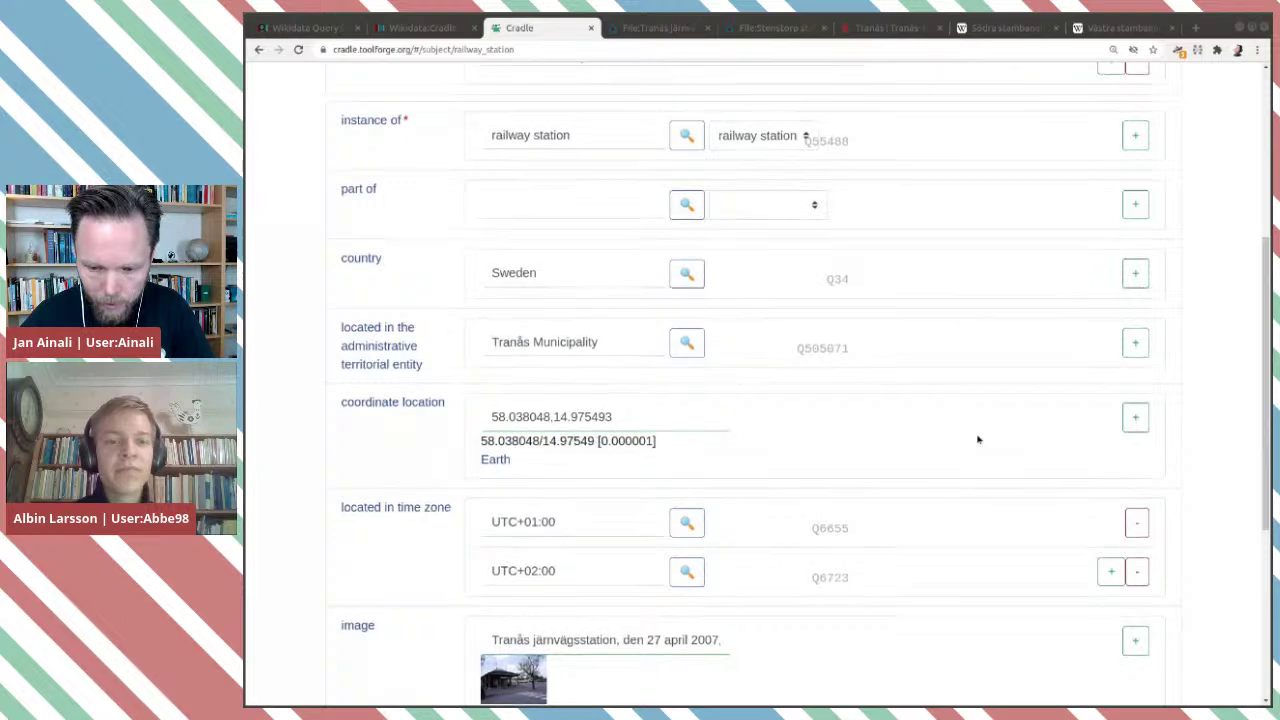
scroll(978, 440, "down", 4)
Log in to Cradle by authorizing it through MediaWiki OAuth and go back to the railway station form.
scroll(978, 447, "up", 8)
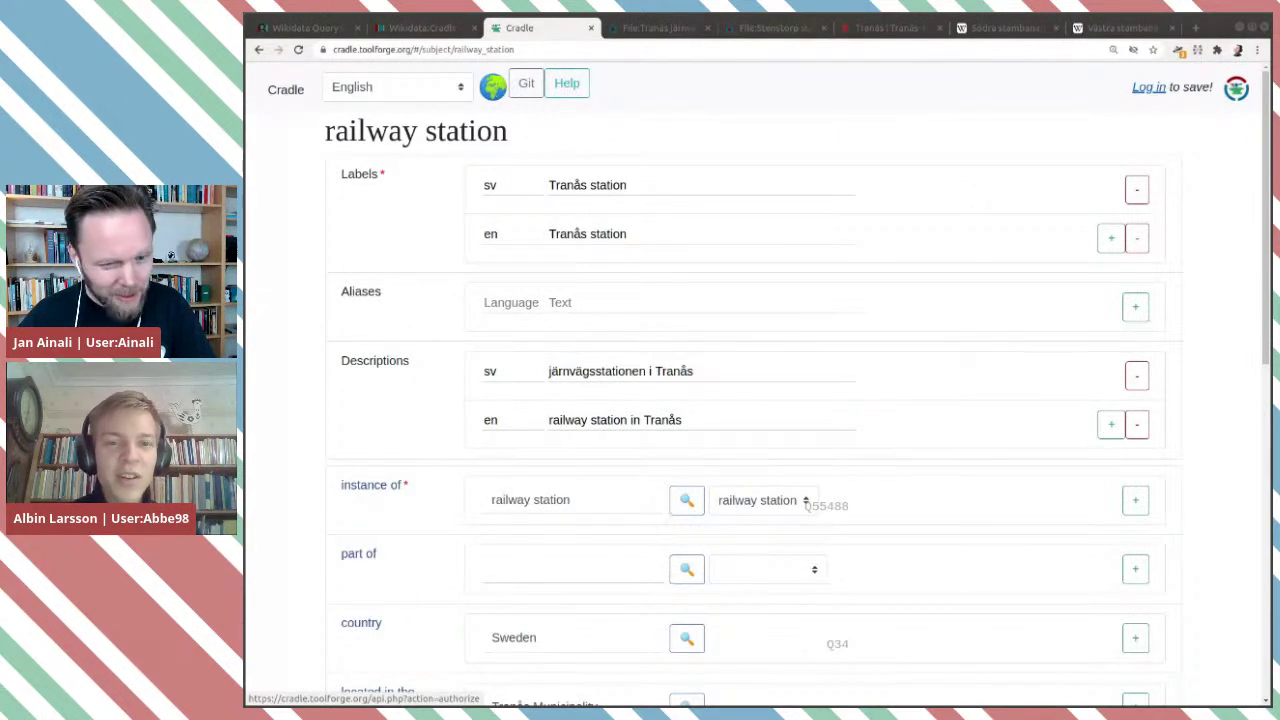
left_click(1150, 92)
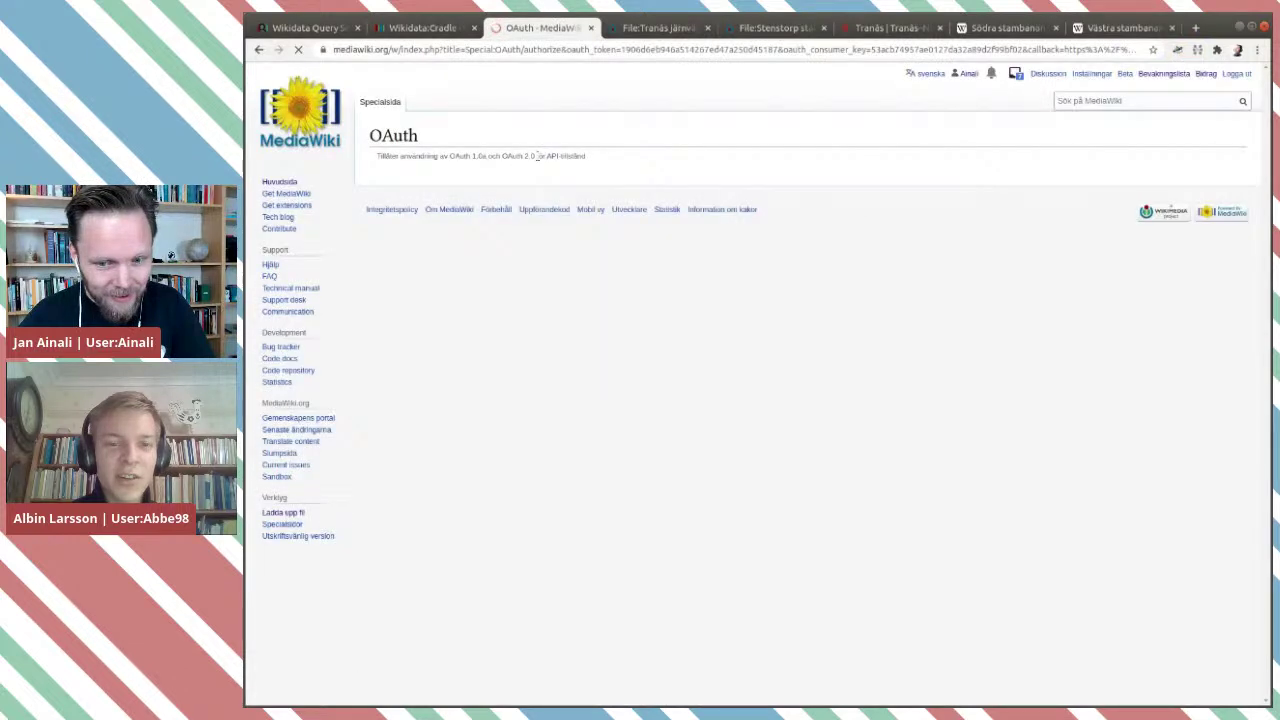
left_click(835, 460)
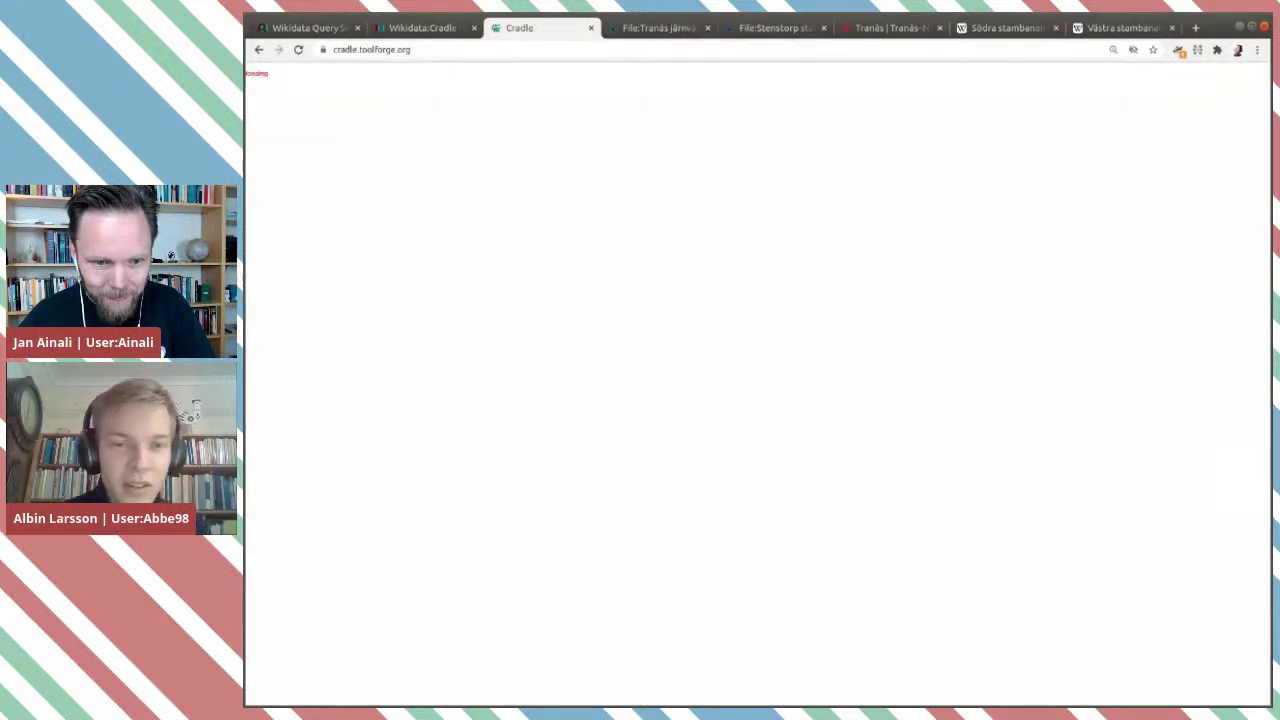
scroll(670, 340, "down", 5)
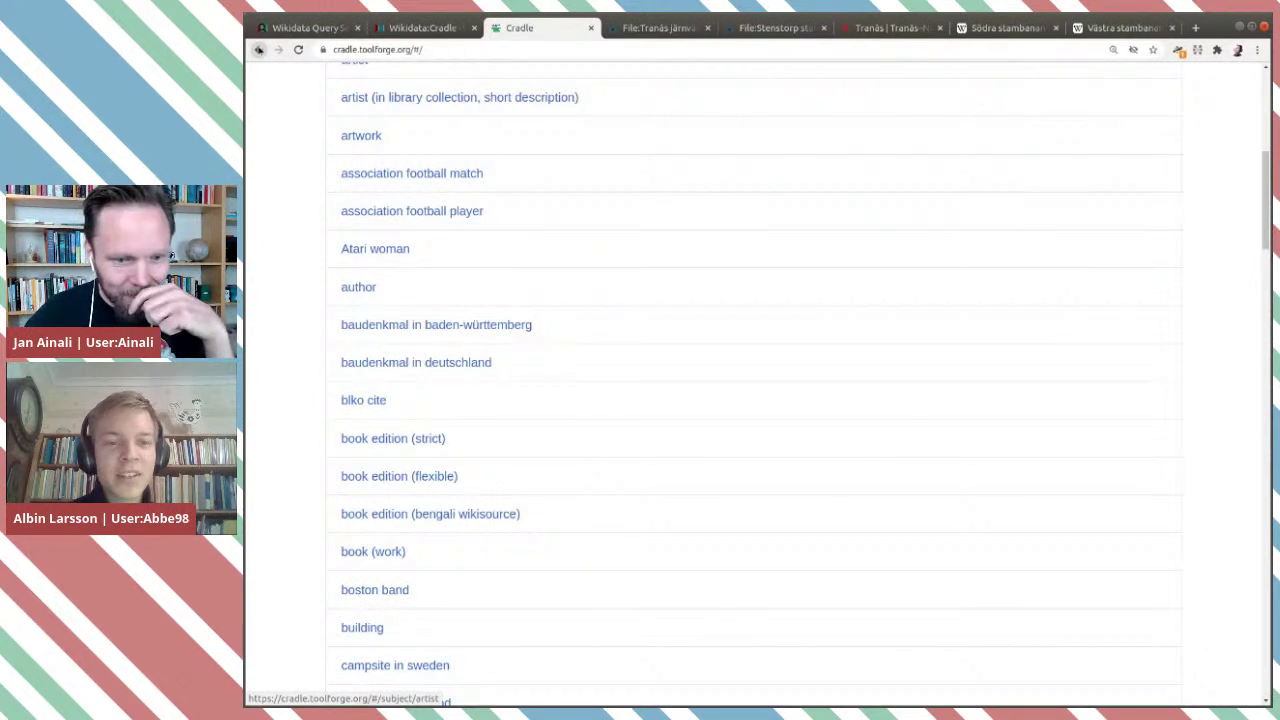
left_click(258, 49)
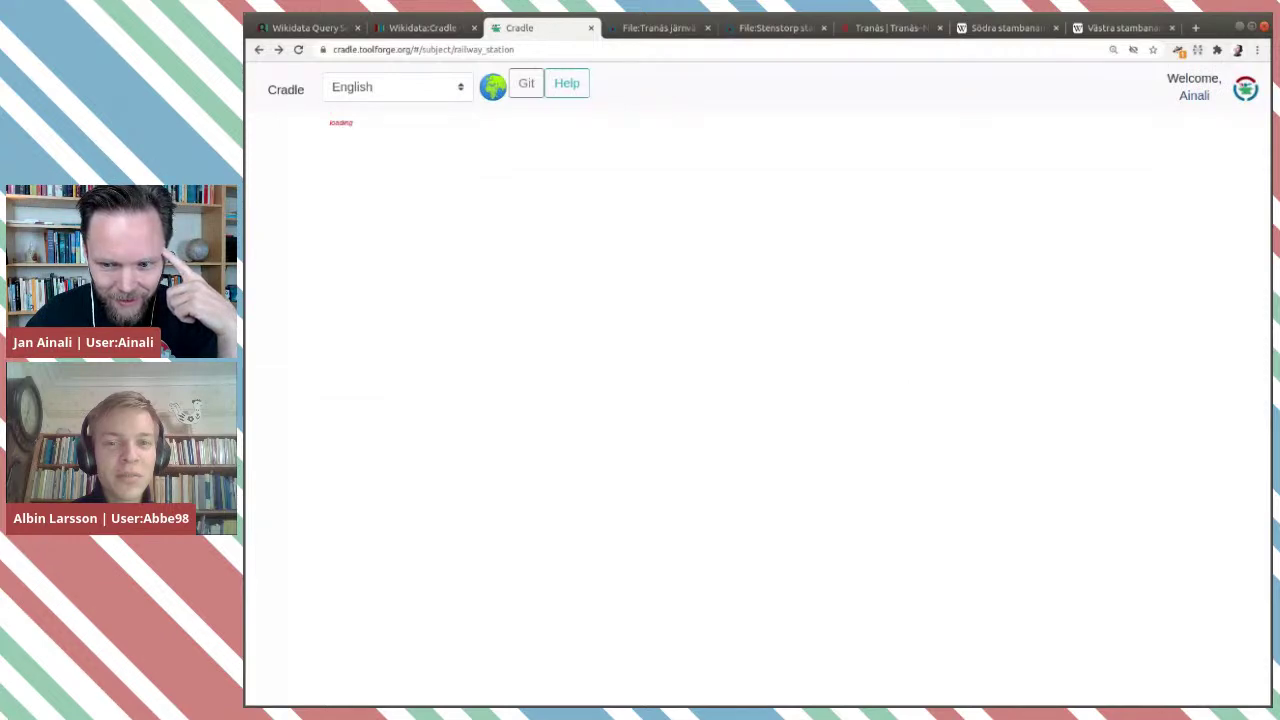
scroll(917, 377, "up", 5)
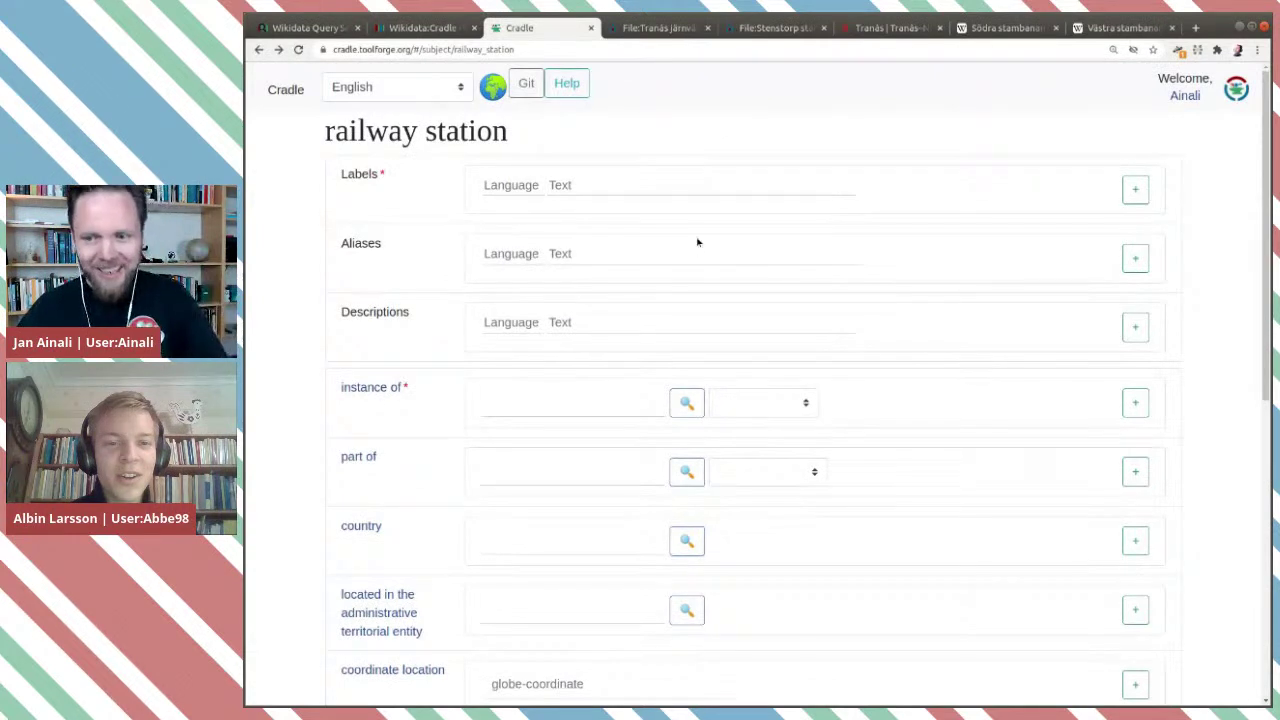
Enter "Tranås station" as the item's Swedish (sv) label.
left_click(512, 184)
type("sv")
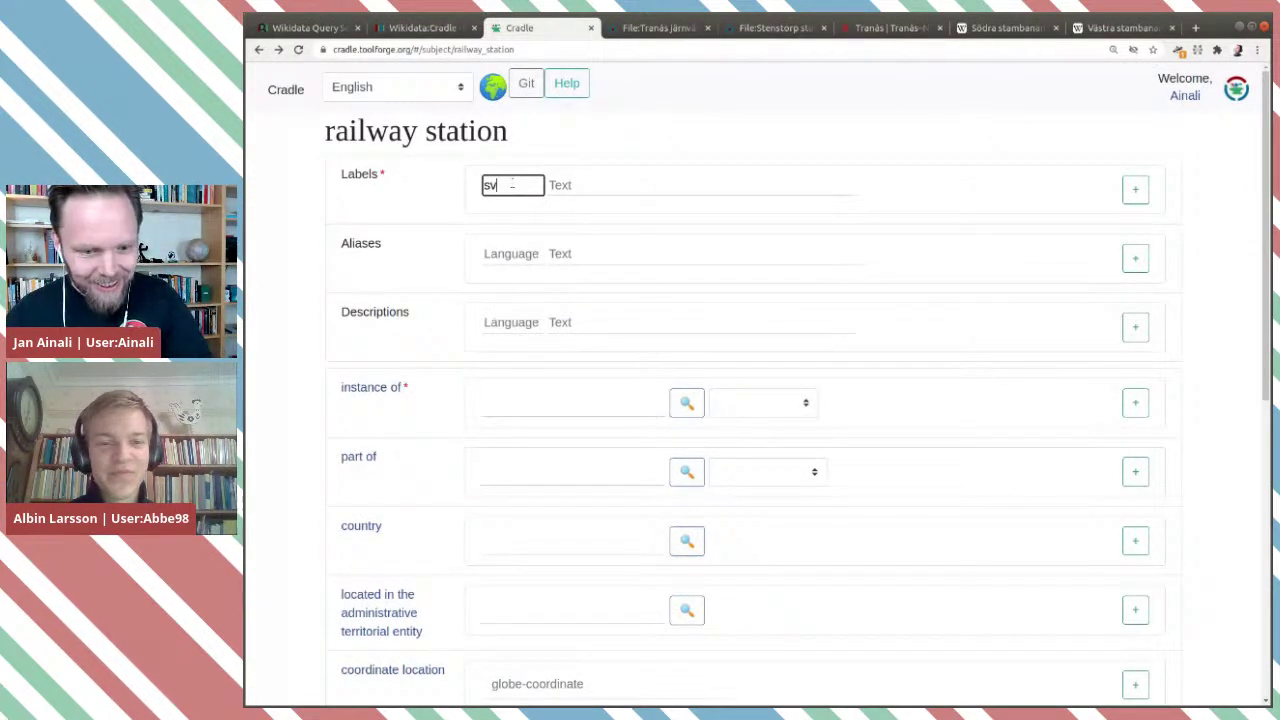
left_click(641, 184)
type("Tranås station")
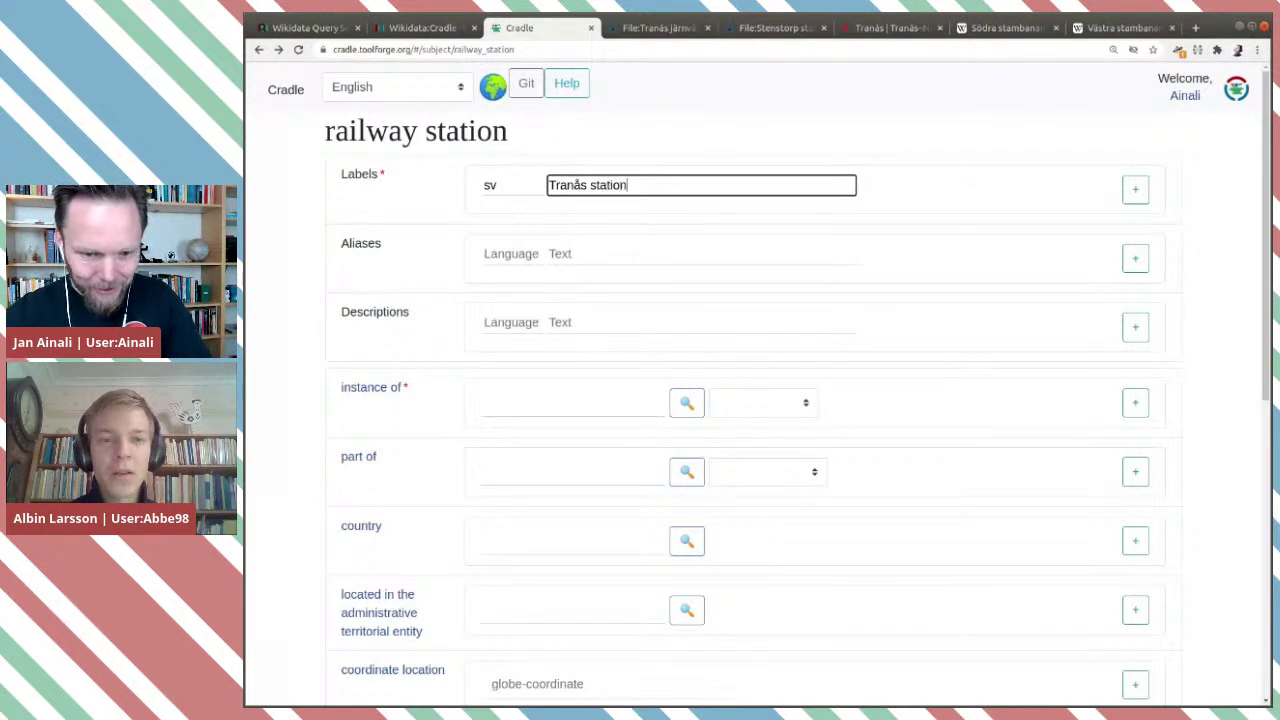
Copy the Swedish label's text and add it as a second label in English (en).
key("ctrl+shift+Left")
key("ctrl+shift+Left")
key("ctrl+c")
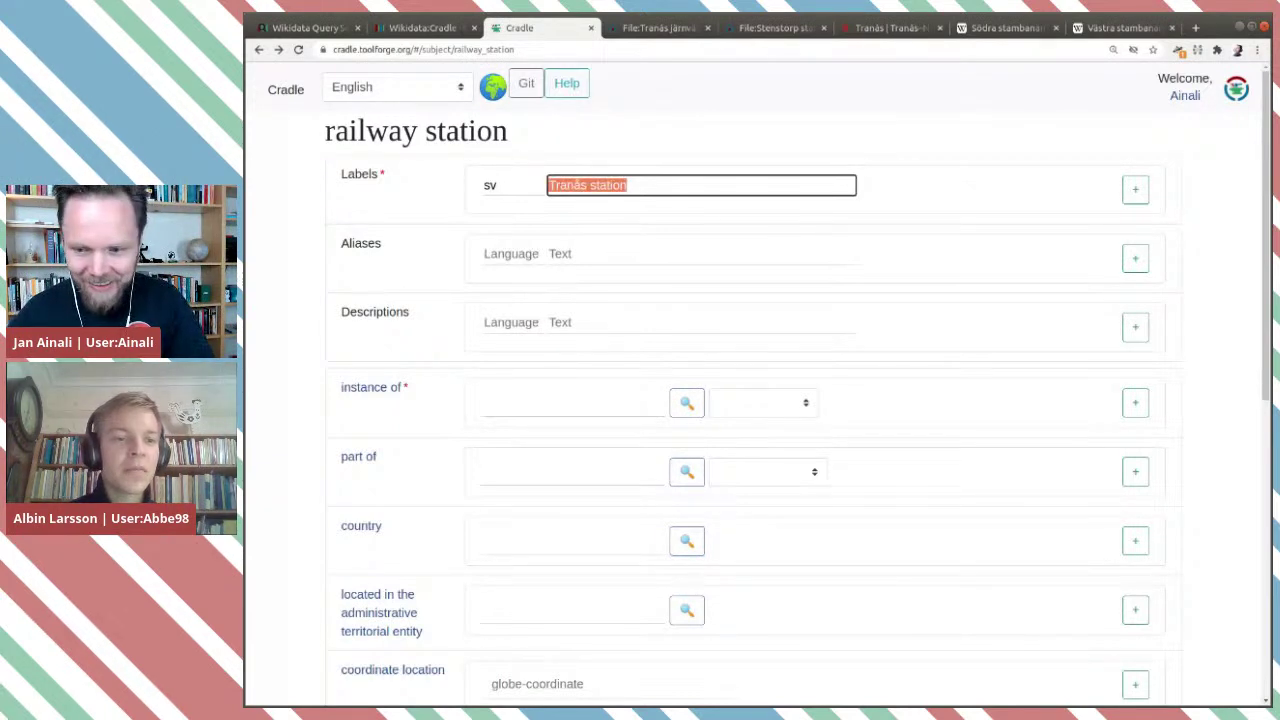
left_click(1130, 190)
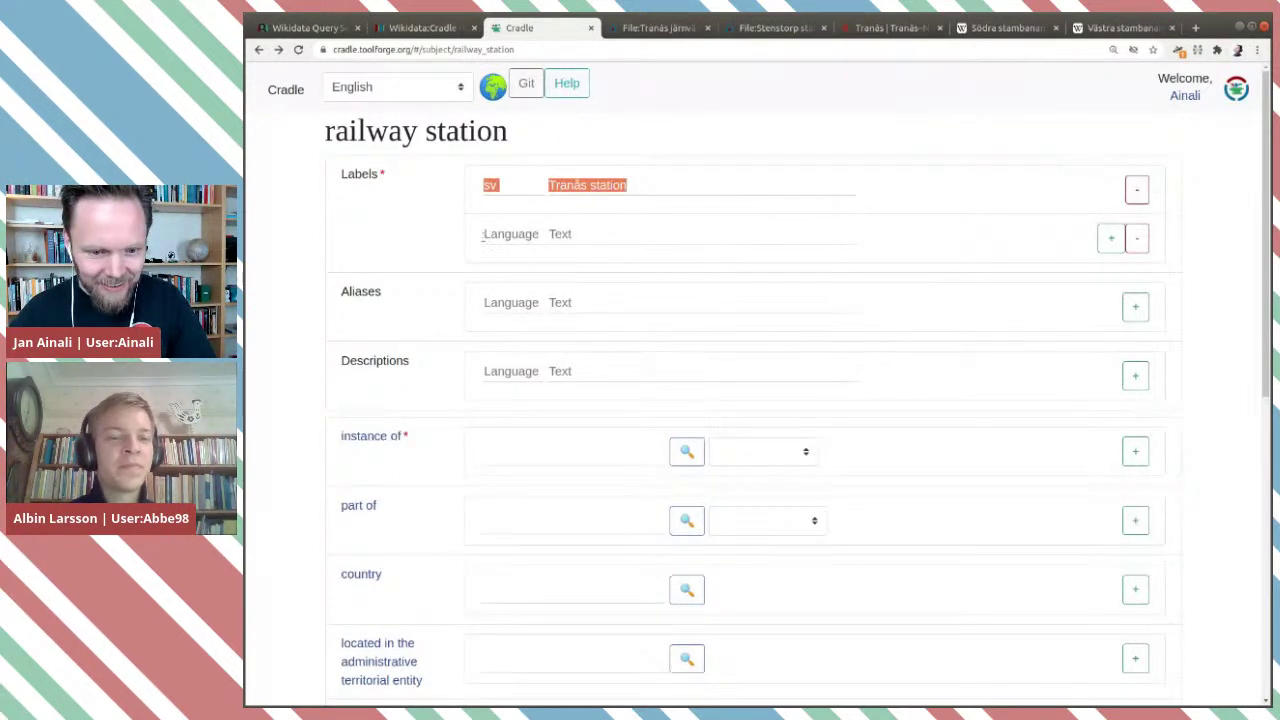
left_click(487, 234)
type("en")
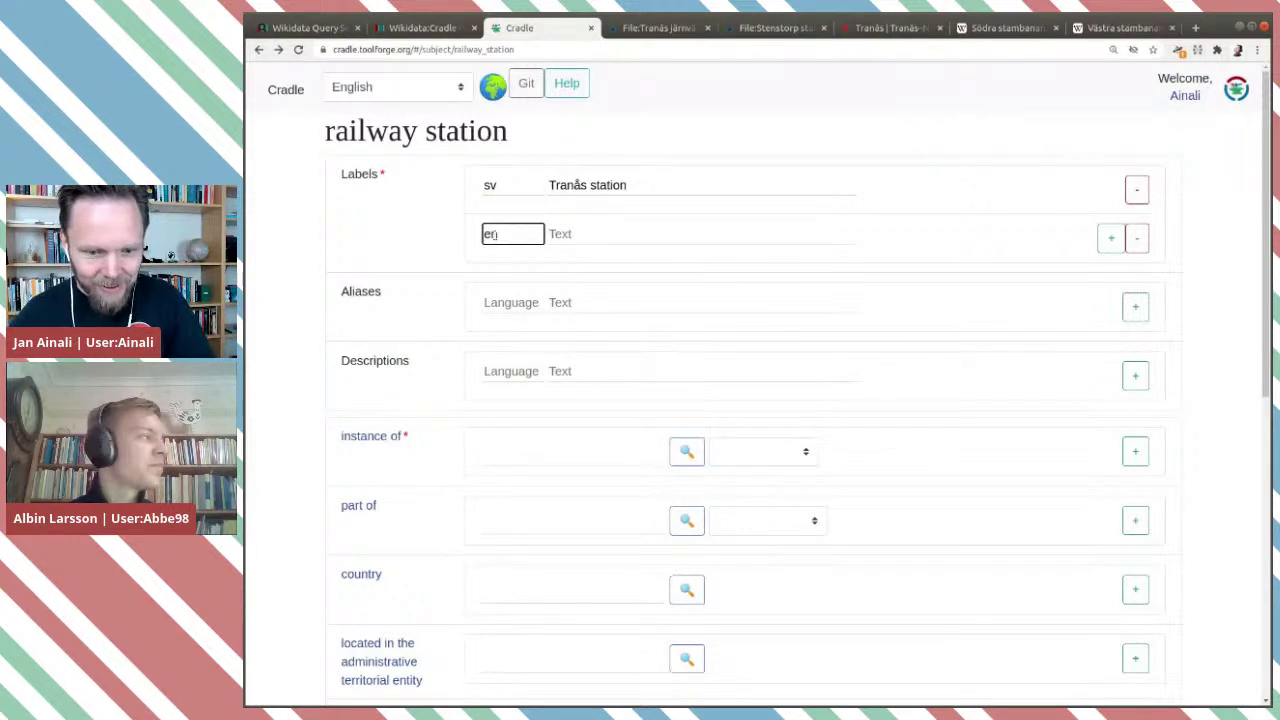
key("Tab")
key("ctrl+v")
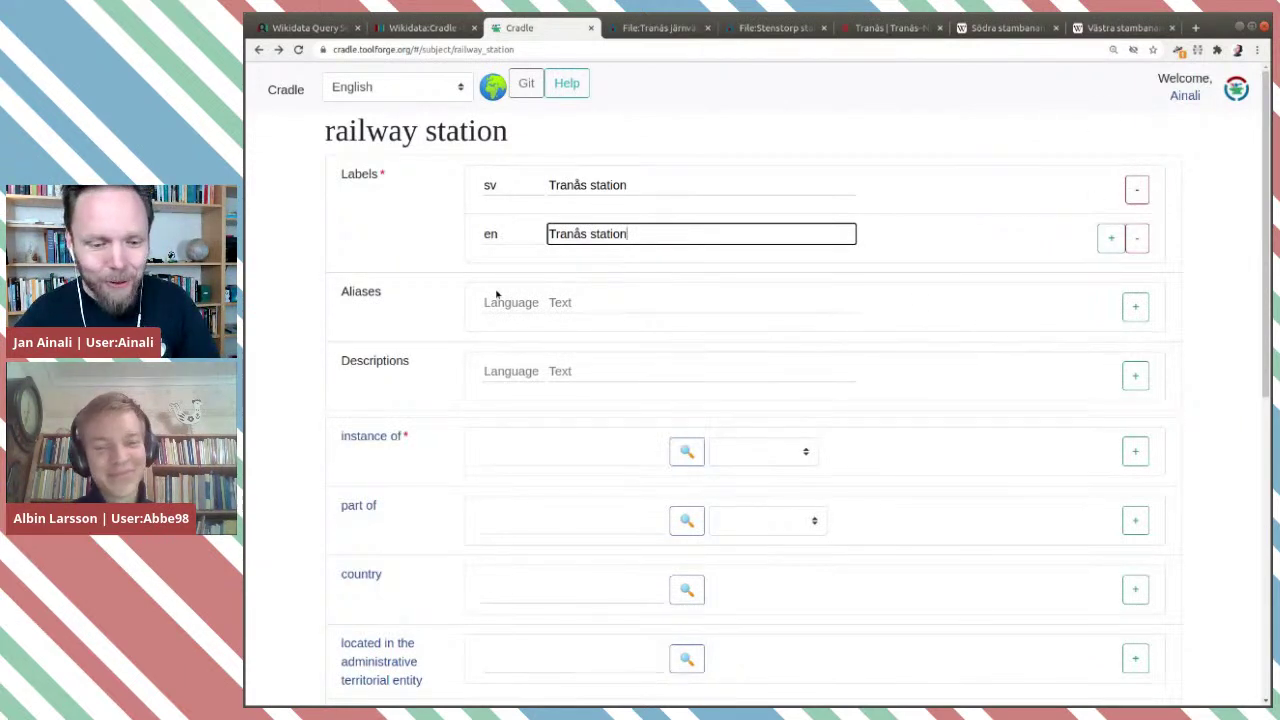
Enter the Swedish (sv) description "järnvägsstation i Tranås".
left_click(512, 370)
type("sv")
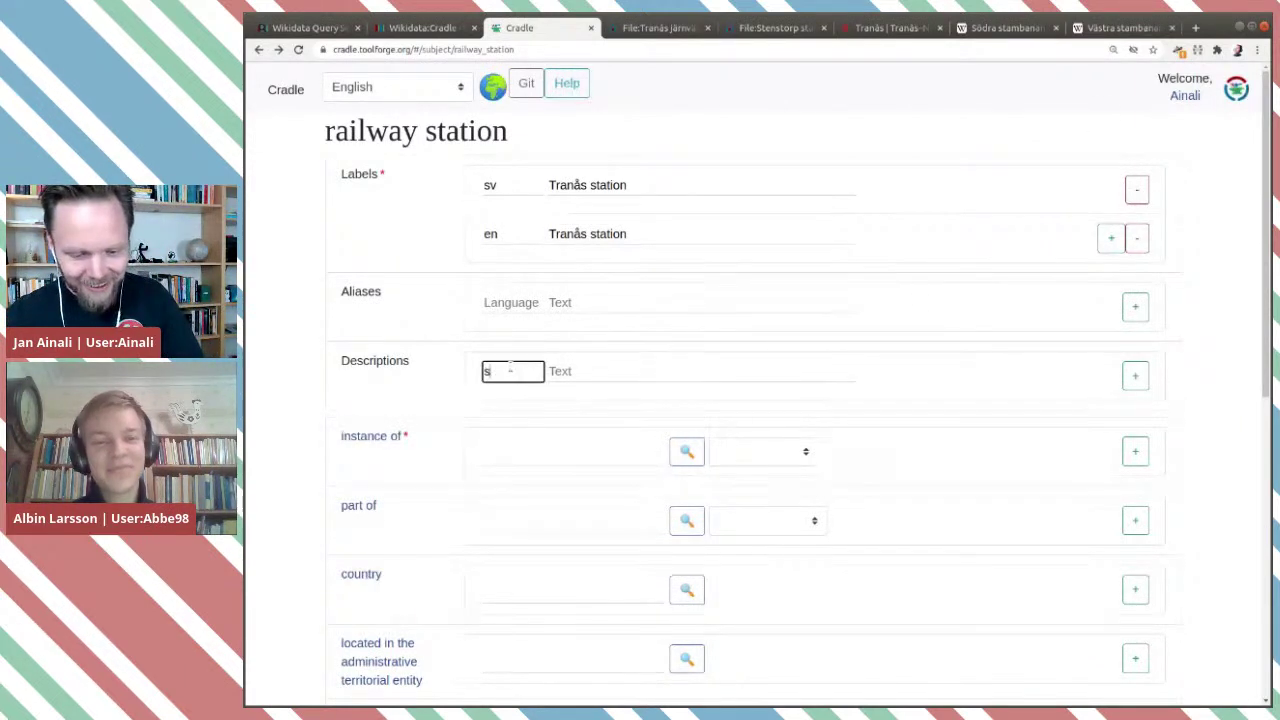
left_click(675, 370)
type("järnvägsstation i S")
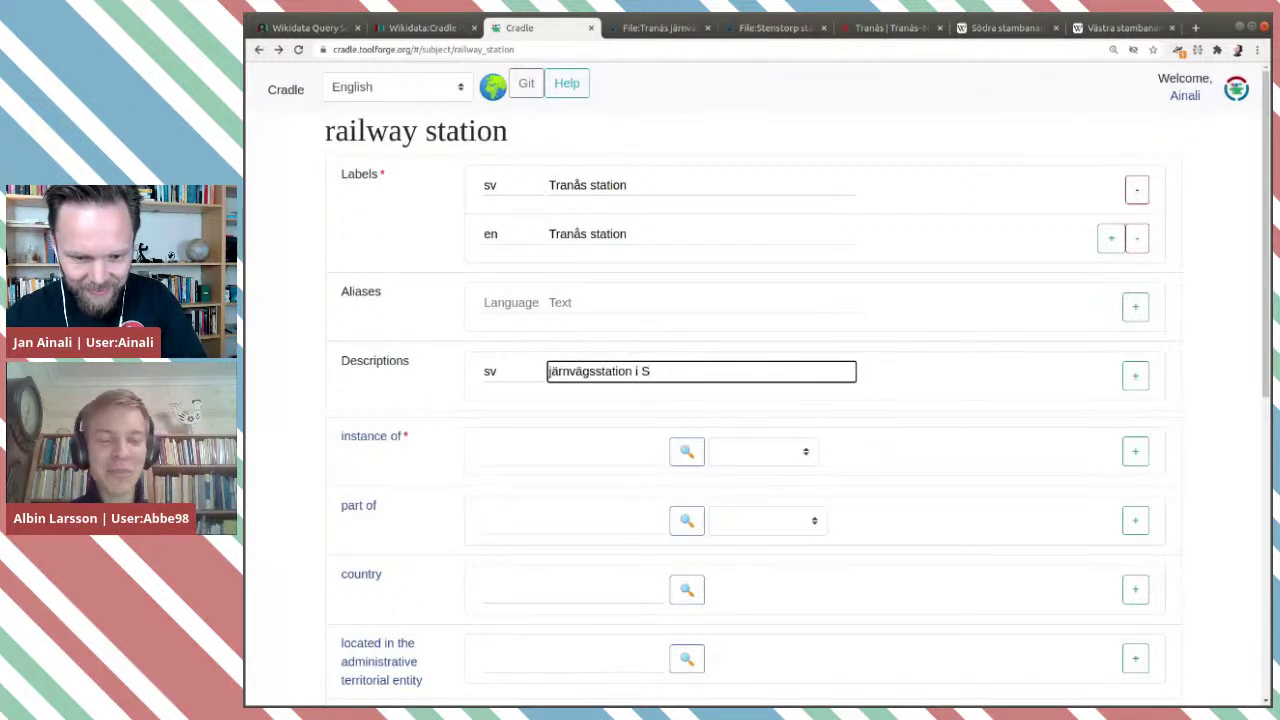
key("BackSpace")
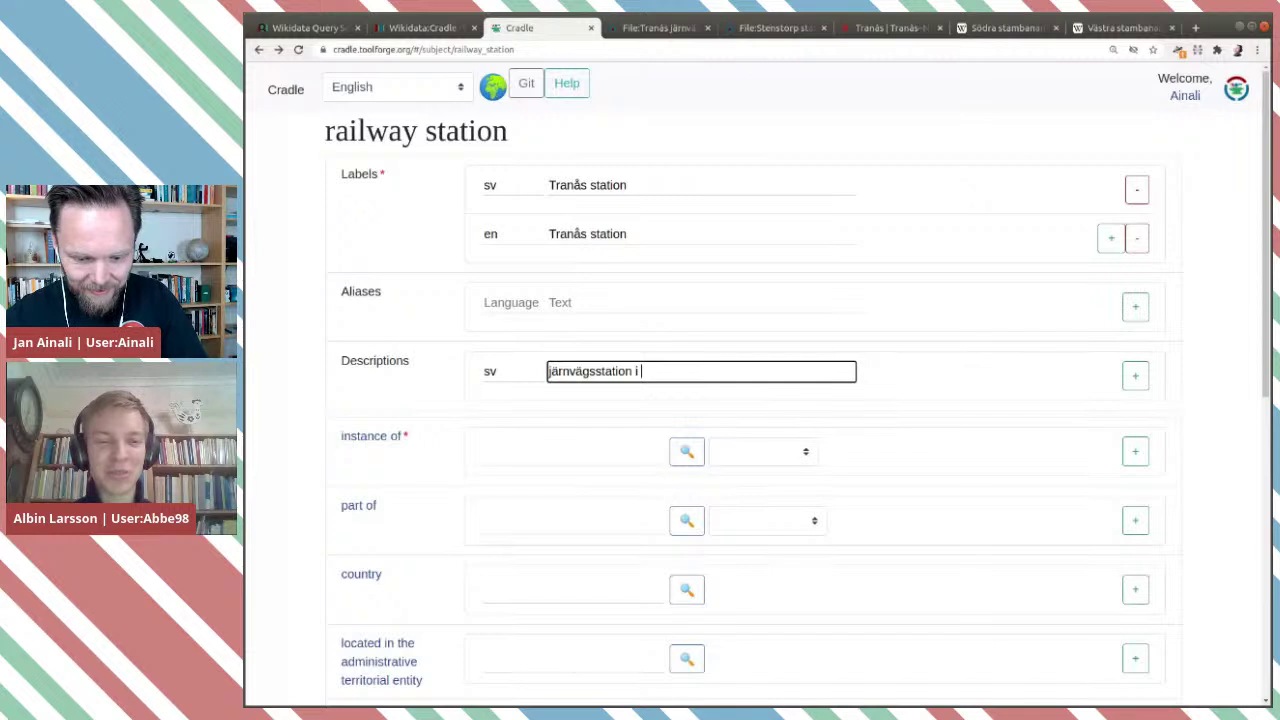
type("Tranås")
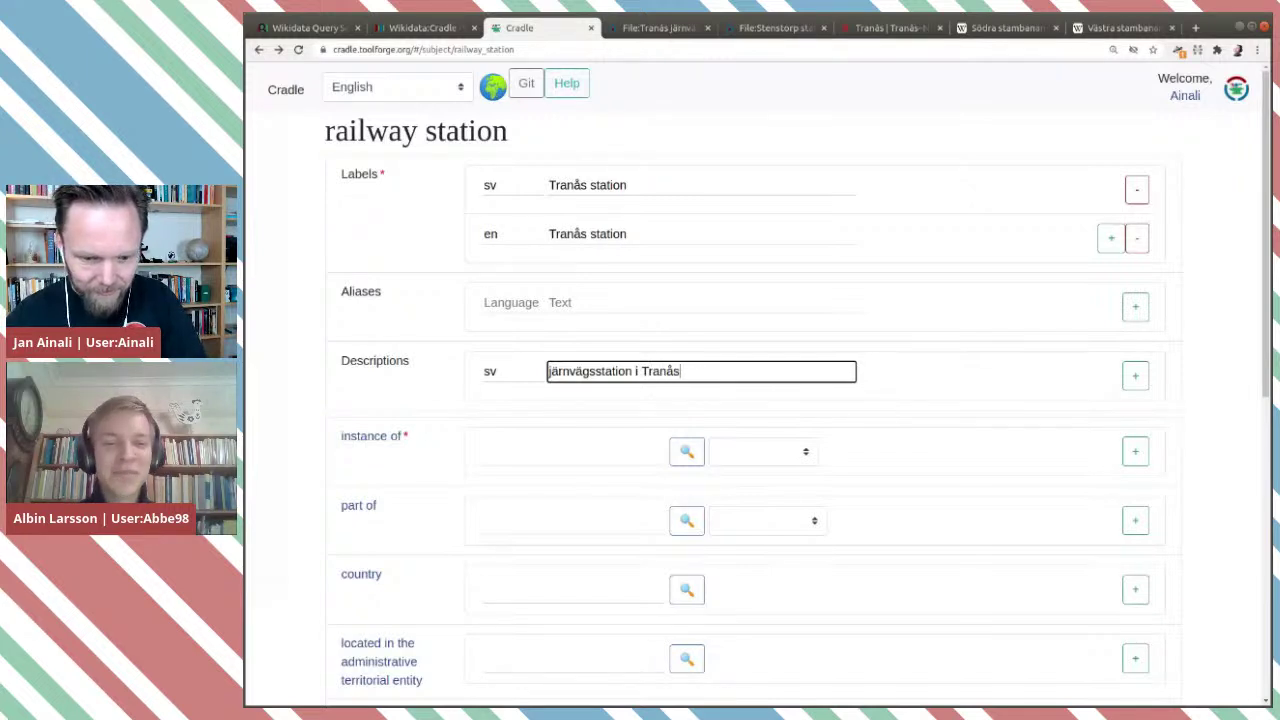
Add a second description in English (en) reading "railway station in Tranås, Sweden".
left_click(1135, 375)
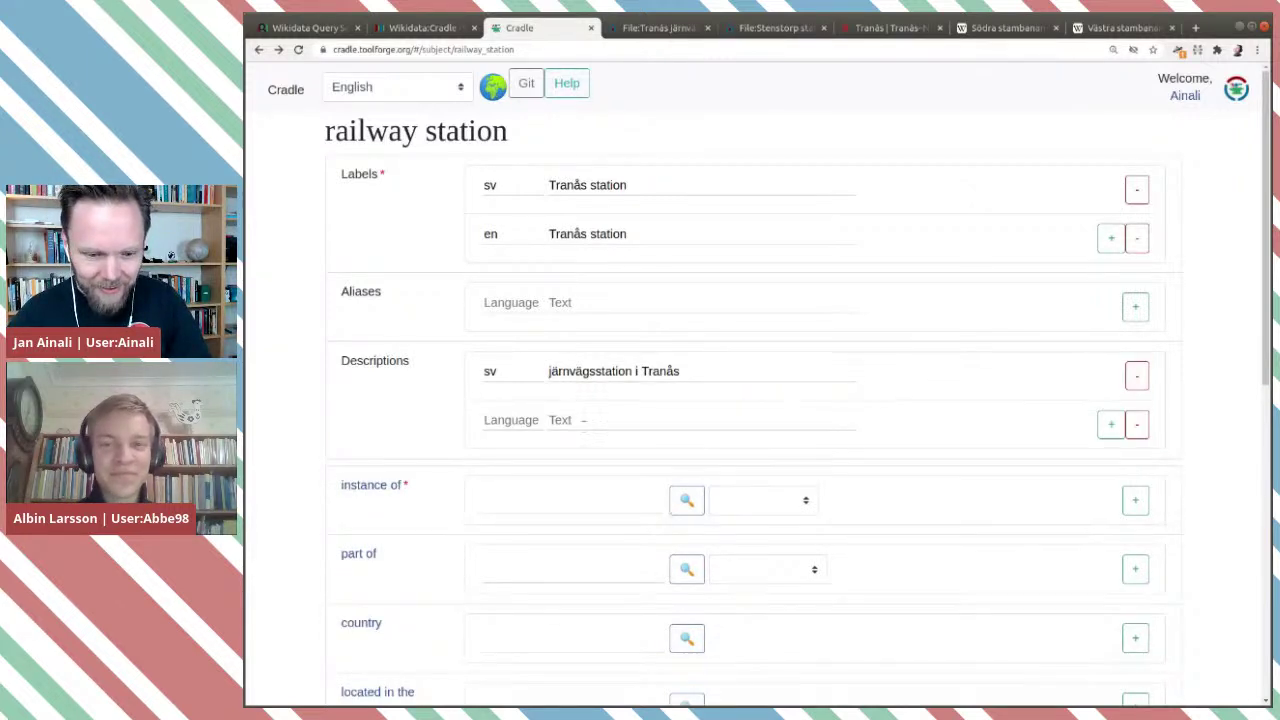
type("en")
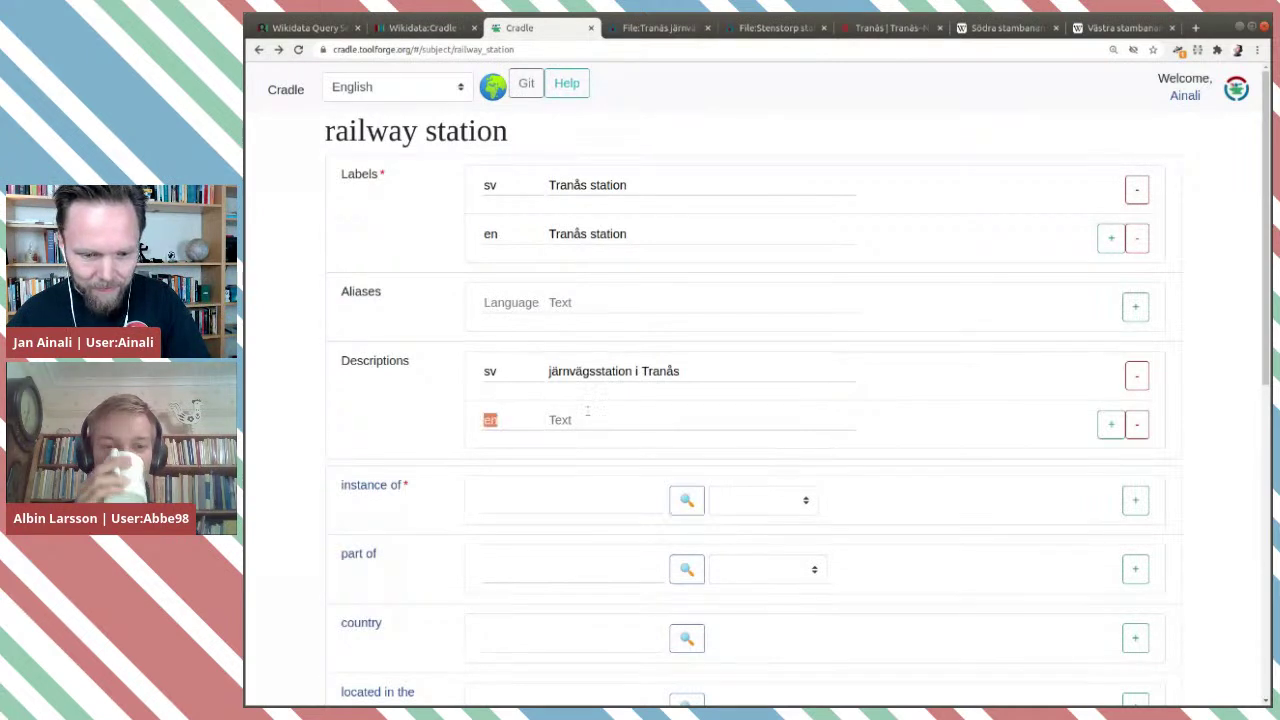
key("Tab")
type("ra")
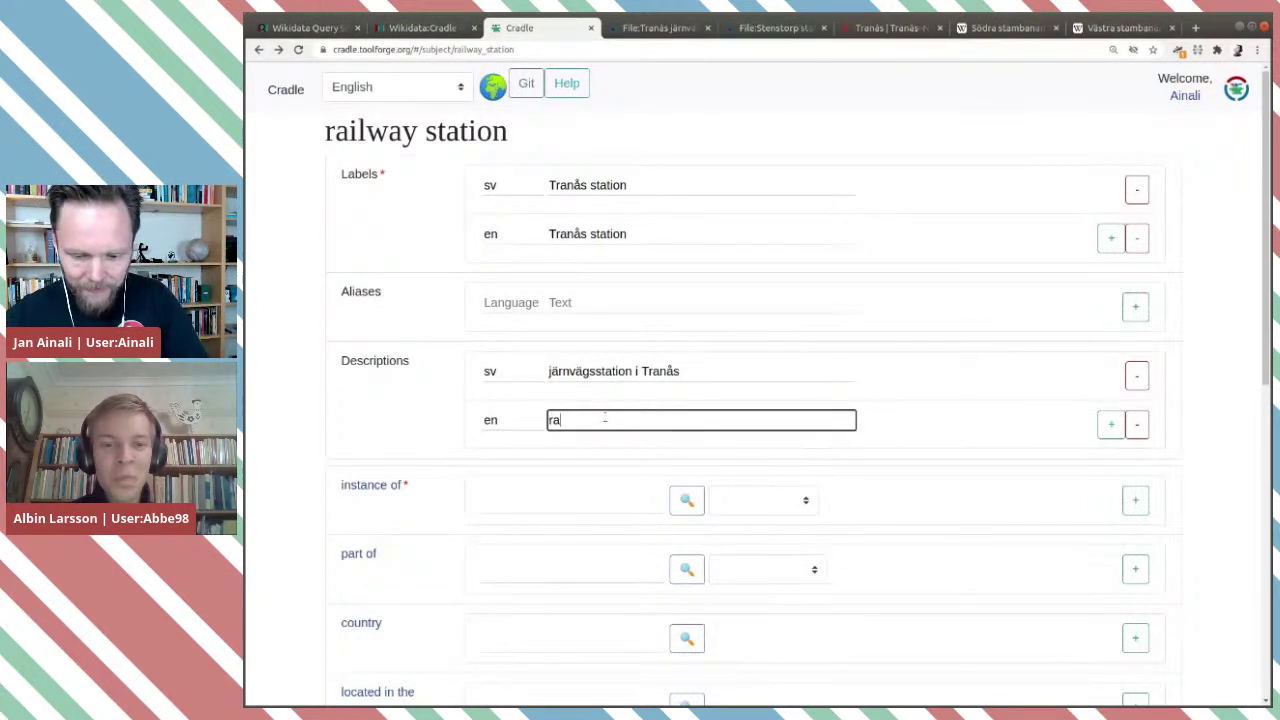
type("ilwaystatio")
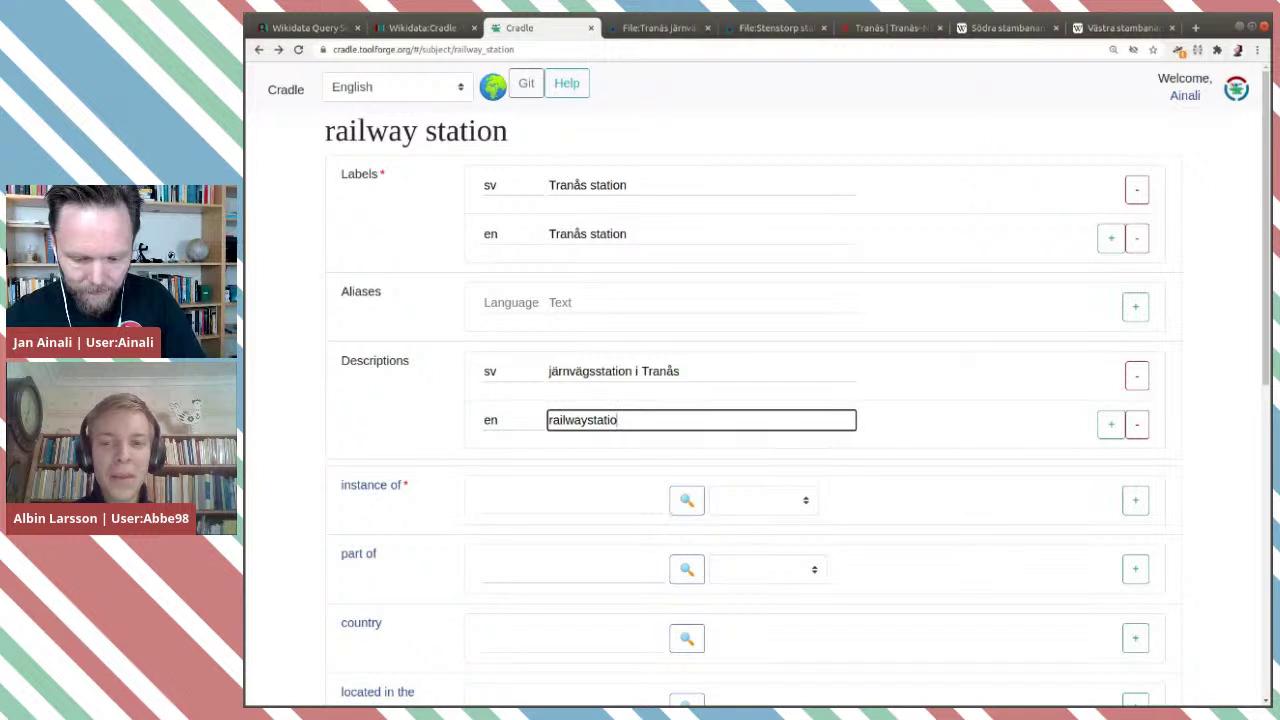
type("n in Tran")
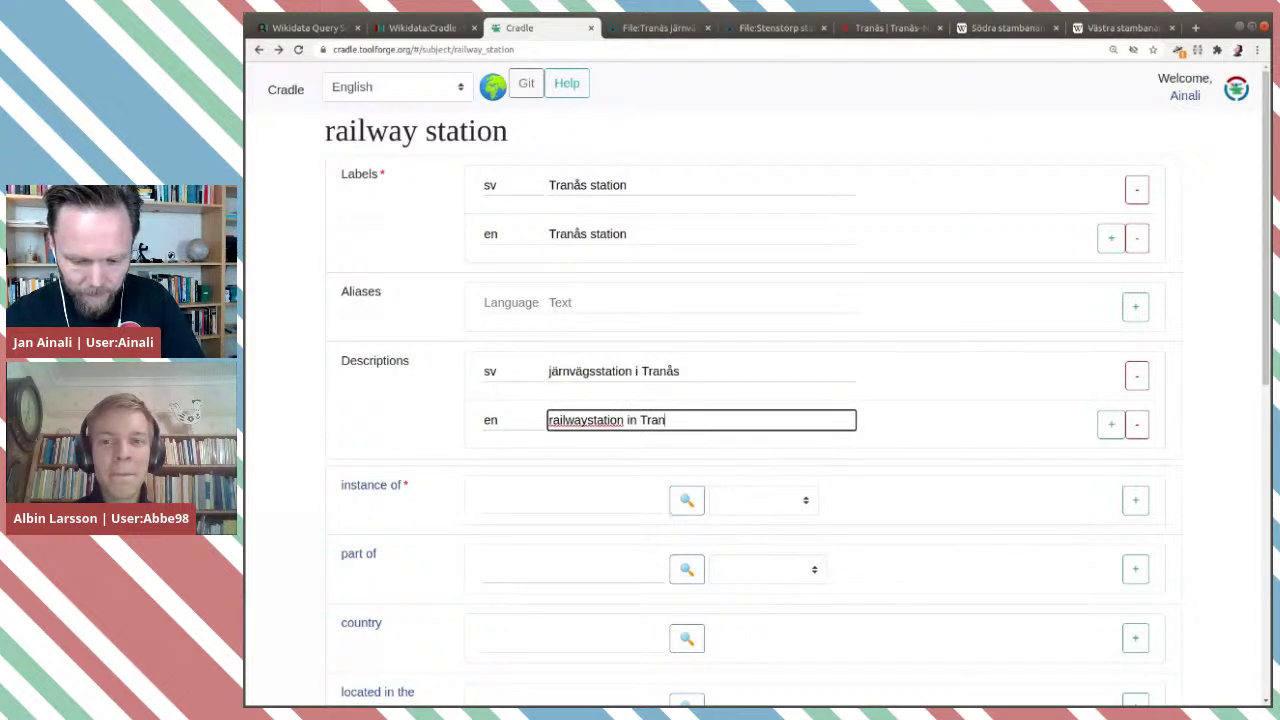
type("ås, Sweden")
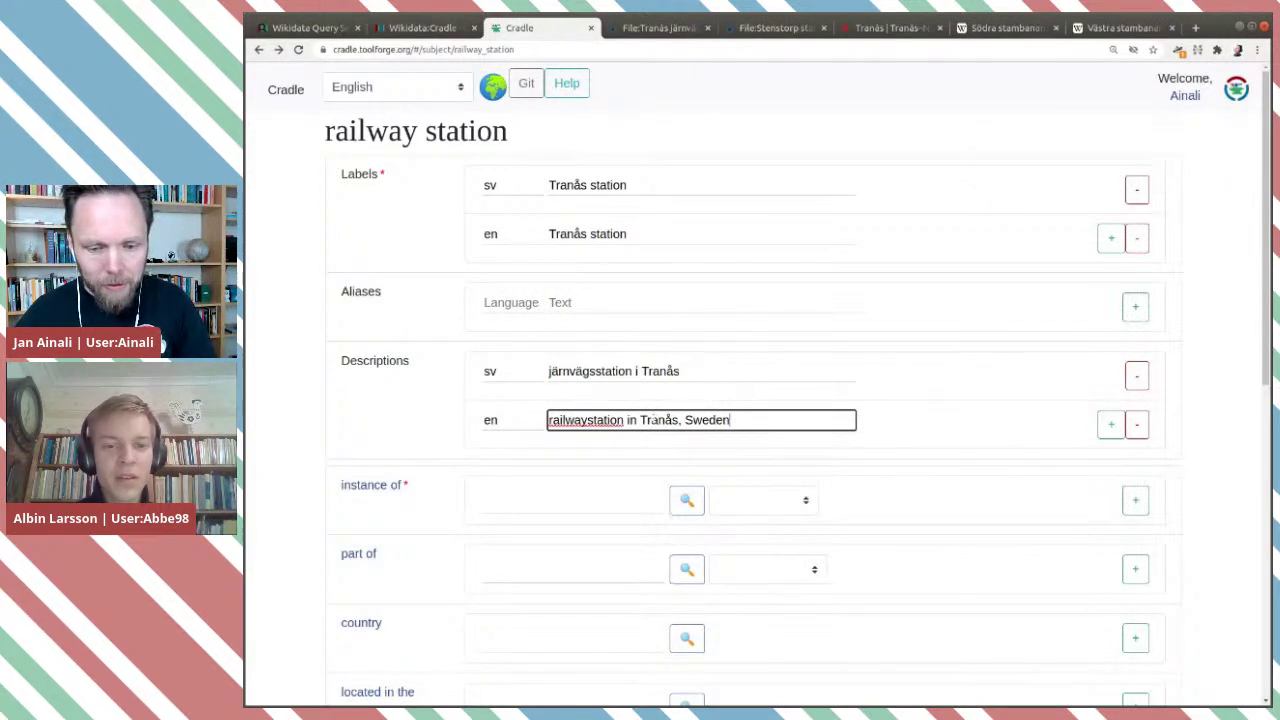
left_click(588, 420)
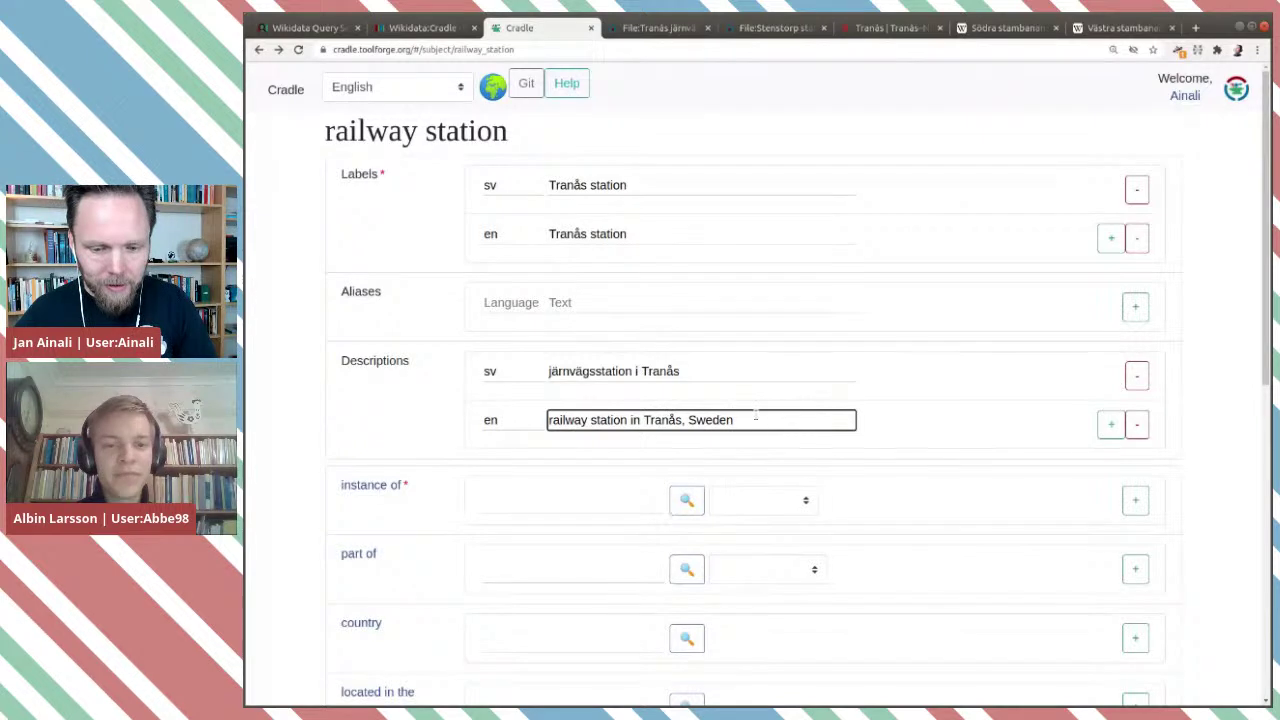
left_click(693, 371)
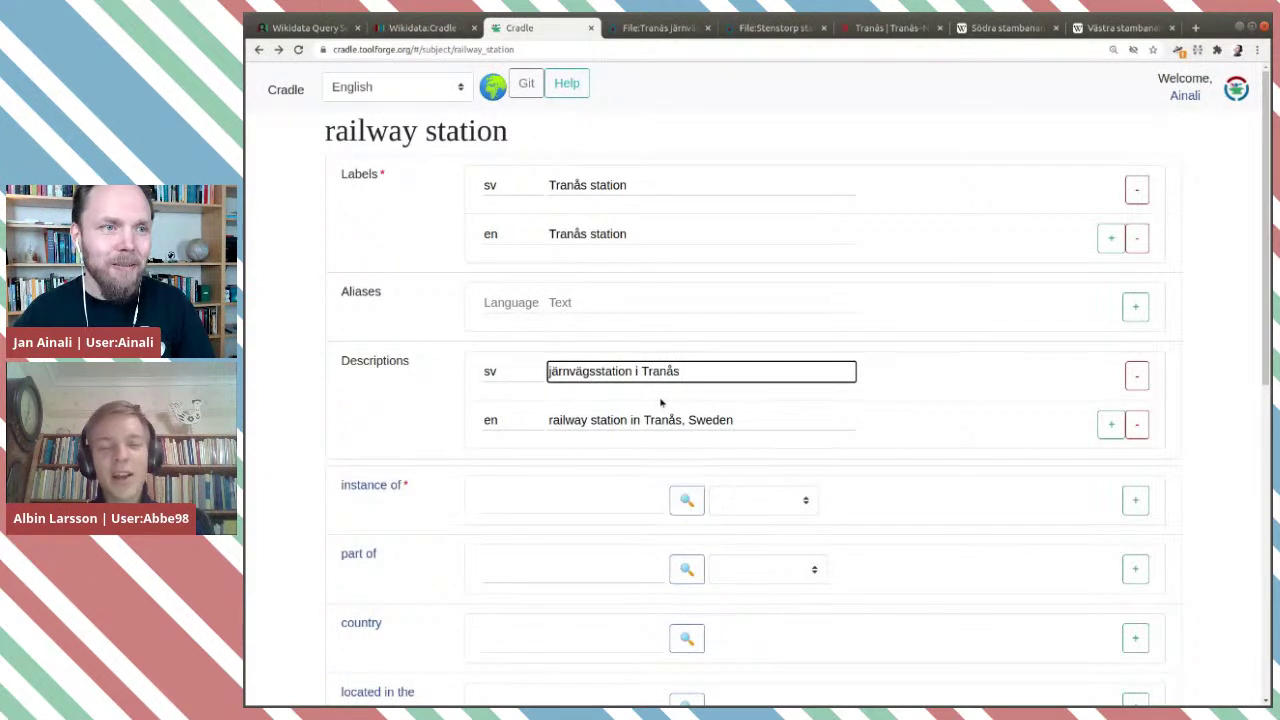
Set the instance of property to railway station from its predefined values.
left_click(555, 503)
left_click(800, 512)
left_click(775, 528)
Set the country to Sweden, the sovereign state, and the administrative territorial entity to Tranås Municipality.
scroll(843, 494, "down", 3)
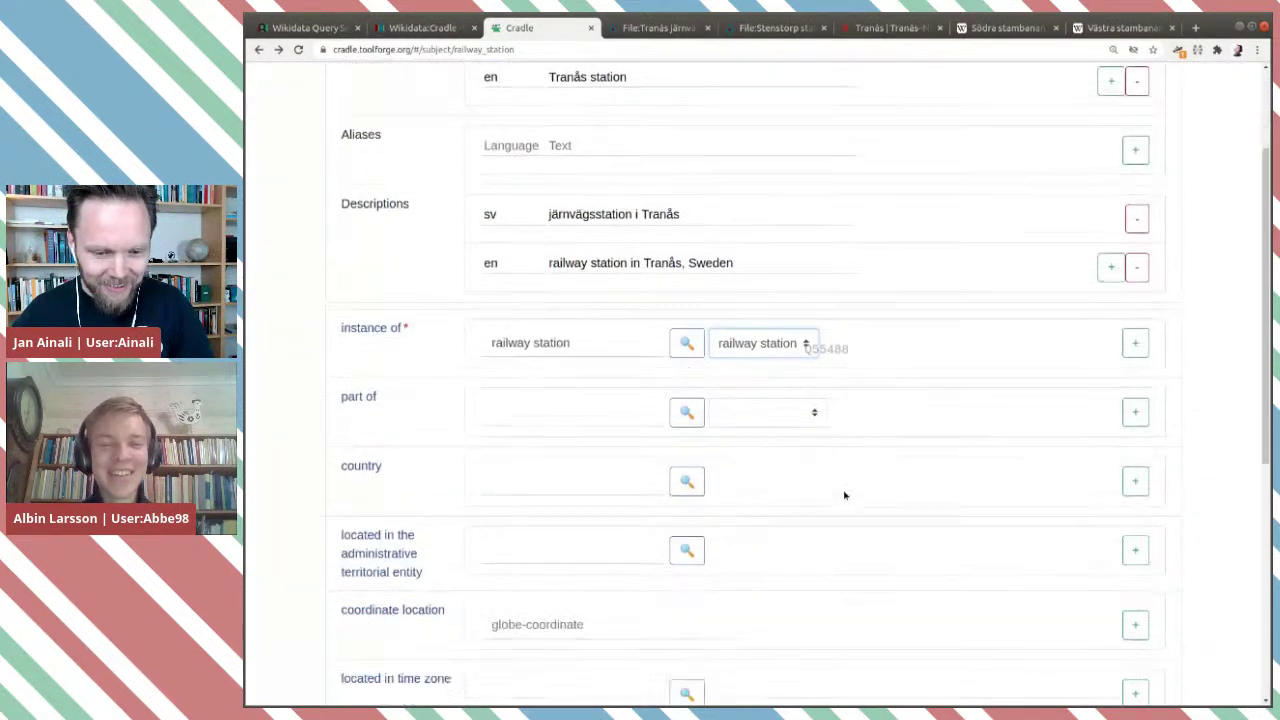
left_click(552, 343)
type("Sweden")
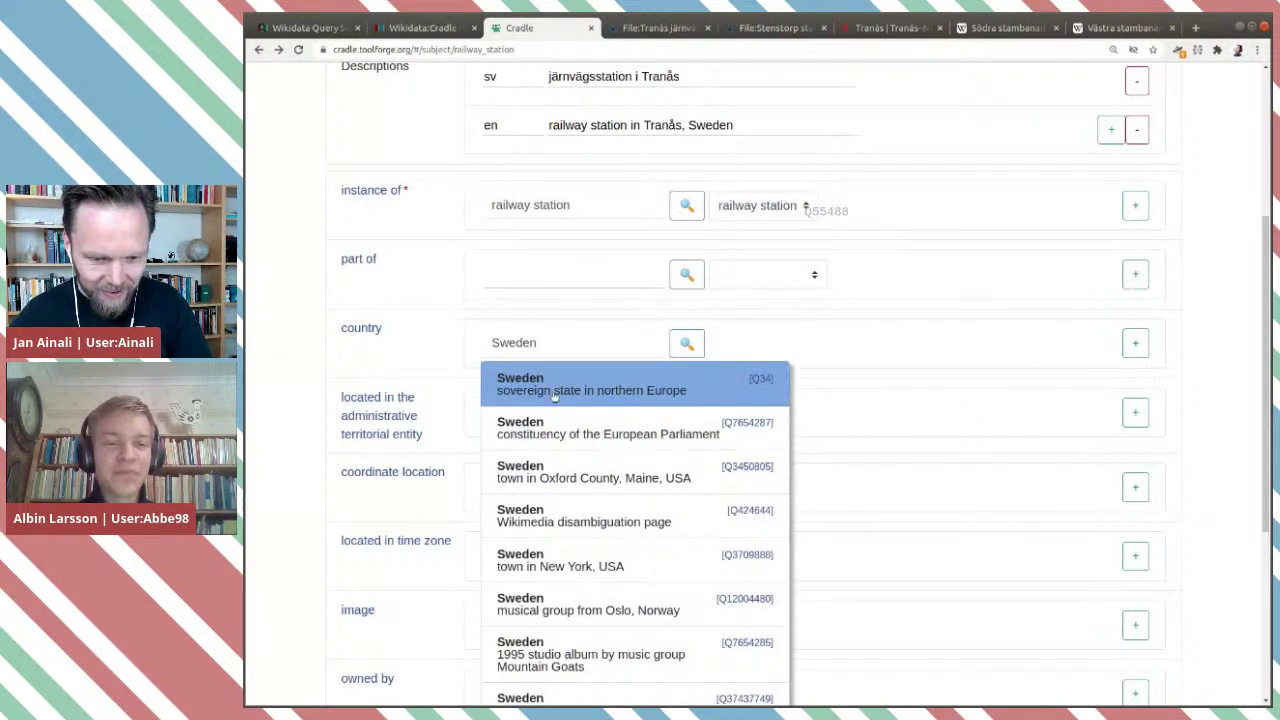
left_click(558, 392)
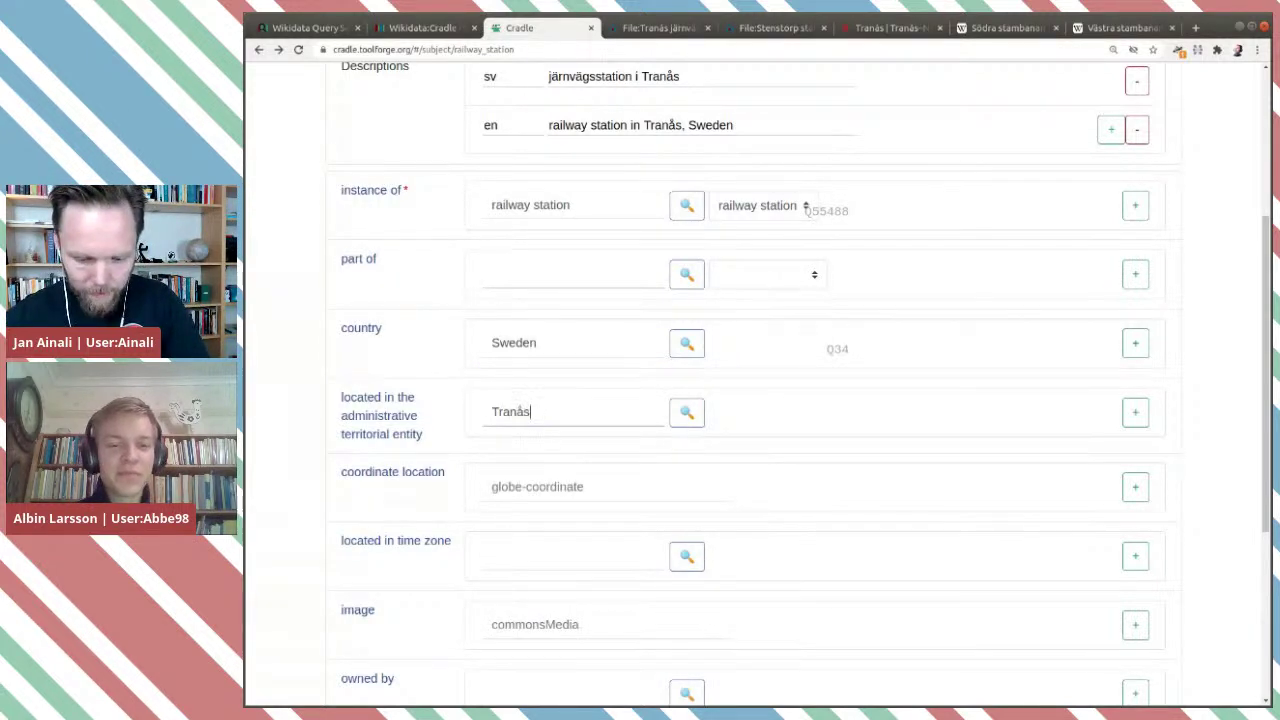
type("k")
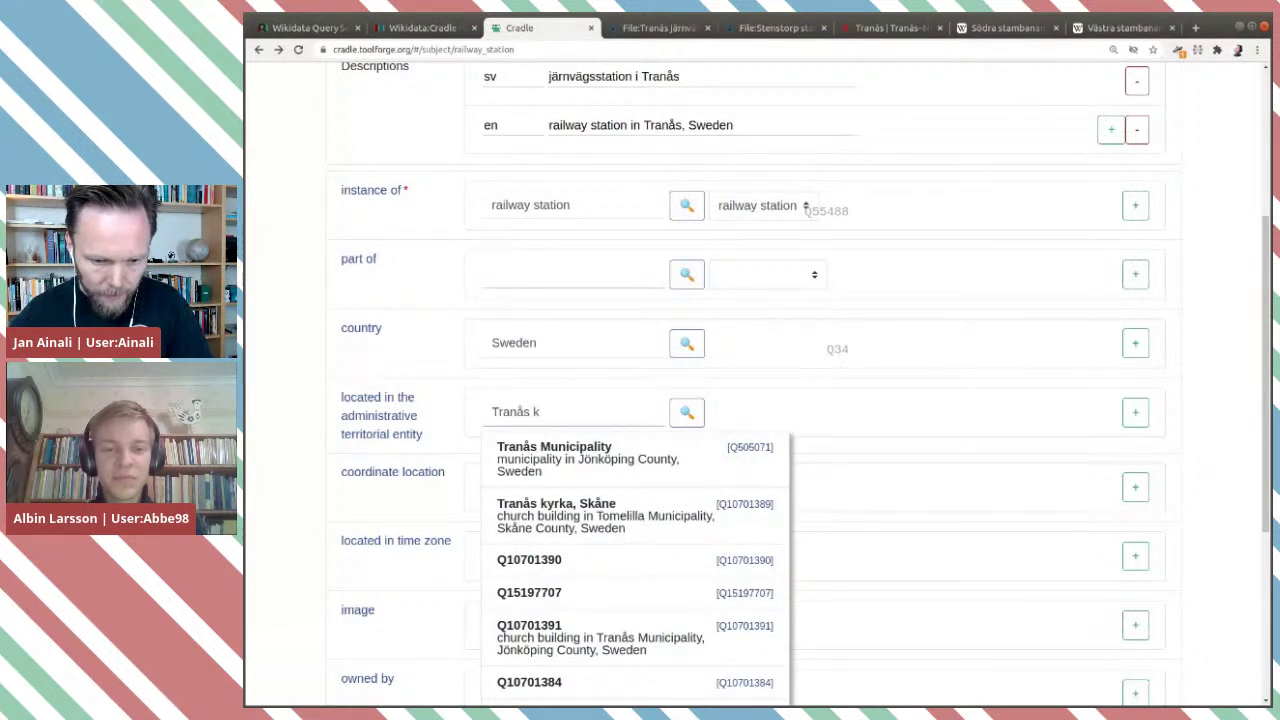
left_click(557, 466)
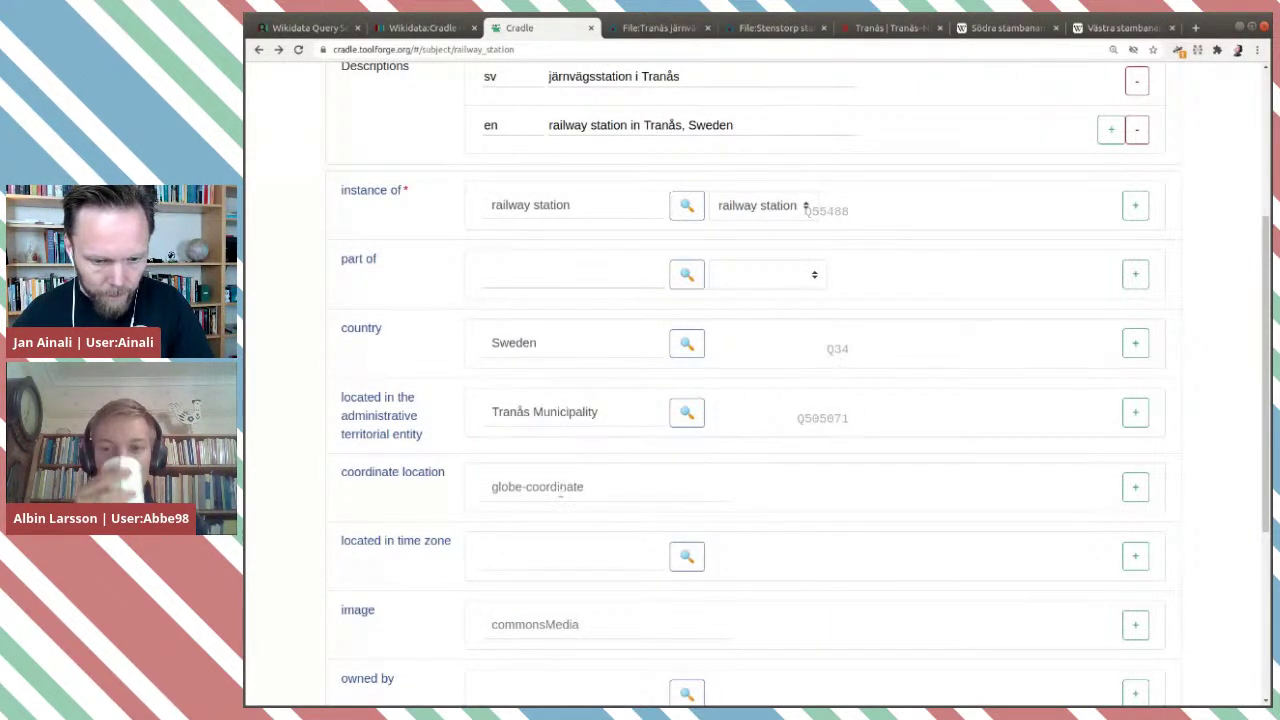
Add UTC+01:00 and UTC+02:00 as the two time zones the station is located in.
left_click(561, 490)
scroll(564, 516, "down", 2)
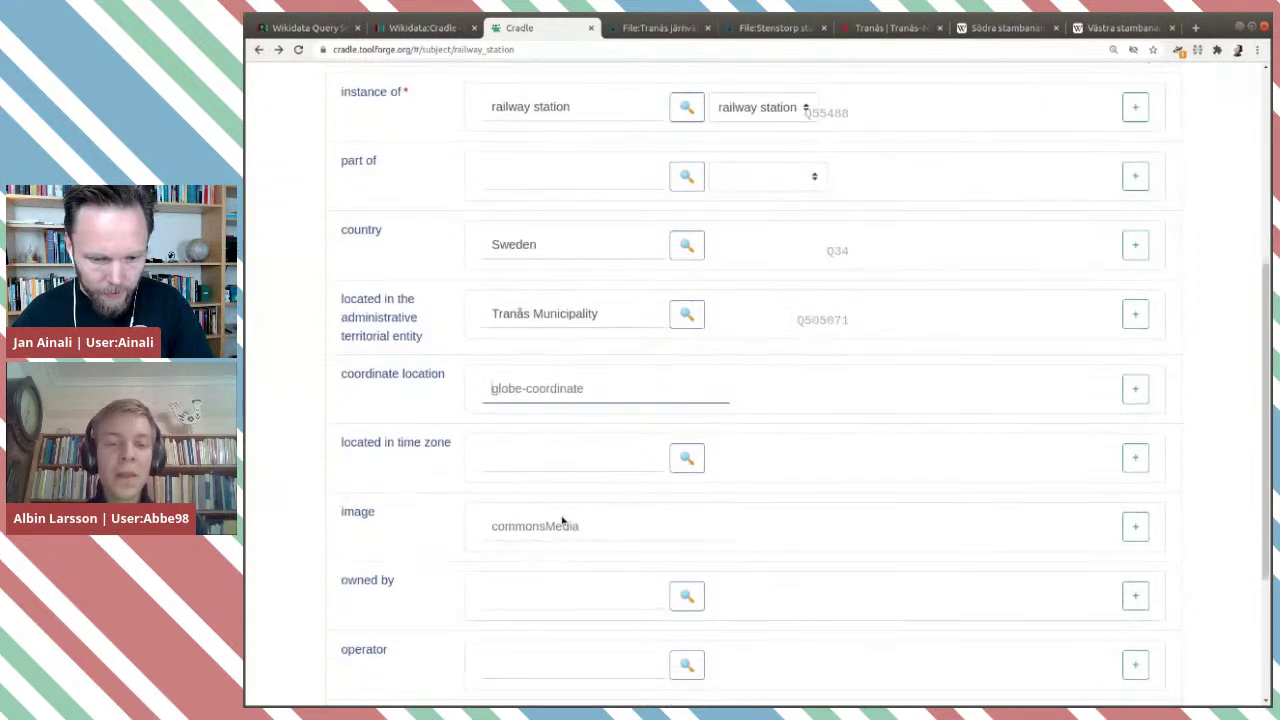
left_click(548, 459)
type("UTC")
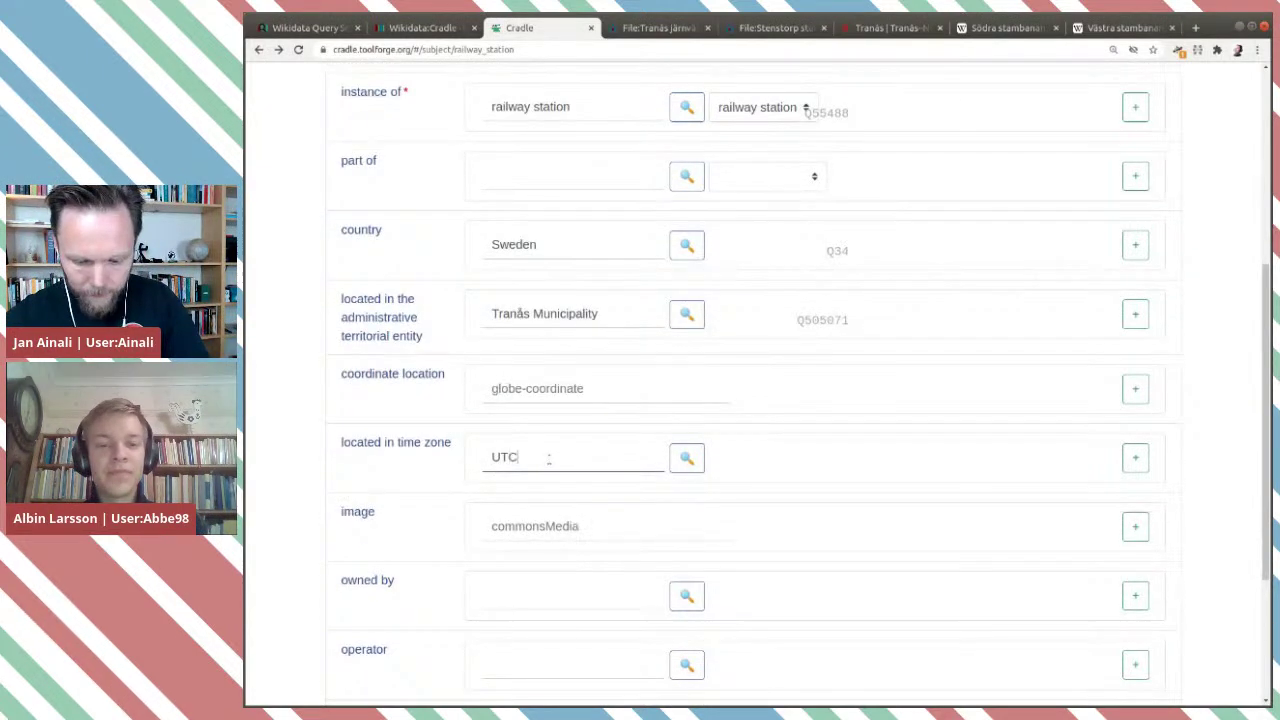
type("+")
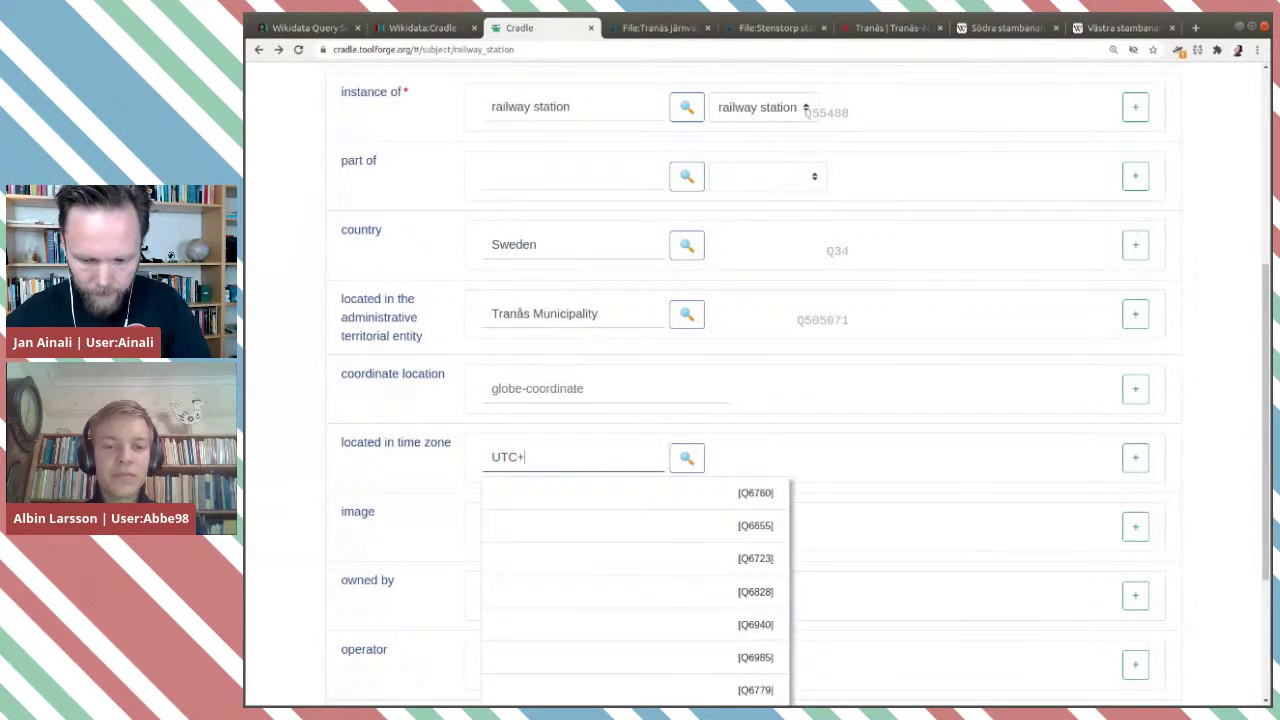
type("01")
left_click(574, 494)
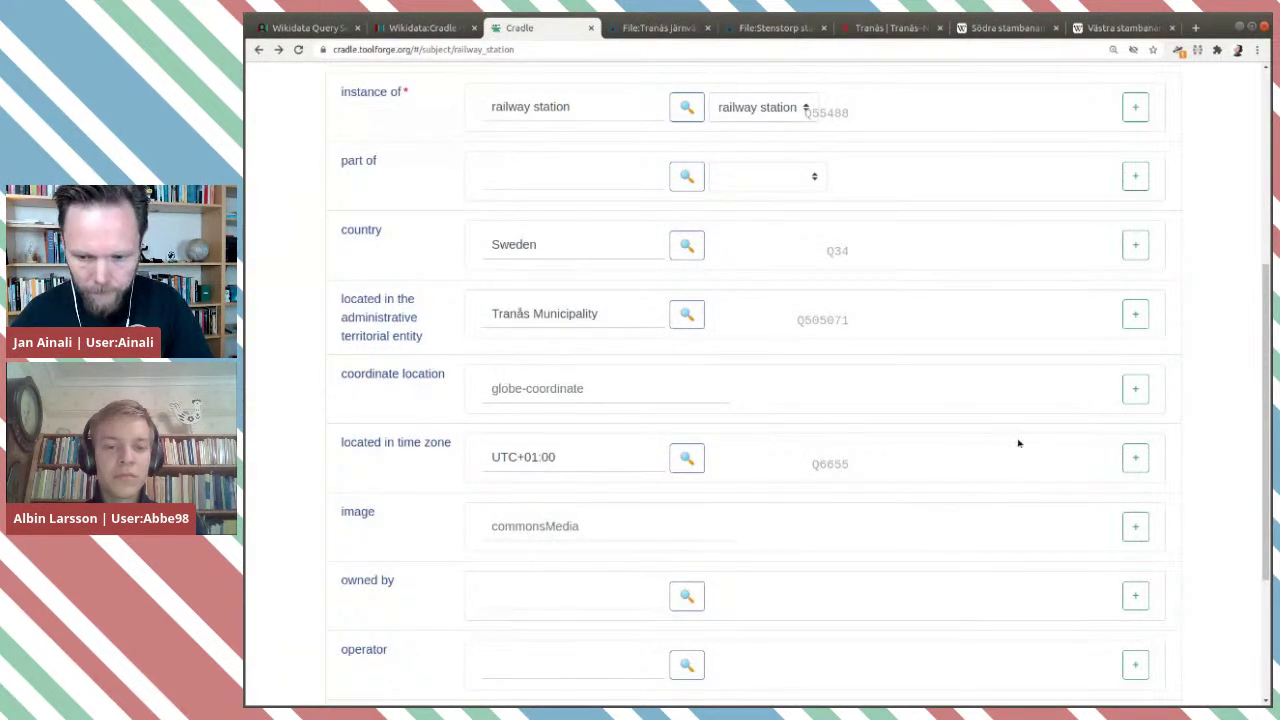
left_click(1135, 457)
type("UTC+02")
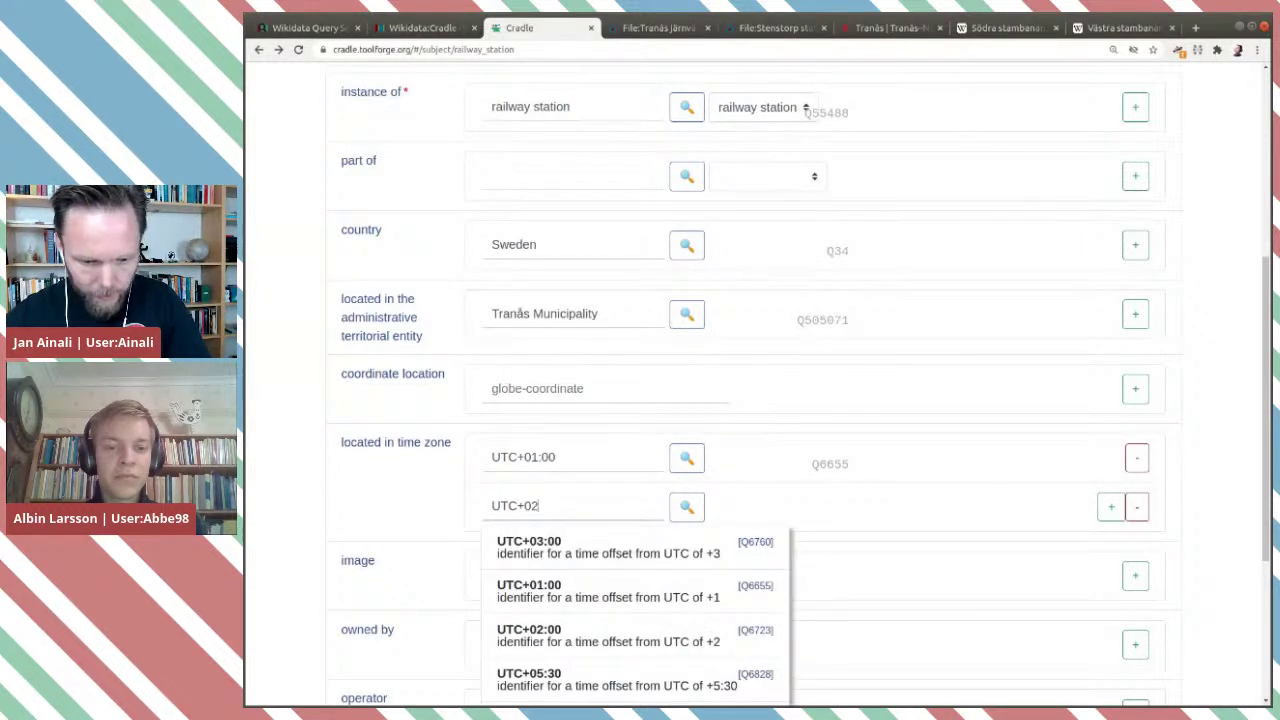
left_click(554, 546)
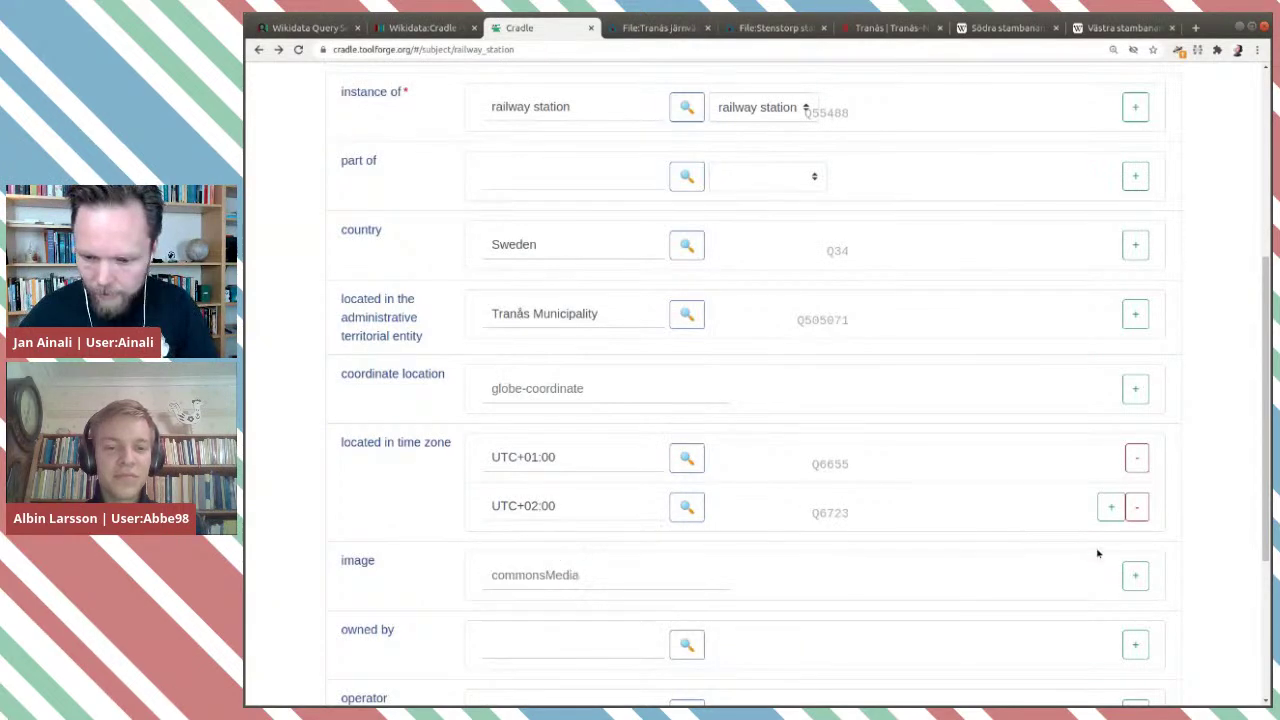
Set the image to the Commons file "Tranås järnvägsstation, den 27 april 2007, bild 2.jpg".
scroll(750, 510, "down", 3)
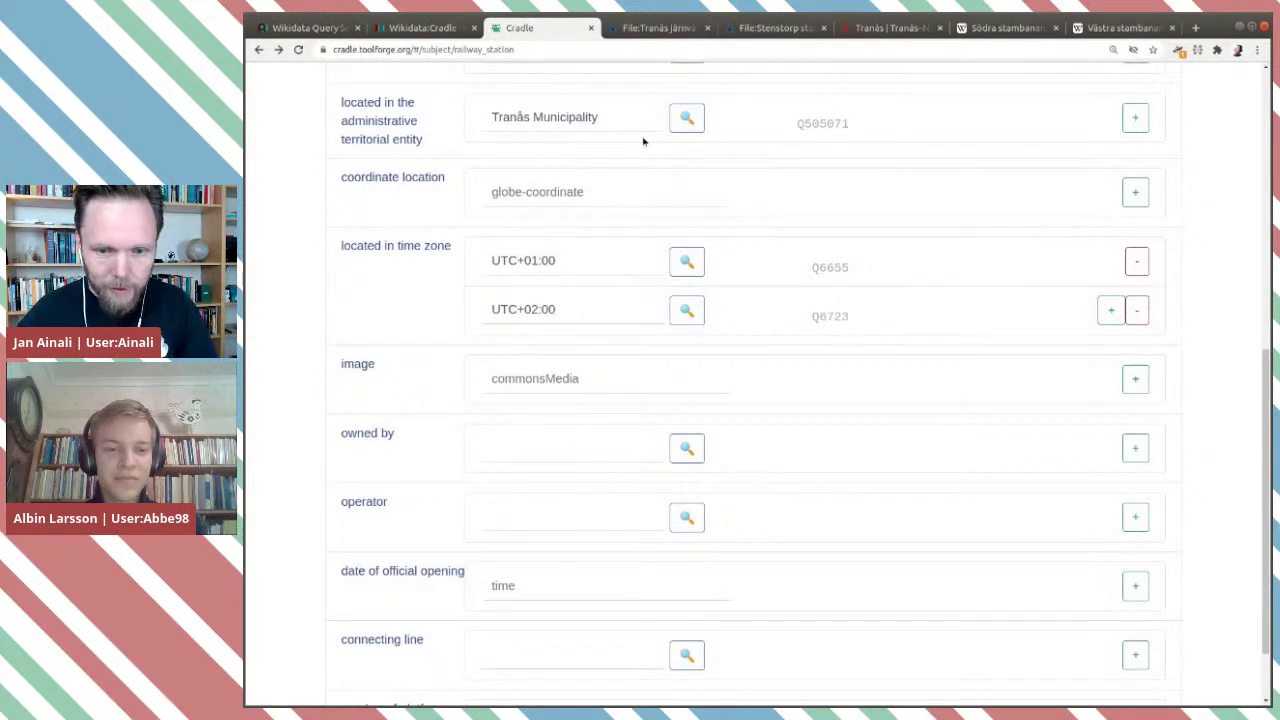
left_click(663, 28)
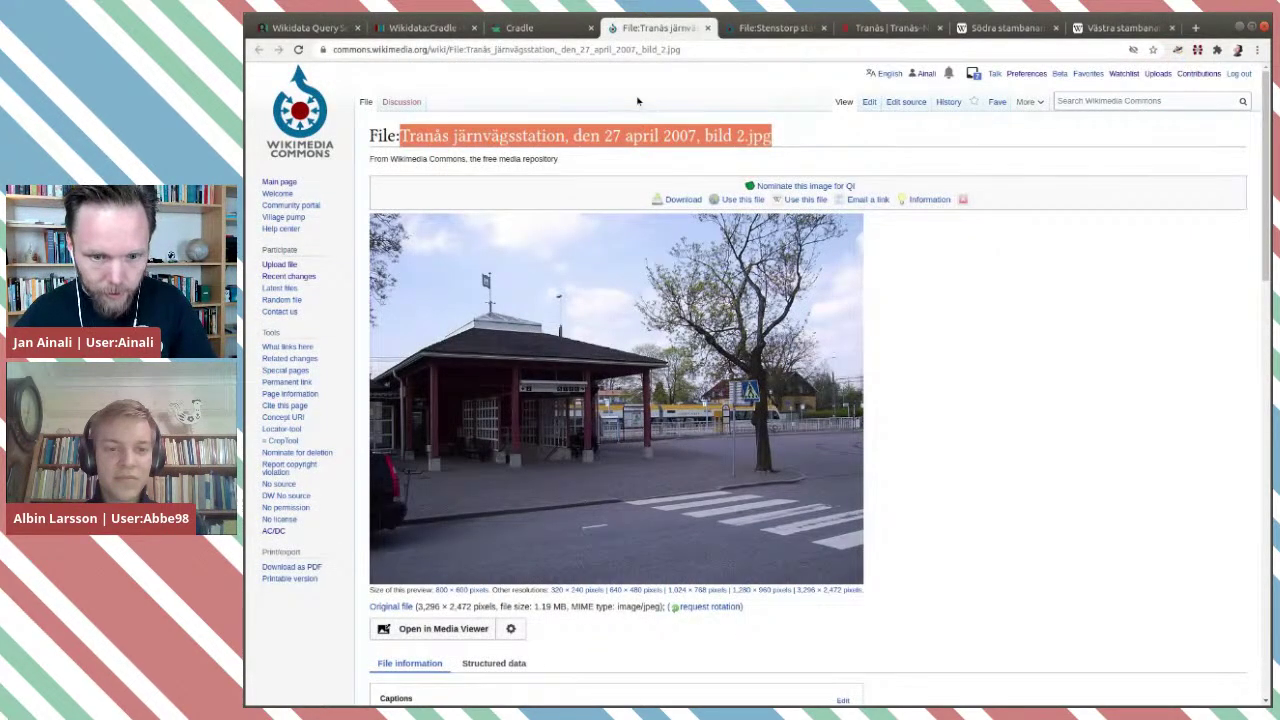
left_click(533, 27)
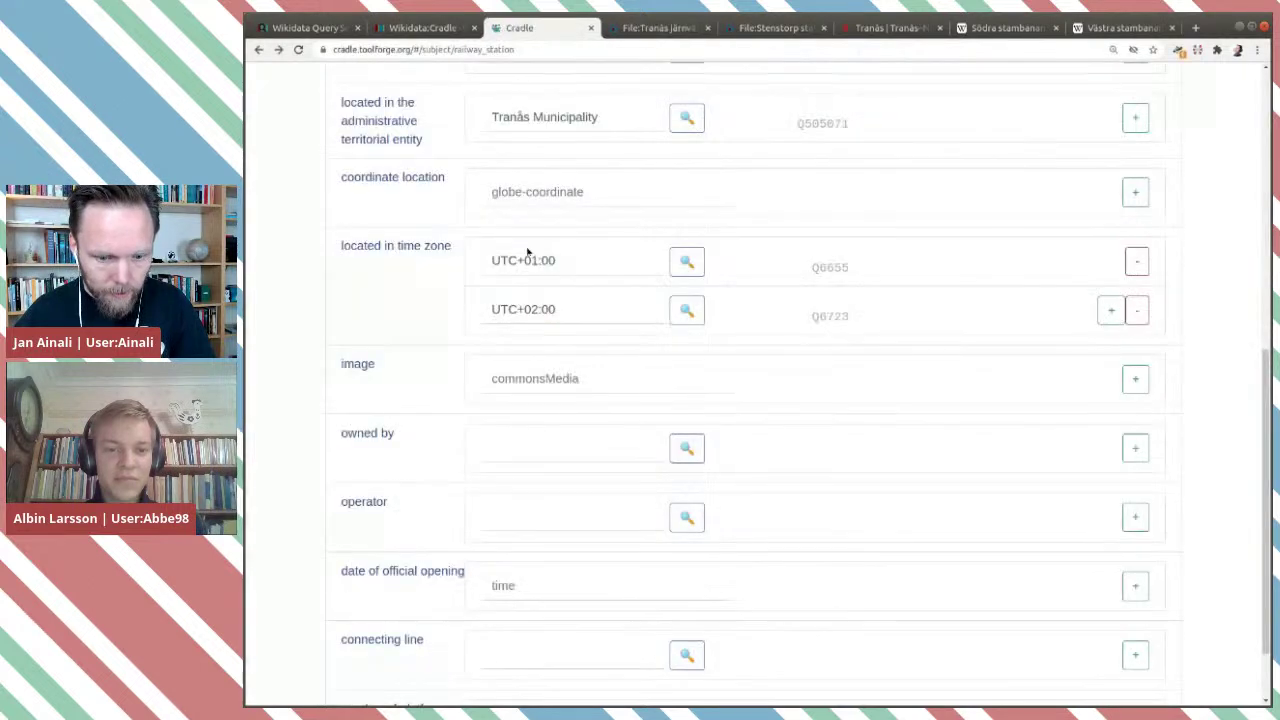
left_click(531, 380)
type("Tranås järnvägsstation, den 27 april 2007, bild 2.jpg")
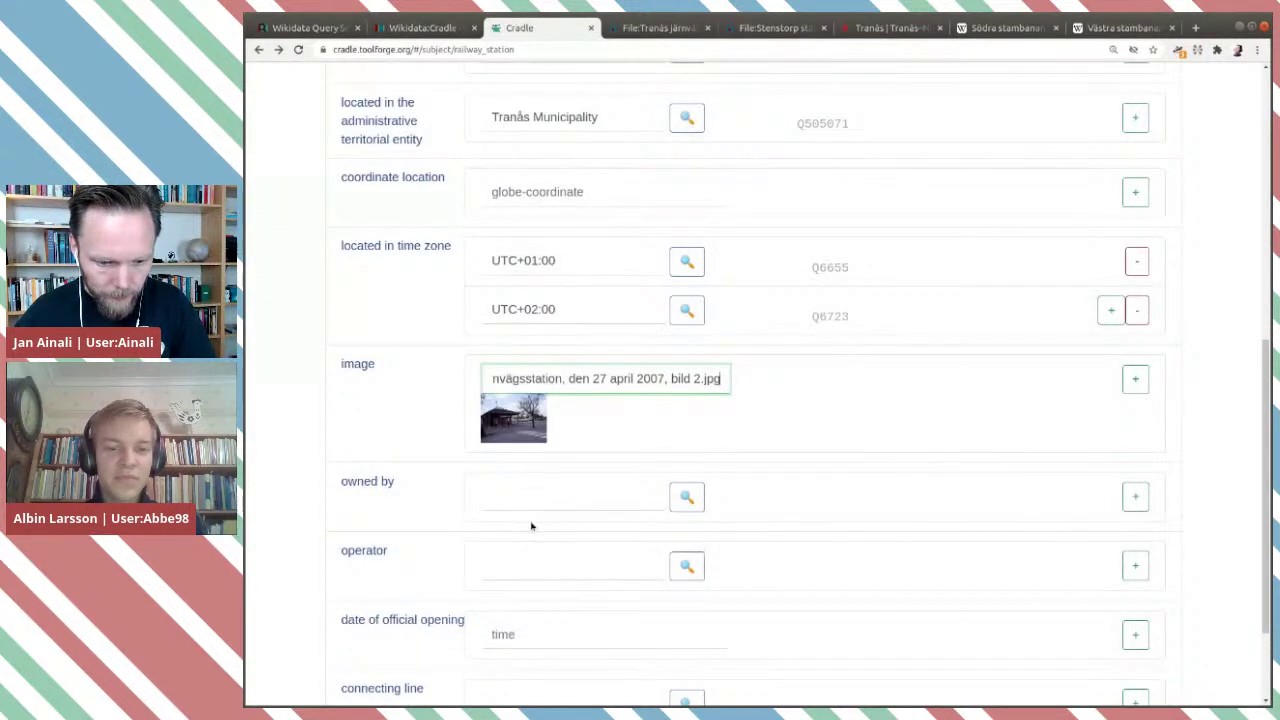
Set the operator to Jernhusen, choosing item Q3177392 from the matches.
left_click(541, 560)
type("Jer")
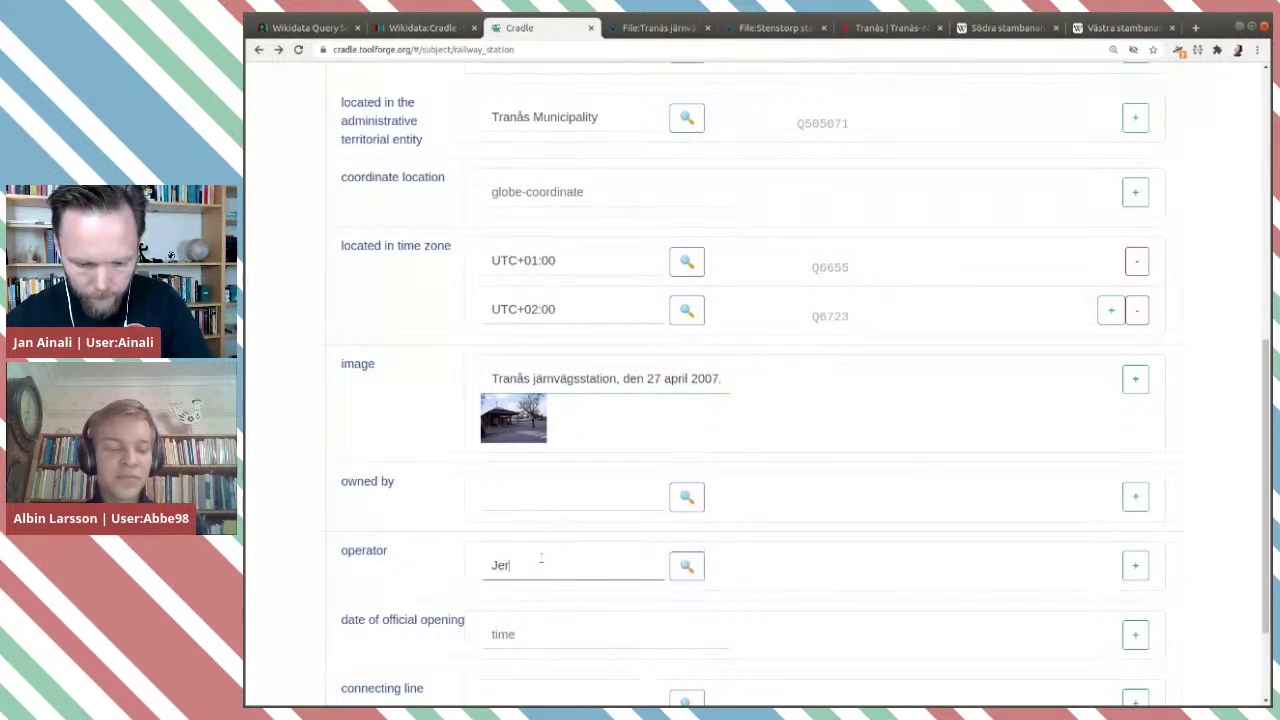
type("nhusen")
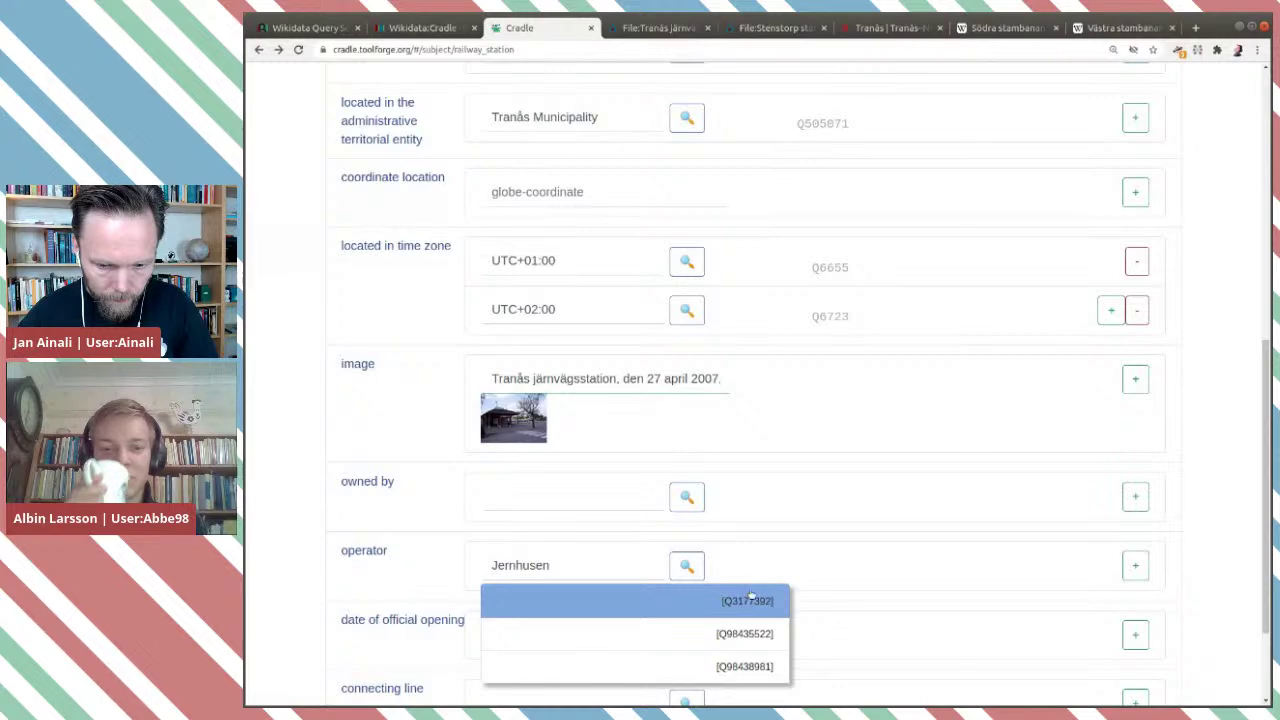
scroll(560, 470, "down", 3)
left_click(551, 471)
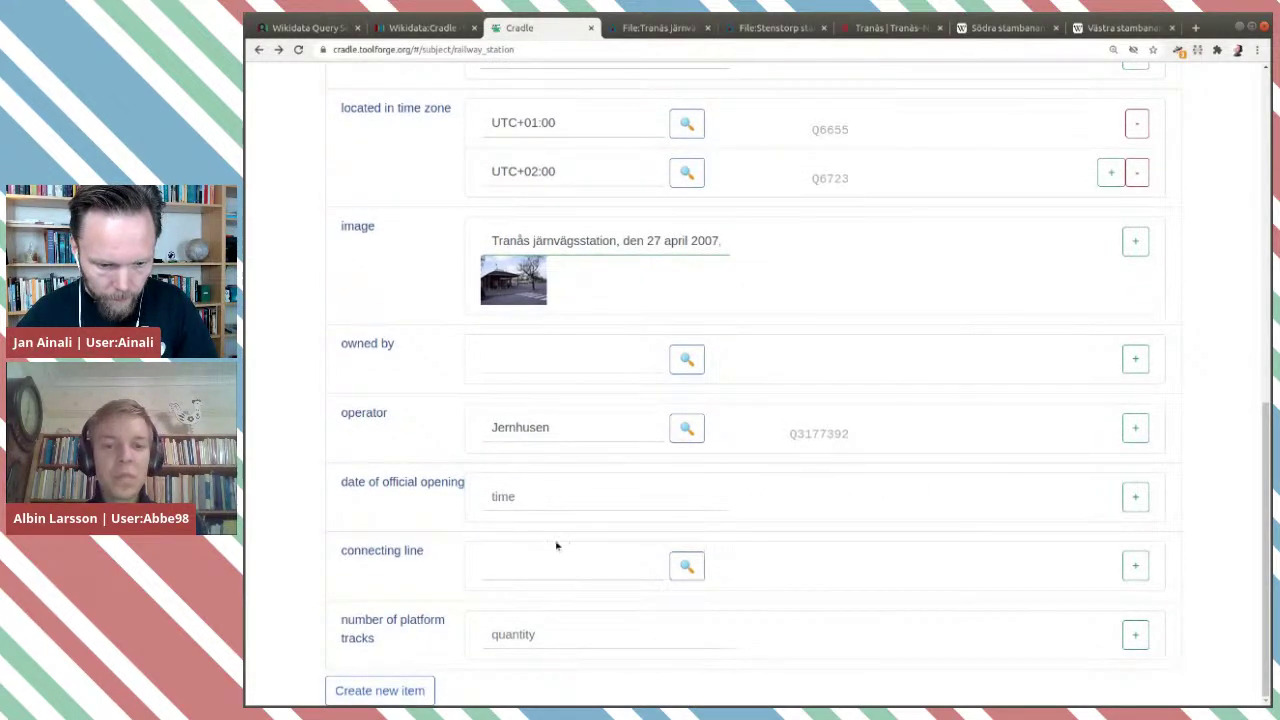
Set the connecting line to Southern Main Line, the railway line in Sweden.
left_click(595, 553)
type("S")
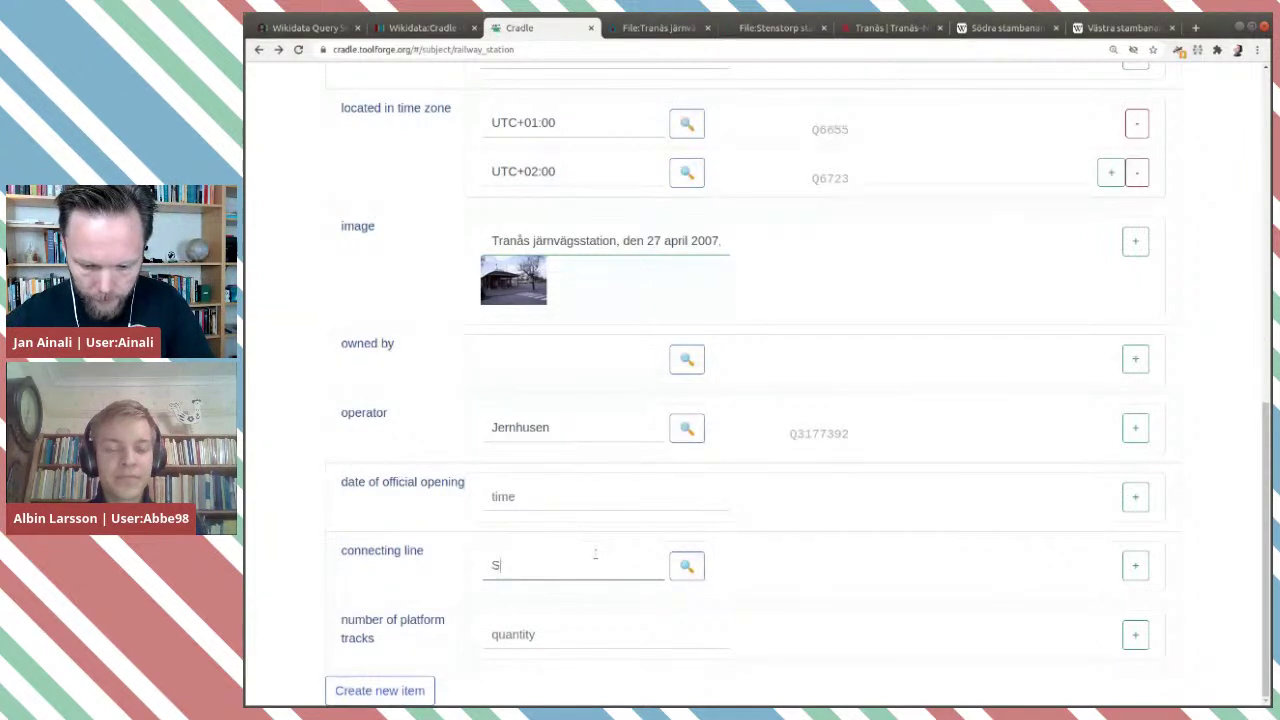
type("outhern ")
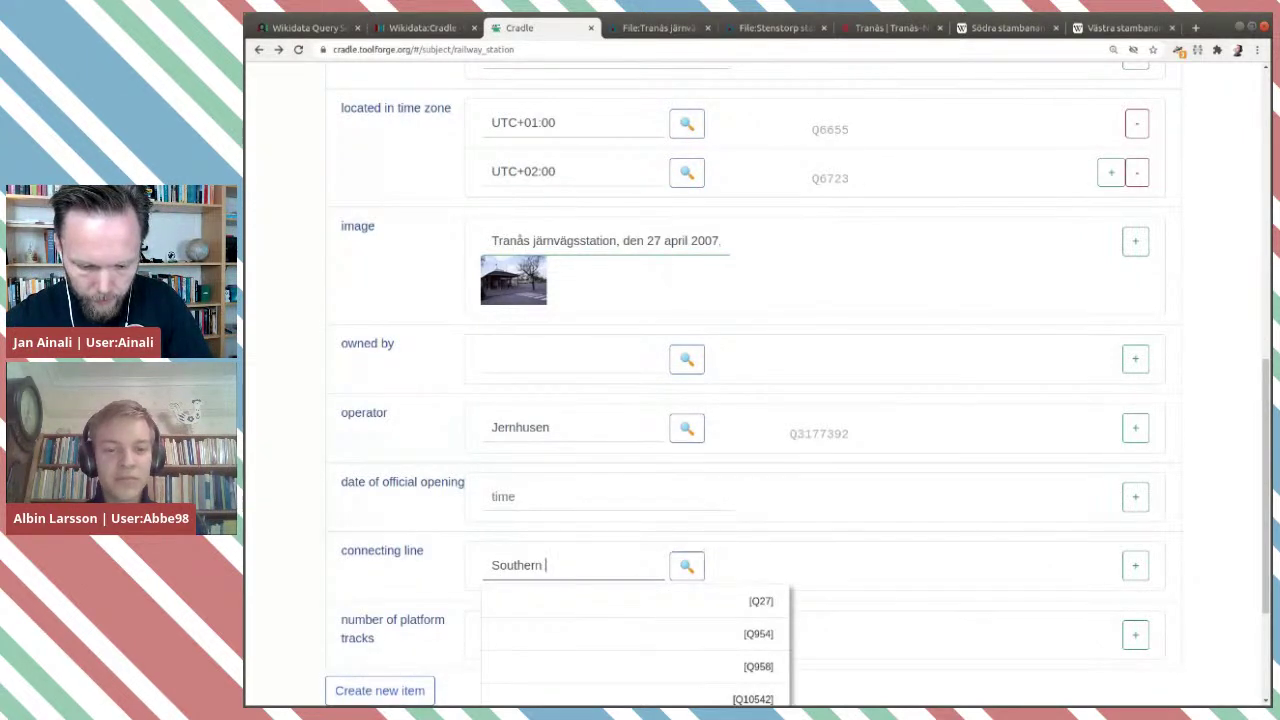
type("Main Lin")
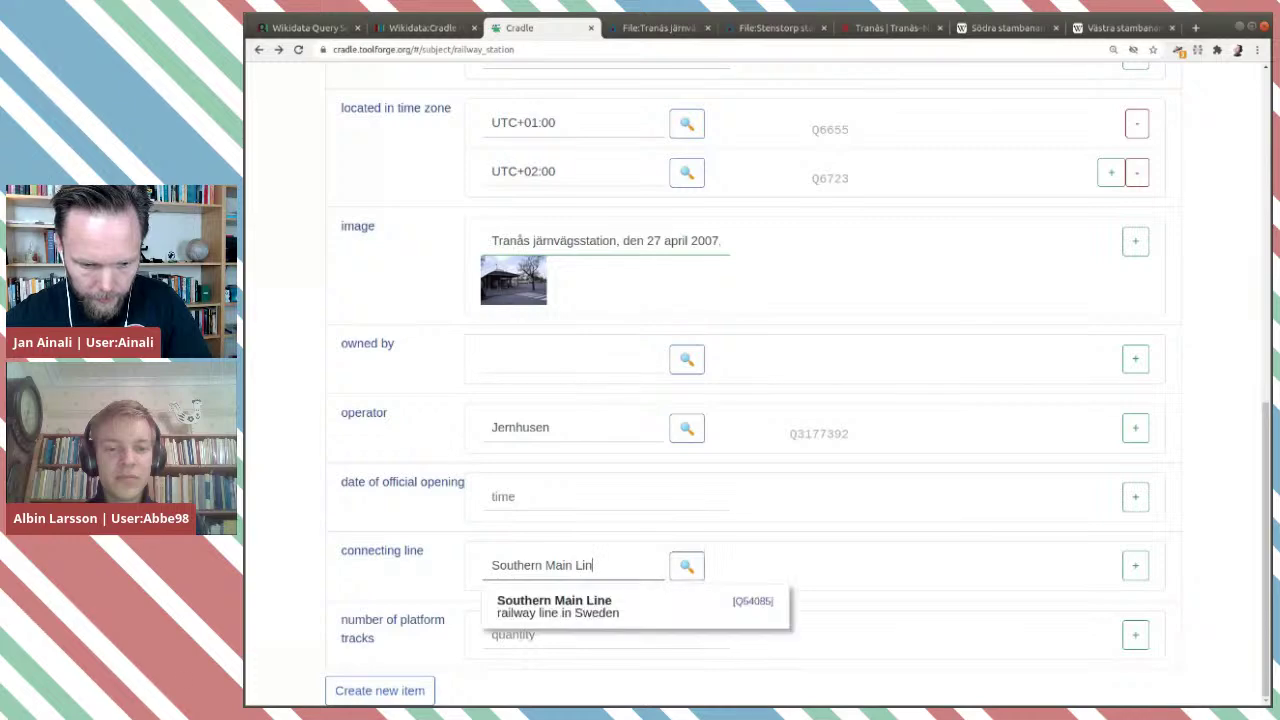
left_click(614, 606)
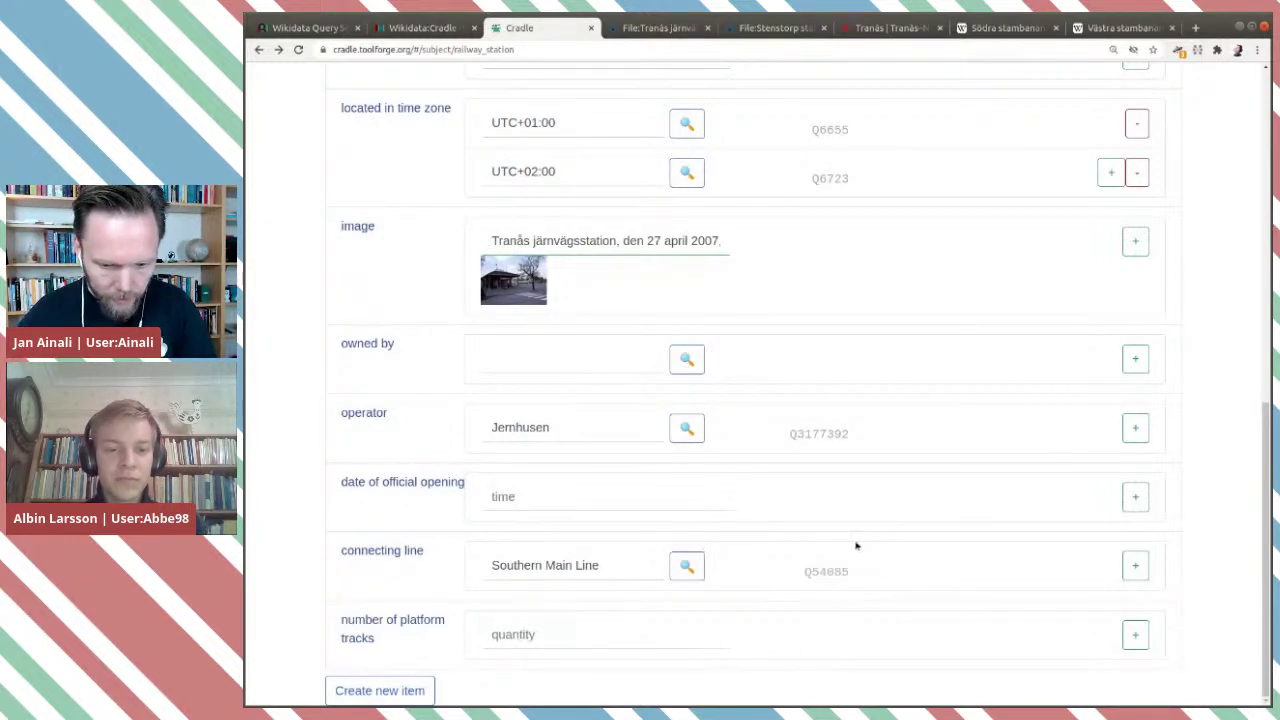
Enter 58.038048,14.975493 as the station's coordinate location.
scroll(856, 545, "up", 10)
scroll(857, 545, "up", 1)
scroll(857, 545, "down", 5)
left_click(588, 414)
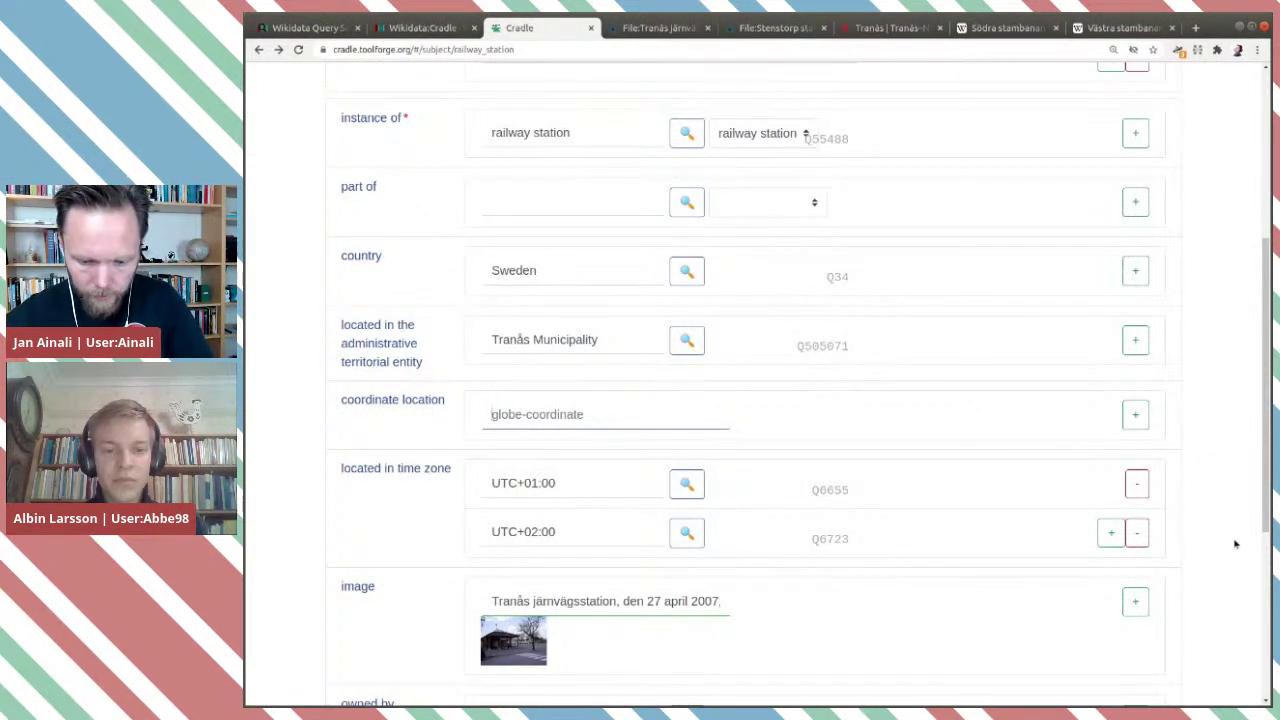
type("58.038048")
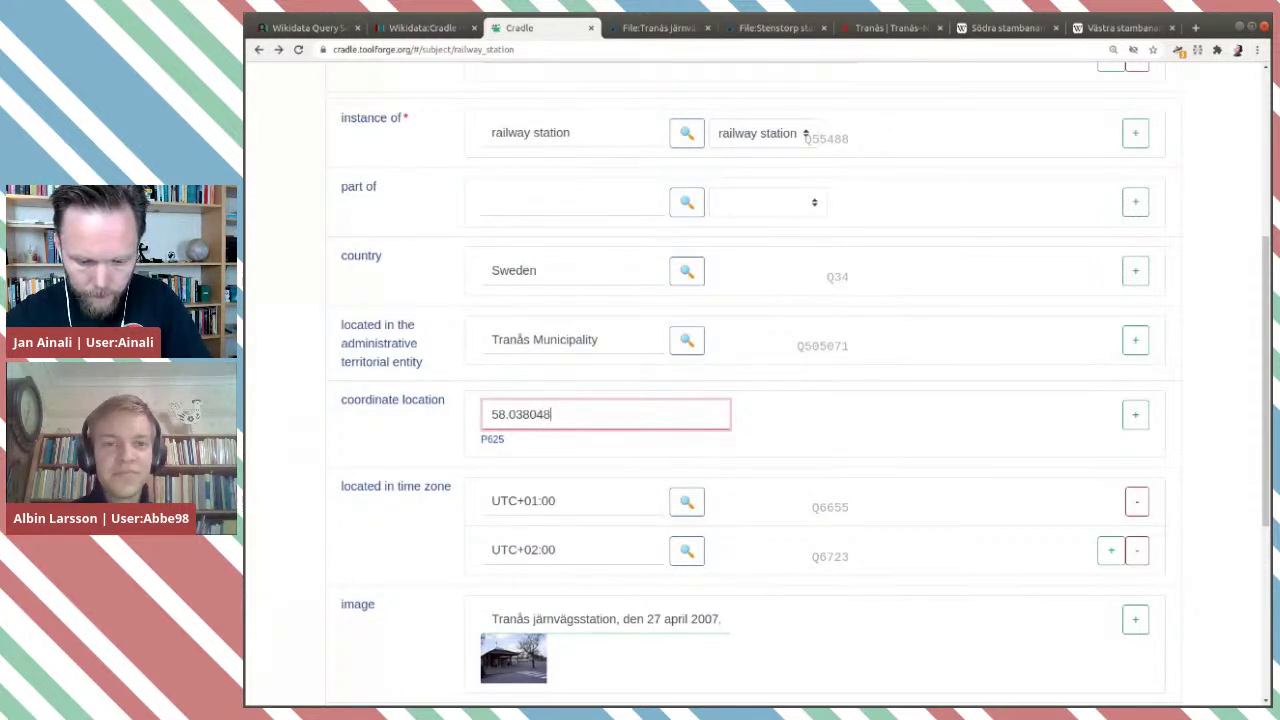
type("4")
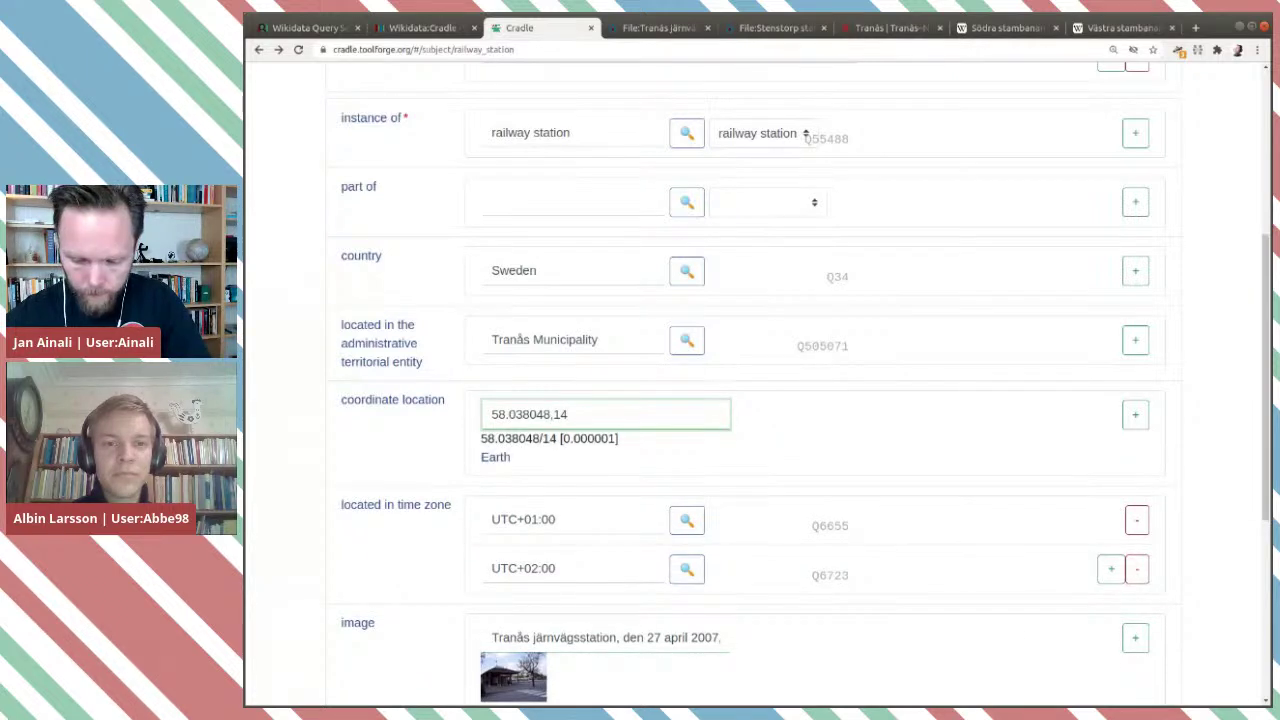
type(".0")
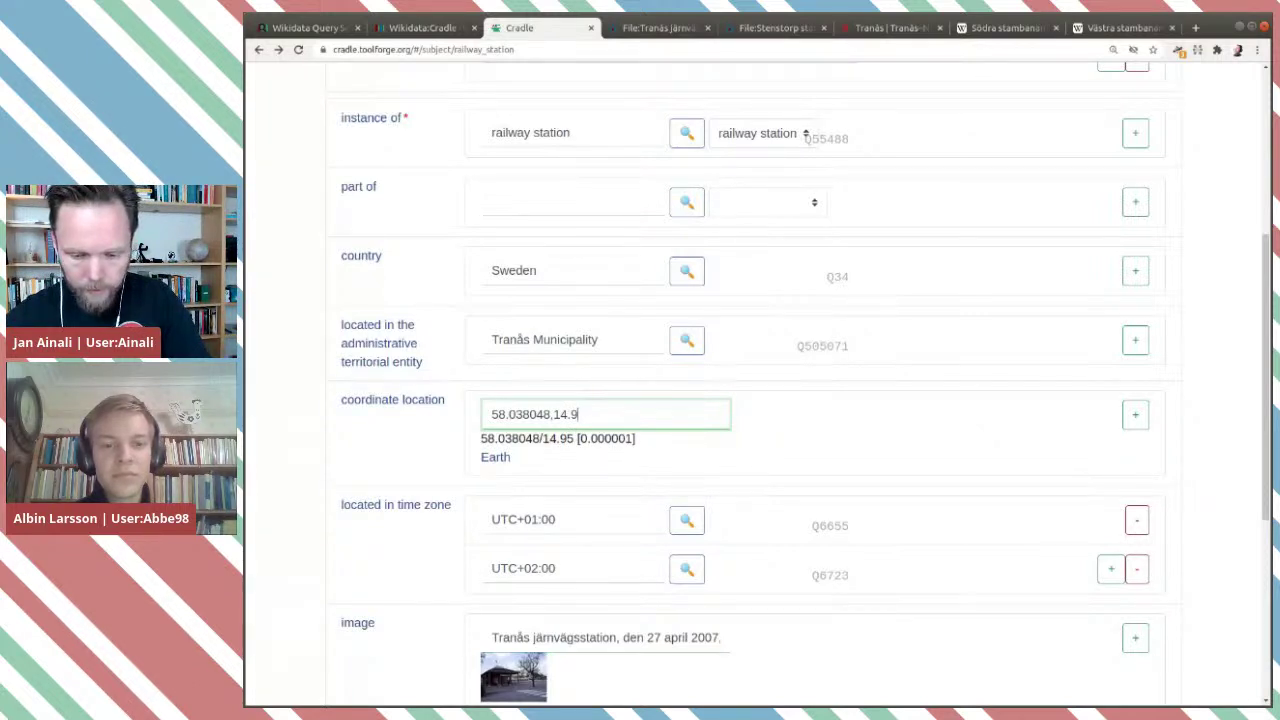
type("75")
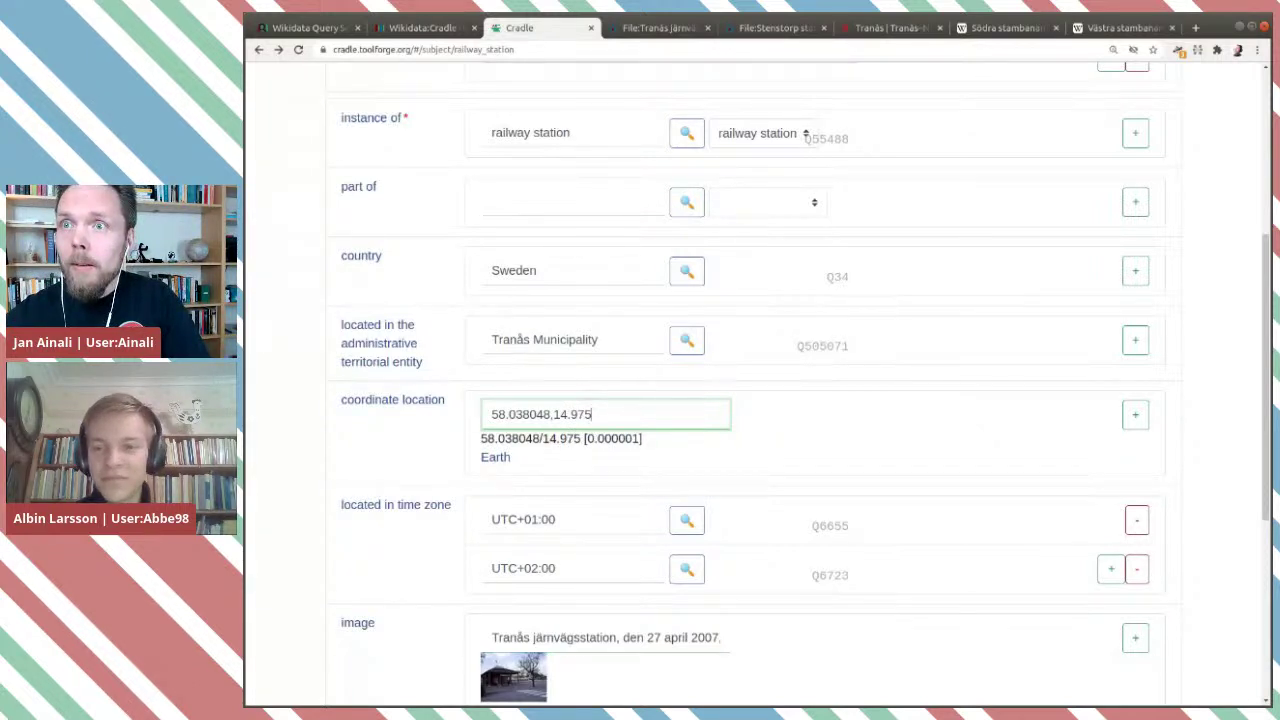
type("4")
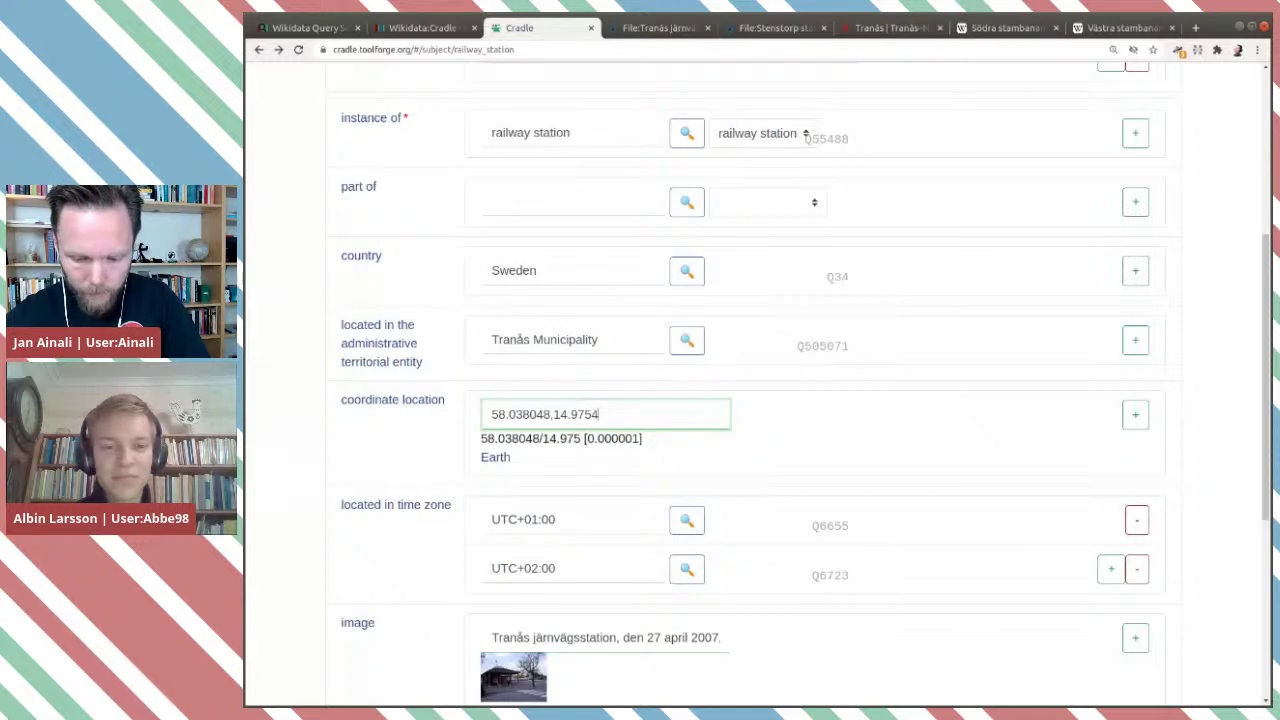
type("93")
left_click(977, 431)
Check the completed railway station form from labels to platform tracks and create the new item.
scroll(977, 431, "up", 5)
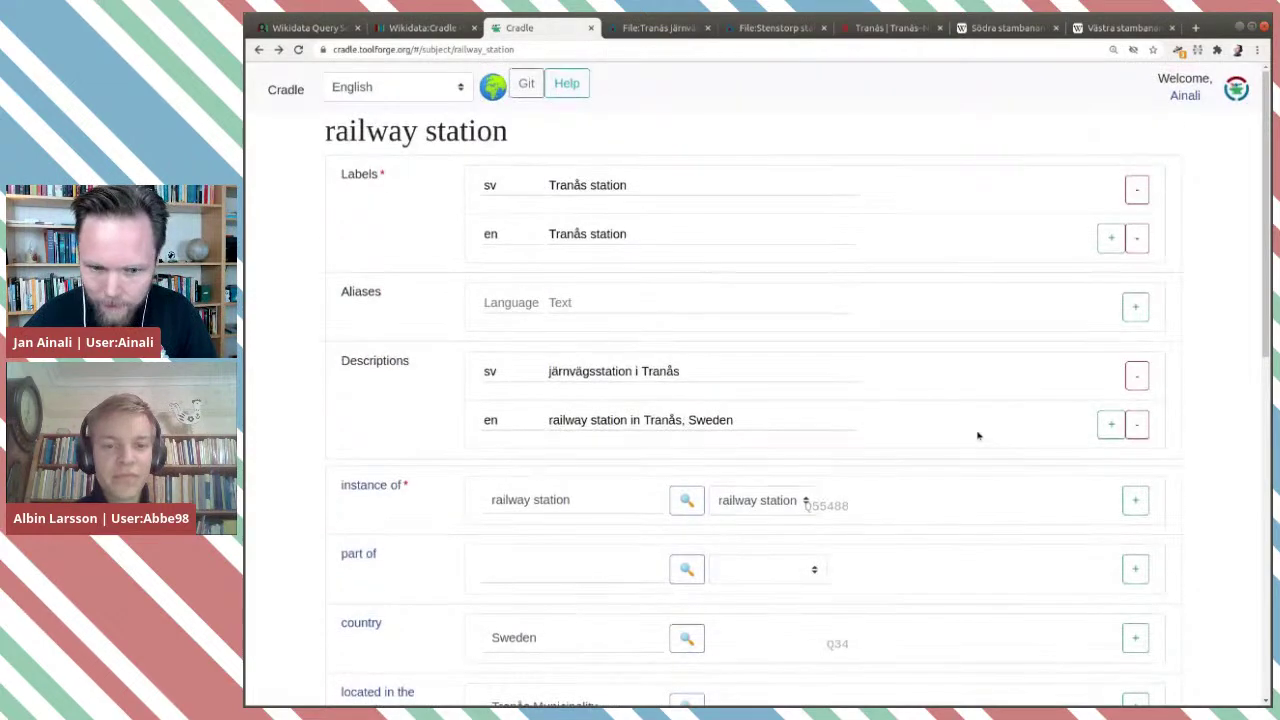
scroll(977, 434, "down", 3)
scroll(977, 434, "up", 3)
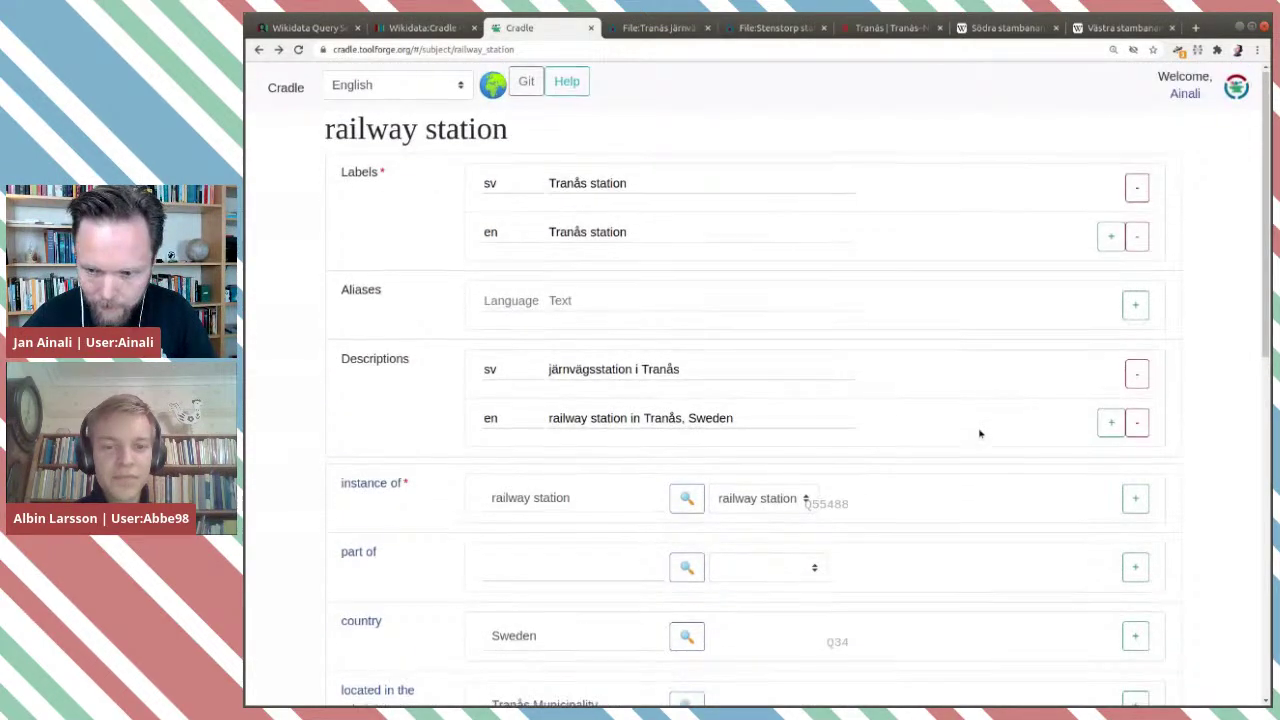
scroll(980, 433, "down", 10)
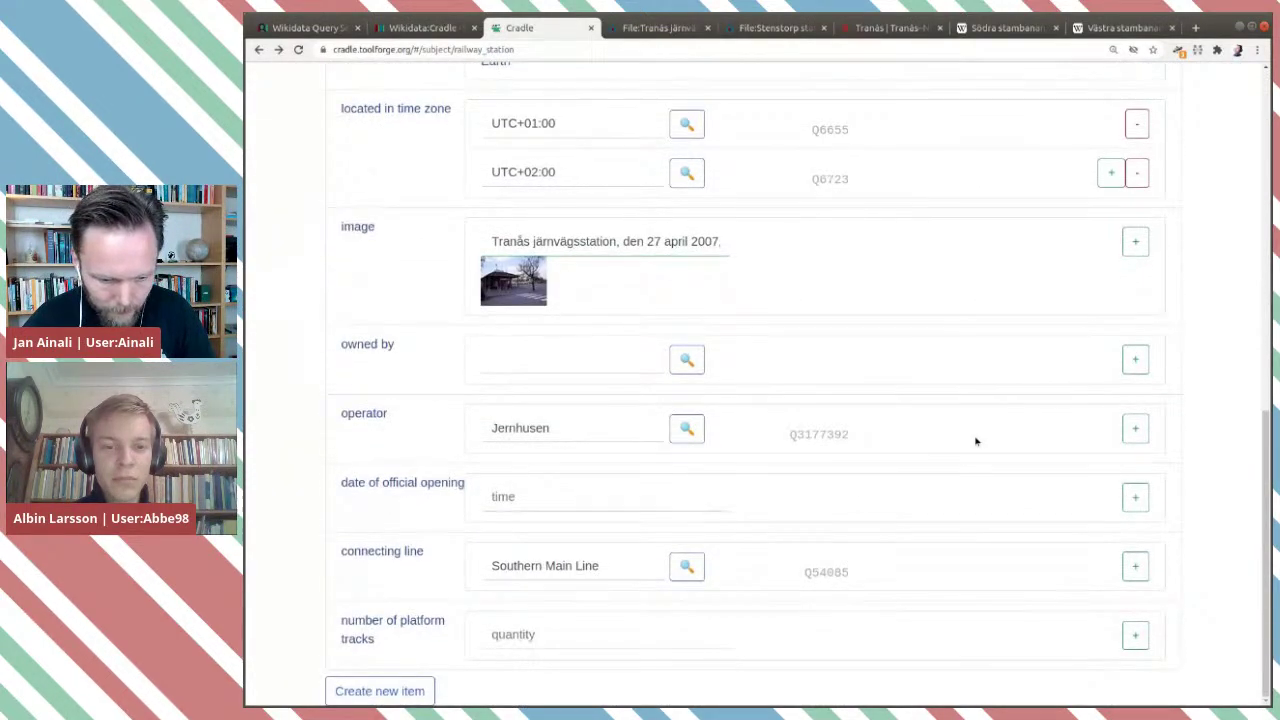
left_click(380, 690)
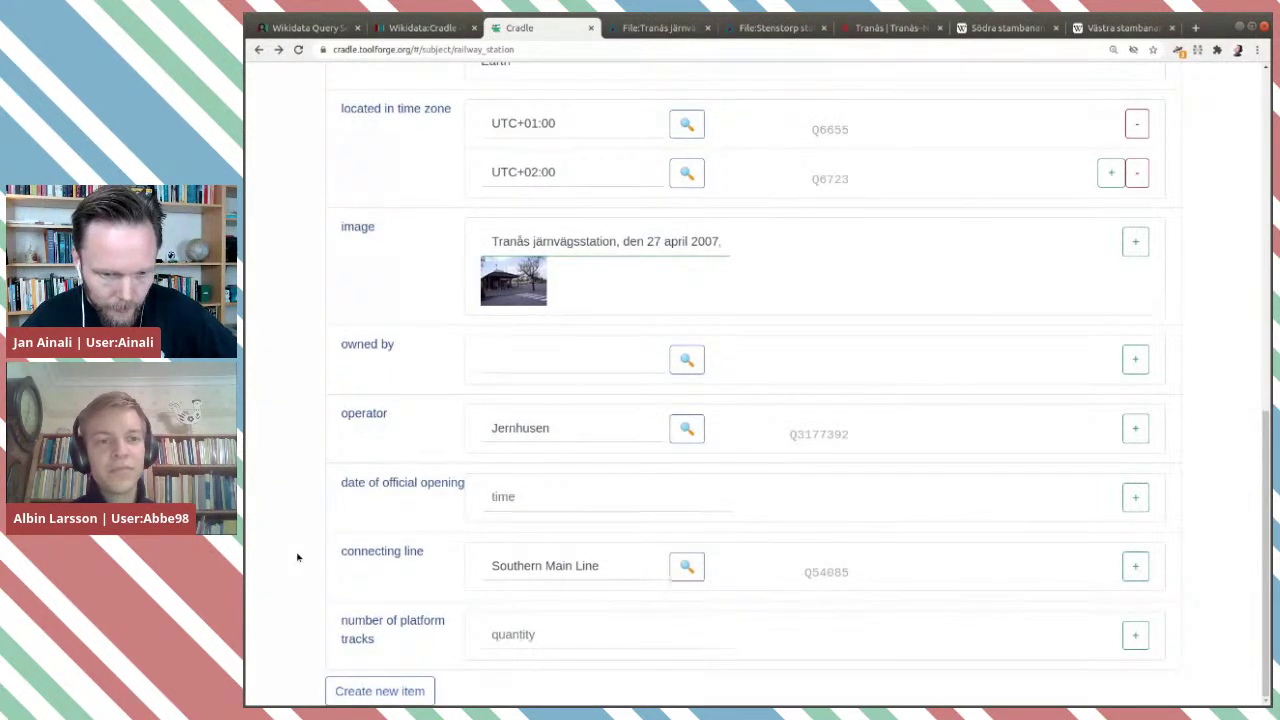
scroll(296, 558, "up", 1)
scroll(297, 556, "down", 1)
left_click(340, 689)
scroll(662, 578, "up", 6)
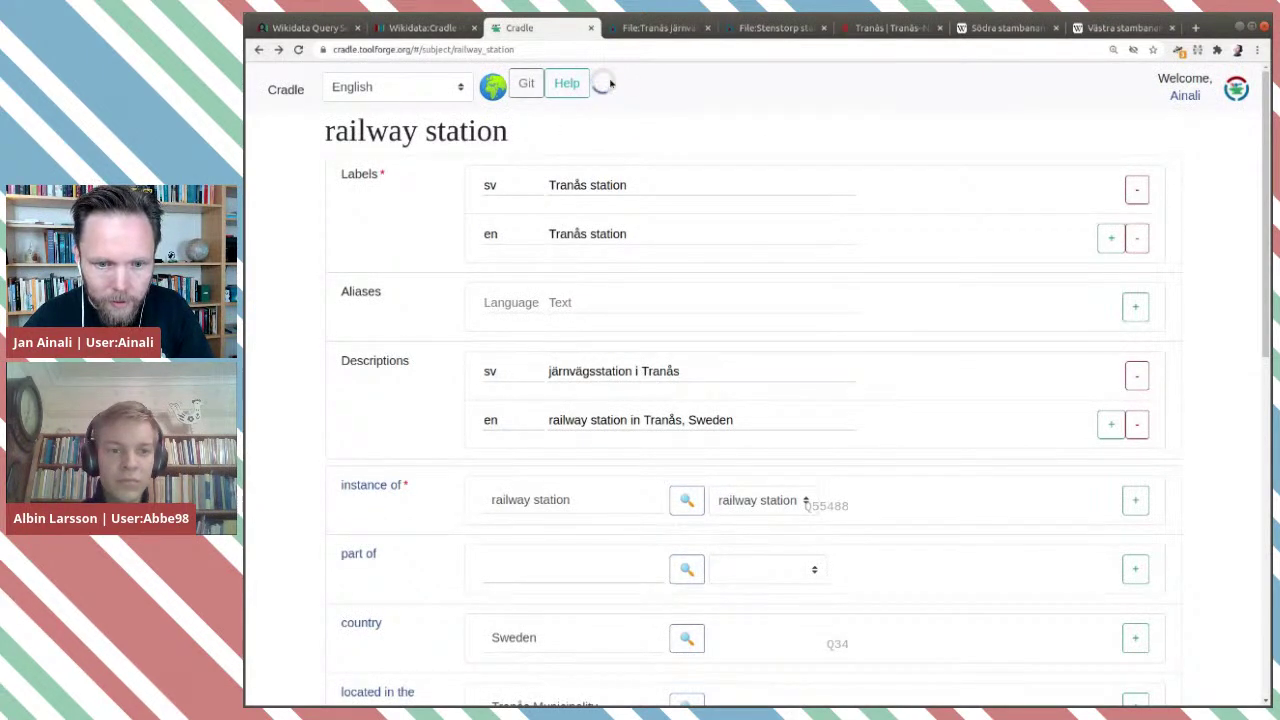
Open the newly created Tranås station item from the Wikidata user contributions and review its statements.
left_click(430, 27)
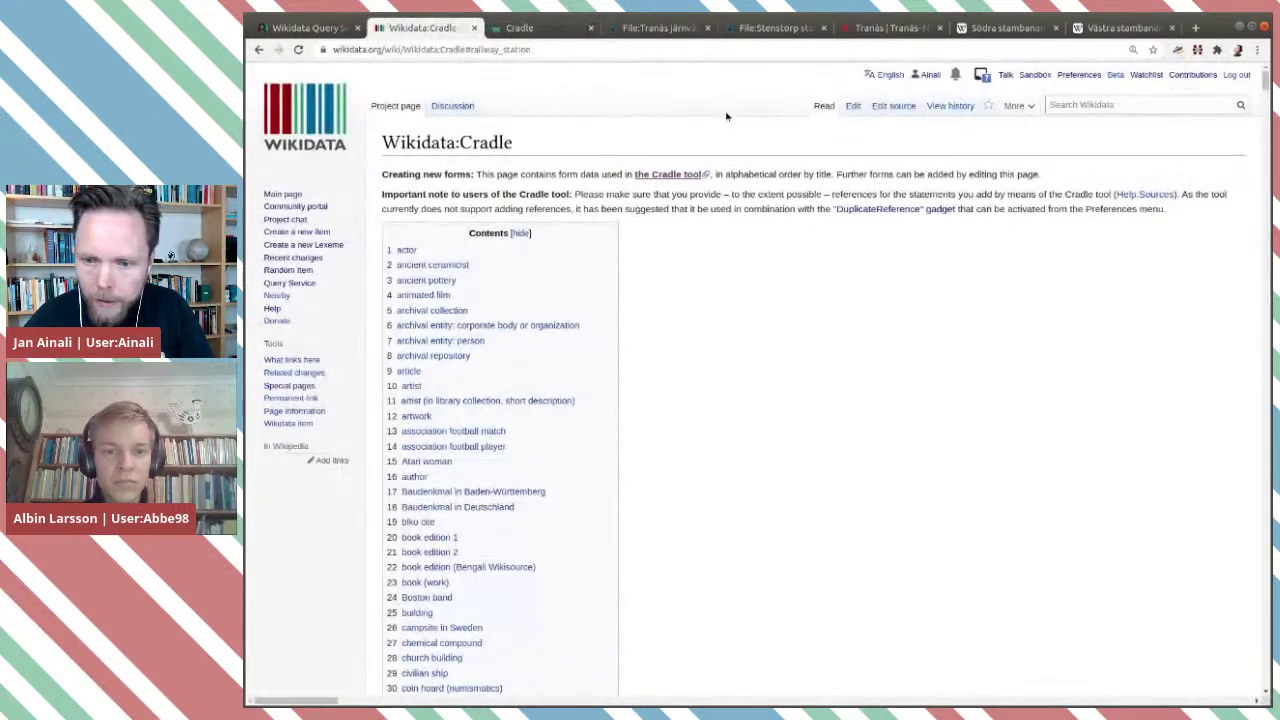
left_click(1193, 74)
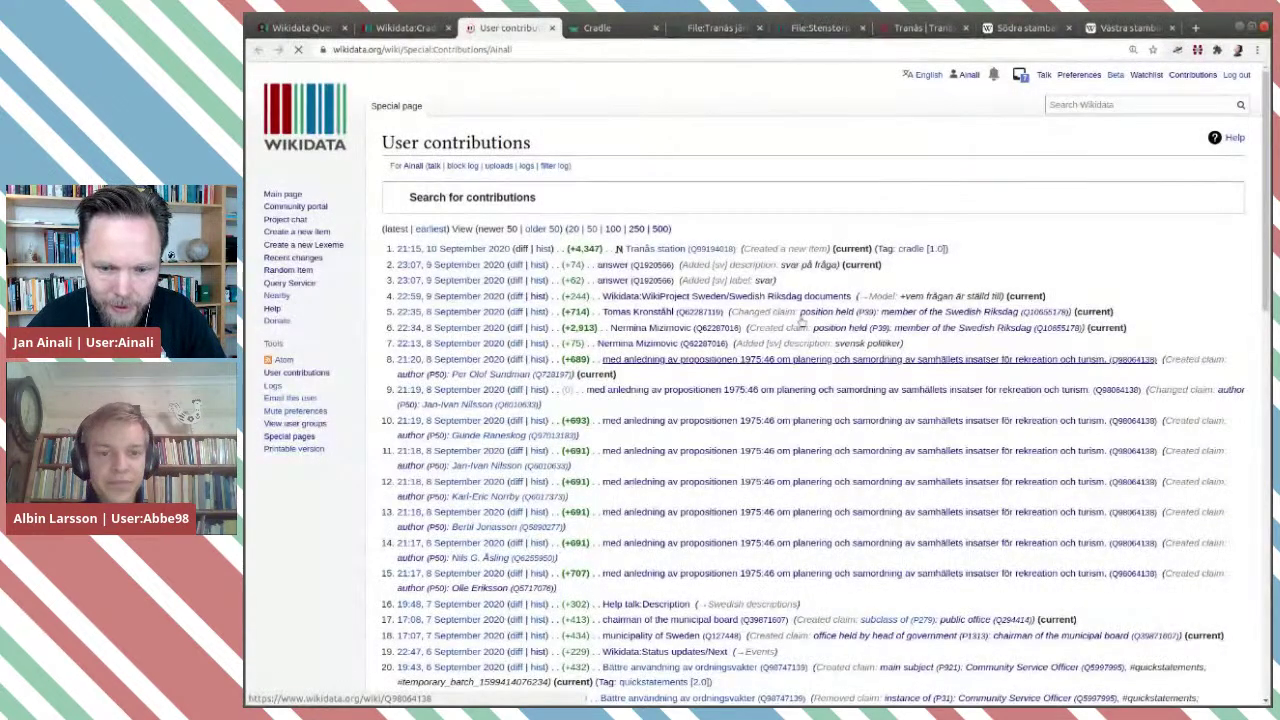
left_click(688, 250)
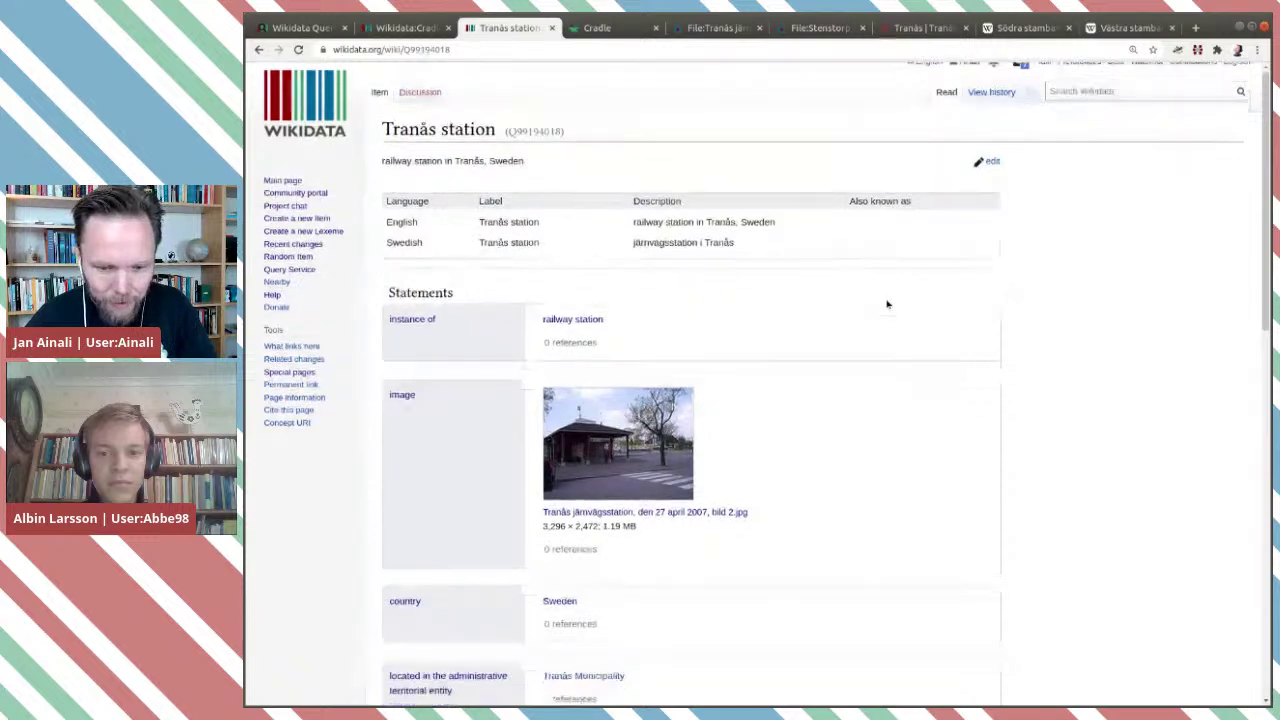
scroll(886, 304, "down", 2)
scroll(886, 304, "down", 5)
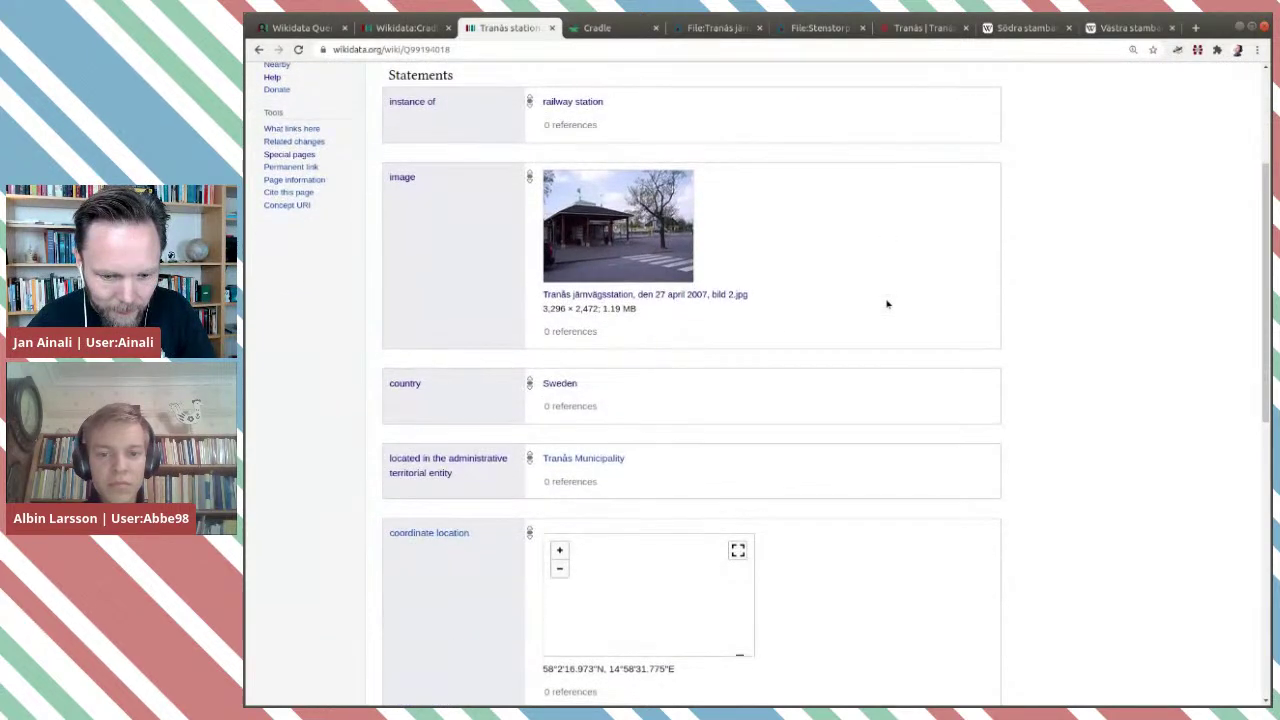
scroll(886, 304, "down", 2)
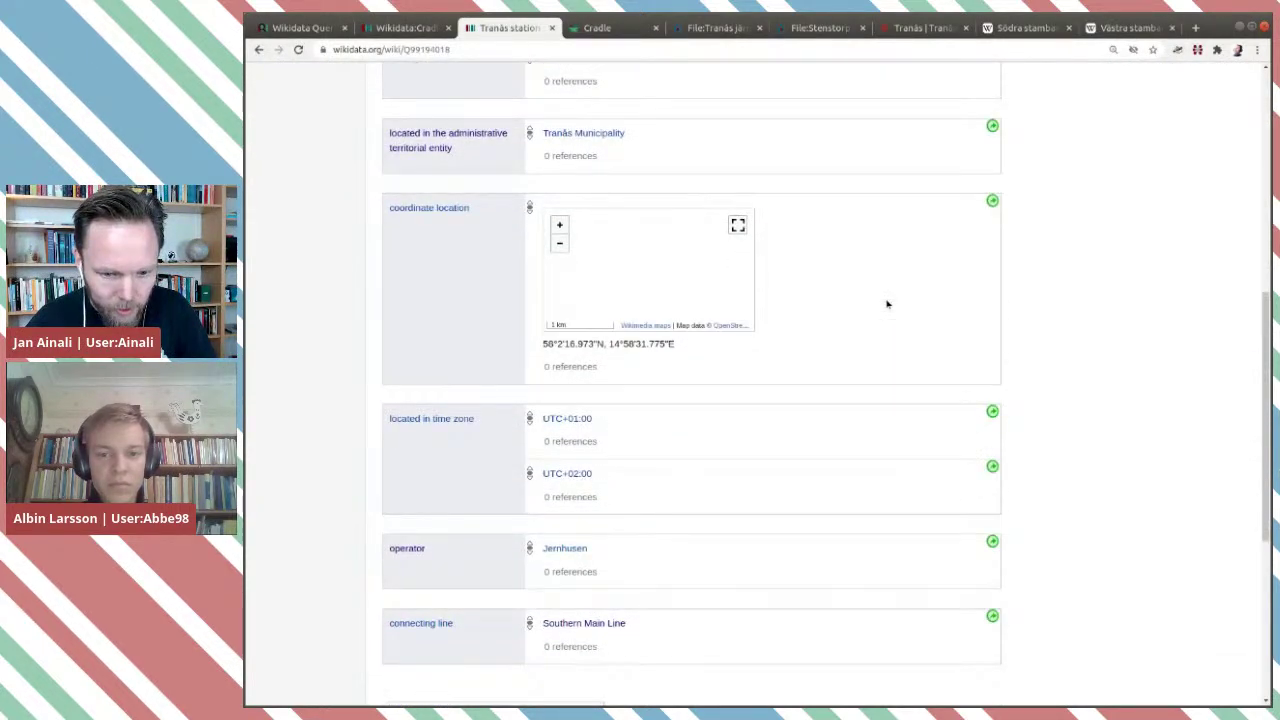
scroll(886, 304, "down", 1)
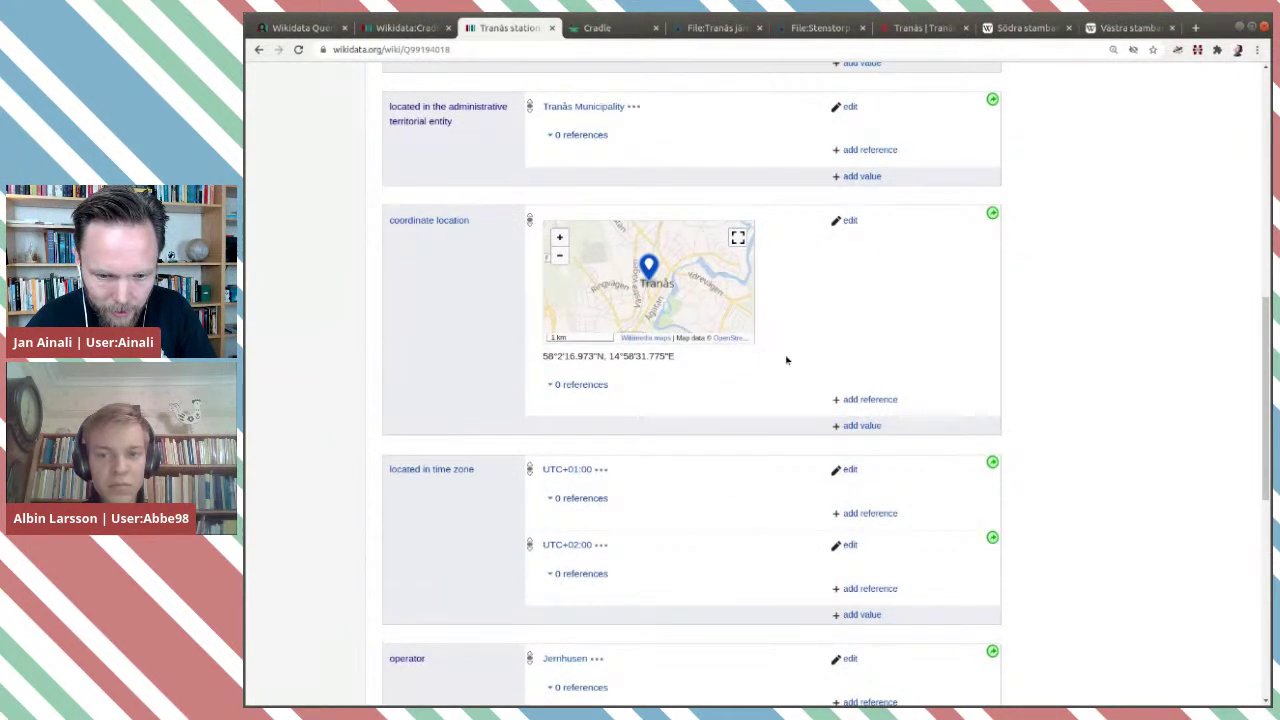
scroll(1100, 385, "down", 5)
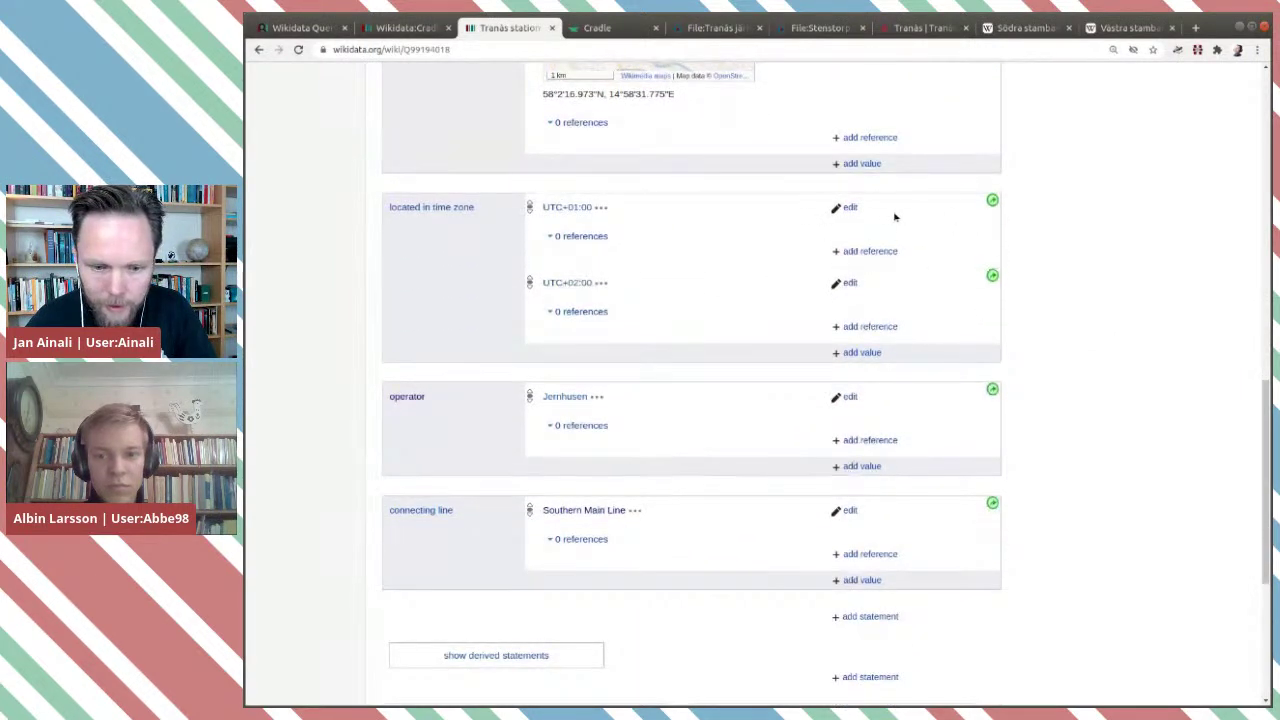
Add the qualifier valid in period with the value standard time to the UTC+01:00 time zone statement and publish it.
left_click(851, 209)
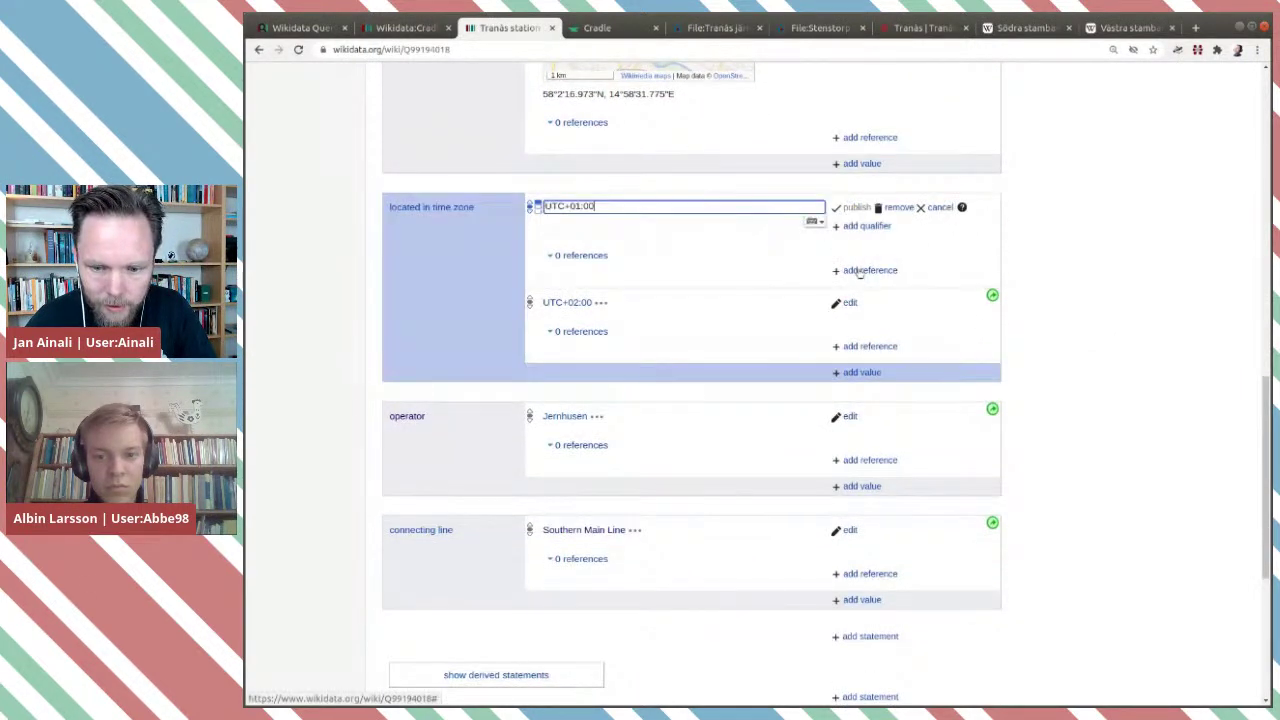
left_click(864, 227)
type("valid in")
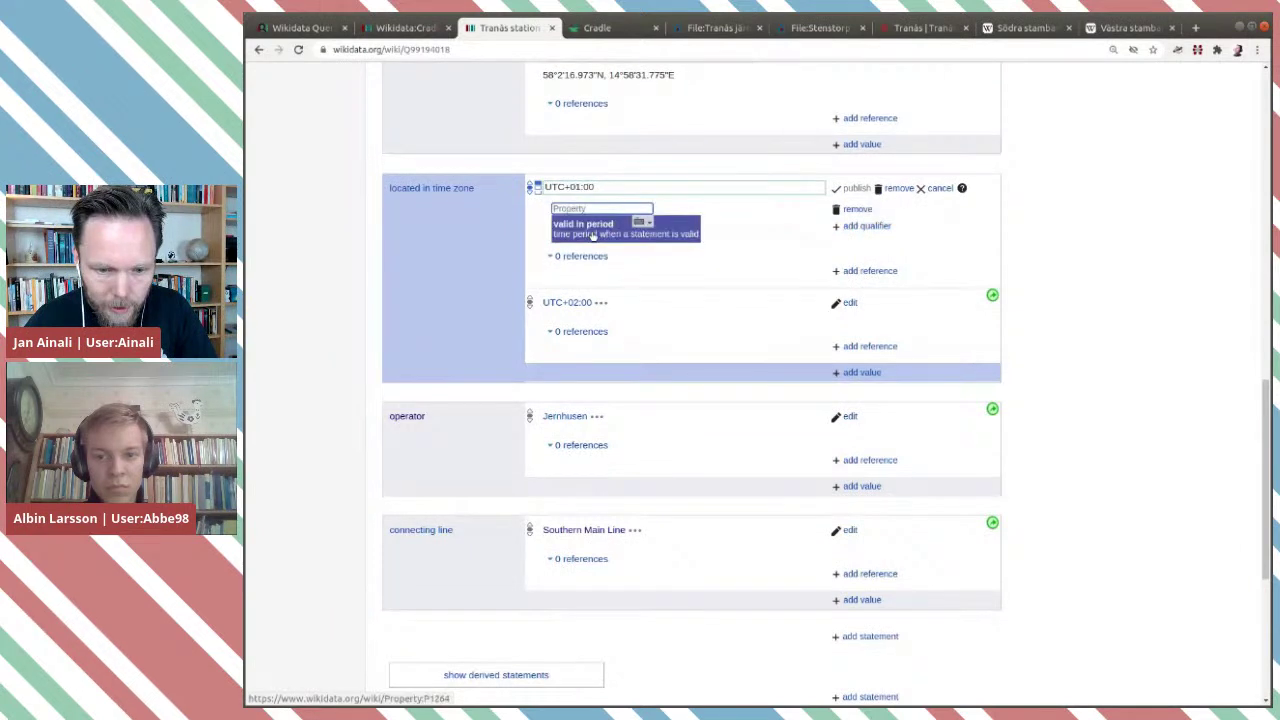
left_click(588, 222)
type("no")
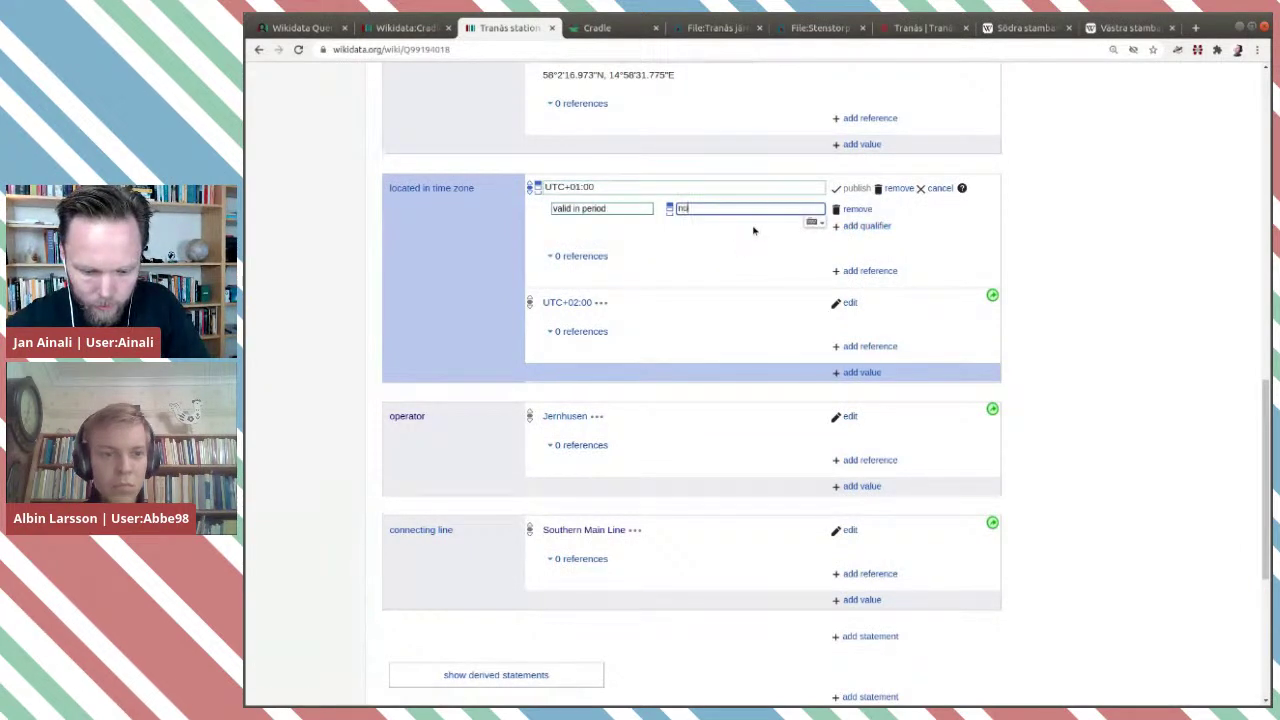
type("rmal ti")
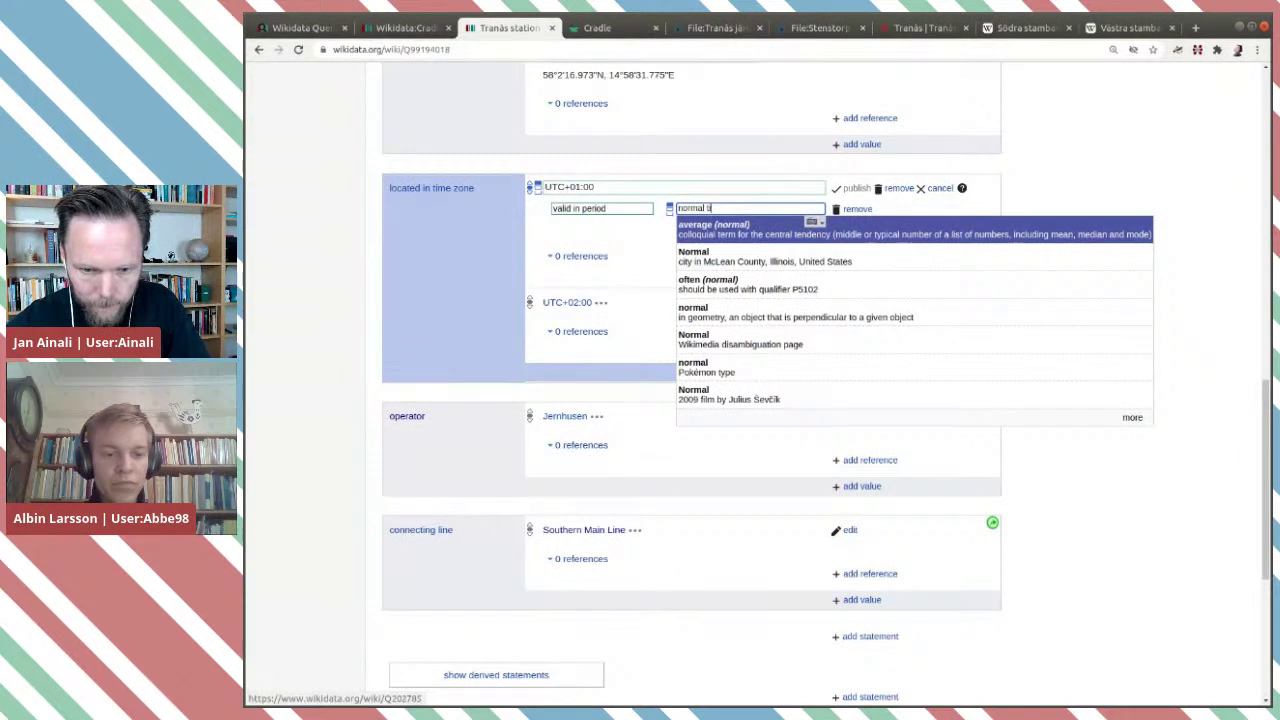
type("me")
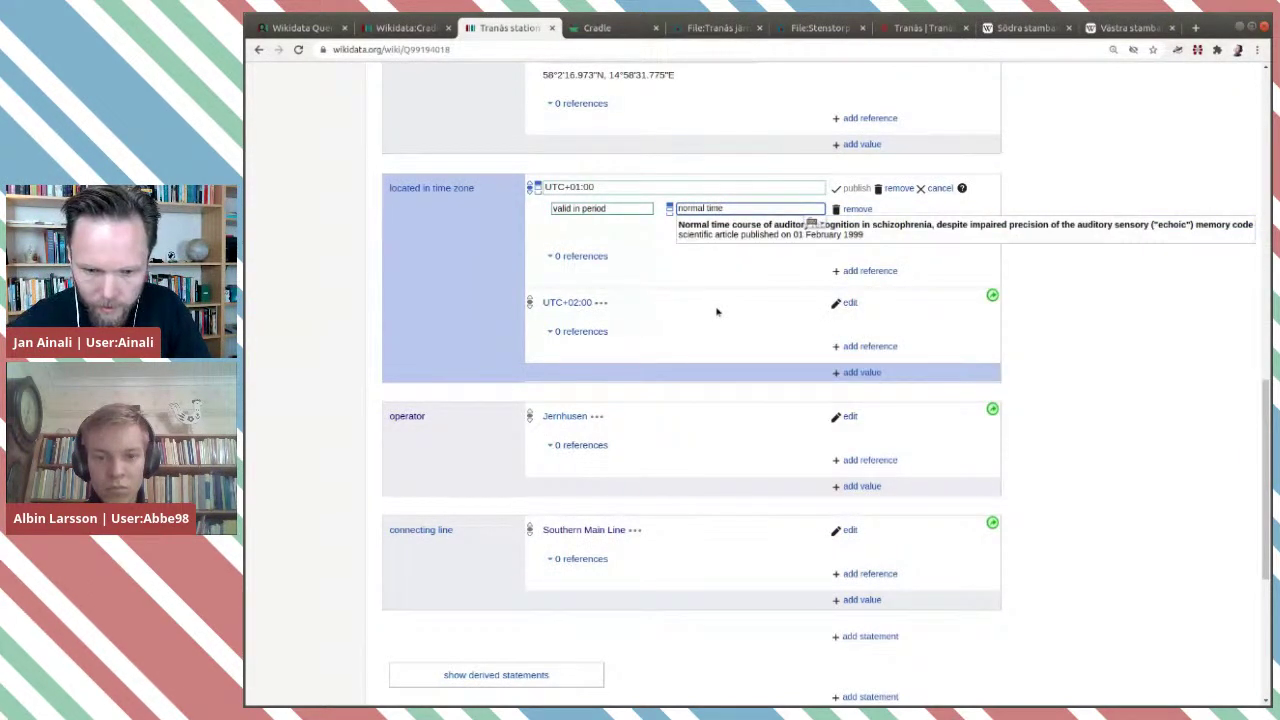
key("BackSpace")
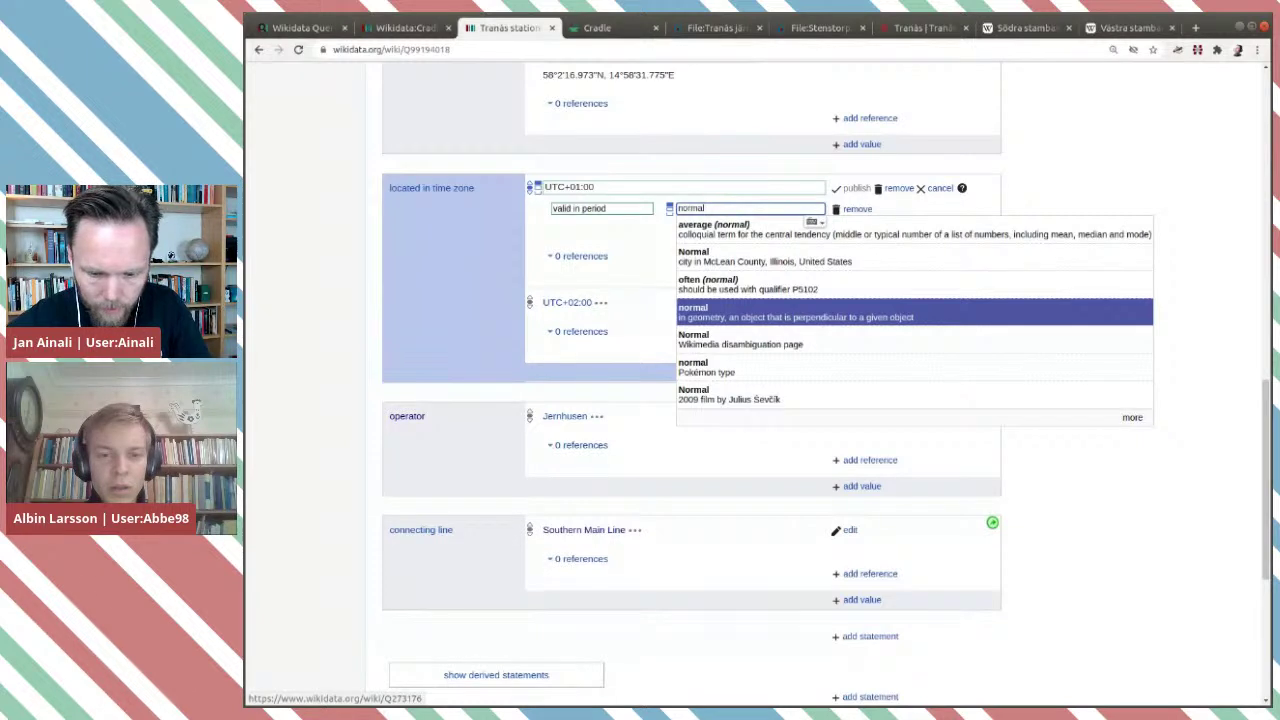
type("tid")
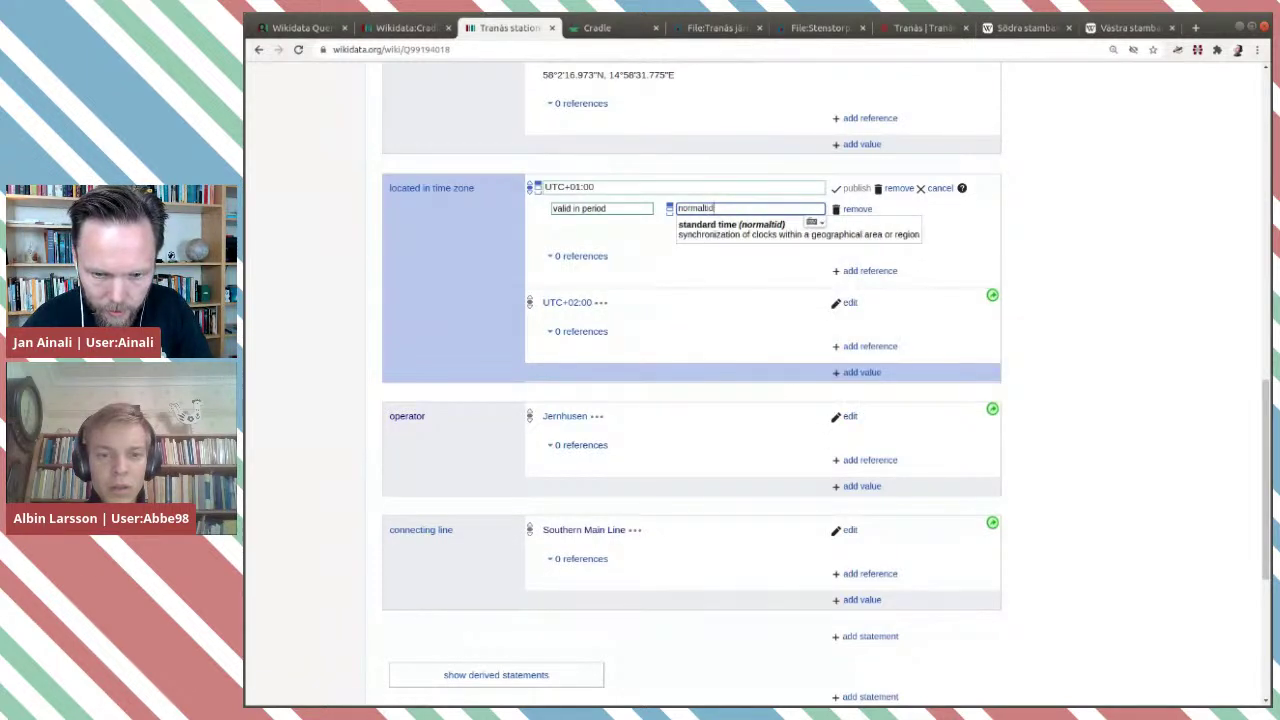
left_click(720, 248)
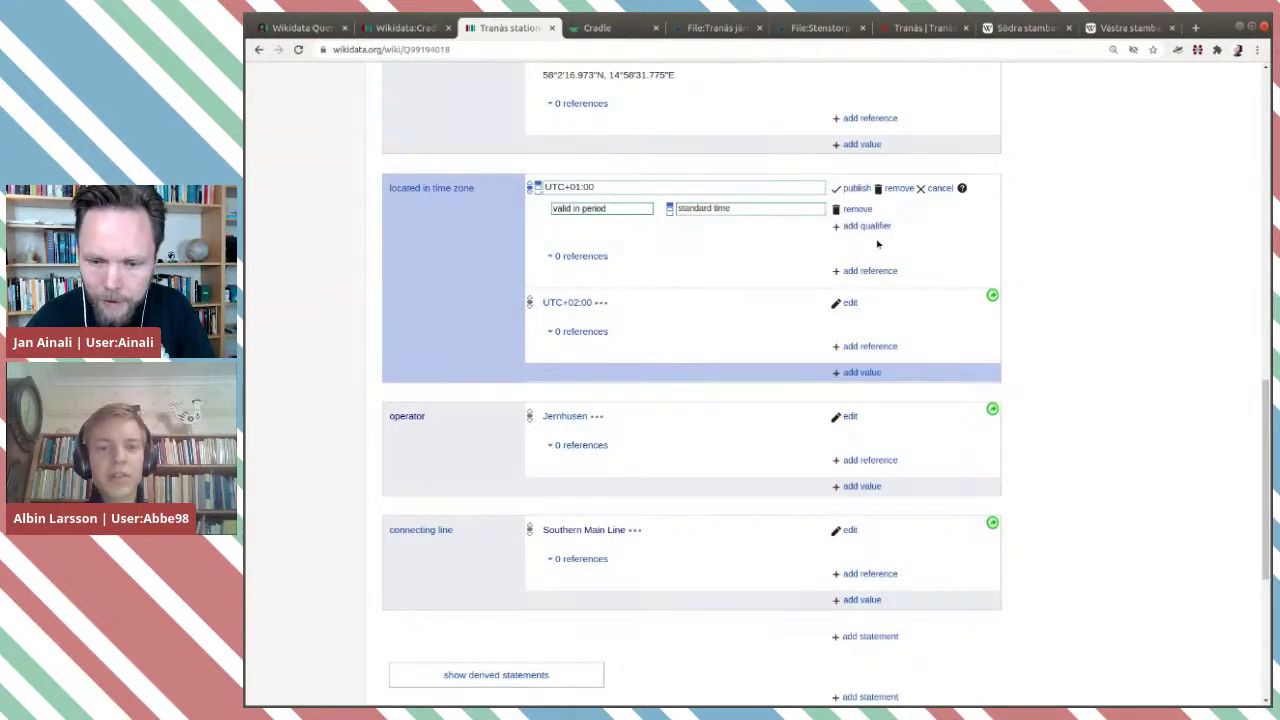
left_click(856, 188)
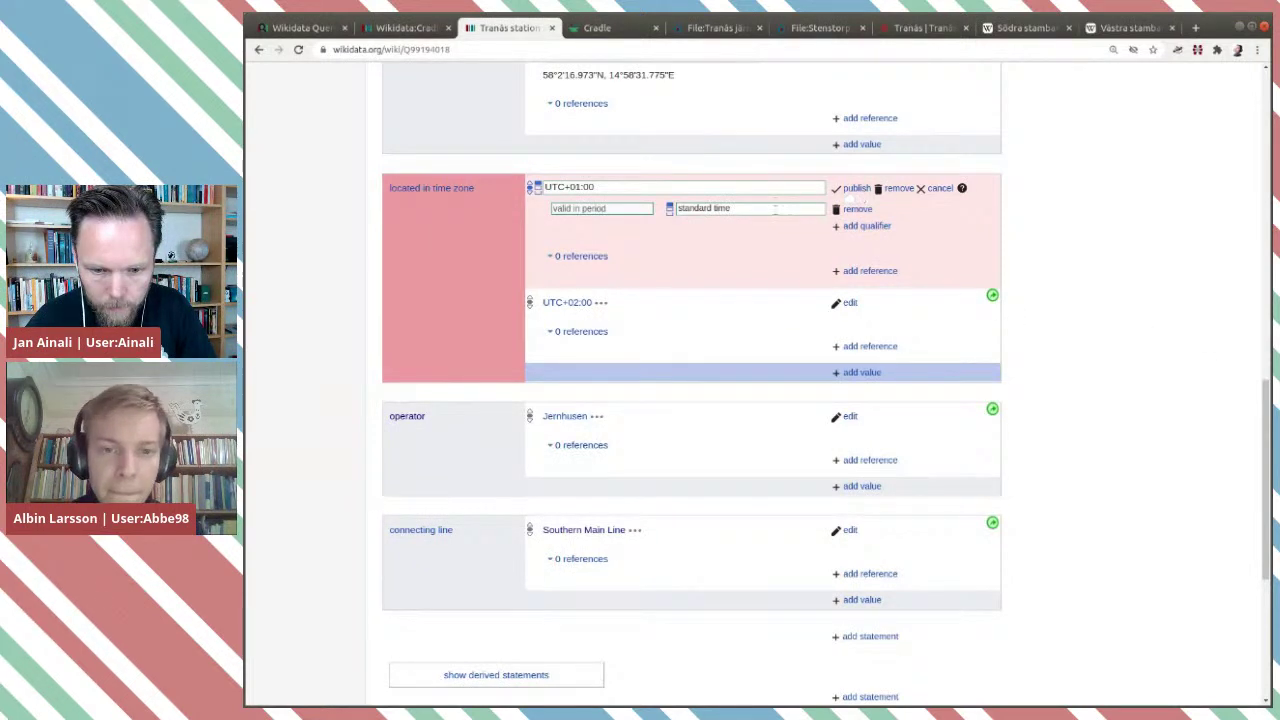
left_click(851, 189)
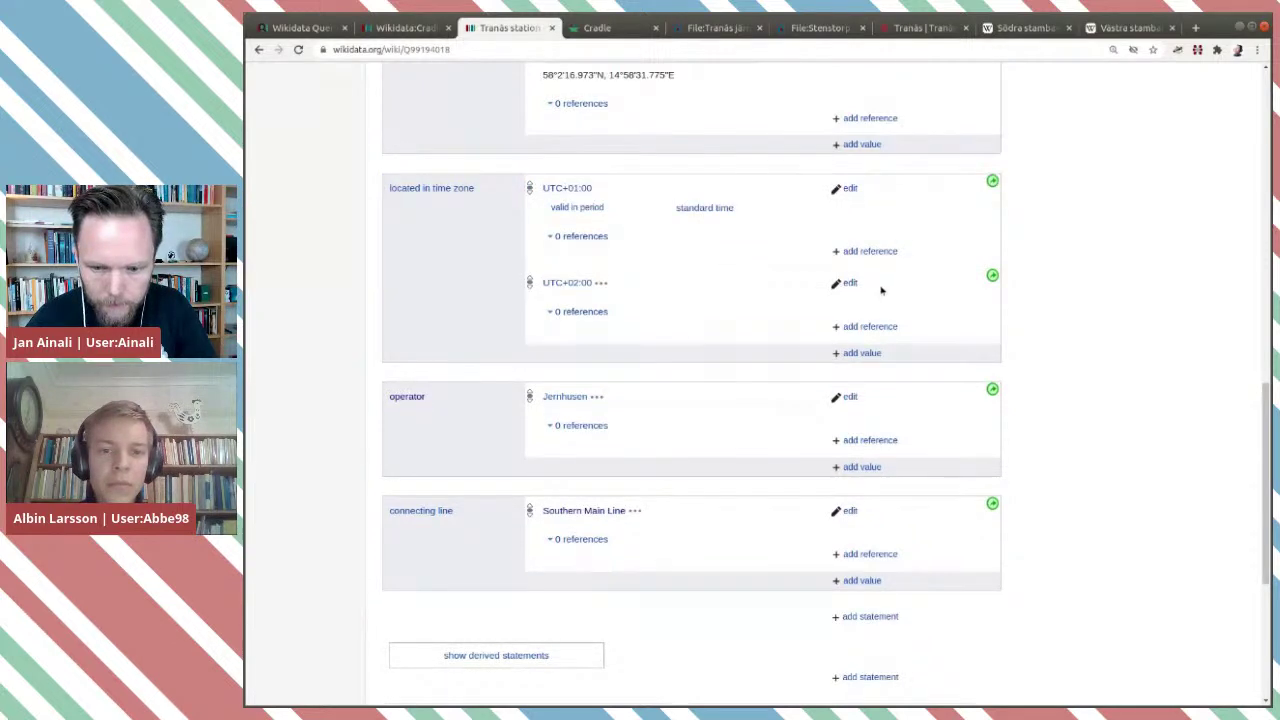
Add the qualifier valid in period with the value daylight saving time to the UTC+02:00 time zone statement and publish it.
left_click(850, 284)
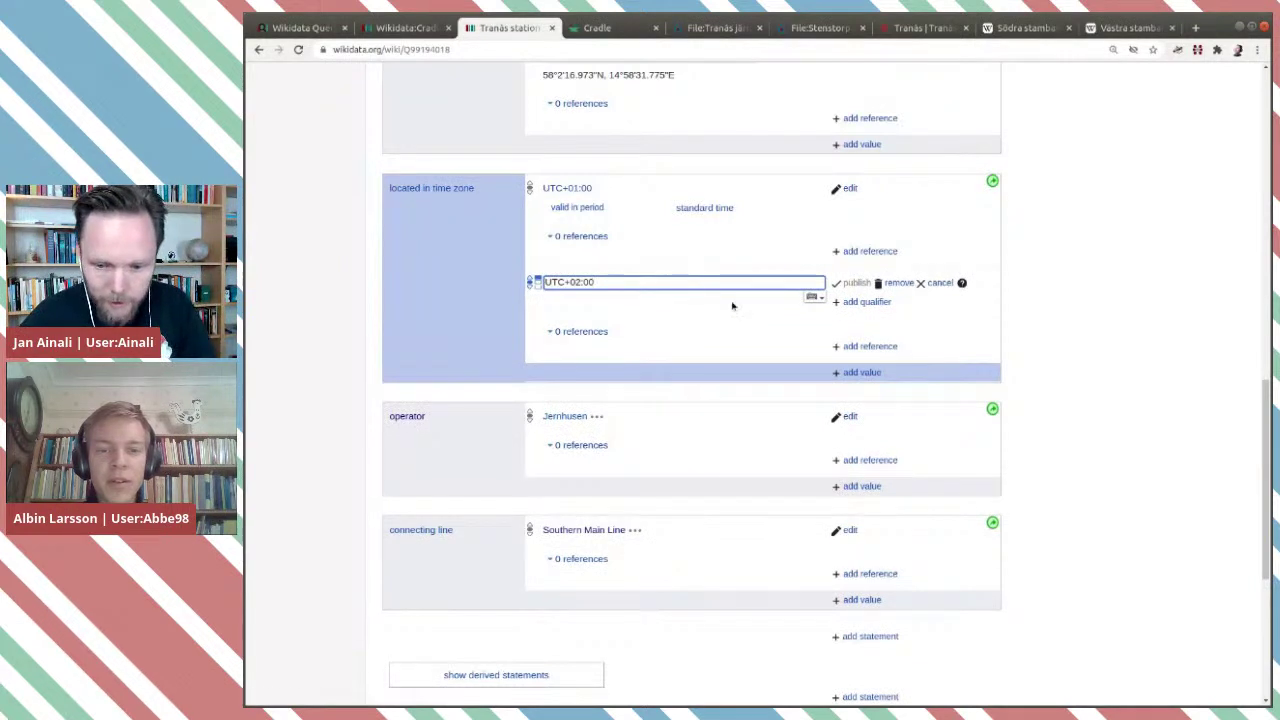
left_click(868, 301)
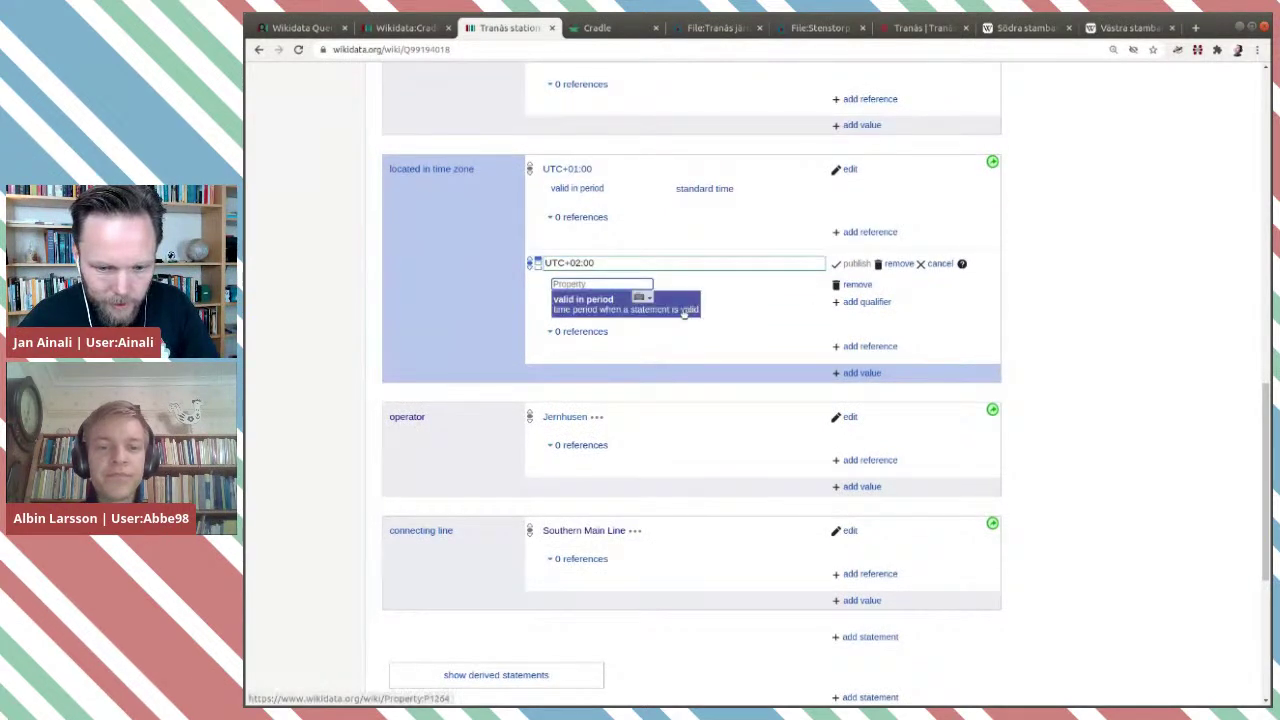
left_click(690, 308)
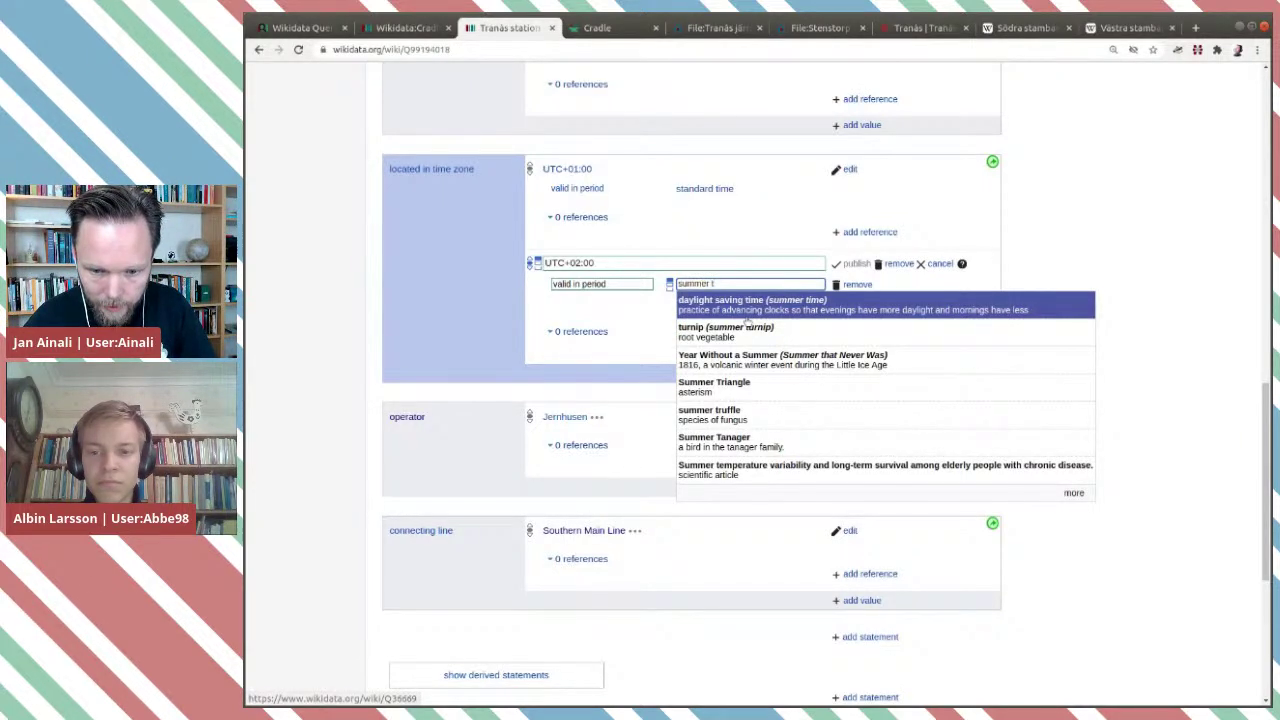
left_click(771, 312)
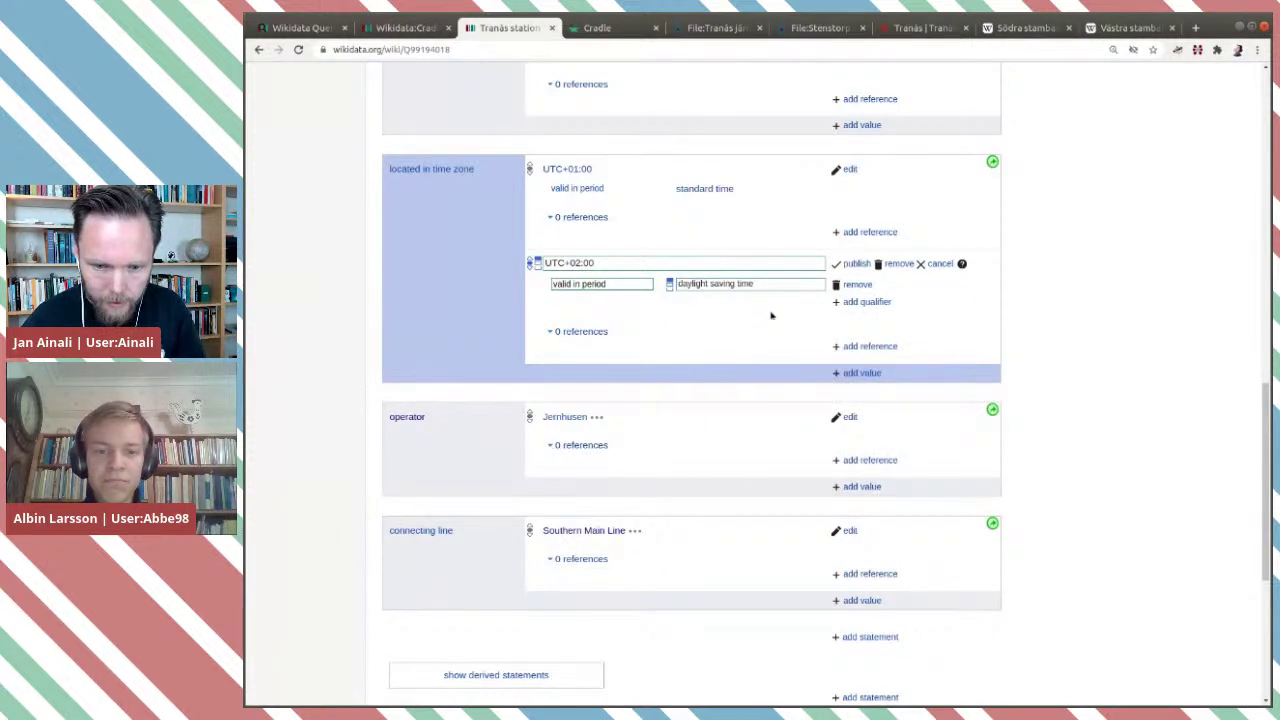
left_click(856, 263)
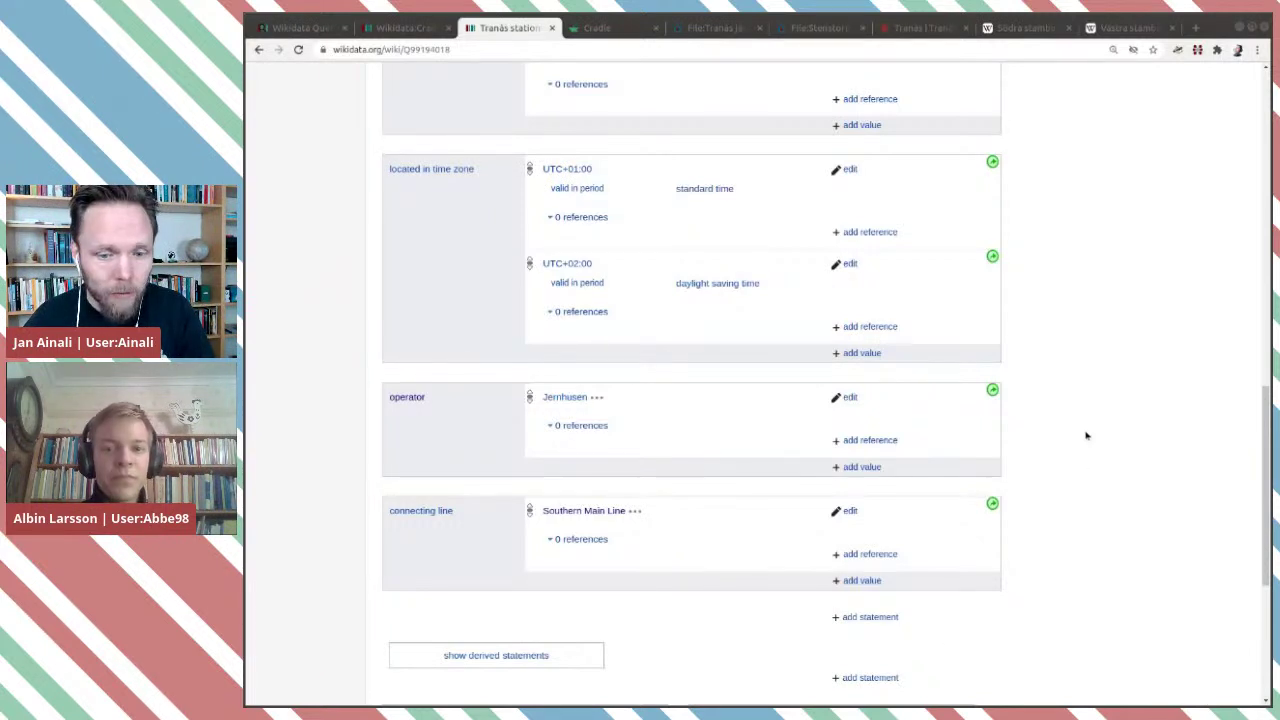
scroll(1156, 410, "down", 2)
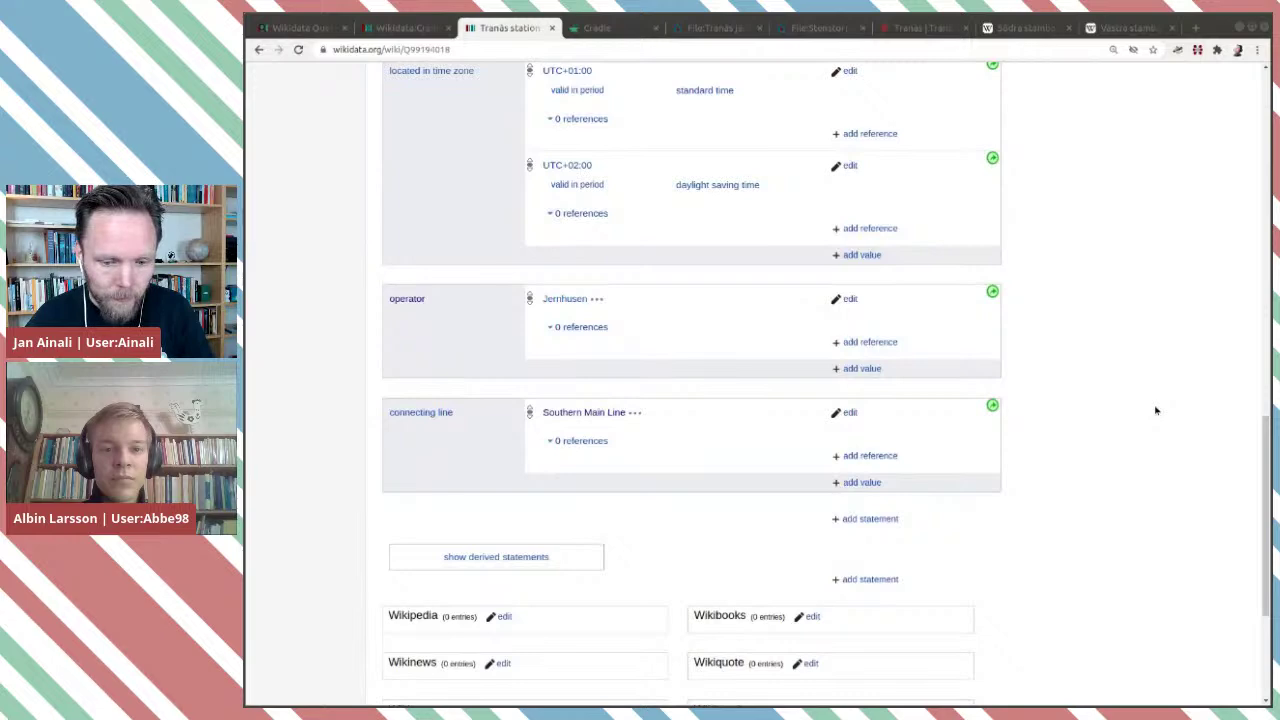
scroll(1156, 410, "up", 3)
scroll(1156, 410, "up", 10)
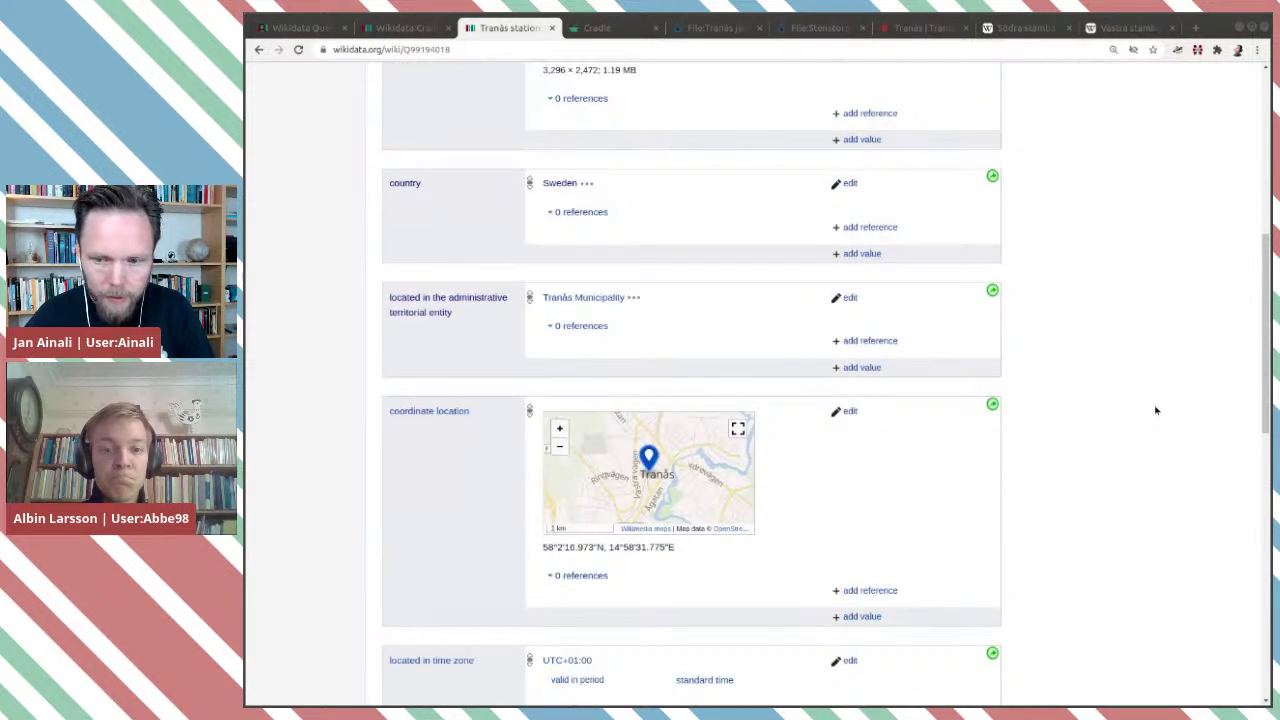
scroll(1156, 410, "down", 2)
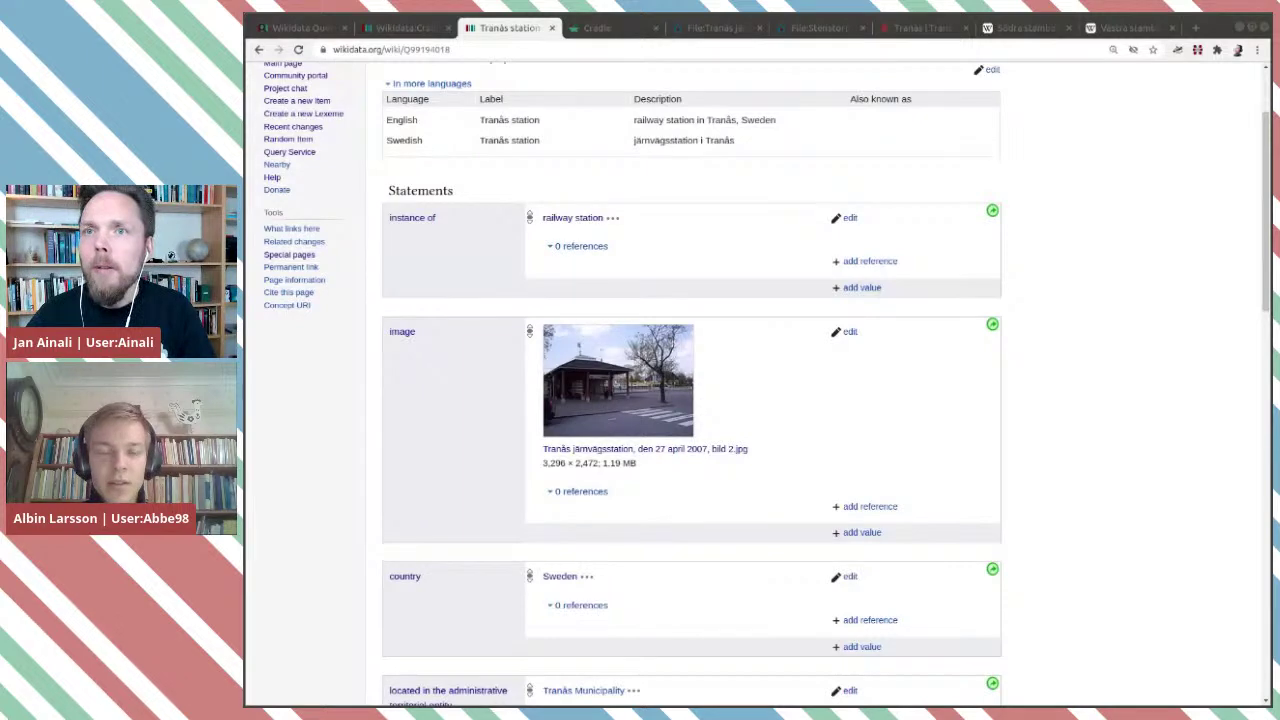
left_click(1195, 28)
type("https://www.dinstation.se/tranas-station/")
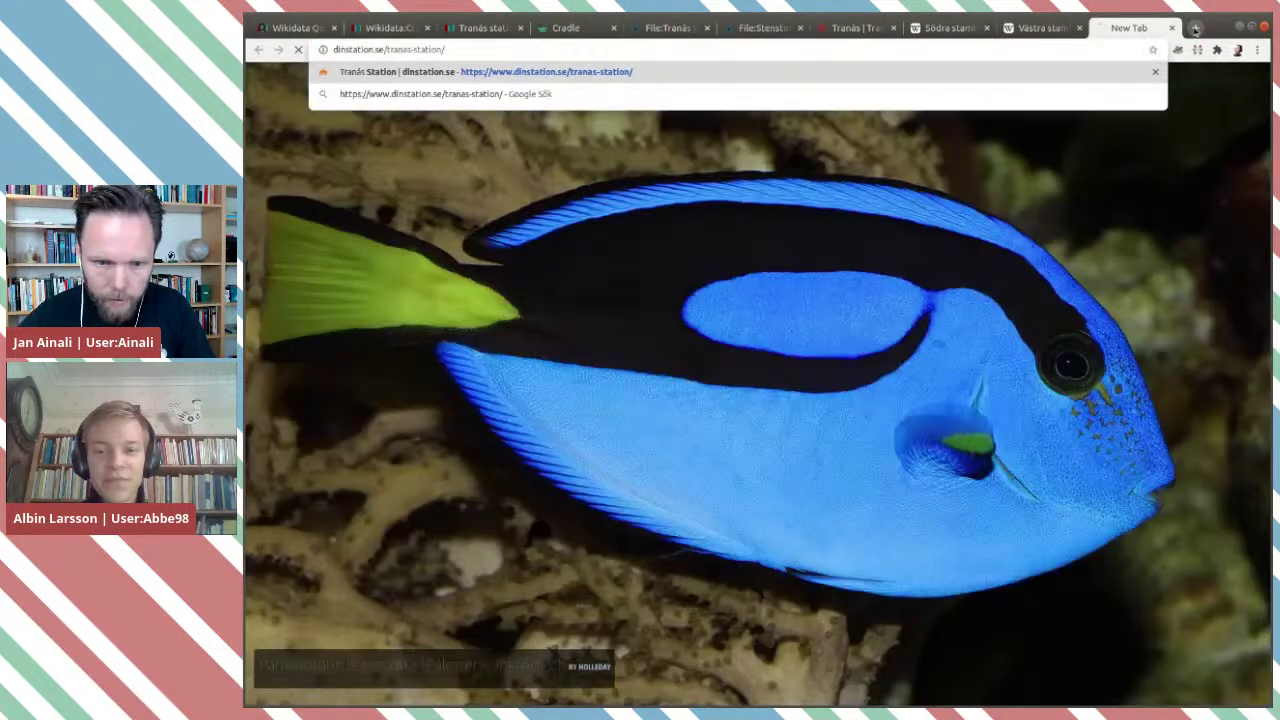
key("Return")
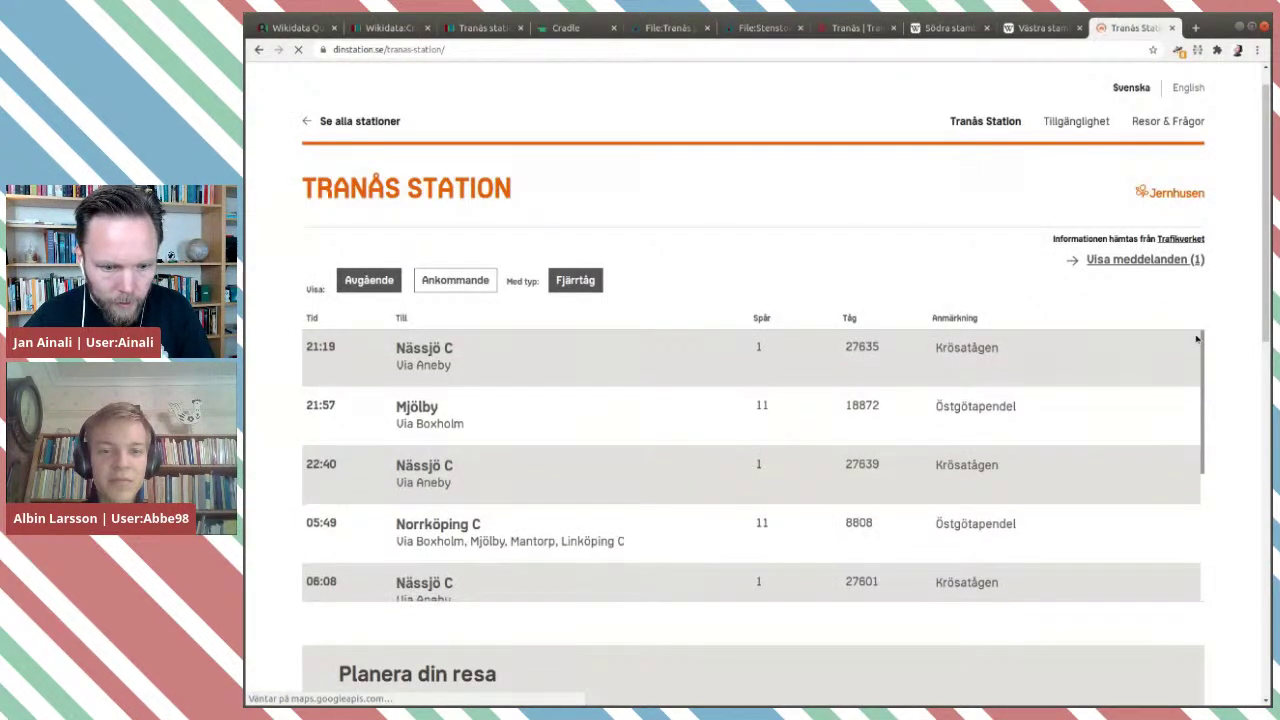
scroll(1199, 337, "down", 2)
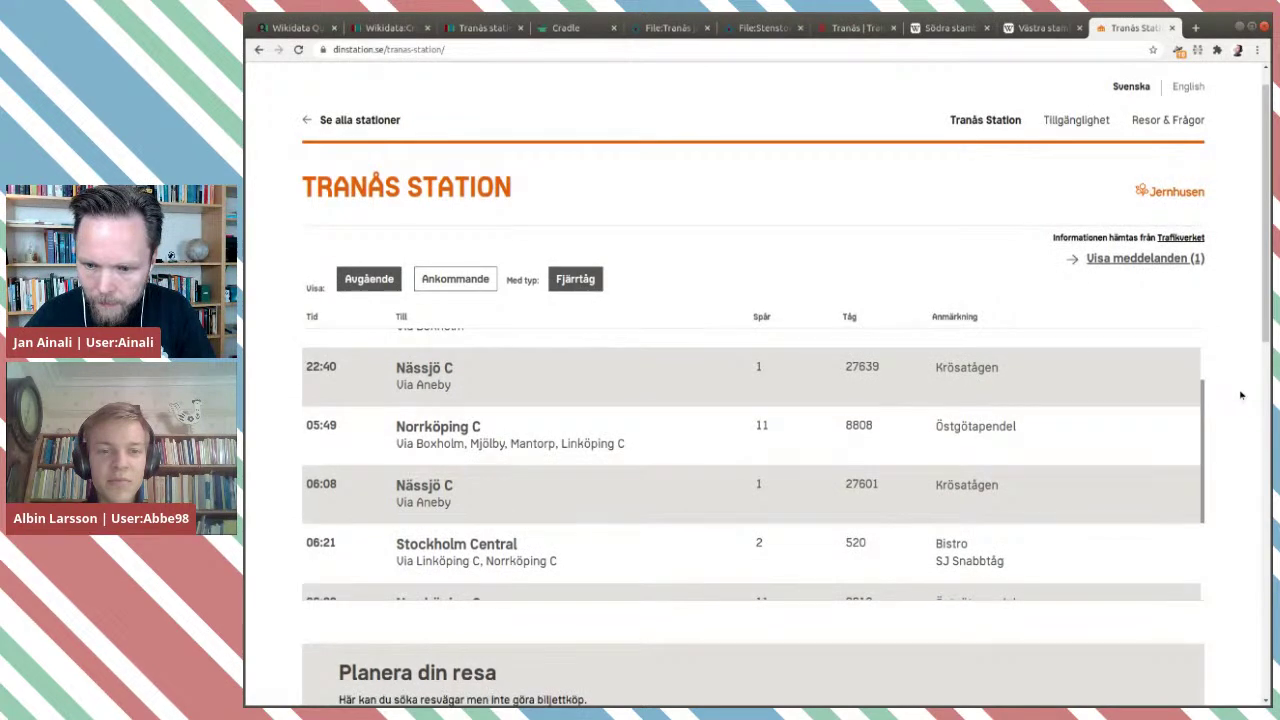
scroll(1238, 385, "down", 2)
scroll(1240, 397, "up", 3)
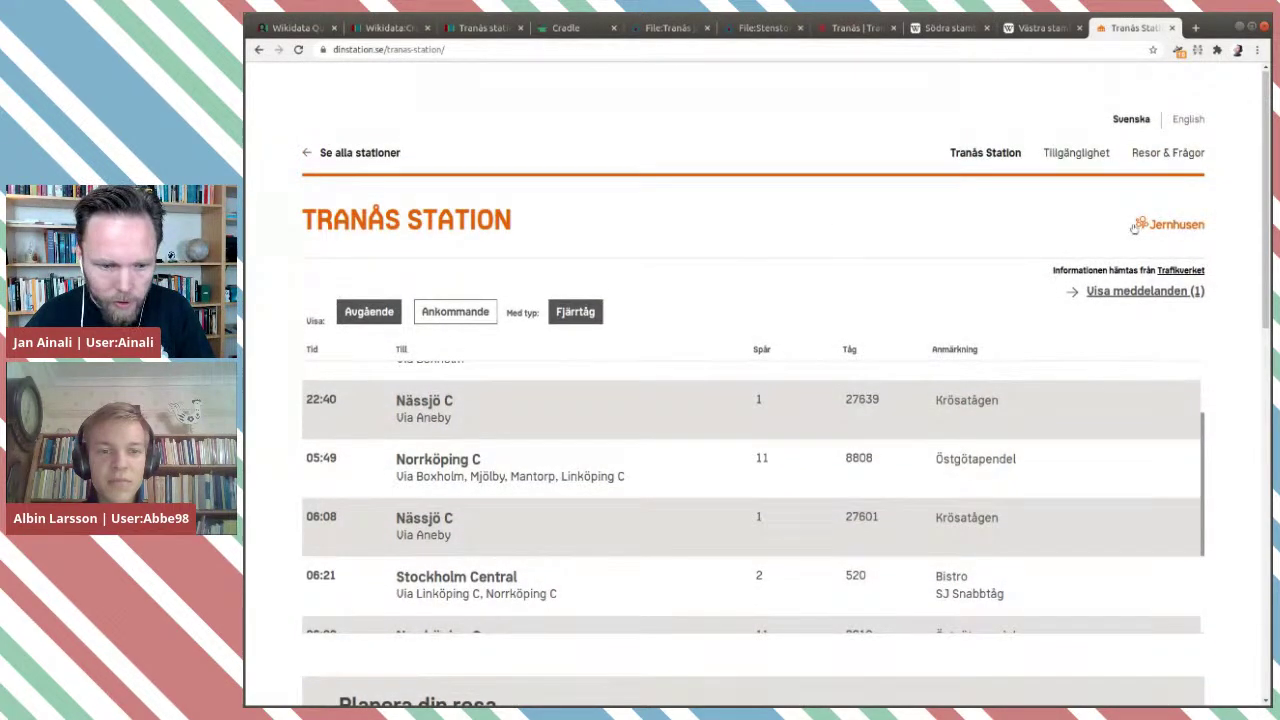
left_click(376, 51)
key("ctrl+c")
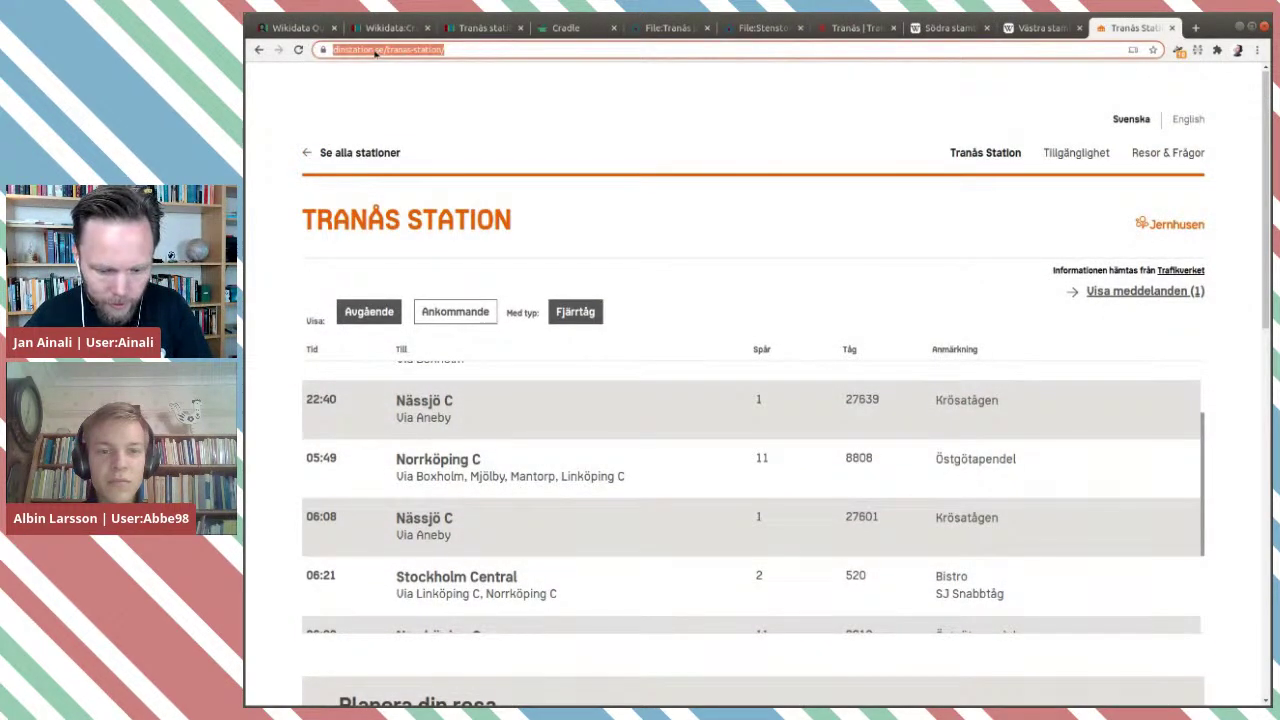
Return to the Tranås station item and add a reference URL with the copied address to the operator statement Jernhusen.
left_click(470, 29)
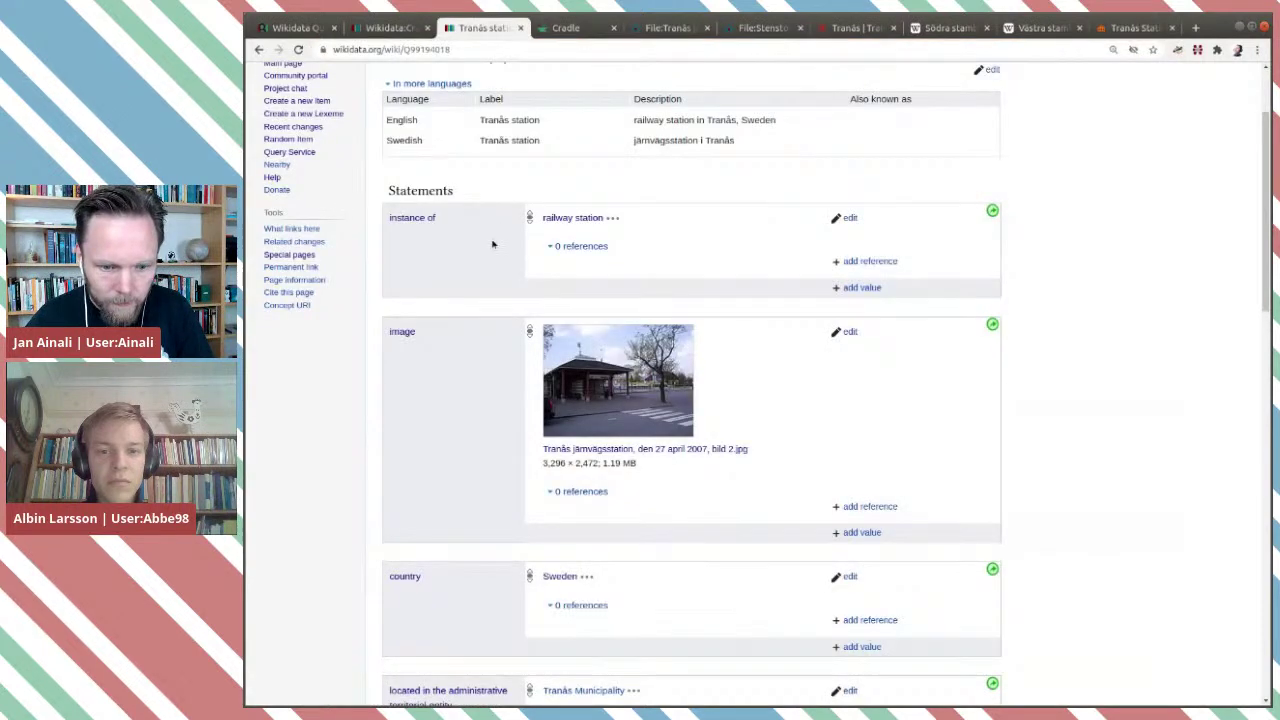
scroll(492, 244, "down", 10)
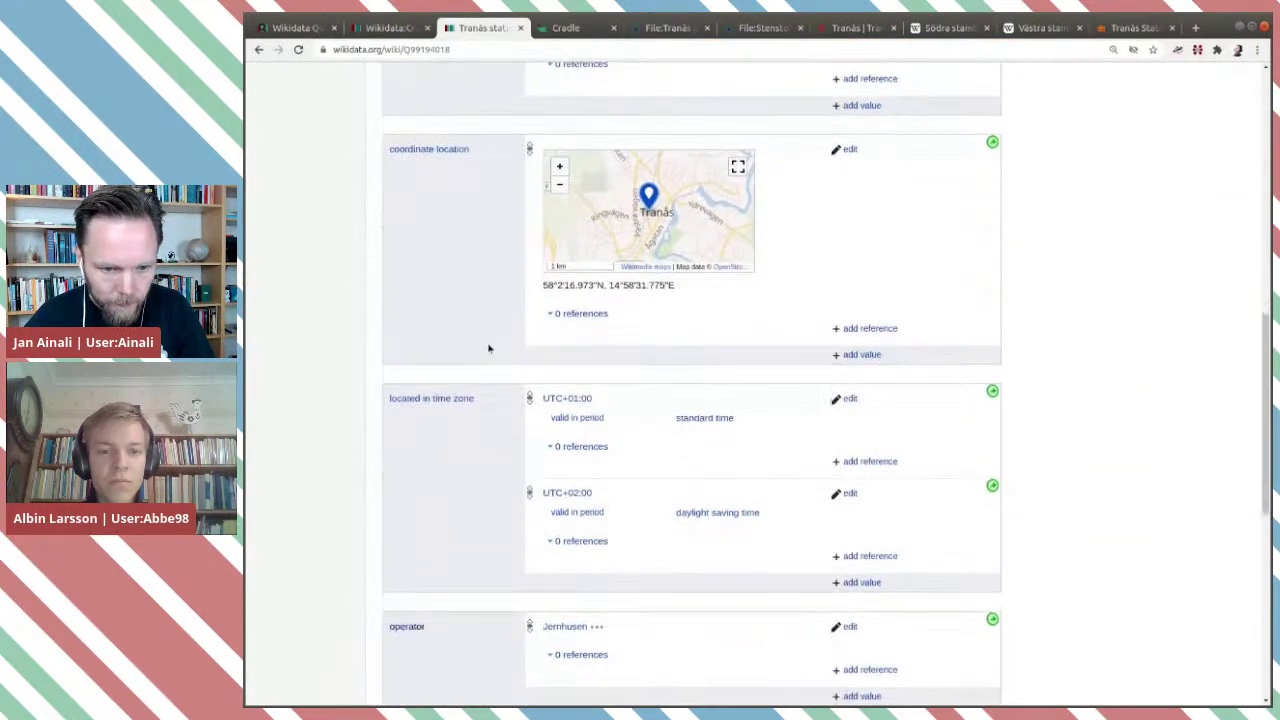
scroll(498, 375, "down", 5)
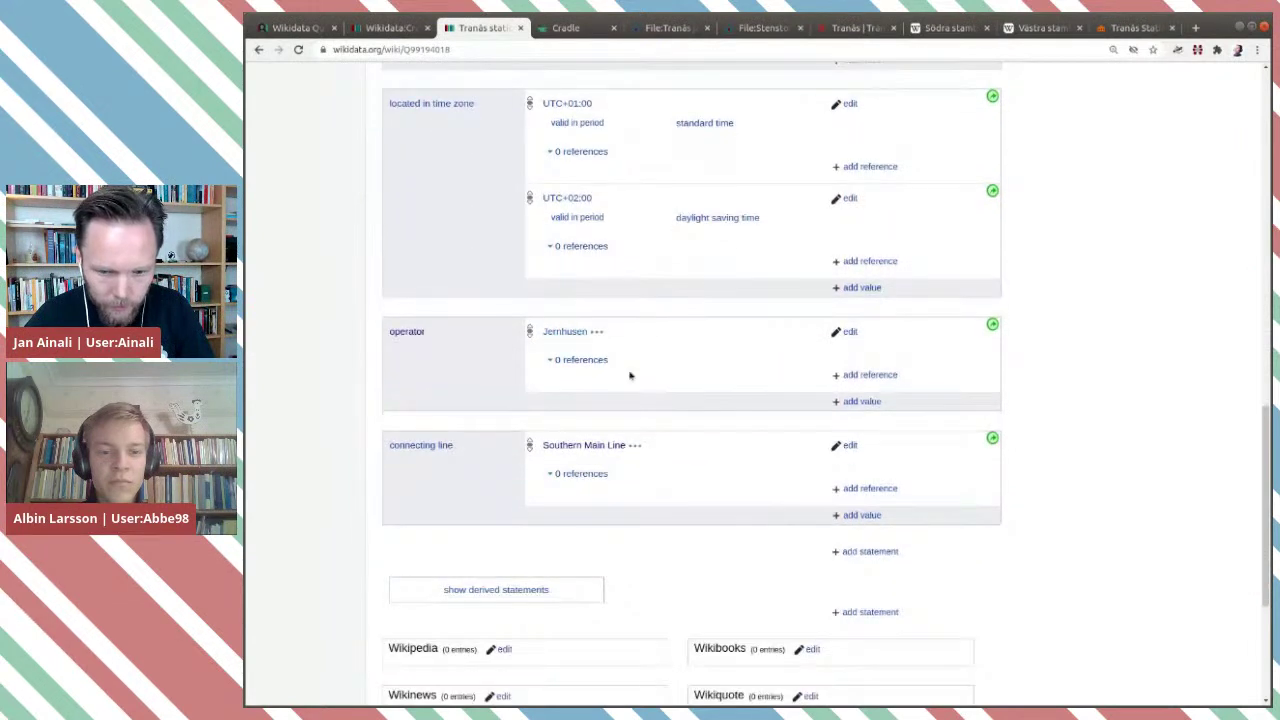
left_click(866, 375)
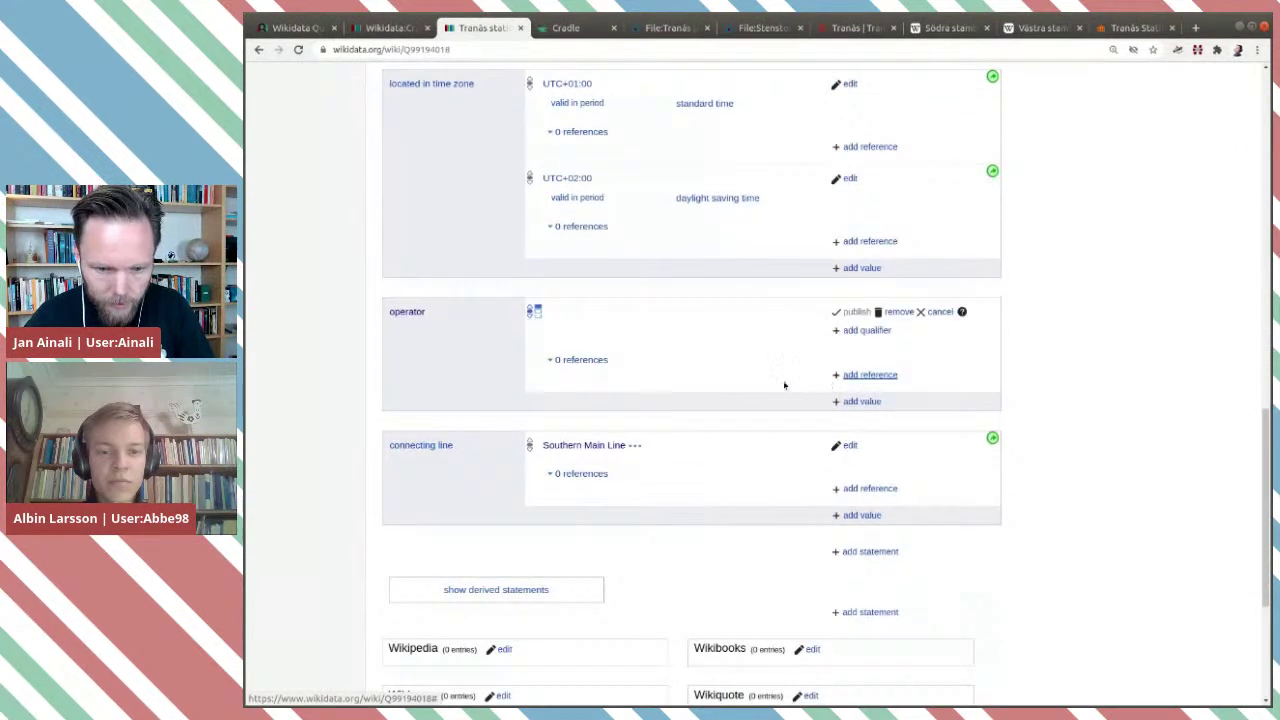
type("ref")
left_click(729, 410)
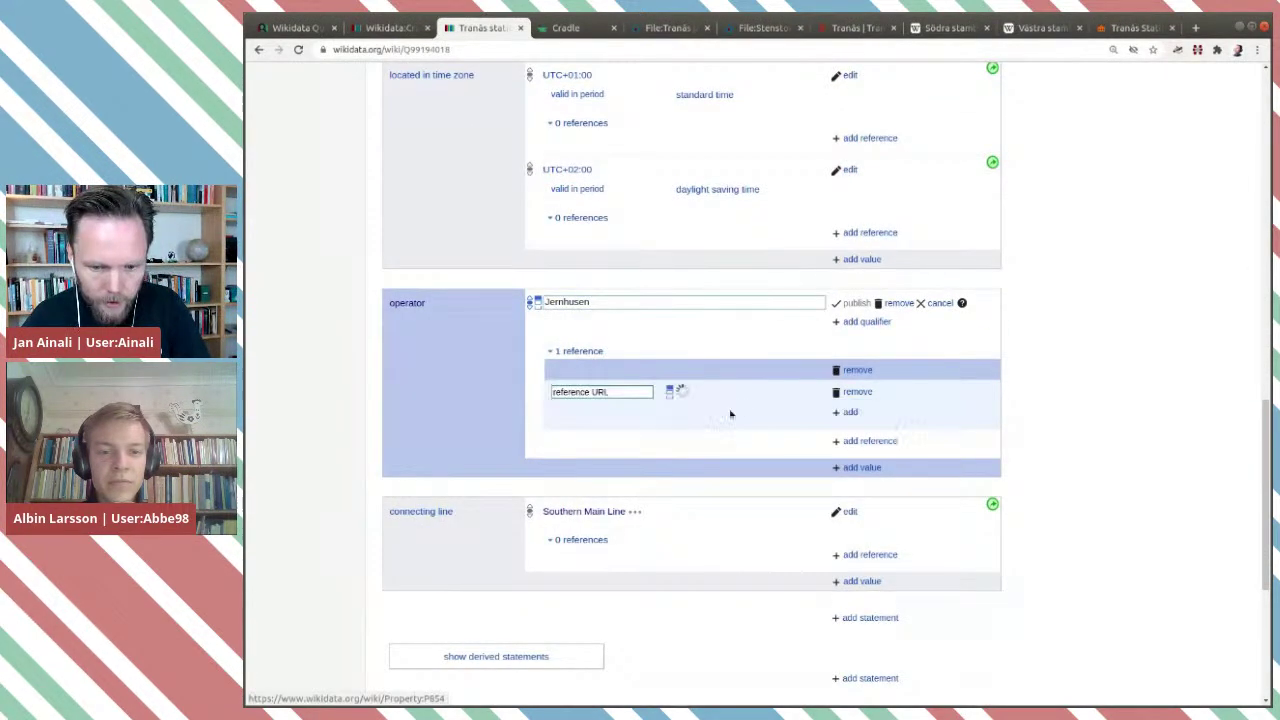
key("ctrl+v")
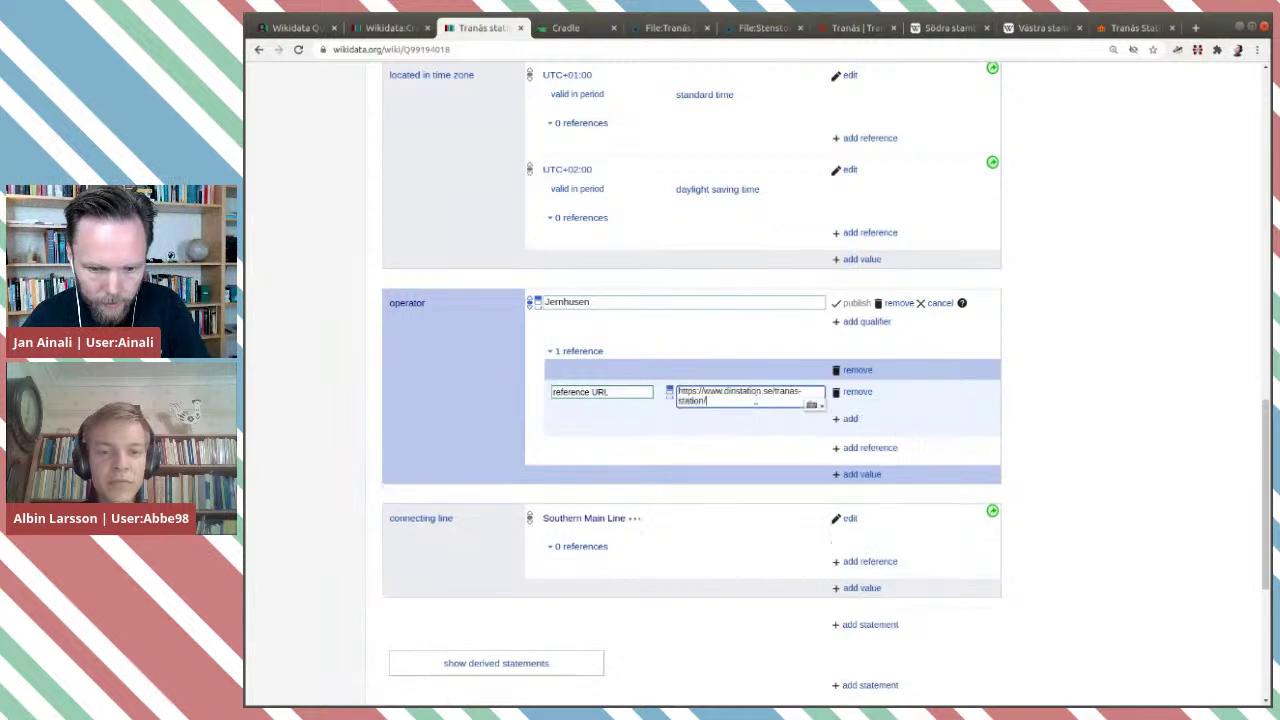
Add the property retrieved with the date 2020-09-10 to the Jernhusen reference and publish the statement.
left_click(849, 411)
type("ref")
type("retr")
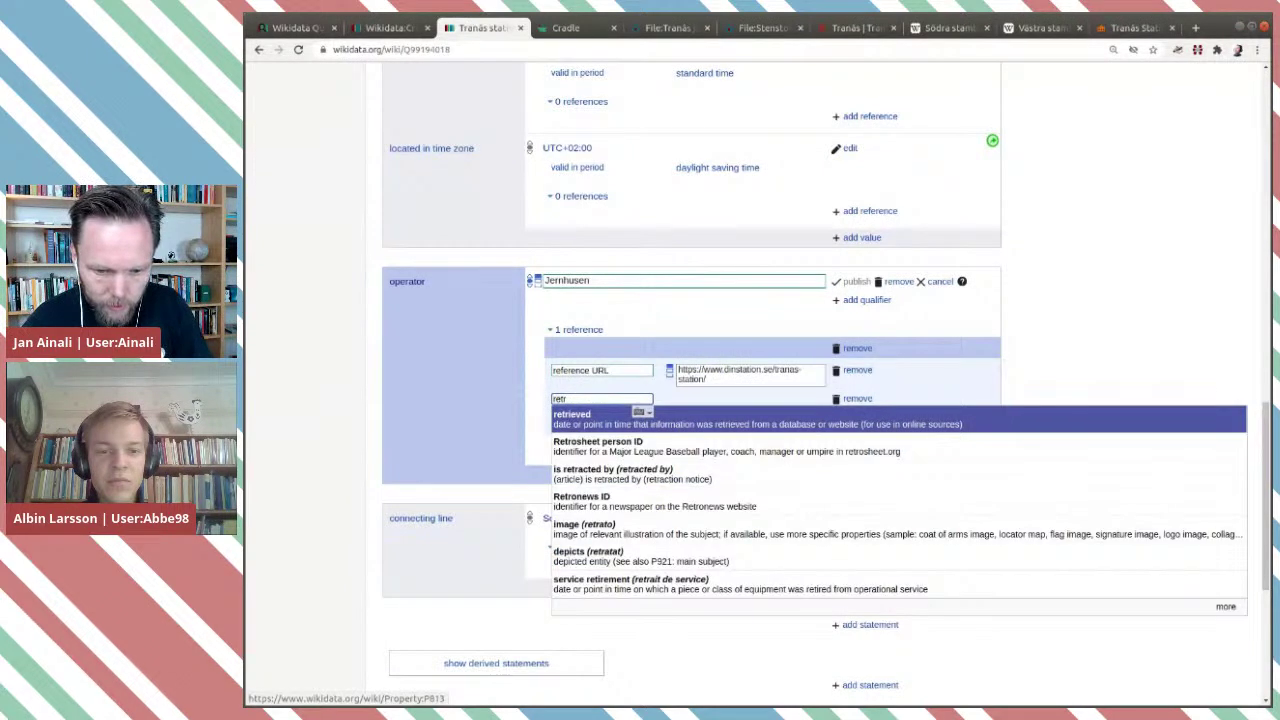
left_click(758, 424)
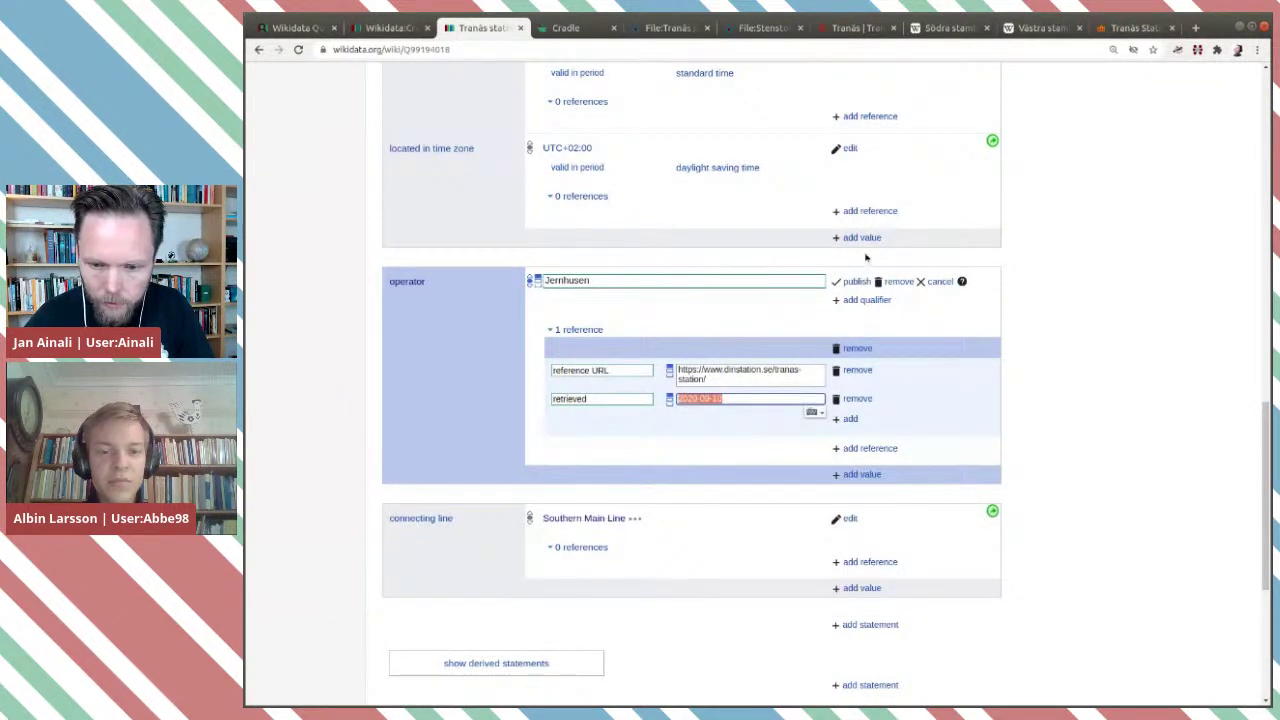
left_click(852, 281)
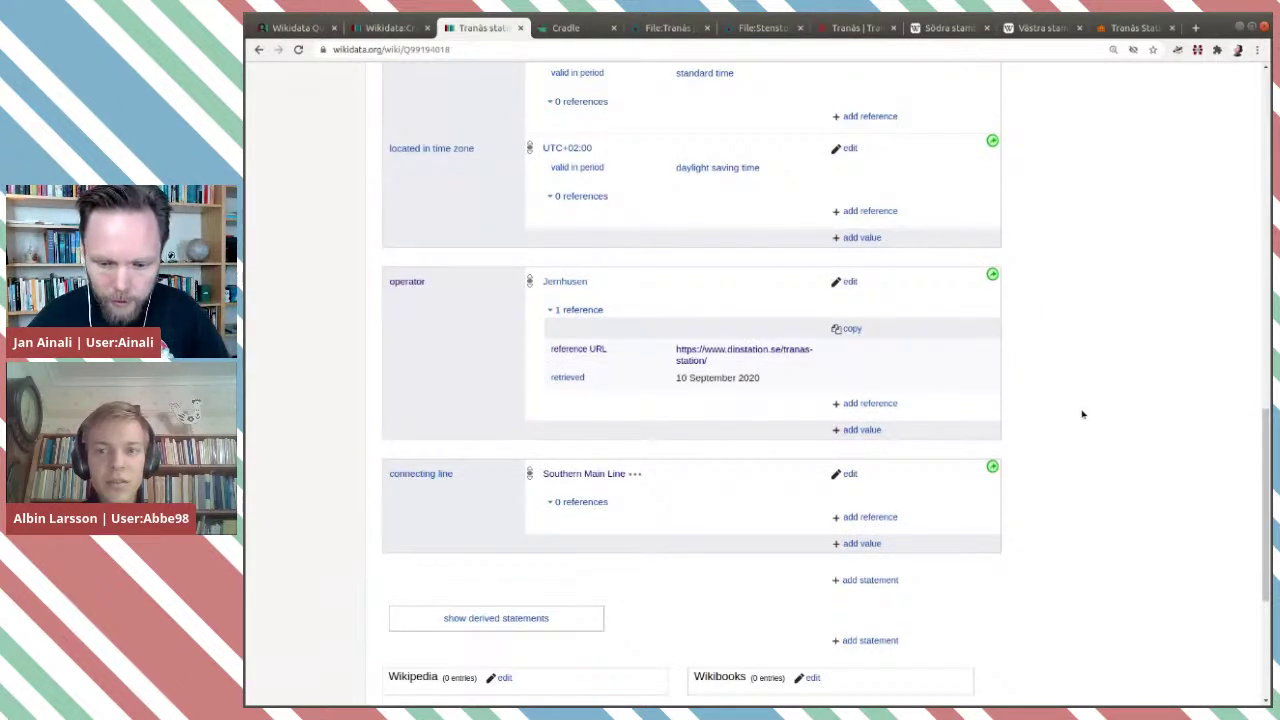
Start a new statement on the Tranås station item with the property adjacent station.
scroll(1082, 414, "down", 3)
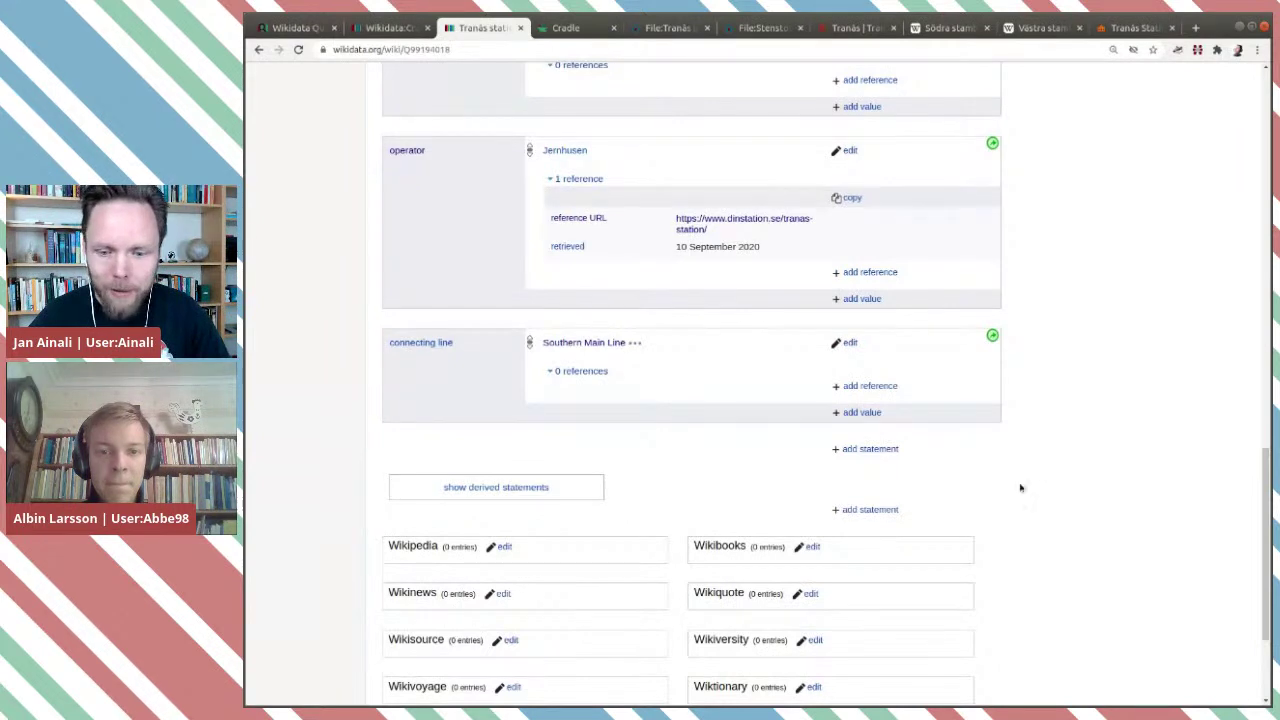
left_click(873, 450)
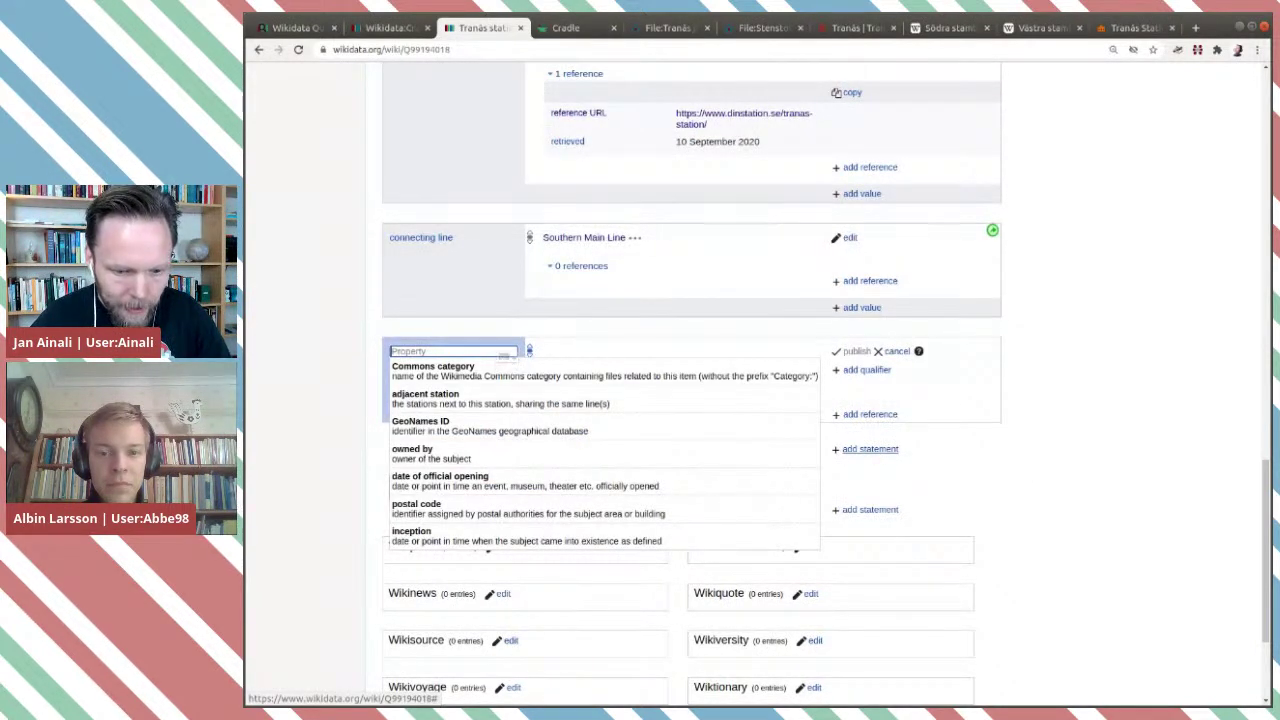
left_click(711, 402)
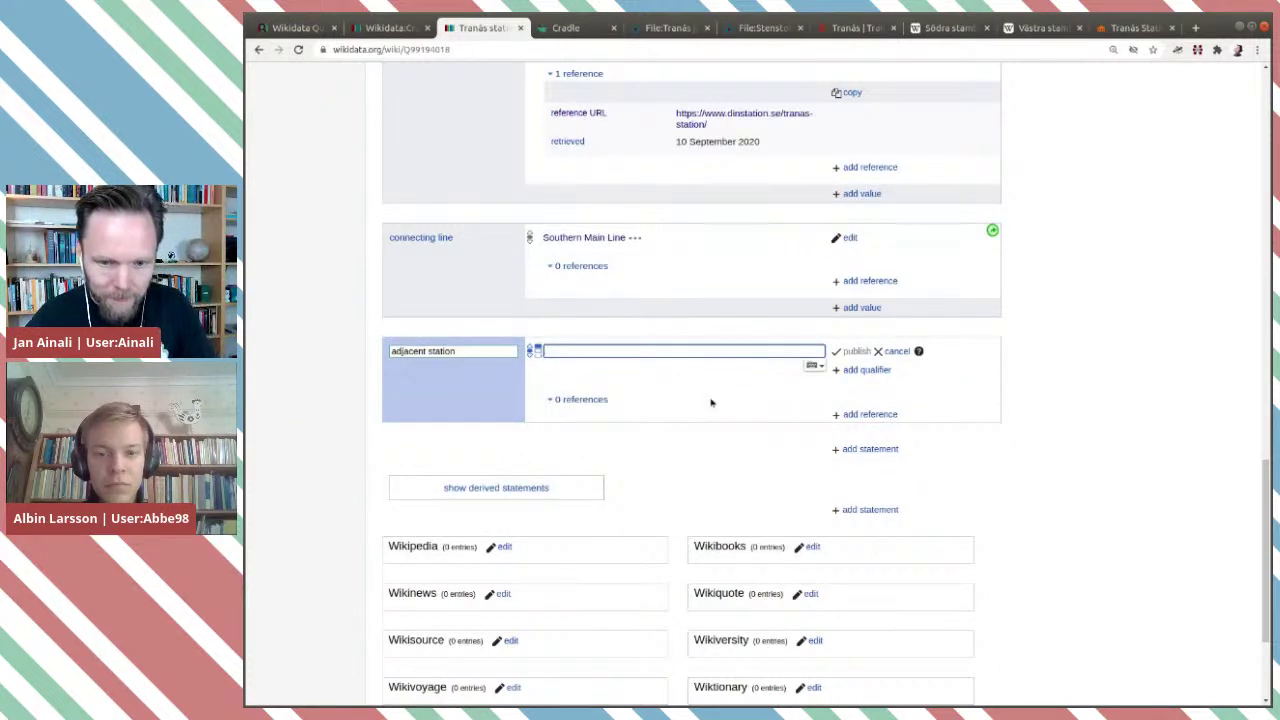
Expand the list of stations along Södra stambanan in its Swedish Wikipedia article and look up the stations next to Tranås.
left_click(945, 28)
scroll(716, 380, "down", 12)
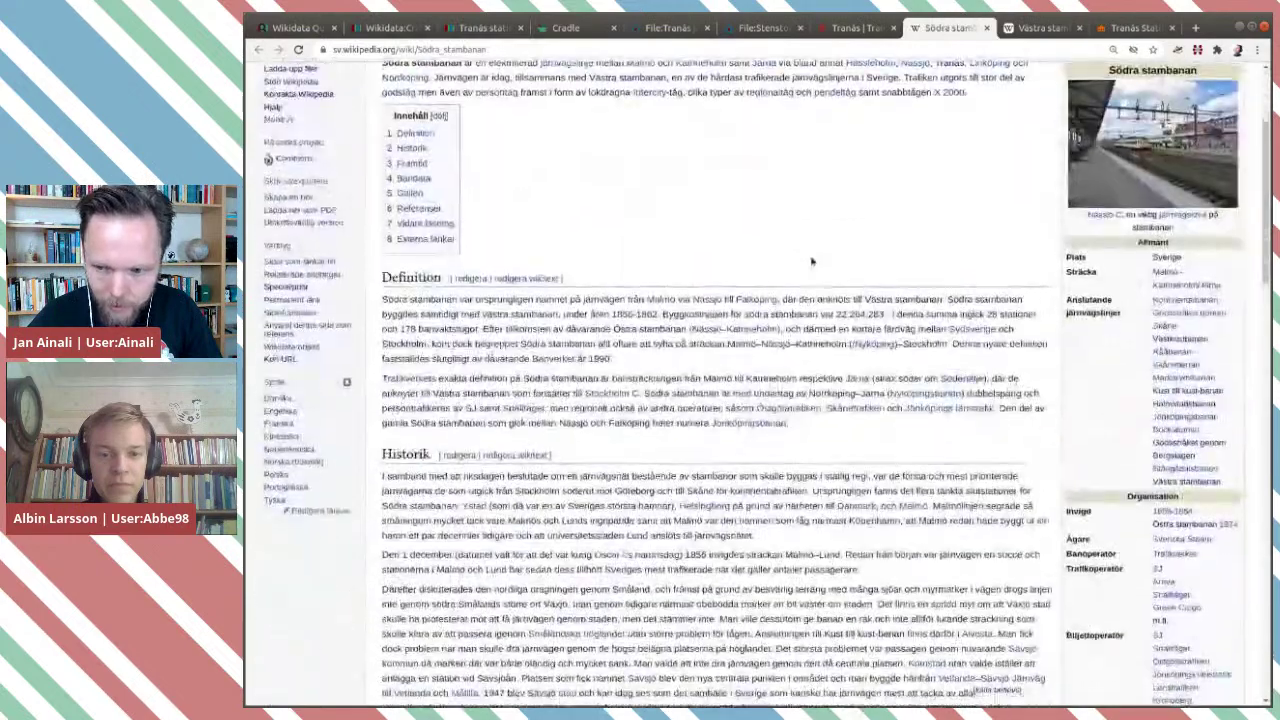
scroll(1100, 541, "down", 15)
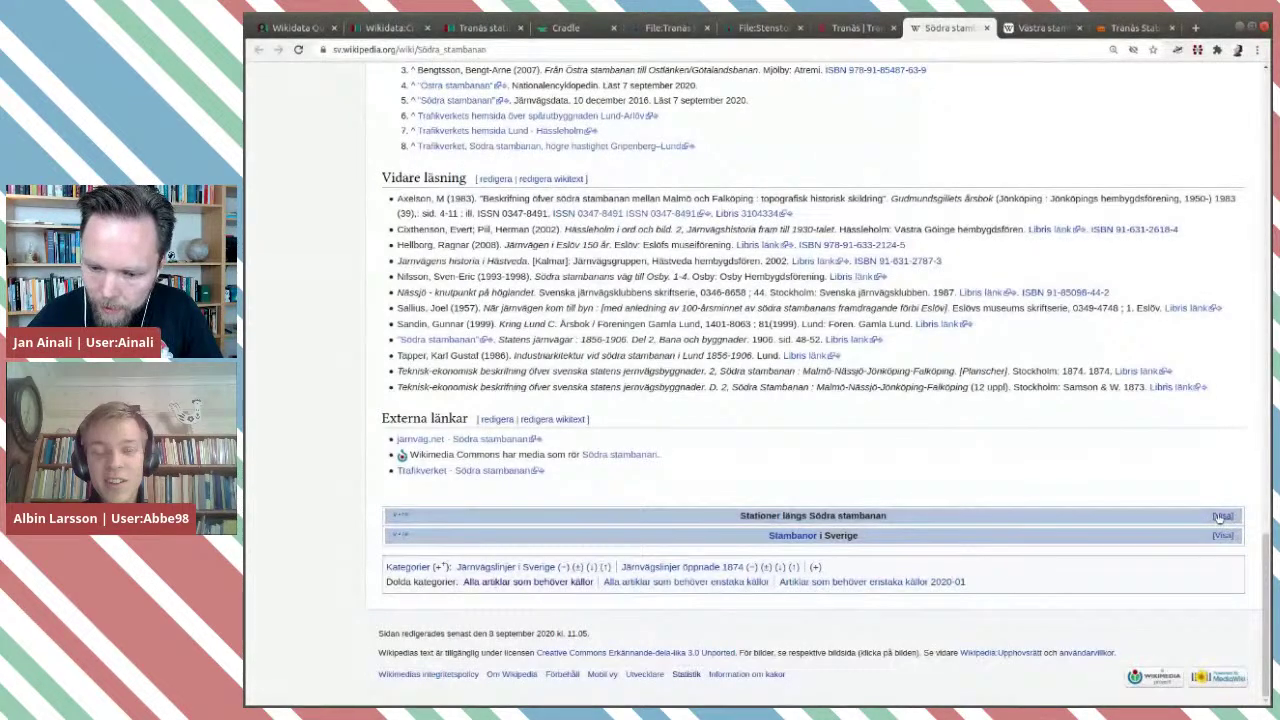
left_click(1221, 516)
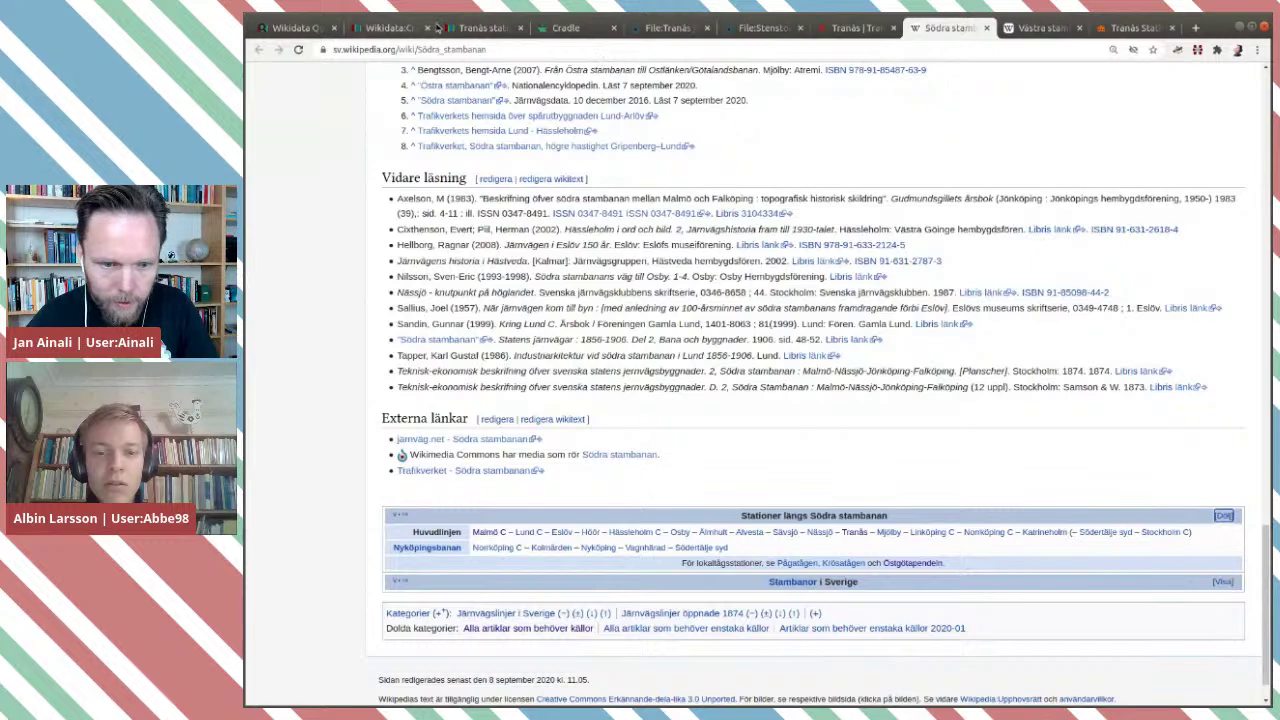
Return to the Tranås station item and set the adjacent station value to Nässjö järnvägsstation.
left_click(465, 28)
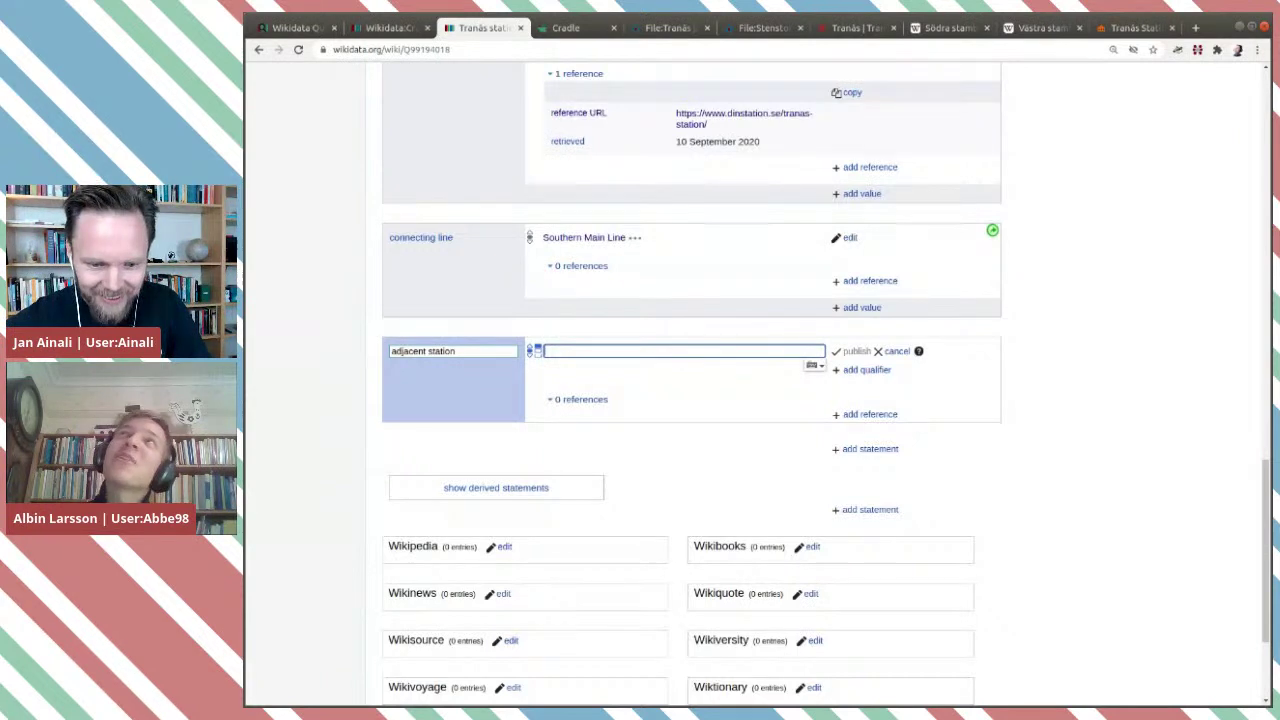
type("Nassj")
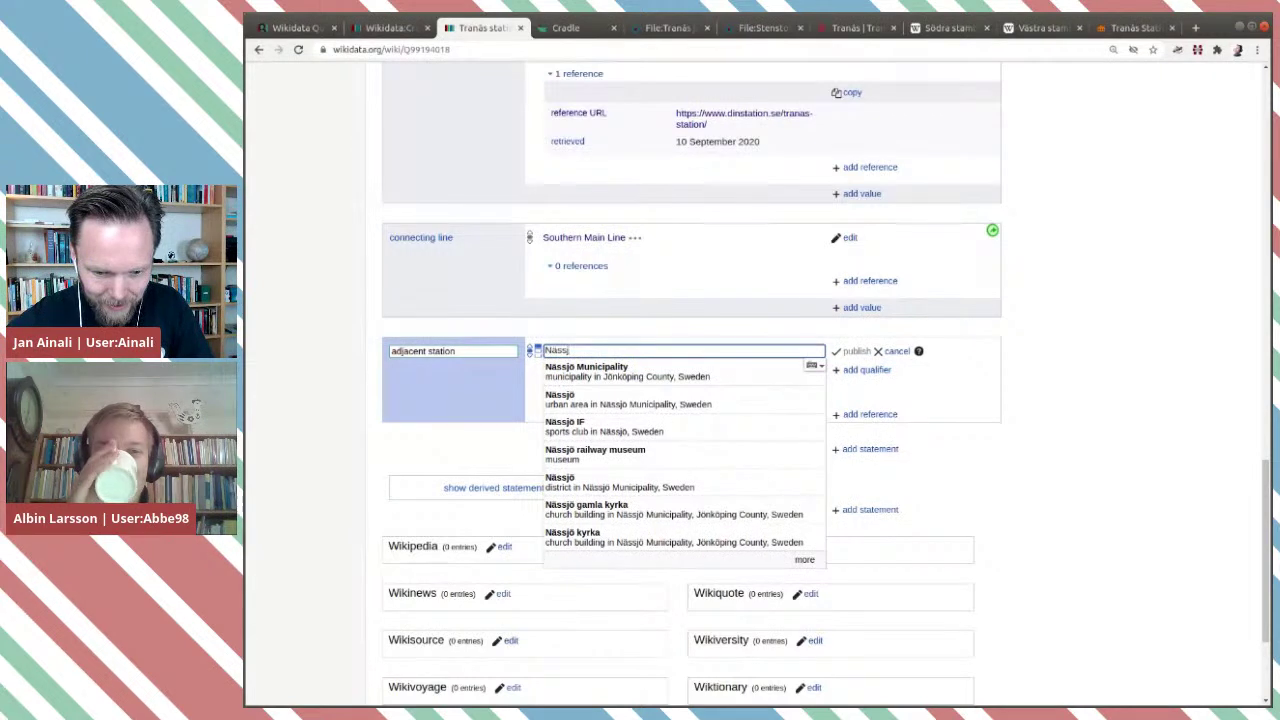
type("ö s")
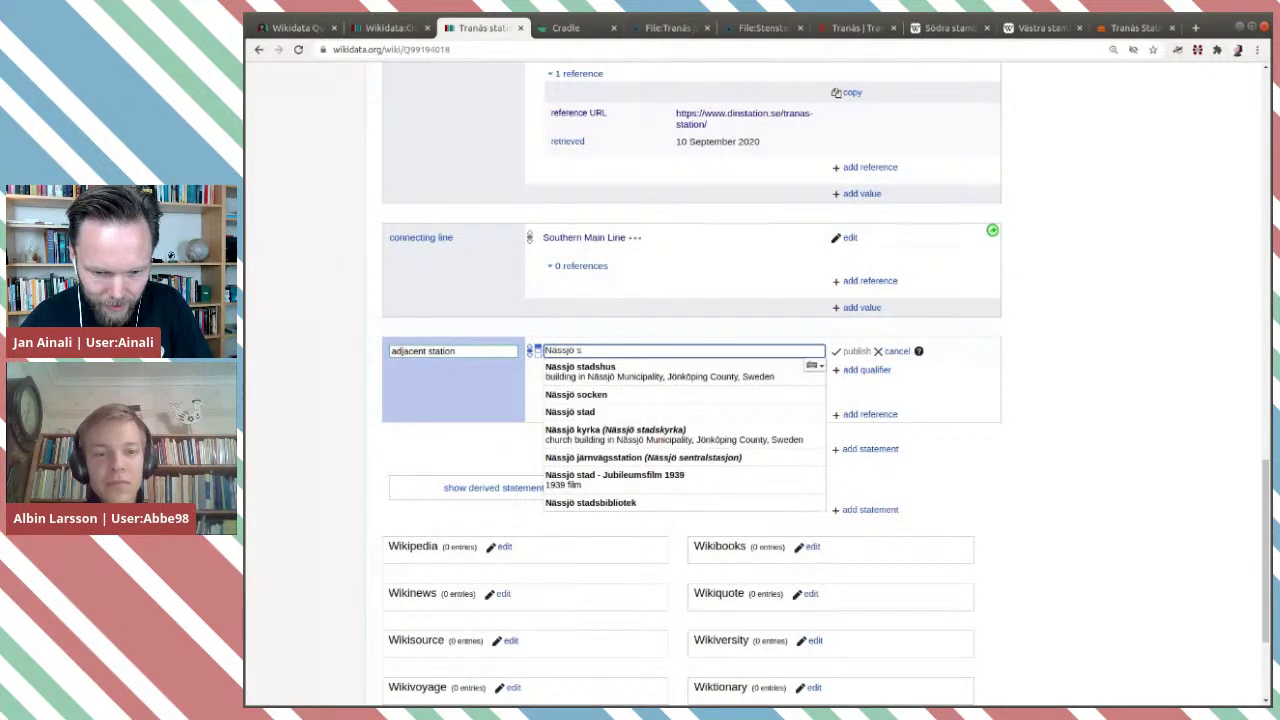
left_click(705, 462)
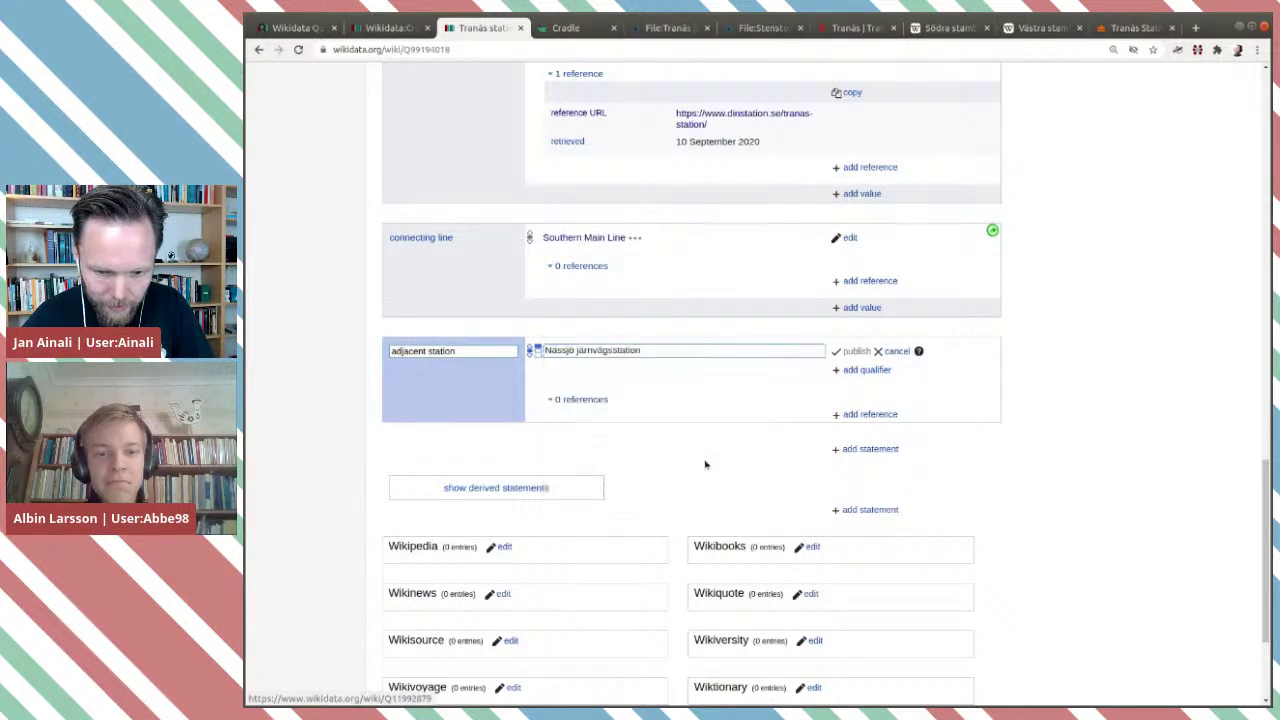
Add the qualifier connecting line with the value Southern Main Line to the Nässjö järnvägsstation adjacent station value.
left_click(878, 370)
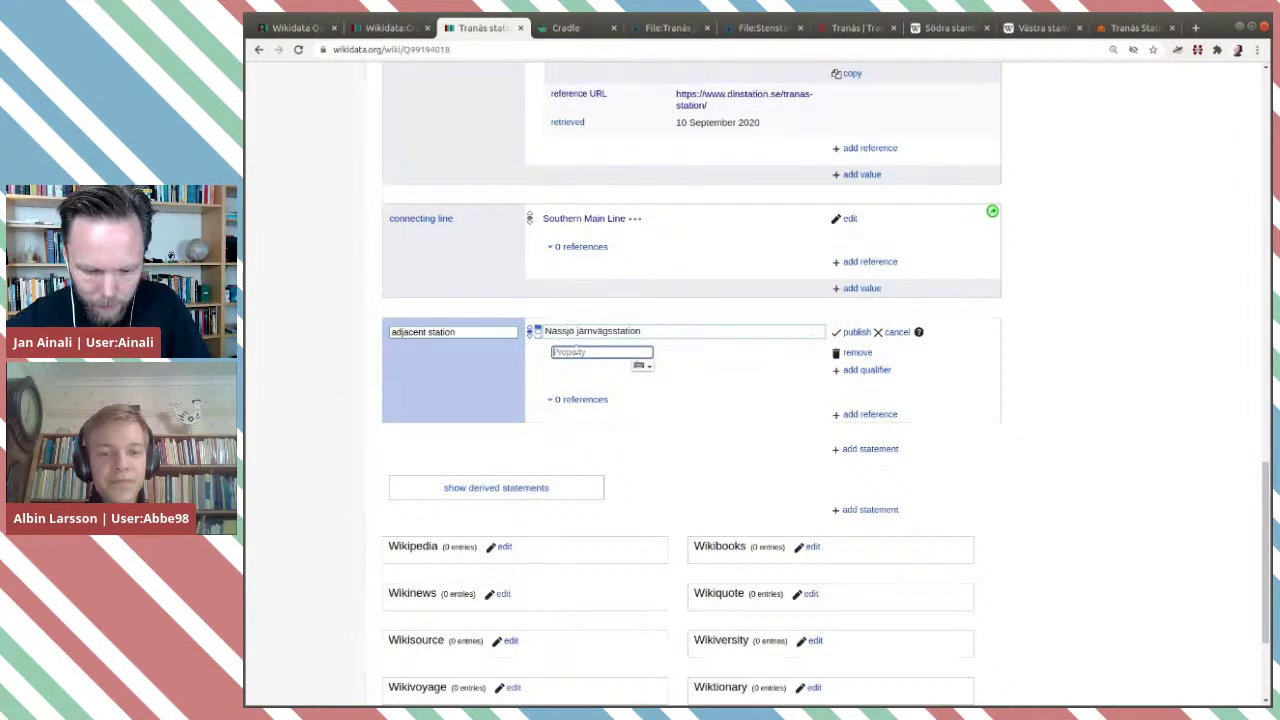
type("conn")
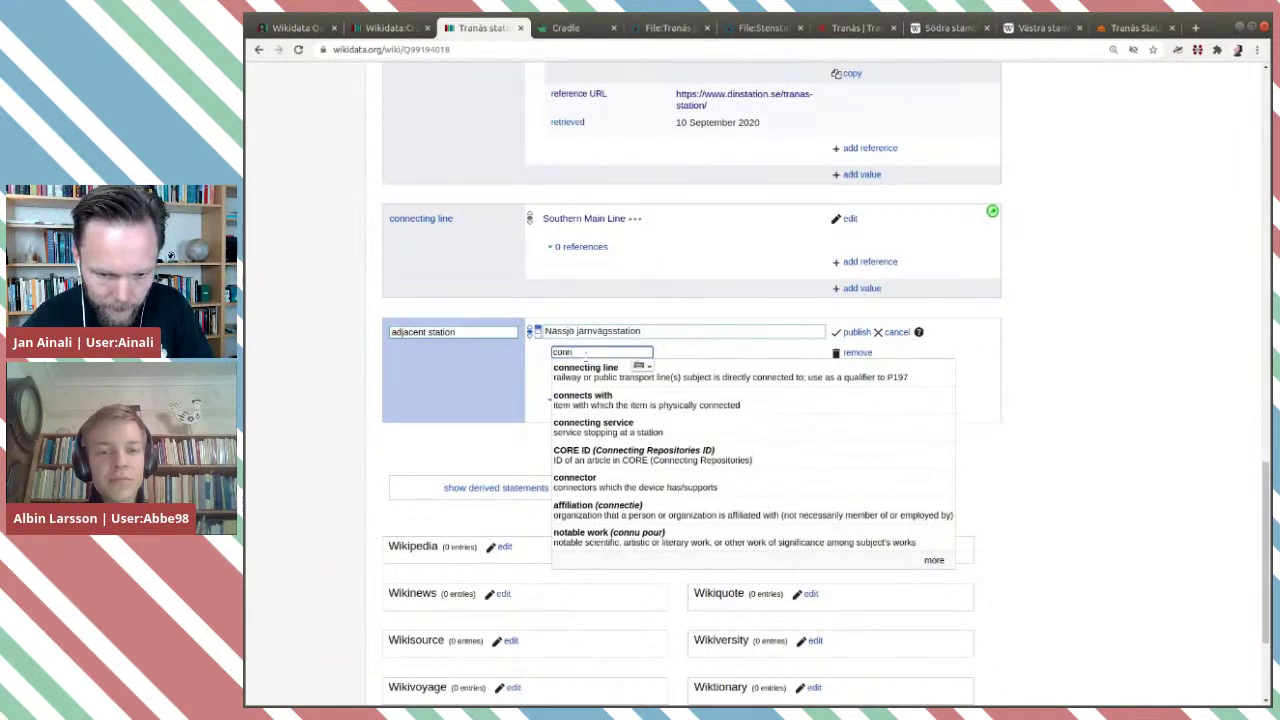
left_click(590, 366)
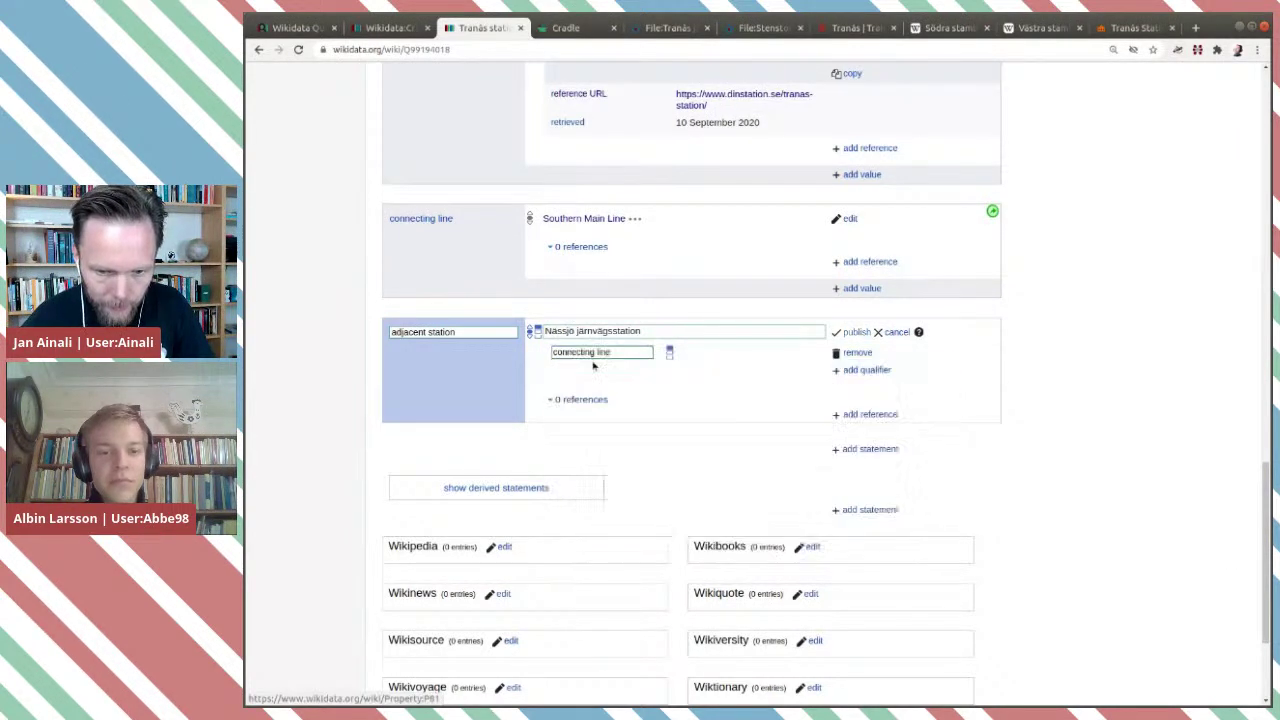
type("southern main")
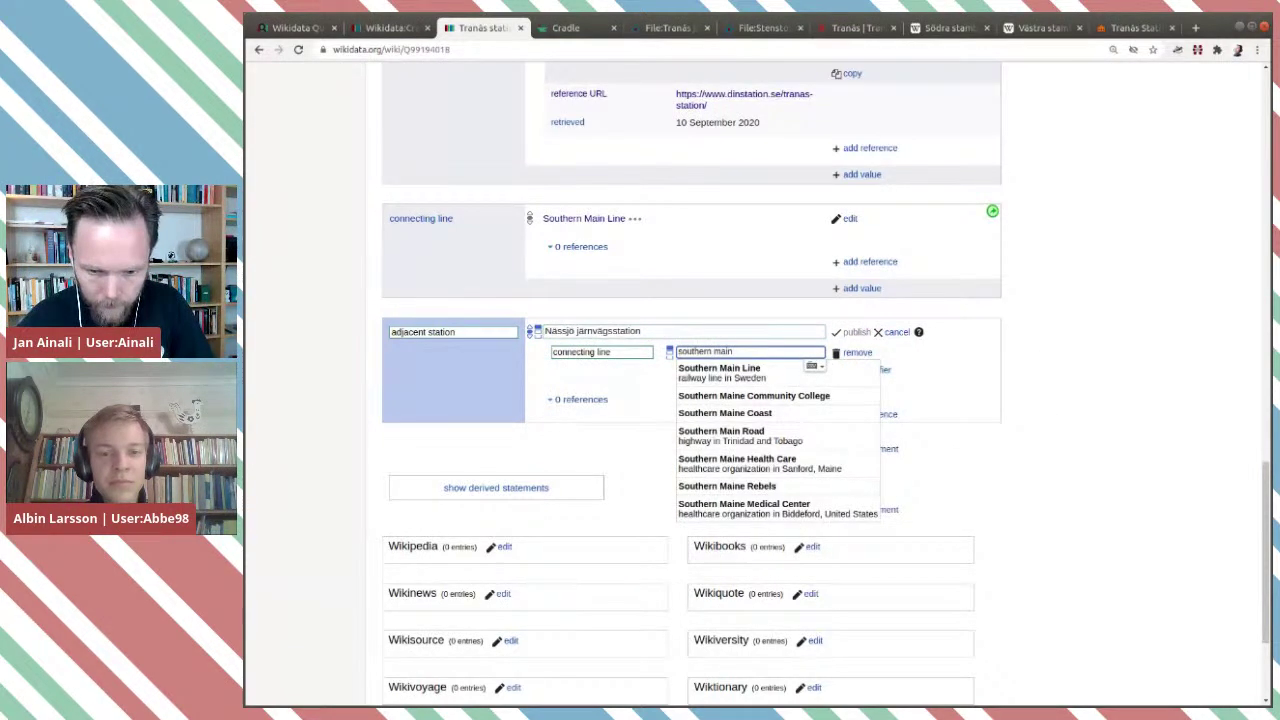
left_click(760, 373)
Add the qualifier towards with the value Malmö Central Station to the Nässjö entry and publish the statement.
left_click(866, 369)
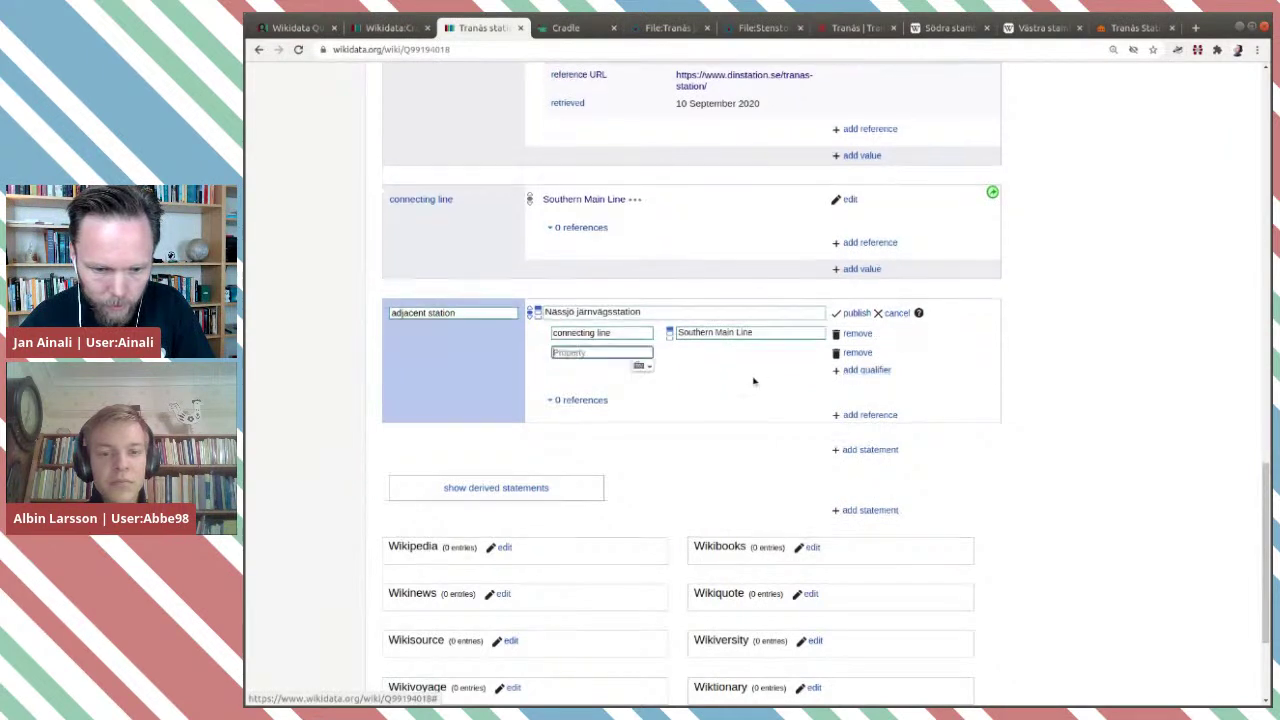
type("to")
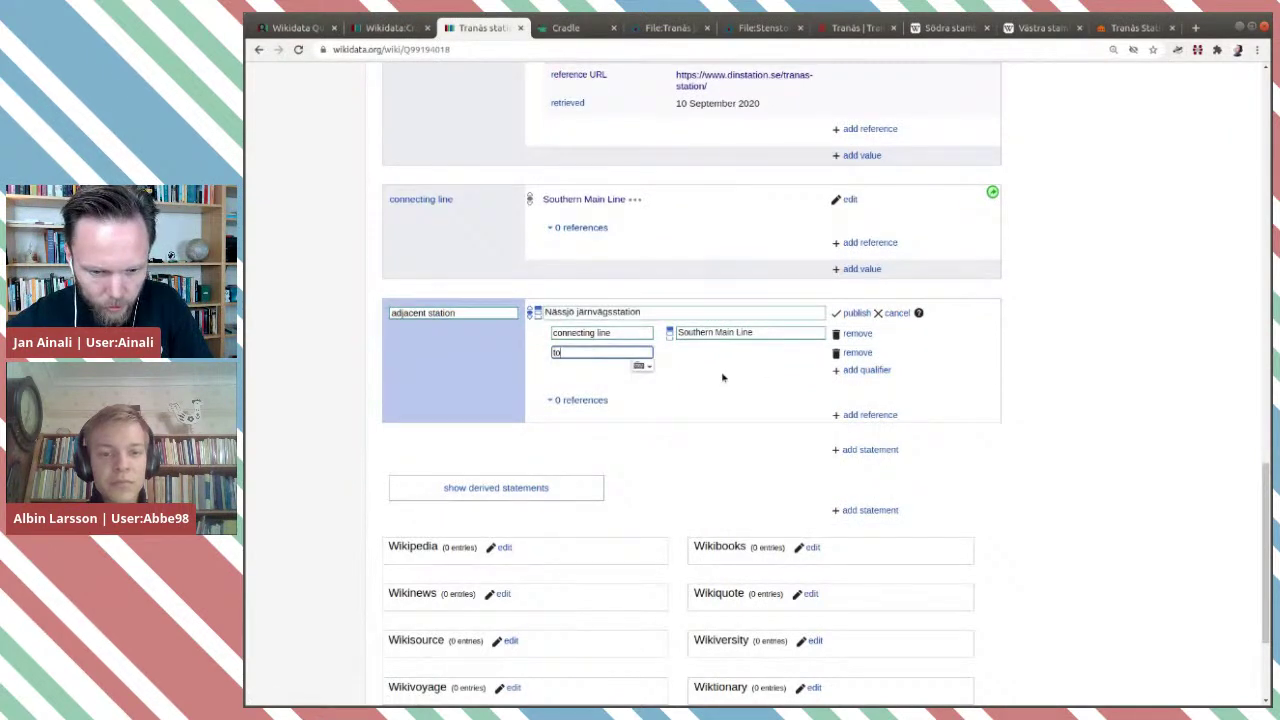
type("w")
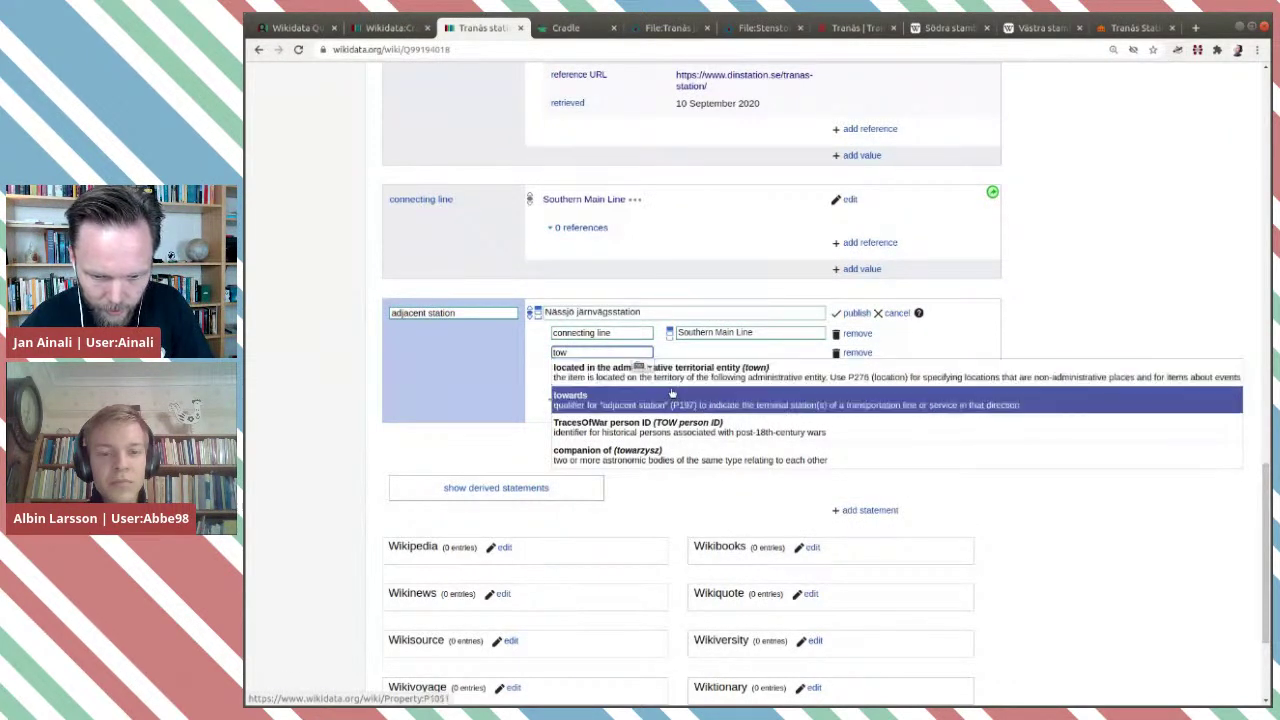
left_click(673, 396)
type("Malmo")
type("s")
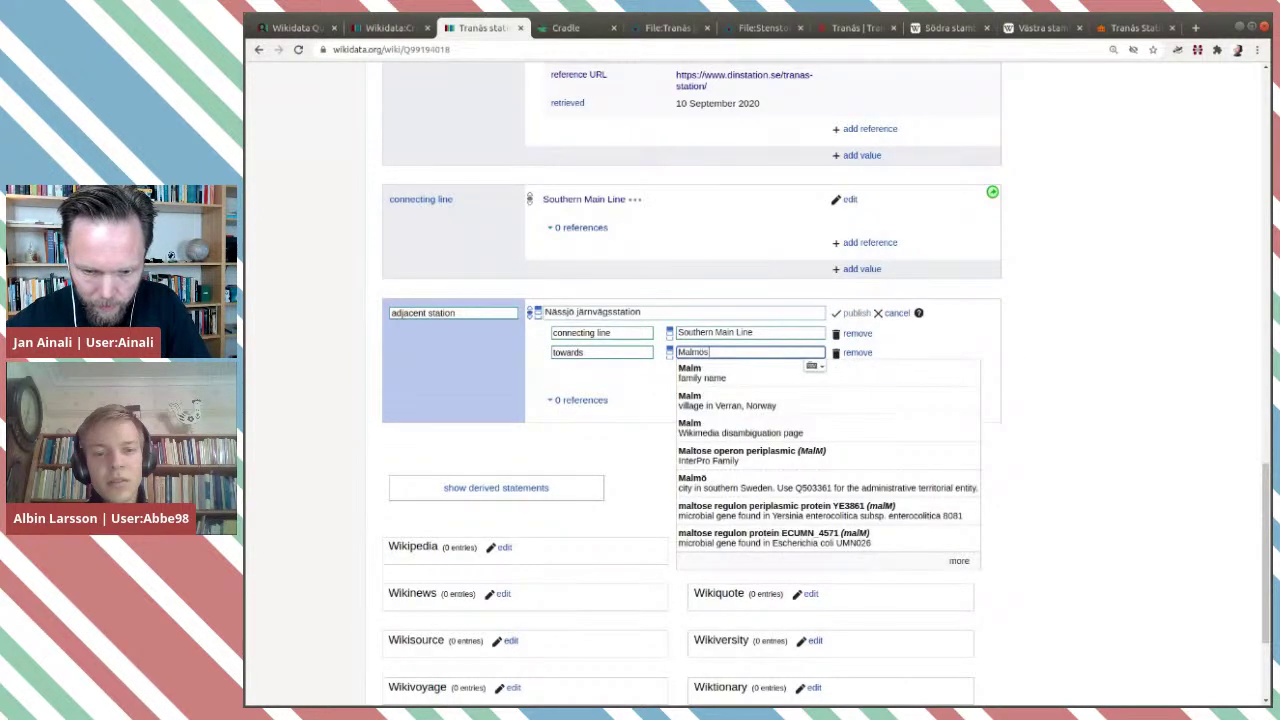
key("BackSpace")
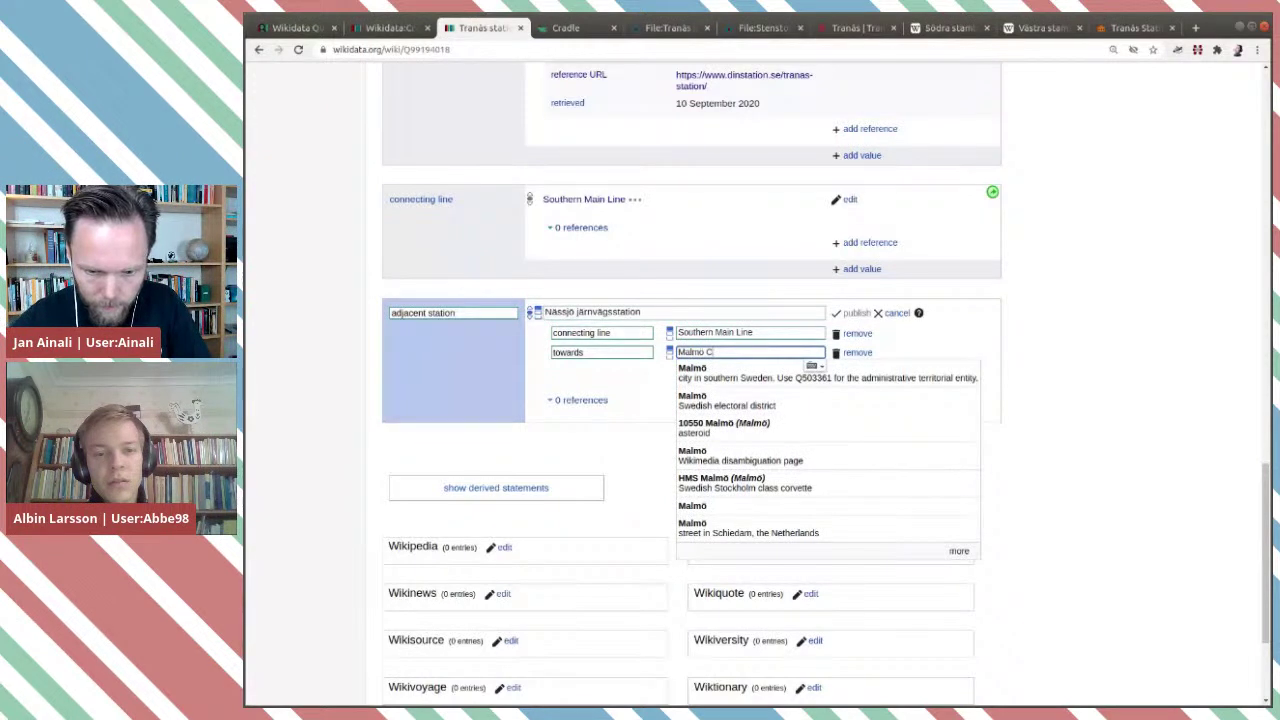
type("C")
left_click(720, 376)
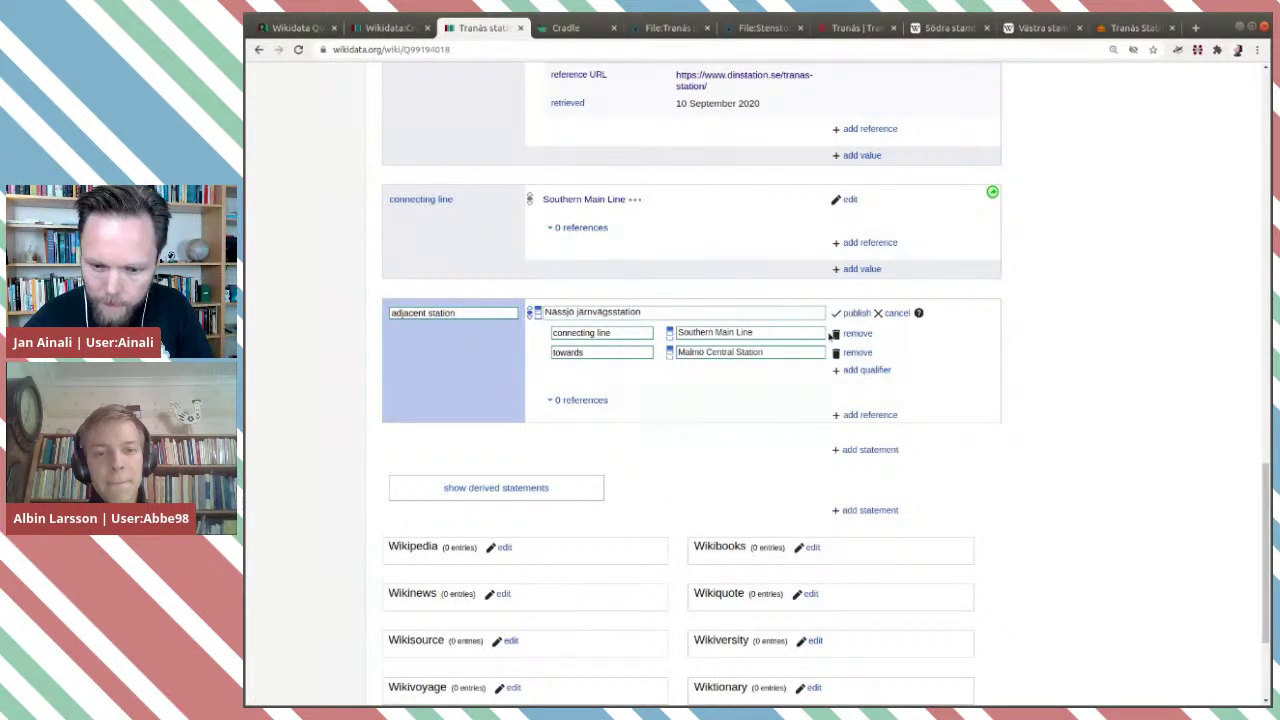
left_click(848, 315)
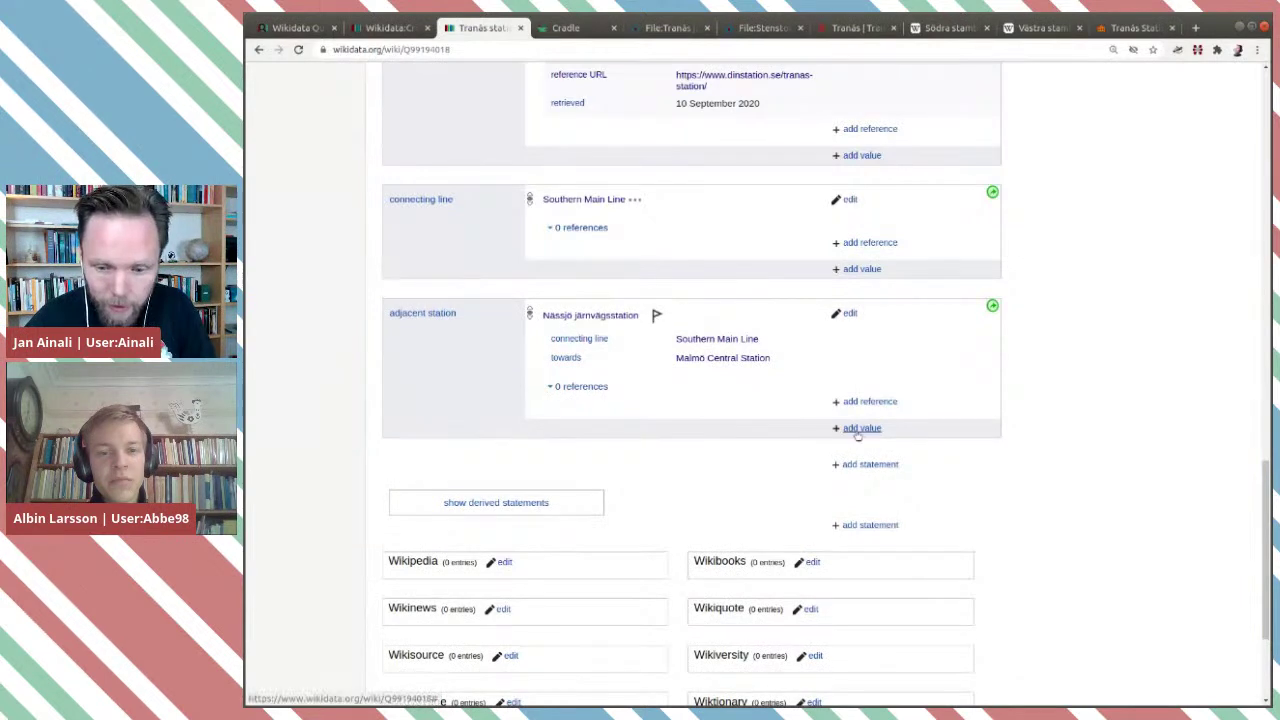
Add a second adjacent station value, Mjölby station, after checking the station list in the Södra stambanan article.
left_click(860, 428)
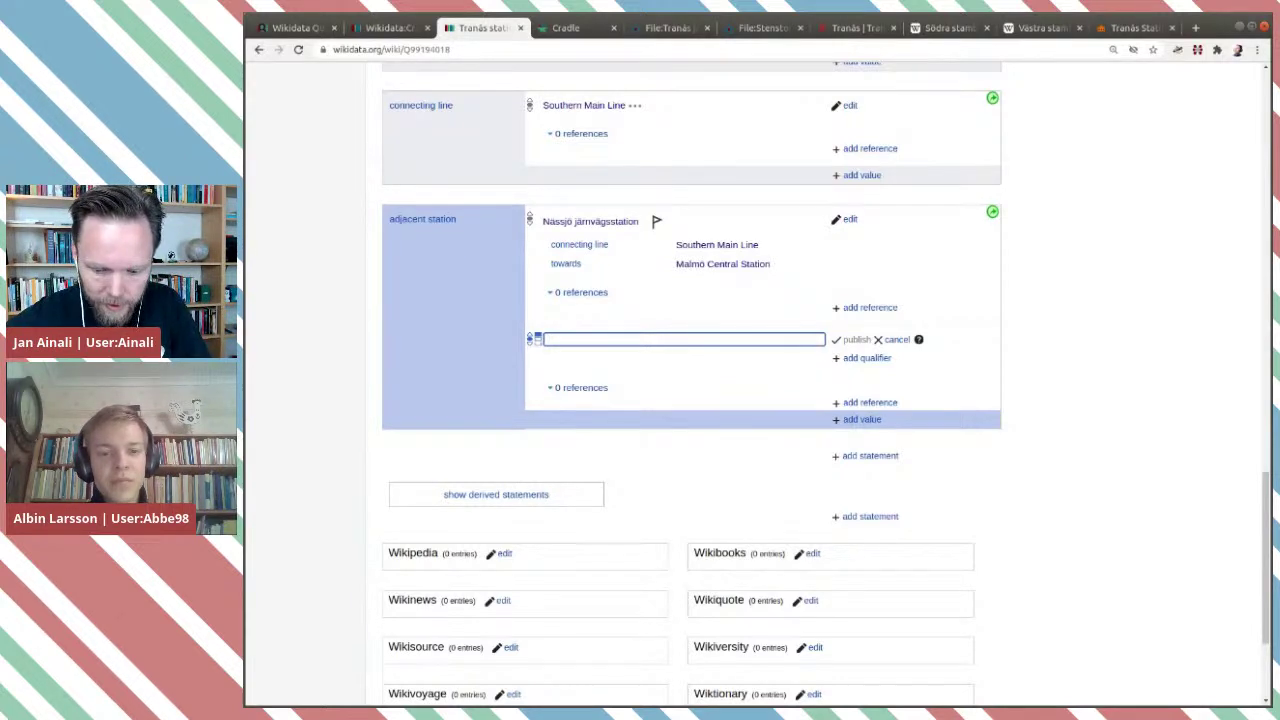
left_click(955, 29)
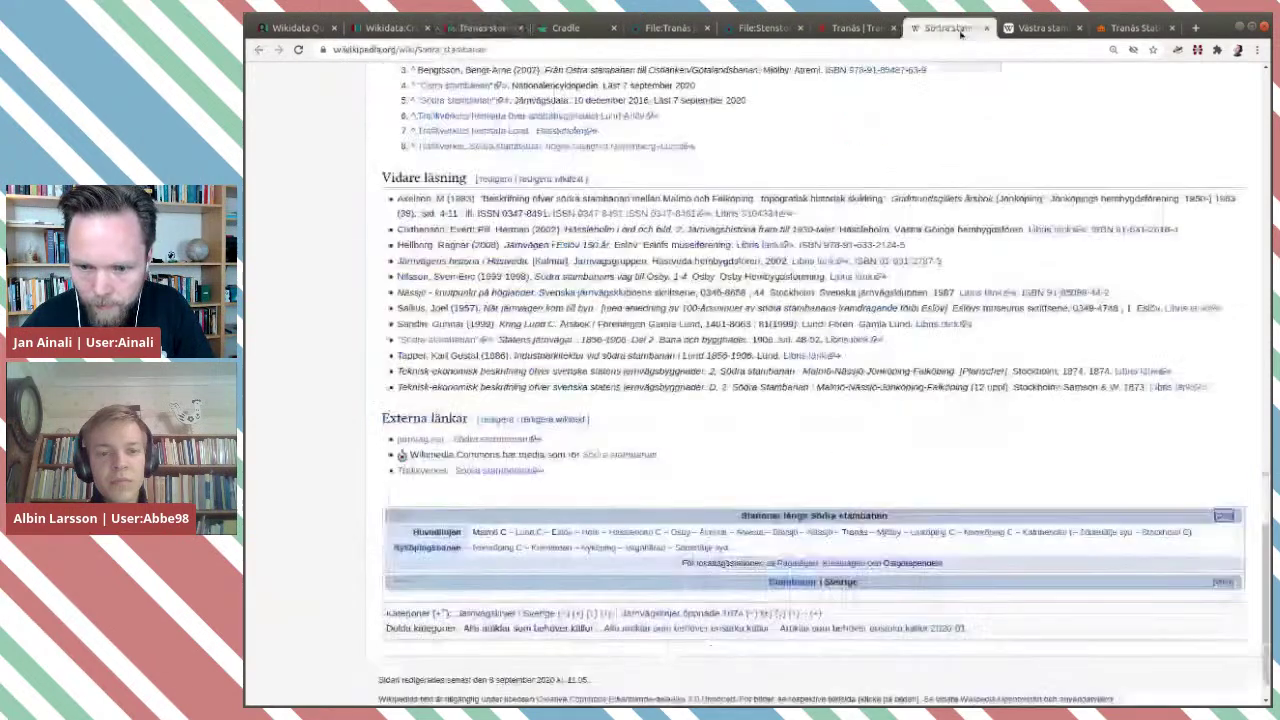
left_click(555, 28)
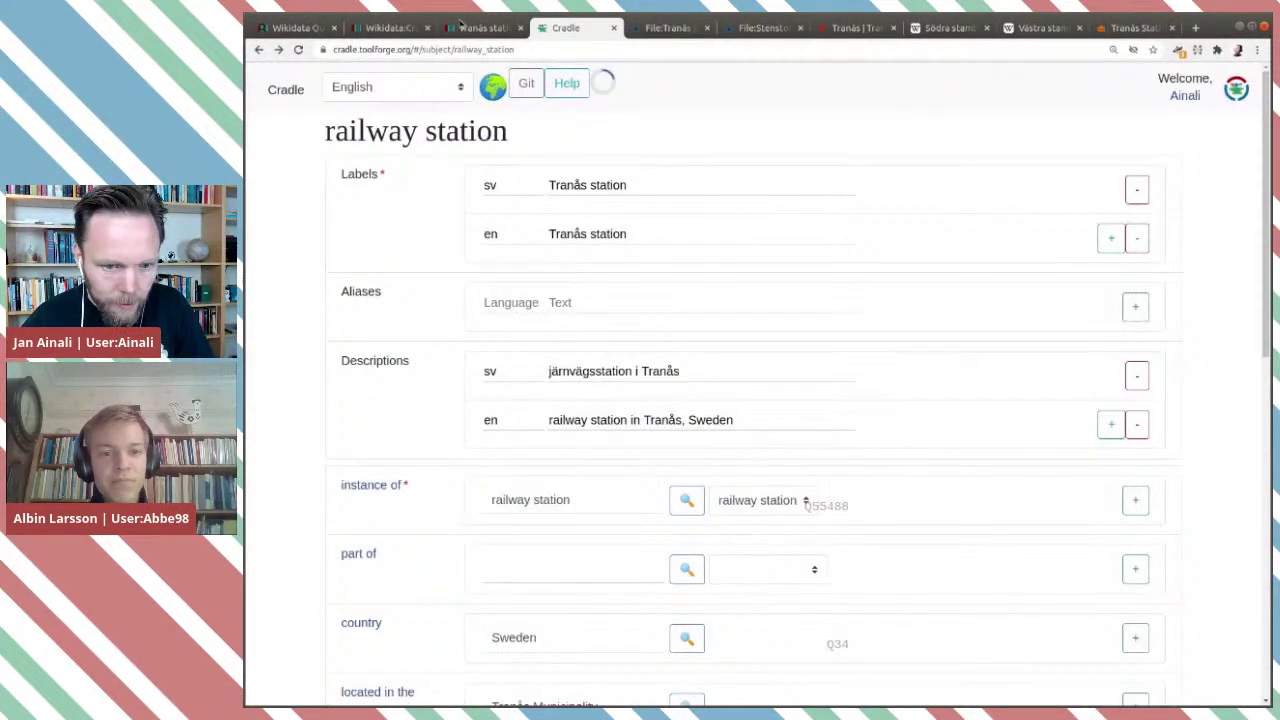
left_click(468, 32)
type("Mjölby st")
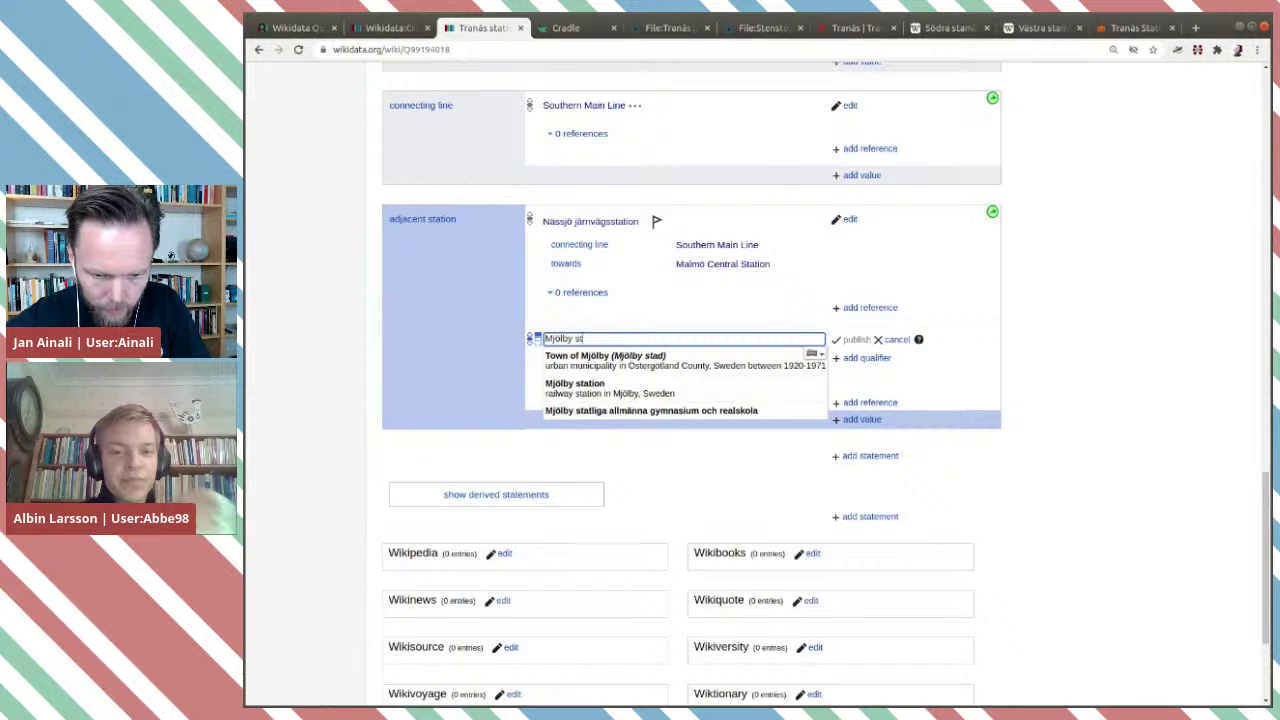
left_click(580, 388)
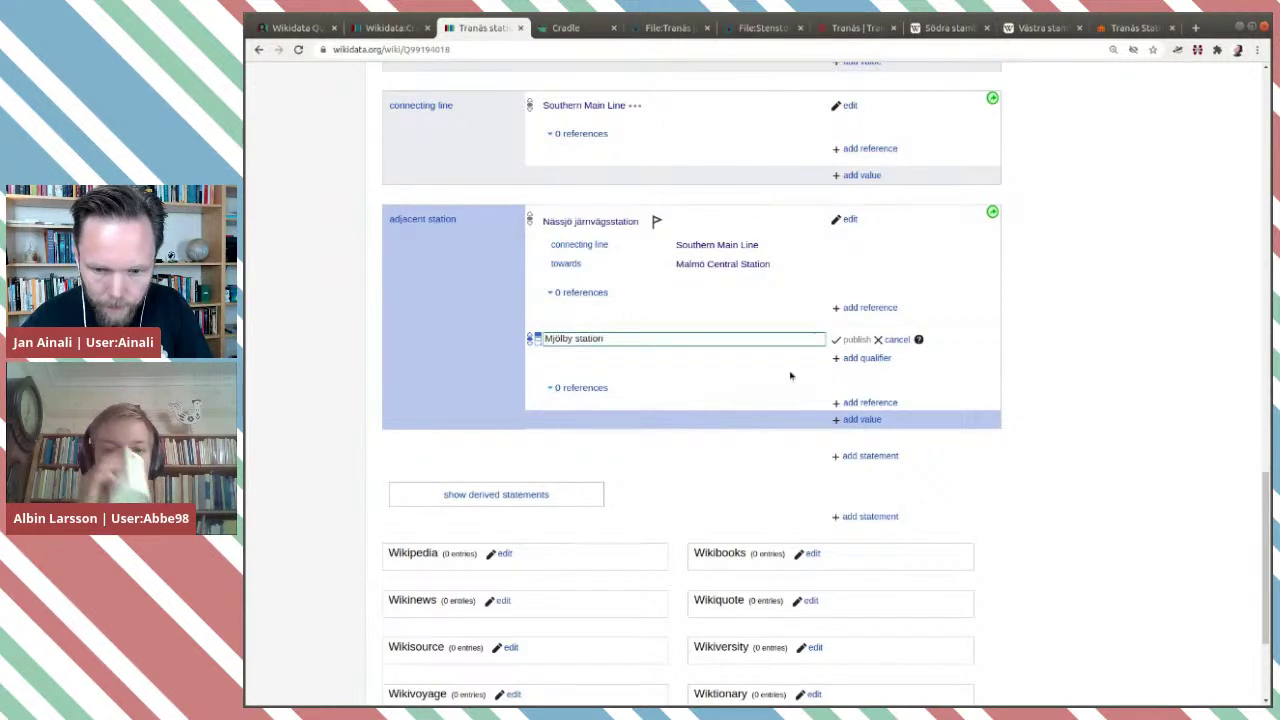
Add the qualifier connecting line with the value Southern Main Line to the Mjölby station value.
left_click(858, 360)
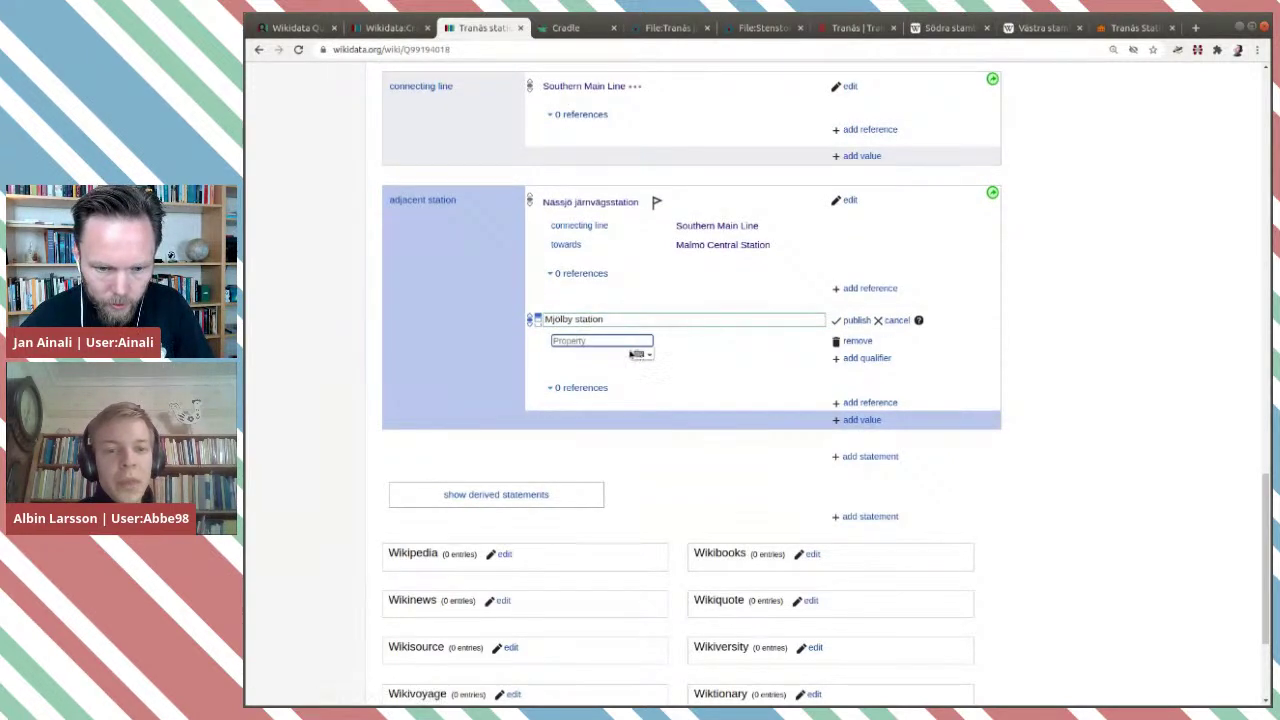
type("conn")
left_click(595, 356)
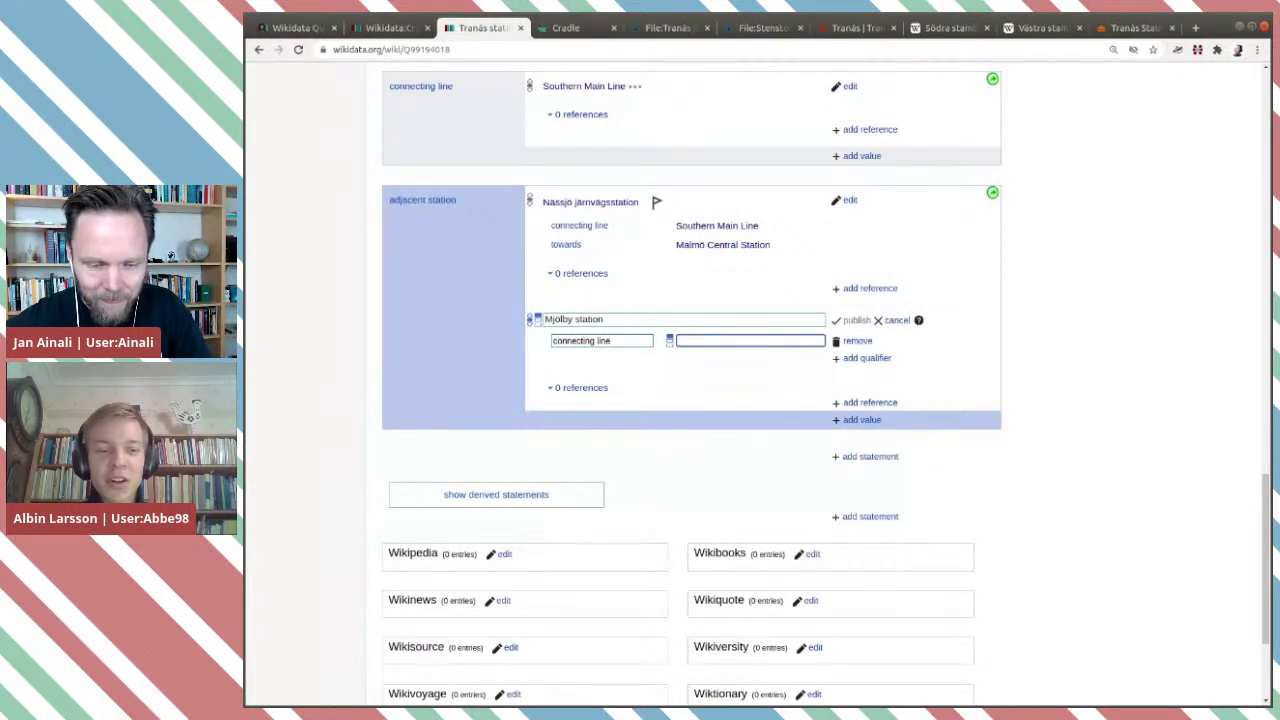
type("southern mai")
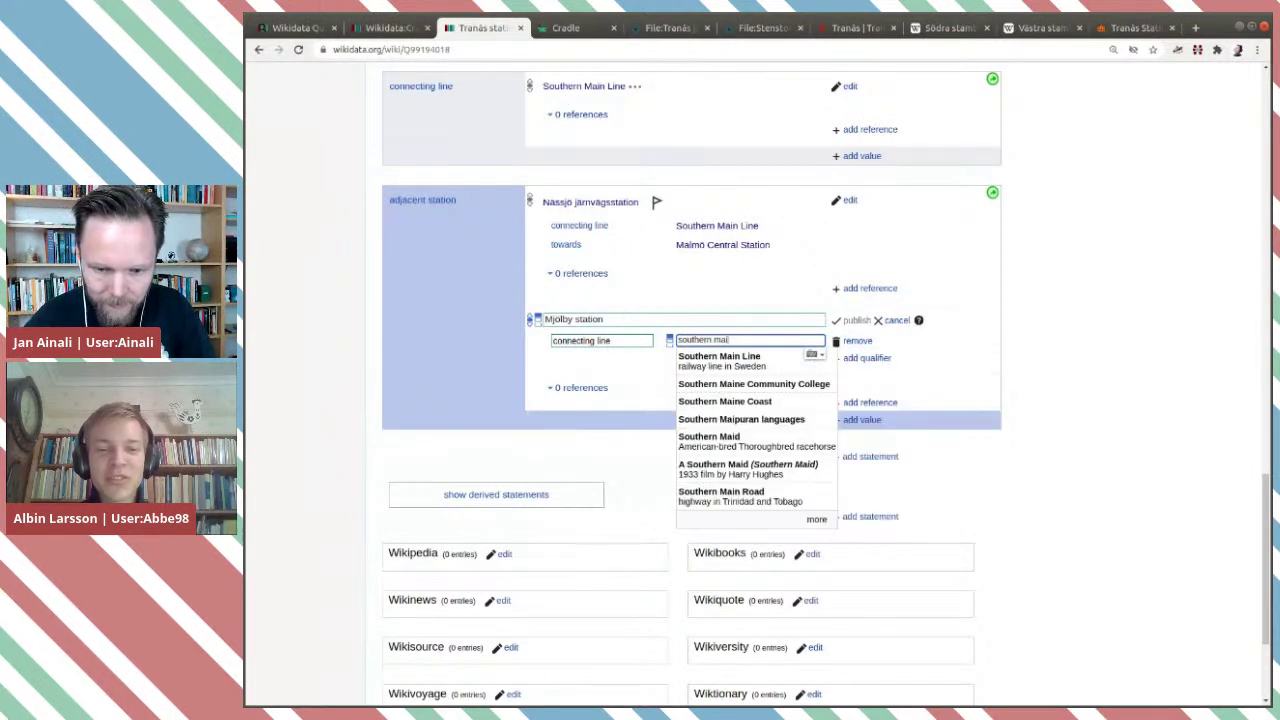
left_click(749, 359)
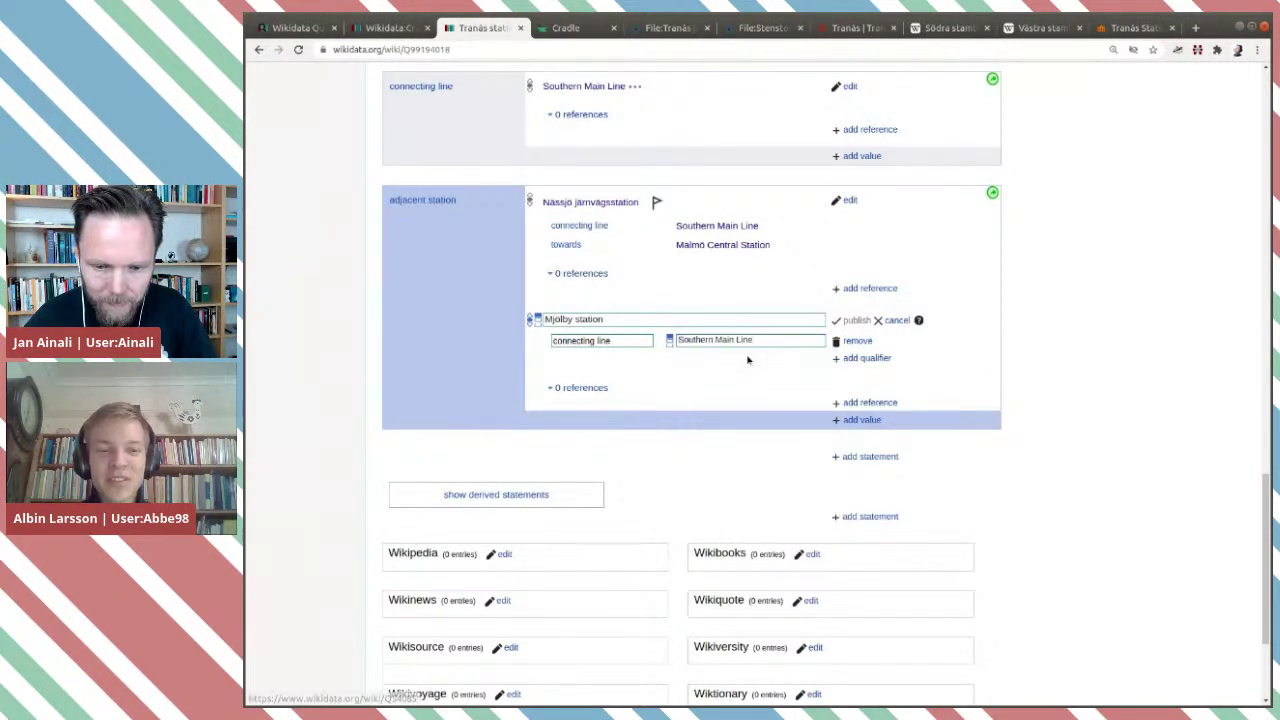
Add the qualifier towards with the value Stockholm Central Station to the Mjölby entry and publish the statement.
left_click(850, 358)
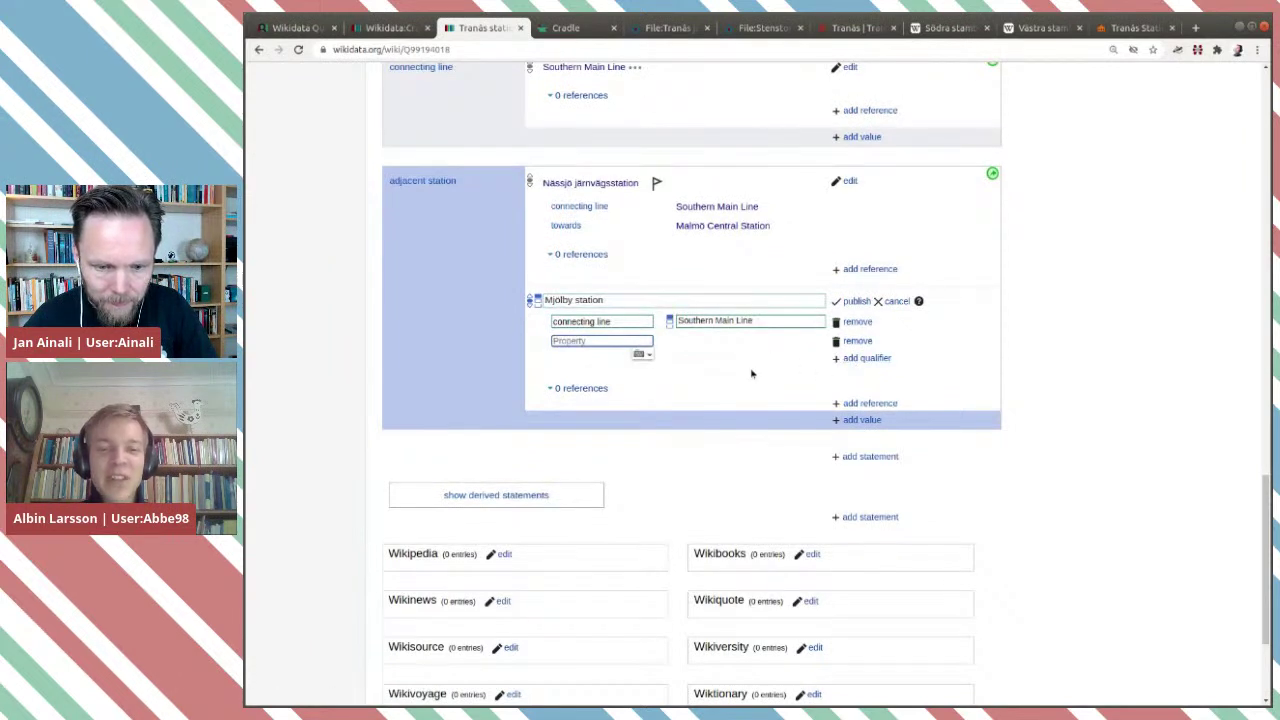
type("towards")
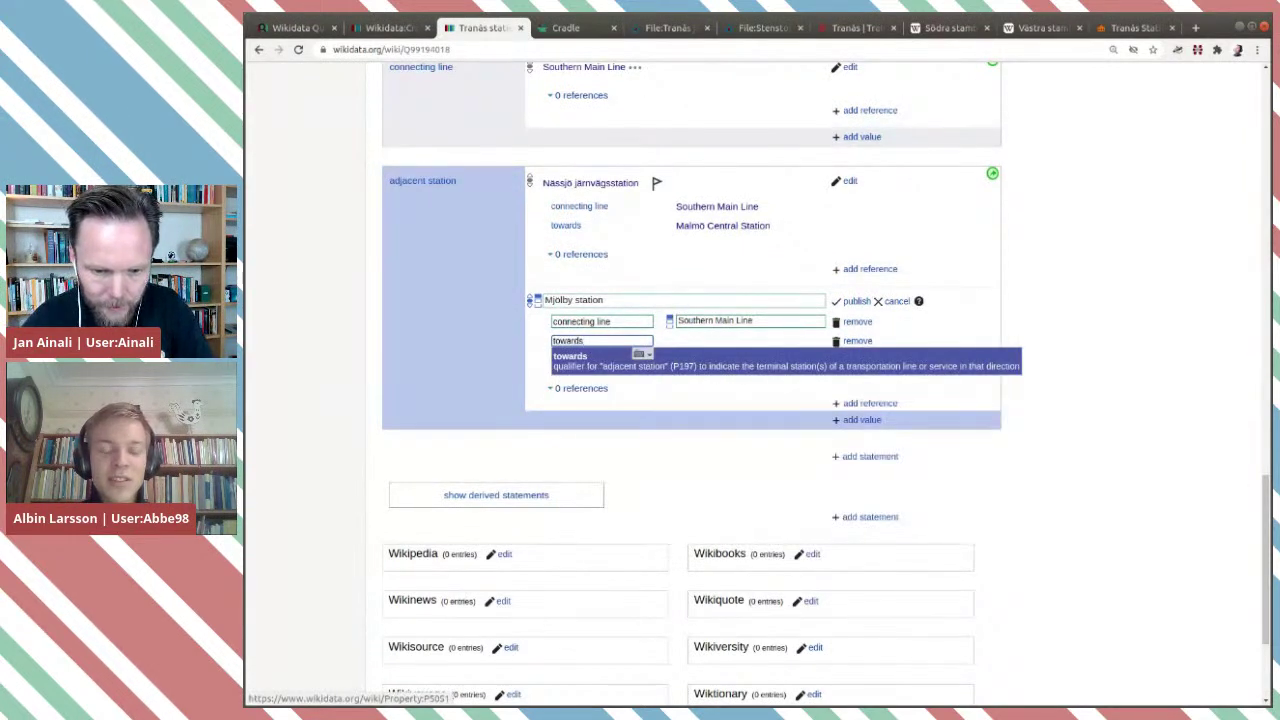
left_click(752, 373)
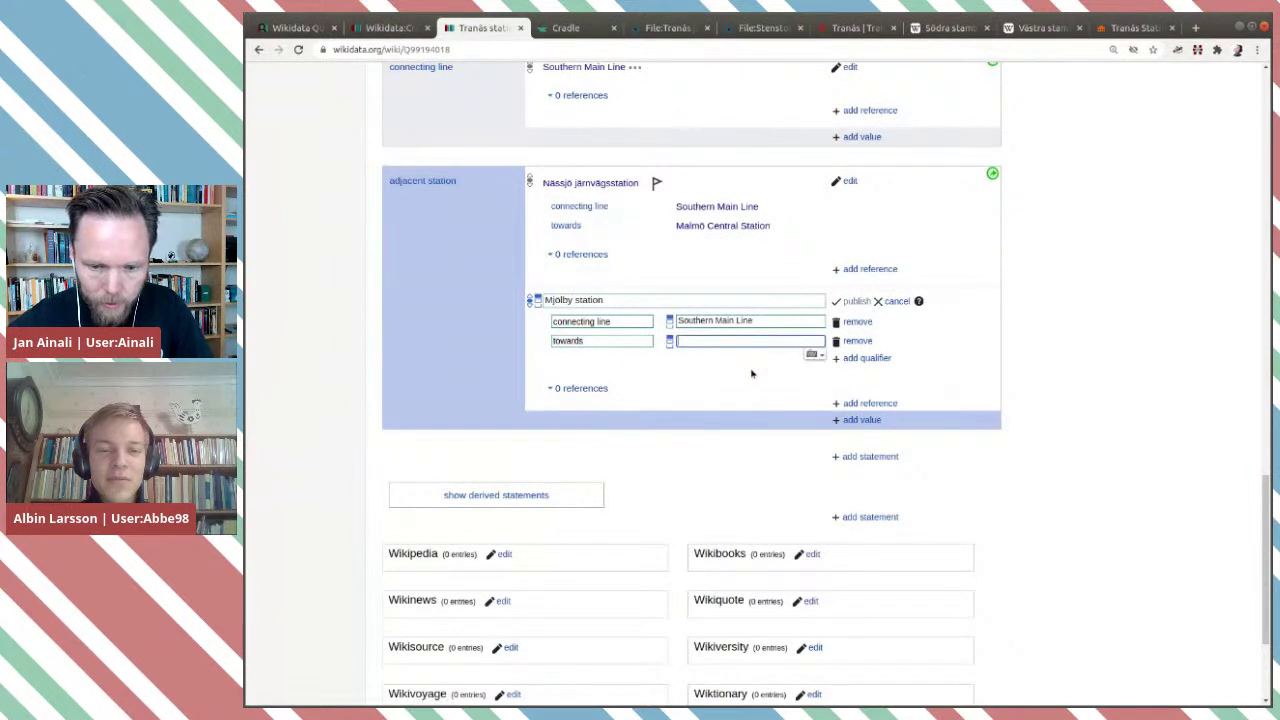
type("stock")
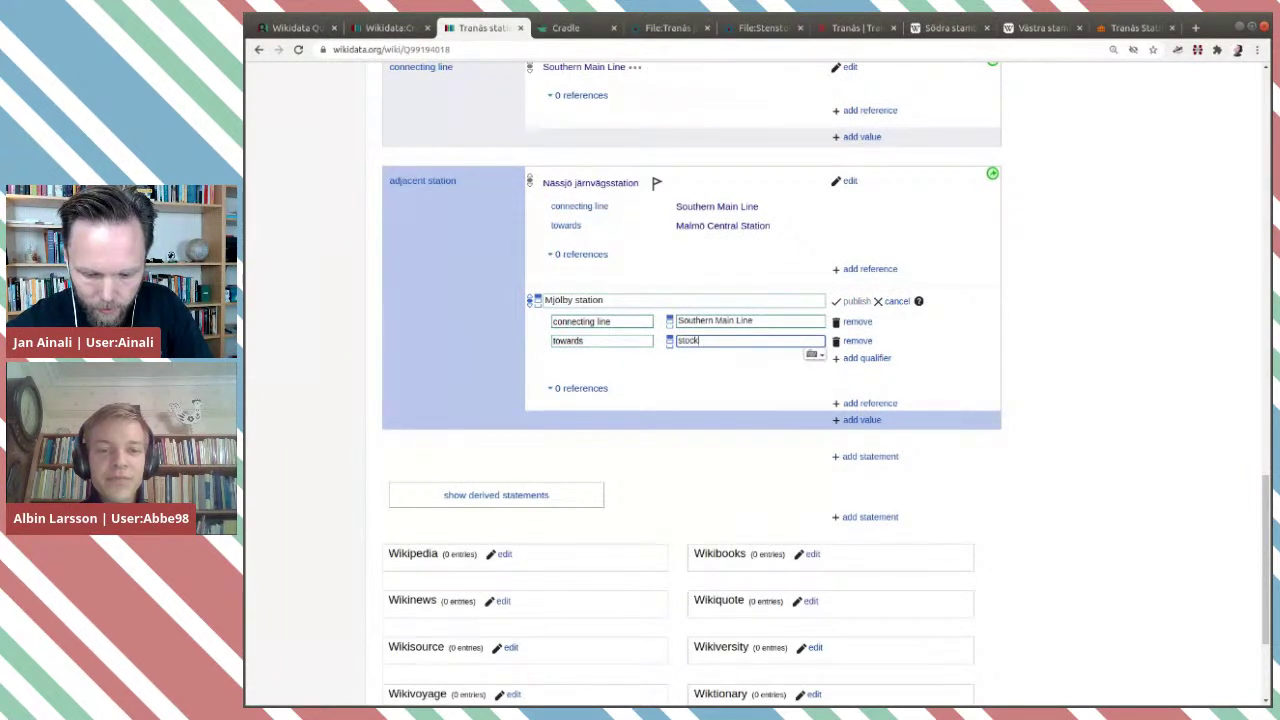
type("holm c")
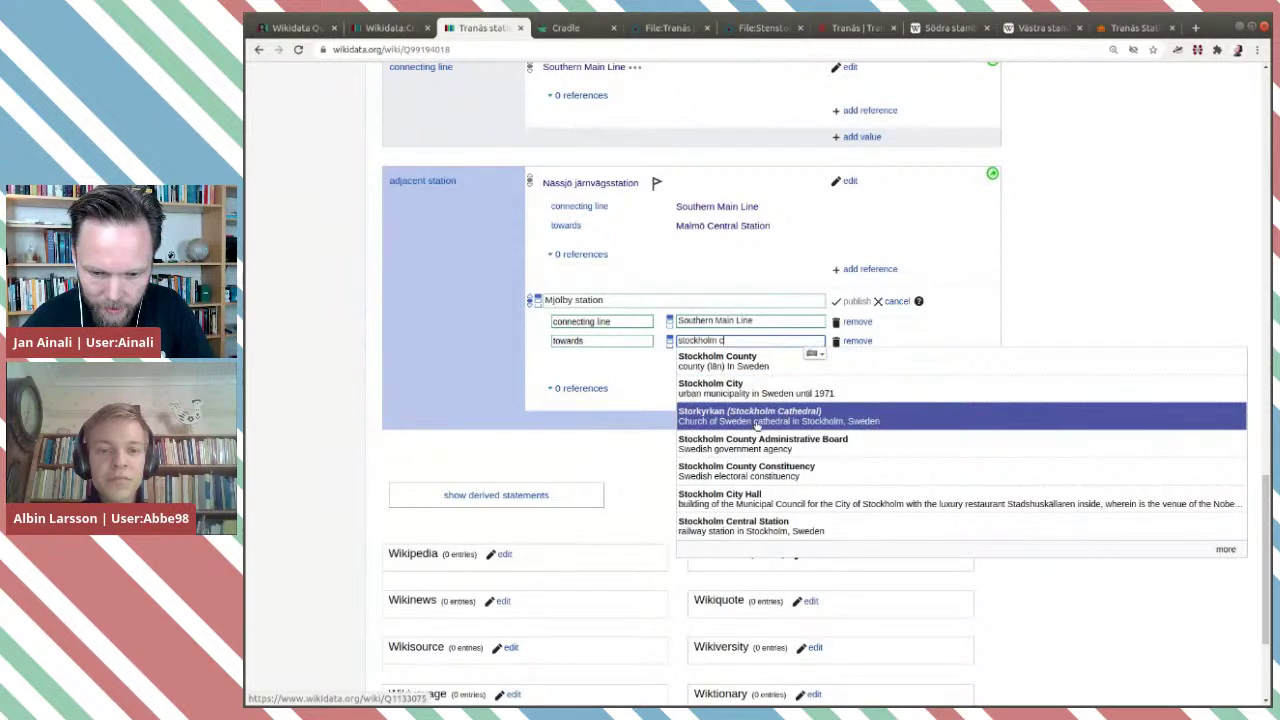
left_click(757, 526)
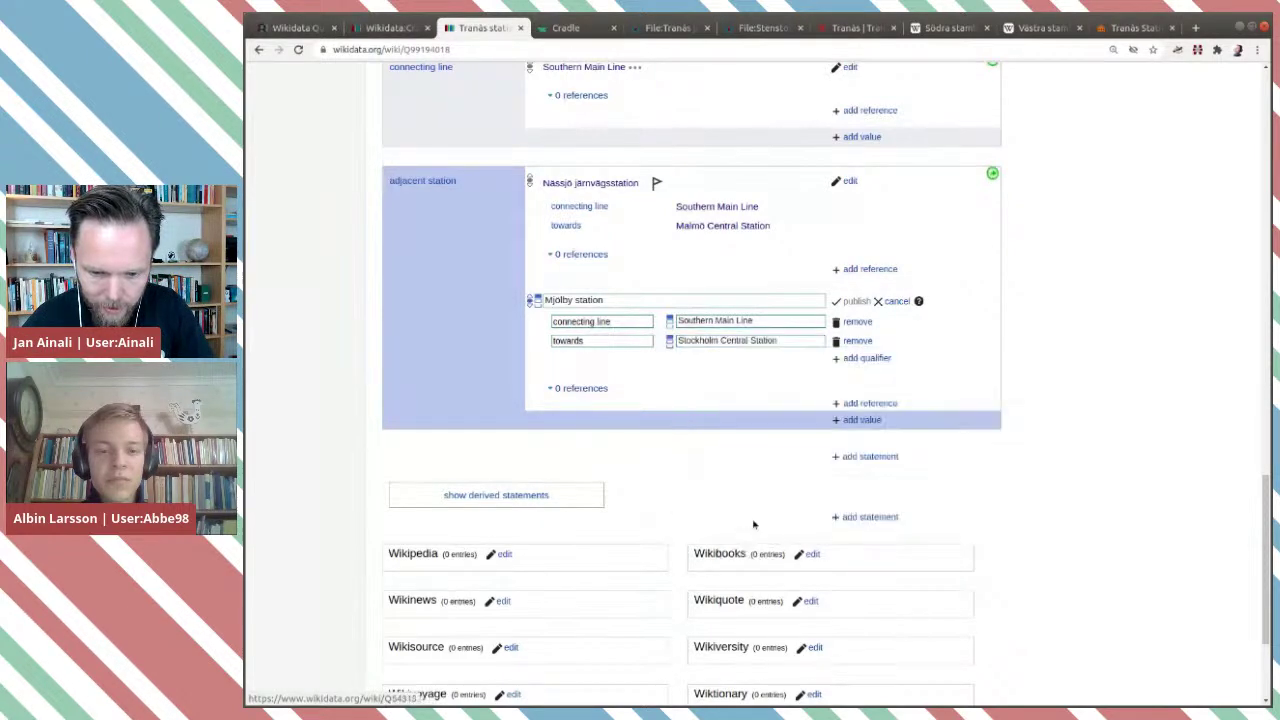
left_click(852, 302)
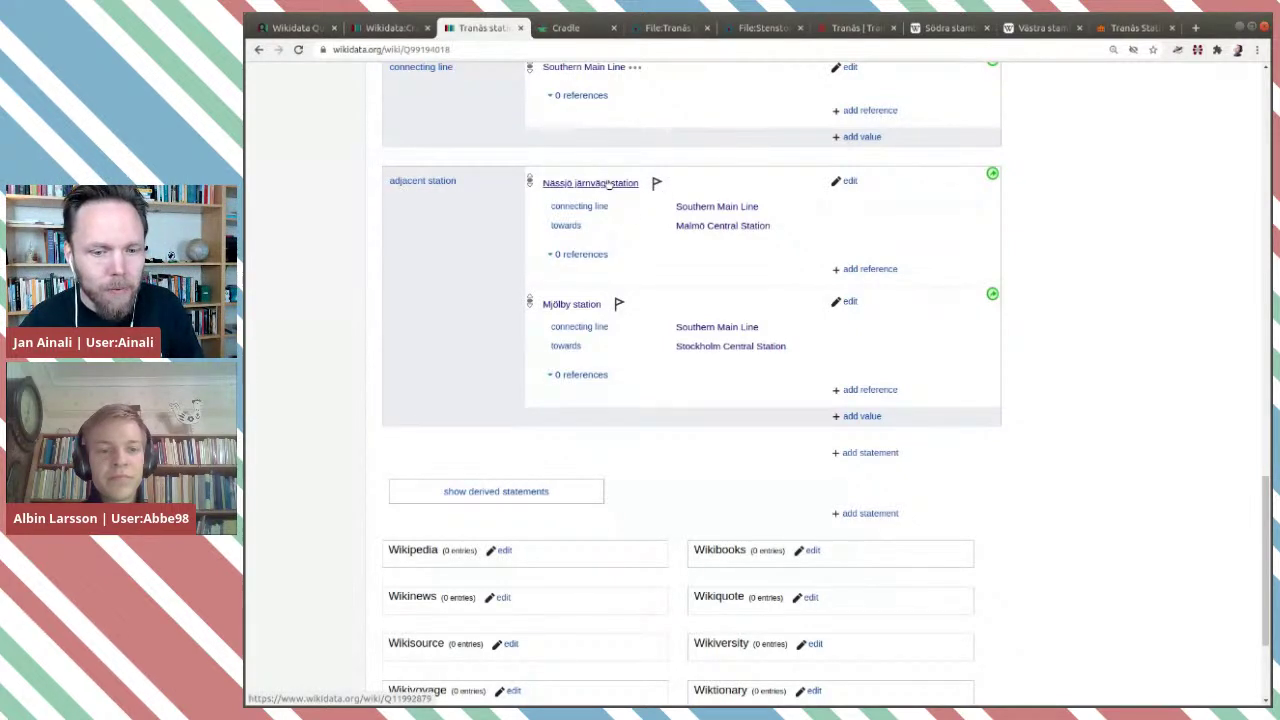
Open the Nässjö järnvägsstation item in a separate browser tab and go to its adjacent station statement.
middle_click(607, 185)
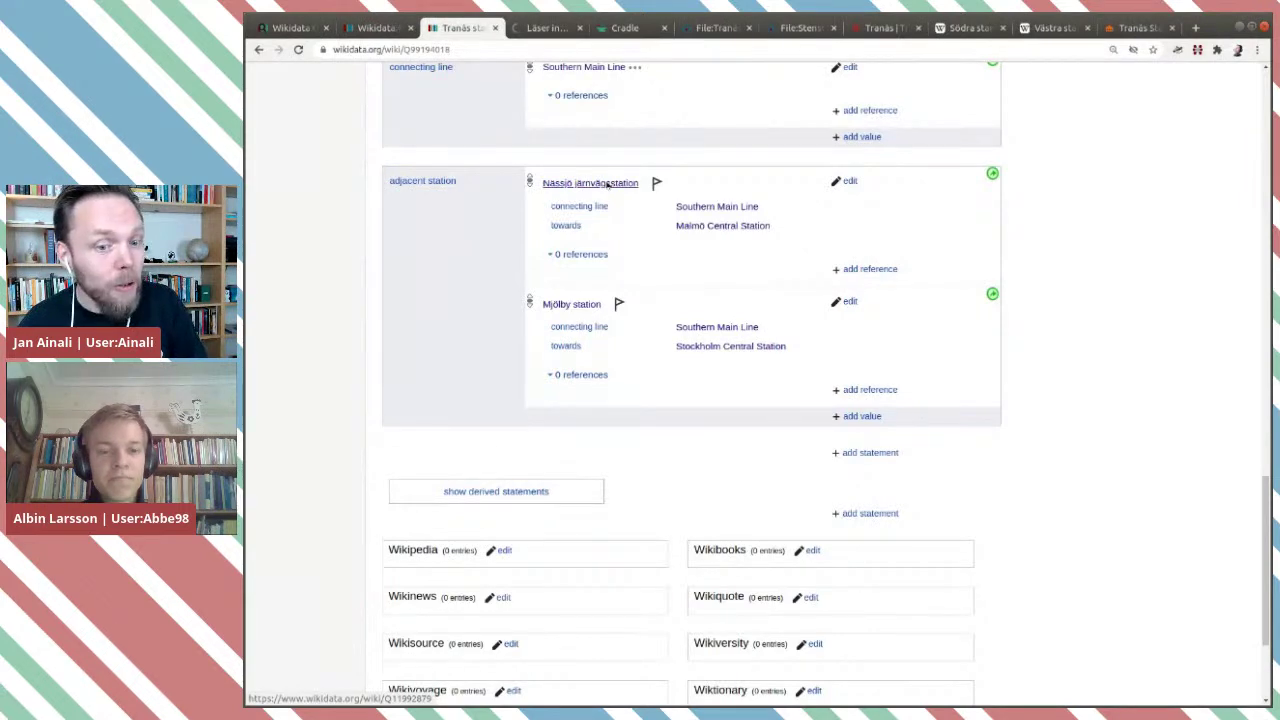
key("ctrl+Tab")
scroll(897, 346, "down", 5)
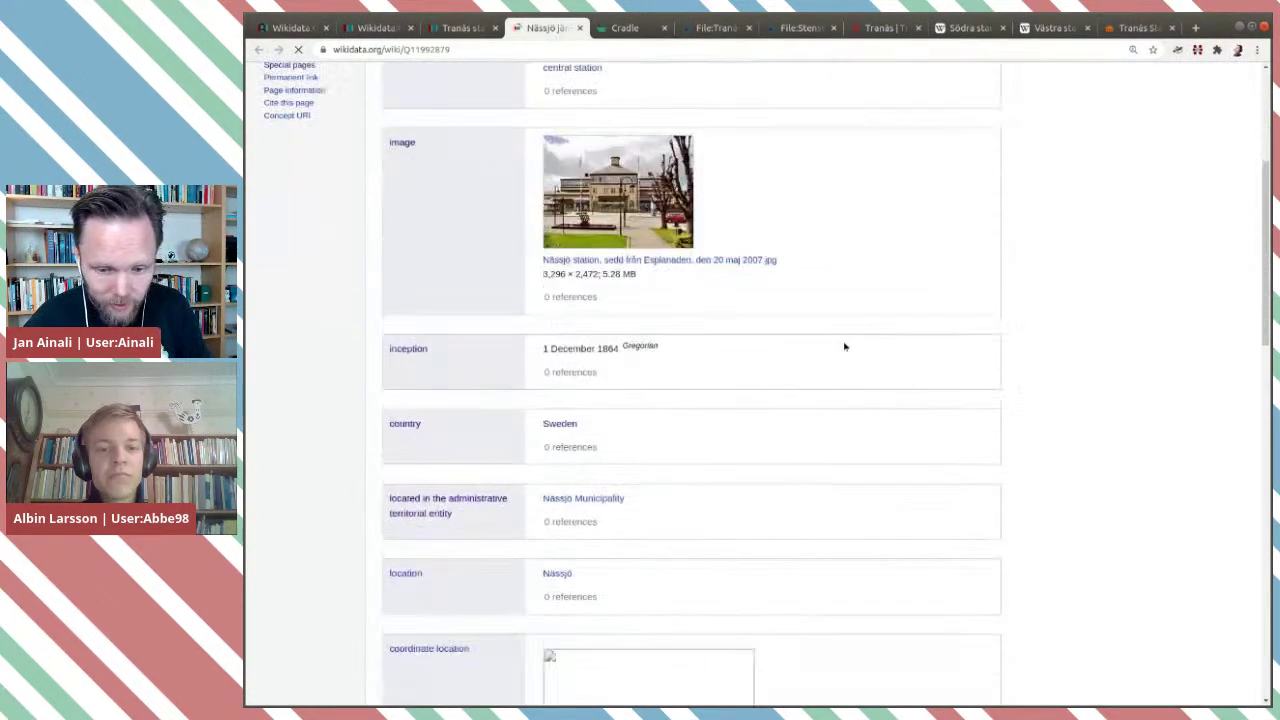
scroll(844, 346, "down", 10)
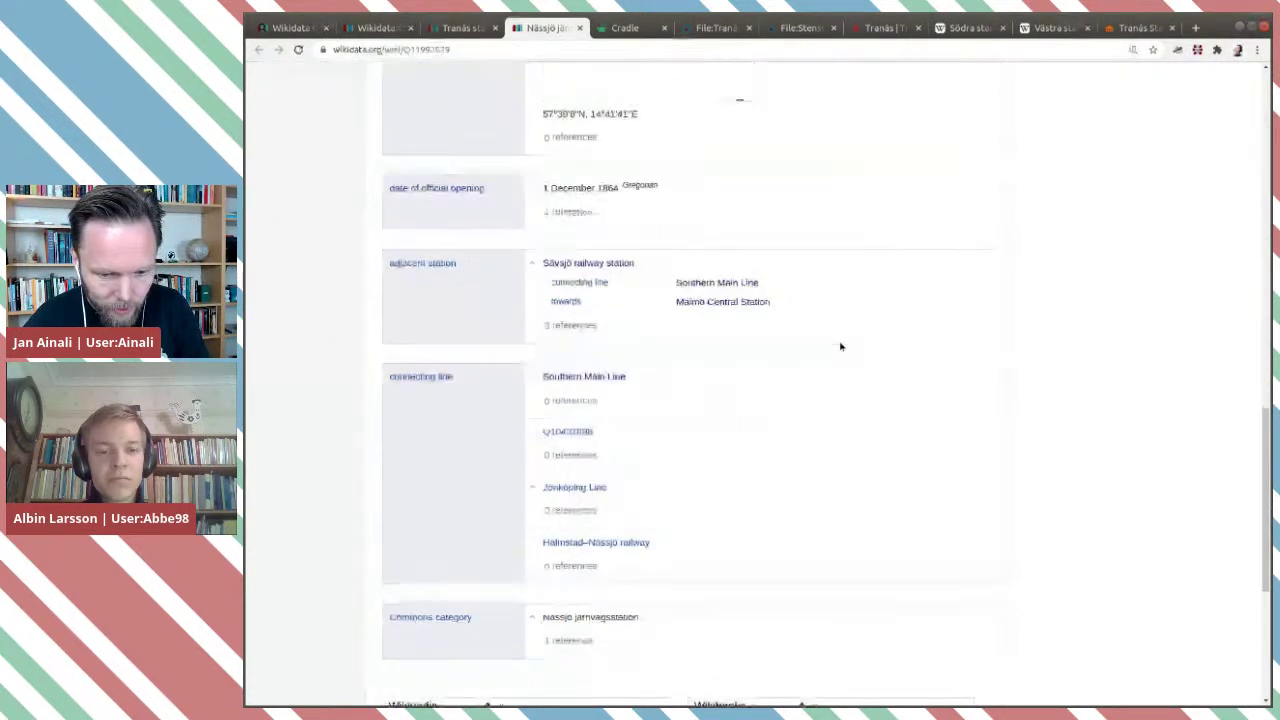
scroll(840, 346, "down", 1)
scroll(840, 346, "up", 5)
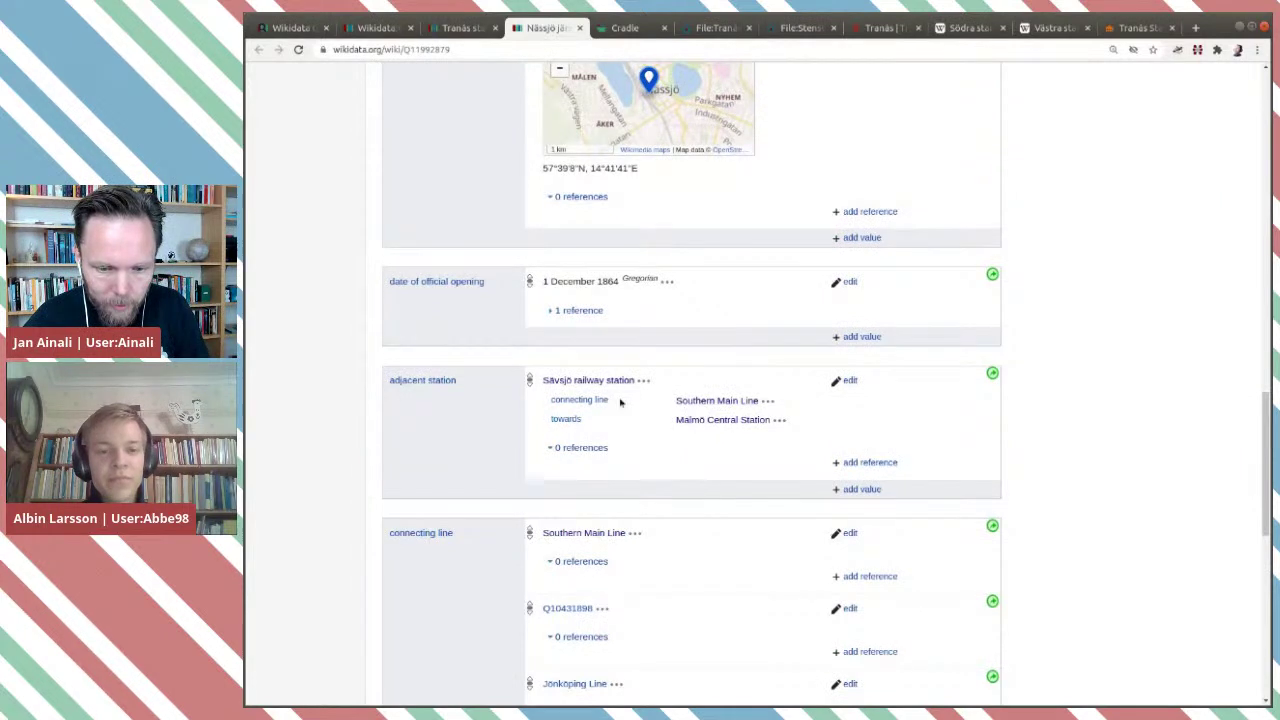
scroll(595, 421, "down", 2)
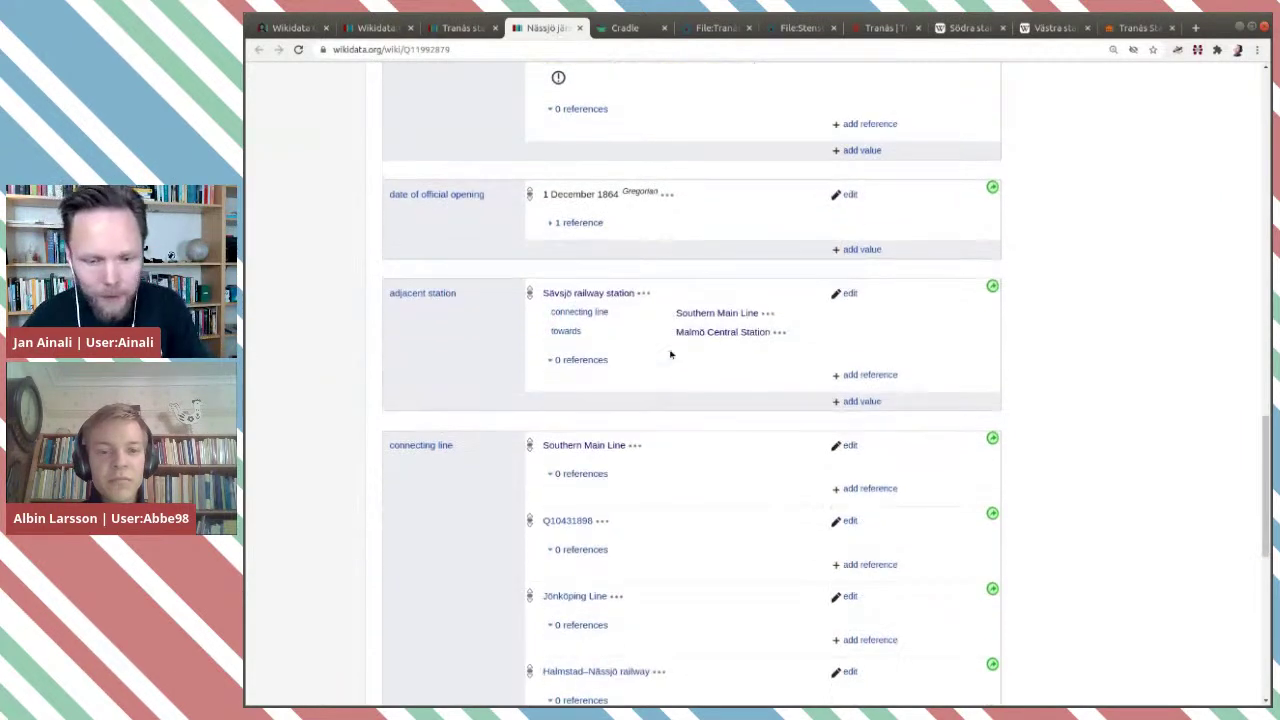
Add Tranås station as an adjacent station value on the Nässjö item, using its item ID Q99194018 copied from its own page.
left_click(858, 402)
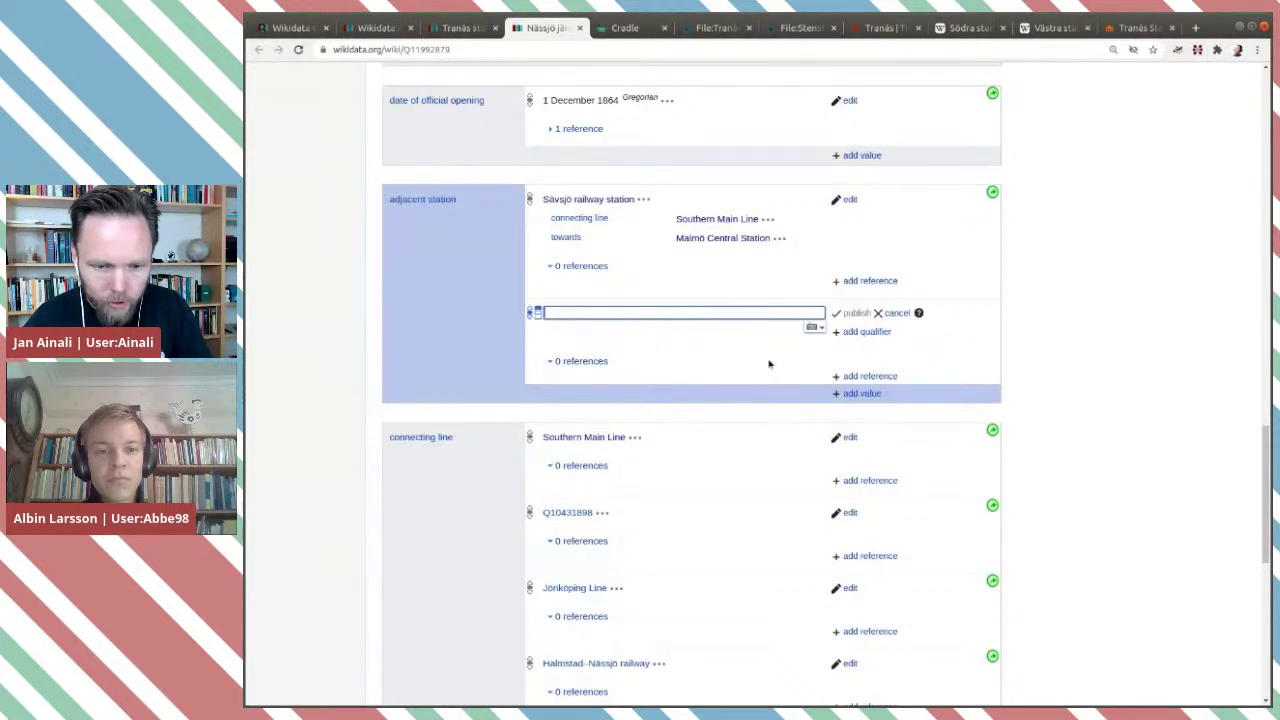
type("Tranås st")
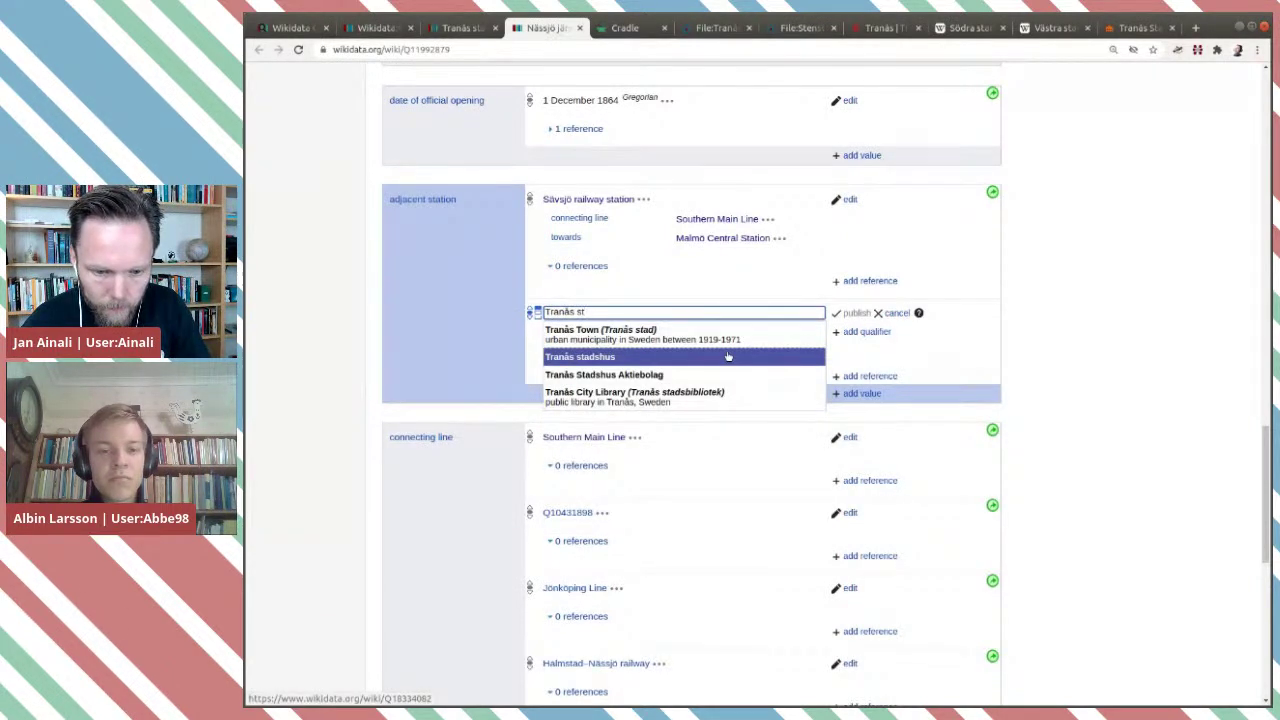
type("a")
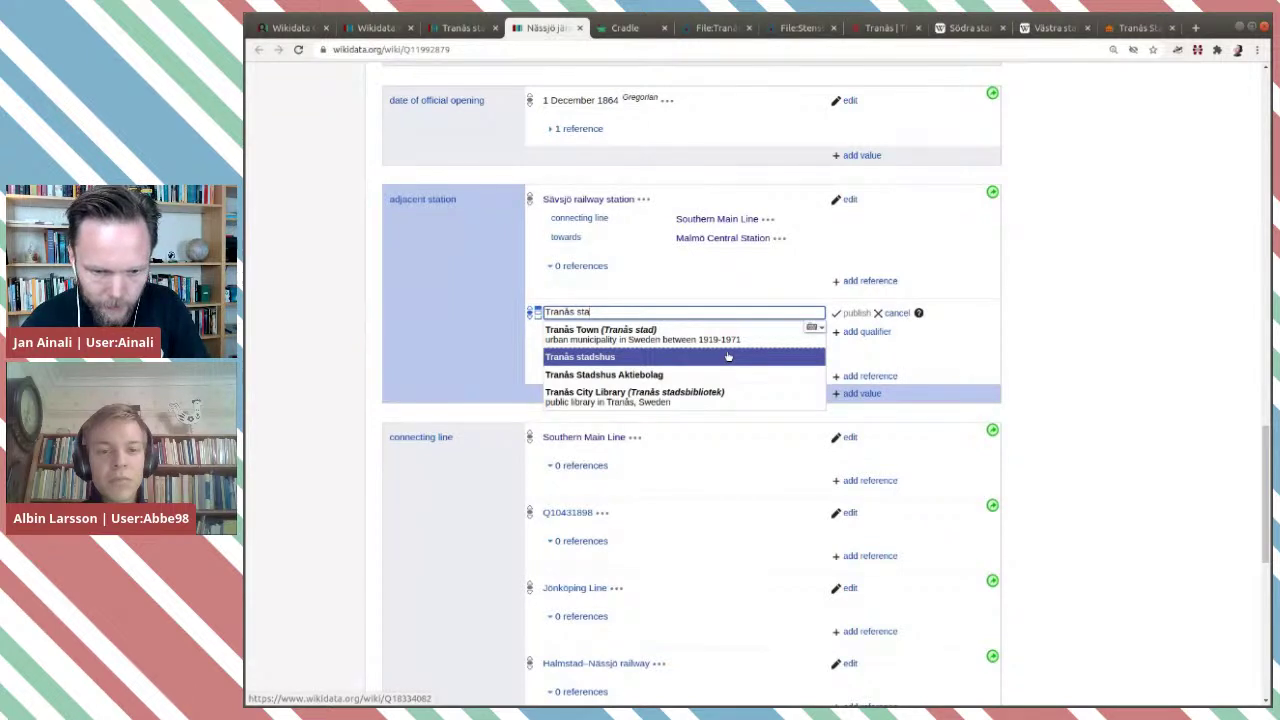
left_click(462, 28)
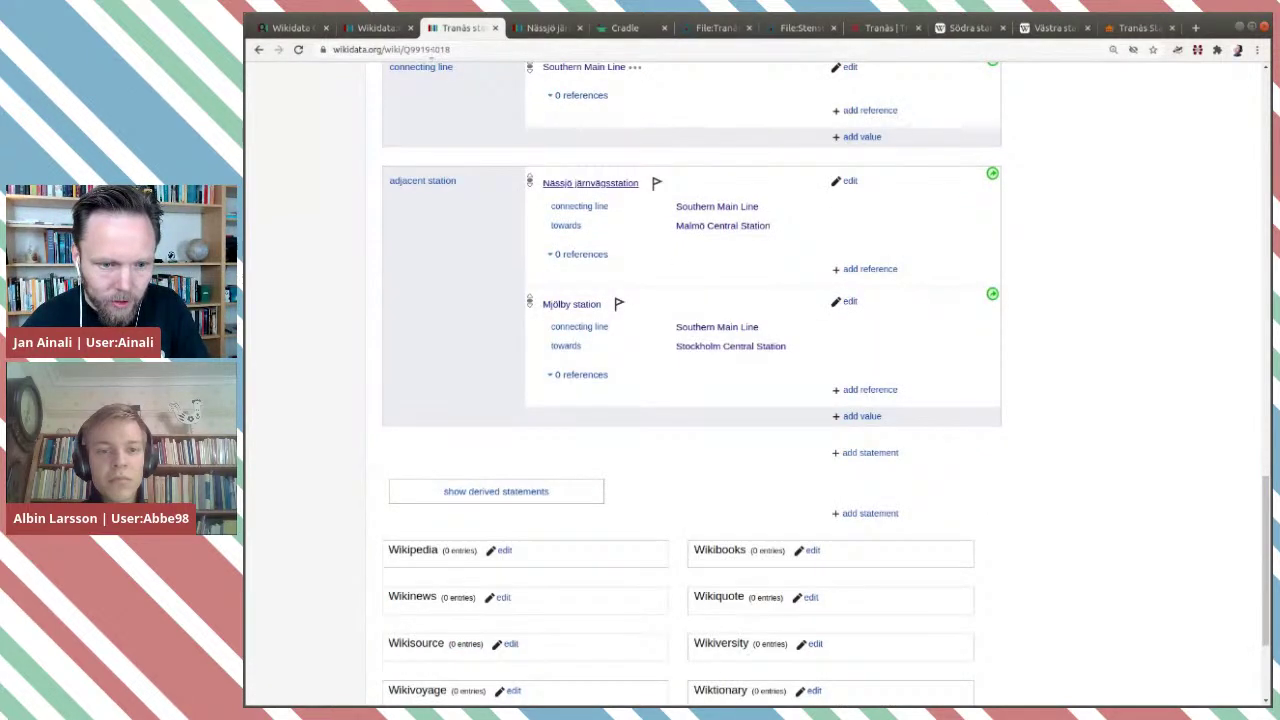
double_click(436, 50)
key("ctrl+c")
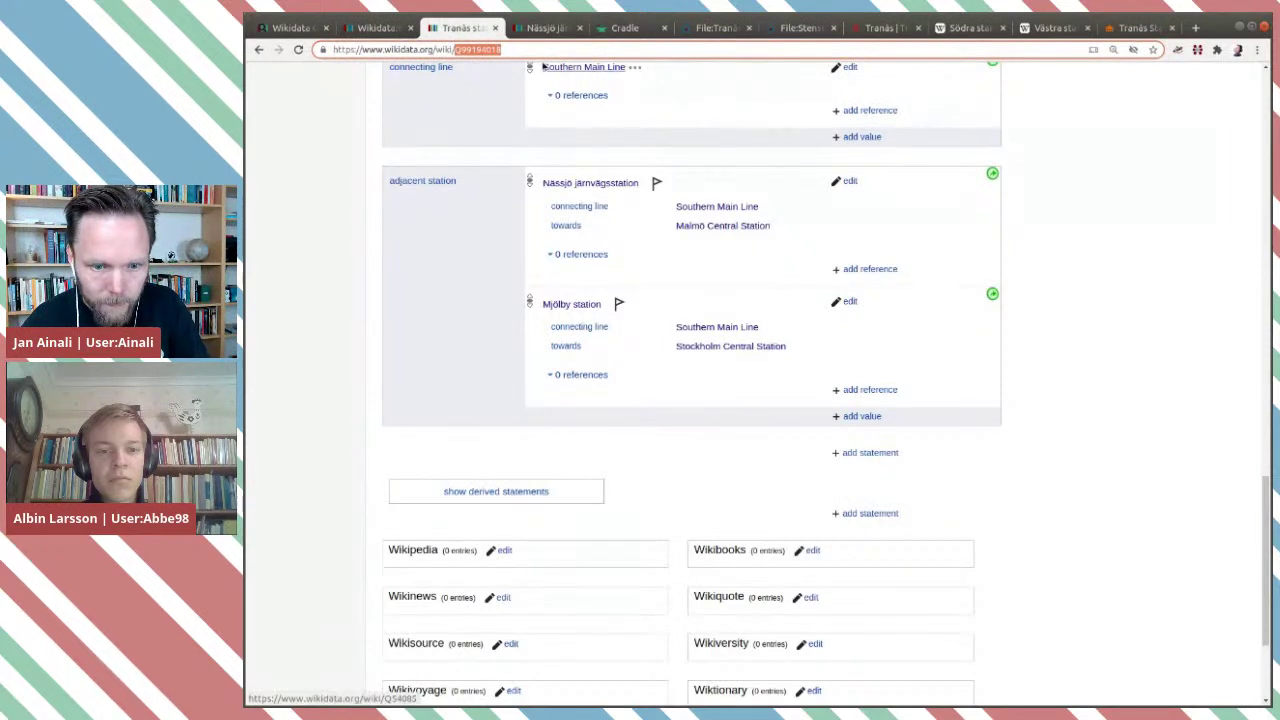
key("ctrl+Tab")
key("ctrl+a")
key("ctrl+v")
left_click(650, 336)
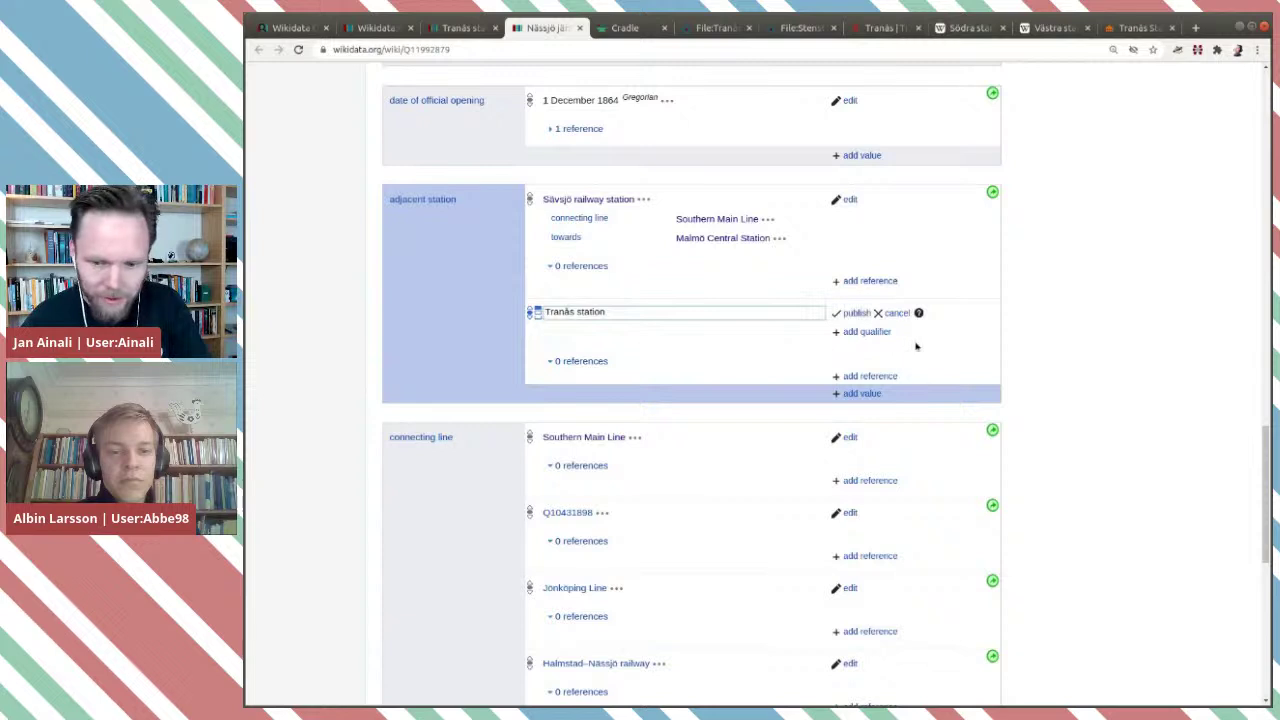
Add the qualifier connecting line with the value Southern Main Line to Nässjö's new Tranås station value.
left_click(884, 335)
type("connec")
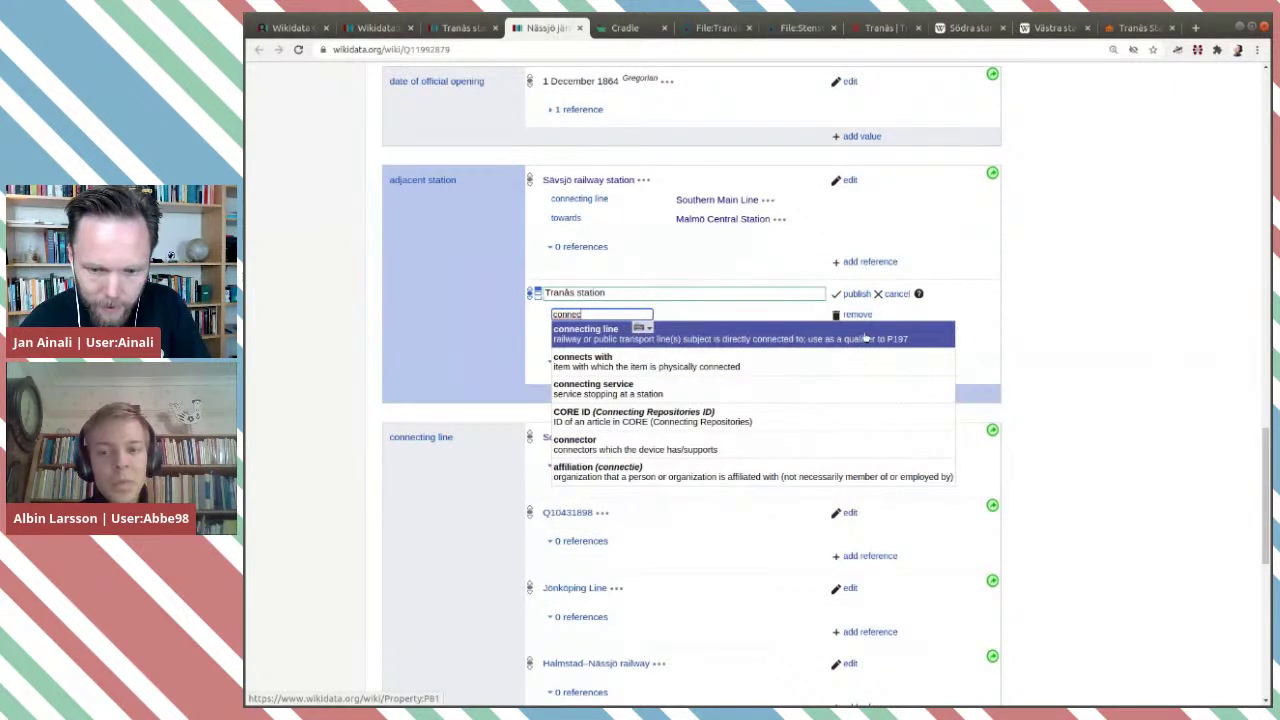
key("Return")
type("so")
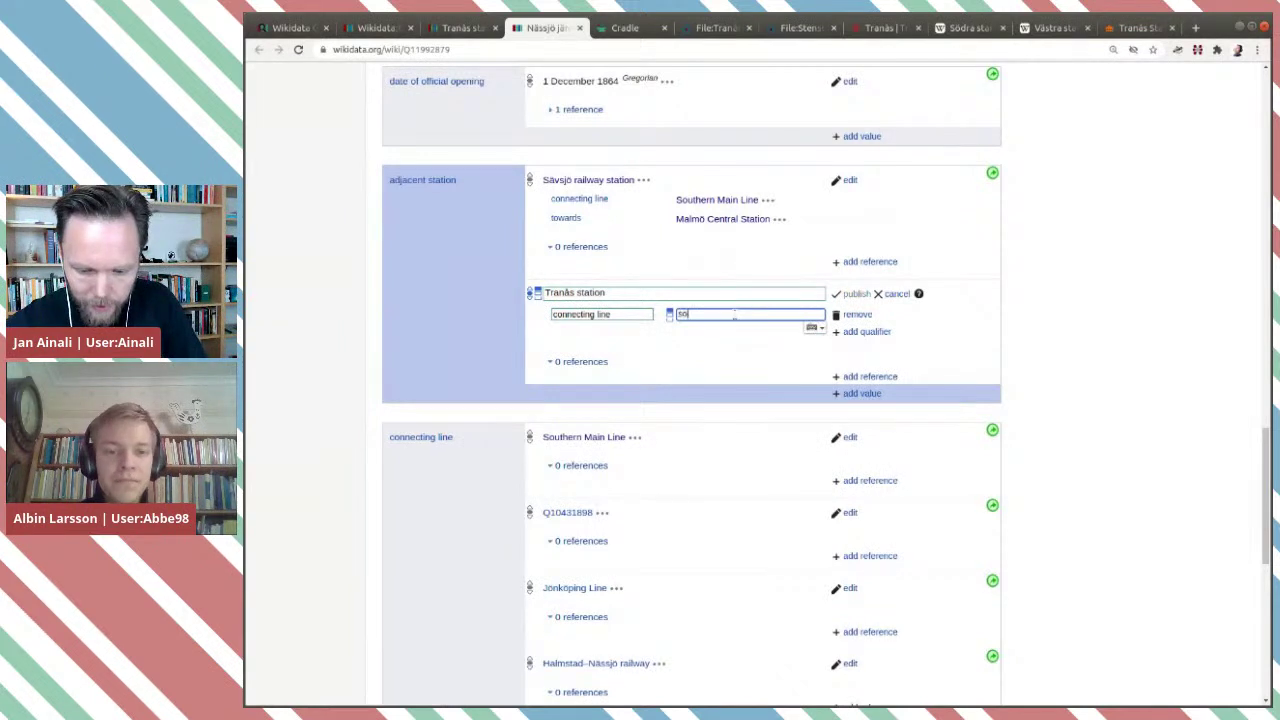
type("uthern mai")
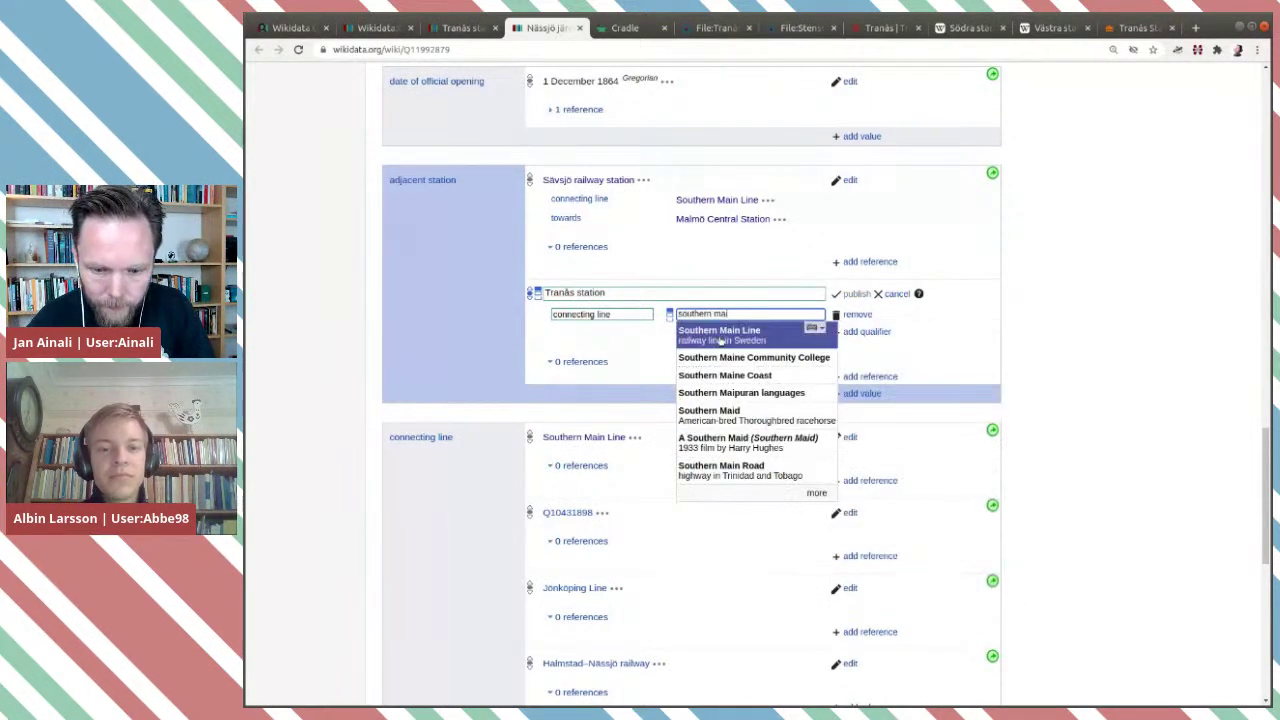
left_click(720, 336)
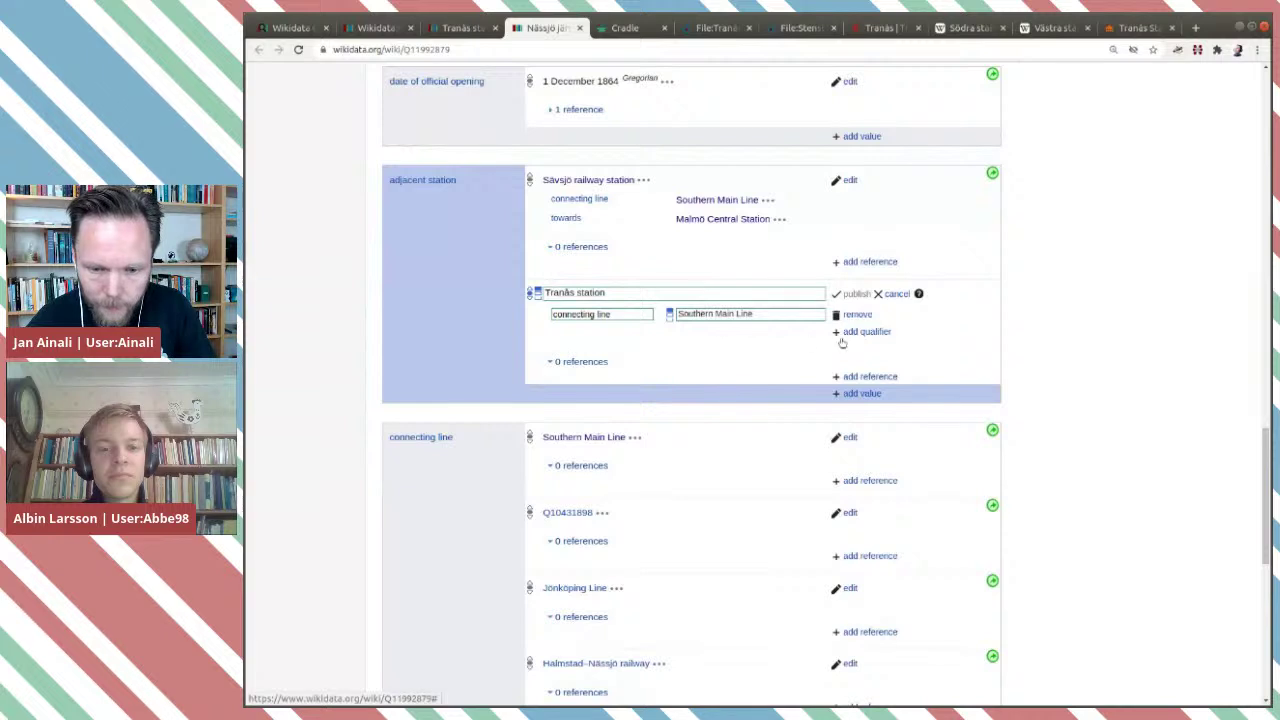
Add the qualifier towards with the value Stockholm Central Station to Nässjö's Tranås station entry and publish the statement.
left_click(858, 332)
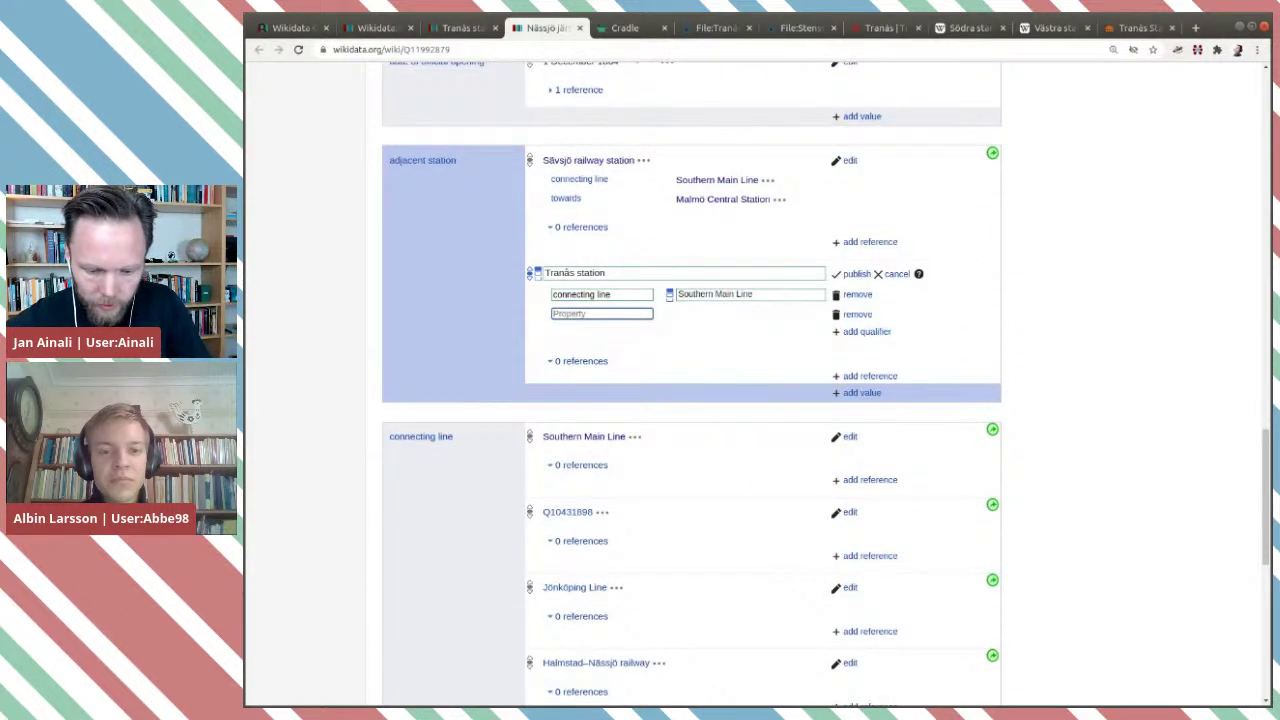
type("towa")
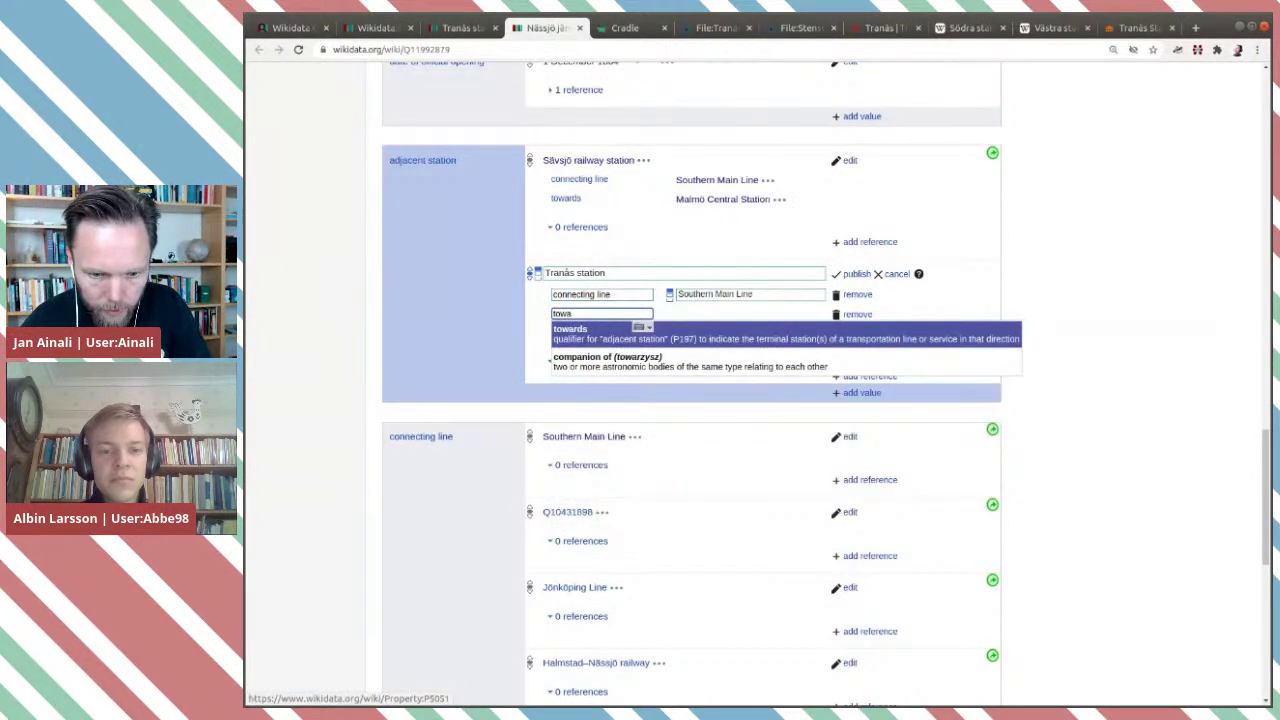
left_click(737, 342)
type("s")
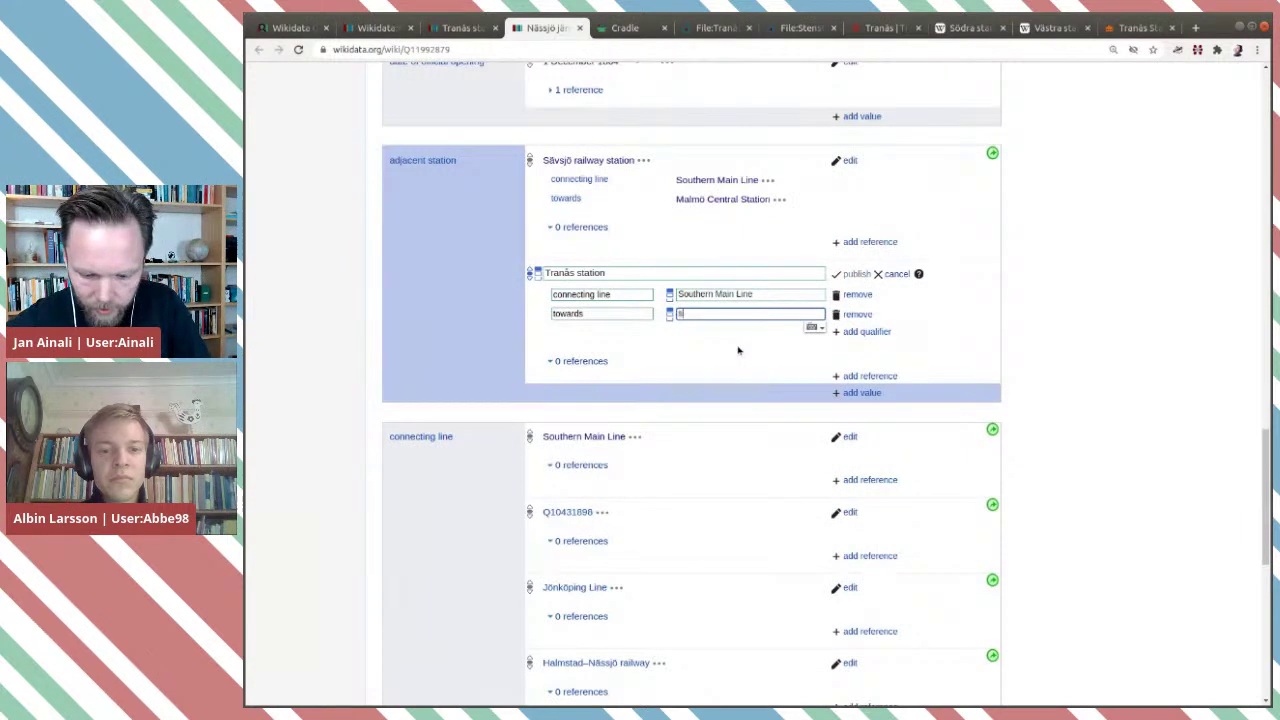
type("tockho")
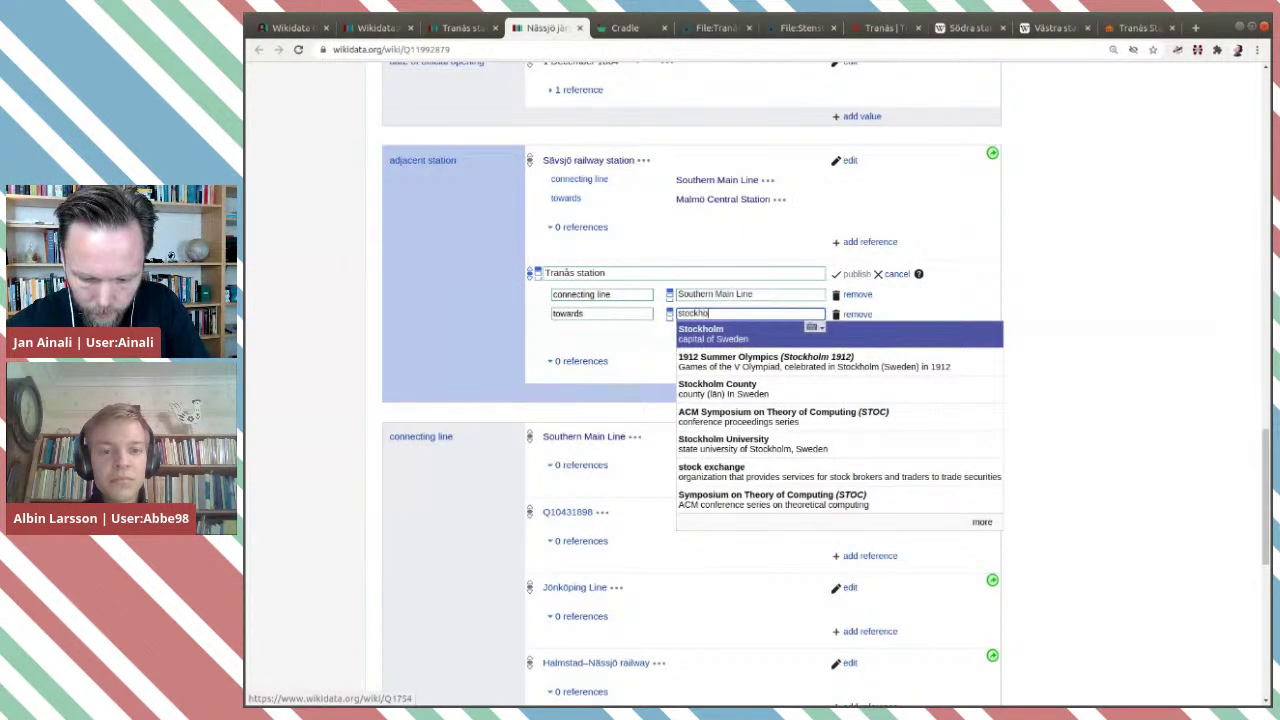
type("lm ce")
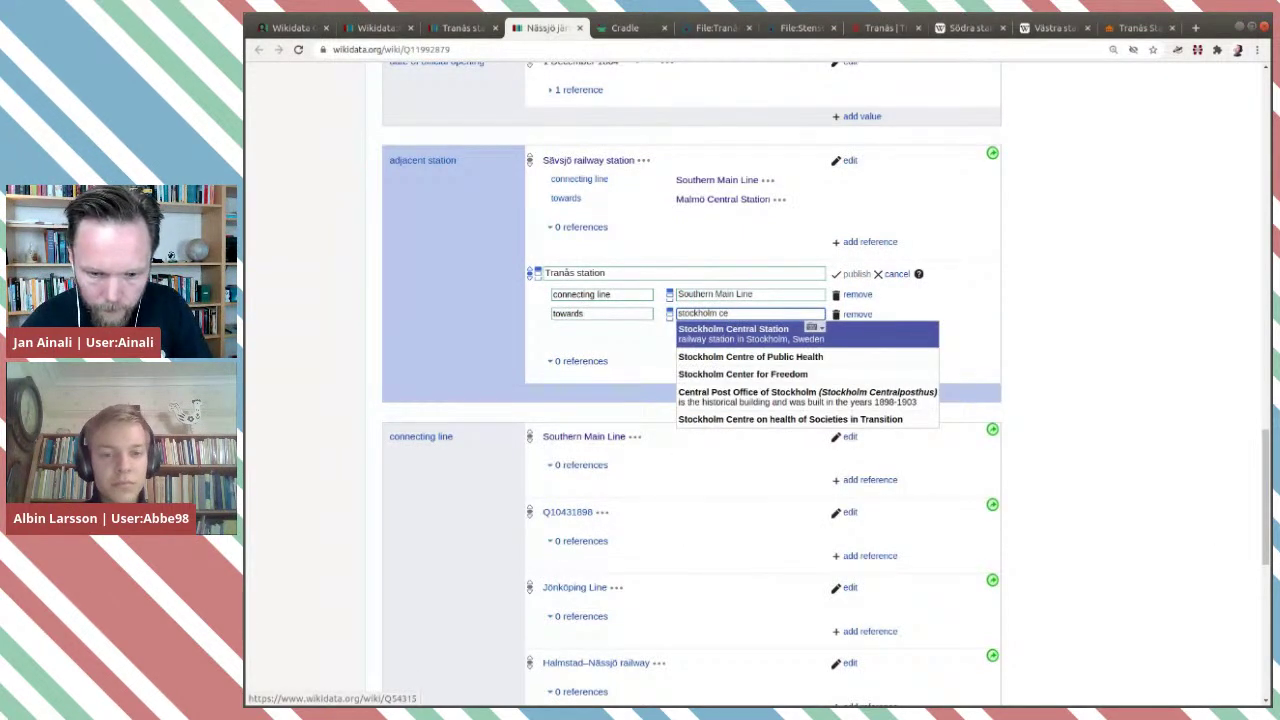
left_click(733, 336)
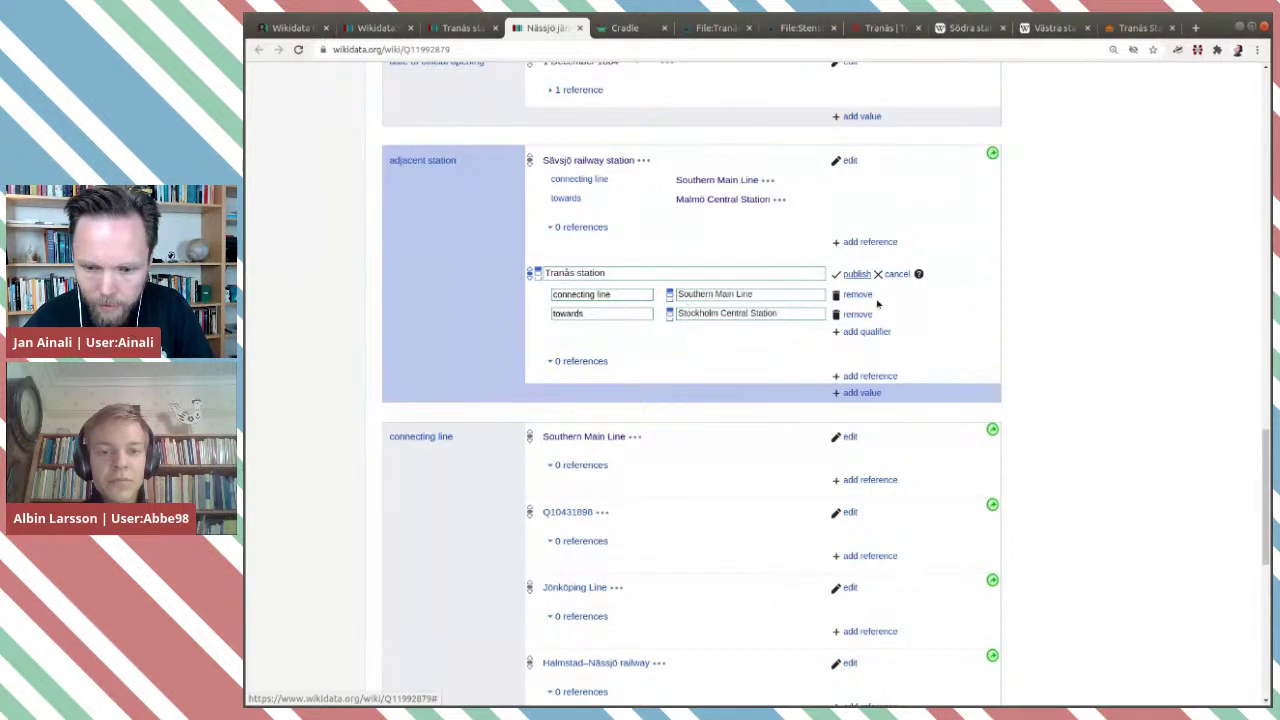
left_click(853, 274)
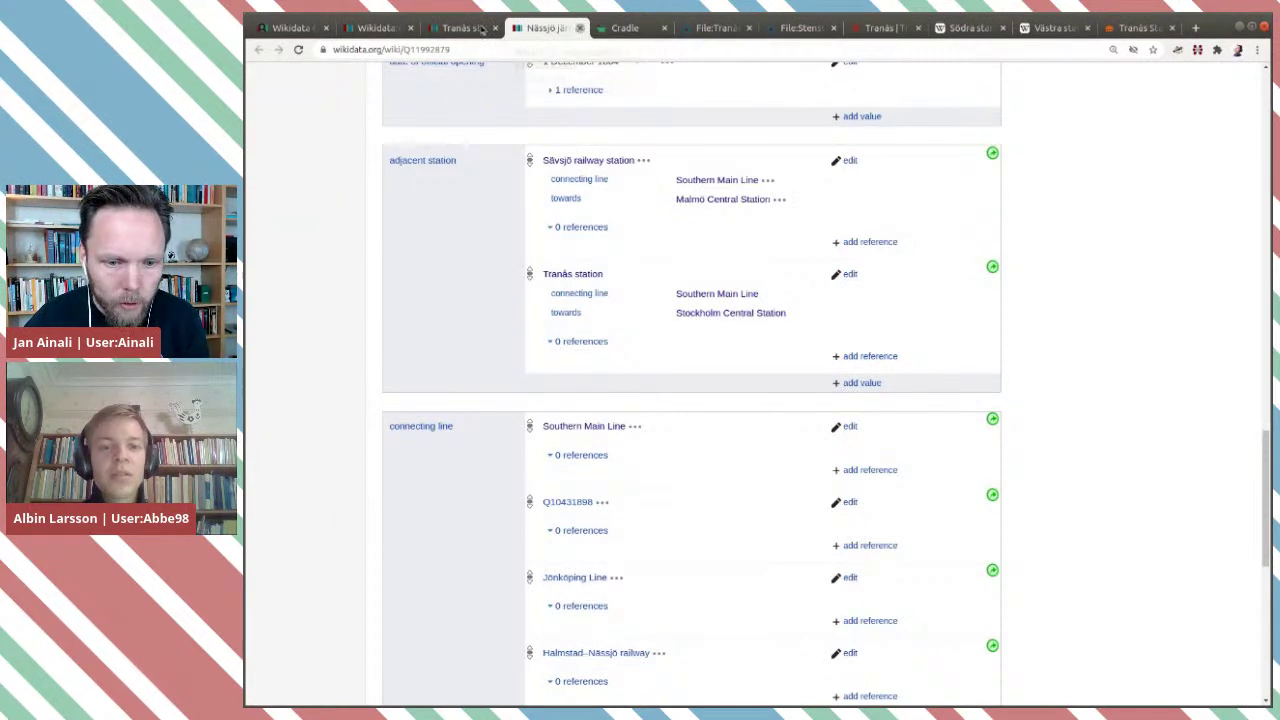
Close the Nässjö item, open the Mjölby station item in a separate browser tab and go to its adjacent station statement.
left_click(580, 27)
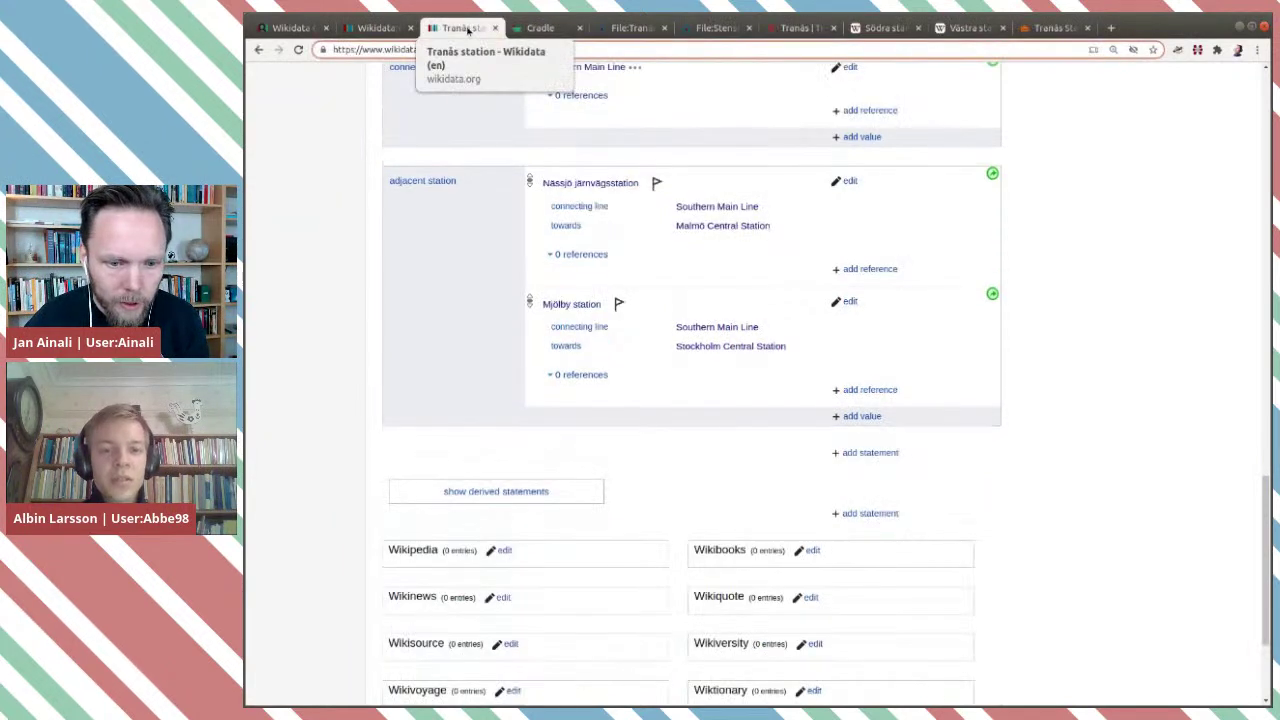
middle_click(573, 305)
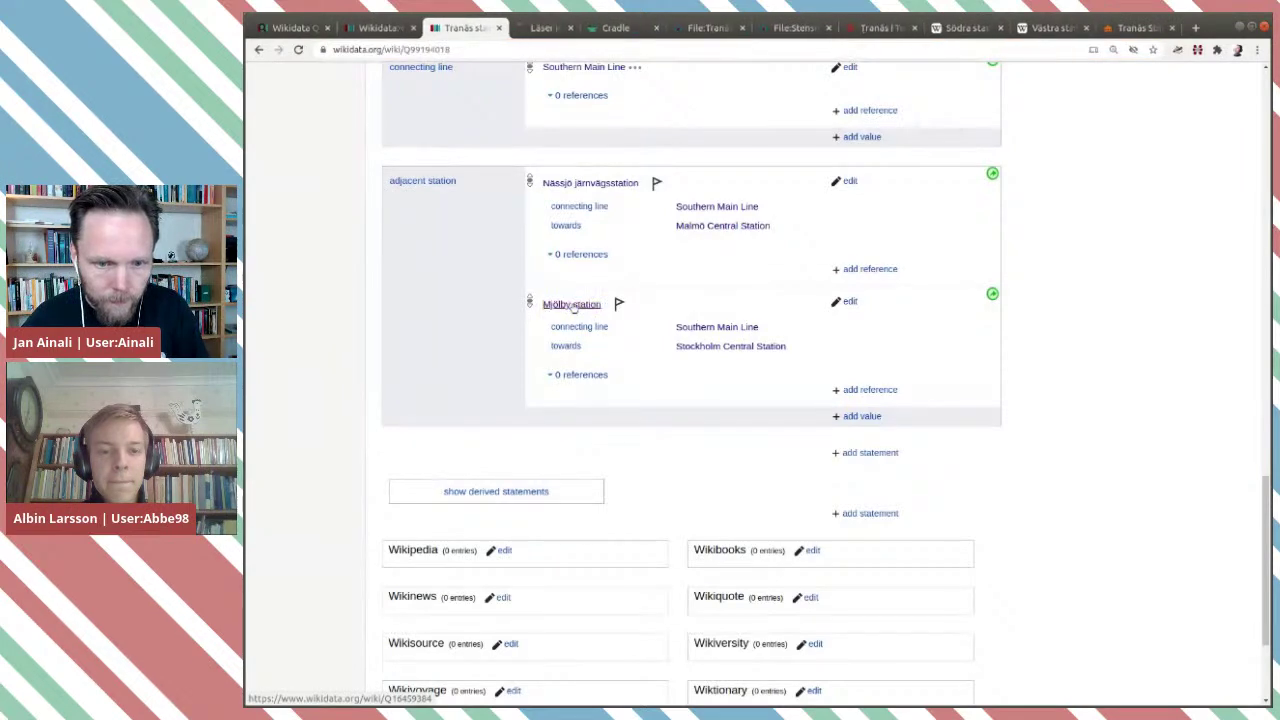
key("ctrl+Tab")
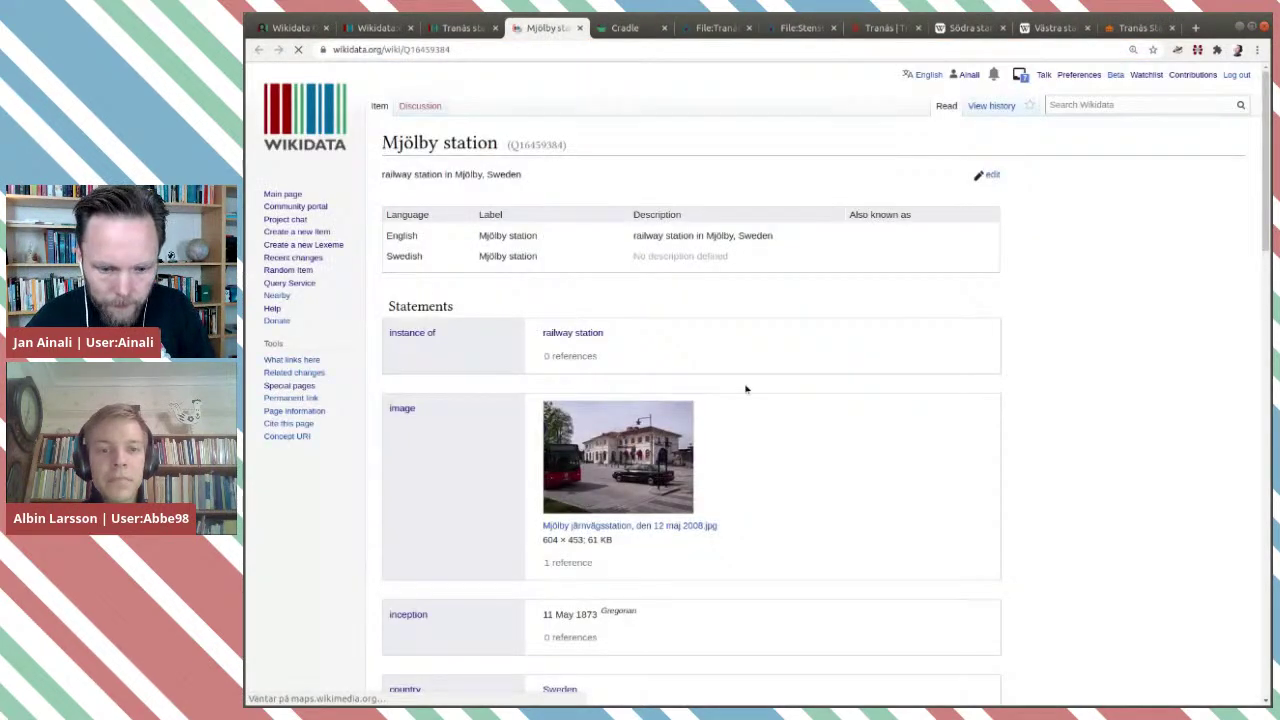
scroll(746, 386, "down", 5)
scroll(757, 330, "down", 4)
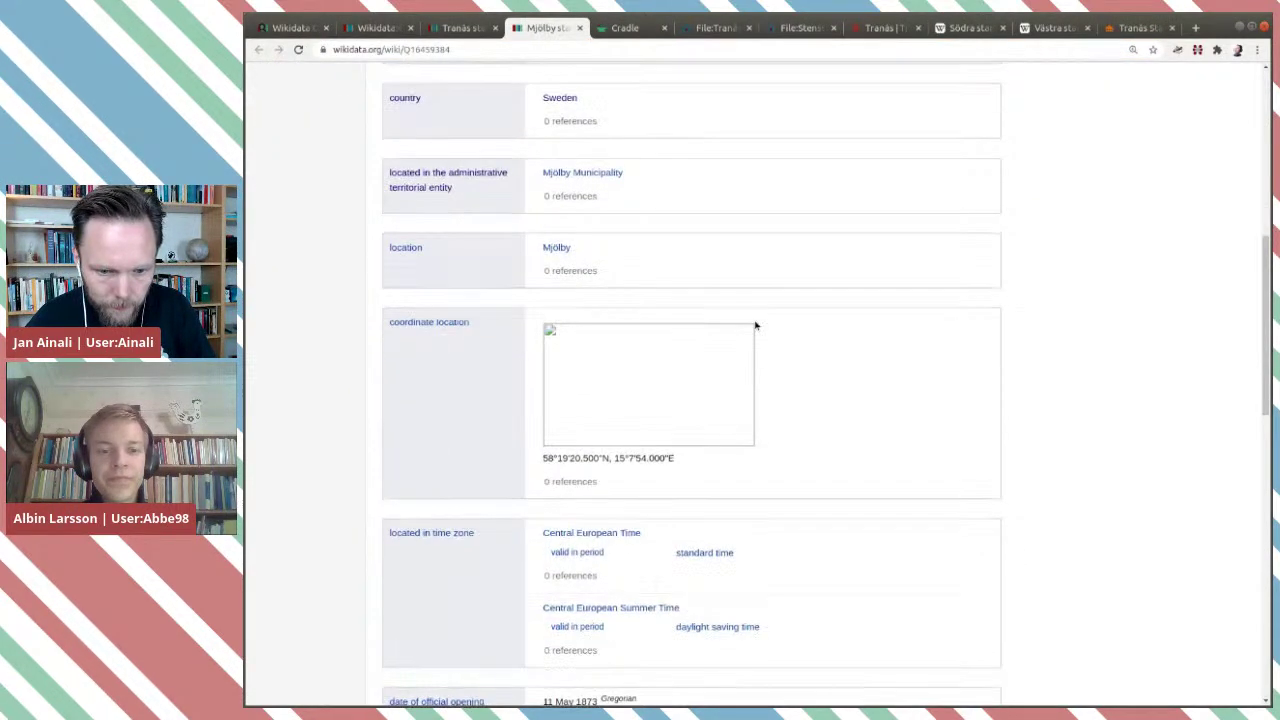
scroll(757, 331, "down", 2)
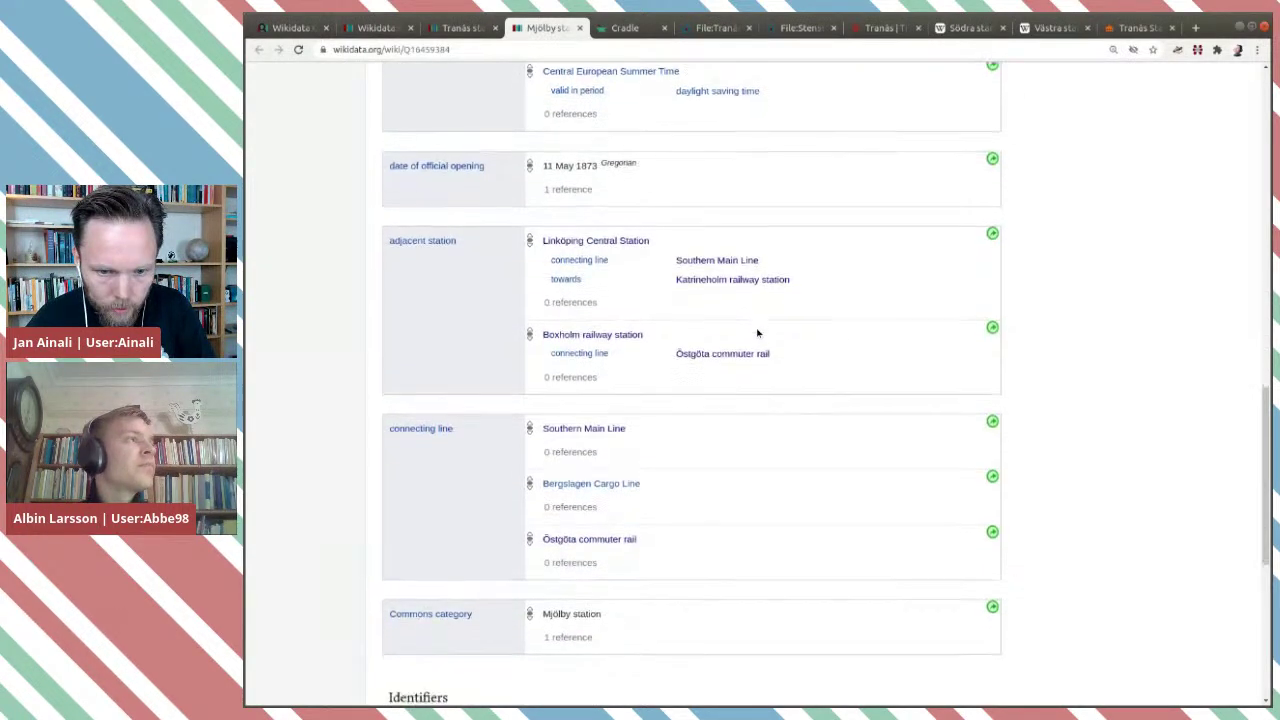
scroll(757, 333, "down", 1)
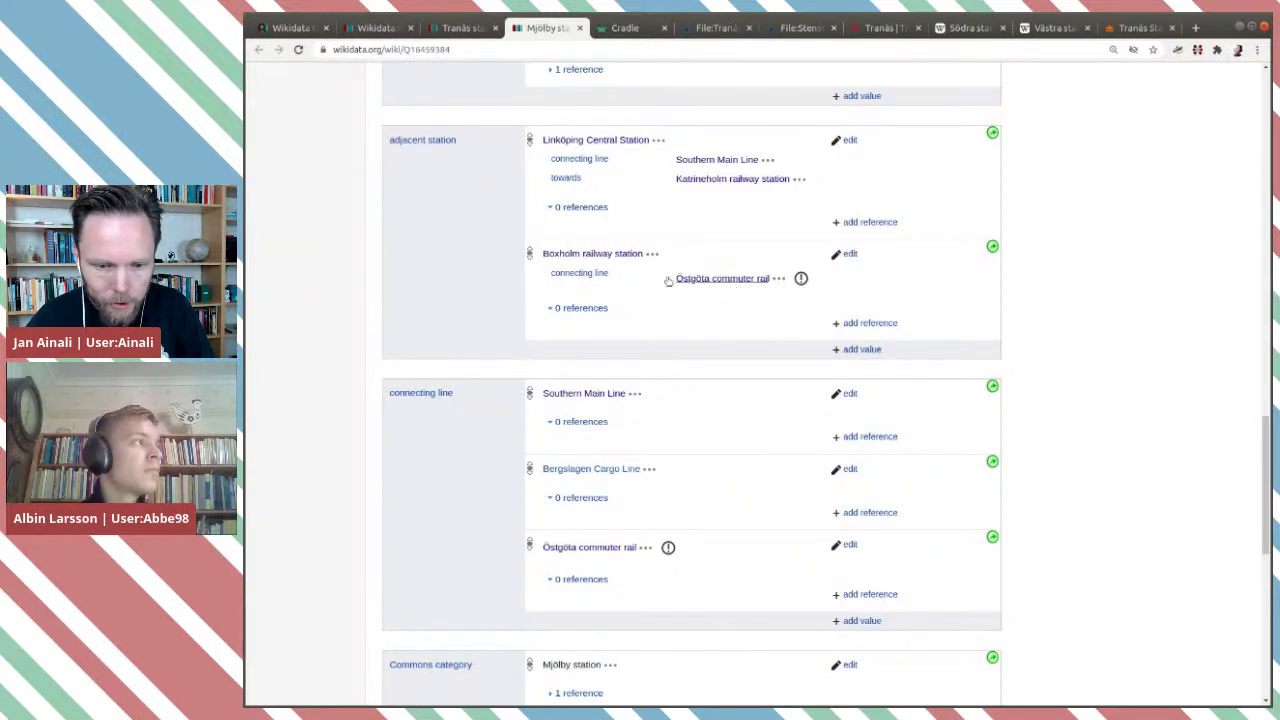
Add Tranås station as an adjacent station value on the Mjölby station item, using the item ID Q99194018.
left_click(849, 350)
scroll(740, 330, "up", 2)
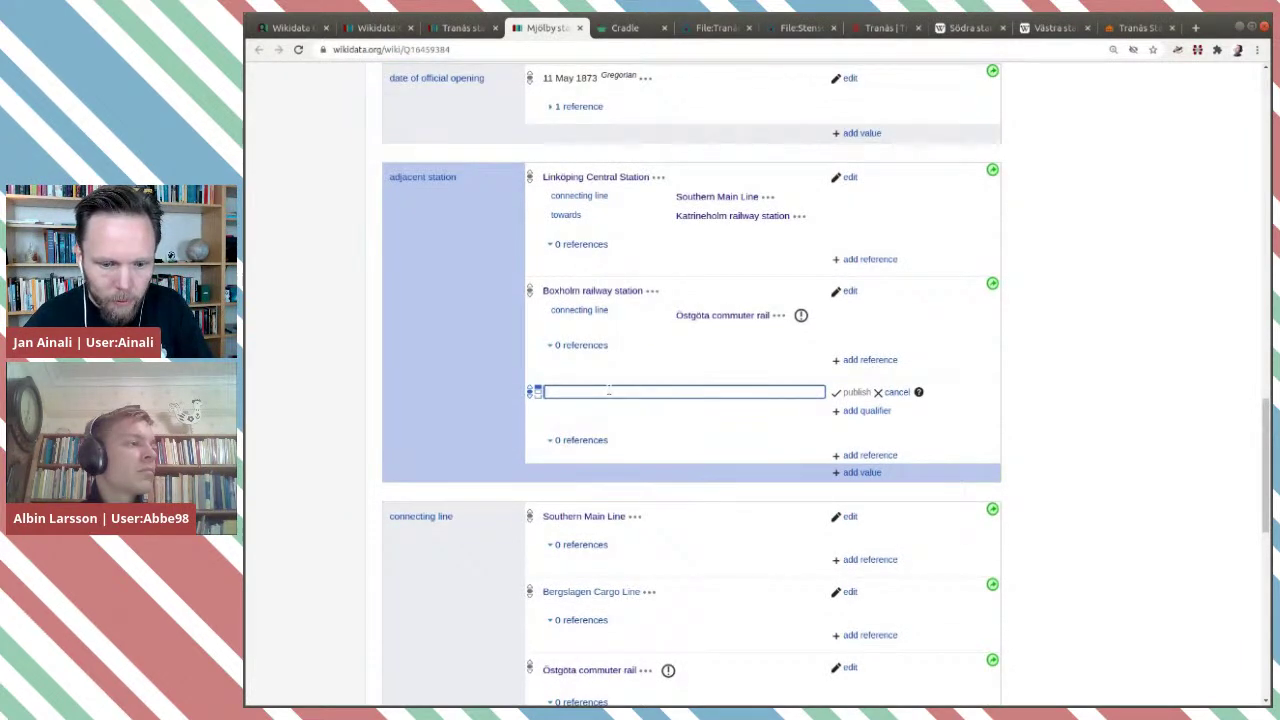
type("Tran")
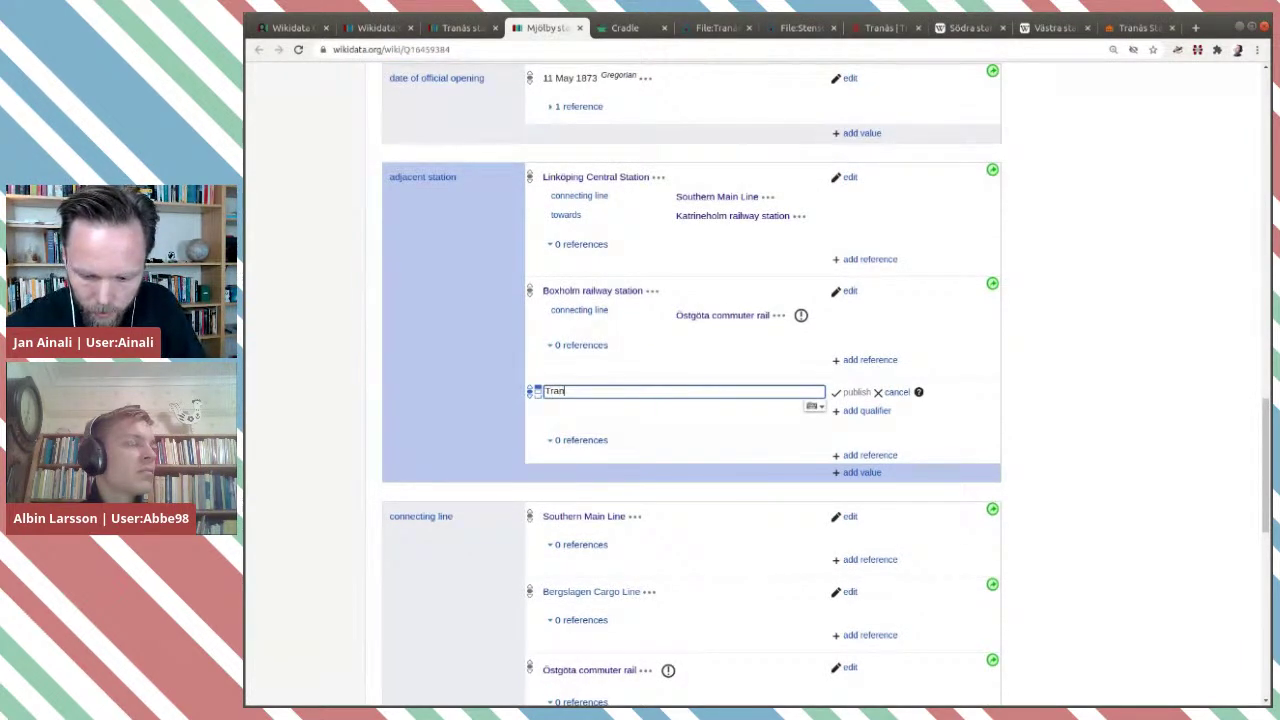
type("ås st")
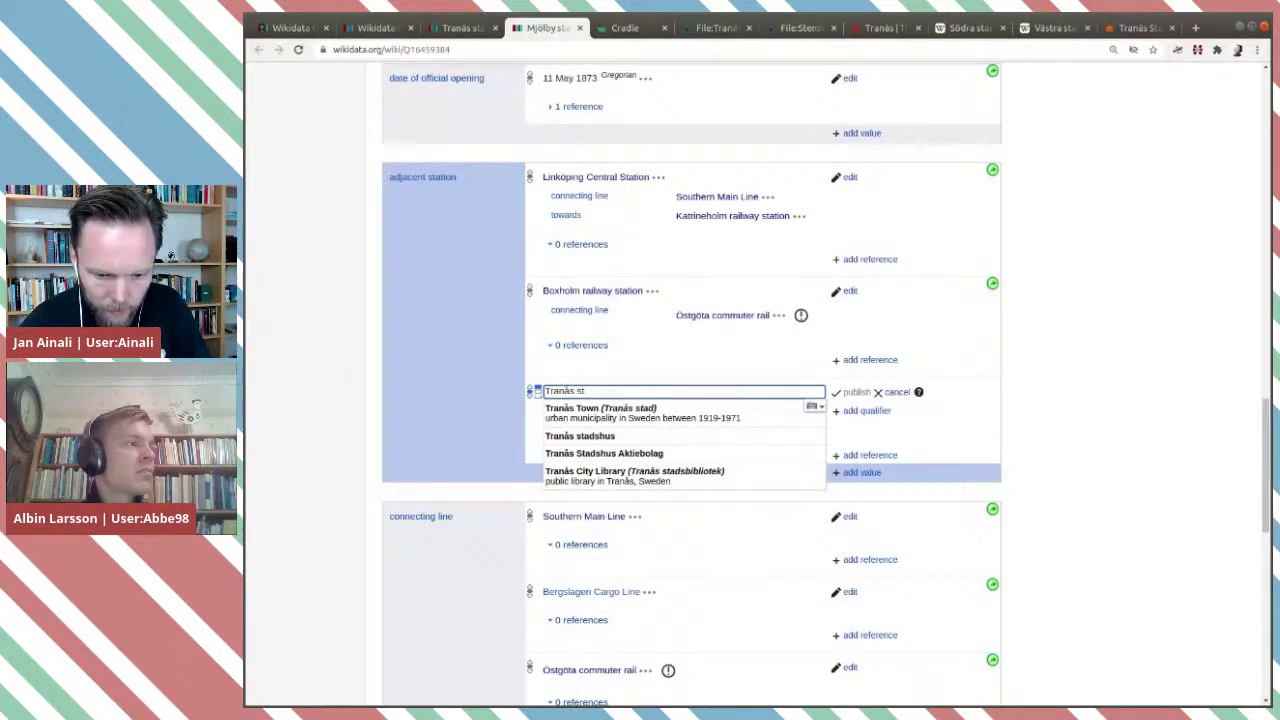
key("ctrl+a")
type("Q99194018")
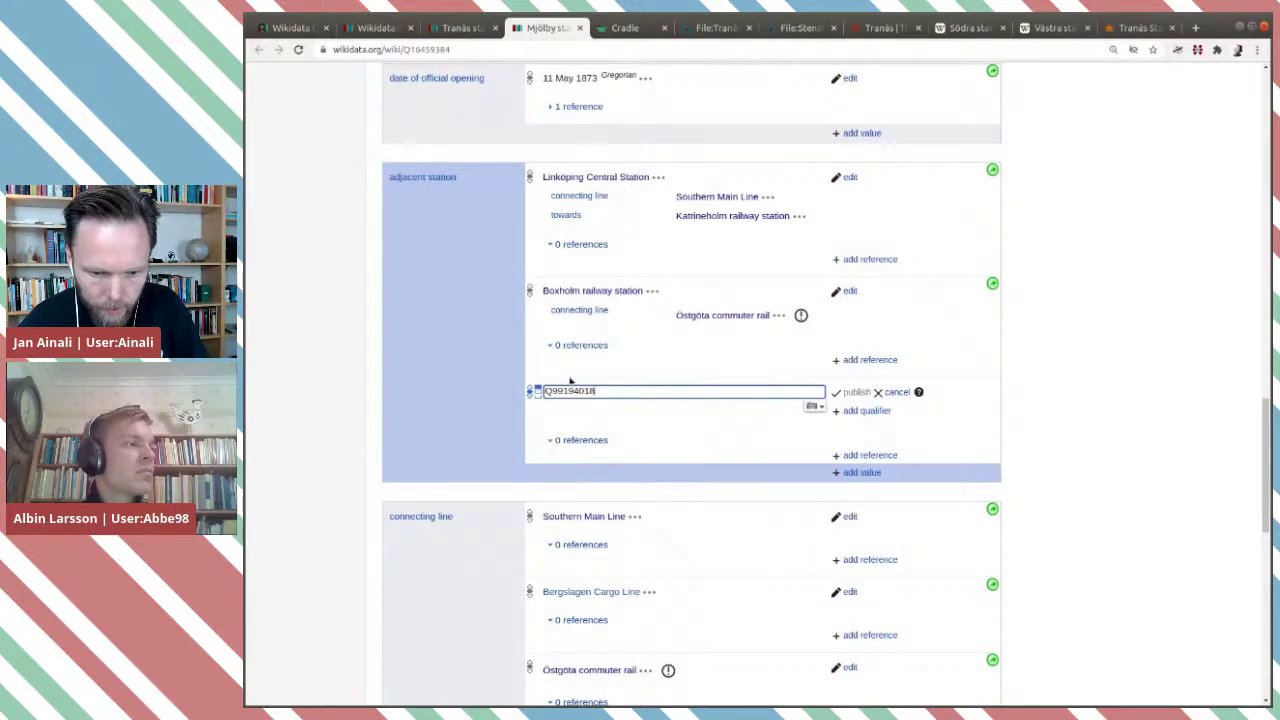
left_click(611, 411)
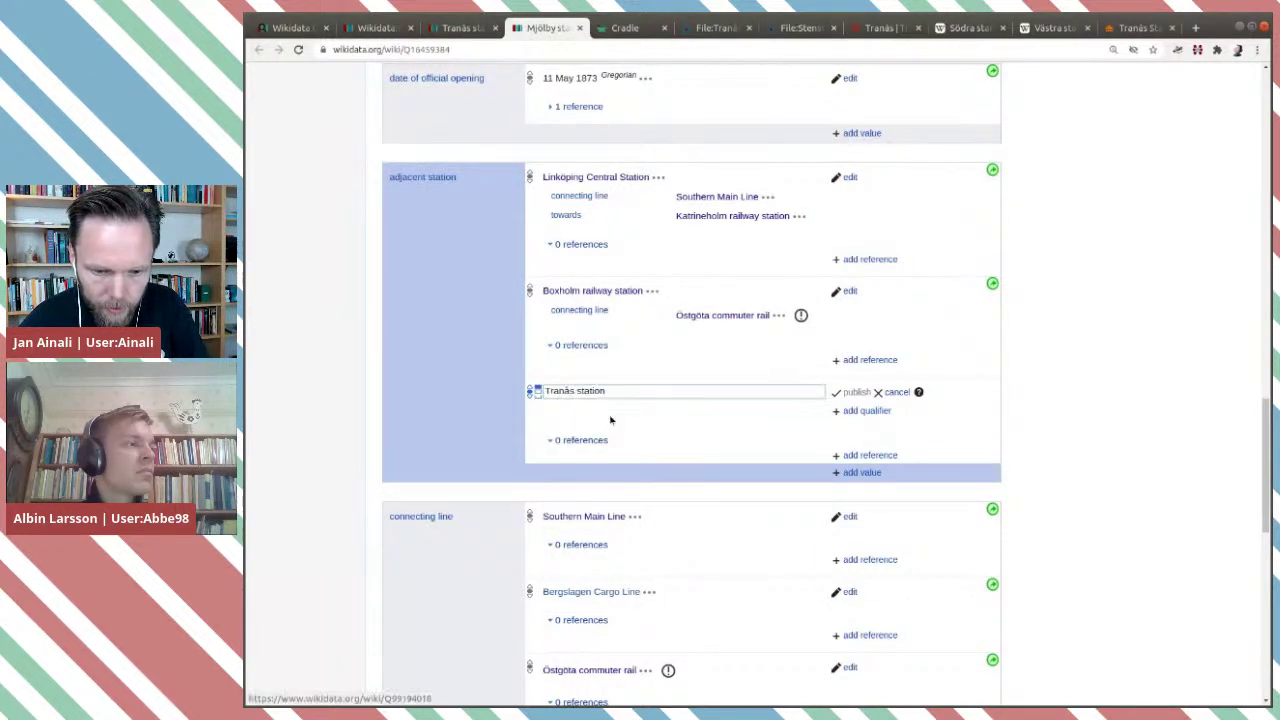
Add the qualifier connecting line with the value Southern Main Line to Mjölby's new Tranås station value.
left_click(862, 411)
type("conn")
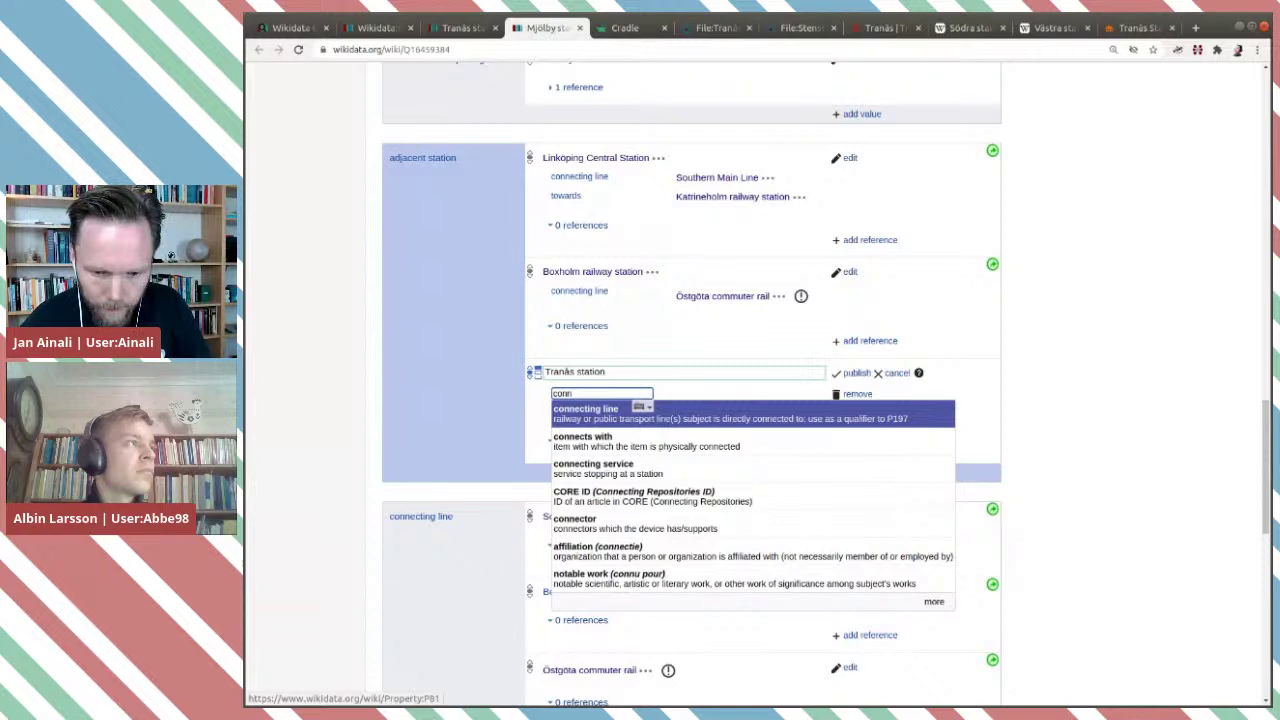
left_click(799, 412)
type("southern mai")
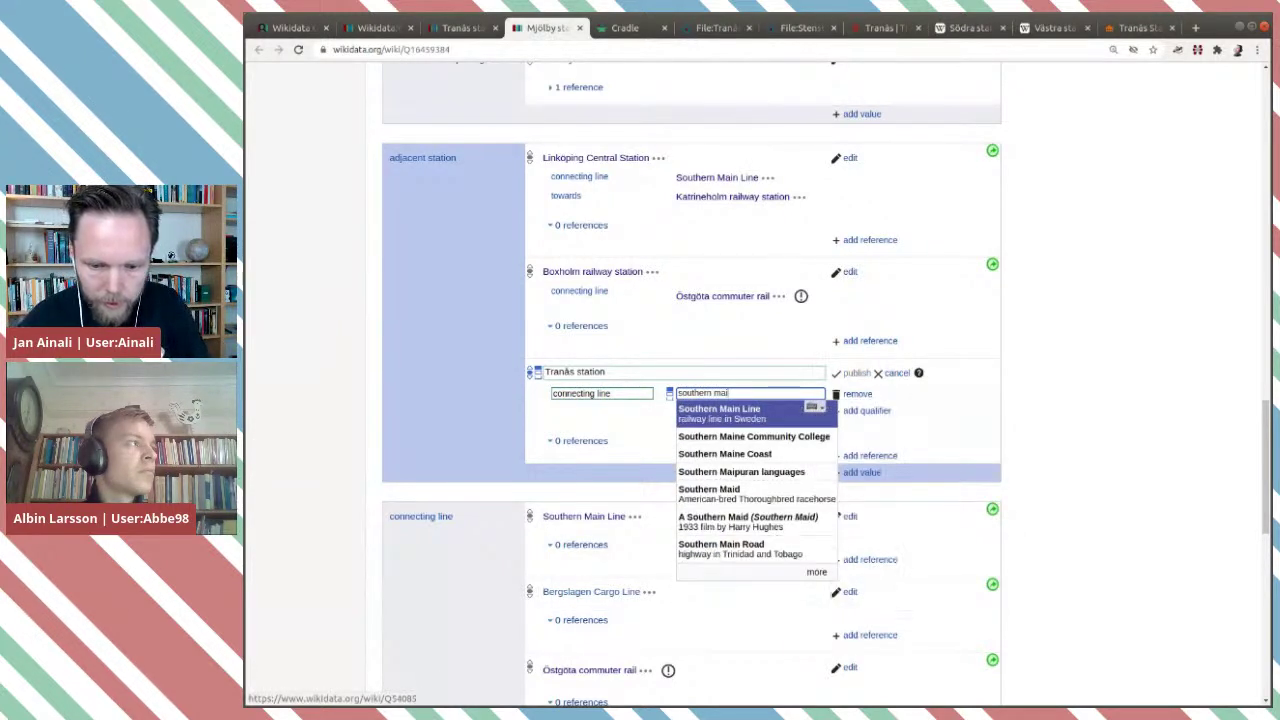
left_click(780, 410)
Add the qualifier towards with the value Malmö Central Station to Mjölby's Tranås station entry and publish the statement.
left_click(852, 410)
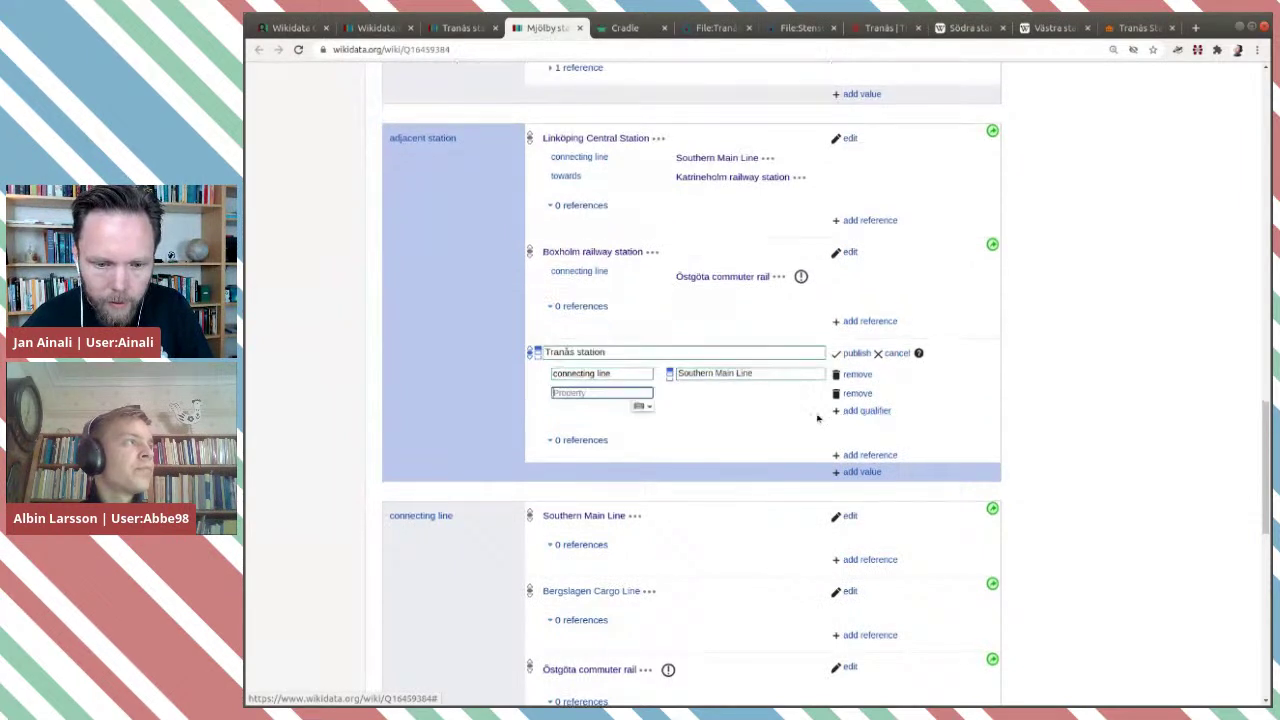
type("to")
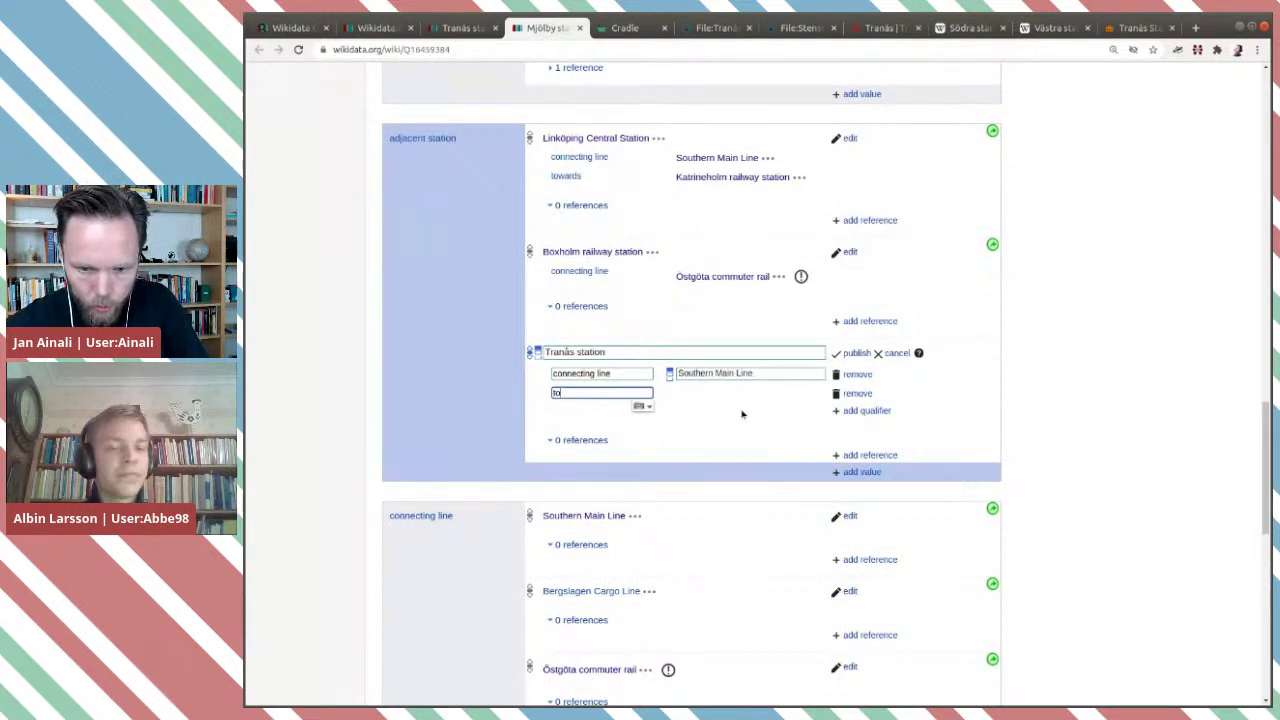
type("wa")
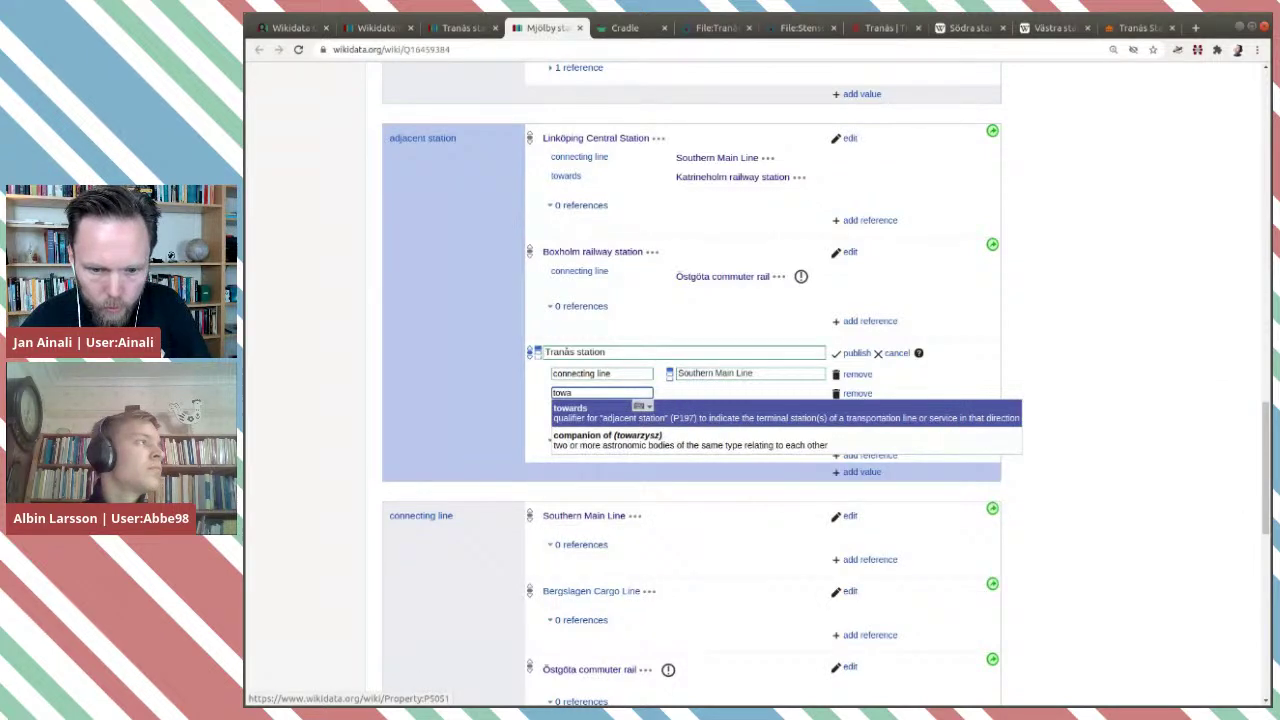
left_click(695, 418)
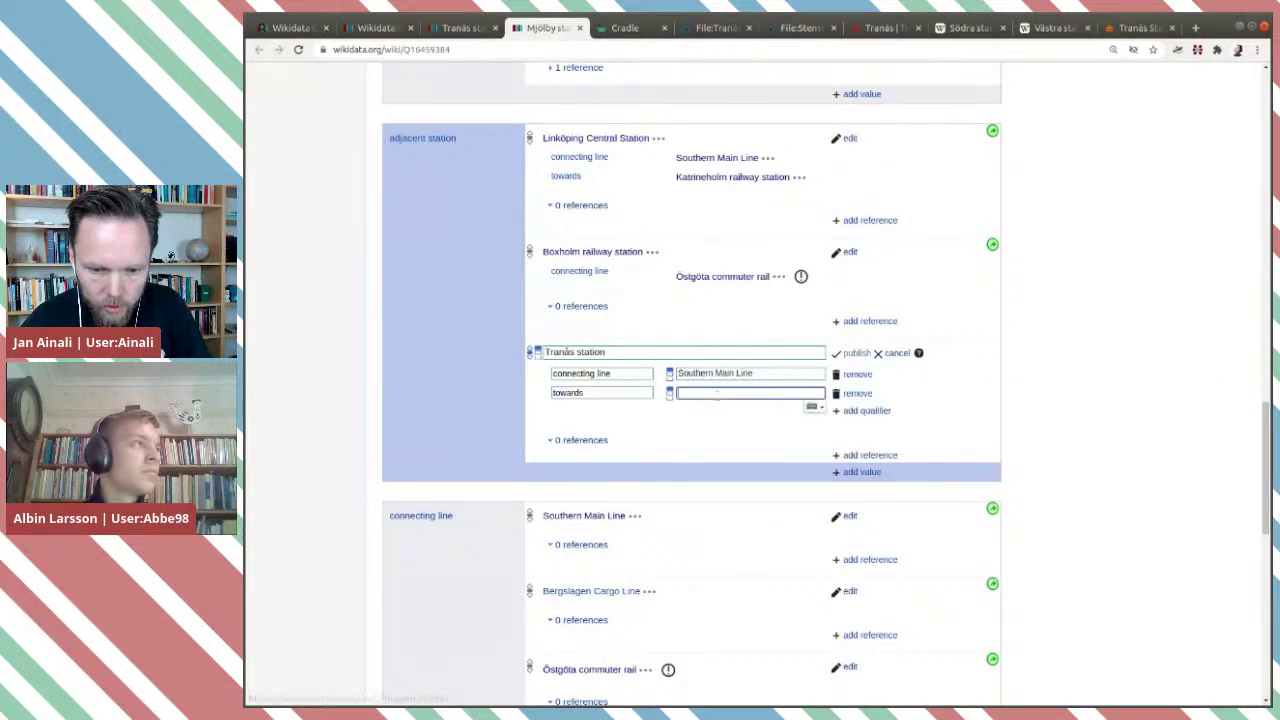
left_click(966, 28)
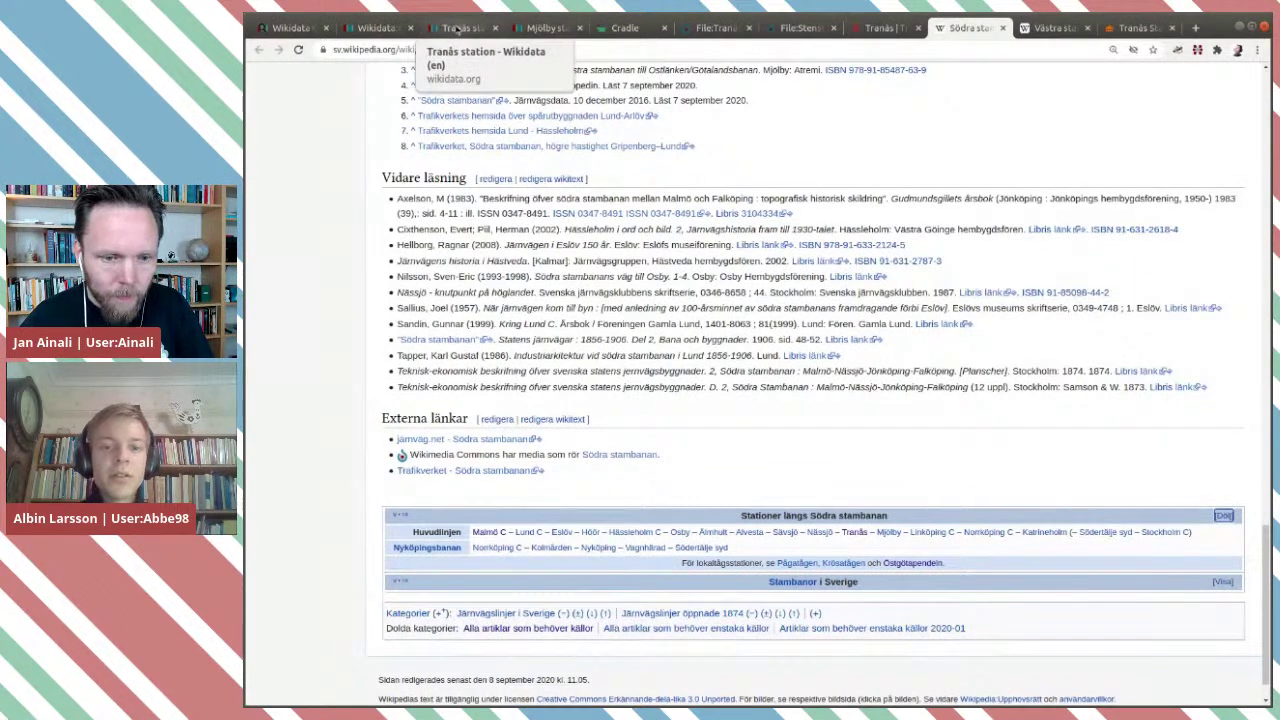
left_click(530, 28)
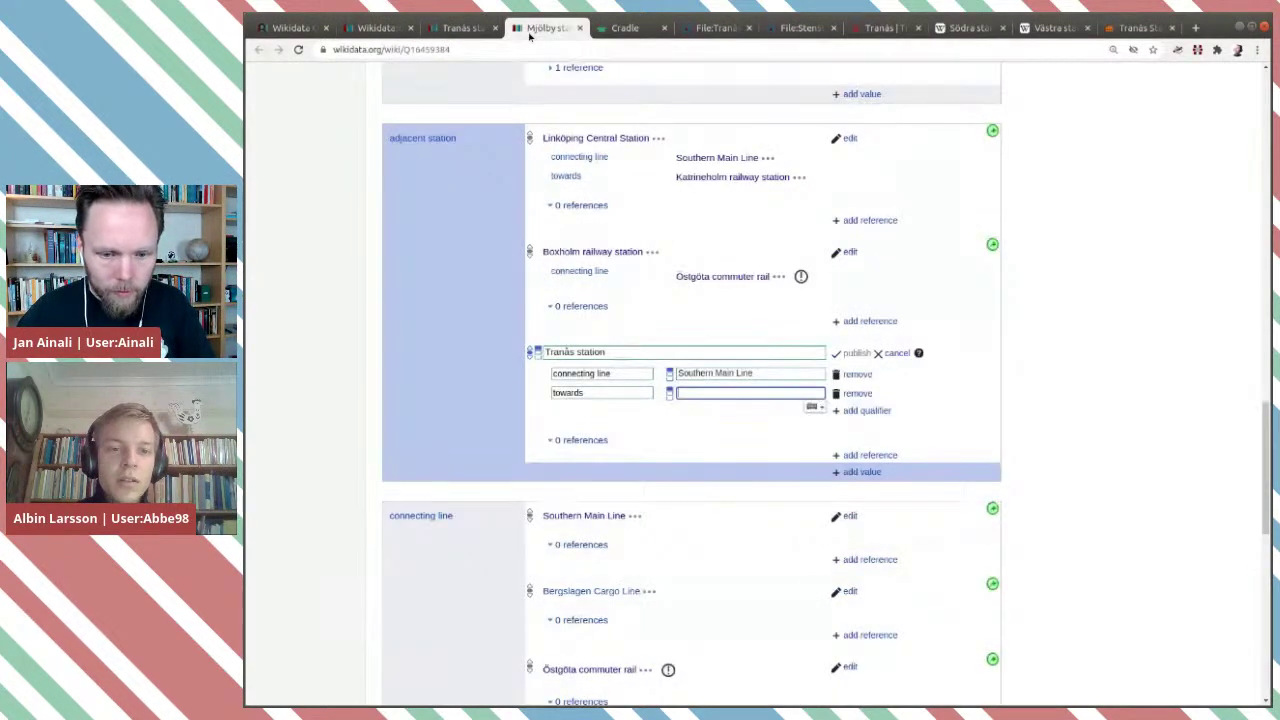
type("Malmö")
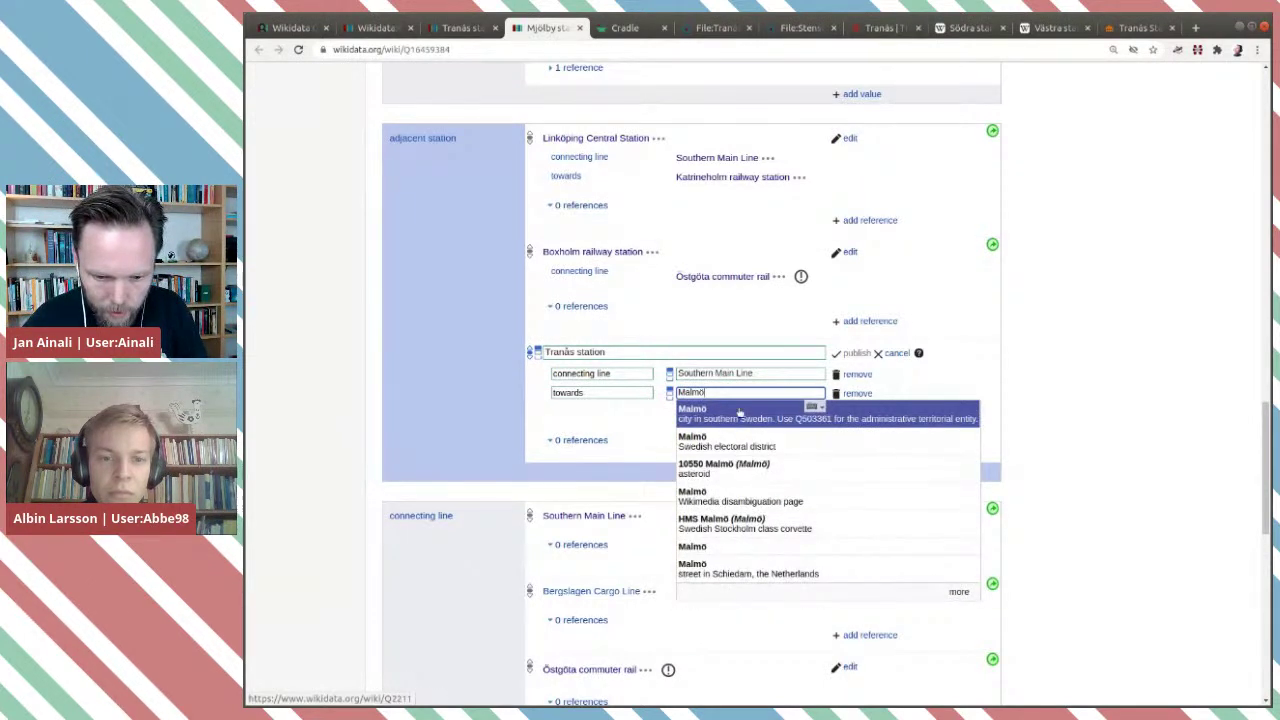
type("c")
left_click(730, 408)
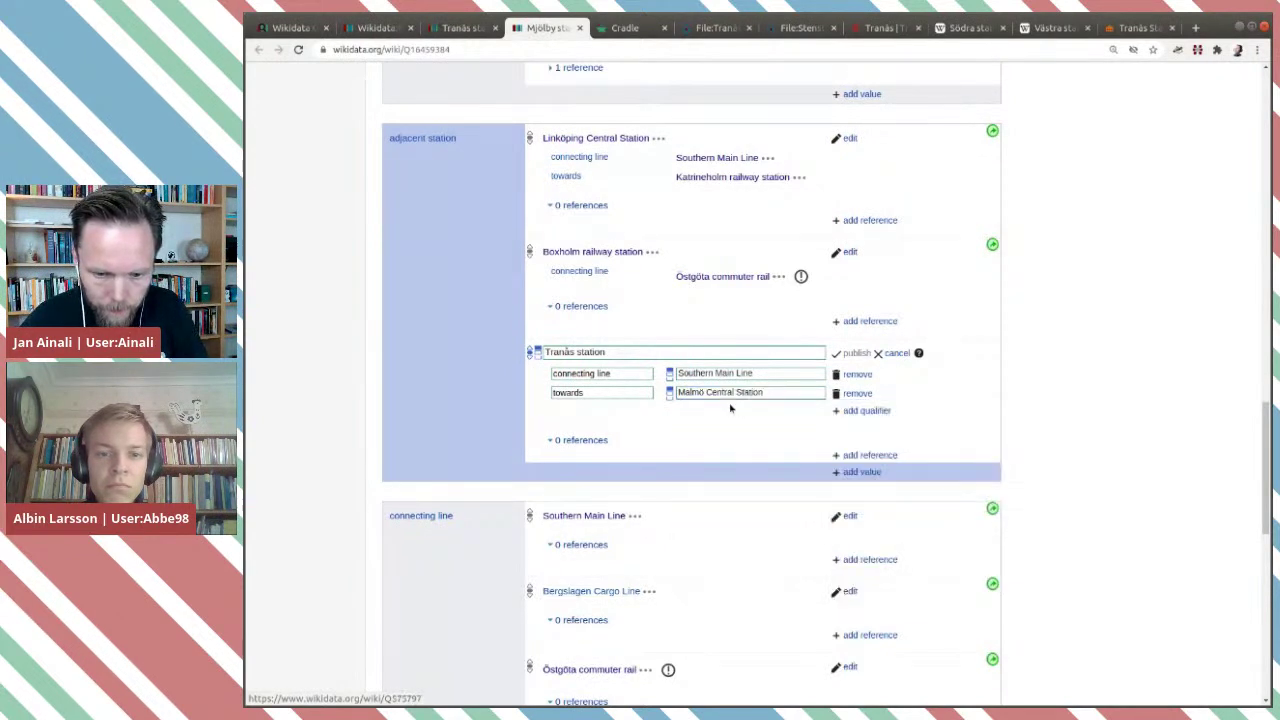
left_click(858, 355)
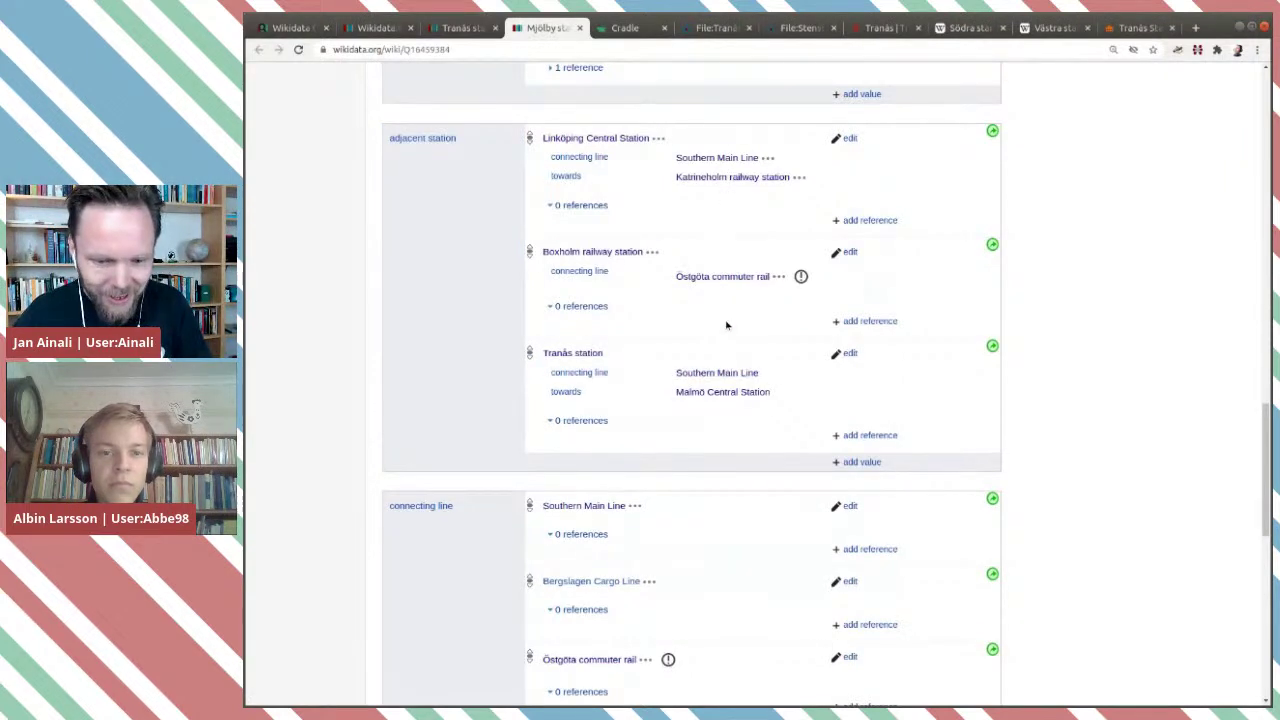
On the Tranås station item, set the towards qualifier of adjacent station Mjölby to Katrineholm railway station and publish.
key("ctrl+shift+Tab")
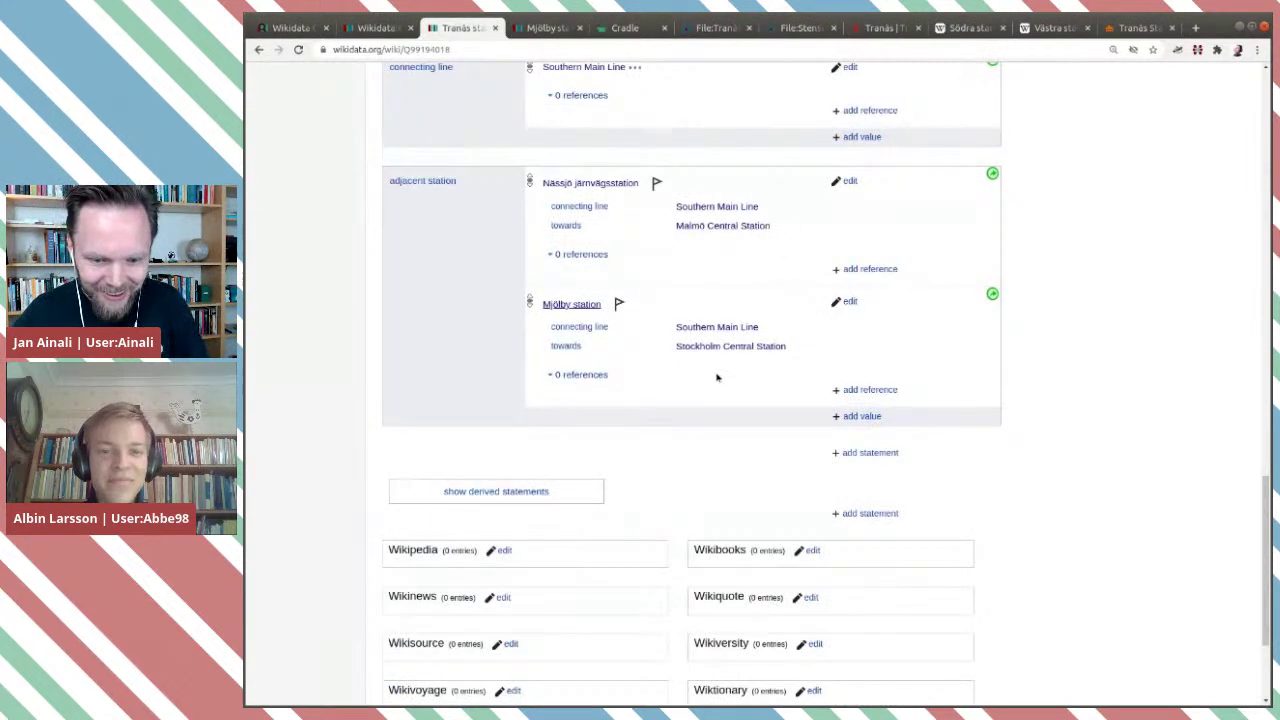
left_click(848, 302)
triple_click(779, 340)
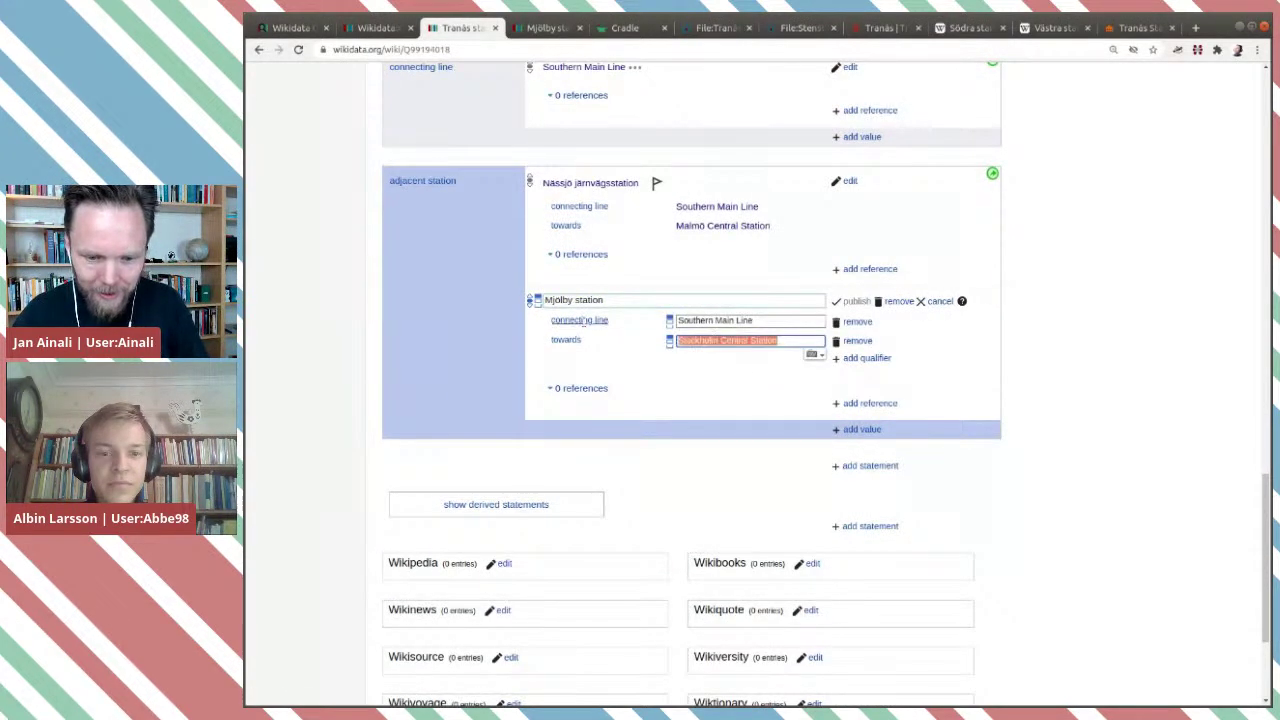
type("kal")
key("BackSpace")
type("trineholm")
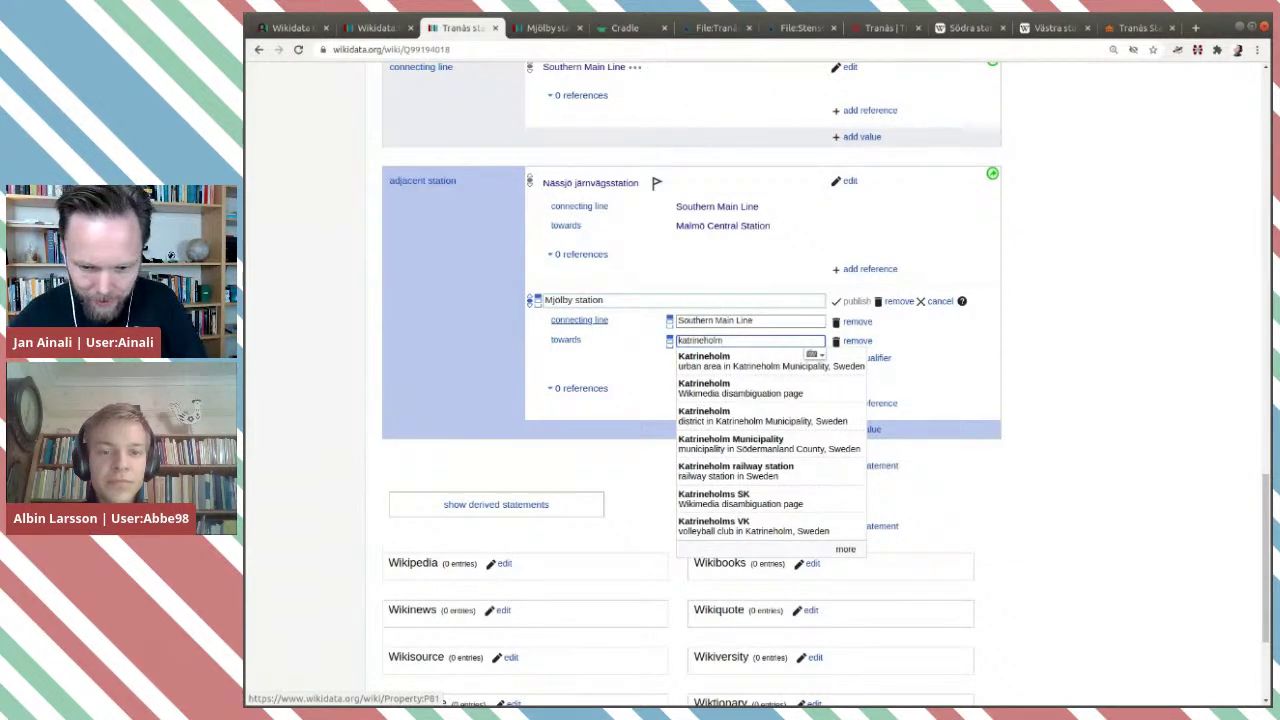
left_click(720, 472)
triple_click(800, 340)
key("ctrl+c")
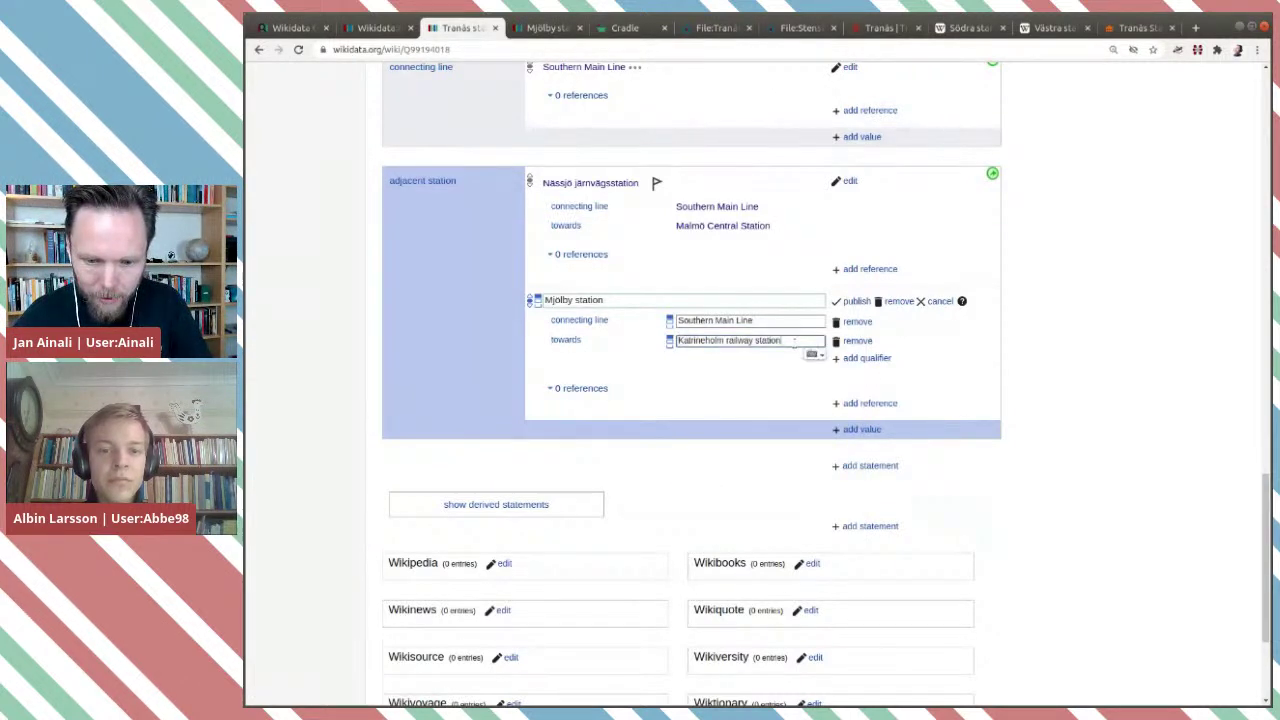
left_click(849, 300)
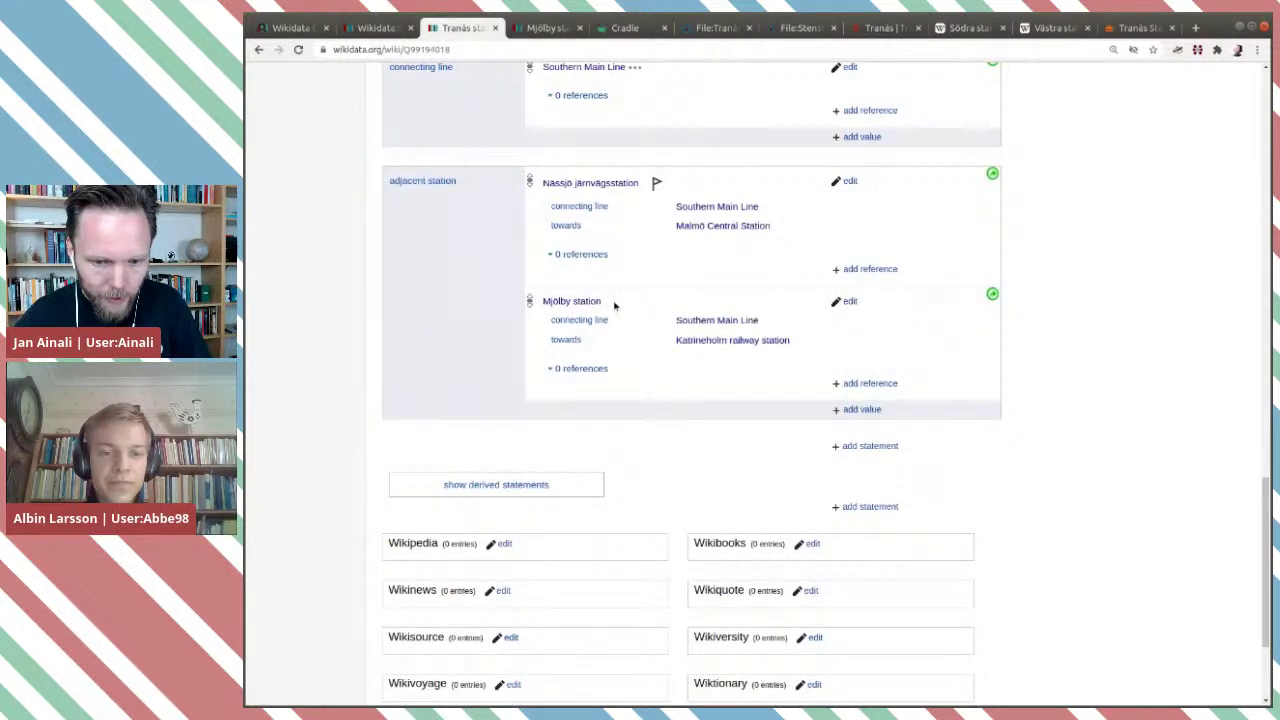
On the Nässjö station item, set the towards qualifier of adjacent station Tranås to Katrineholm railway station and publish.
left_click(598, 182)
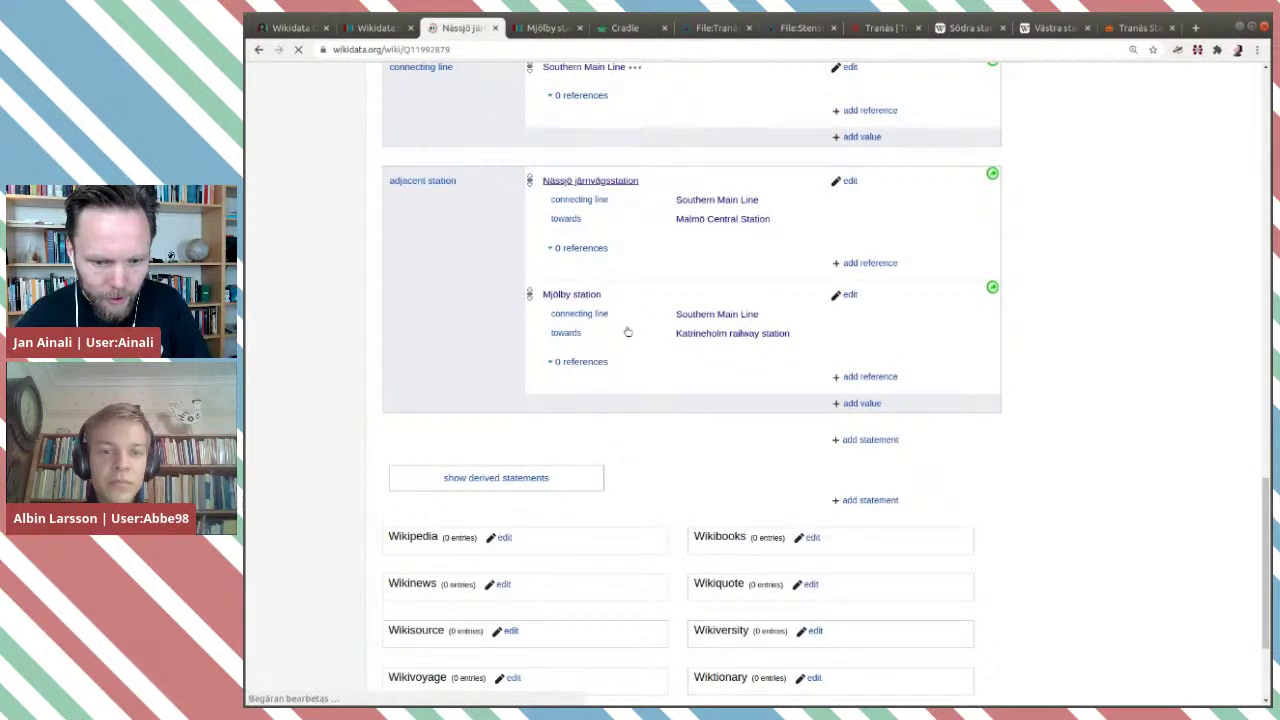
scroll(630, 335, "down", 5)
scroll(637, 333, "down", 10)
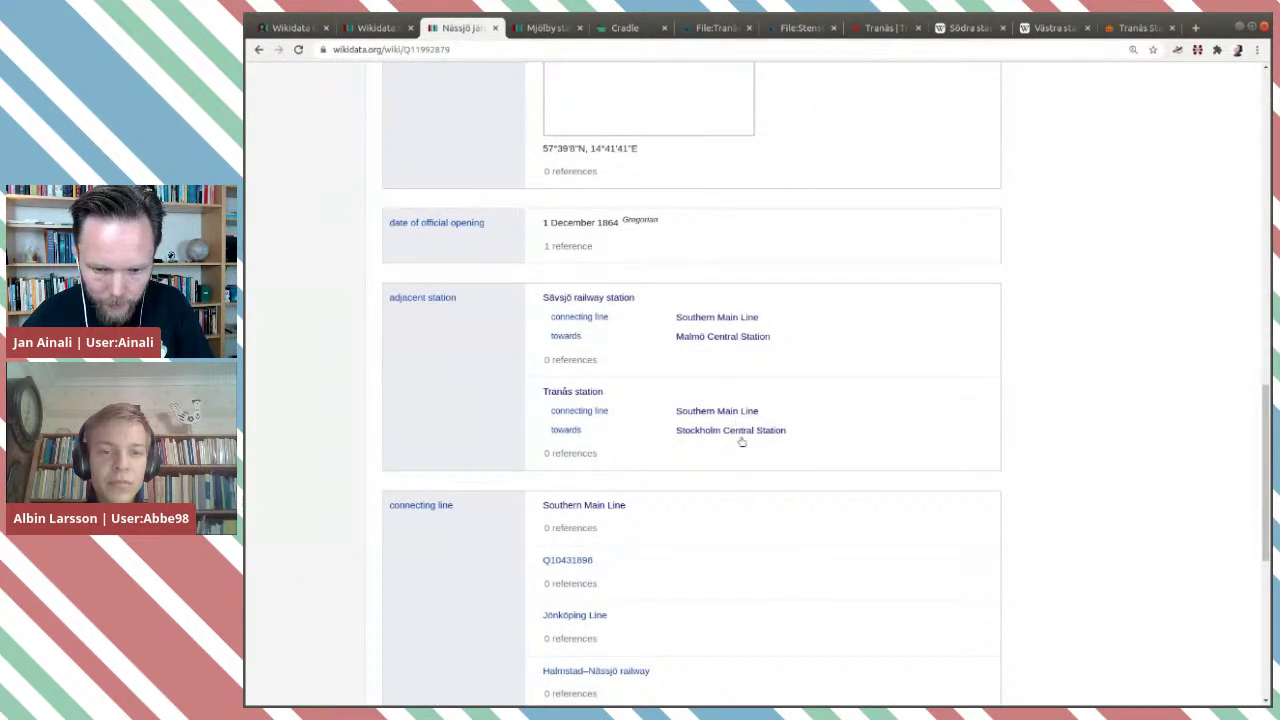
scroll(742, 436, "down", 1)
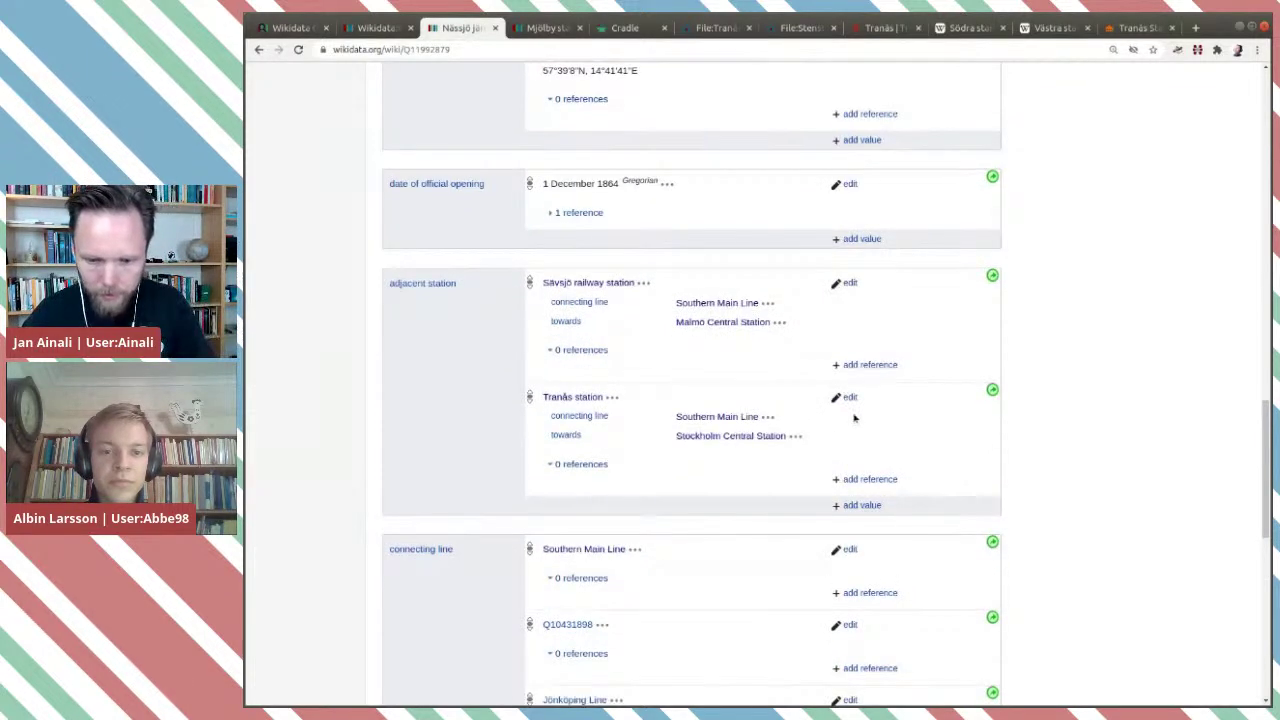
left_click(849, 397)
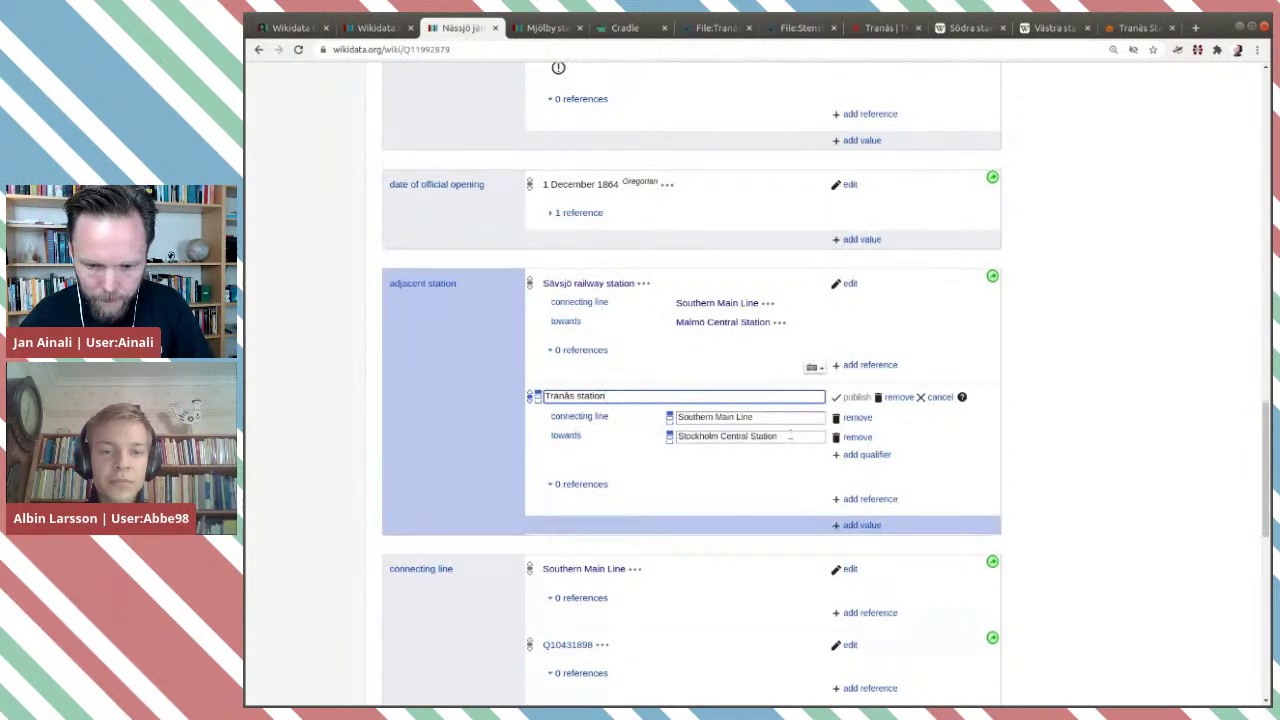
key("ctrl+v")
left_click(727, 458)
left_click(860, 398)
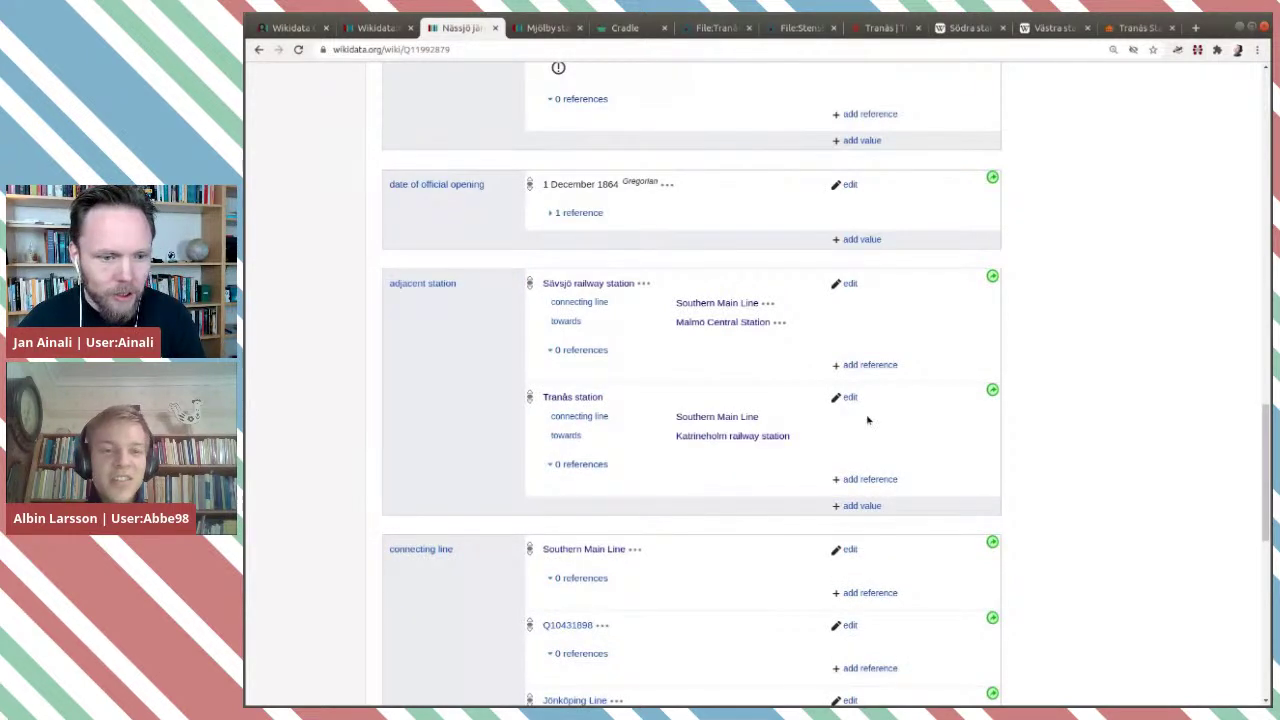
Switch to the Wikidata Query Service railway map of adjacent stations and rerun its query.
left_click(293, 28)
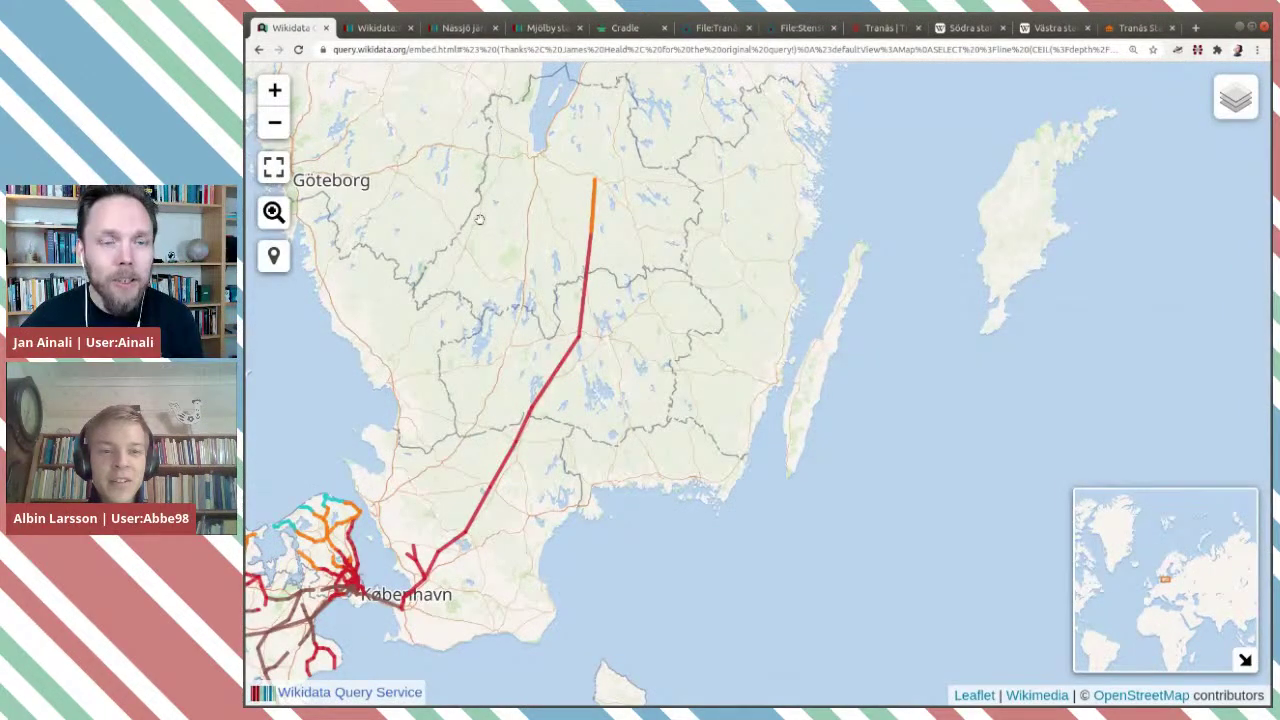
left_click_drag(480, 219, 568, 468)
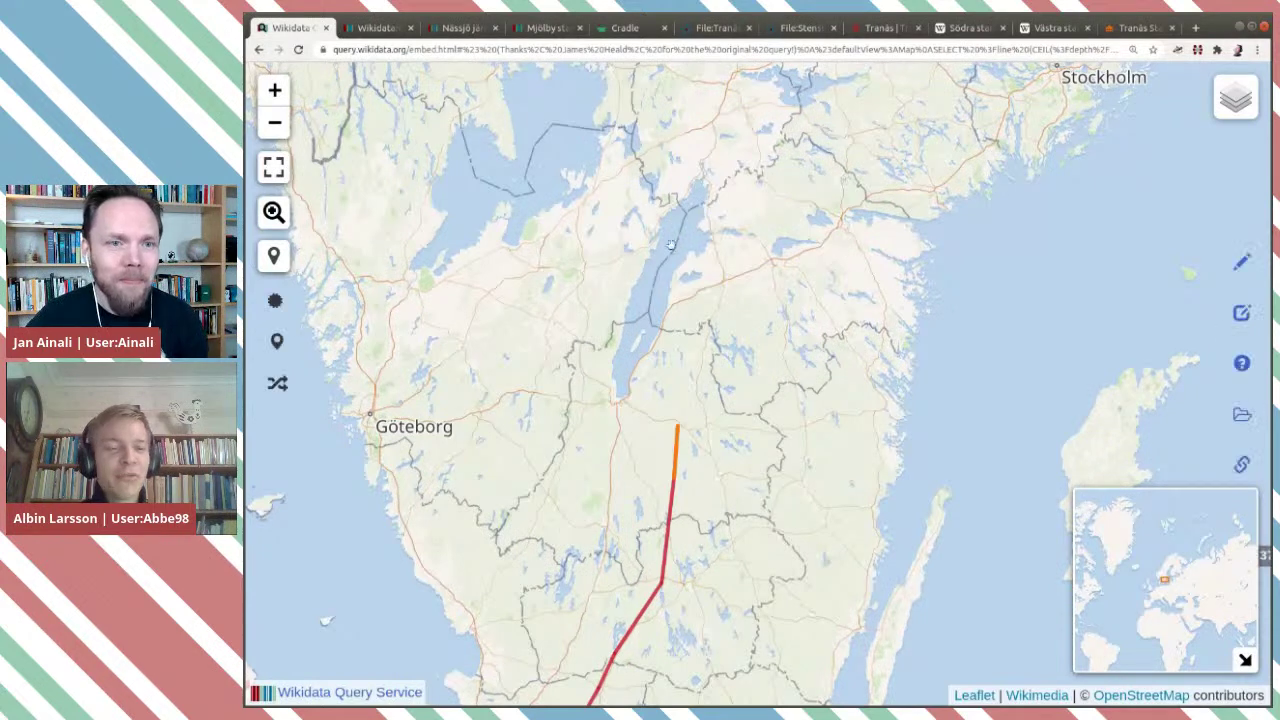
left_click_drag(586, 366, 612, 246)
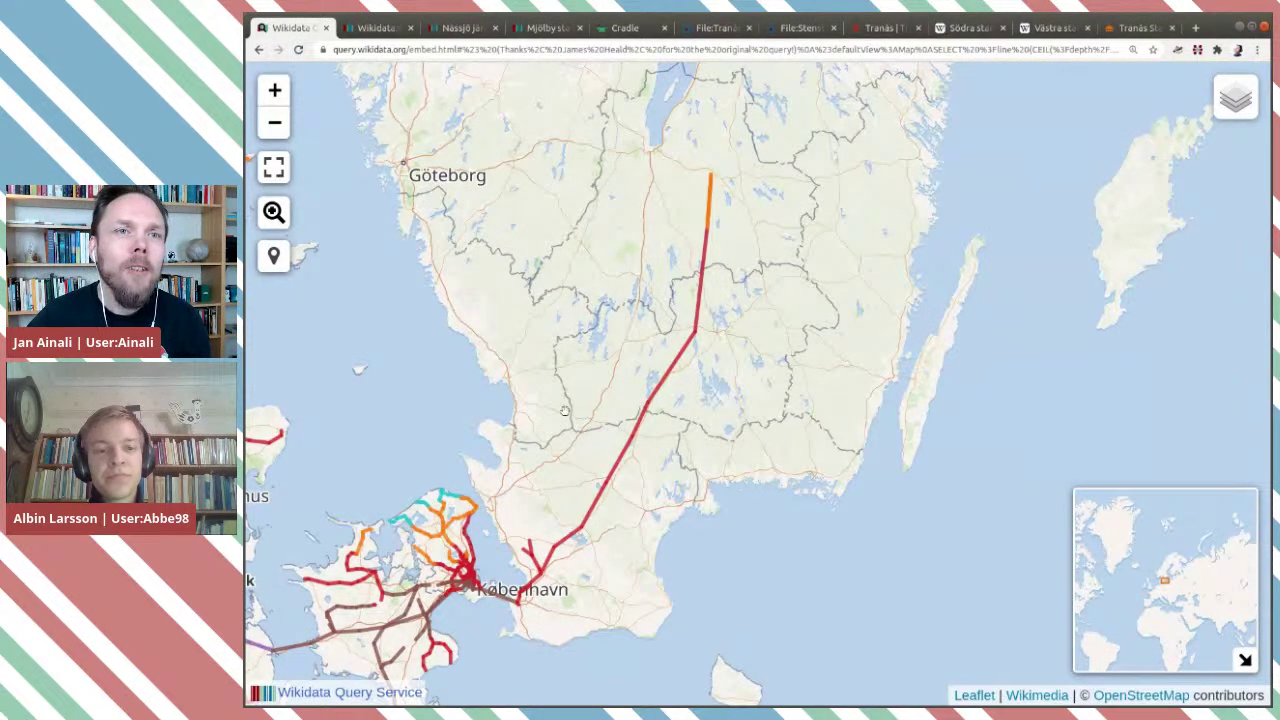
left_click_drag(557, 292, 566, 472)
left_click_drag(574, 270, 561, 406)
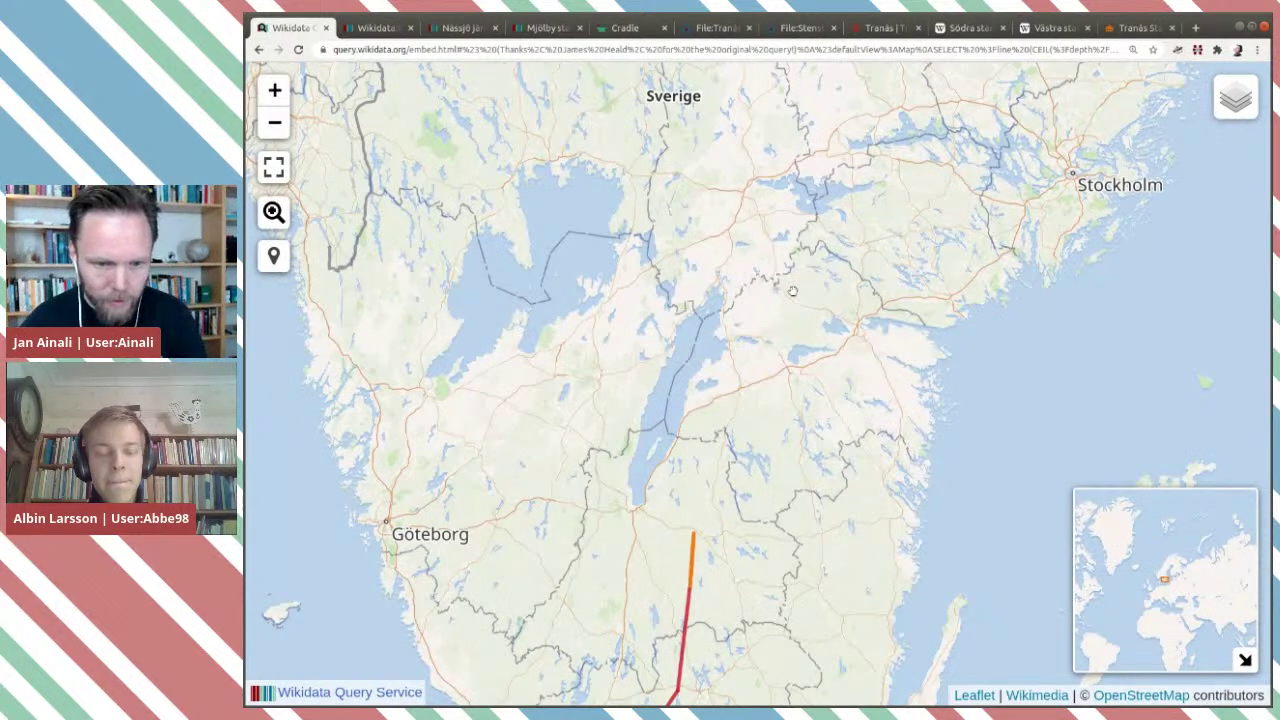
left_click(298, 49)
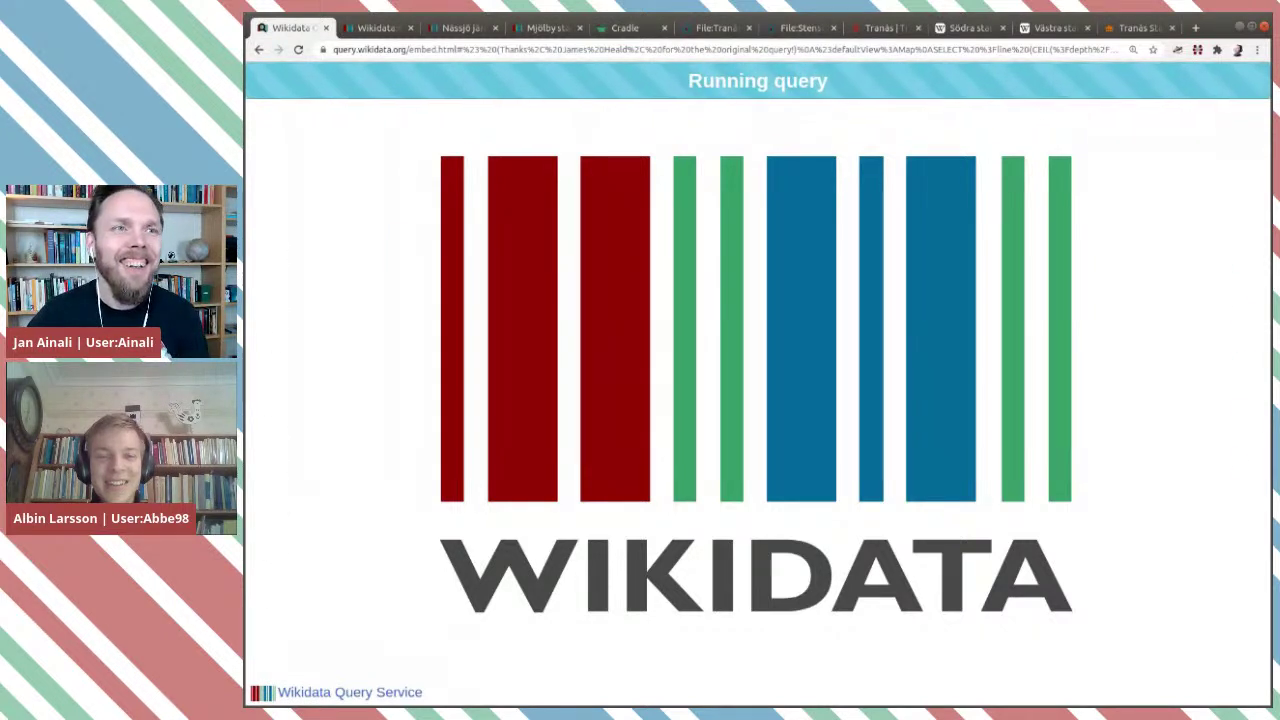
mouse_move(940, 354)
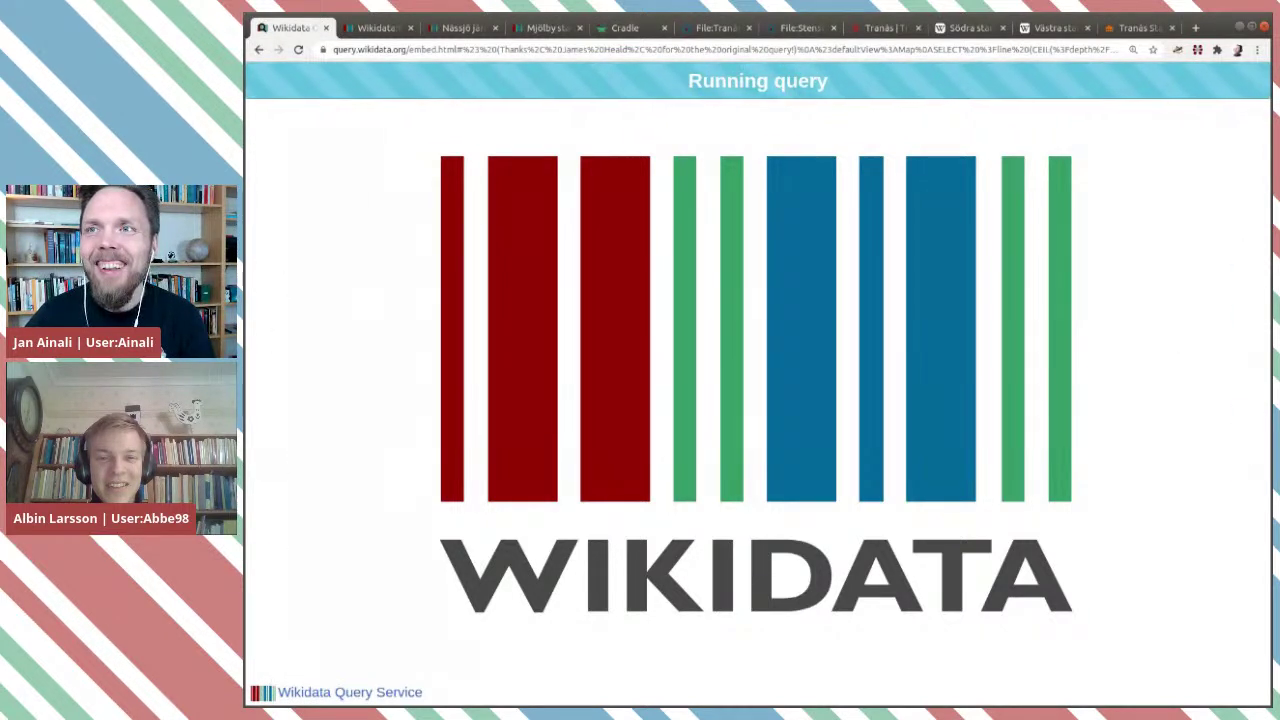
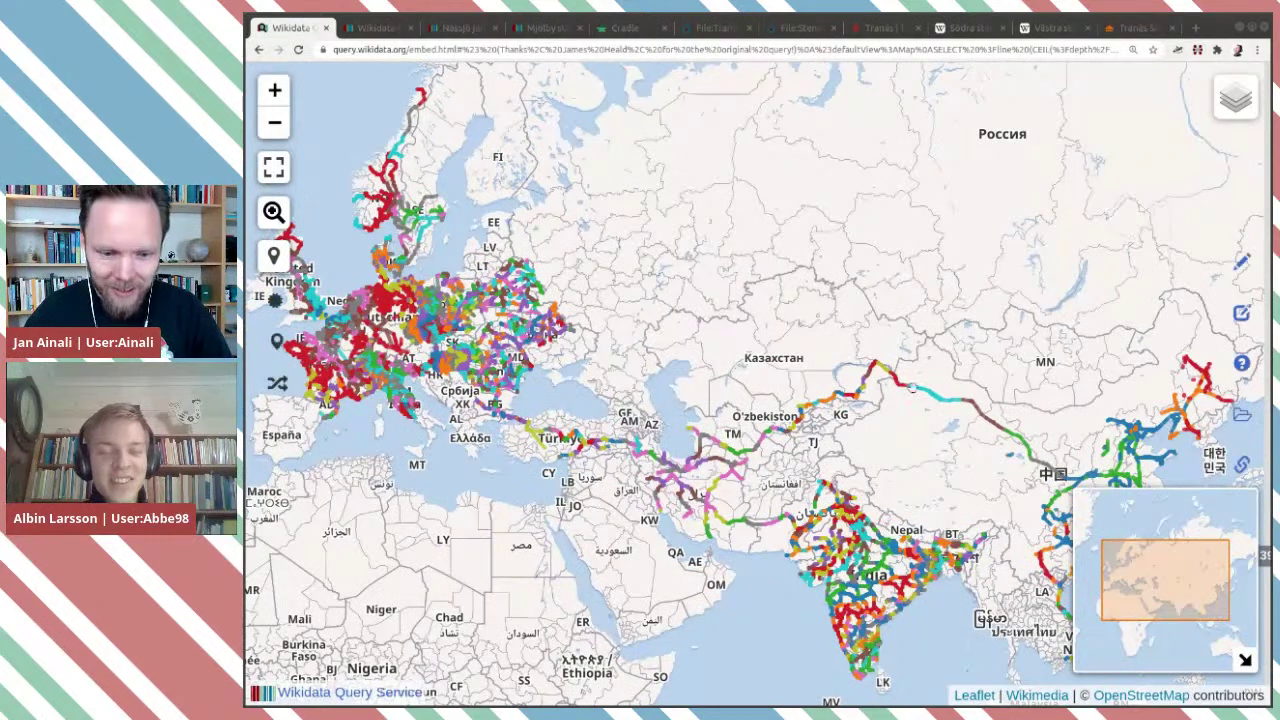
Examine the rail connections across Sweden and Denmark on the refreshed map, including the Southern Main Line between Malmö and Katrineholm.
left_click_drag(527, 207, 957, 325)
scroll(928, 376, "up", 3)
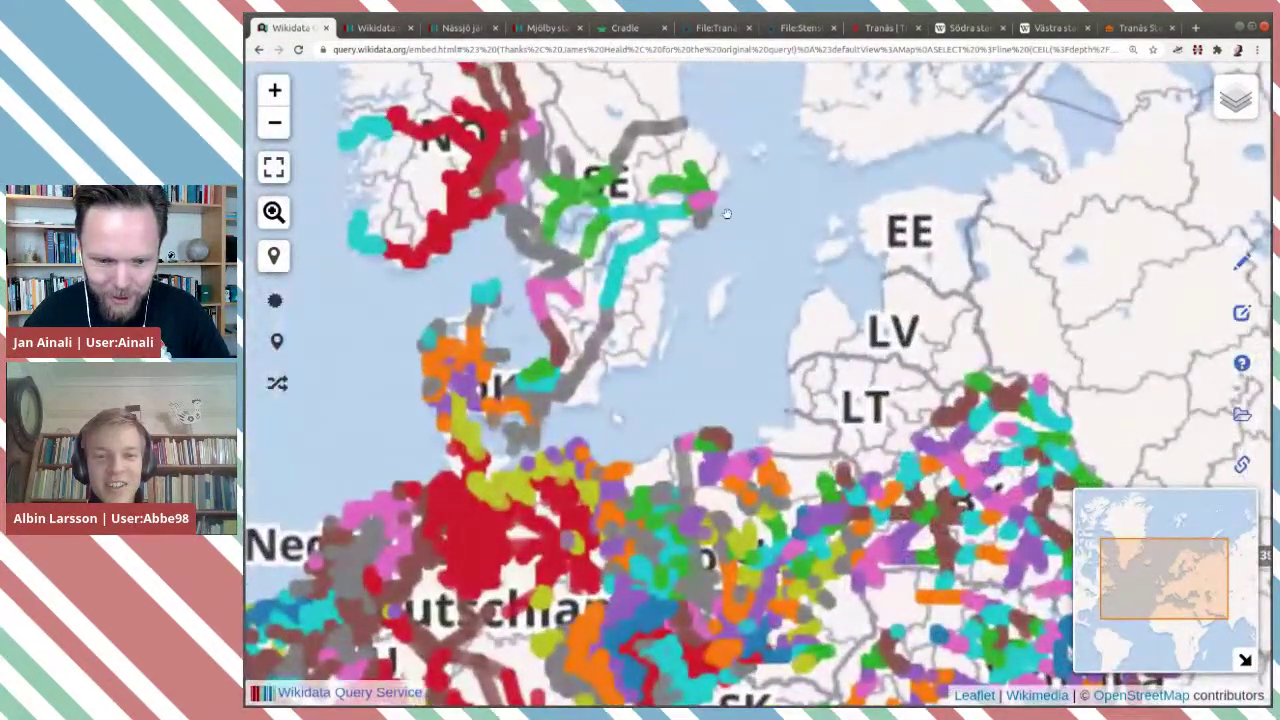
scroll(727, 213, "down", 3)
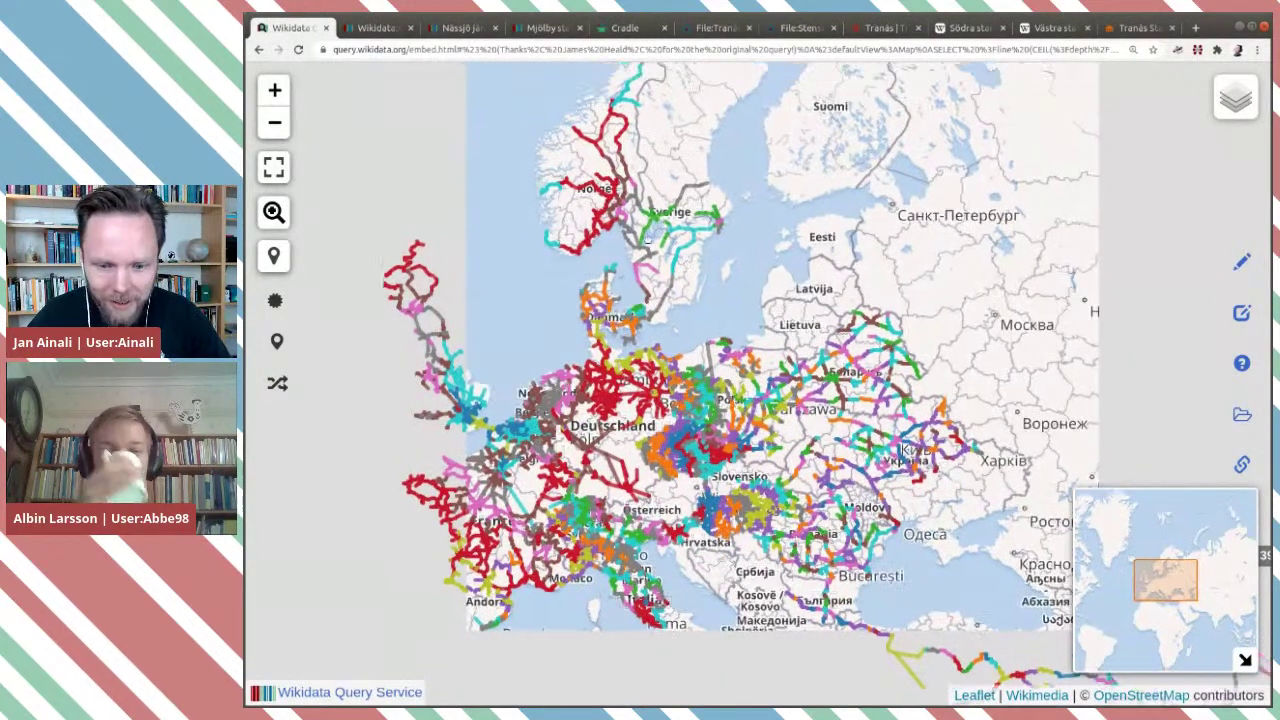
left_click_drag(679, 160, 717, 378)
scroll(717, 378, "up", 1)
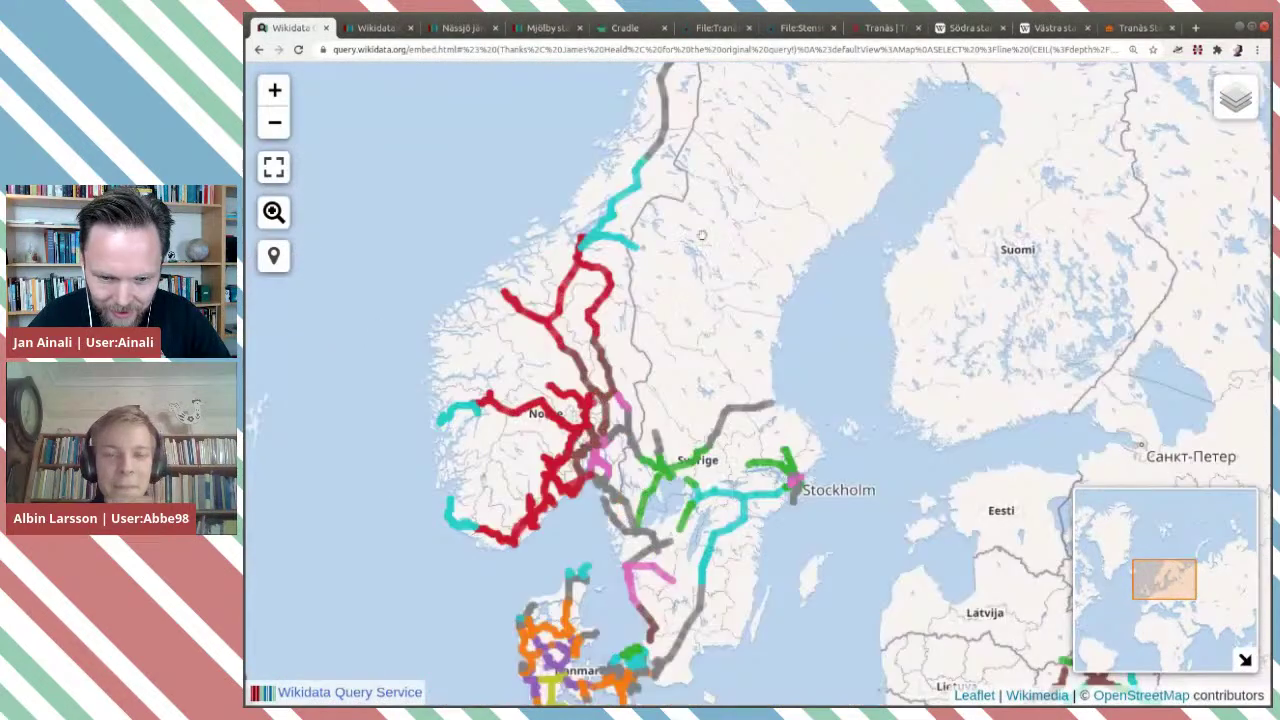
left_click_drag(713, 470, 684, 377)
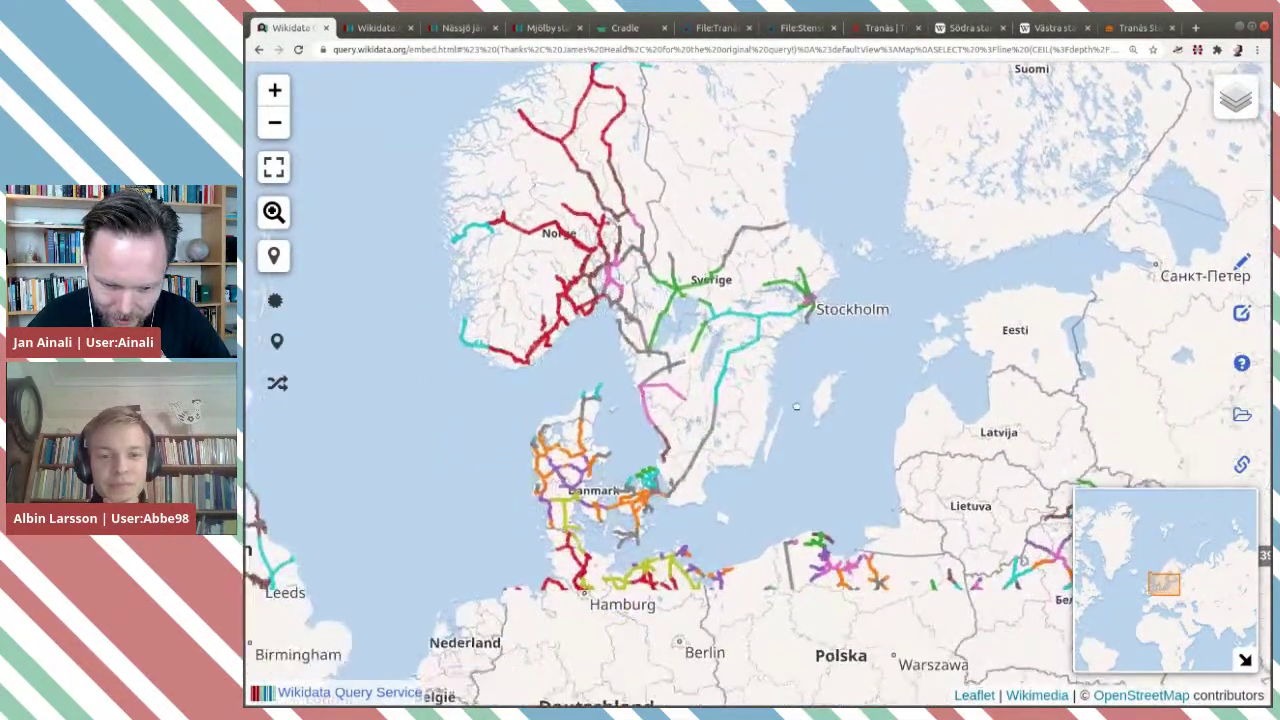
scroll(684, 377, "up", 2)
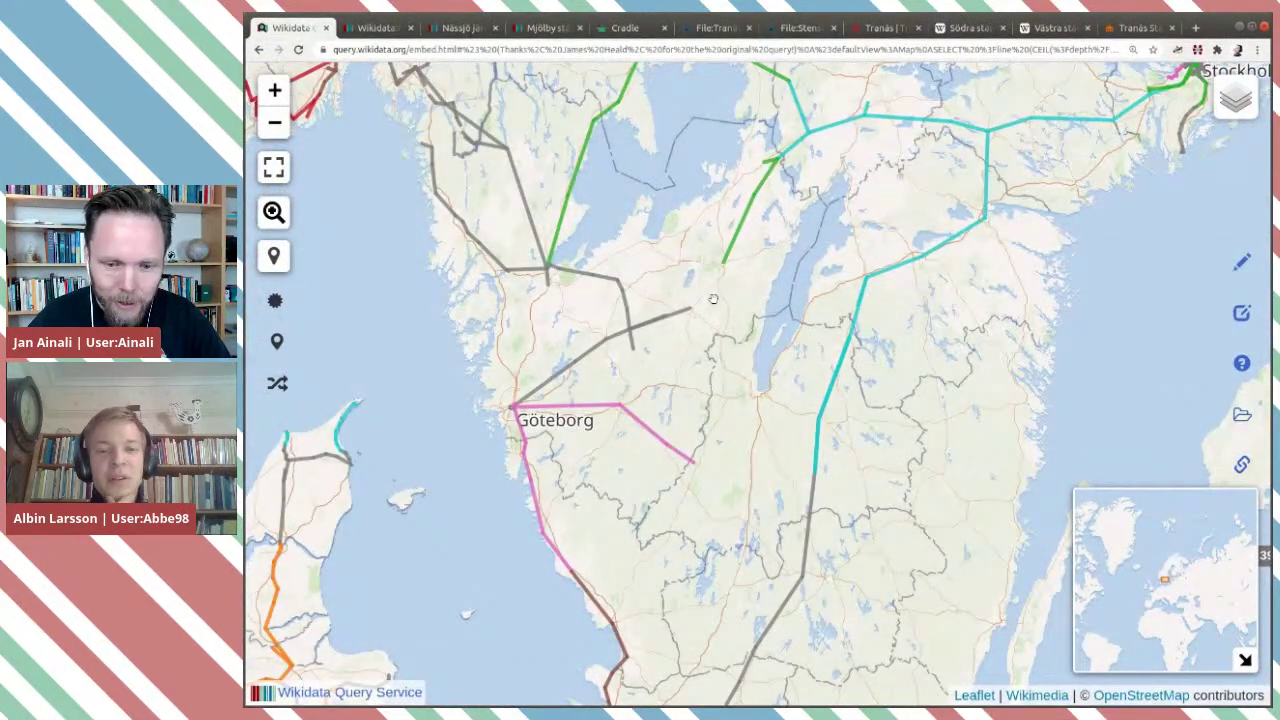
scroll(708, 338, "down", 1)
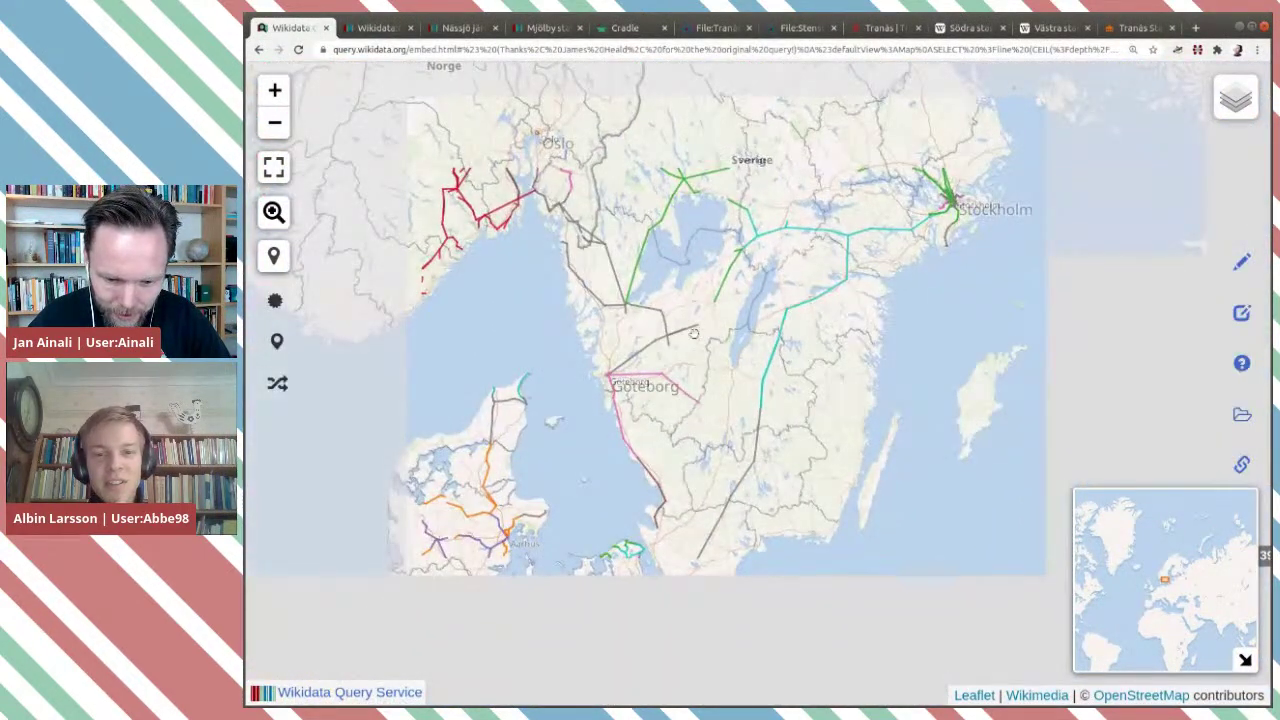
left_click_drag(629, 555, 613, 385)
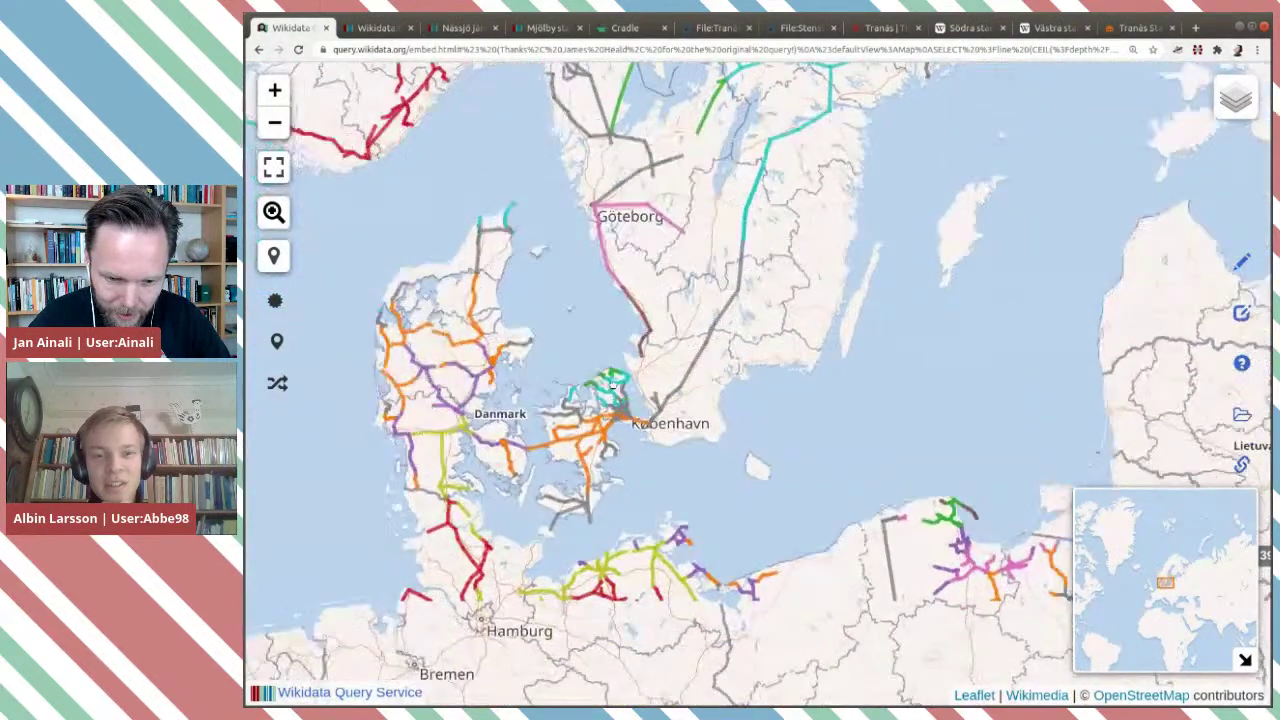
scroll(622, 366, "up", 2)
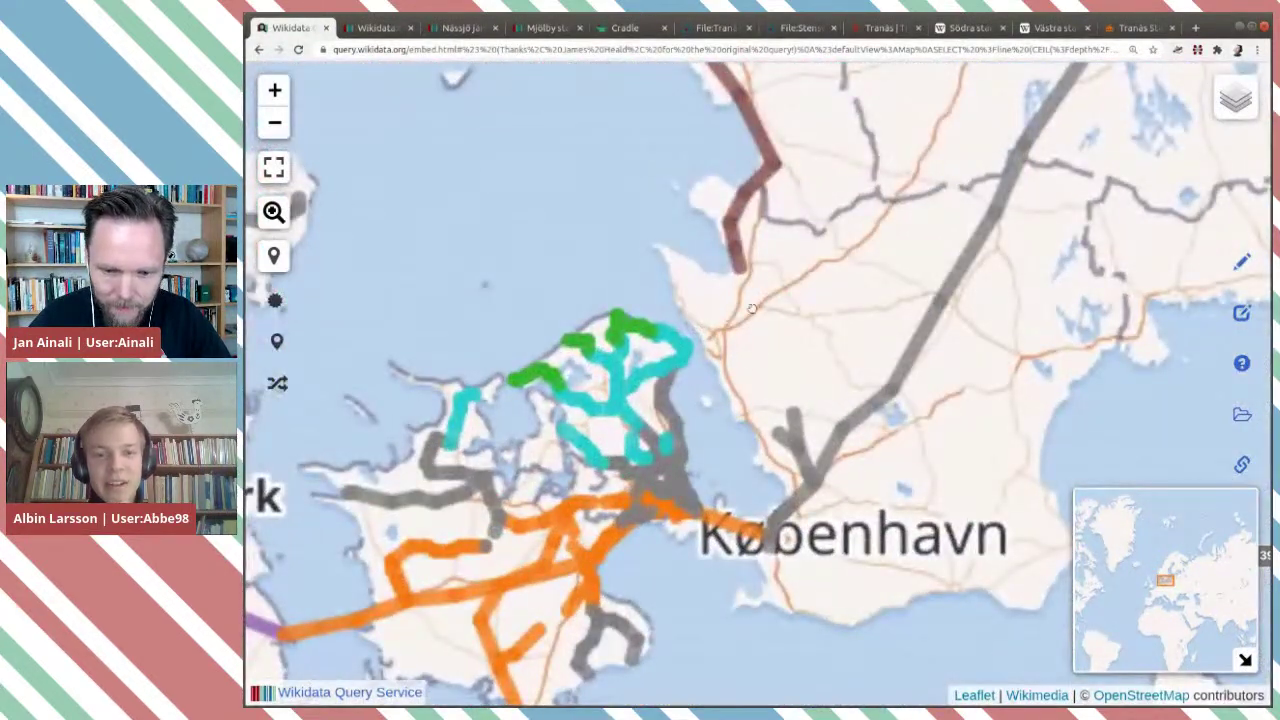
scroll(837, 275, "down", 1)
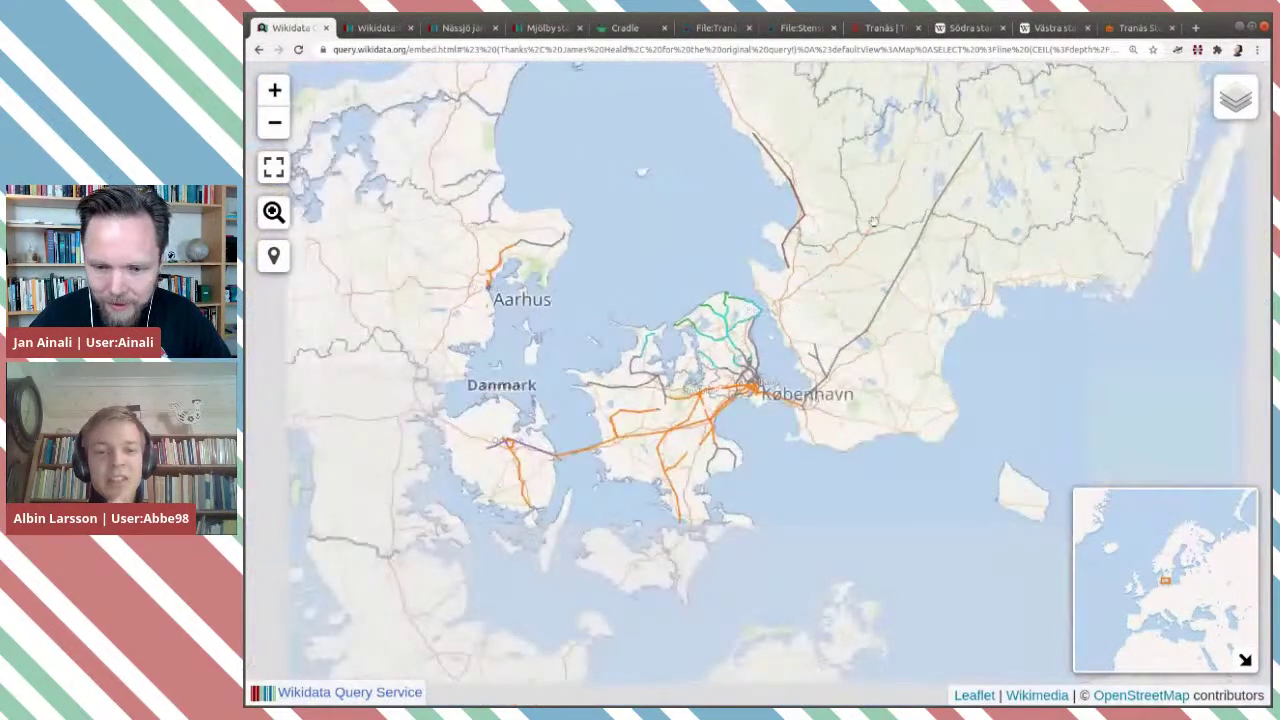
Examine the mapped rail connections from southern Sweden up to Stockholm and across Norway.
left_click_drag(837, 275, 686, 582)
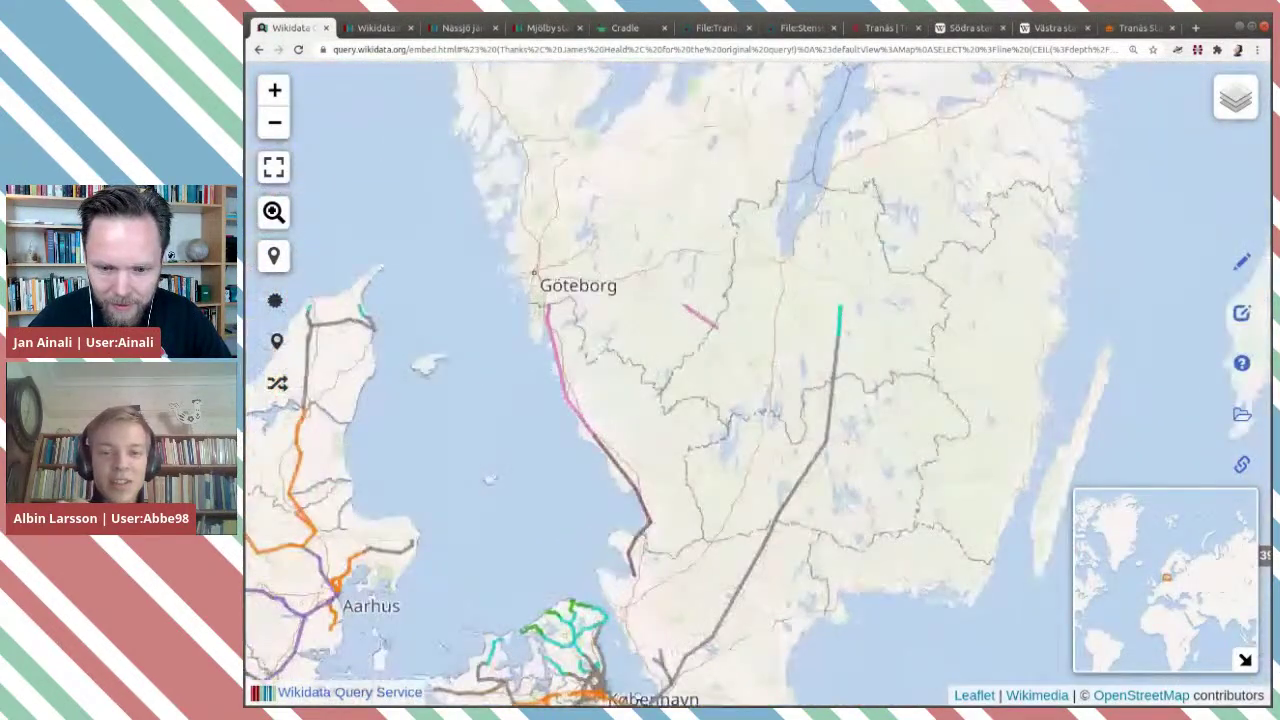
left_click_drag(920, 170, 833, 342)
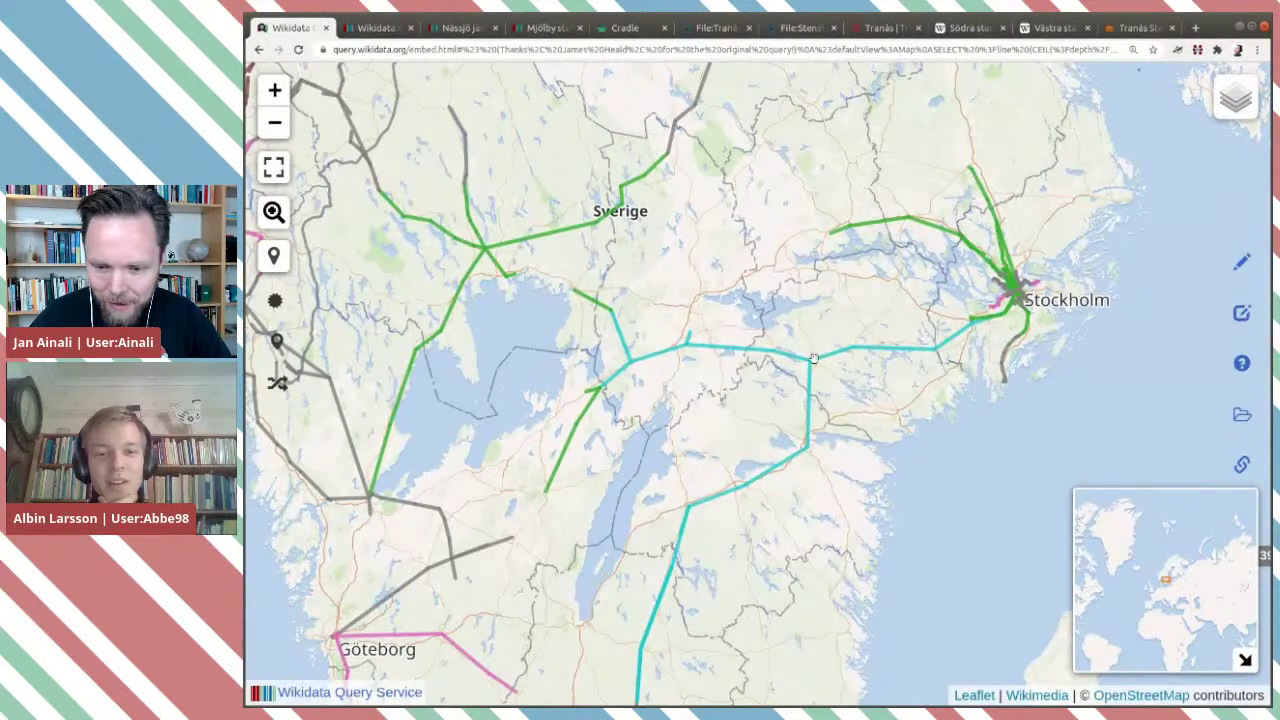
scroll(810, 357, "down", 1)
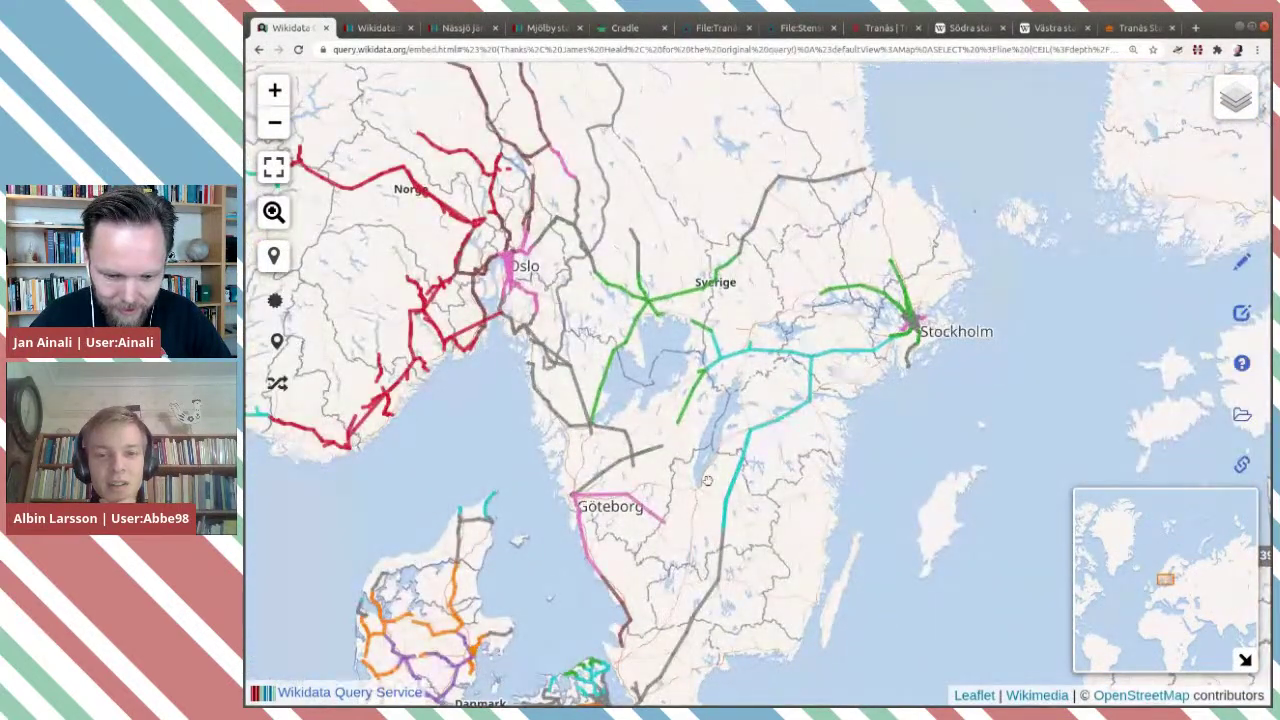
scroll(707, 481, "down", 1)
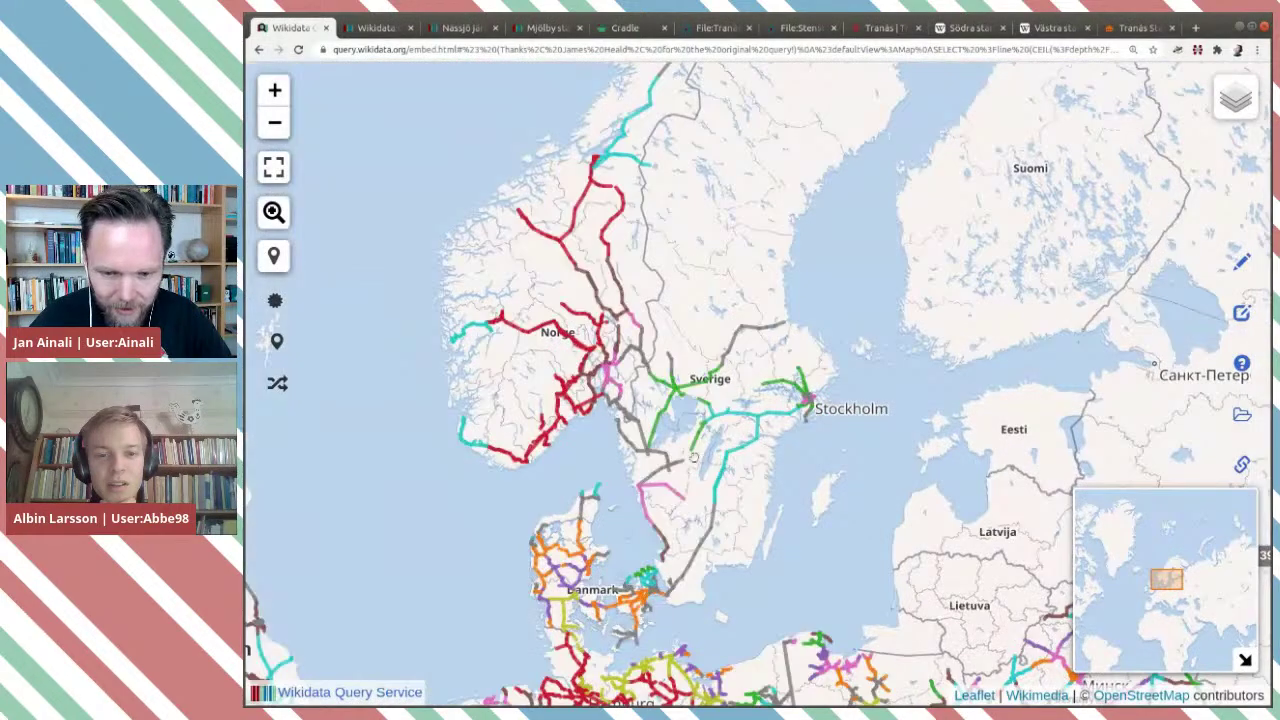
left_click_drag(830, 147, 740, 337)
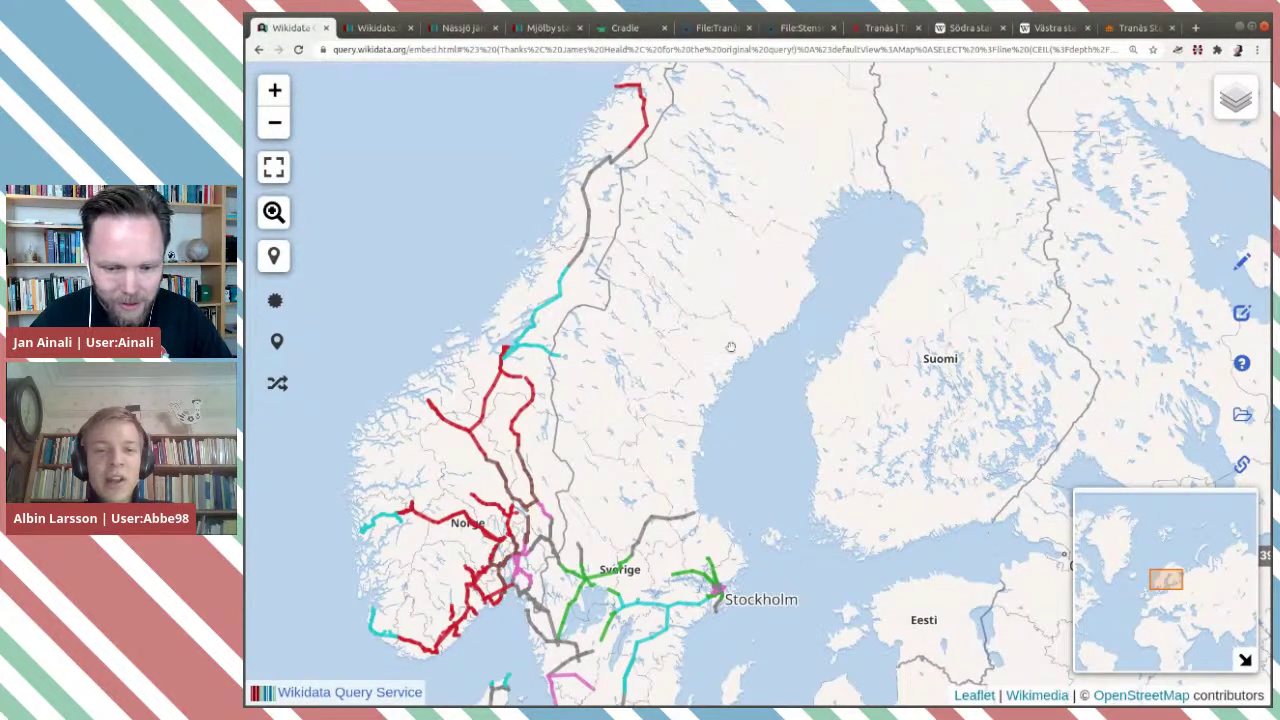
left_click_drag(626, 414, 712, 178)
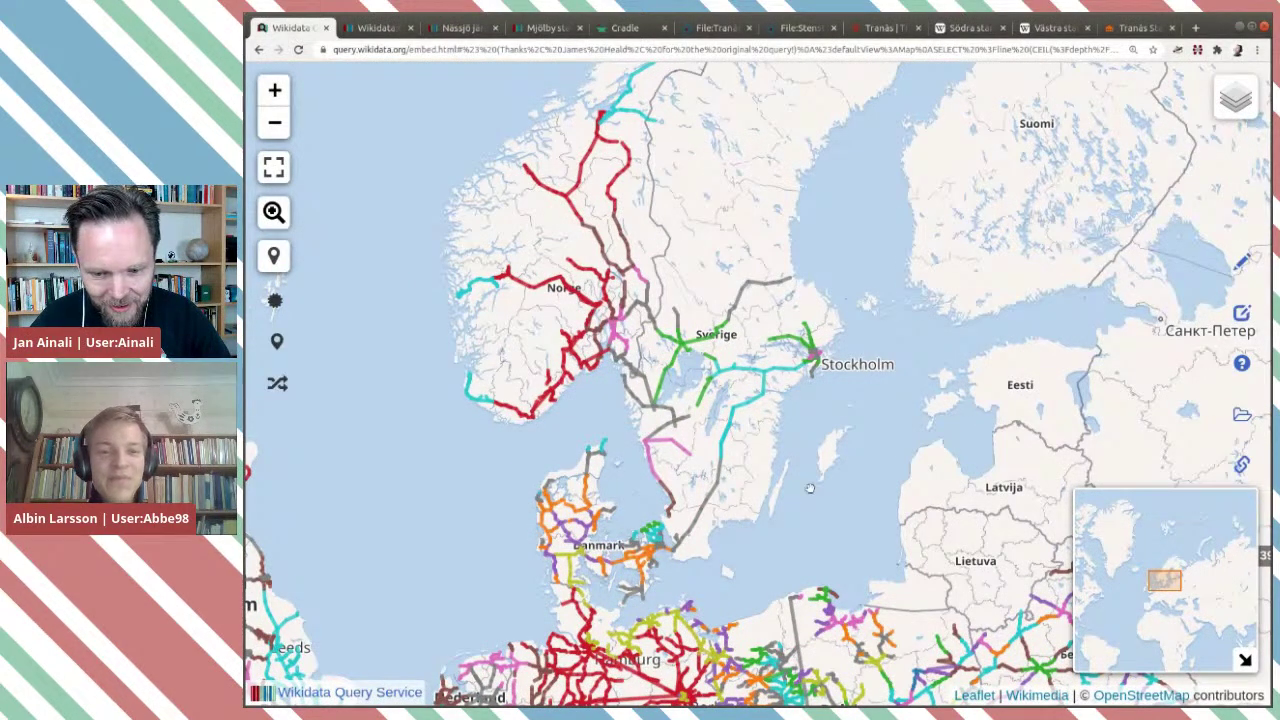
left_click_drag(829, 477, 821, 431)
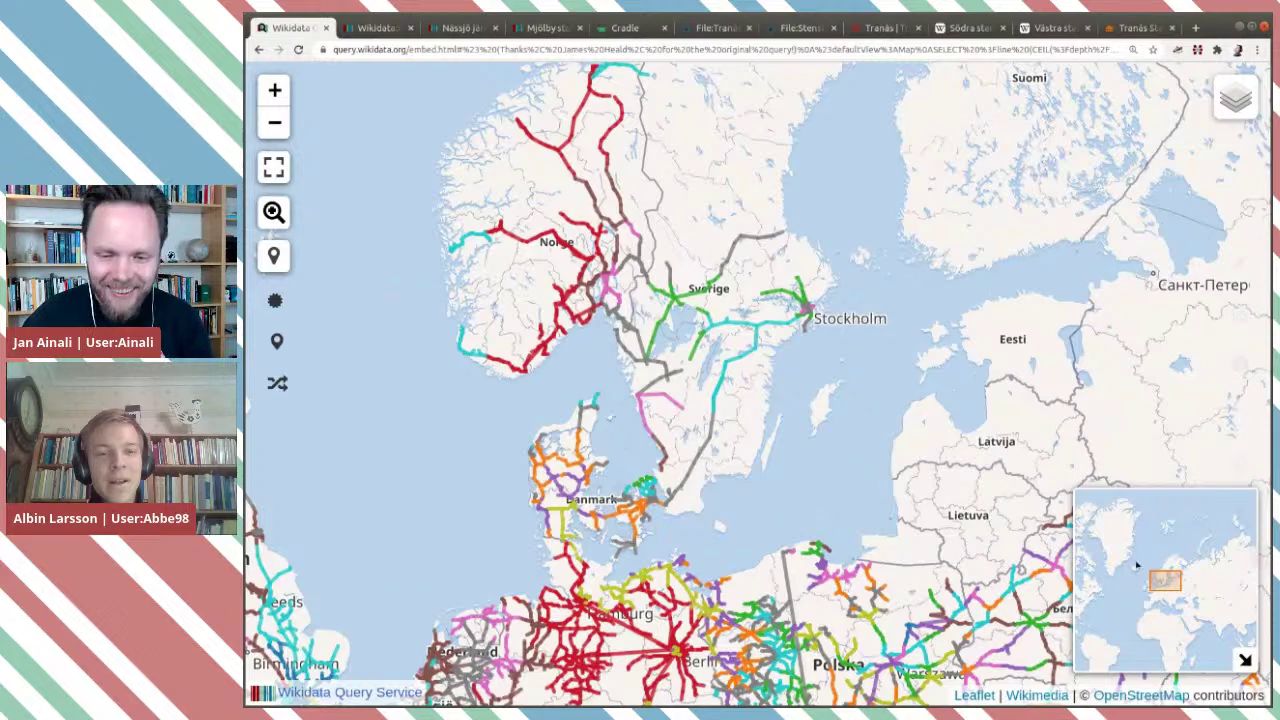
Examine the Norwegian rail lines on the map, inspecting the connections around Bodø and Trondheim closely.
left_click_drag(592, 357, 581, 666)
left_click_drag(688, 112, 688, 311)
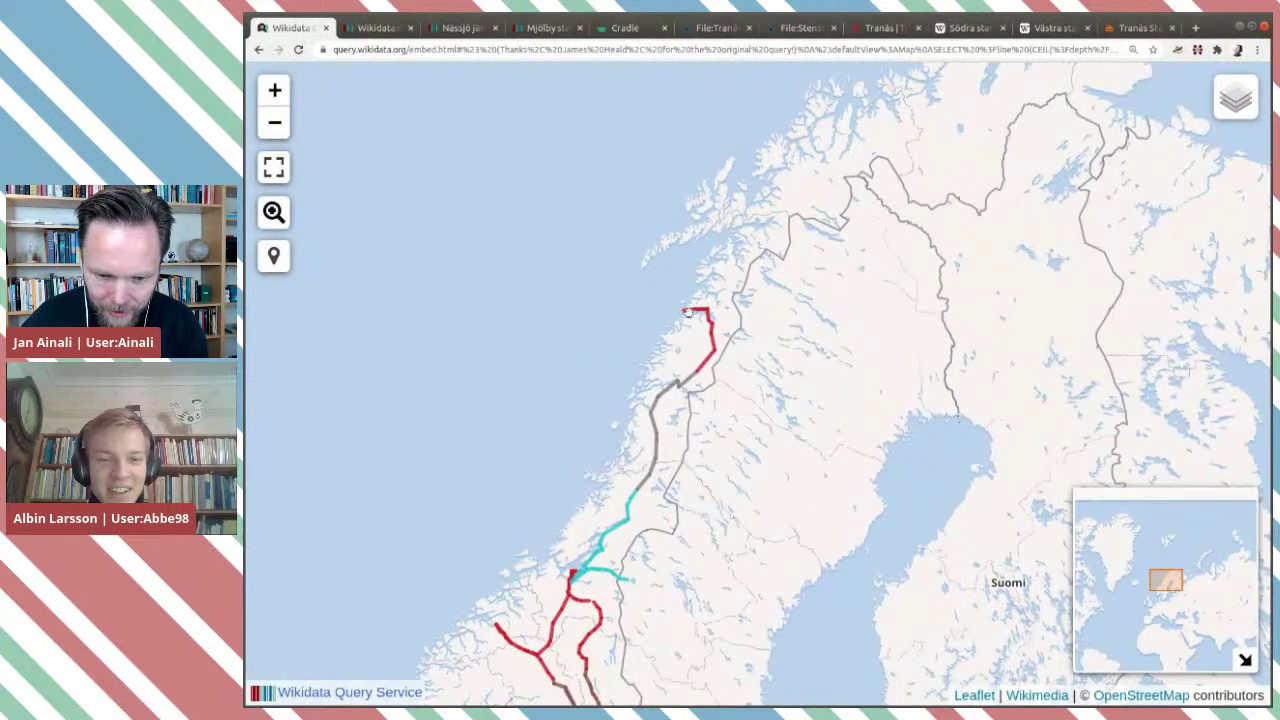
scroll(688, 311, "up", 5)
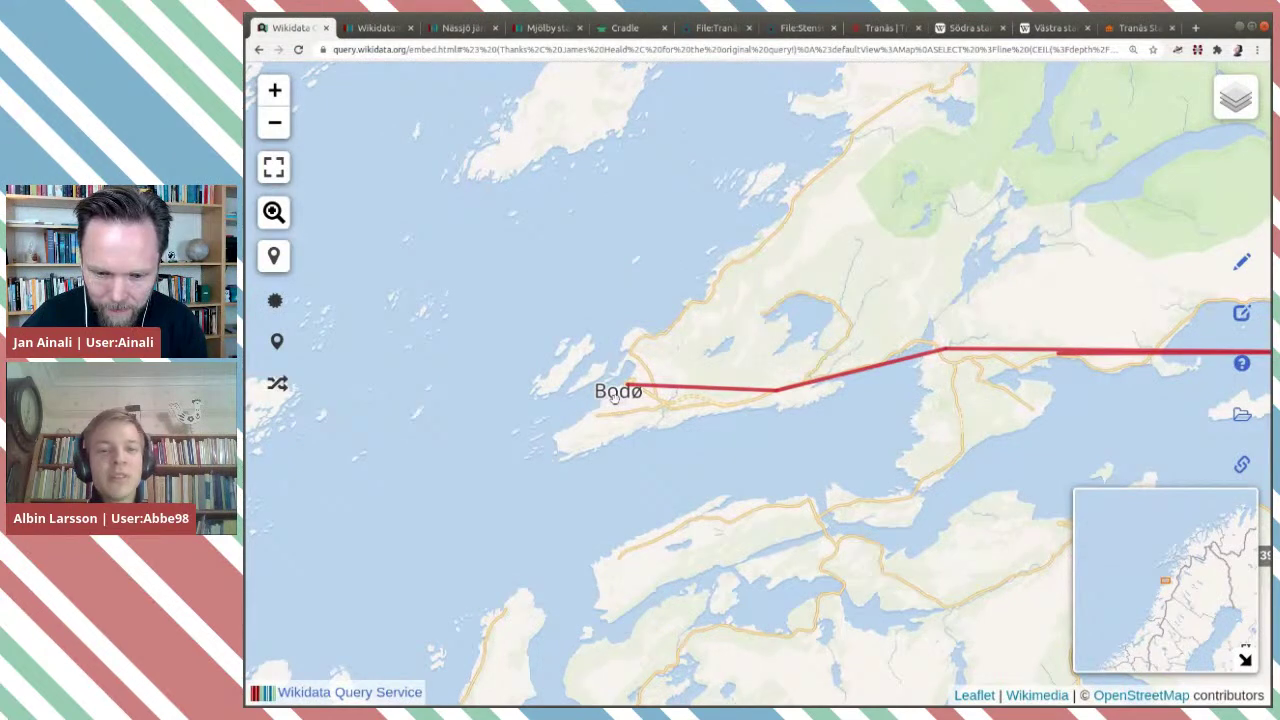
scroll(615, 397, "down", 2)
scroll(626, 443, "down", 3)
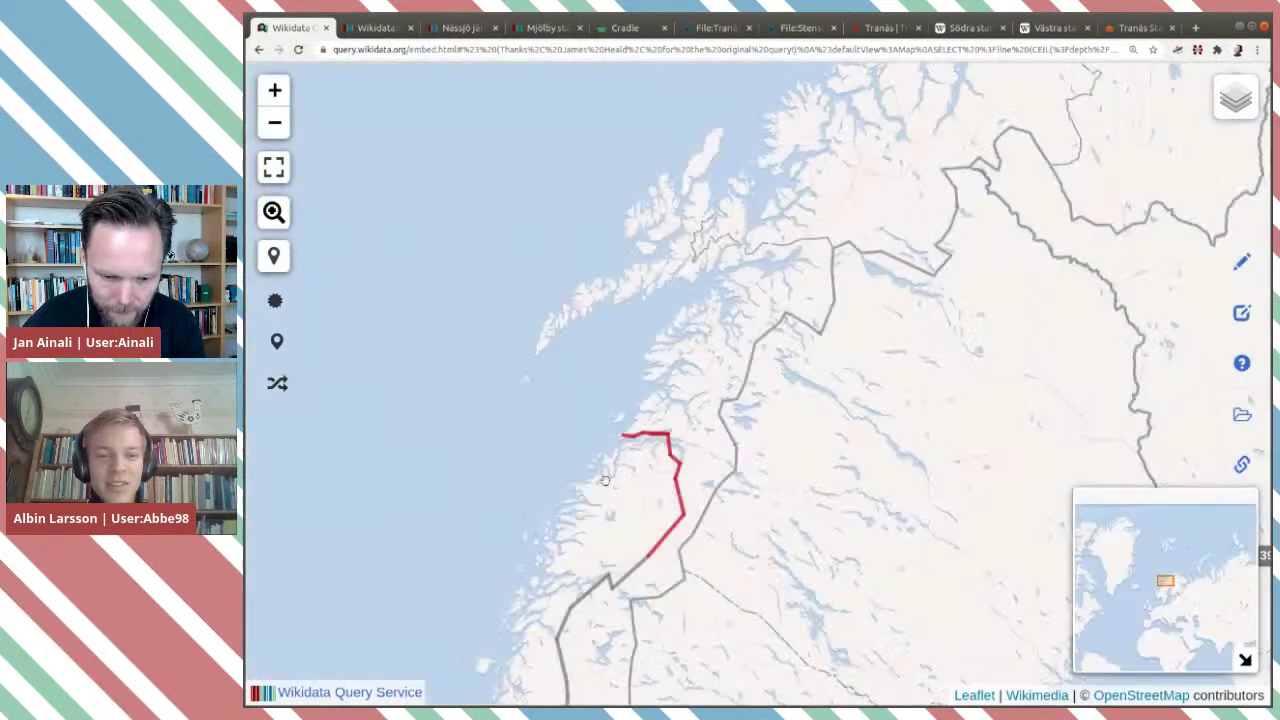
left_click_drag(666, 343, 765, 68)
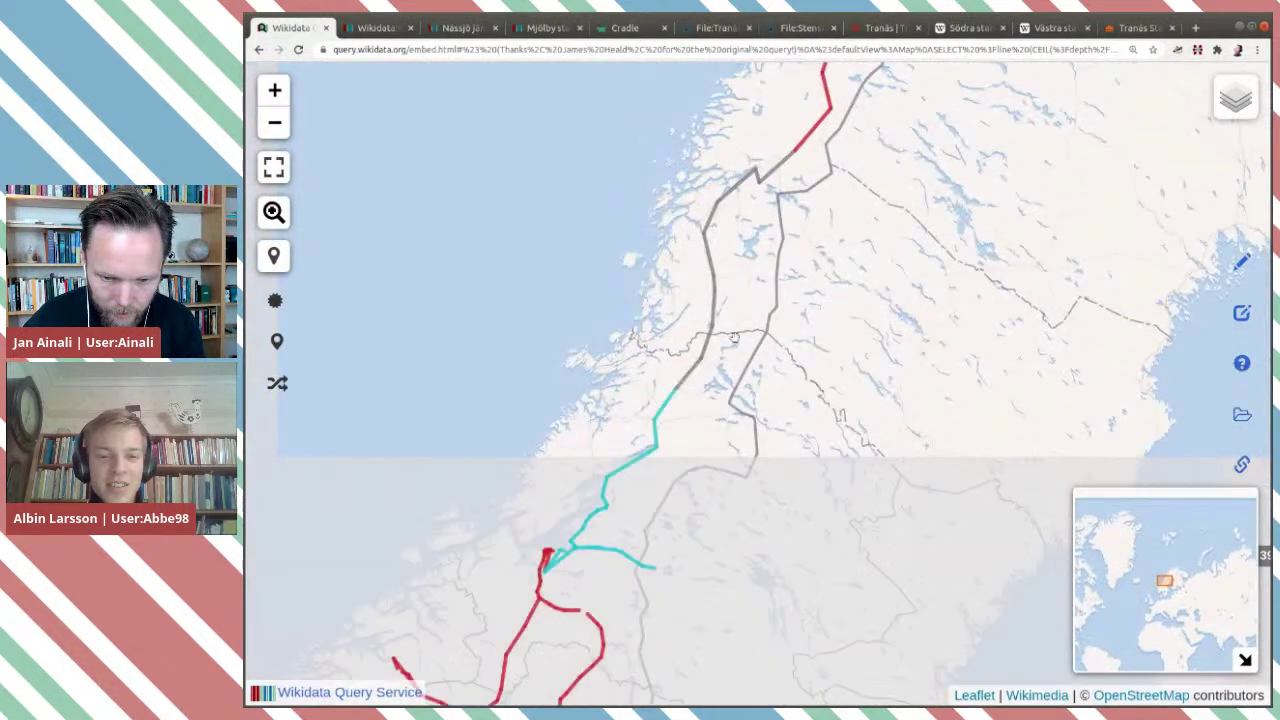
scroll(701, 237, "up", 1)
left_click_drag(575, 330, 581, 294)
left_click_drag(507, 569, 592, 285)
scroll(592, 285, "up", 2)
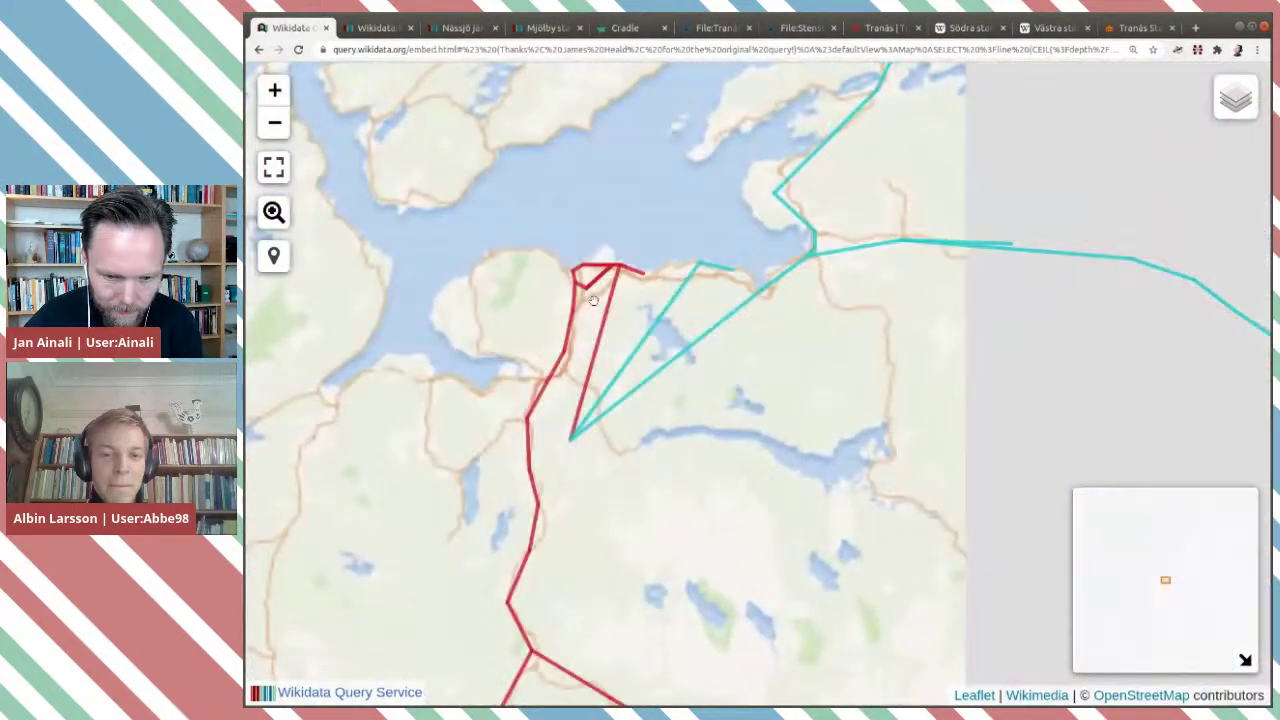
scroll(593, 298, "up", 2)
scroll(593, 300, "down", 2)
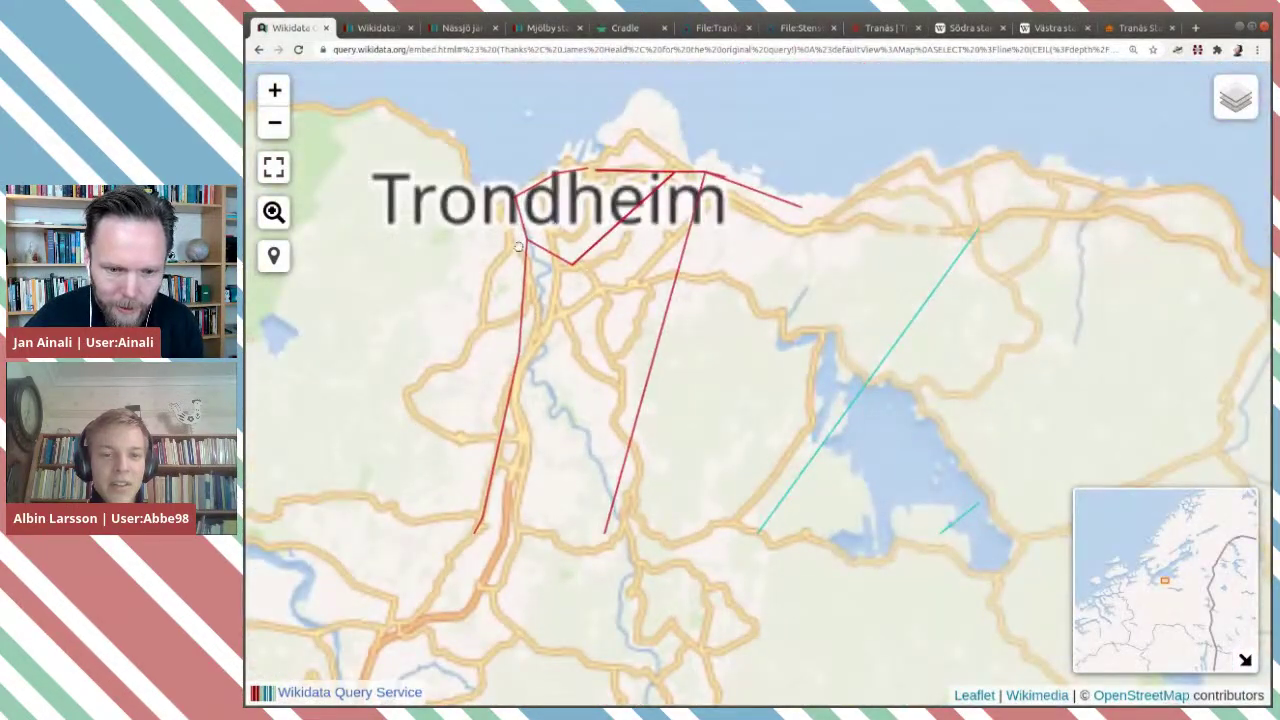
scroll(505, 252, "down", 2)
left_click_drag(491, 200, 612, 343)
scroll(615, 350, "down", 2)
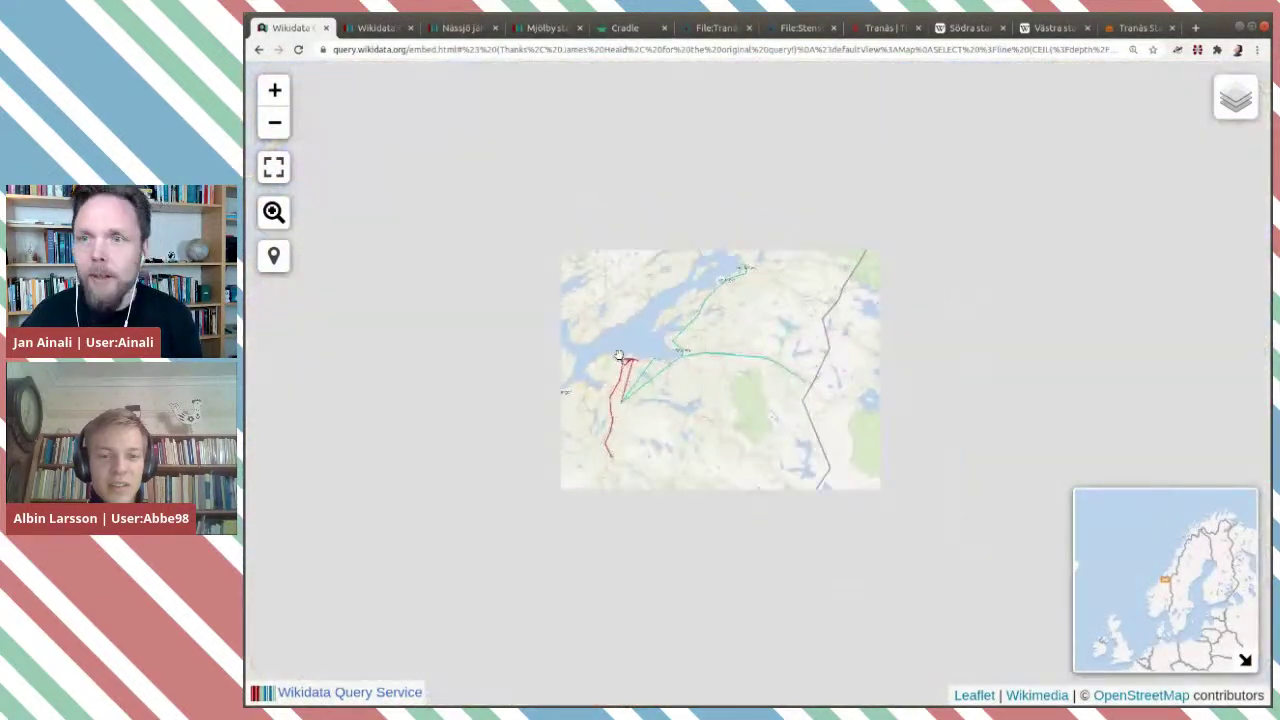
scroll(620, 355, "down", 2)
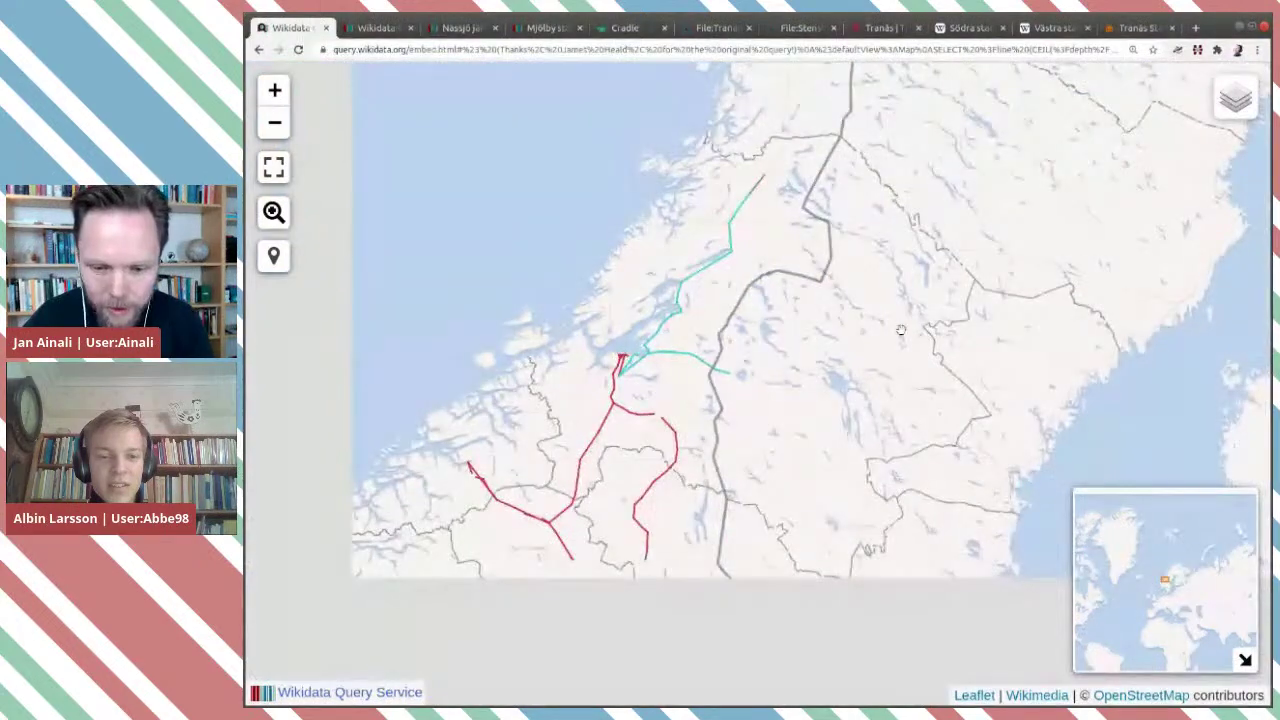
scroll(918, 324, "down", 1)
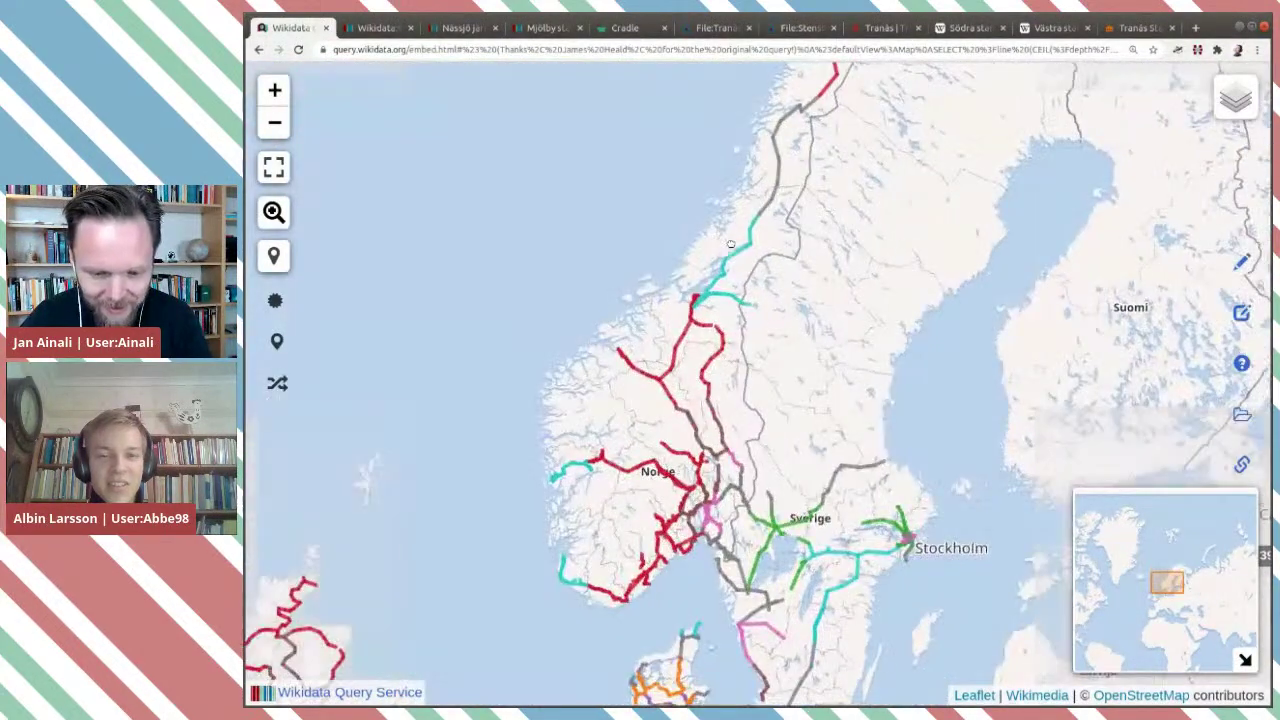
Inspect the rail lines of southern Sweden around Göteborg for gaps and compare them with Denmark and the Baltic region.
left_click_drag(950, 368, 779, 258)
left_click_drag(826, 528, 752, 329)
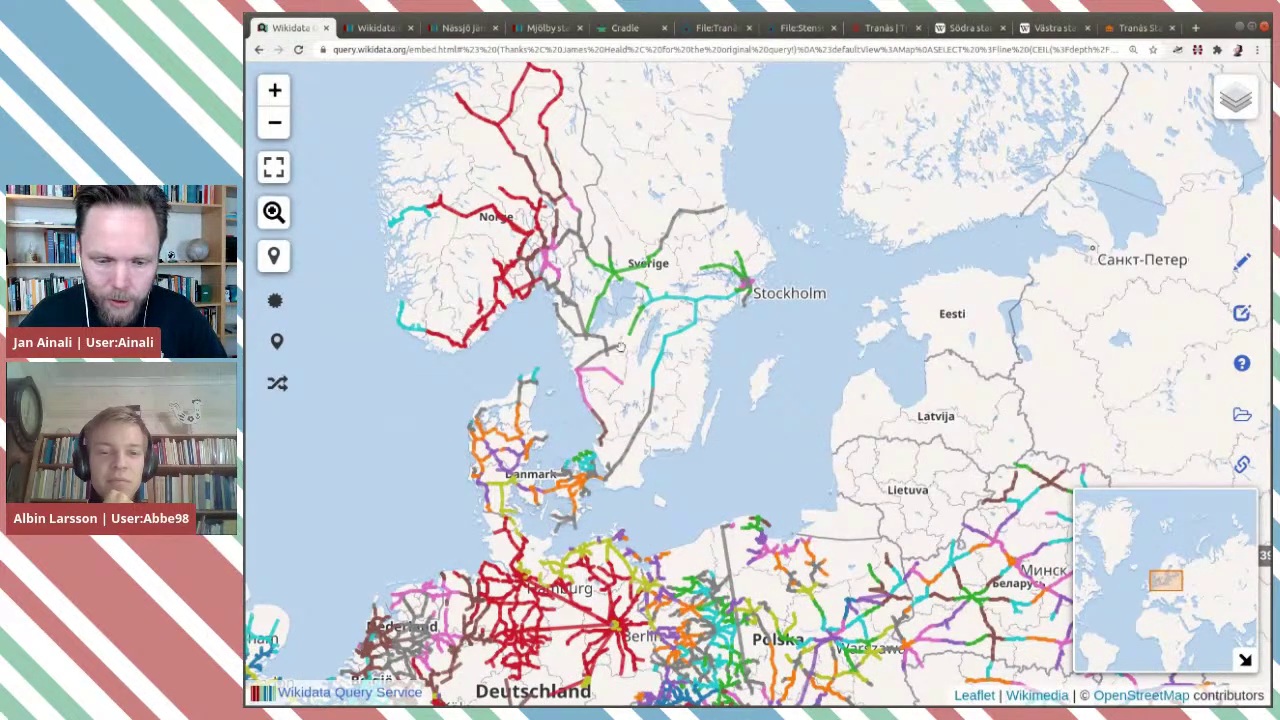
scroll(620, 345, "up", 3)
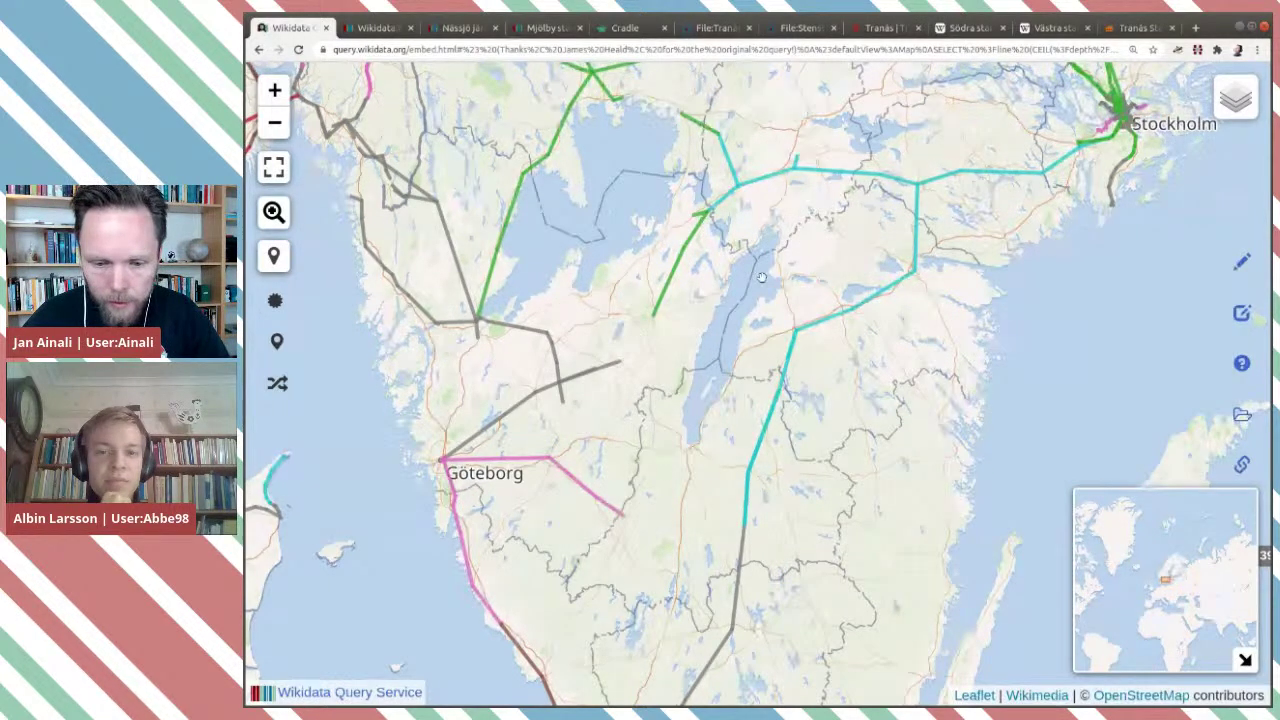
left_click_drag(634, 332, 648, 286)
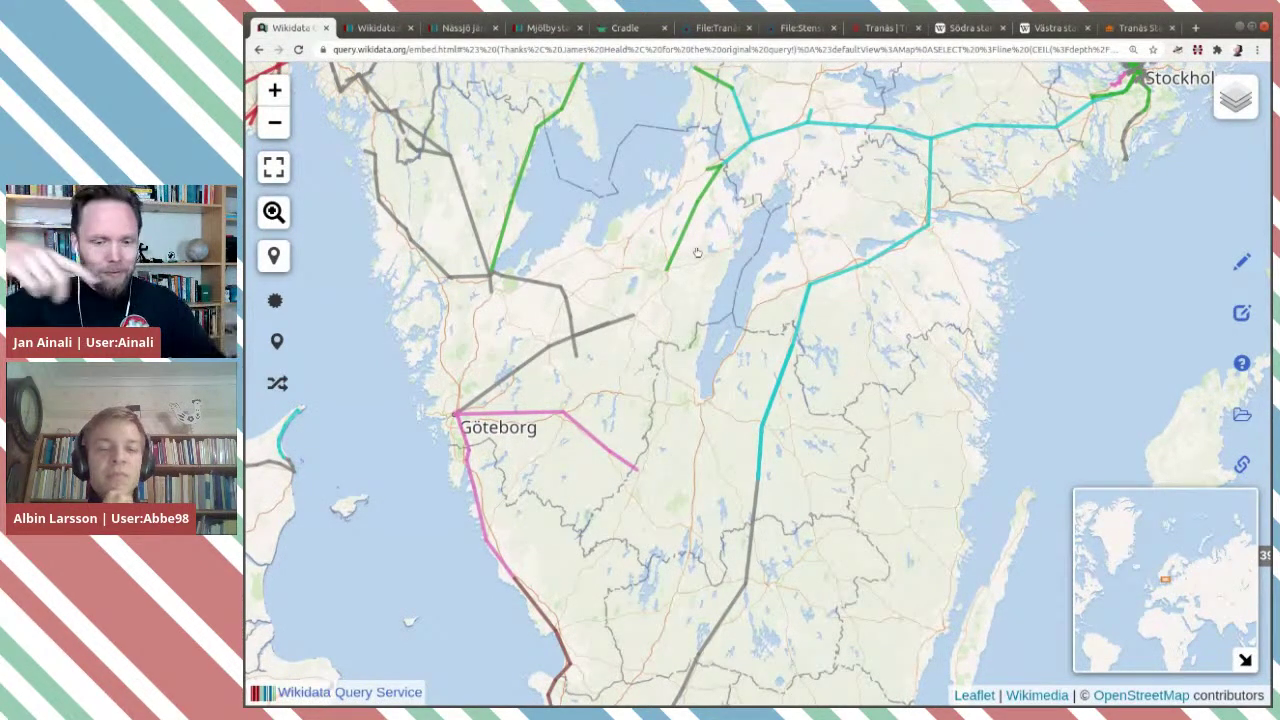
mouse_move(620, 255)
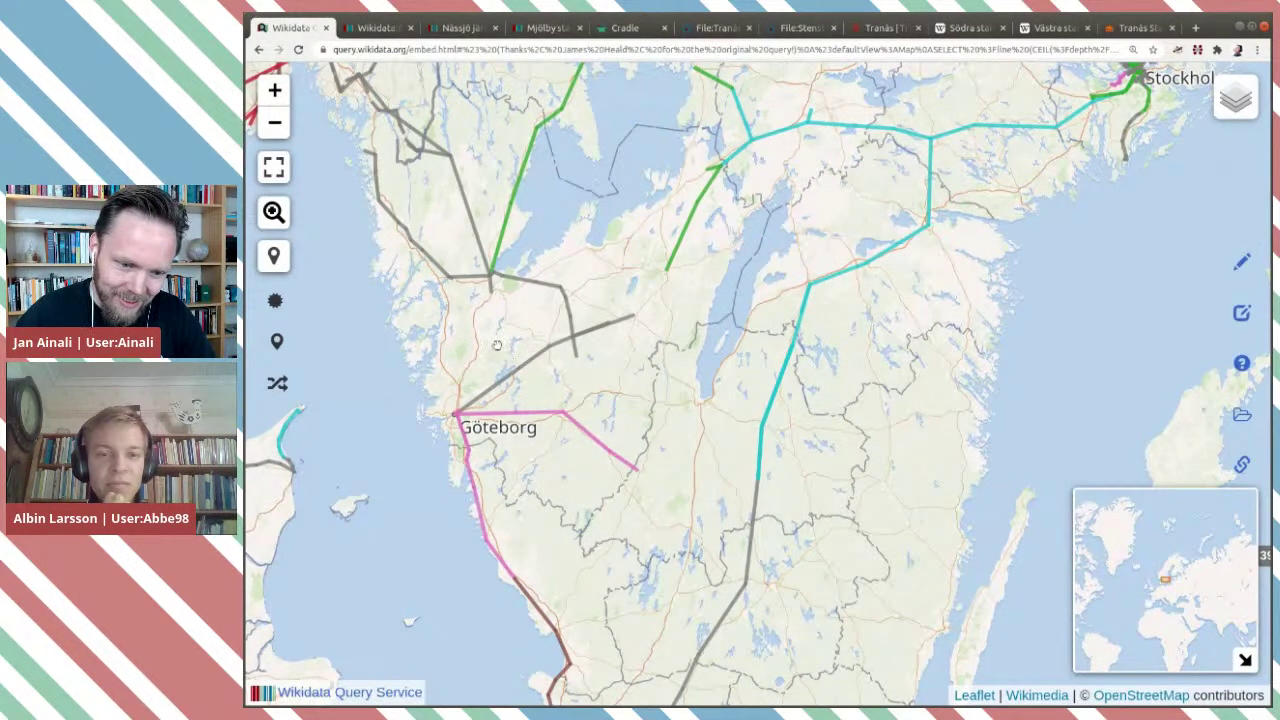
scroll(497, 345, "down", 2)
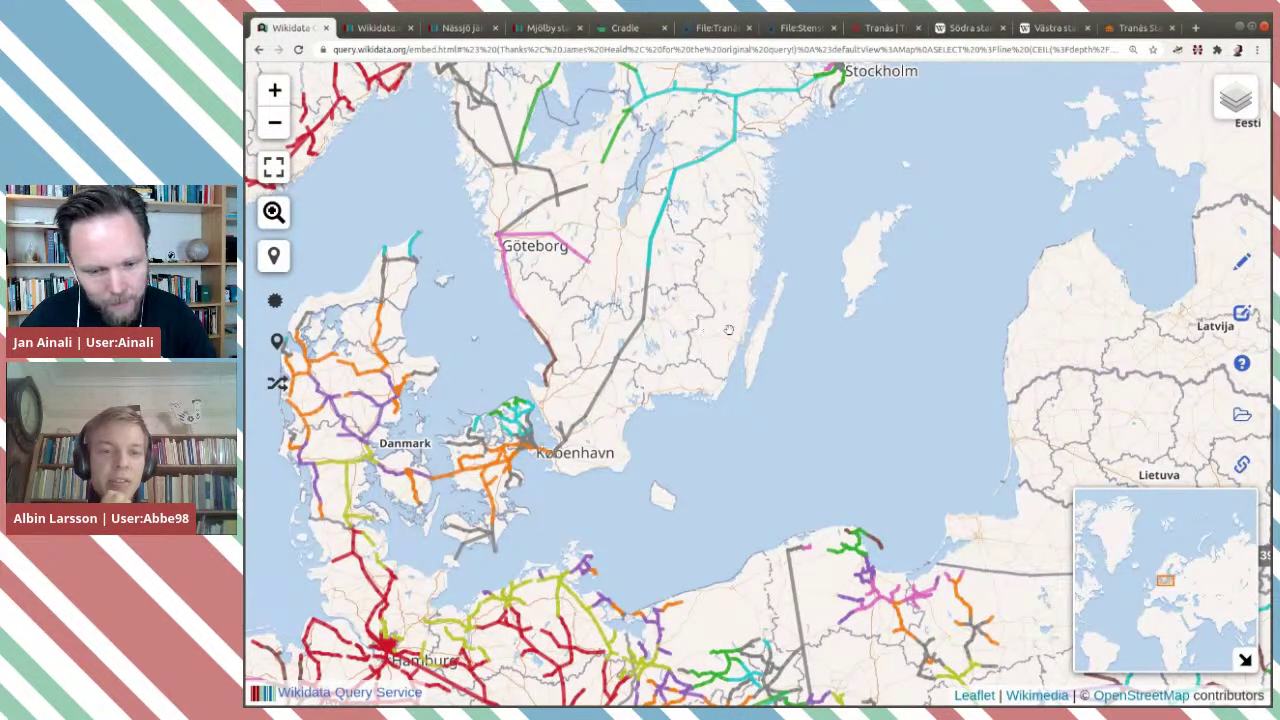
left_click_drag(734, 216, 697, 280)
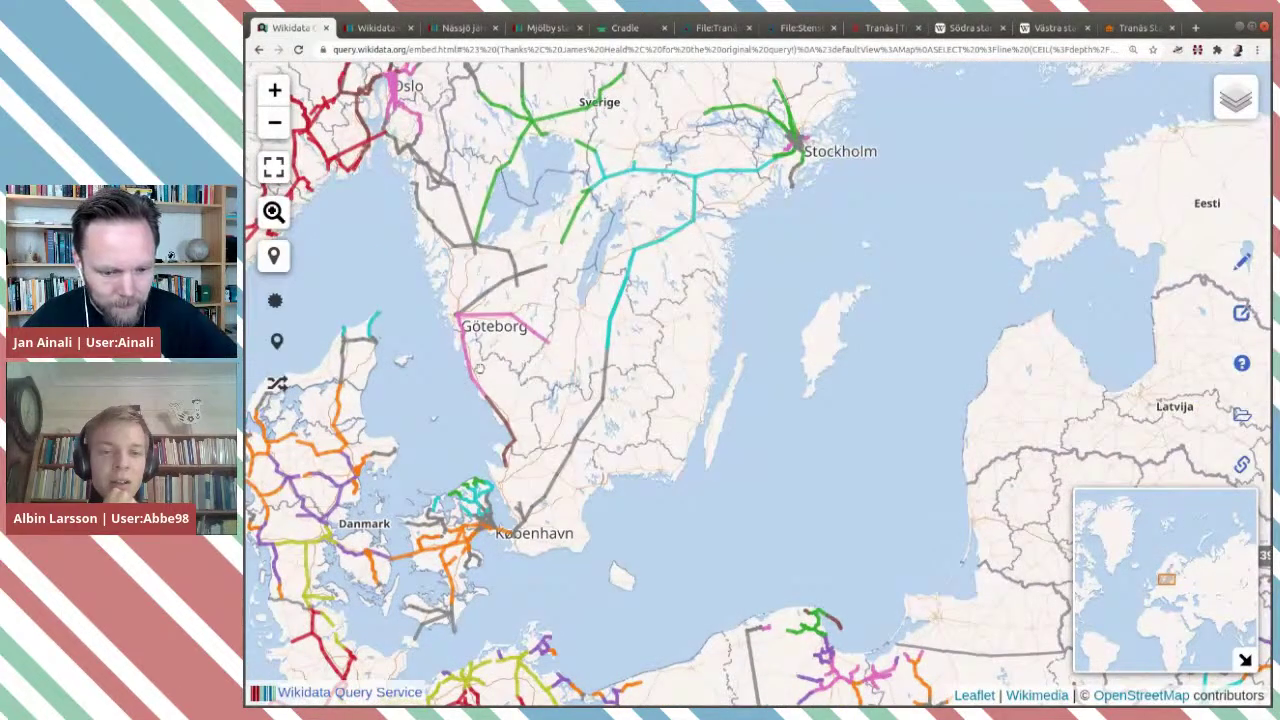
scroll(520, 352, "down", 1)
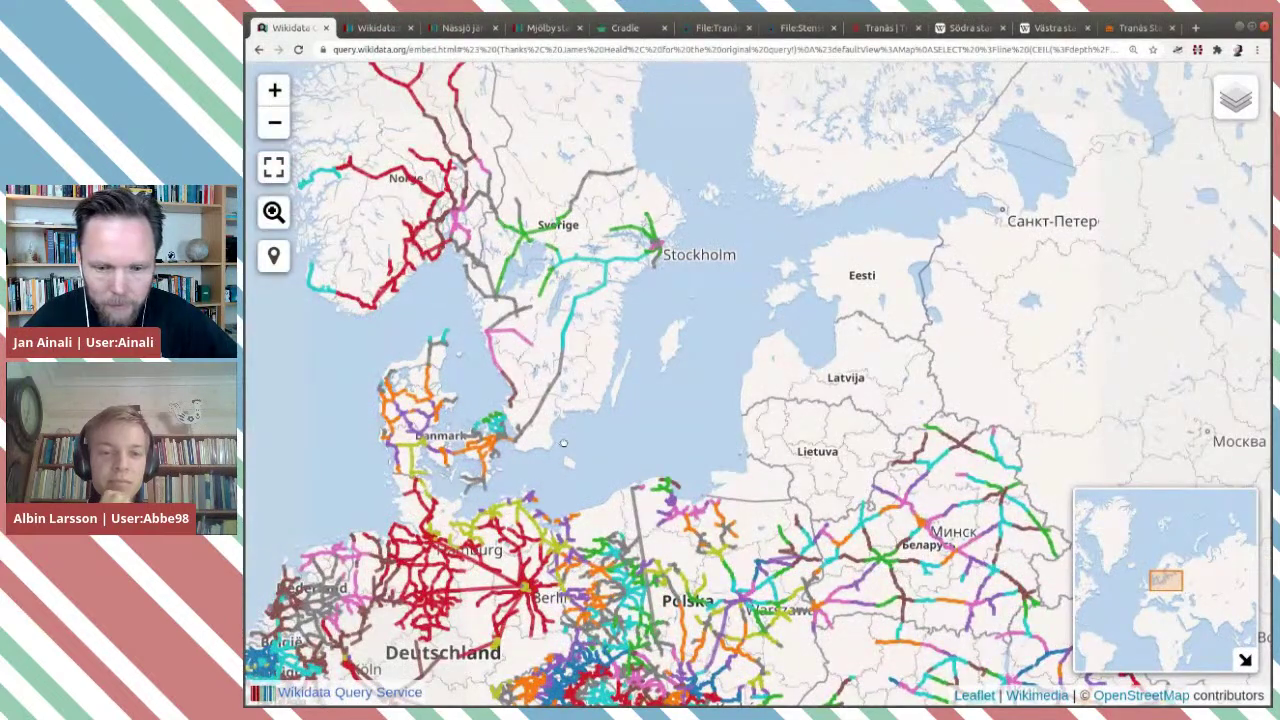
Inspect the rail lines around Stockholm and the area north of it on the map.
scroll(695, 213, "up", 2)
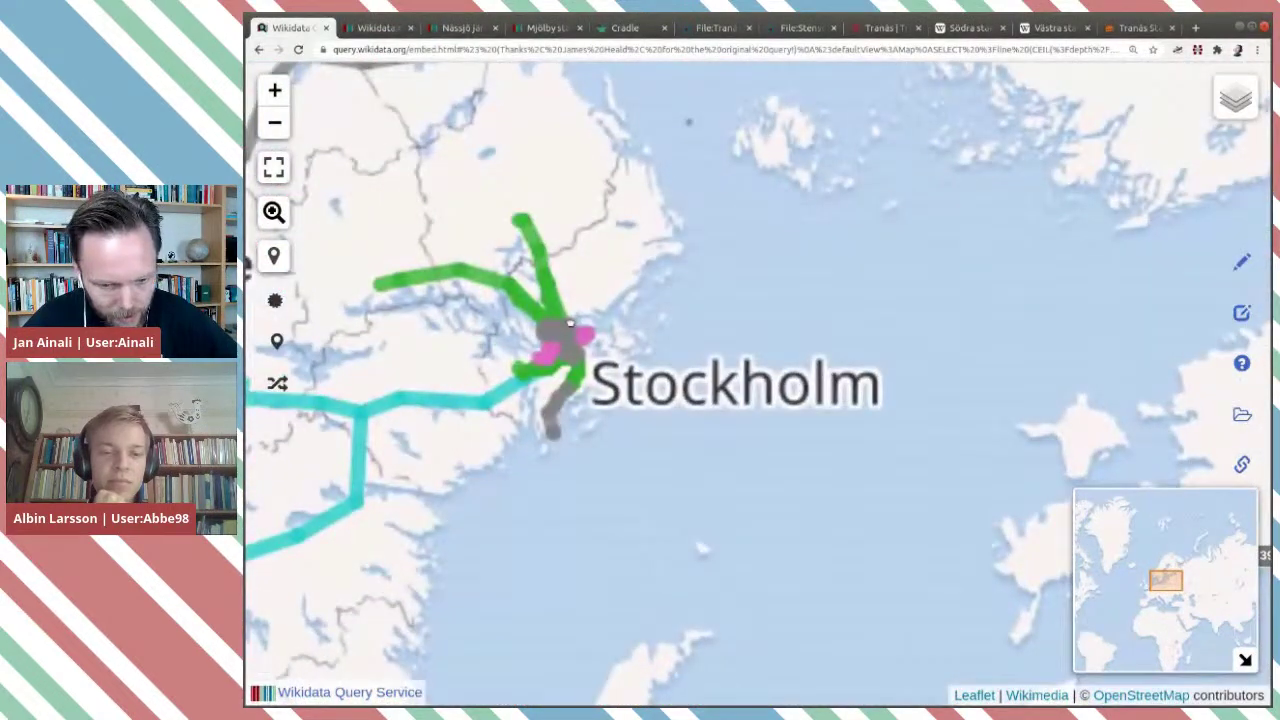
scroll(572, 332, "up", 2)
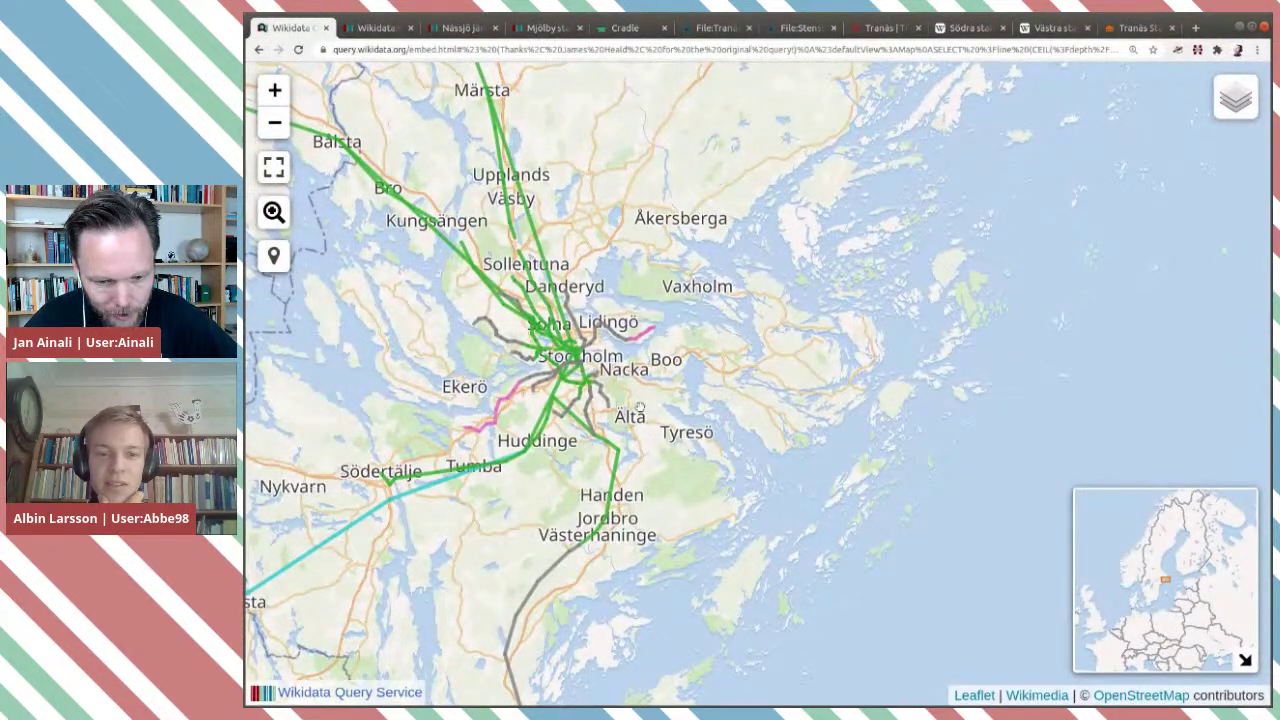
scroll(640, 408, "down", 2)
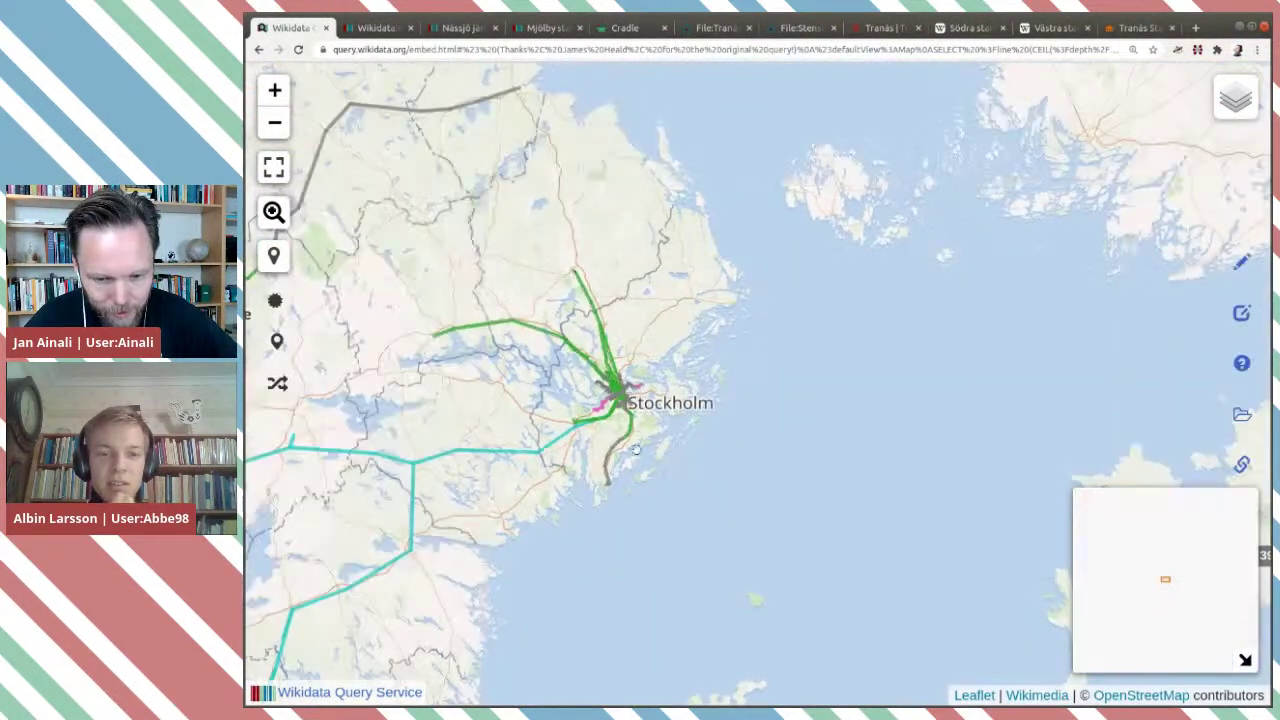
left_click_drag(539, 402, 655, 338)
left_click_drag(736, 231, 673, 431)
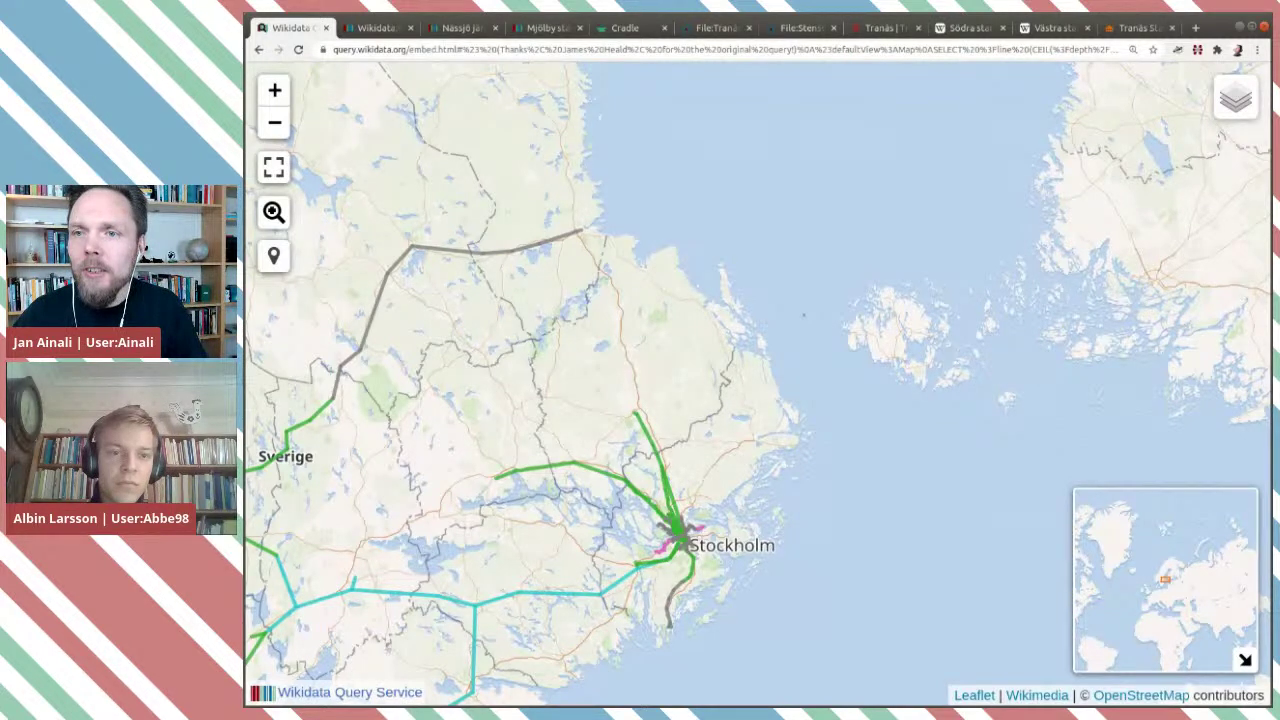
Open the Tranås station item from the Nässjö item's adjacent station statement and select its Q-identifier in the page address.
left_click(460, 28)
scroll(477, 143, "up", 1)
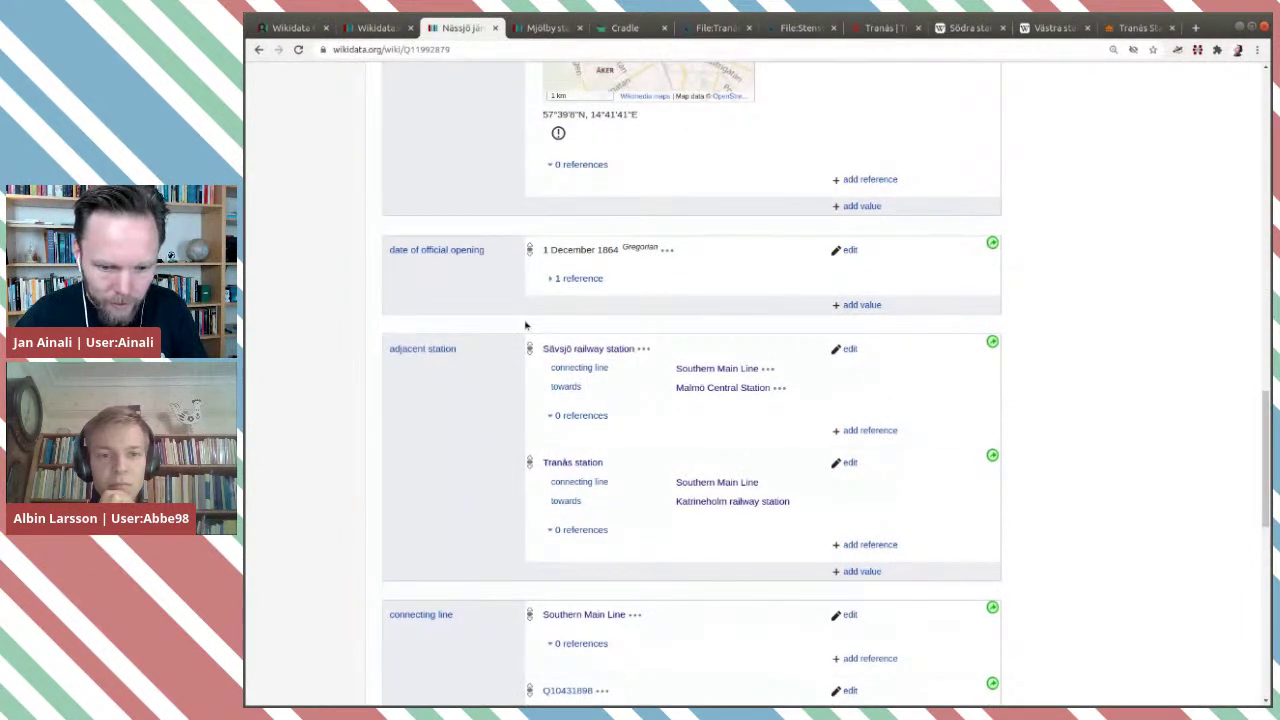
left_click(572, 462)
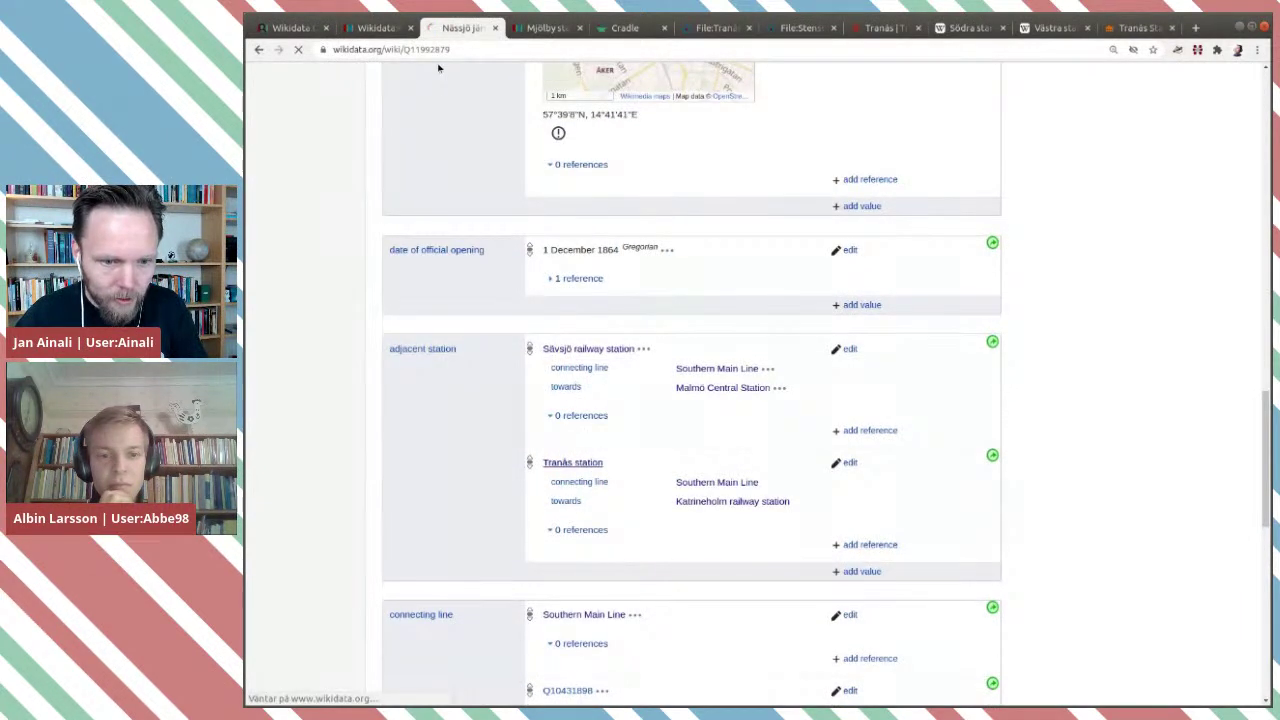
double_click(477, 49)
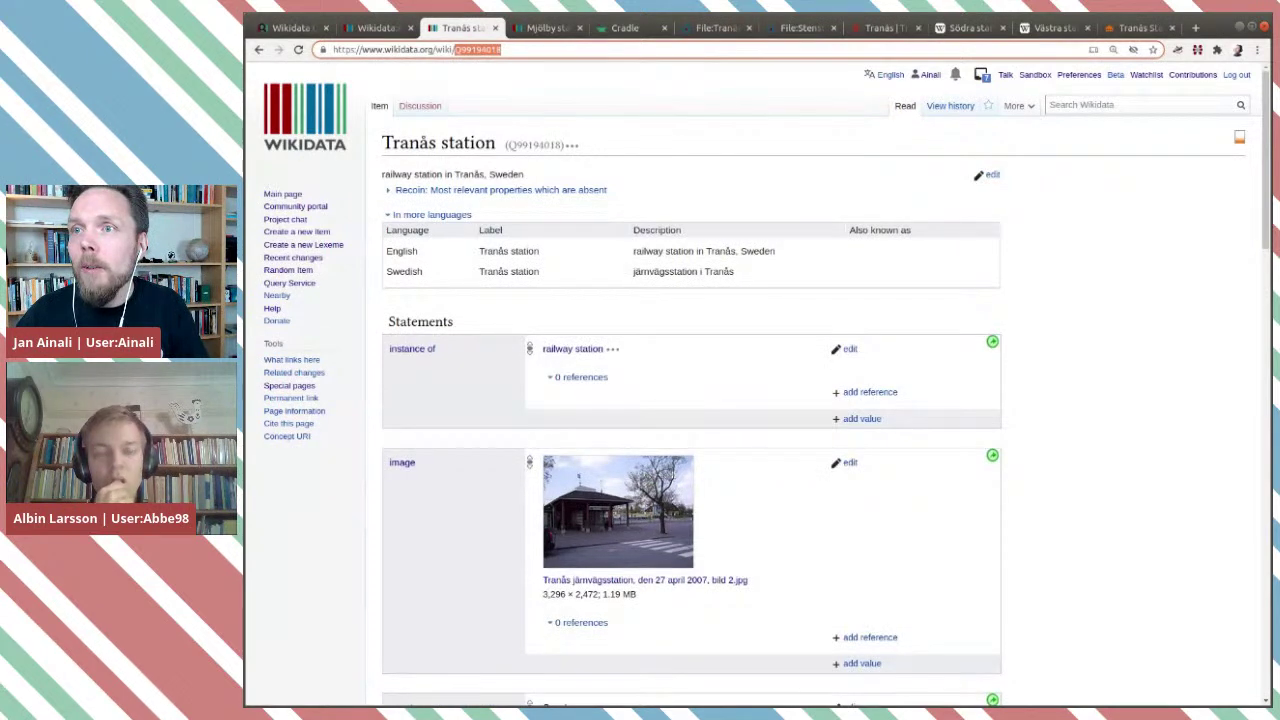
Switch to the Glaciers user page on Wikidata, open the "Glaciers by country (color map)" query in a new tab and run it.
key("alt+Tab")
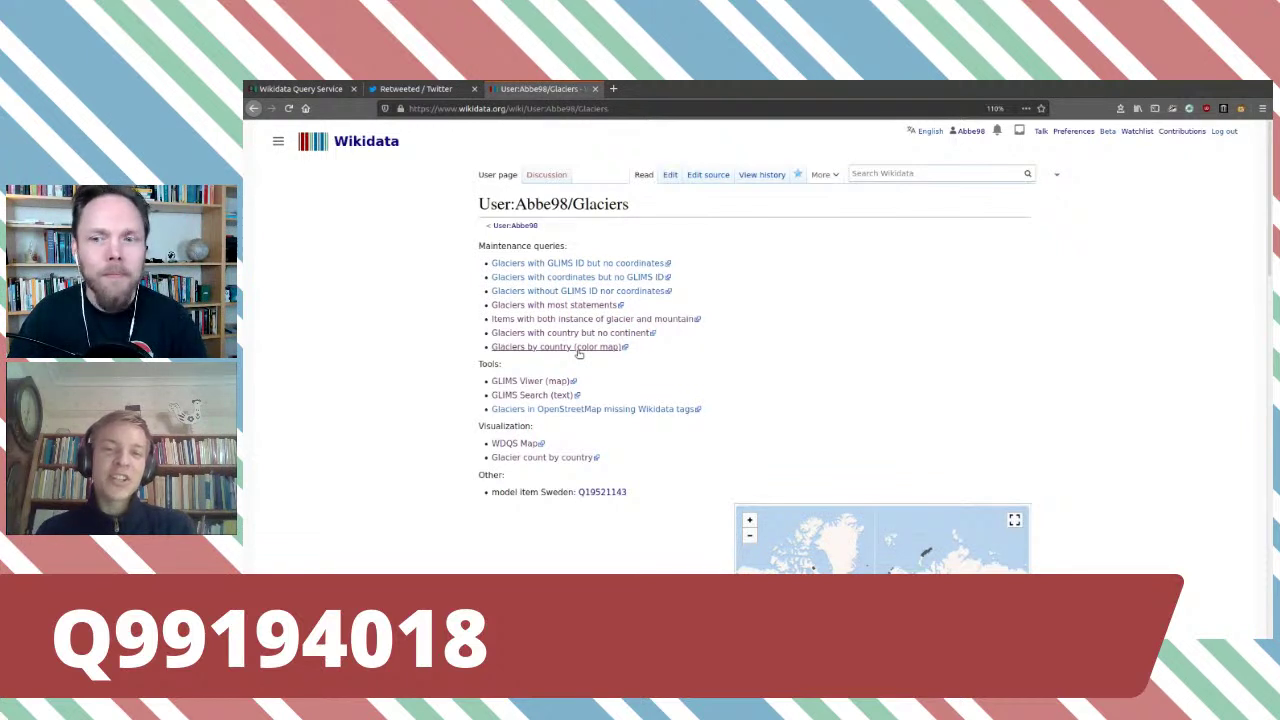
middle_click(578, 353)
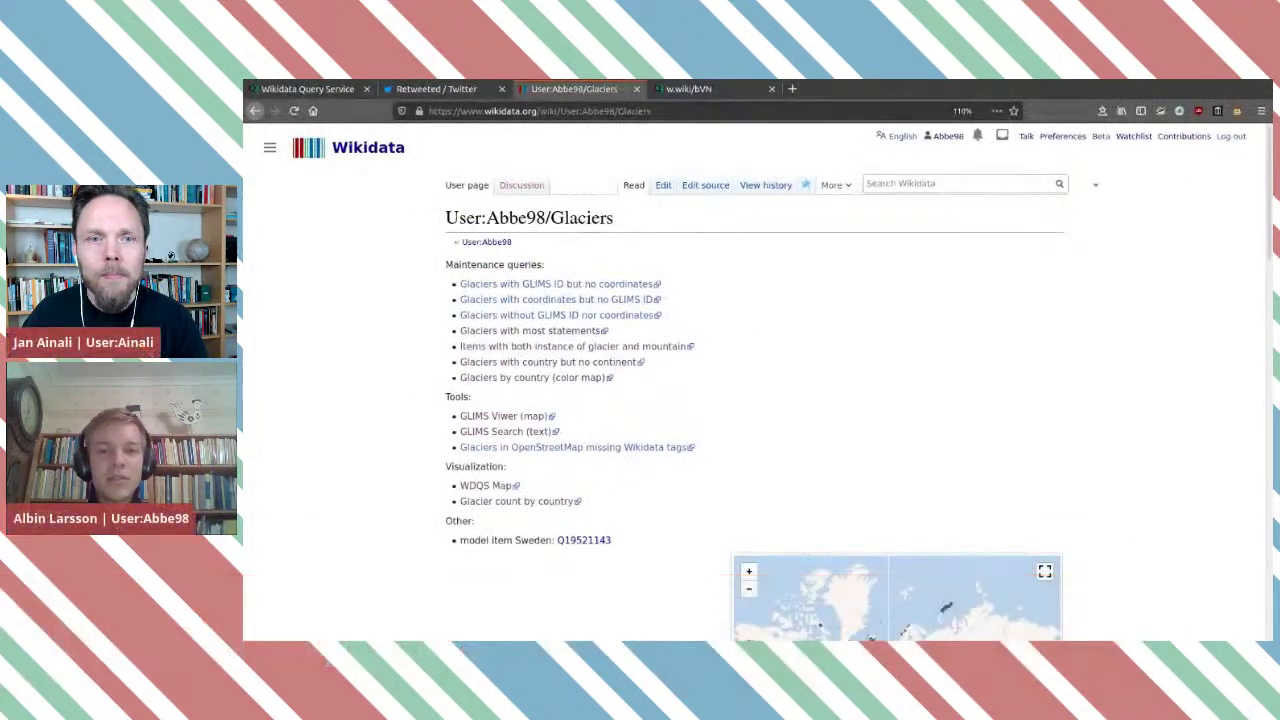
left_click(676, 86)
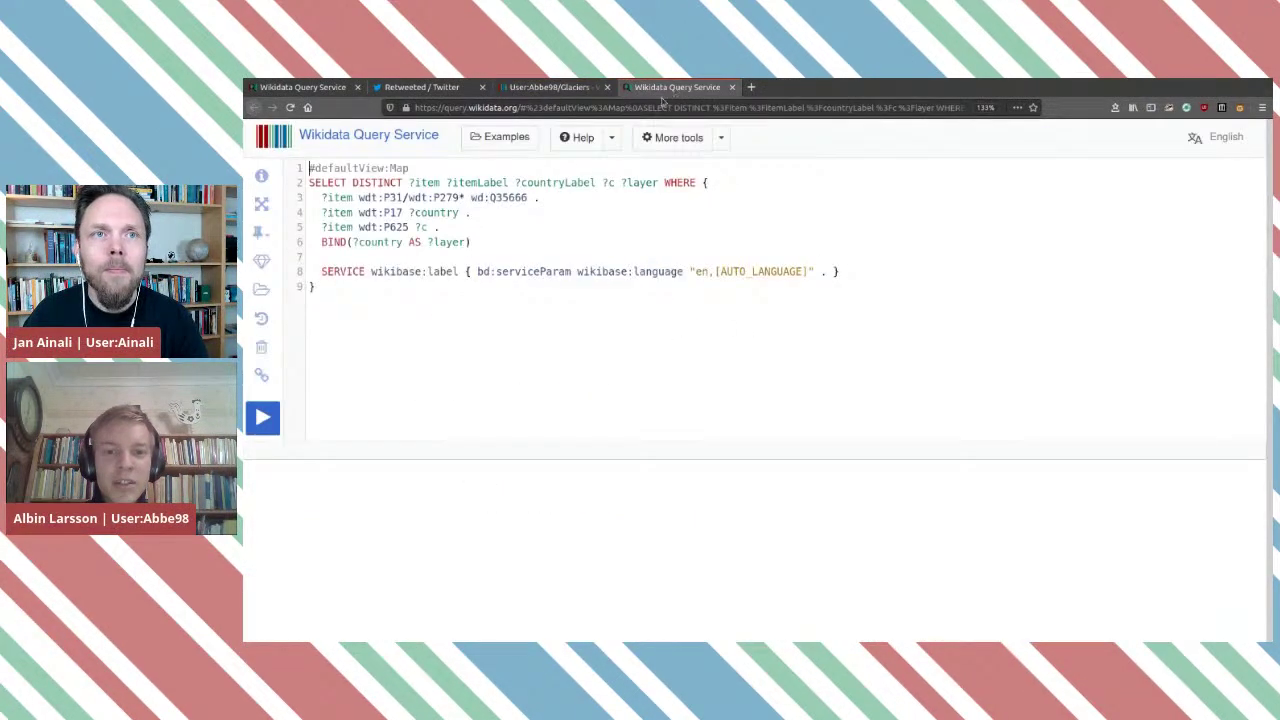
left_click(262, 418)
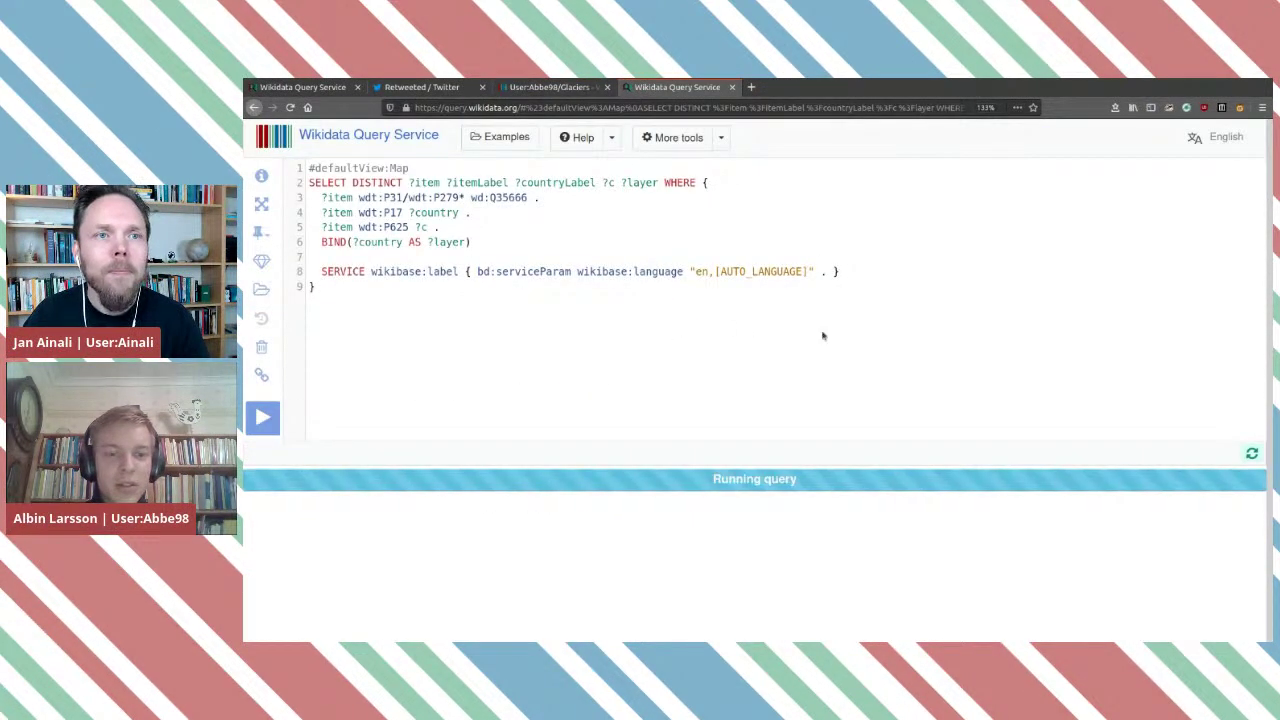
mouse_move(1251, 453)
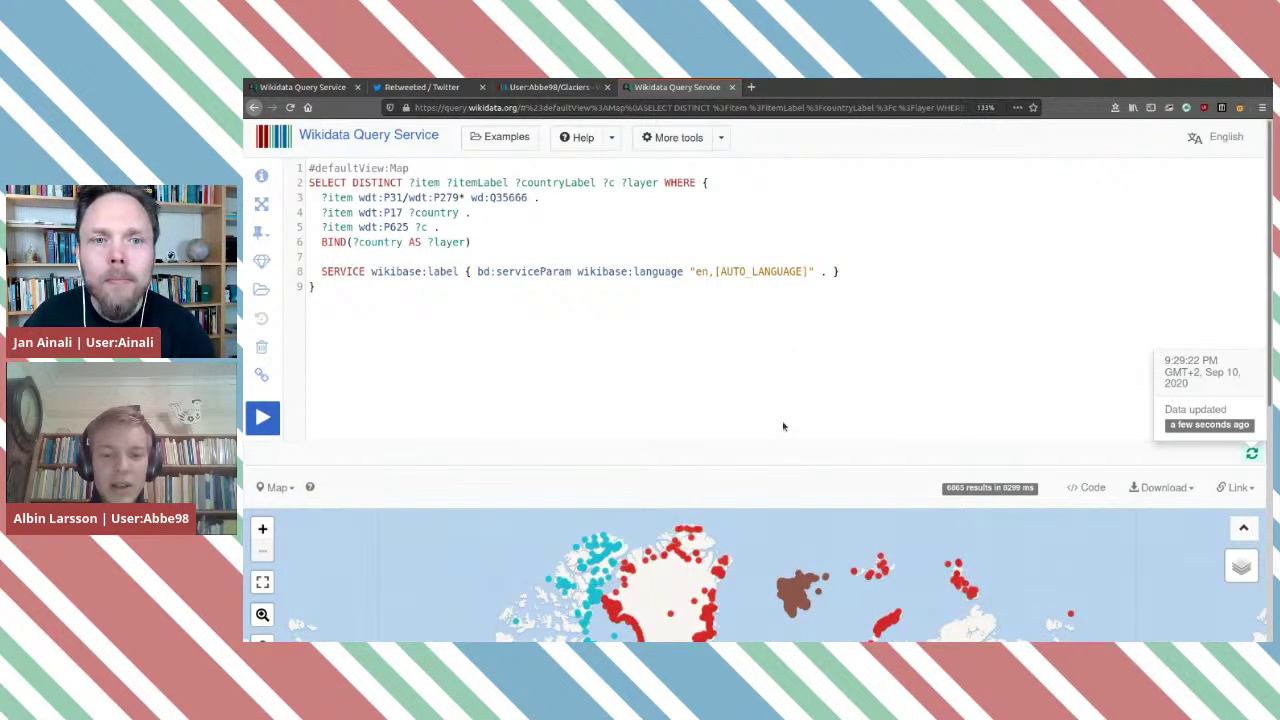
Check the country assigned to glacier points on Svalbard and on the two small island groups in the South Atlantic.
scroll(783, 426, "down", 5)
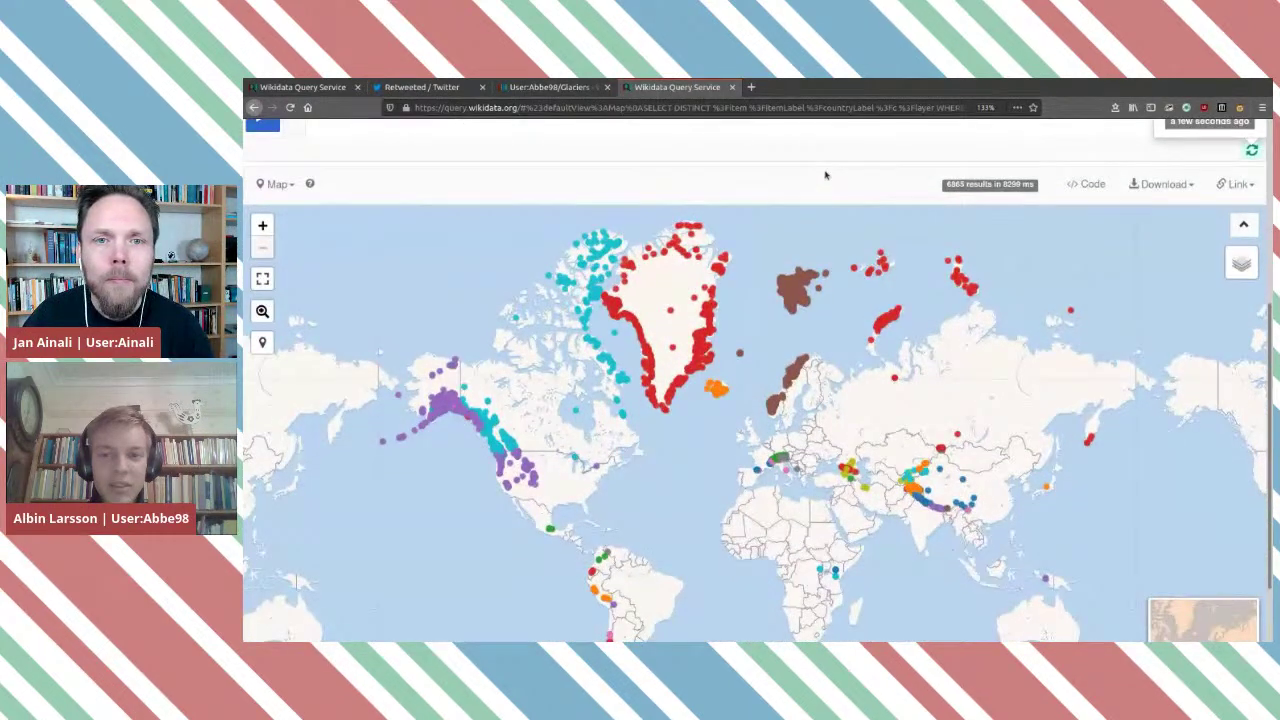
scroll(825, 175, "down", 2)
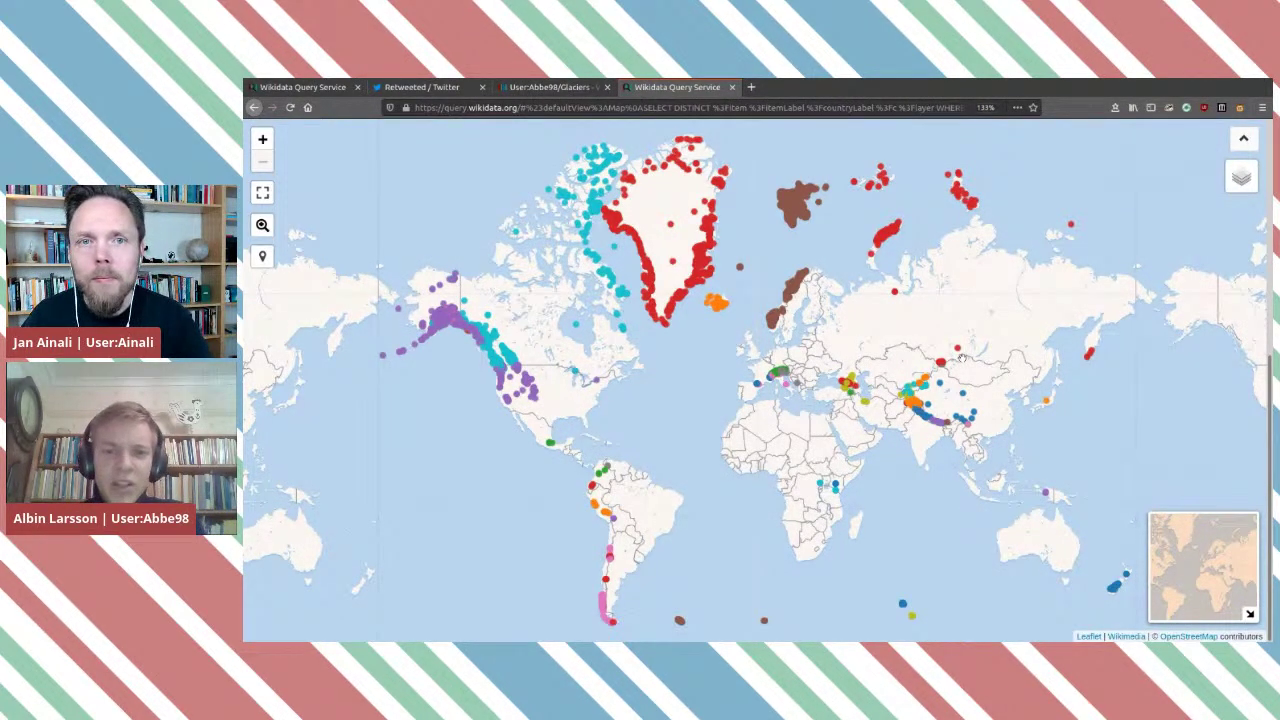
left_click(790, 204)
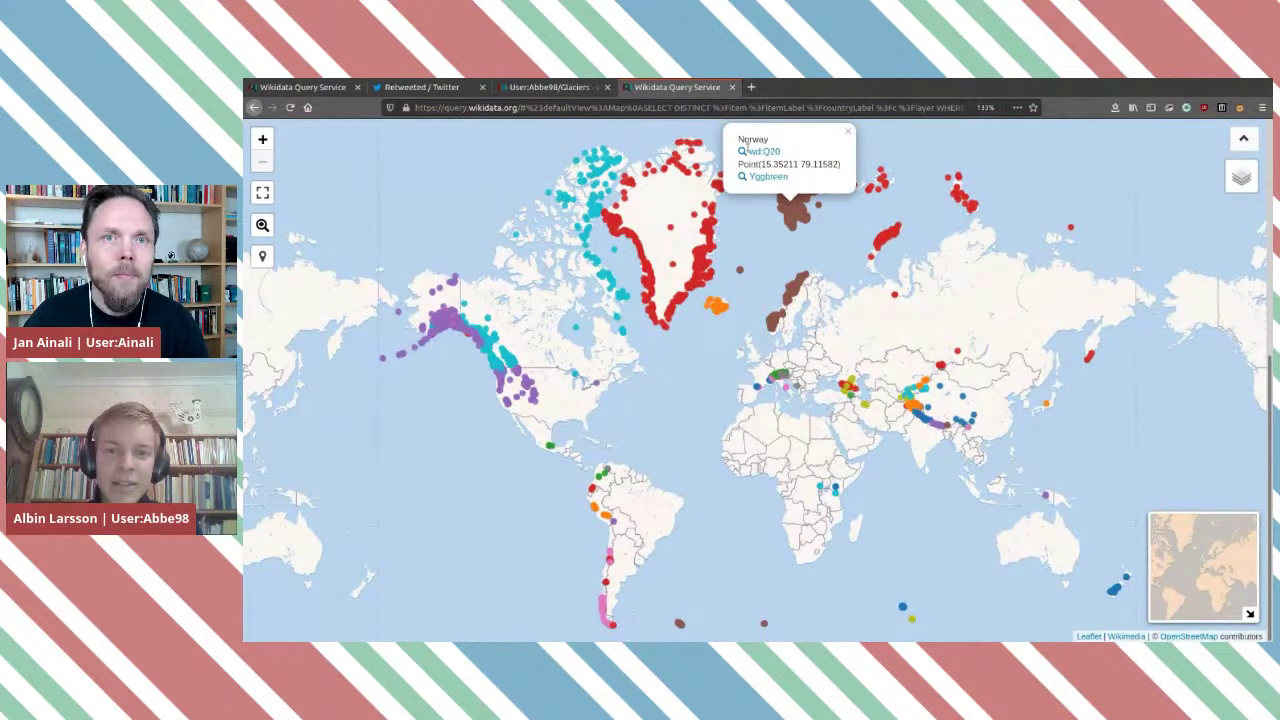
left_click_drag(717, 553, 690, 462)
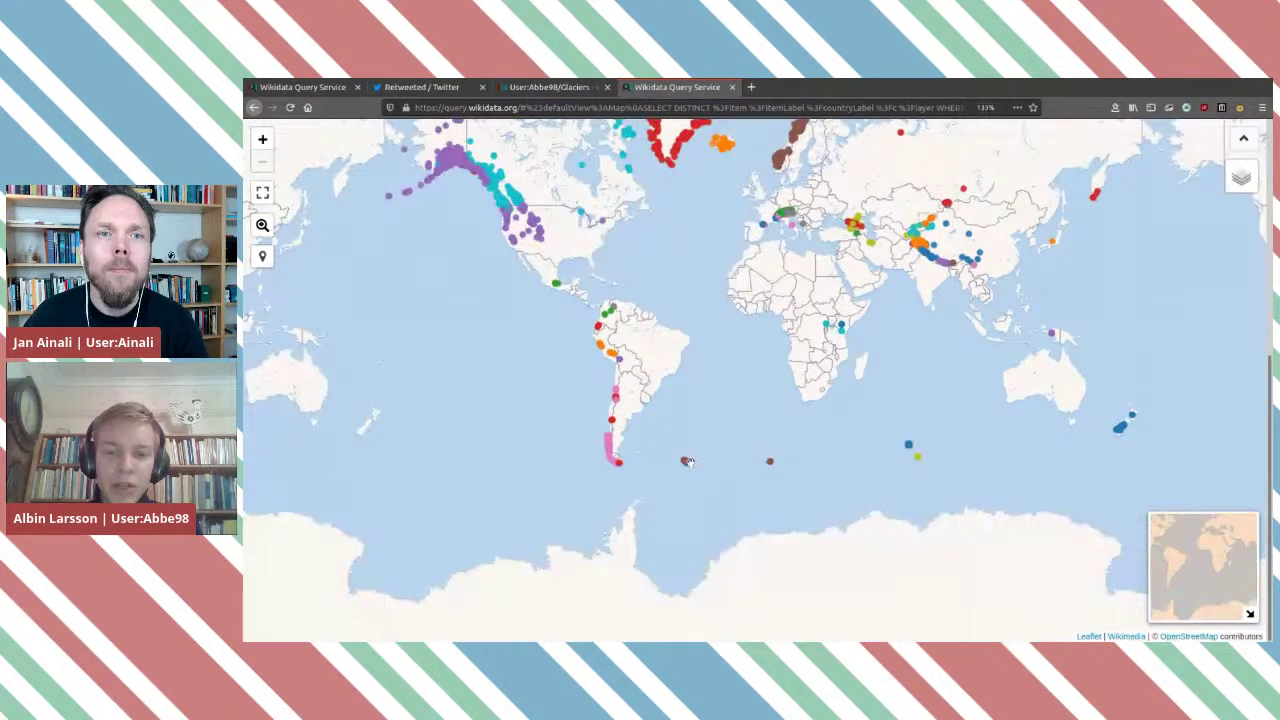
left_click(686, 463)
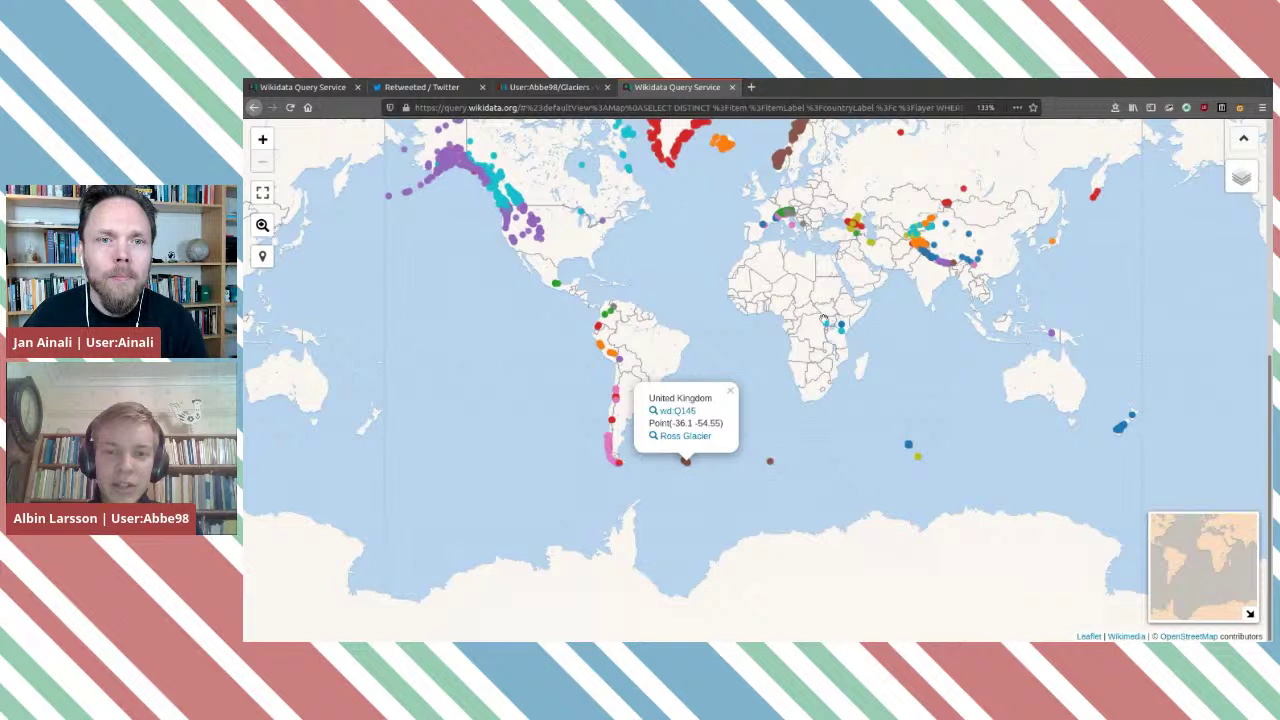
left_click(770, 462)
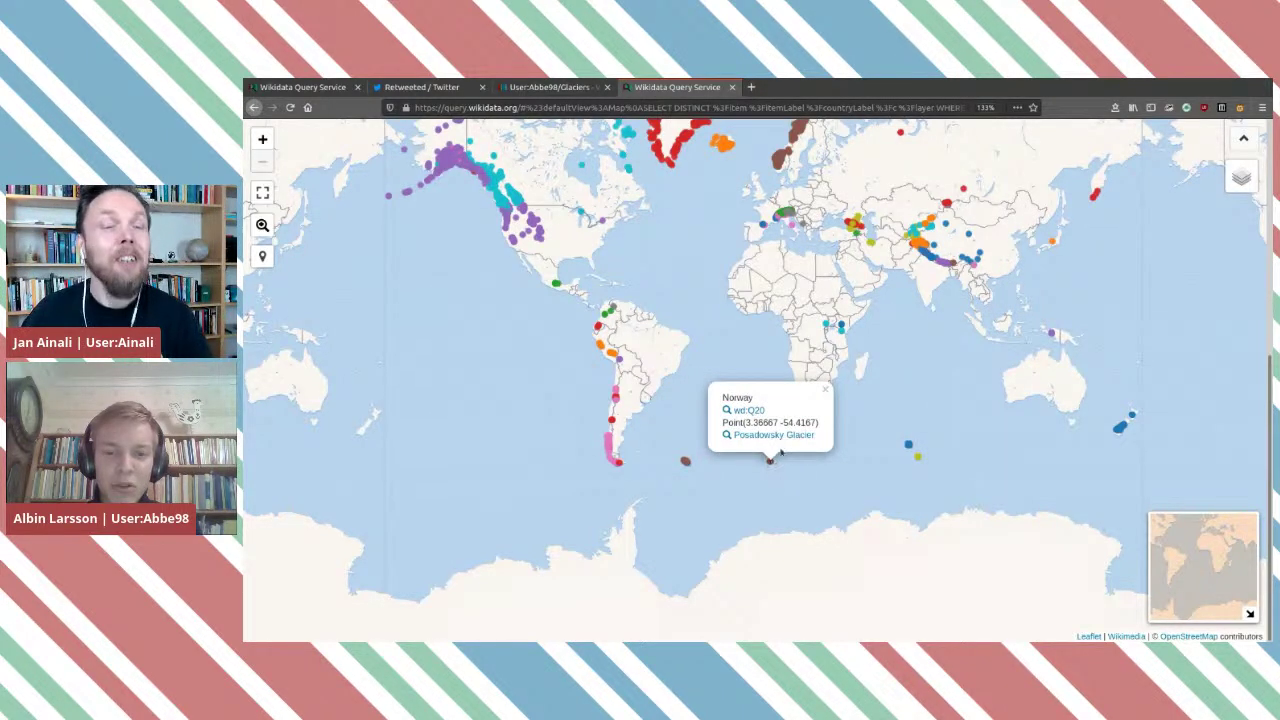
Examine how the glacier points are spread over the remote South Atlantic island that holds Posadowsky Glacier.
left_click(880, 405)
scroll(770, 460, "up", 3)
scroll(770, 459, "up", 2)
left_click_drag(763, 449, 755, 388)
scroll(757, 390, "up", 2)
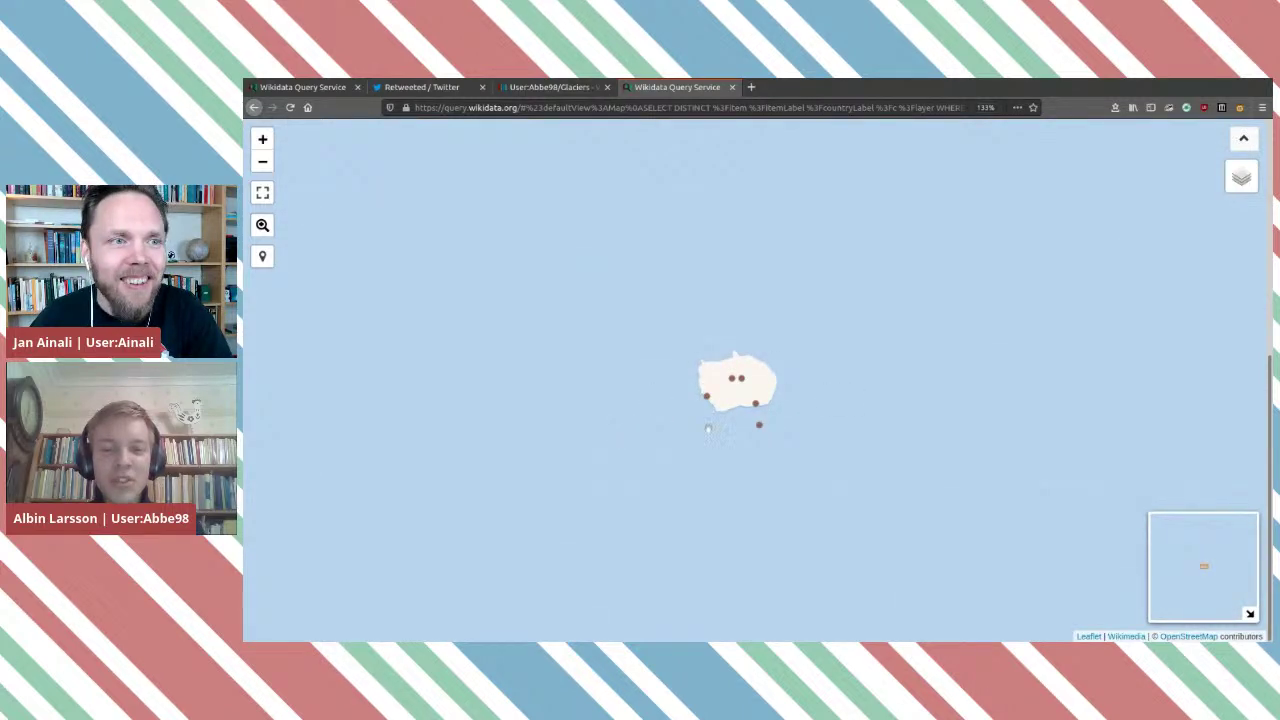
scroll(763, 378, "down", 5)
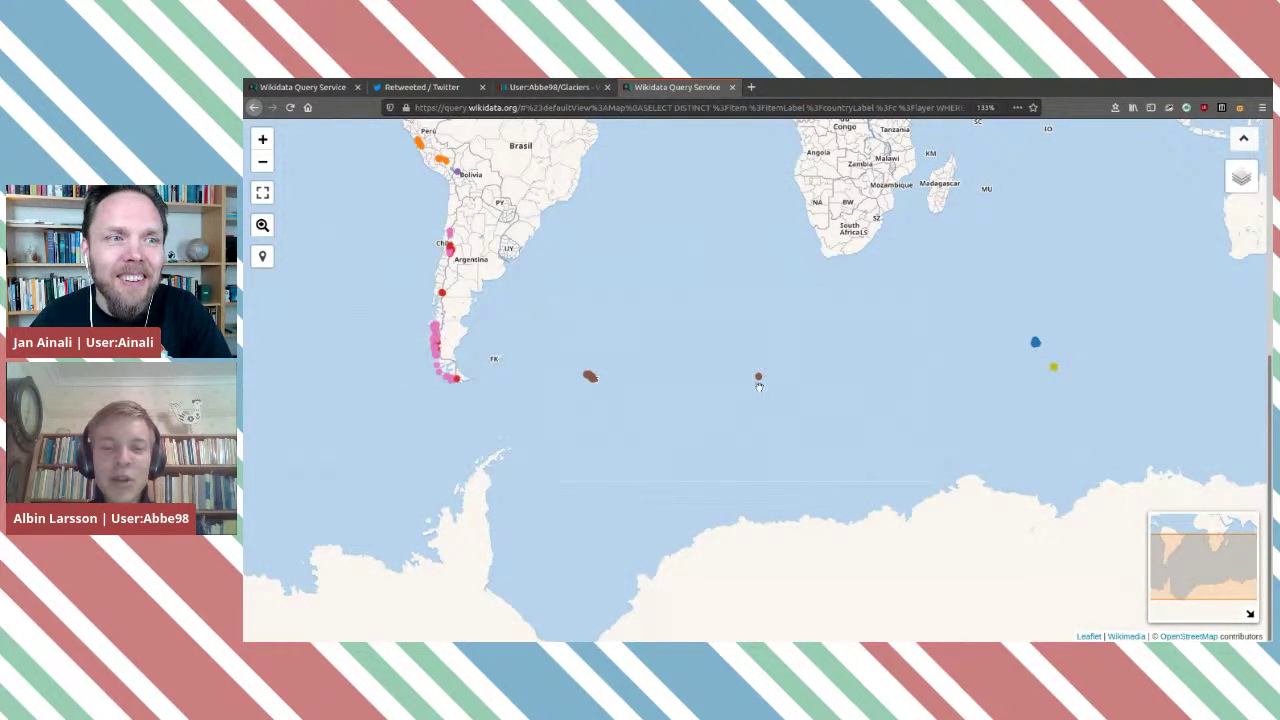
scroll(765, 389, "down", 1)
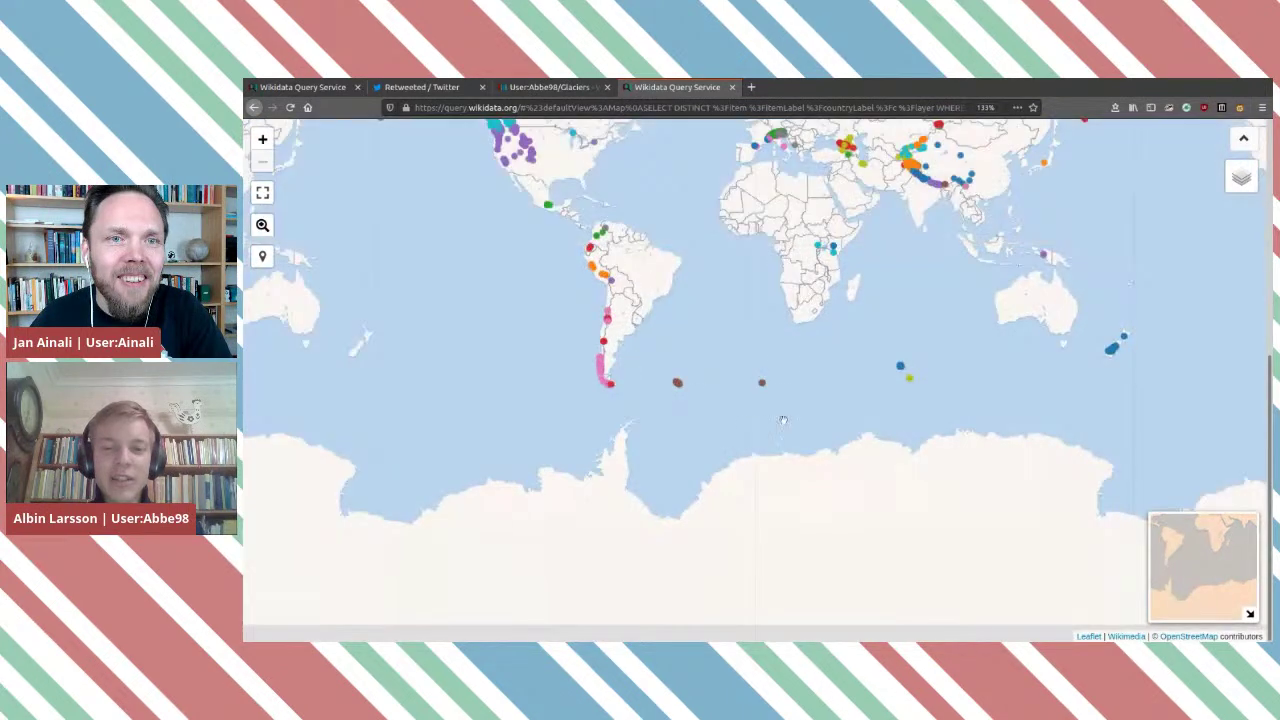
Return to the Arctic on the map and check the details of the isolated point between Canada and Greenland.
left_click_drag(790, 313, 782, 420)
left_click_drag(730, 260, 723, 393)
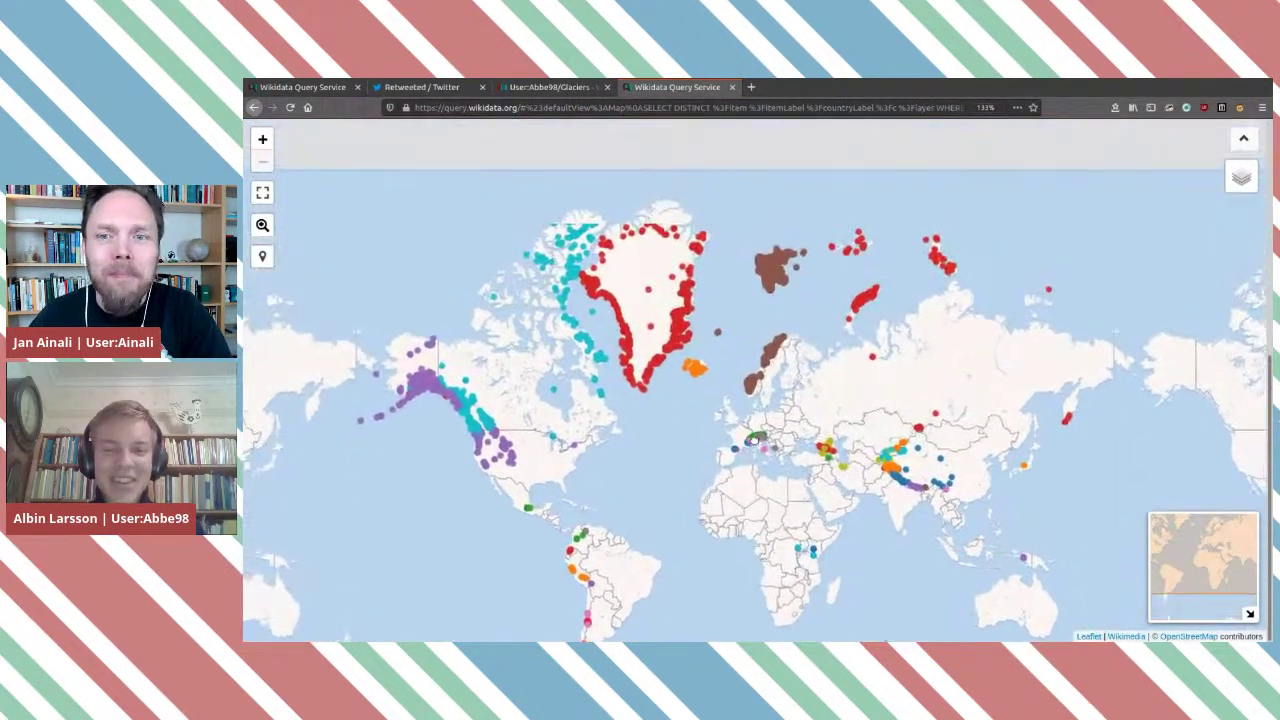
left_click_drag(543, 302, 581, 290)
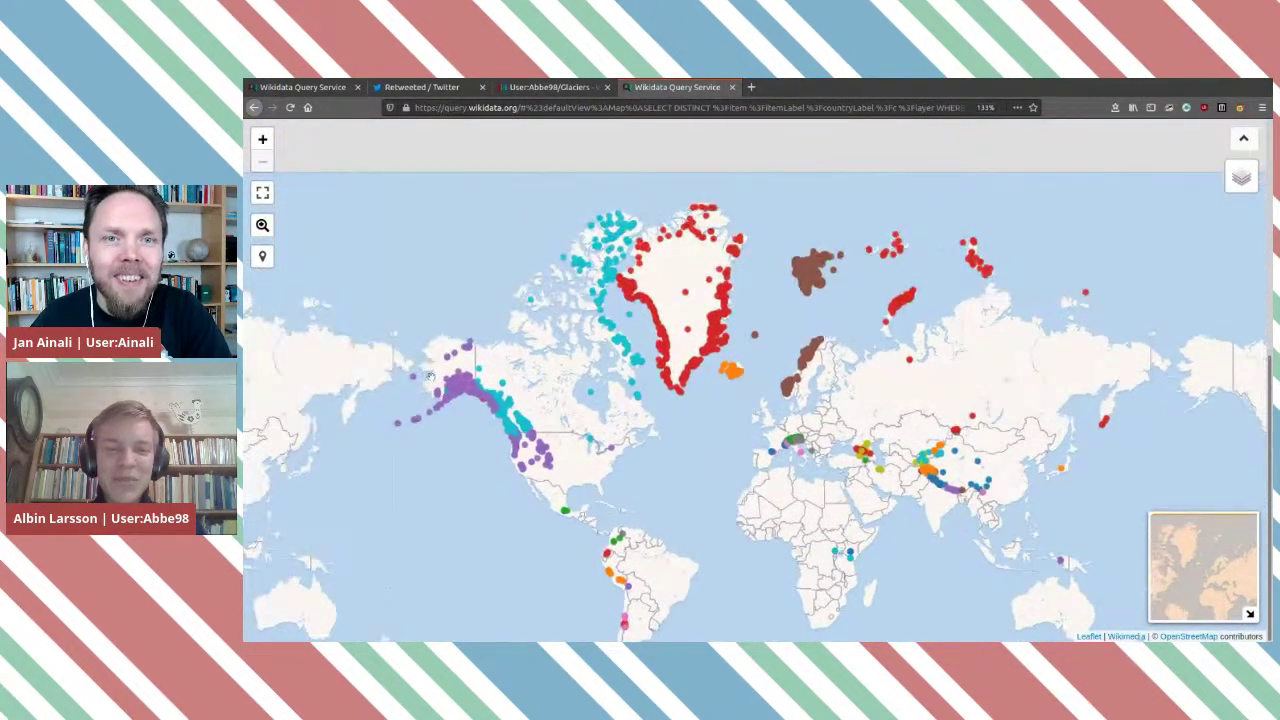
left_click_drag(584, 391, 576, 355)
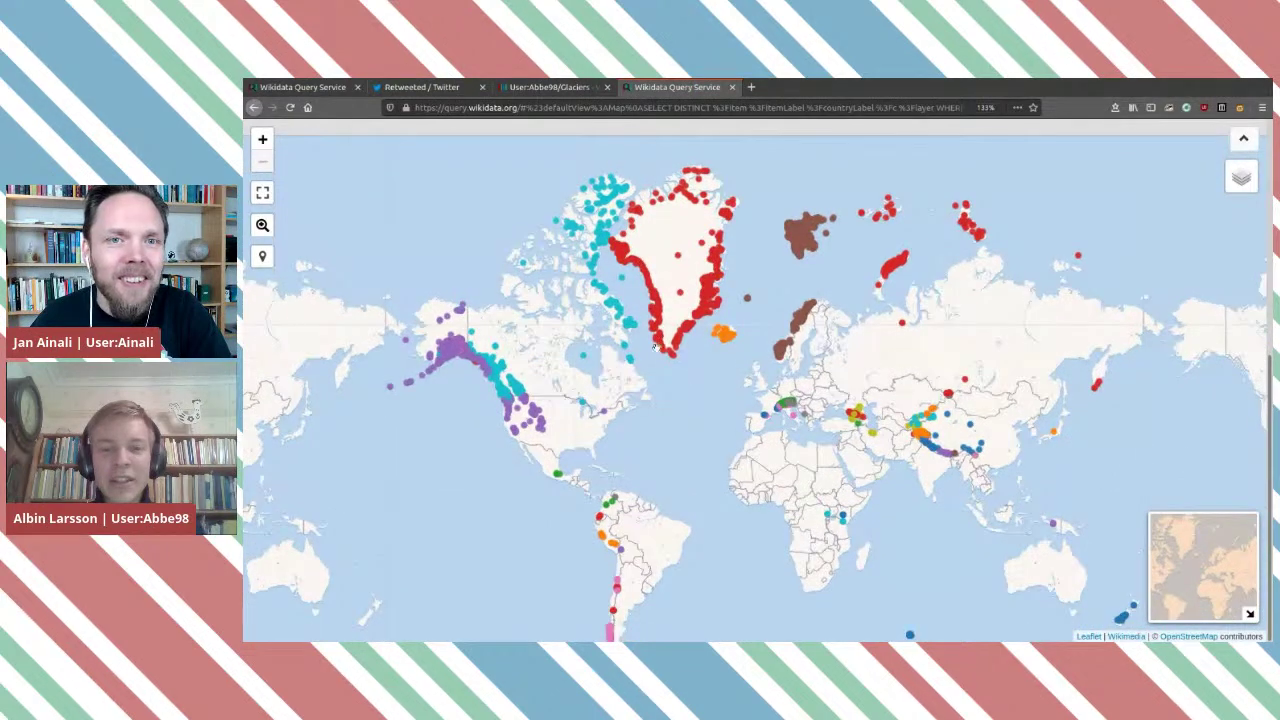
left_click(625, 280)
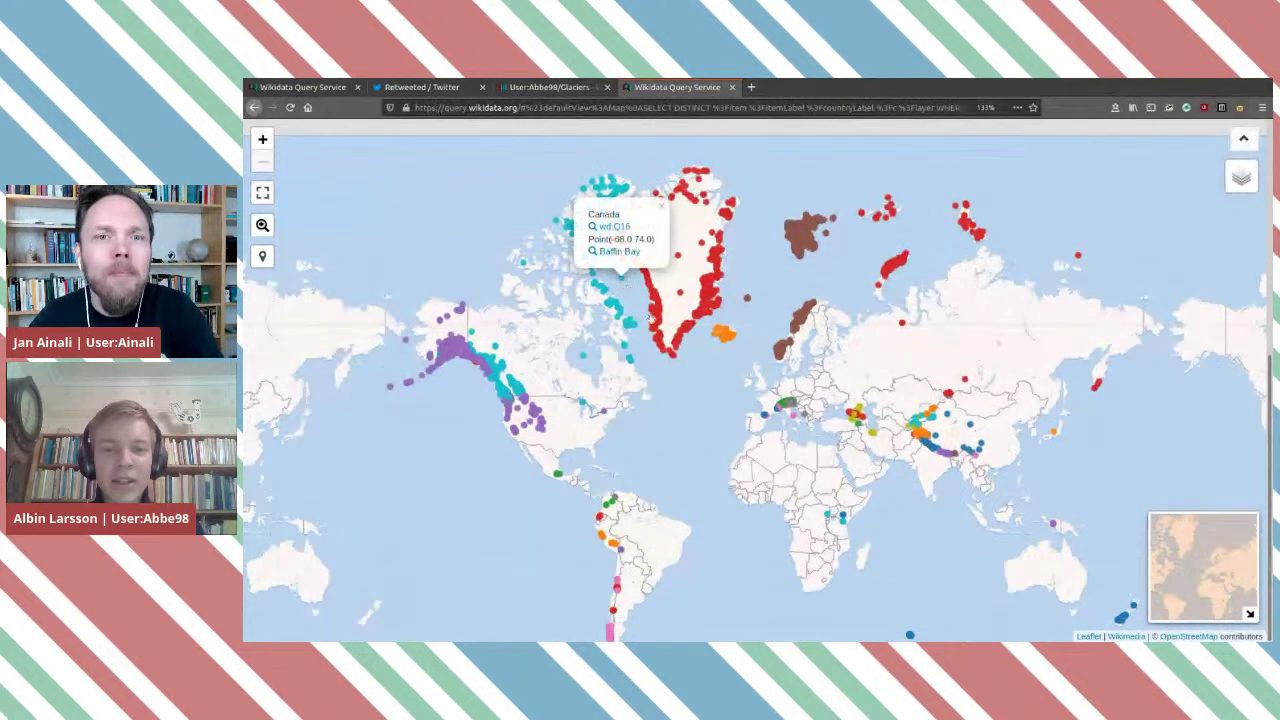
left_click(698, 390)
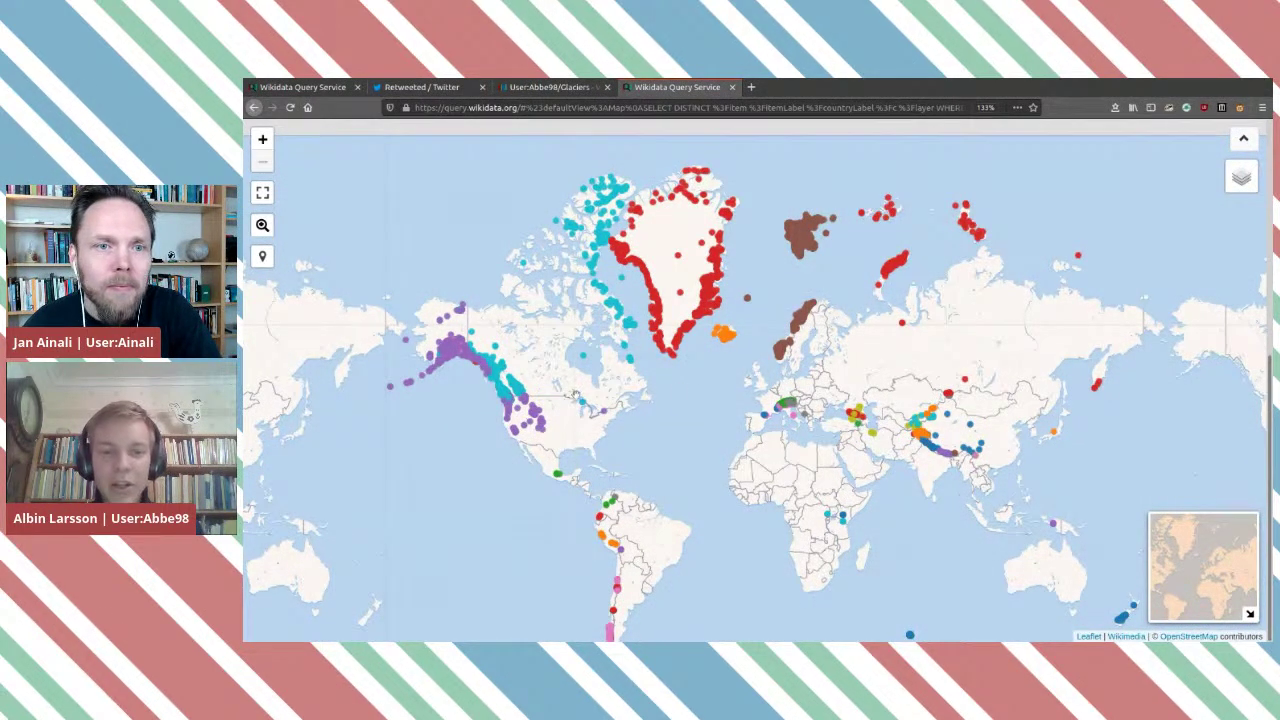
Check the country assigned to the two pink points among the purple glacier points in Alaska, north of Anchorage.
left_click_drag(559, 361, 783, 366)
scroll(663, 360, "up", 3)
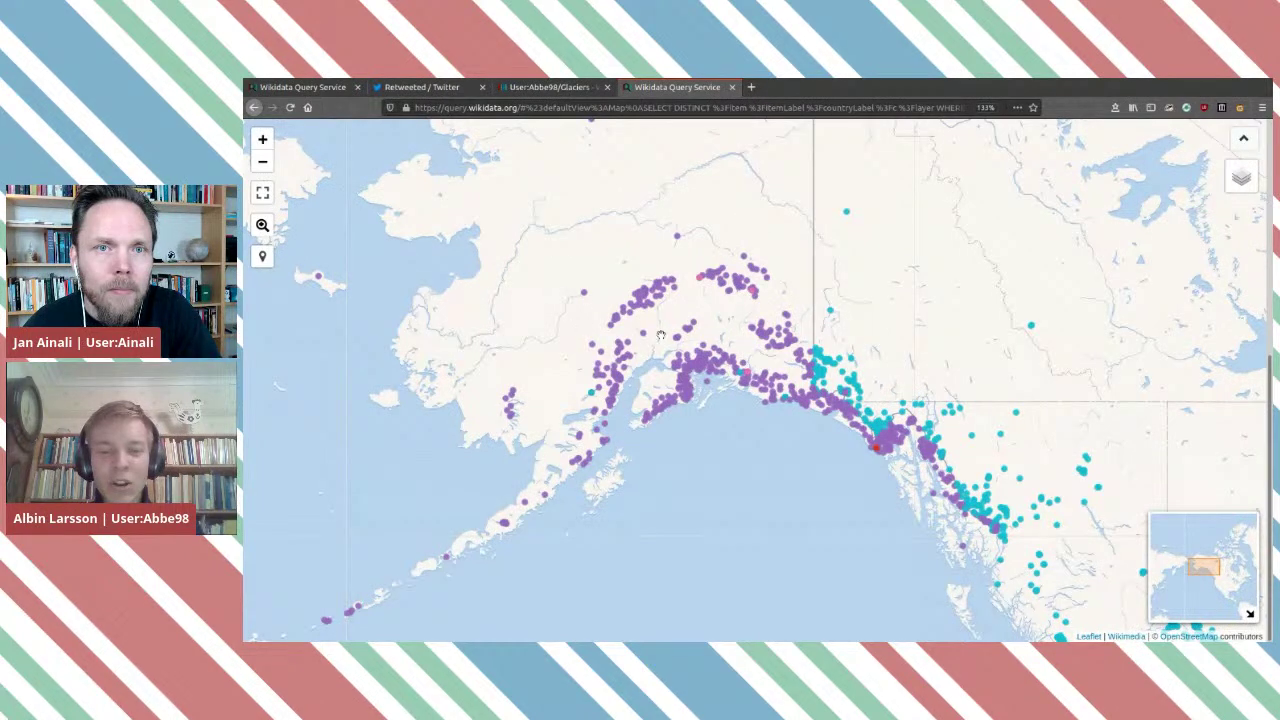
scroll(700, 284, "up", 3)
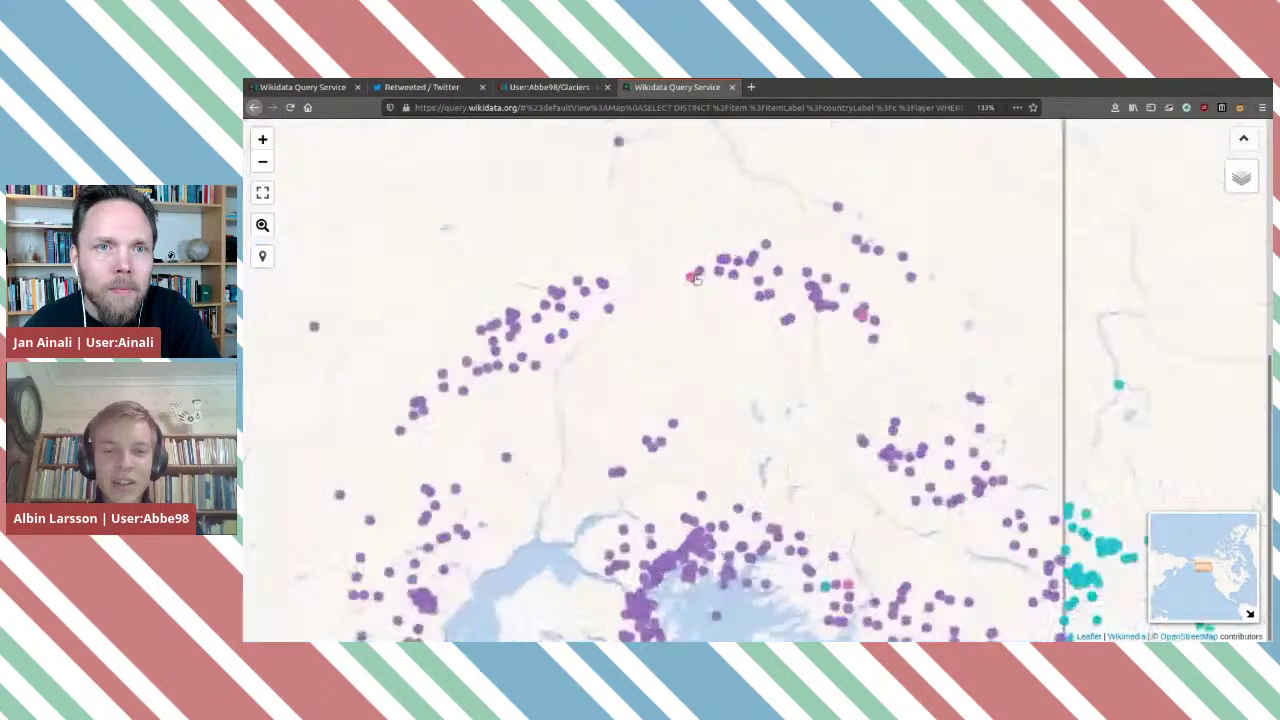
left_click(690, 280)
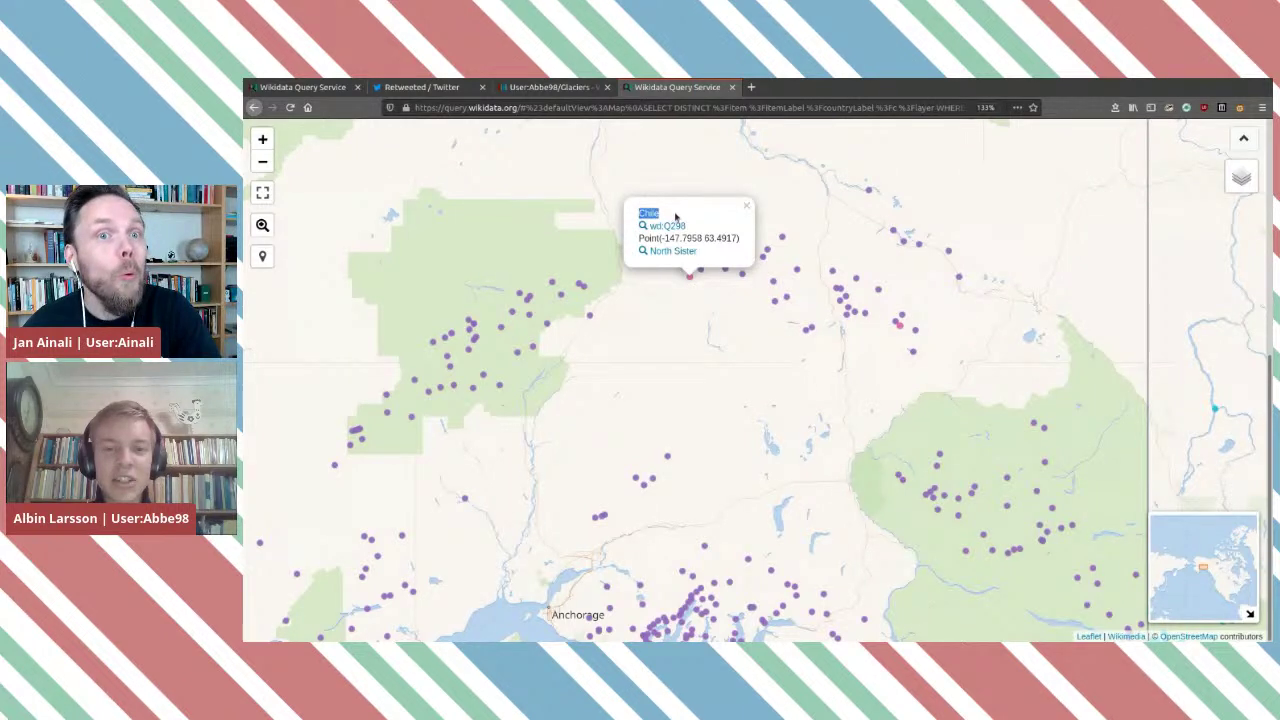
left_click(703, 300)
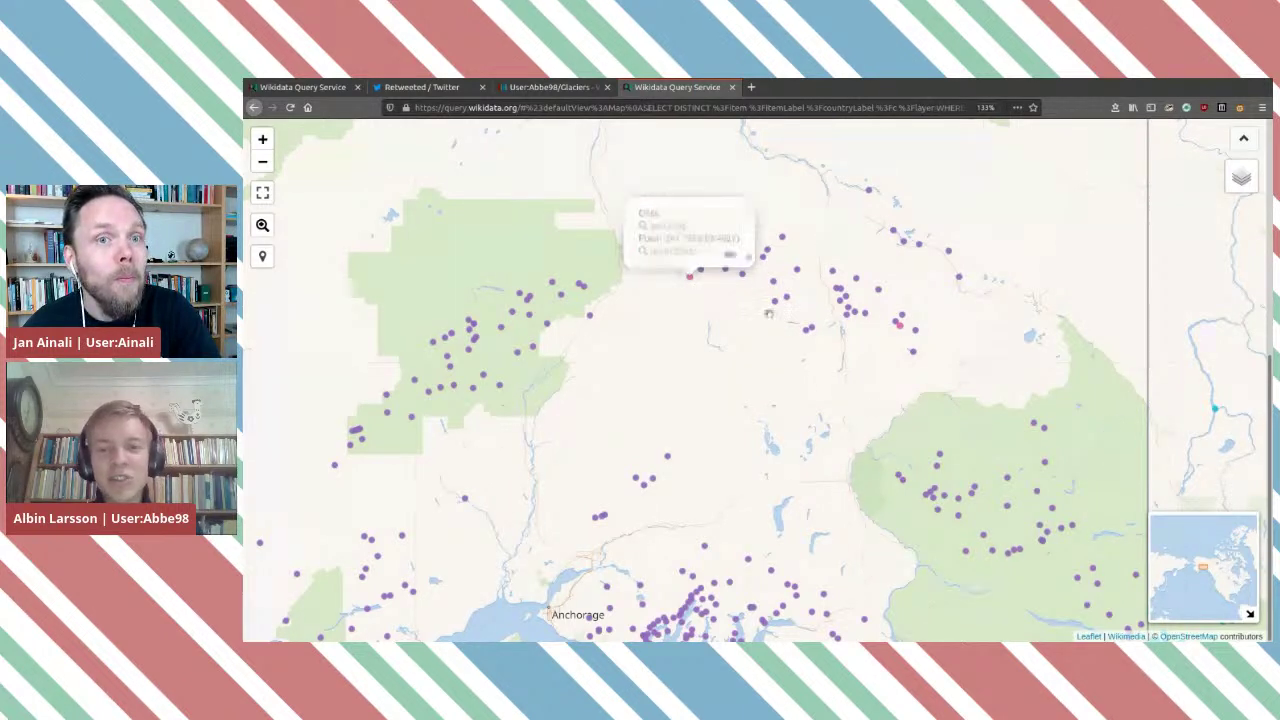
left_click(901, 326)
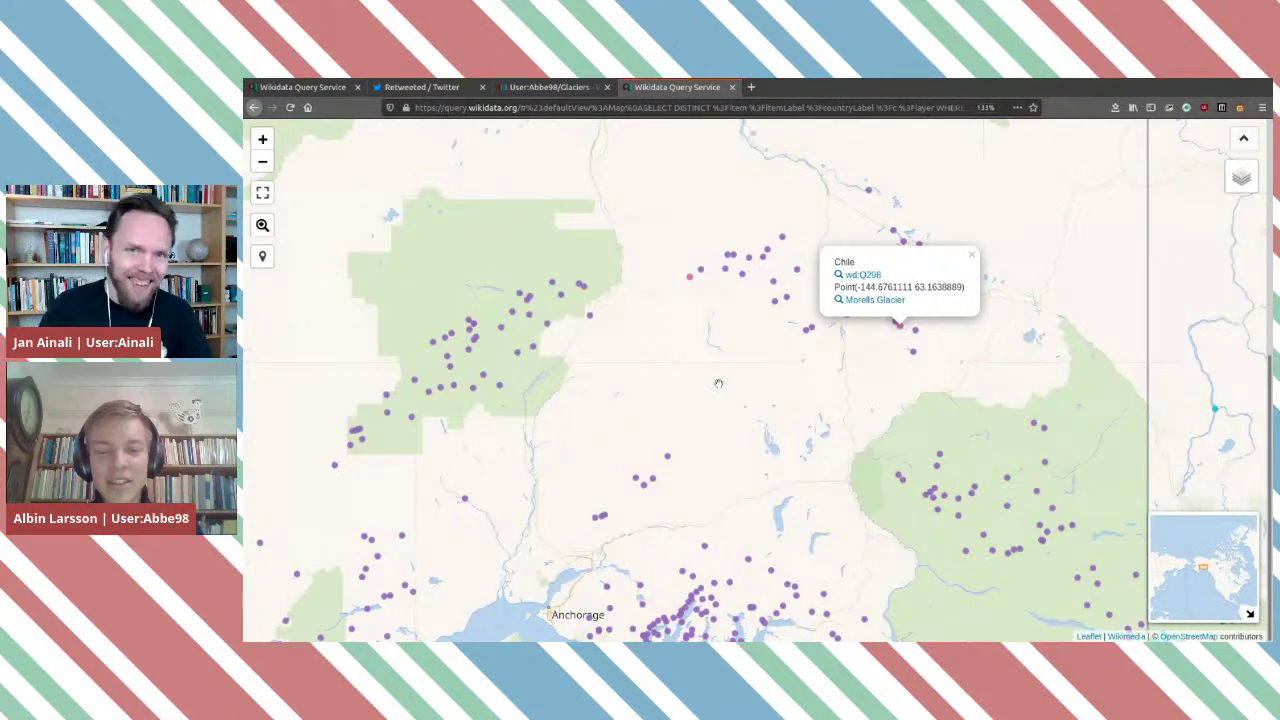
left_click(850, 420)
Check the country of the turquoise point near the coast east of Anchorage and look over southwestern Alaska for other off-colour points.
left_click_drag(797, 506, 726, 242)
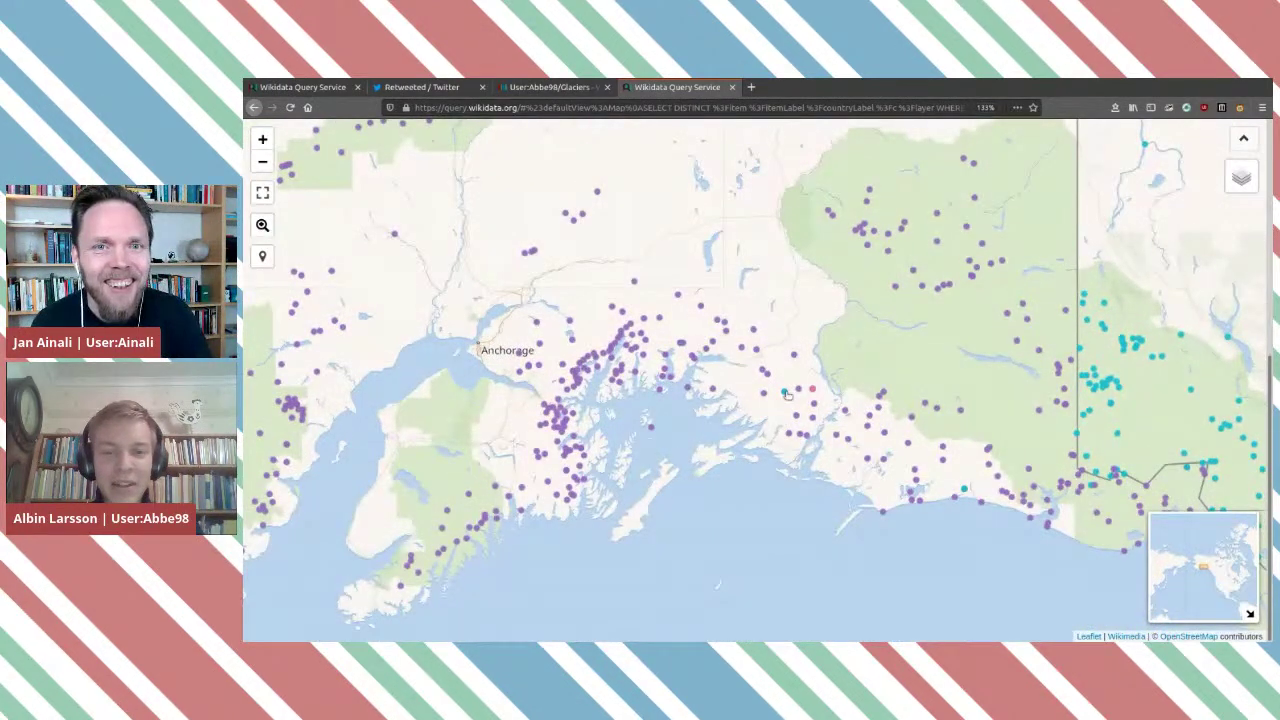
left_click(785, 392)
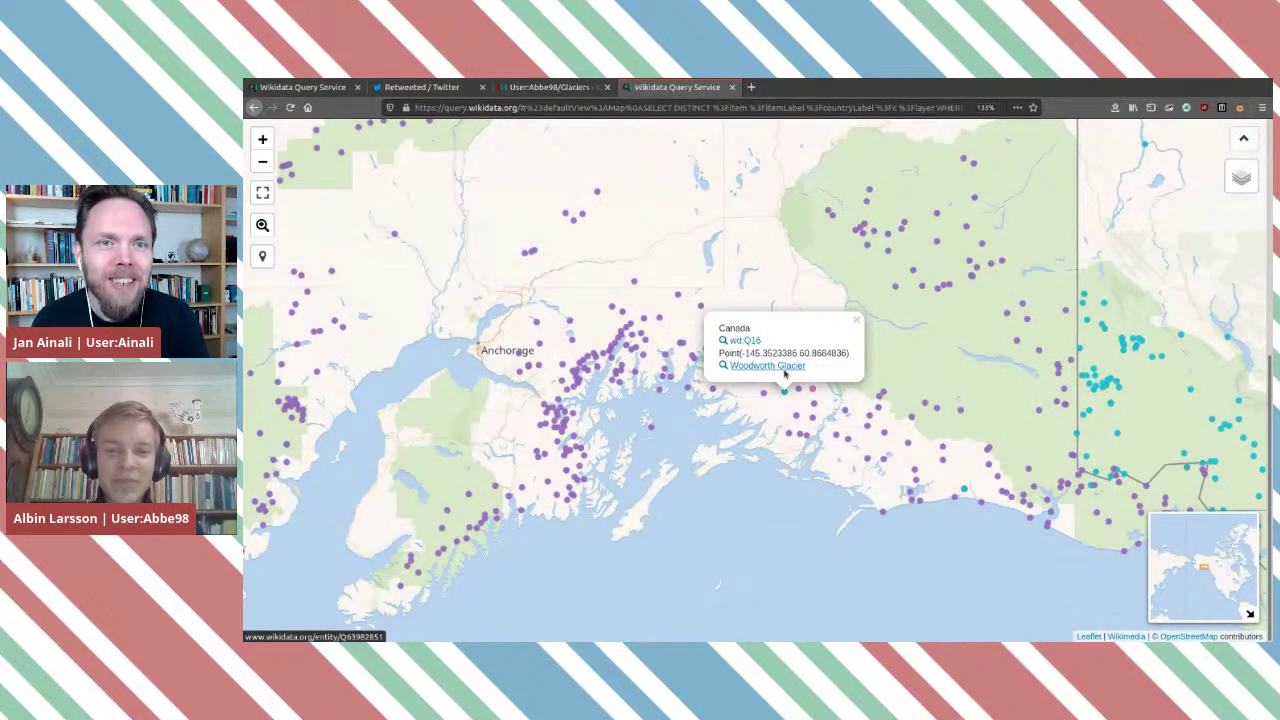
left_click_drag(347, 344, 561, 368)
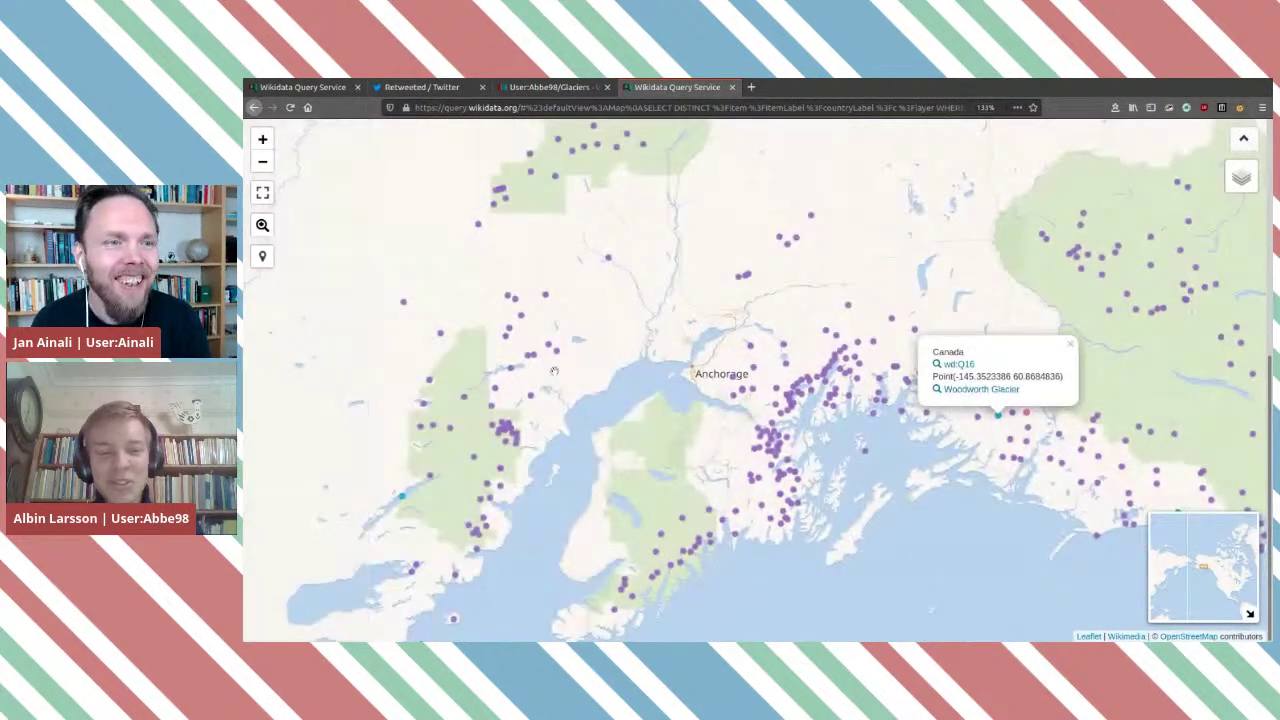
scroll(561, 368, "down", 1)
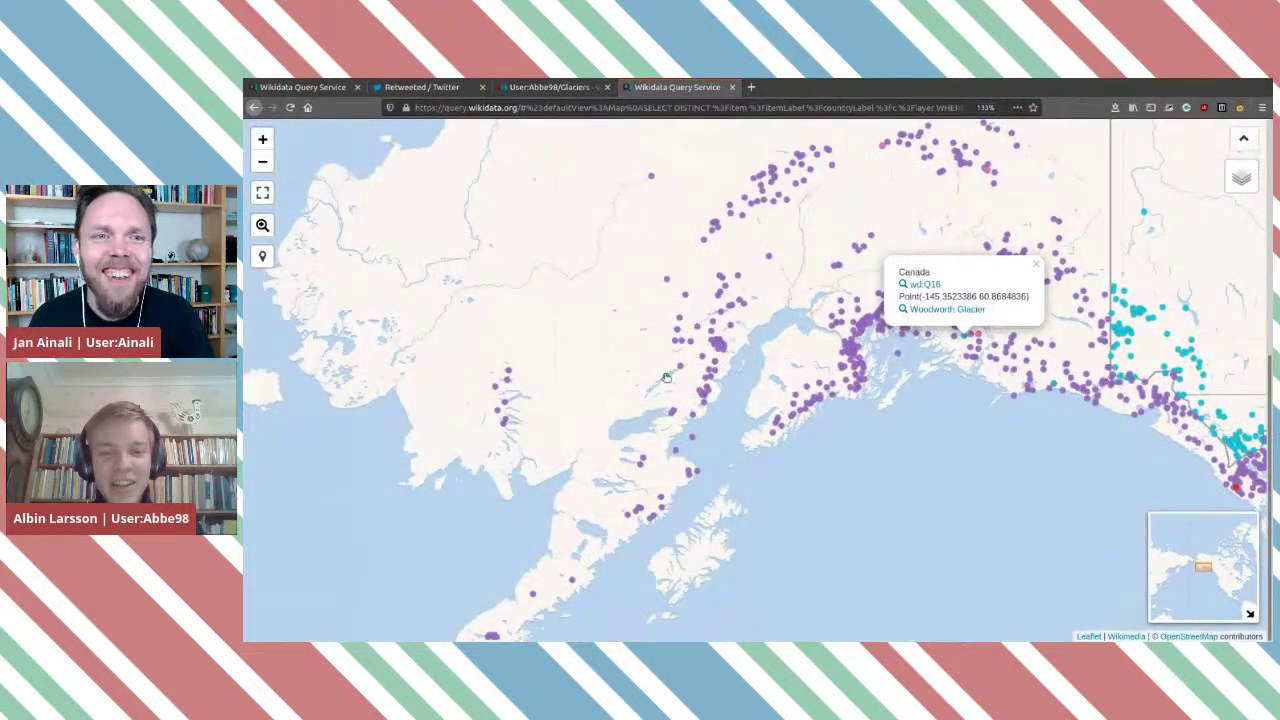
left_click(666, 377)
left_click(872, 463)
Survey the glacier points along the Alaska–Canada border, across Canada and in the western United States.
left_click_drag(872, 463, 940, 364)
scroll(940, 364, "down", 2)
left_click_drag(1150, 380, 894, 386)
scroll(894, 386, "down", 1)
left_click_drag(1115, 530, 856, 356)
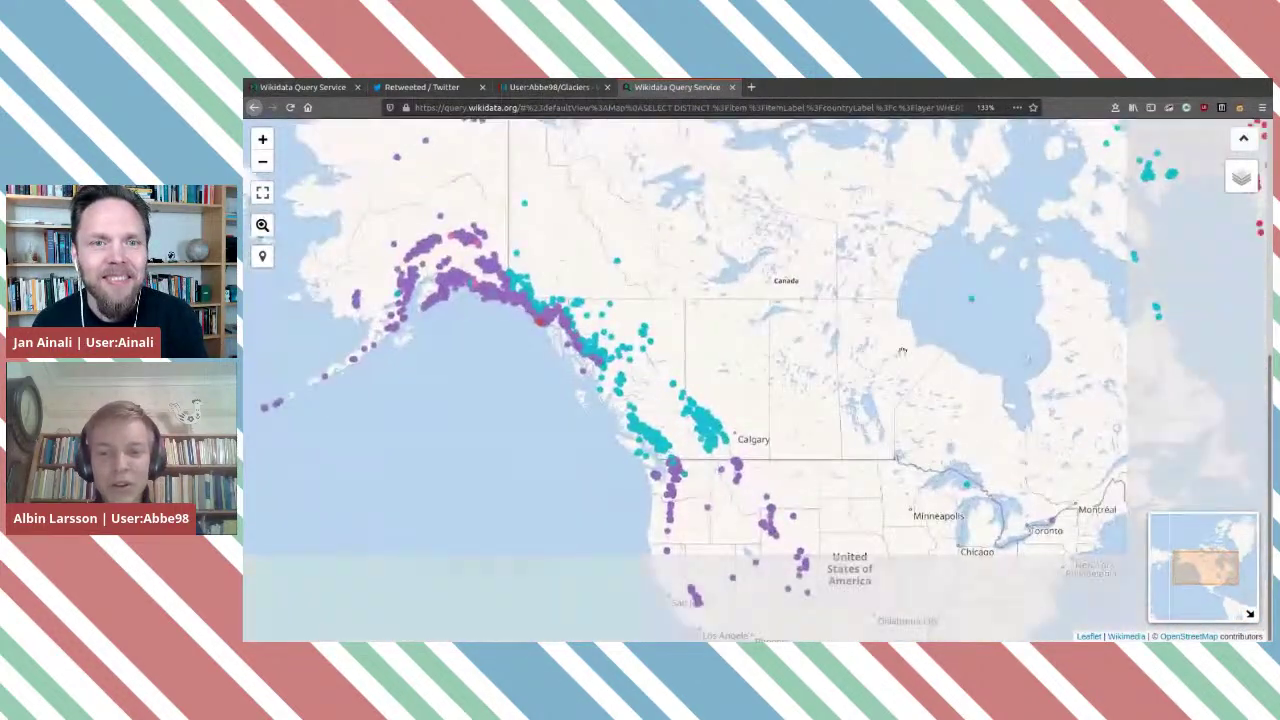
scroll(900, 390, "down", 2)
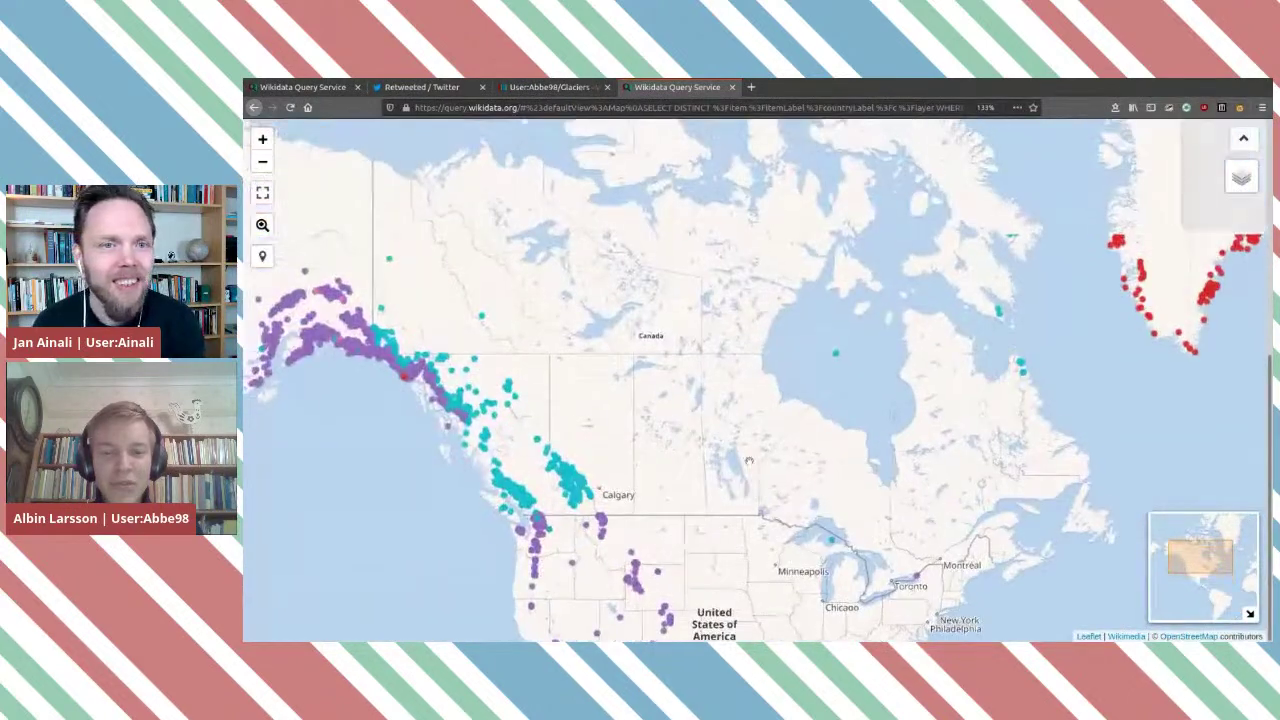
left_click_drag(952, 431, 560, 438)
left_click_drag(330, 432, 563, 438)
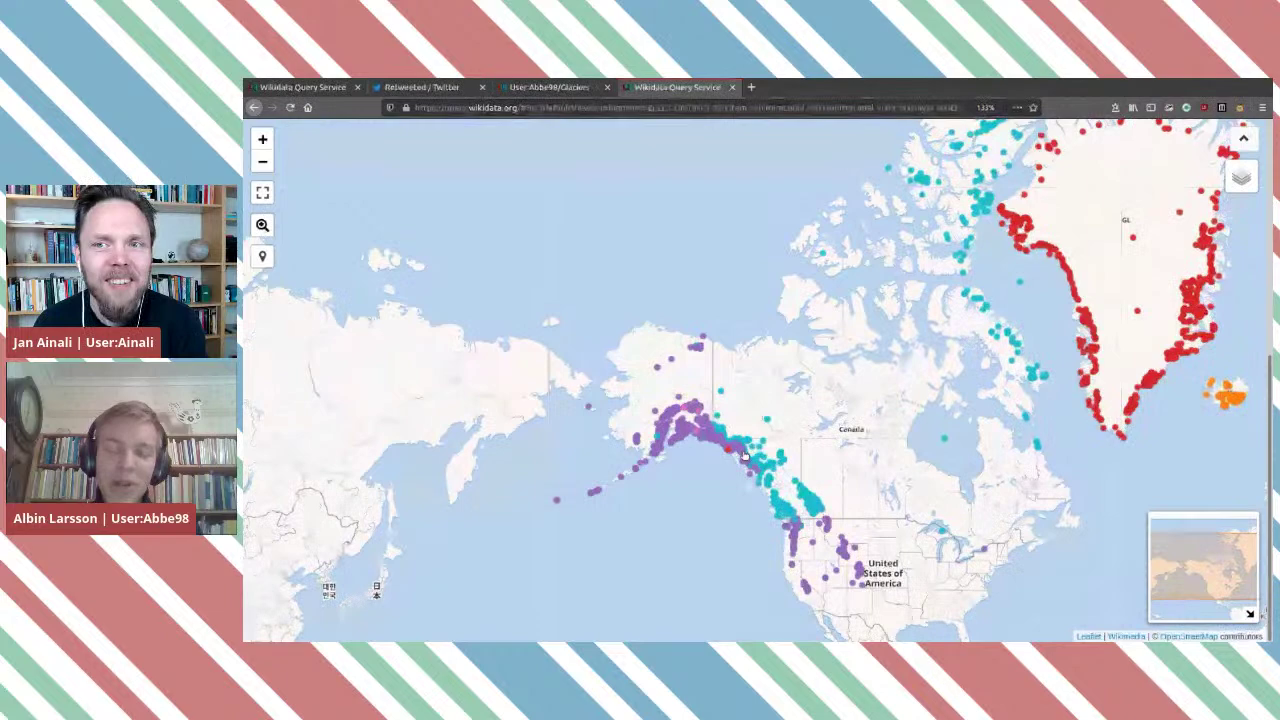
Compare the glacier points of Greenland, Iceland and Scandinavia on the map.
left_click_drag(1030, 450, 738, 406)
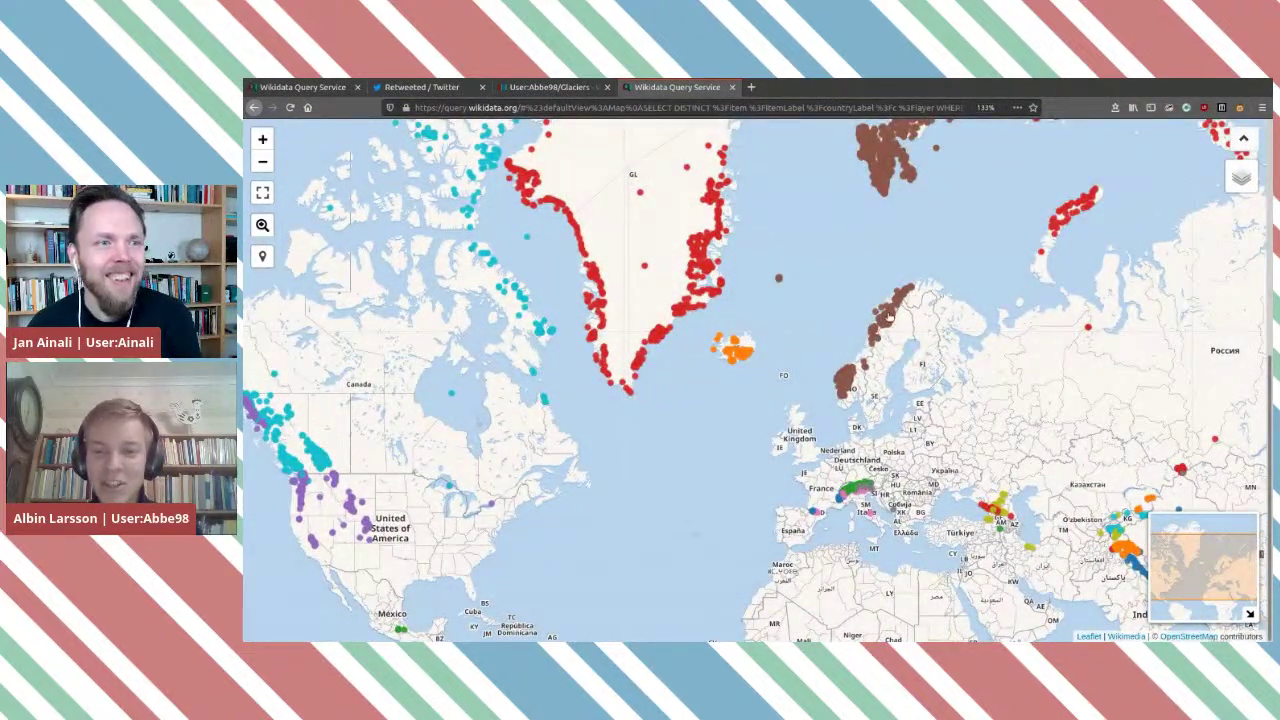
scroll(888, 315, "up", 2)
scroll(881, 361, "down", 1)
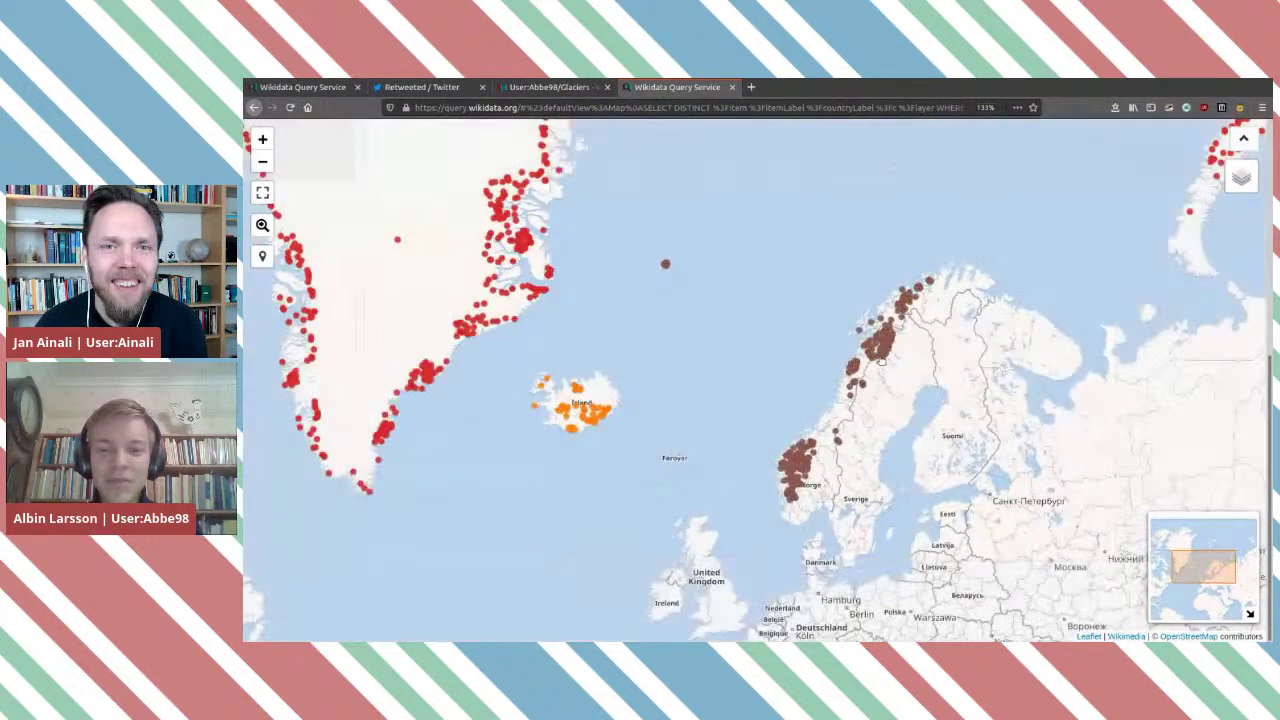
scroll(881, 361, "down", 1)
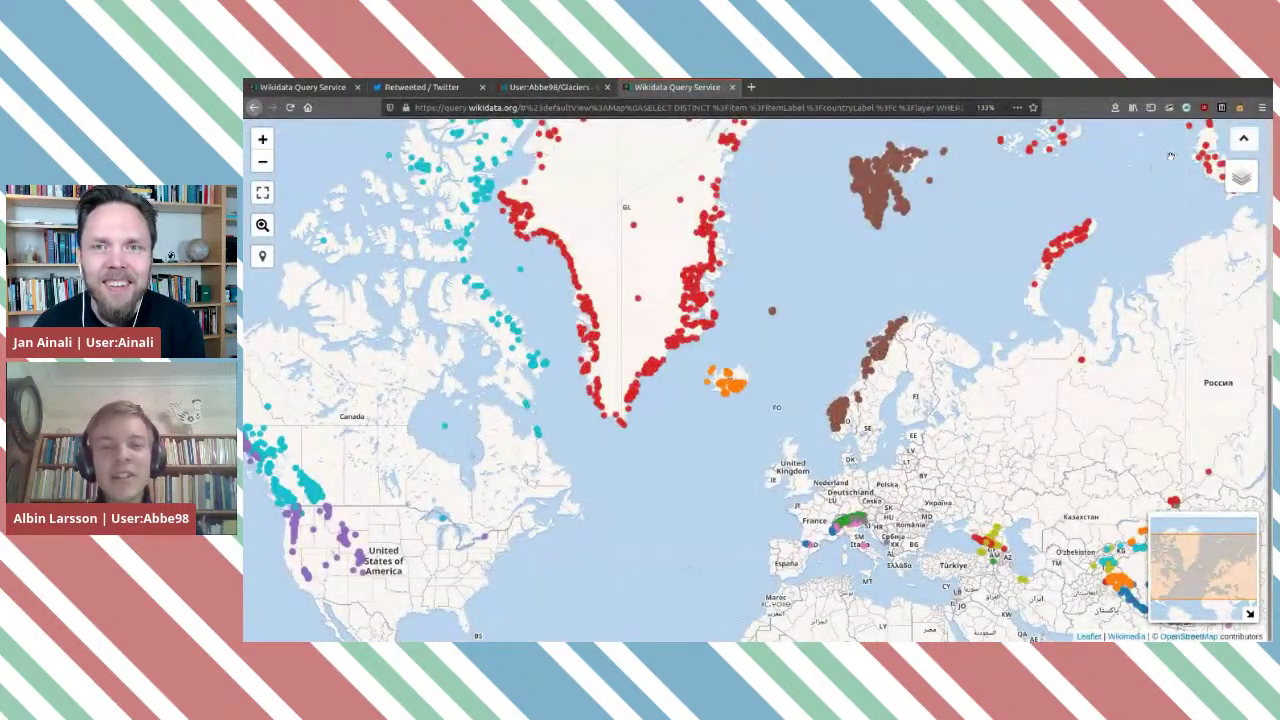
Return to the query code, examine the label service line and the ?itemLabel variable, and enlarge the page for readability.
left_click(1244, 143)
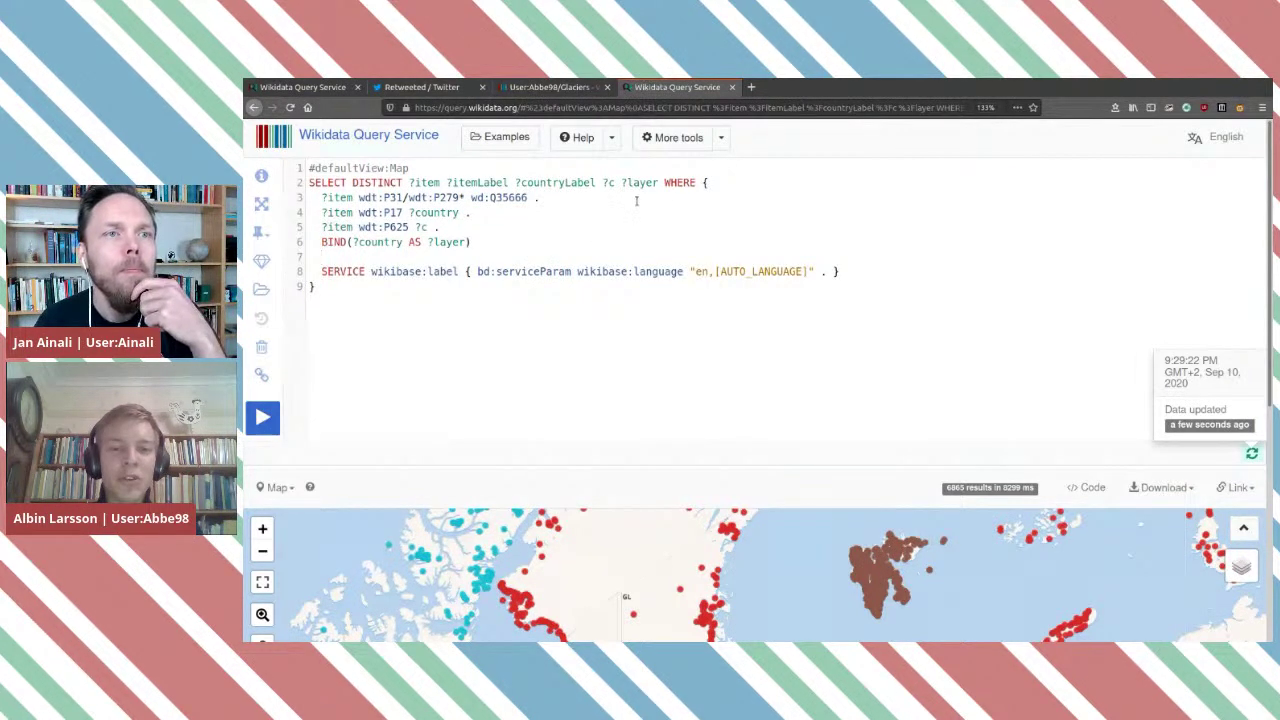
left_click_drag(323, 271, 666, 271)
left_click(775, 272)
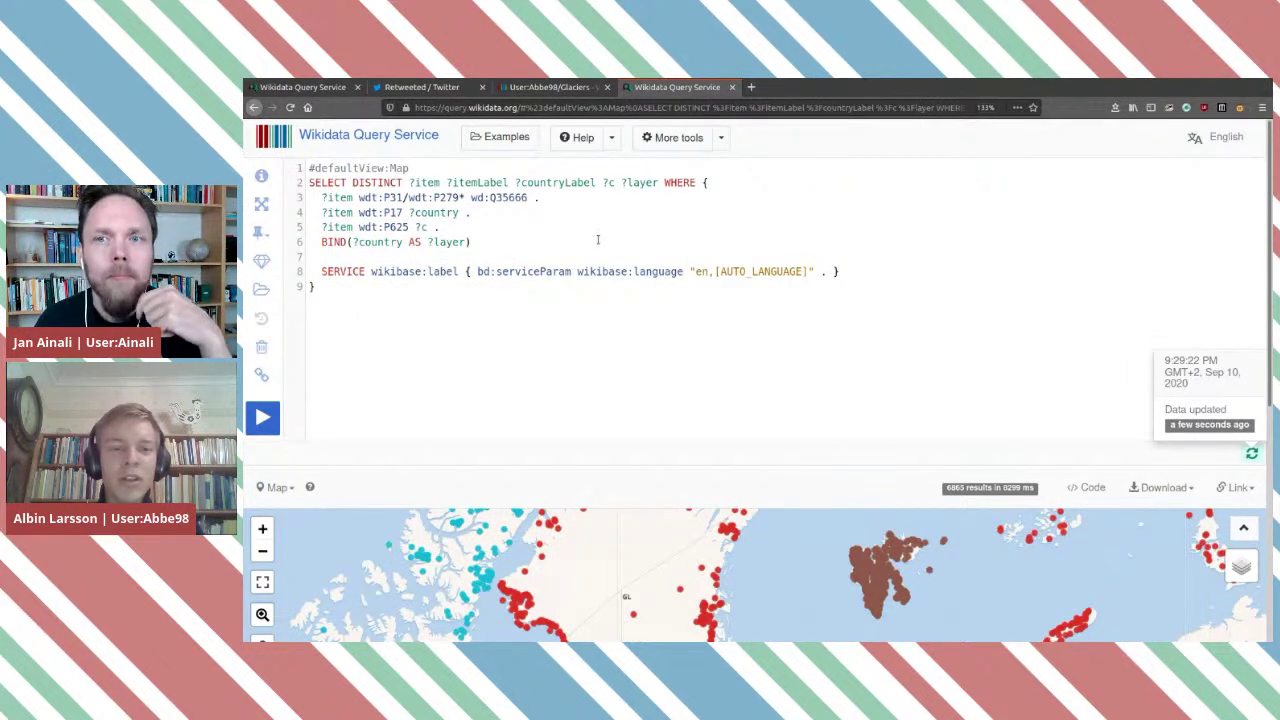
left_click_drag(447, 182, 505, 182)
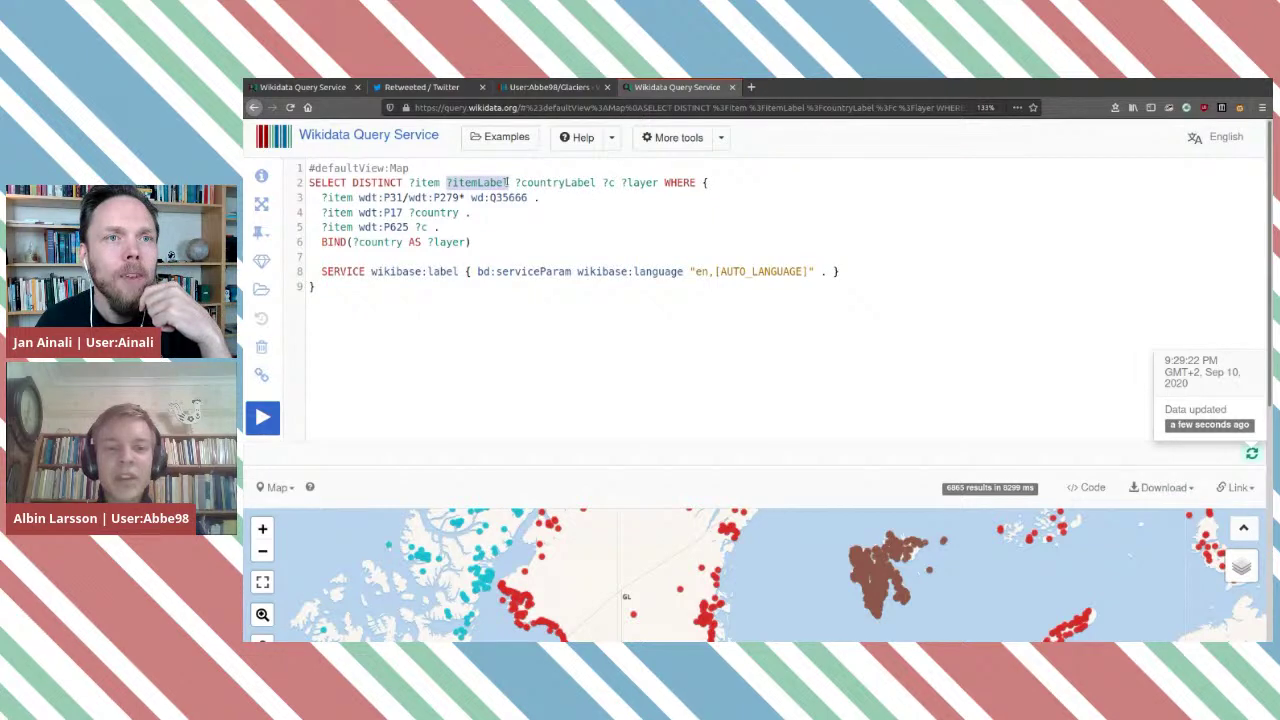
left_click(508, 182)
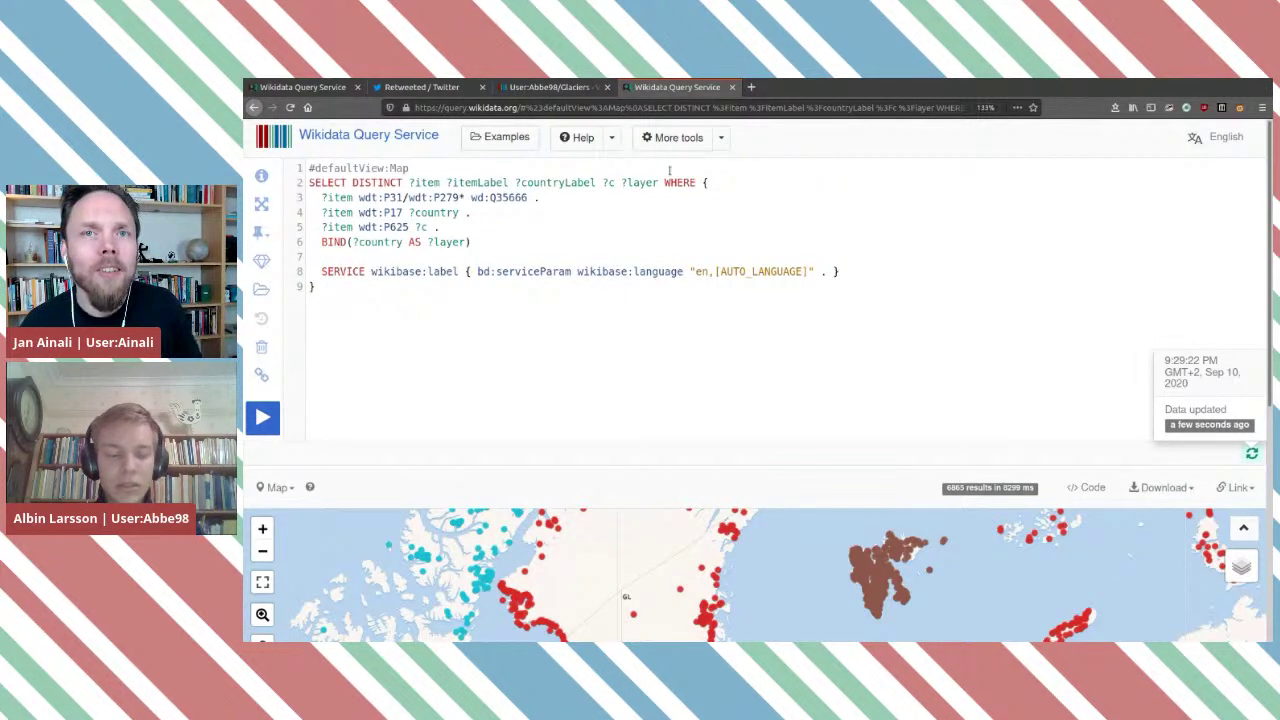
key("ctrl+plus")
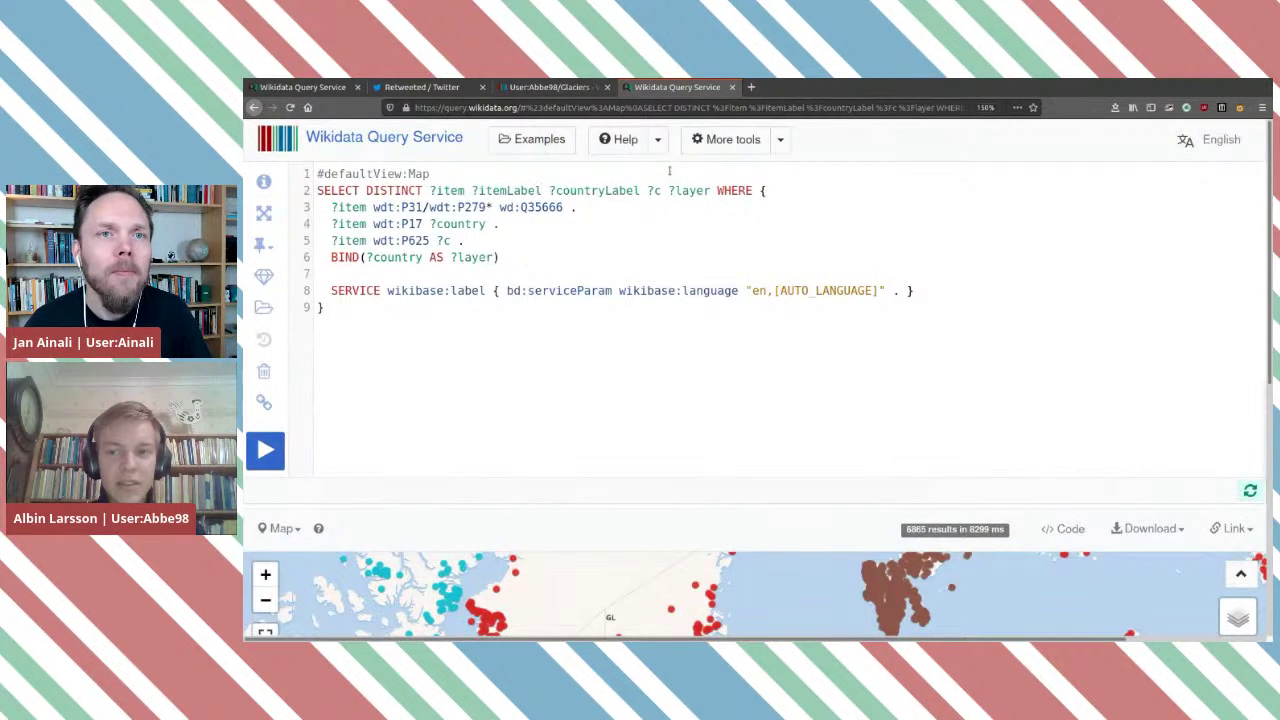
key("ctrl+plus")
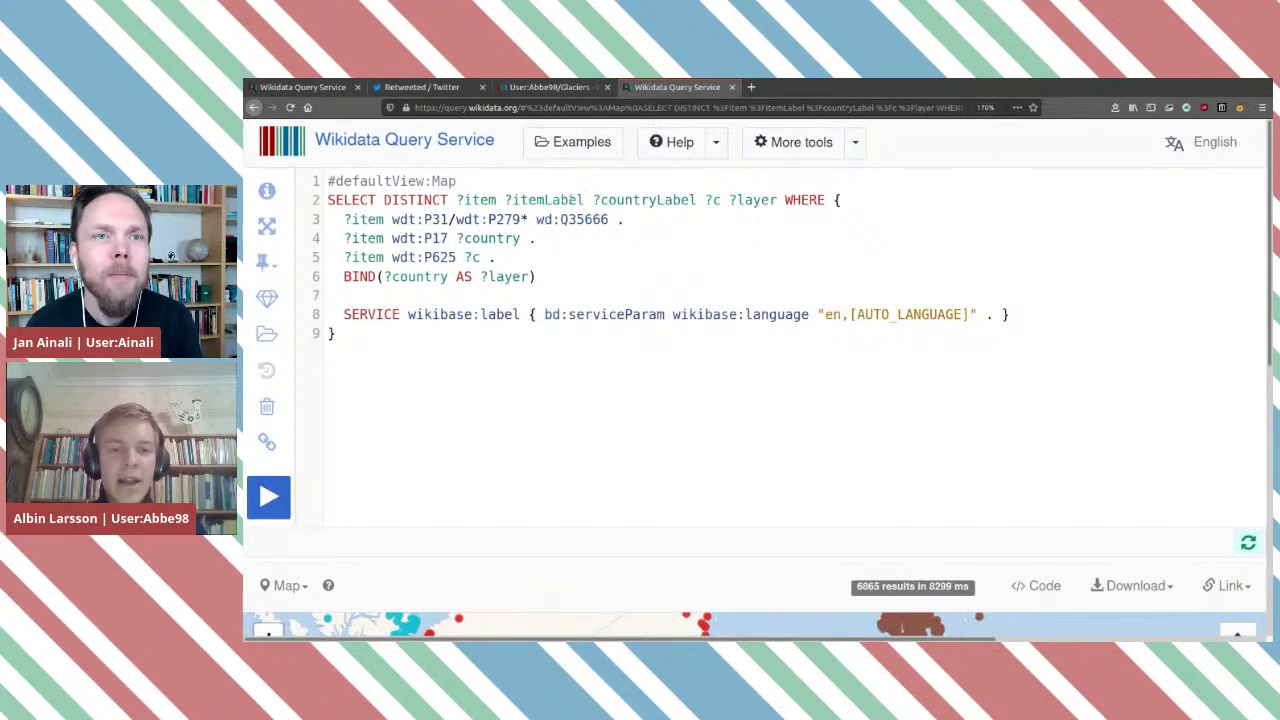
Examine how the ?itemLabel variable in the SELECT line is built from ?item and the Label suffix.
double_click(560, 200)
left_click_drag(545, 200, 503, 200)
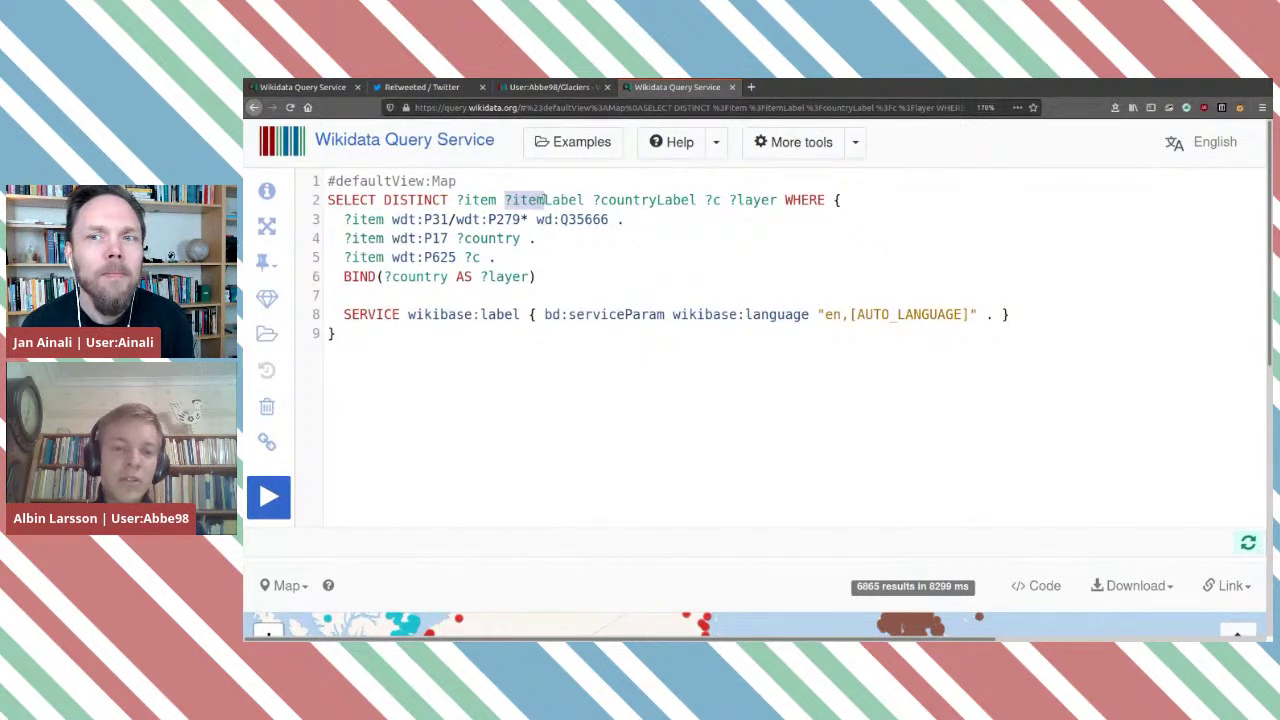
left_click(545, 200)
left_click_drag(545, 200, 588, 200)
left_click(590, 200)
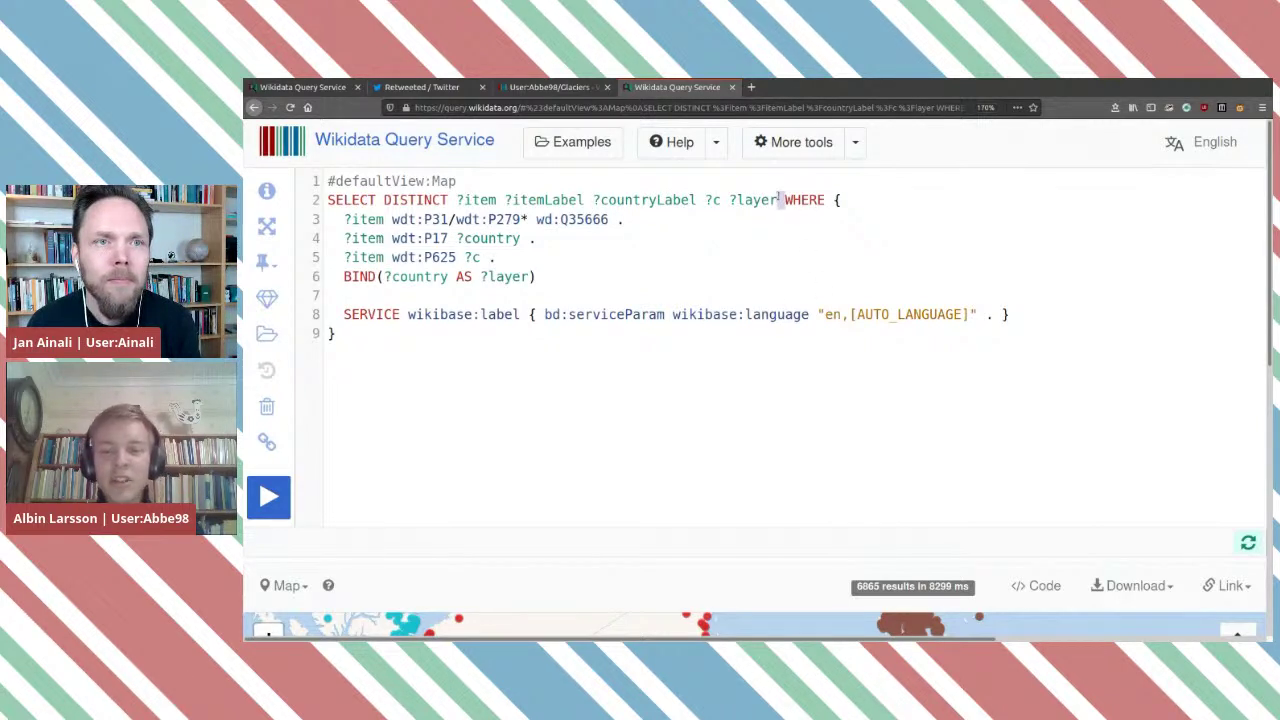
Remove ?layer from the SELECT line along with the BIND(?country AS ?layer) line, and run the query.
key("BackSpace")
key("BackSpace")
key("BackSpace")
key("BackSpace")
key("BackSpace")
key("BackSpace")
key("BackSpace")
key("BackSpace")
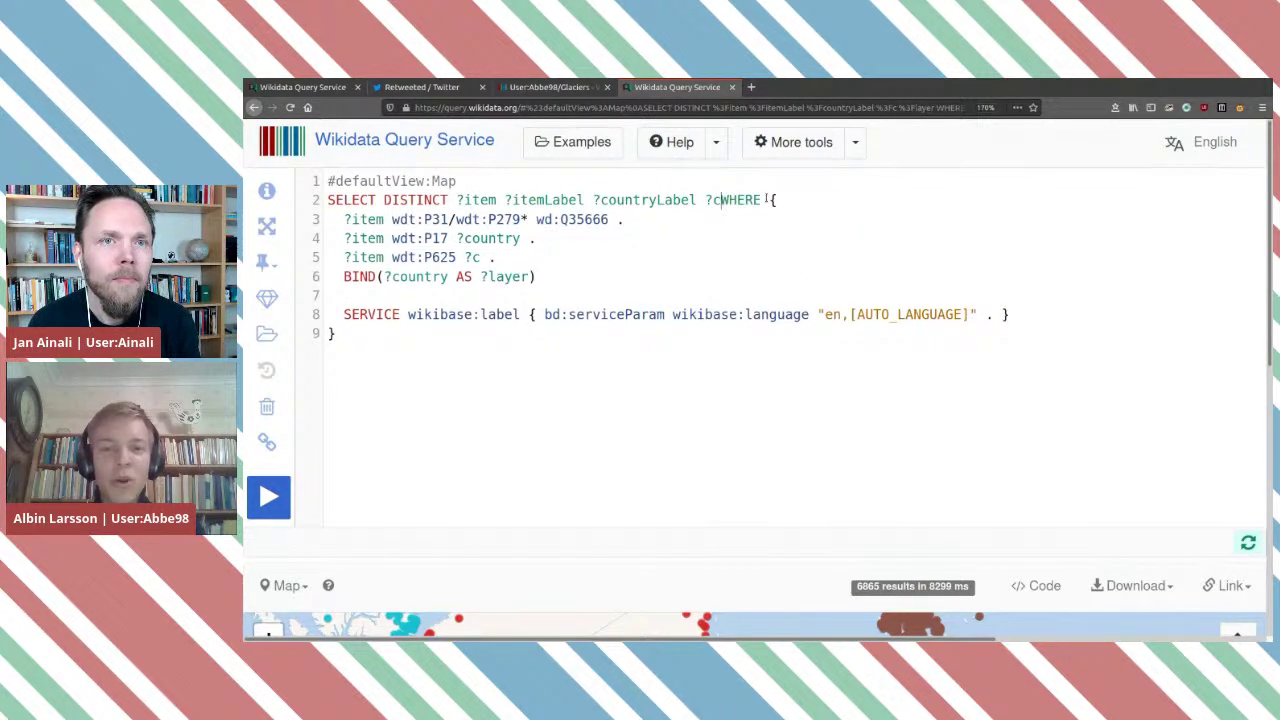
left_click_drag(591, 275, 591, 266)
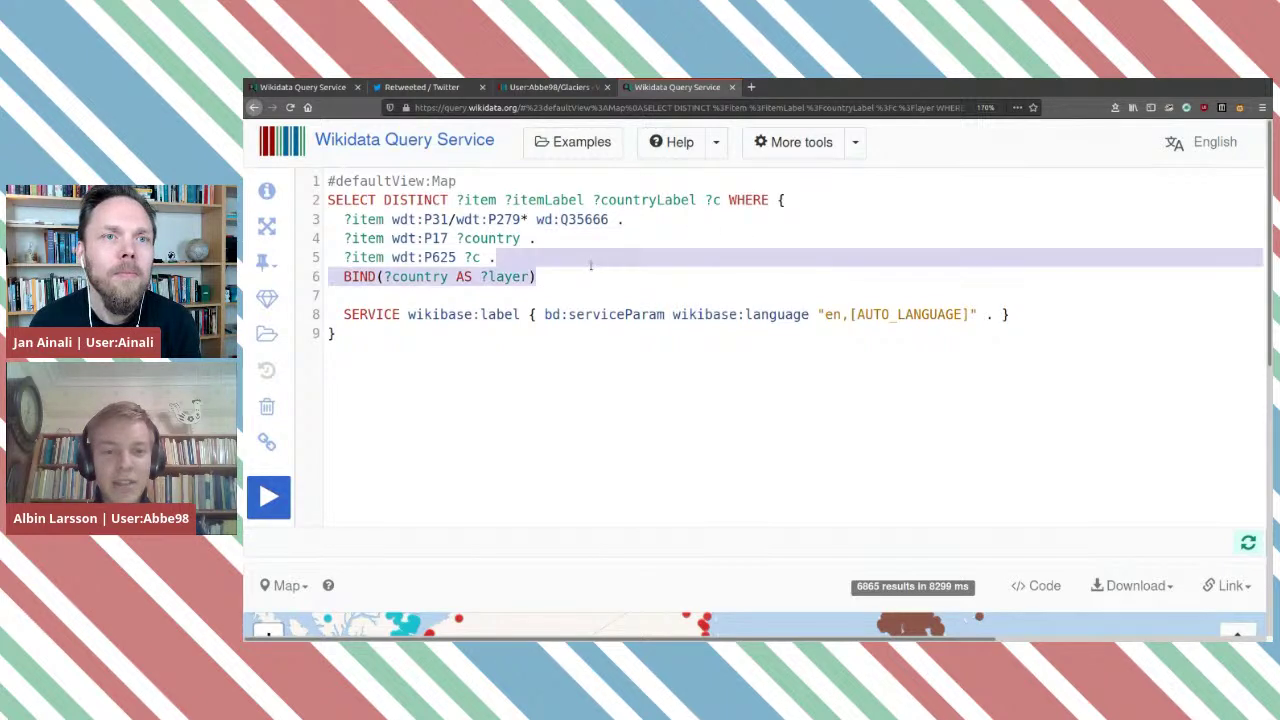
key("BackSpace")
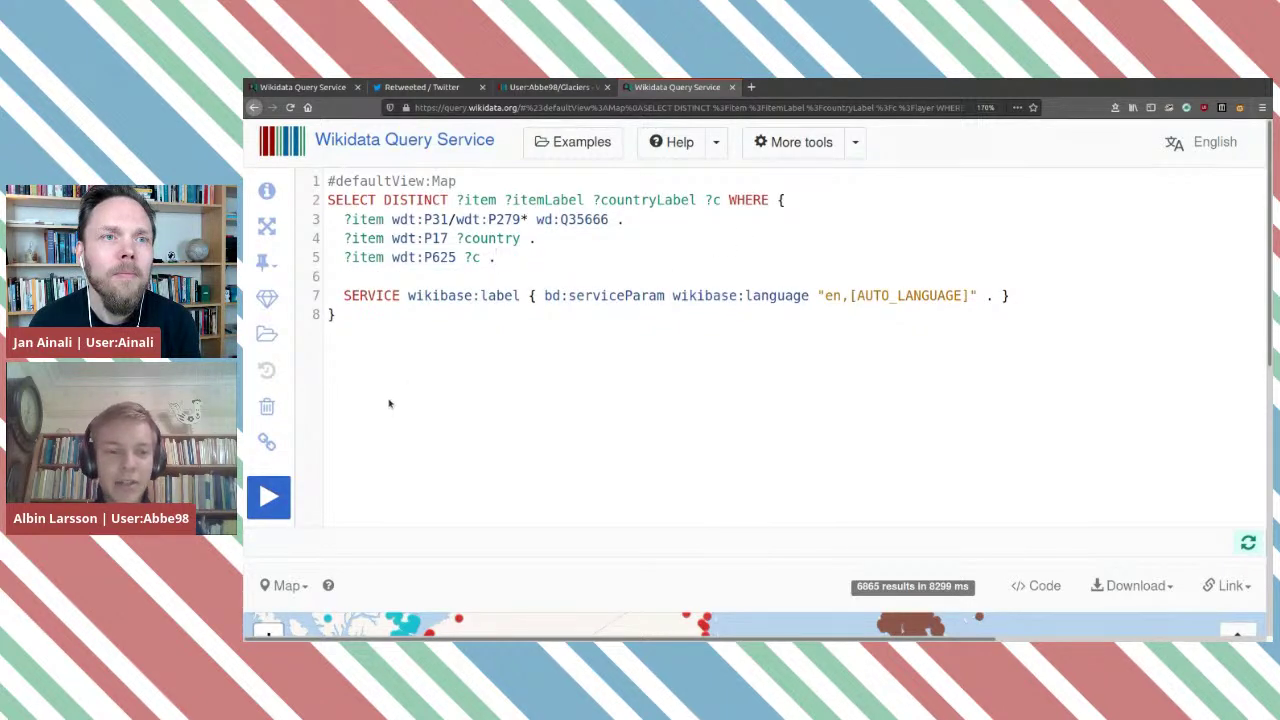
left_click(269, 497)
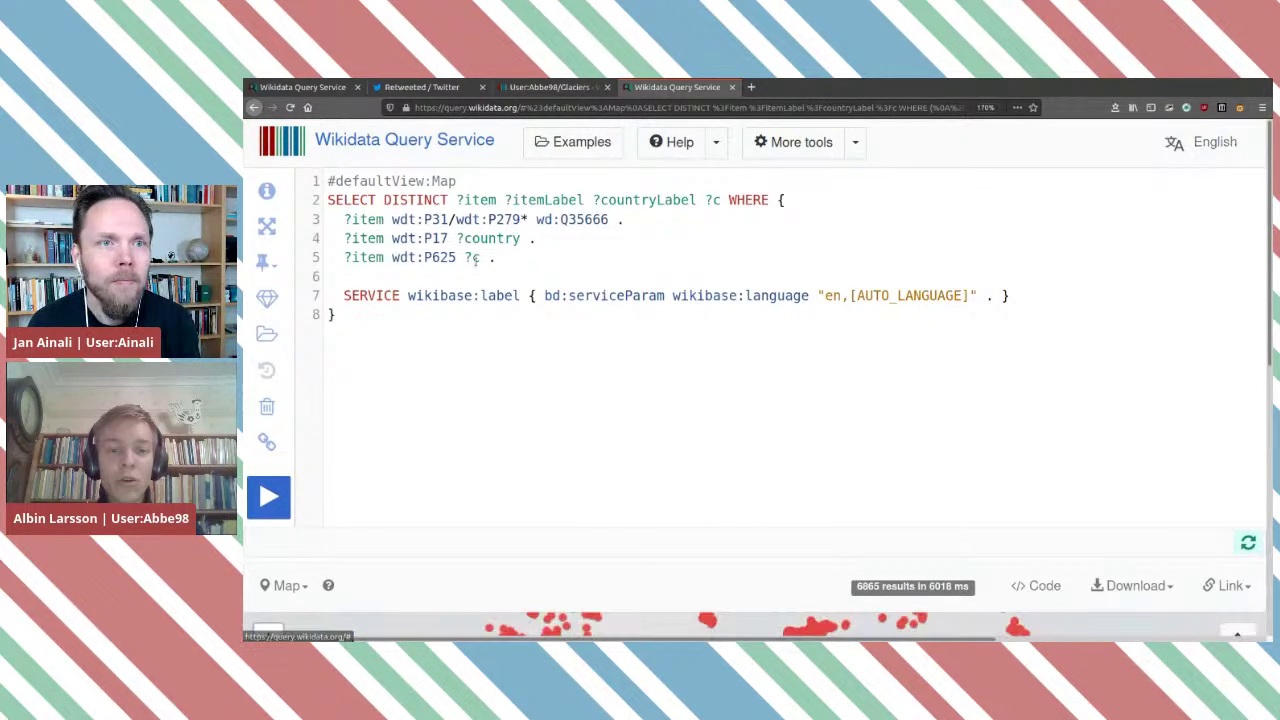
Survey how the glacier points are coloured across Eurasia, Greenland and the Americas on the map without layers.
scroll(852, 515, "down", 5)
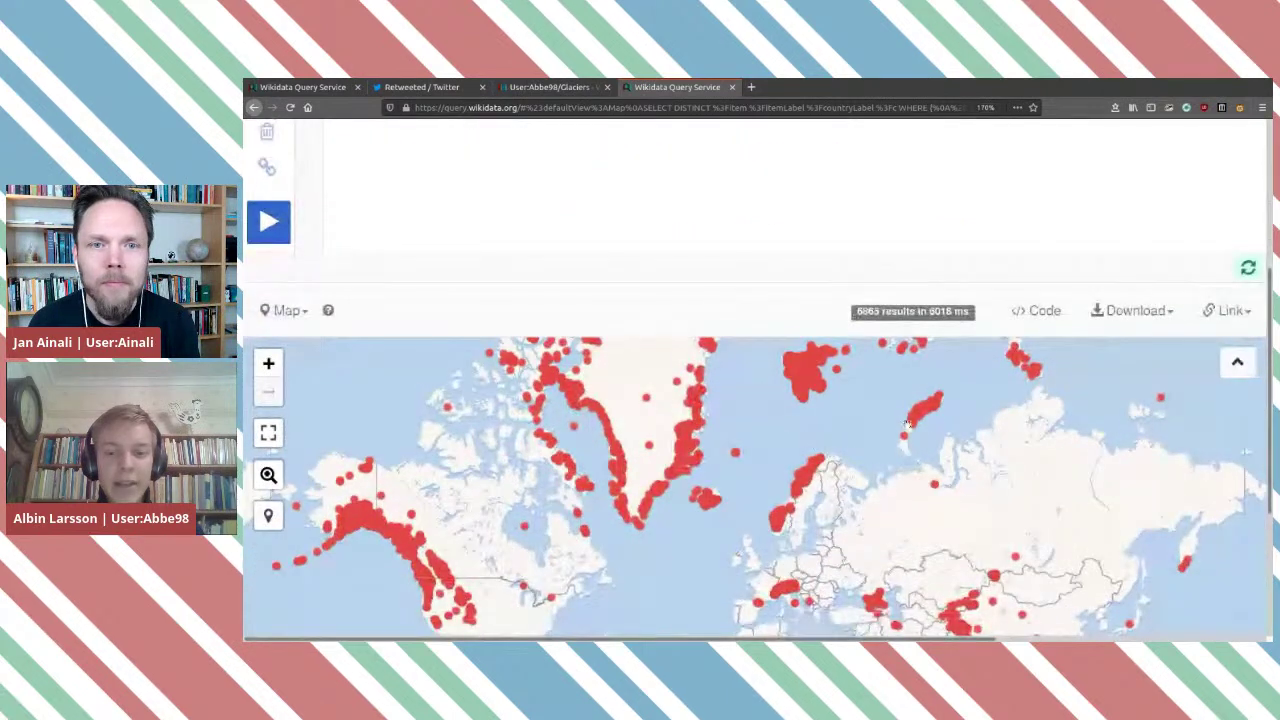
scroll(740, 320, "down", 3)
left_click_drag(764, 227, 594, 344)
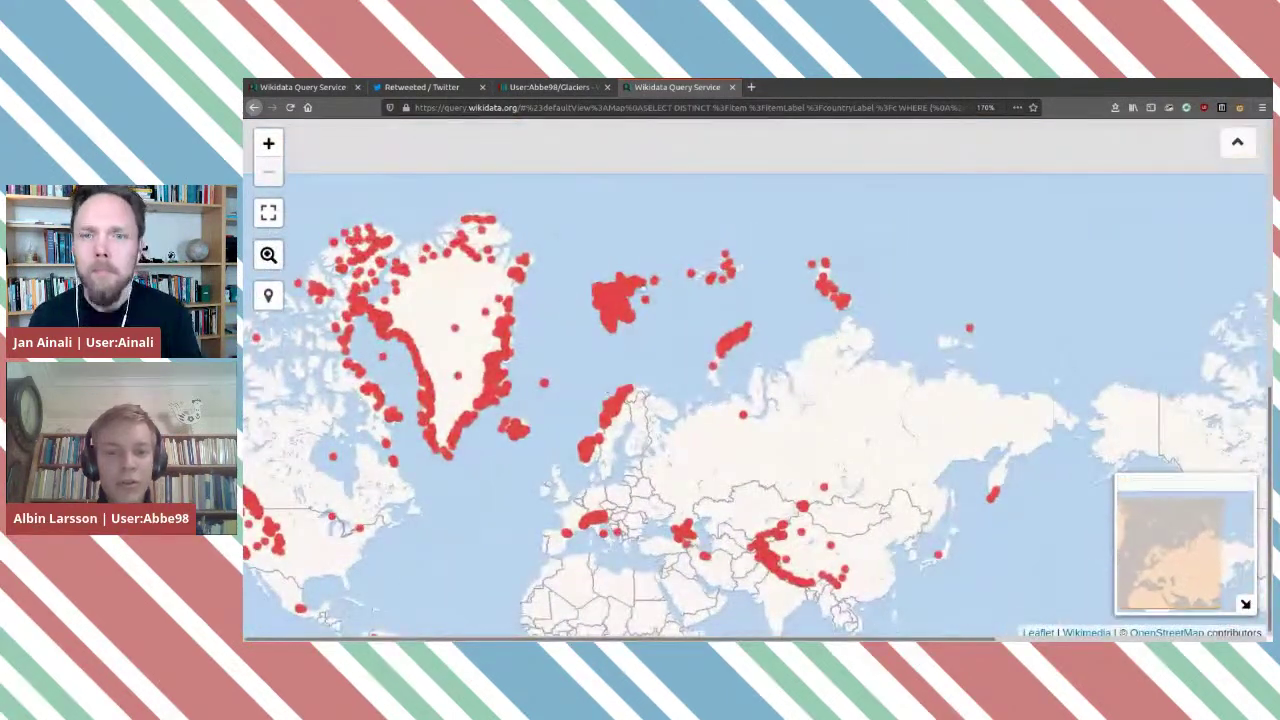
left_click(615, 310)
double_click(566, 238)
left_click(802, 440)
left_click_drag(507, 432, 812, 302)
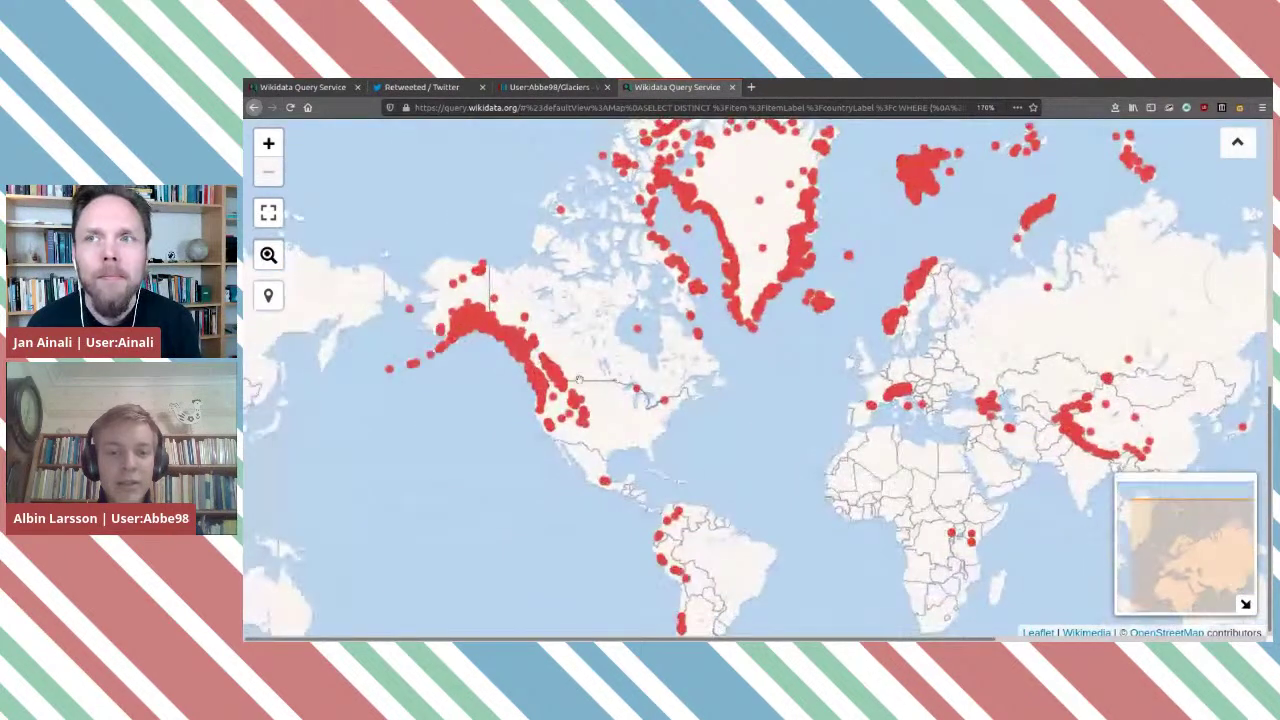
Return to the query code and add the ?layer variable after ?c in the SELECT line.
left_click(1238, 143)
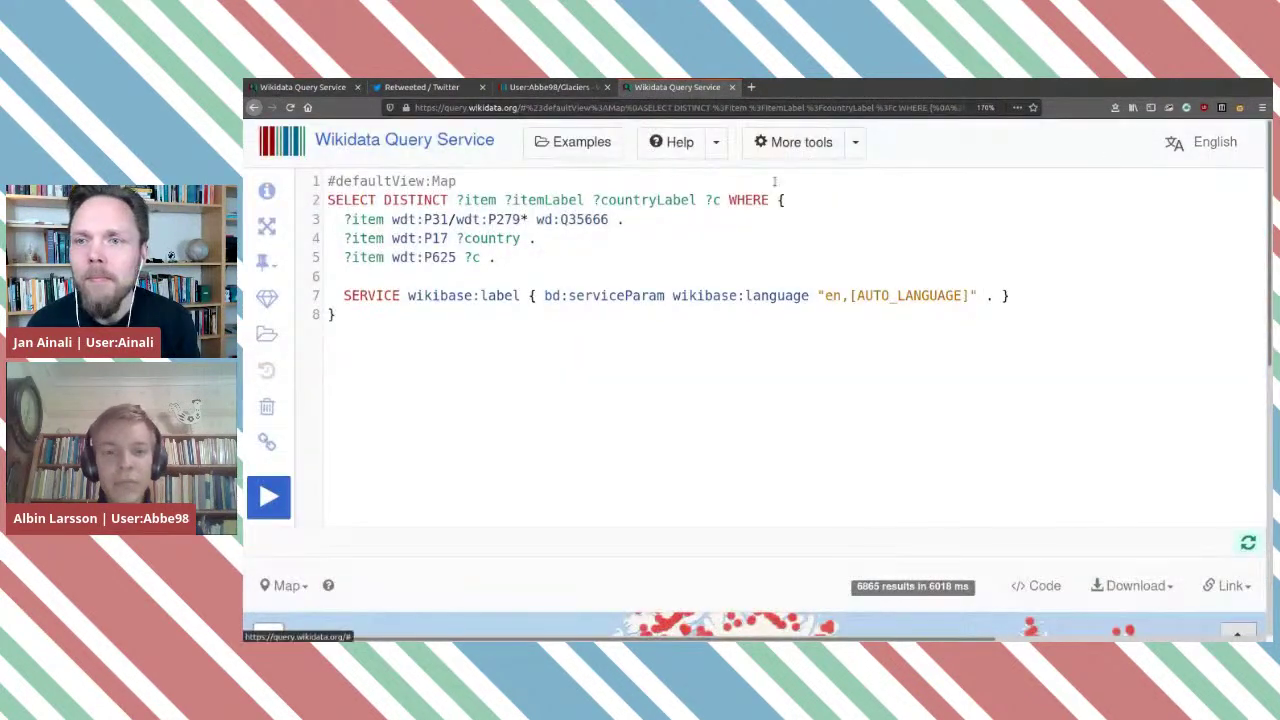
left_click(537, 257)
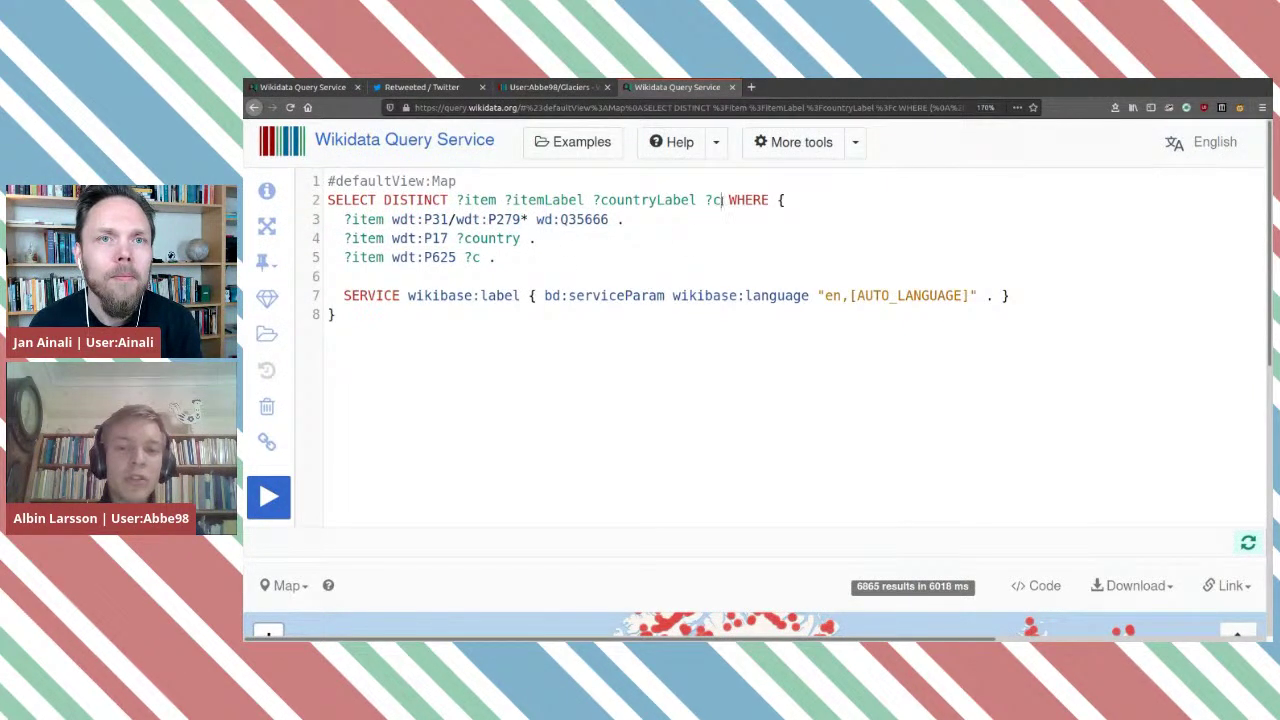
type("?layer")
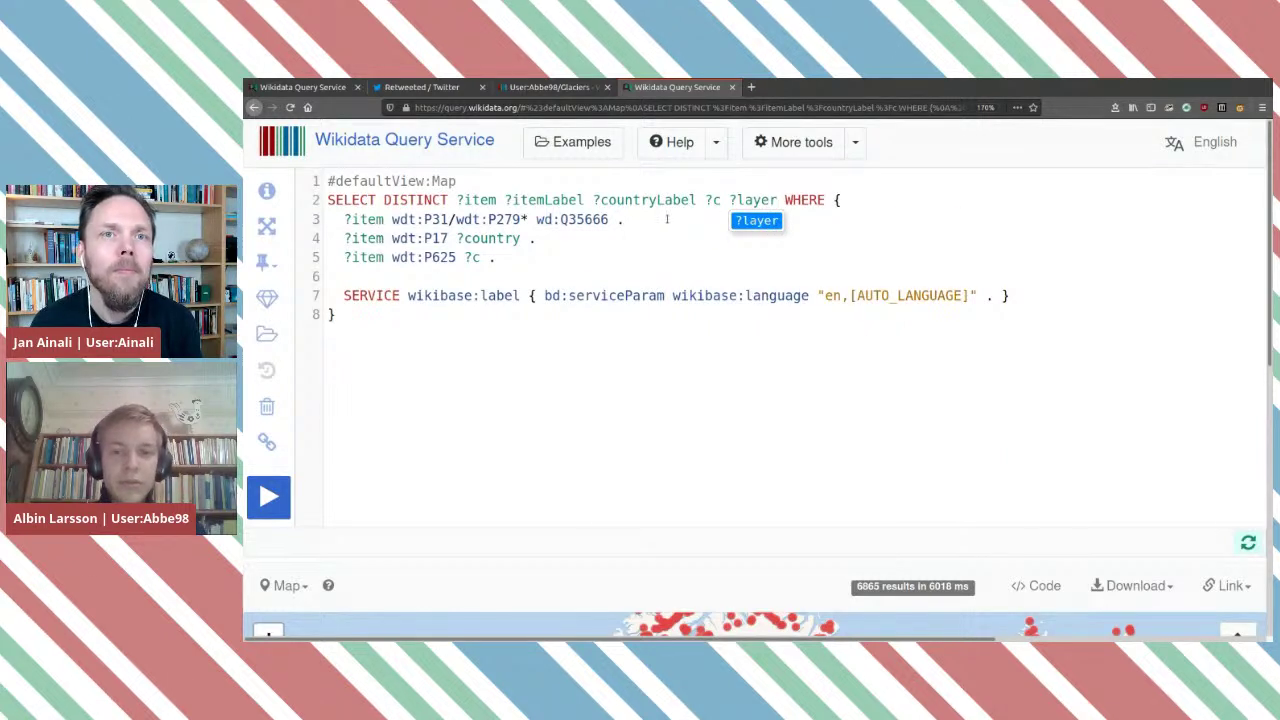
left_click(655, 226)
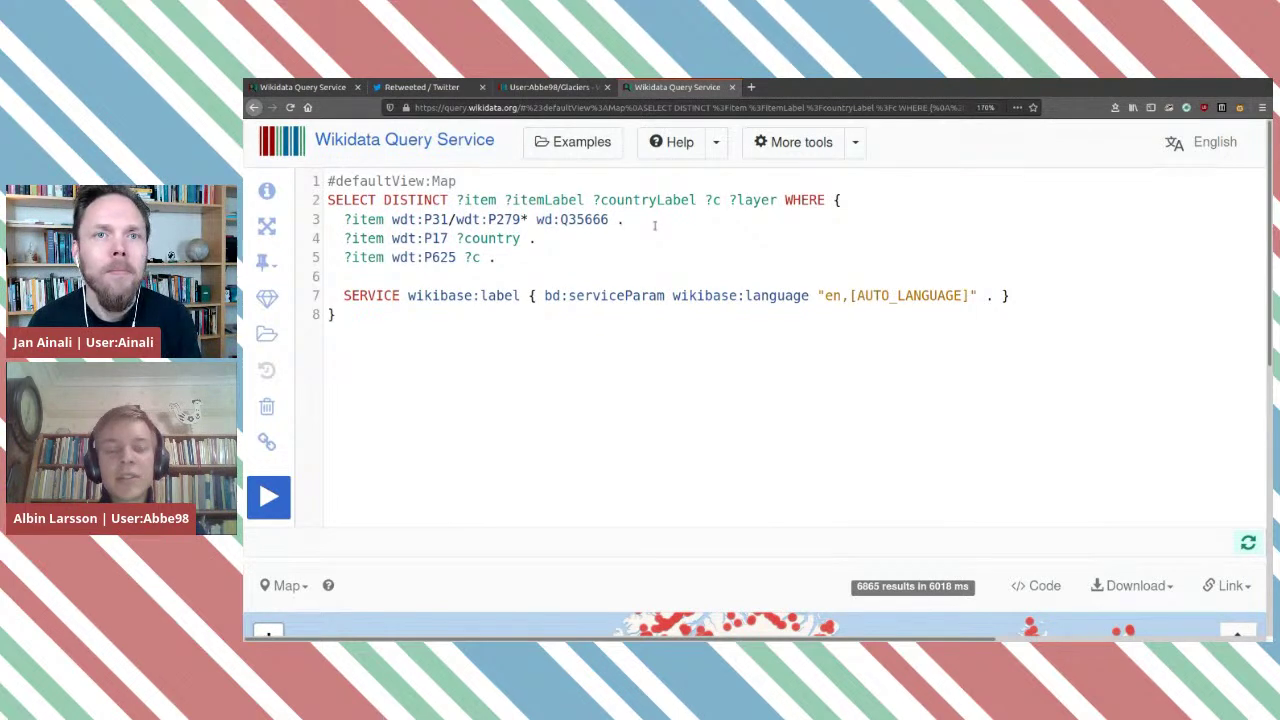
Insert a BIND() expression on a new line below the P625 coordinate statement and begin a variable inside it.
double_click(495, 241)
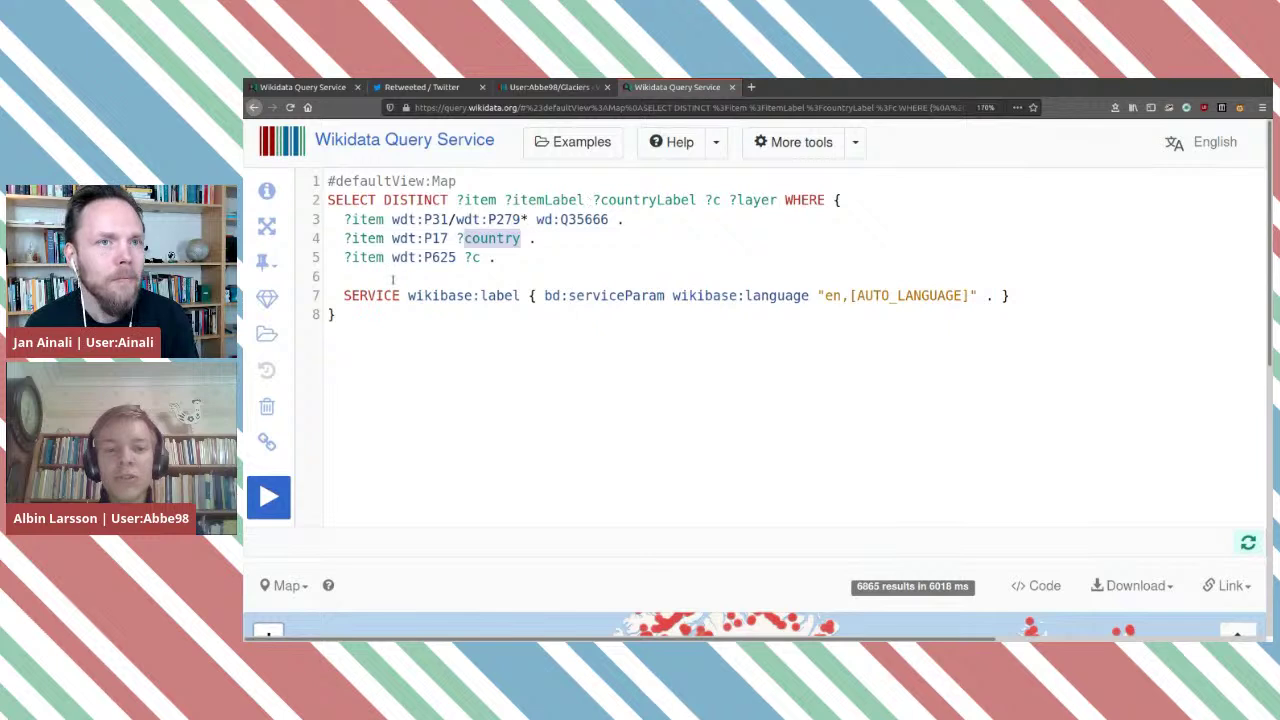
left_click(520, 262)
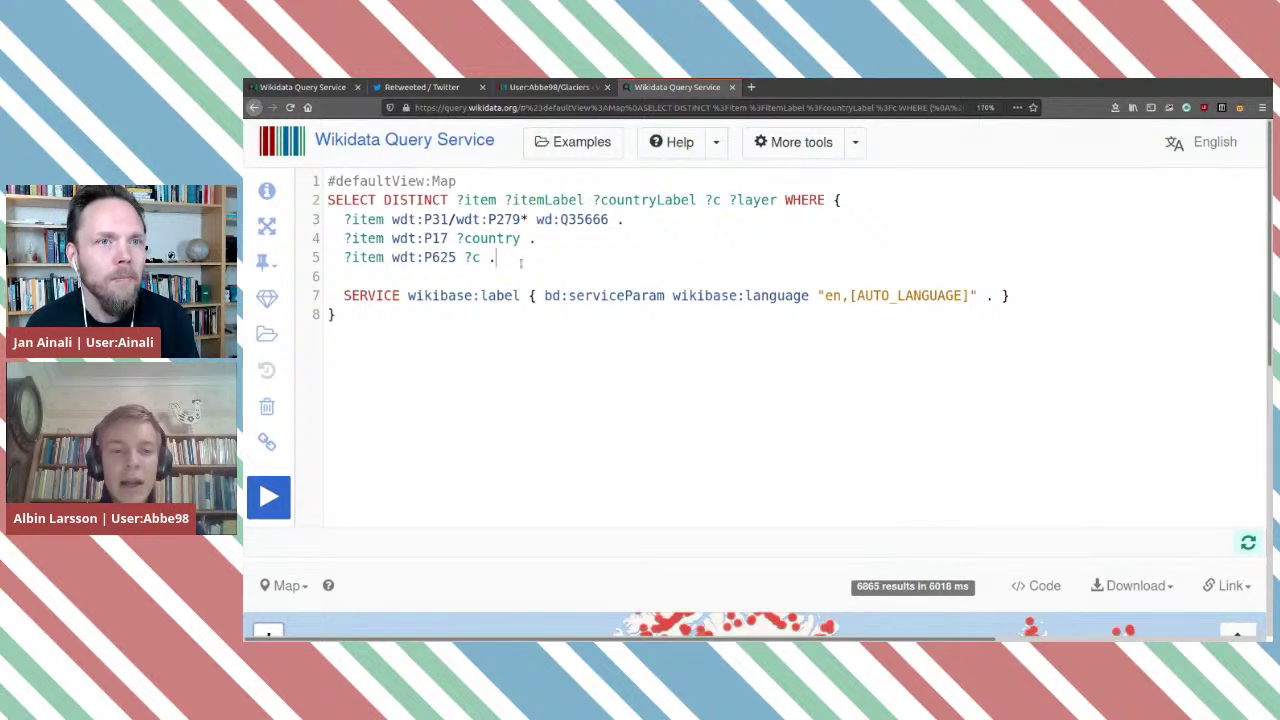
key("Return")
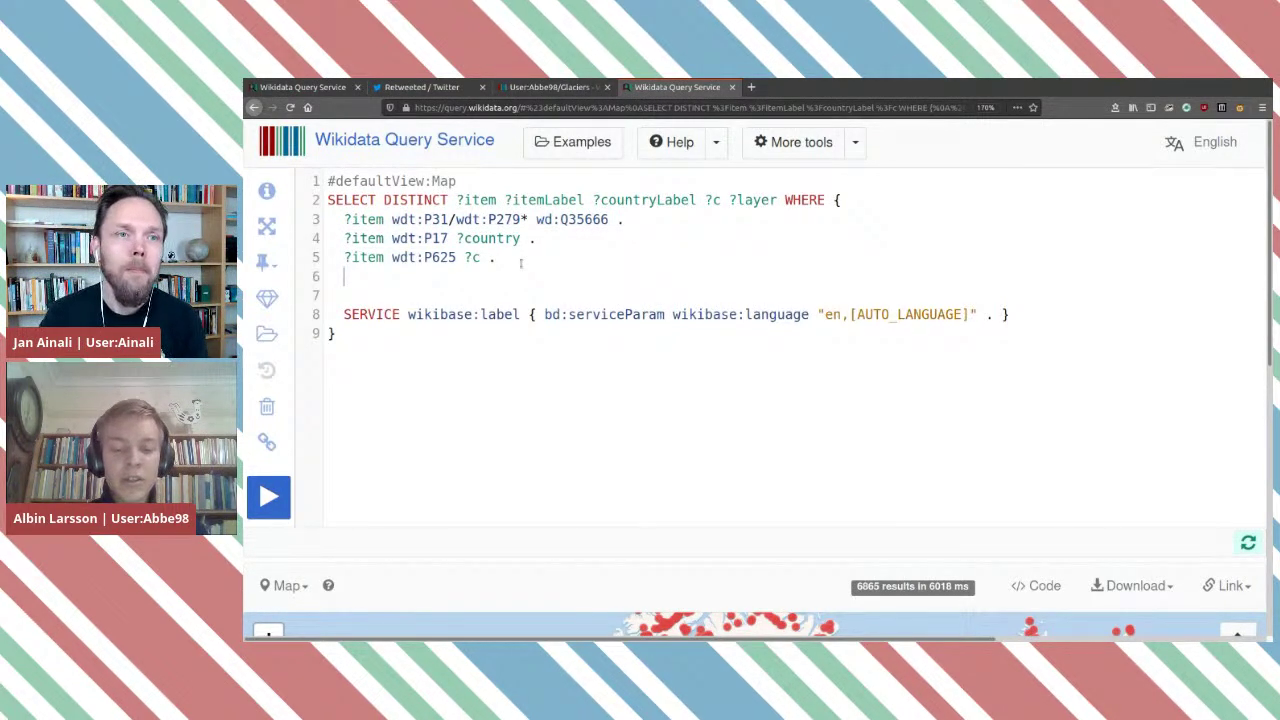
type("BI")
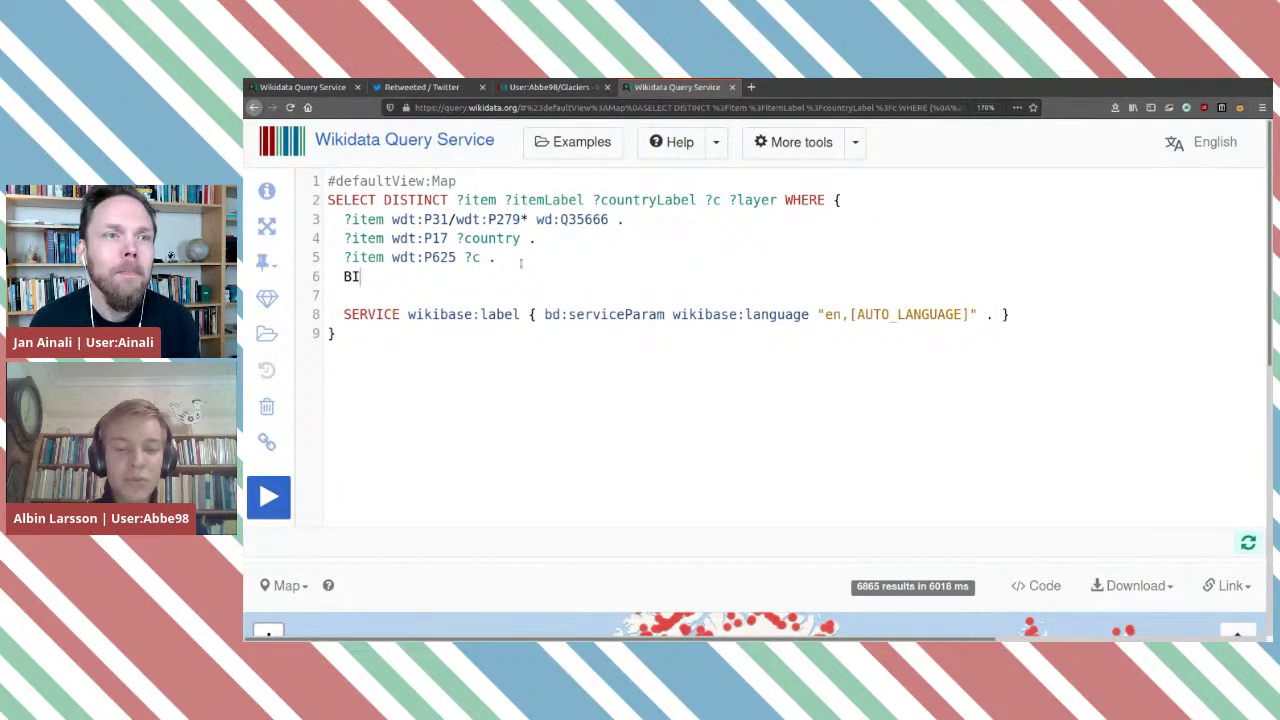
type("ND()")
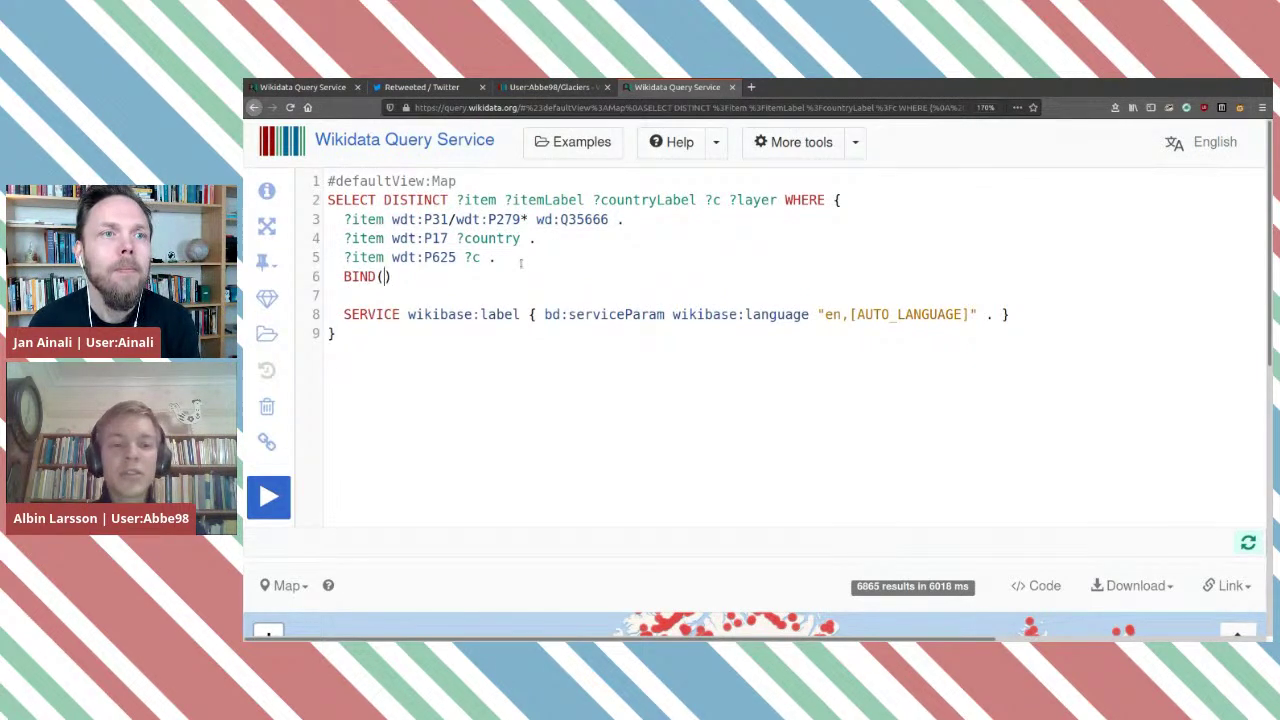
key("Left")
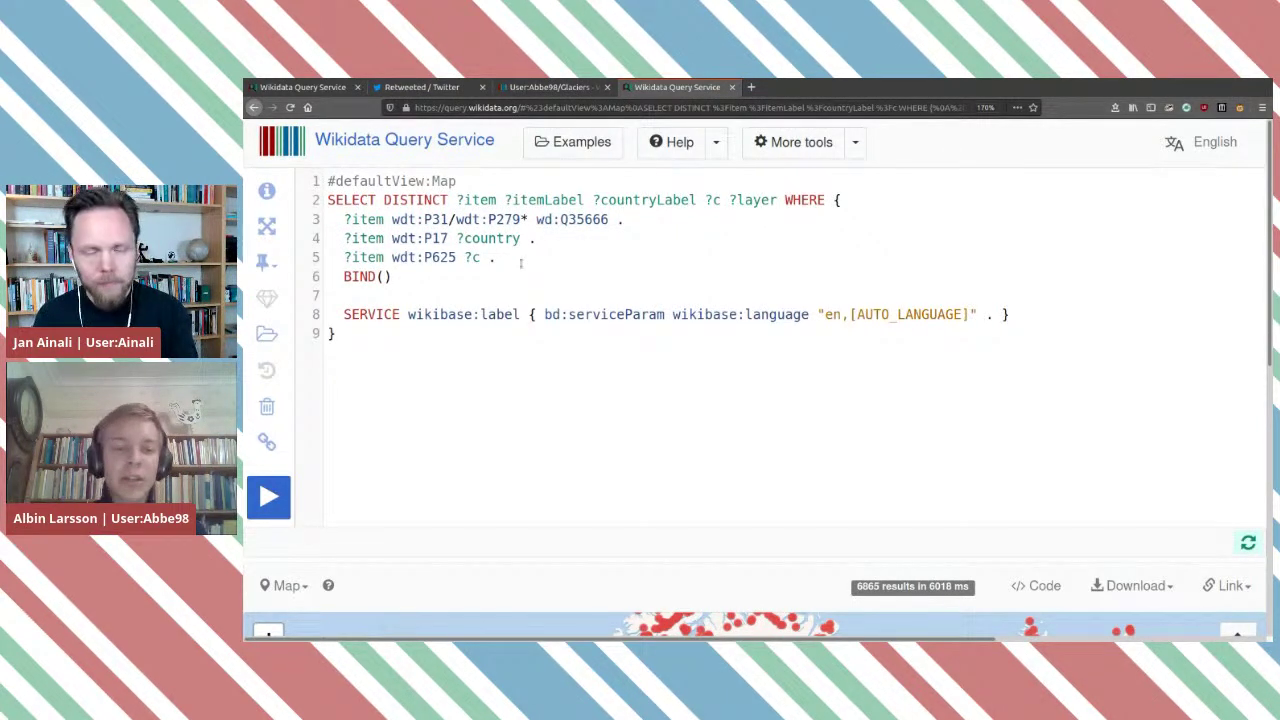
type("?")
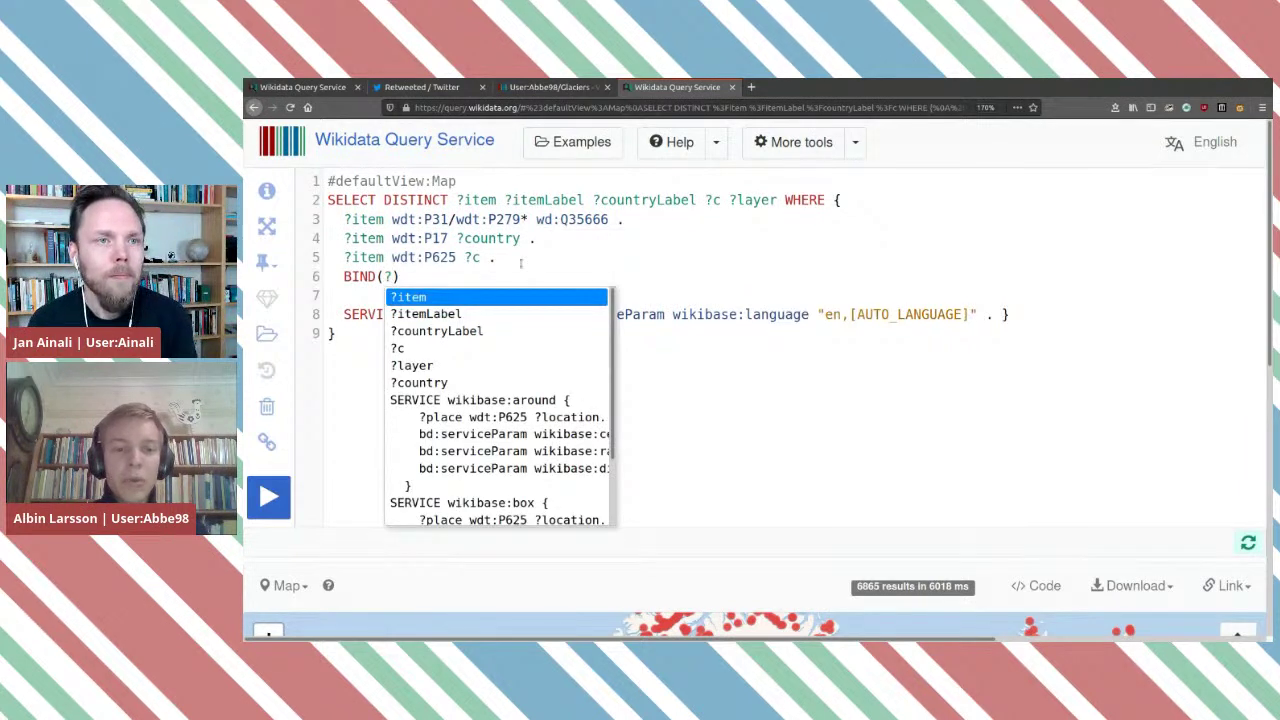
type("layer ")
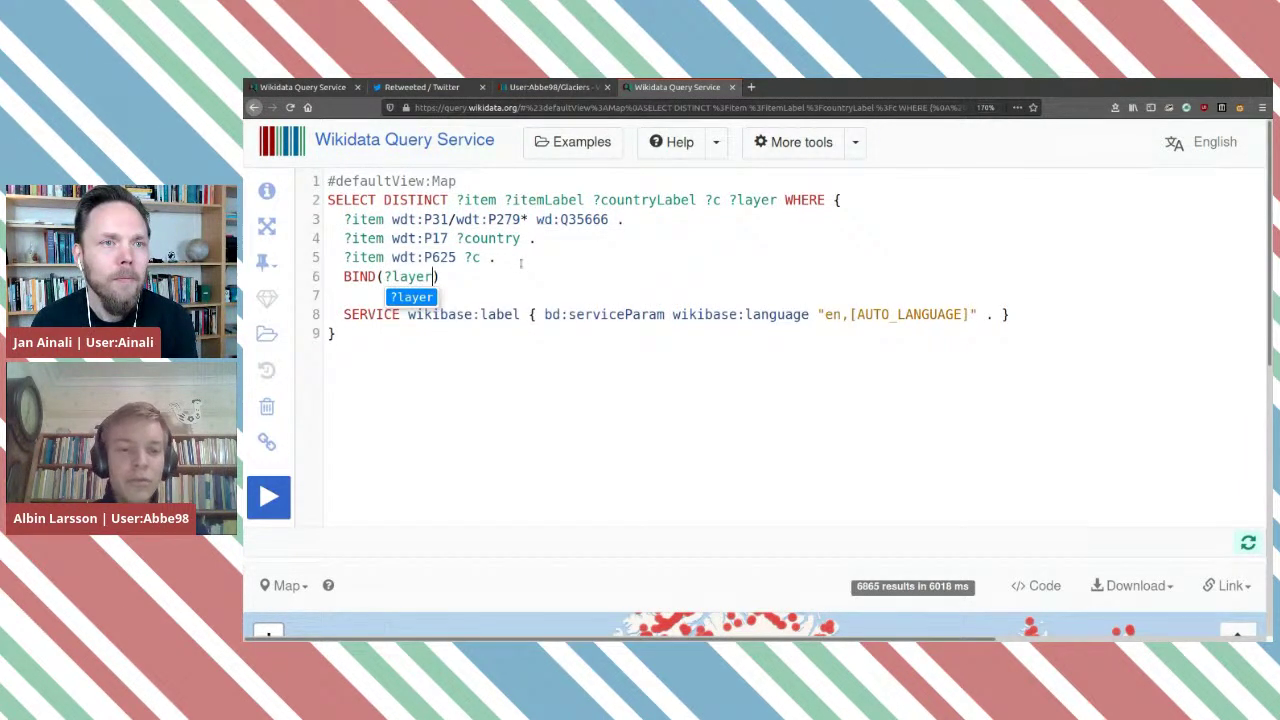
type("?")
key("BackSpace")
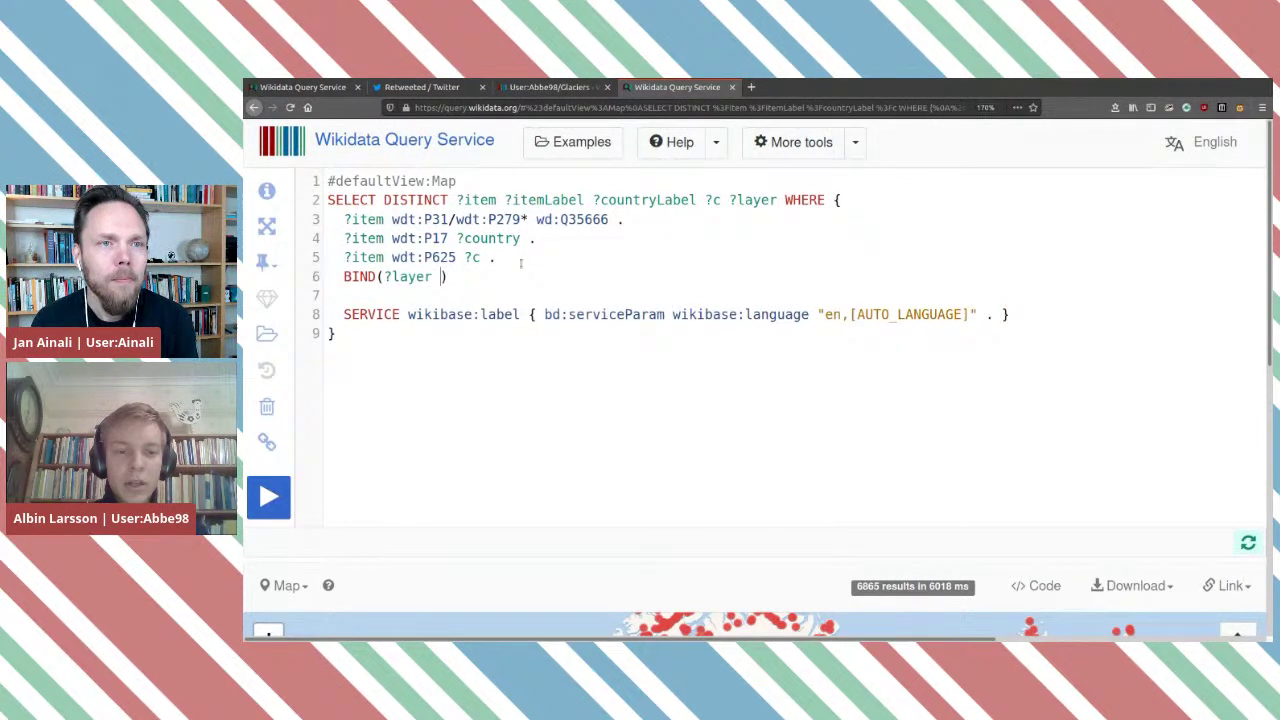
key("BackSpace")
key("BackSpace")
key("BackSpace")
key("BackSpace")
key("BackSpace")
key("BackSpace")
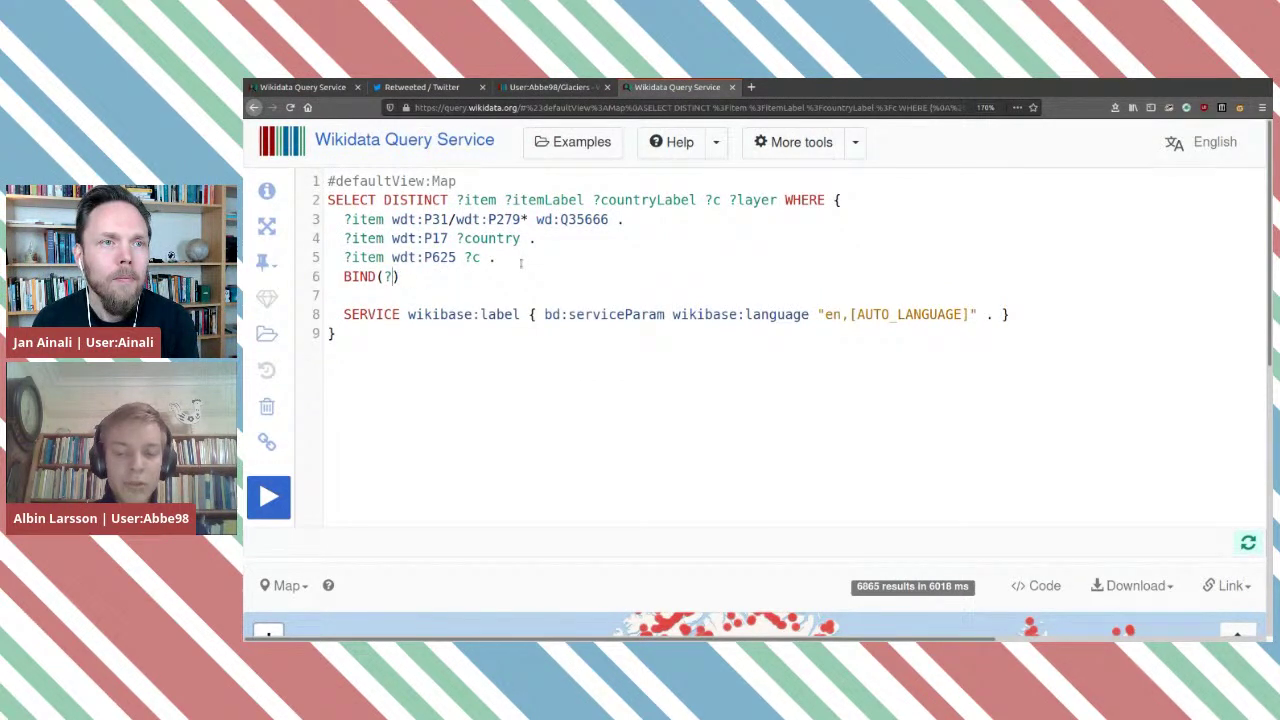
Fill the BIND expression with ?country AS ?layer.
type("c")
type("ontry")
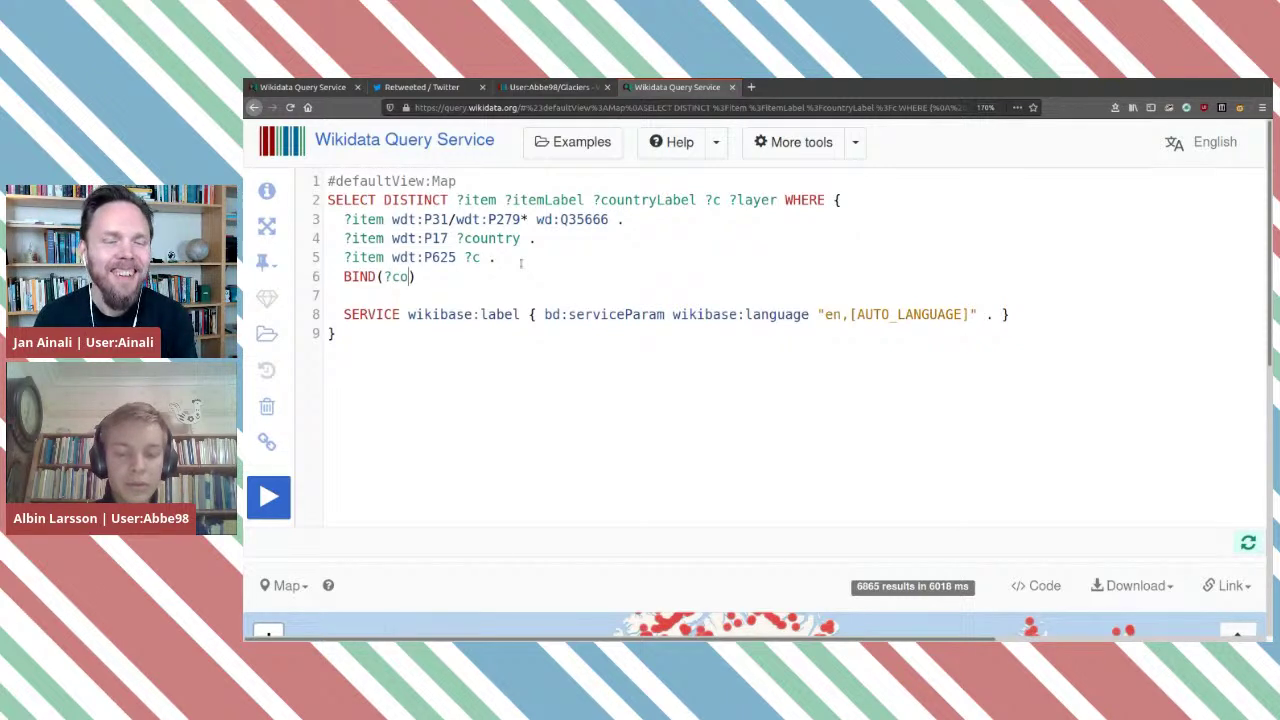
key("BackSpace")
key("BackSpace")
key("BackSpace")
key("BackSpace")
key("BackSpace")
key("BackSpace")
type("country")
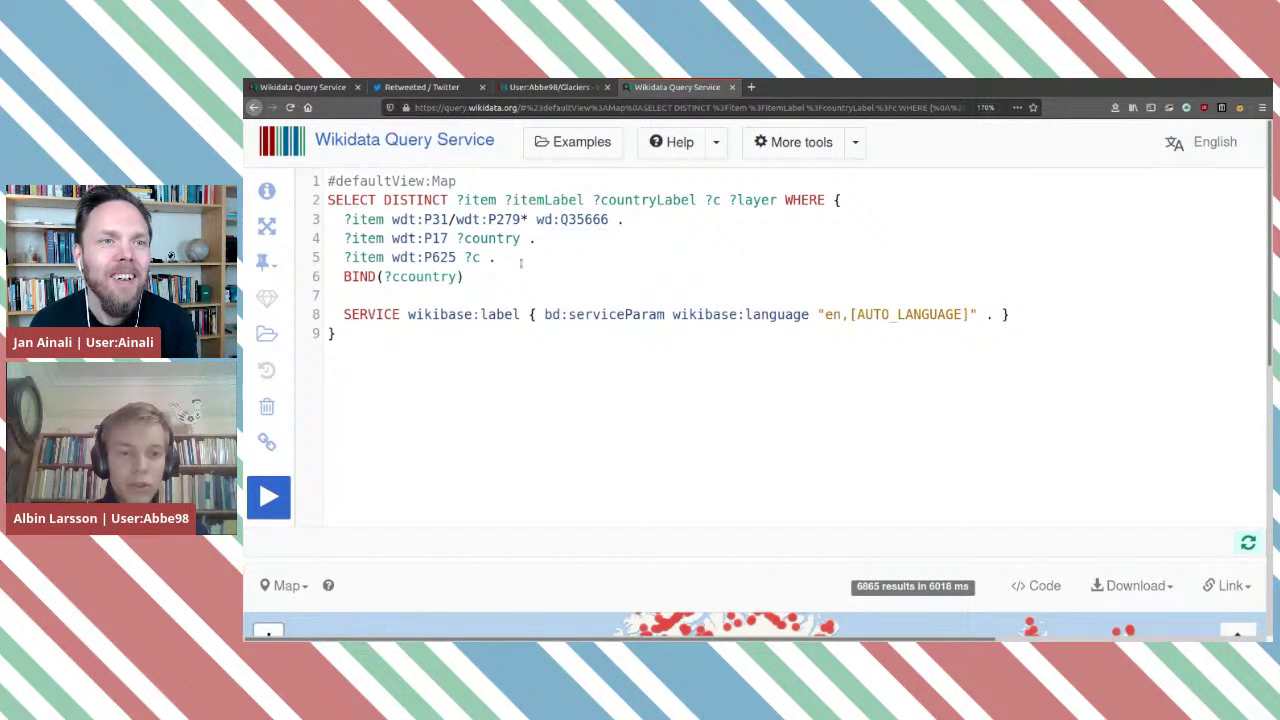
key("BackSpace")
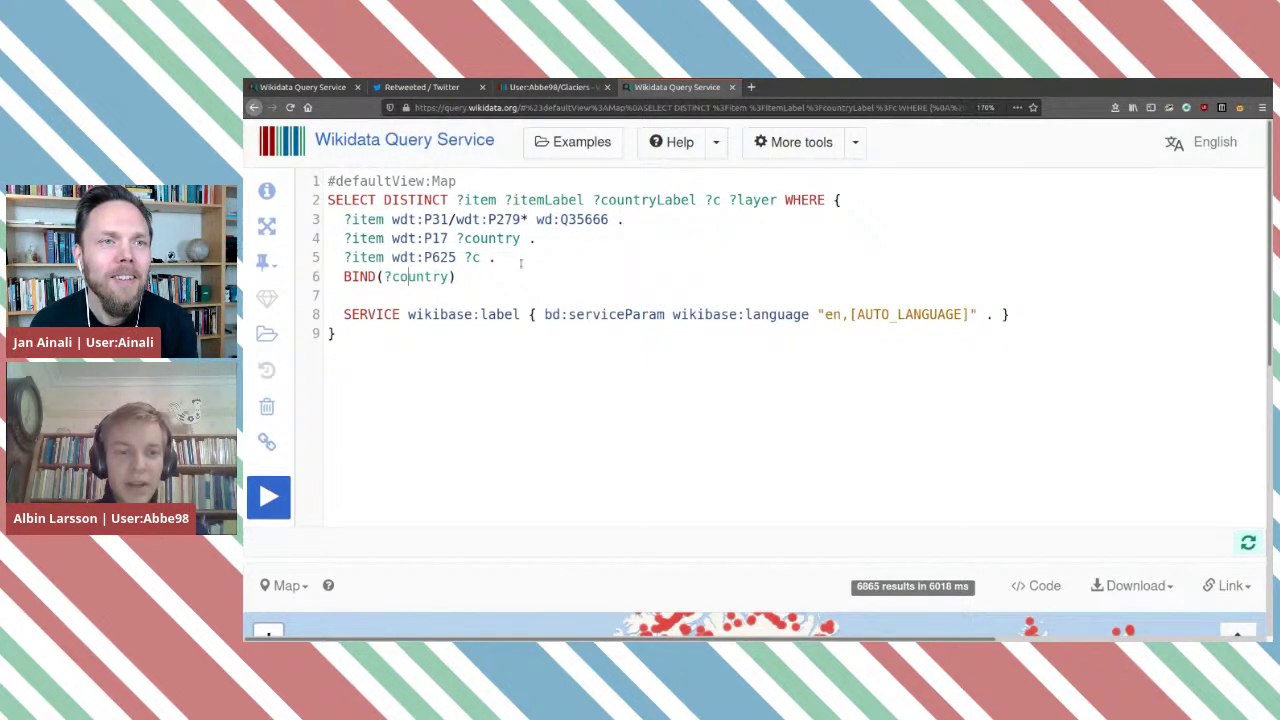
type("AS ")
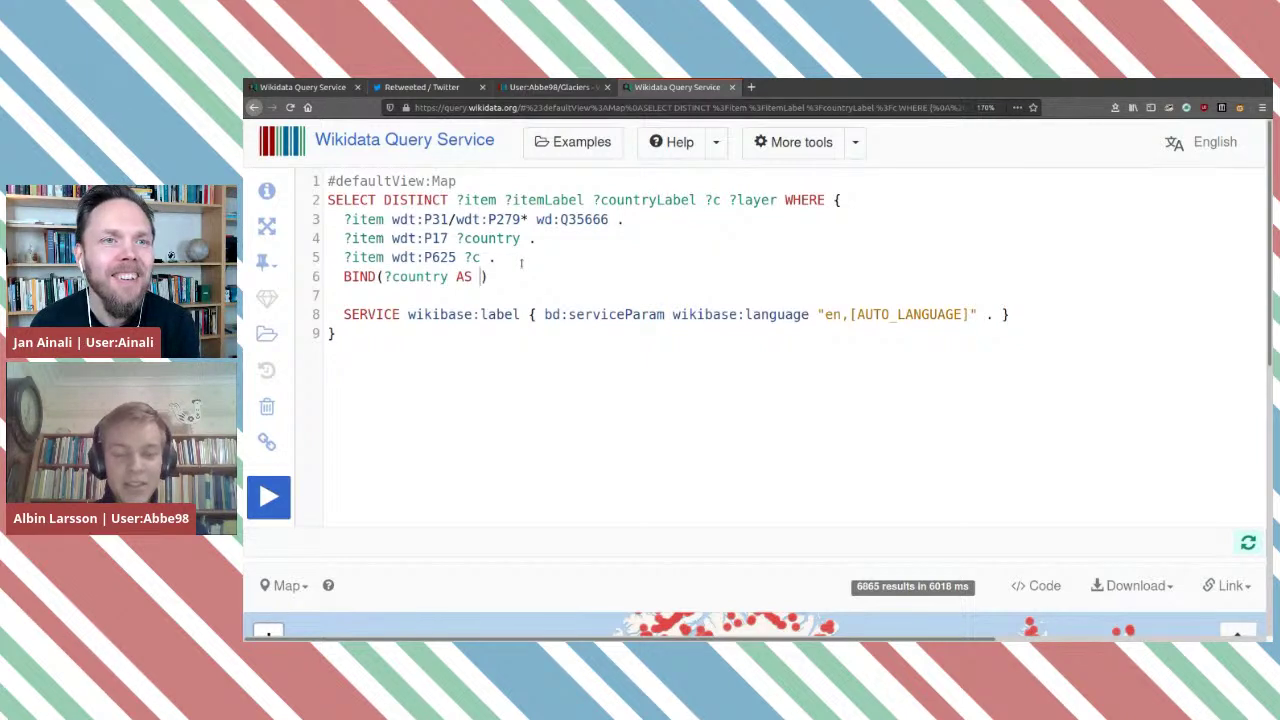
type("?laye")
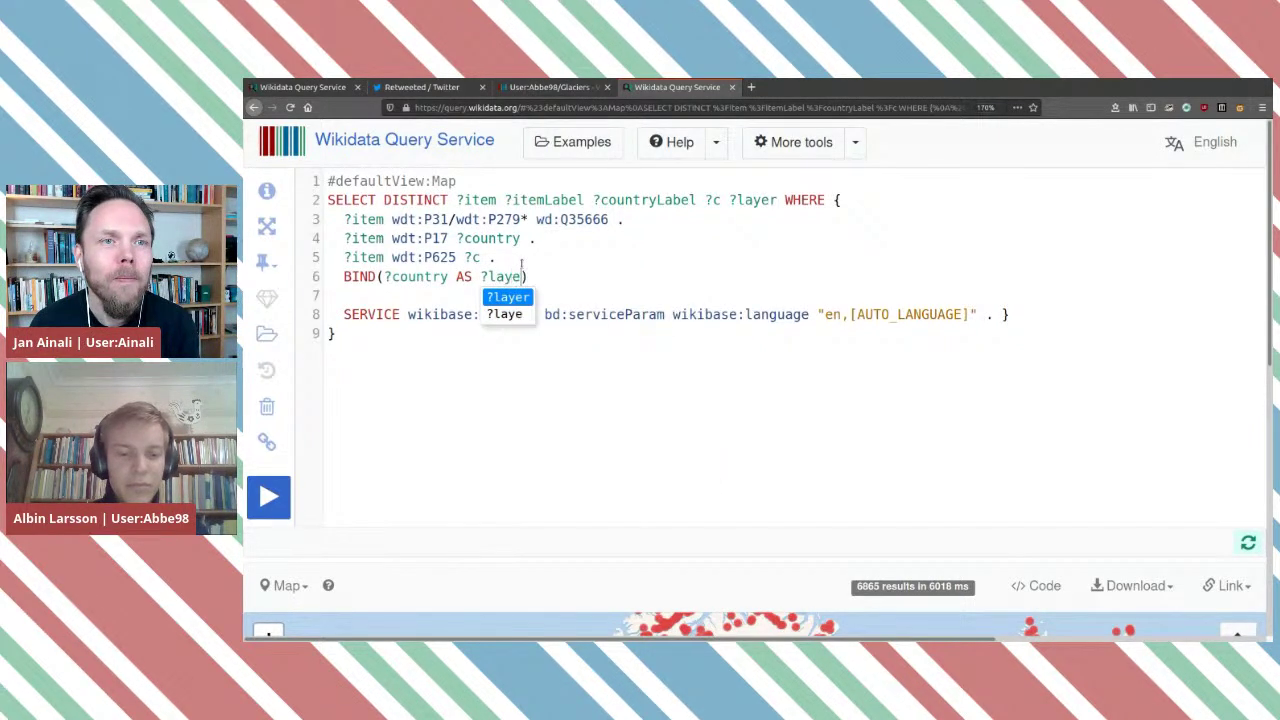
Complete the BIND line so ?country is bound as ?layer, and run the glacier map query.
key("Return")
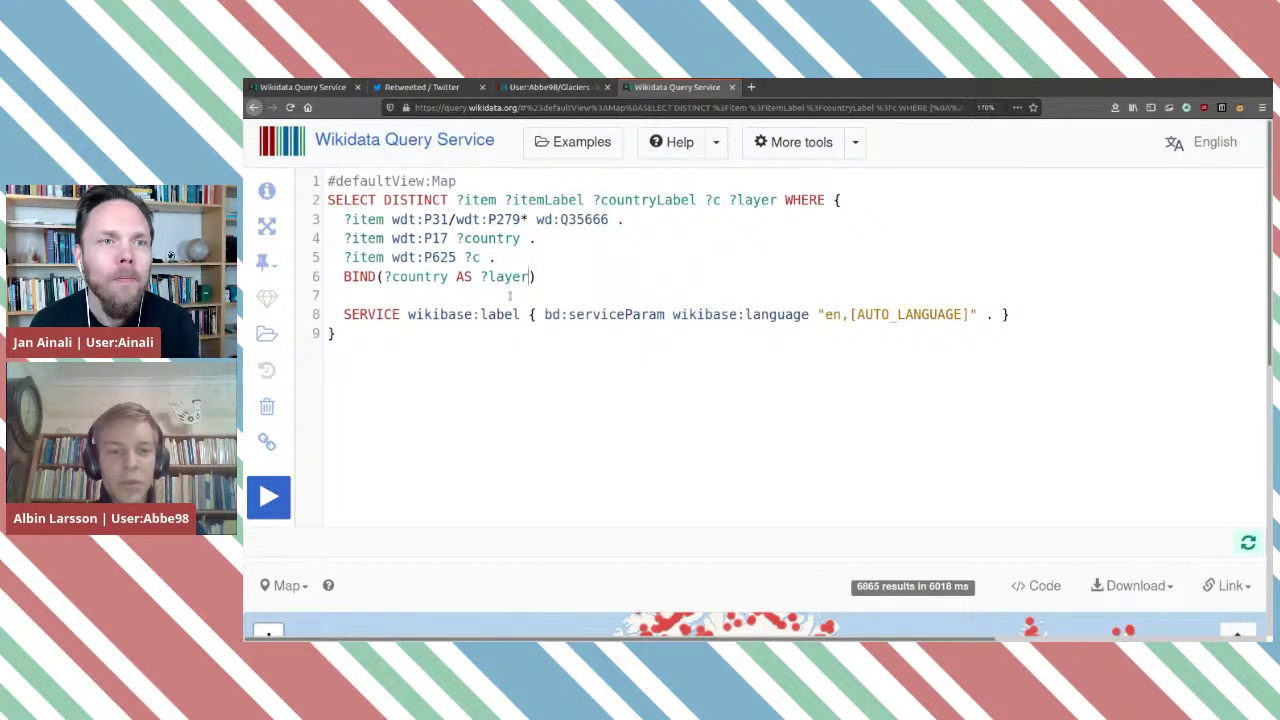
key("ctrl+Return")
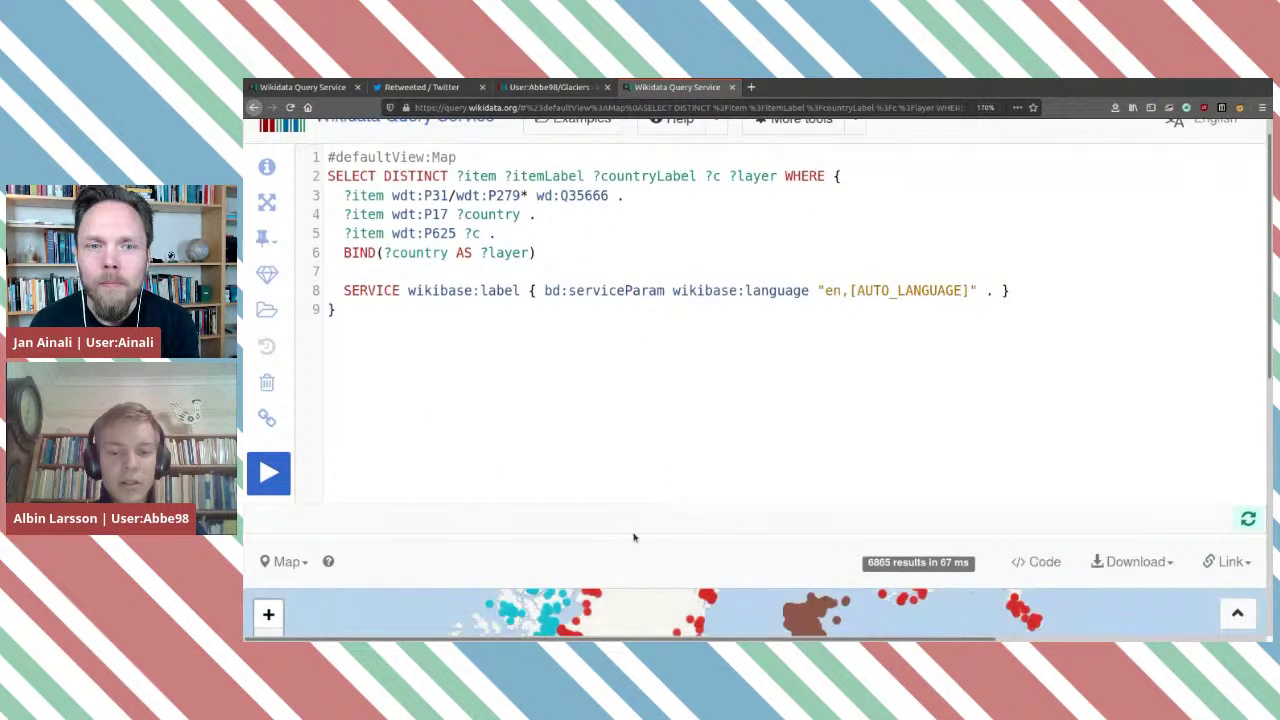
scroll(540, 268, "up", 5)
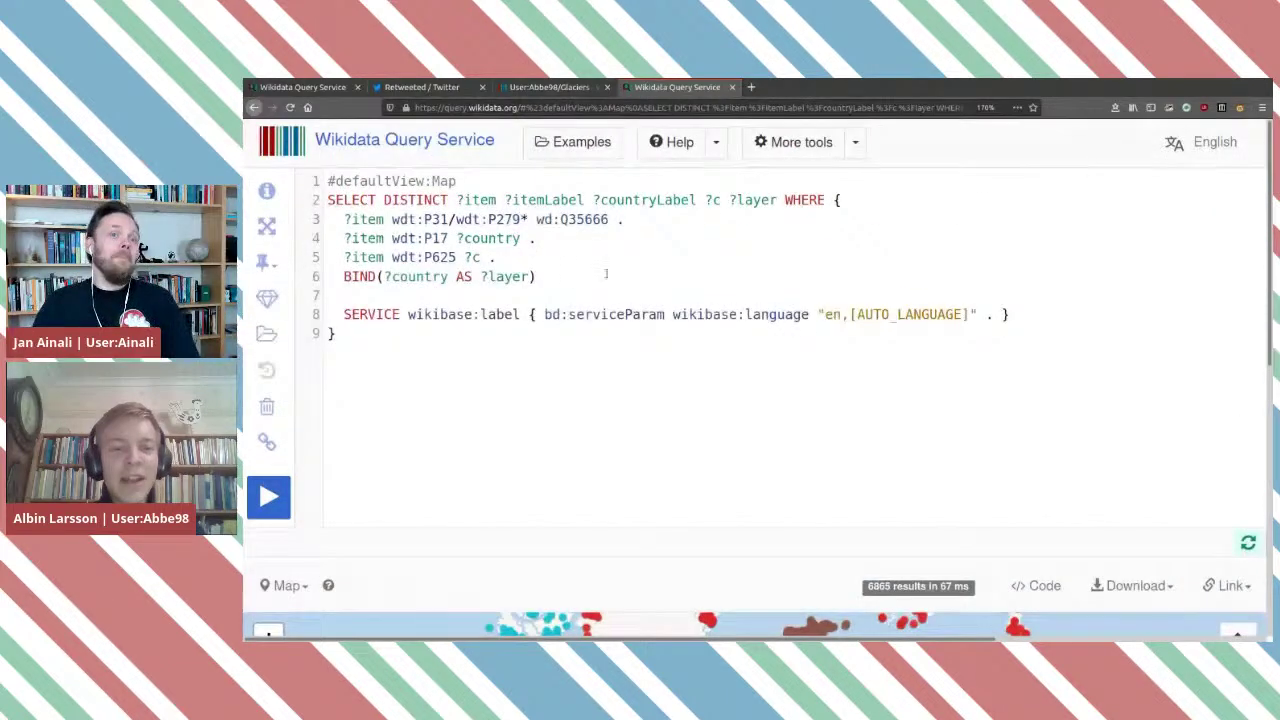
Replace the BIND line by using ?layer directly as the variable of the country (P17) triple, and rerun the query.
left_click_drag(569, 274, 569, 265)
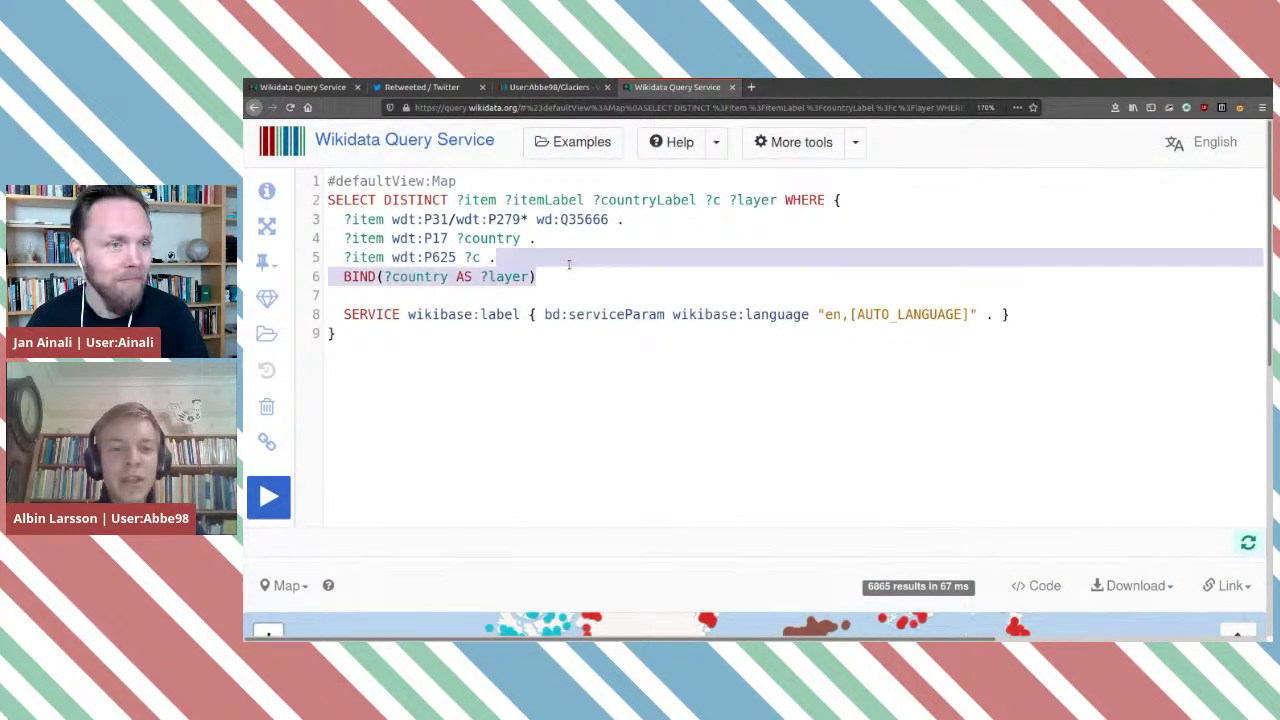
key("BackSpace")
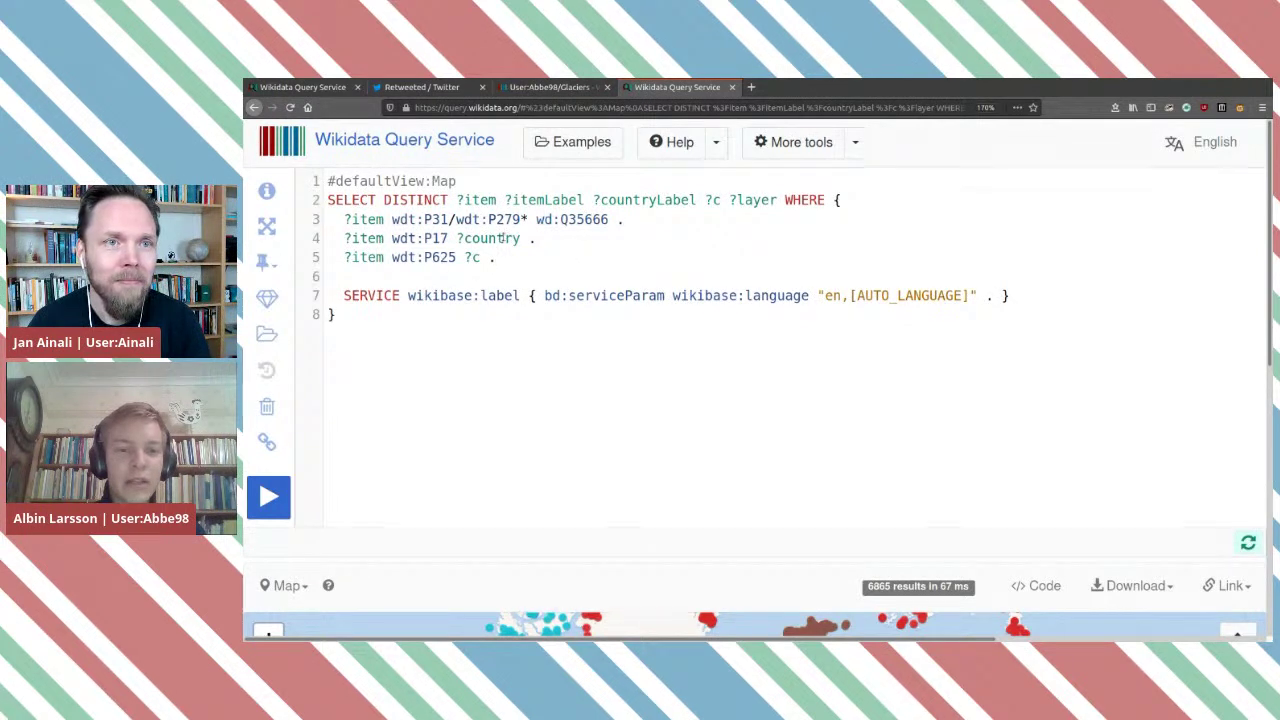
double_click(500, 238)
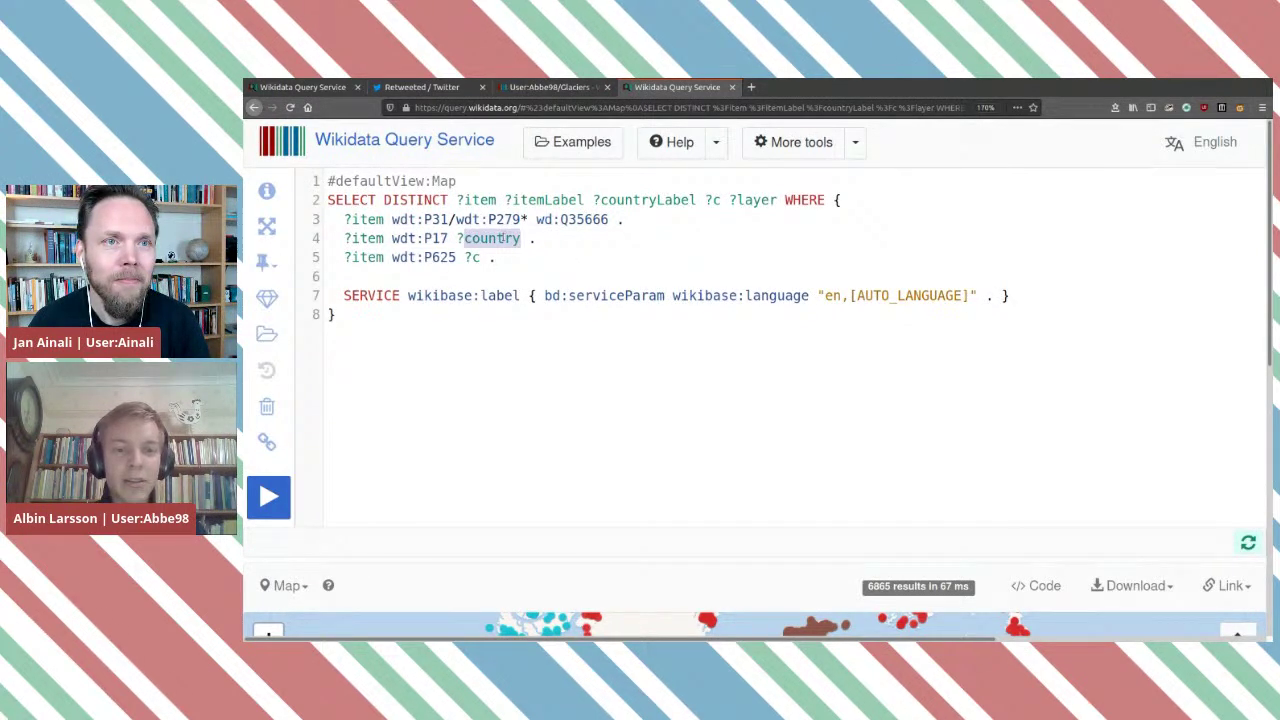
key("BackSpace")
type("l")
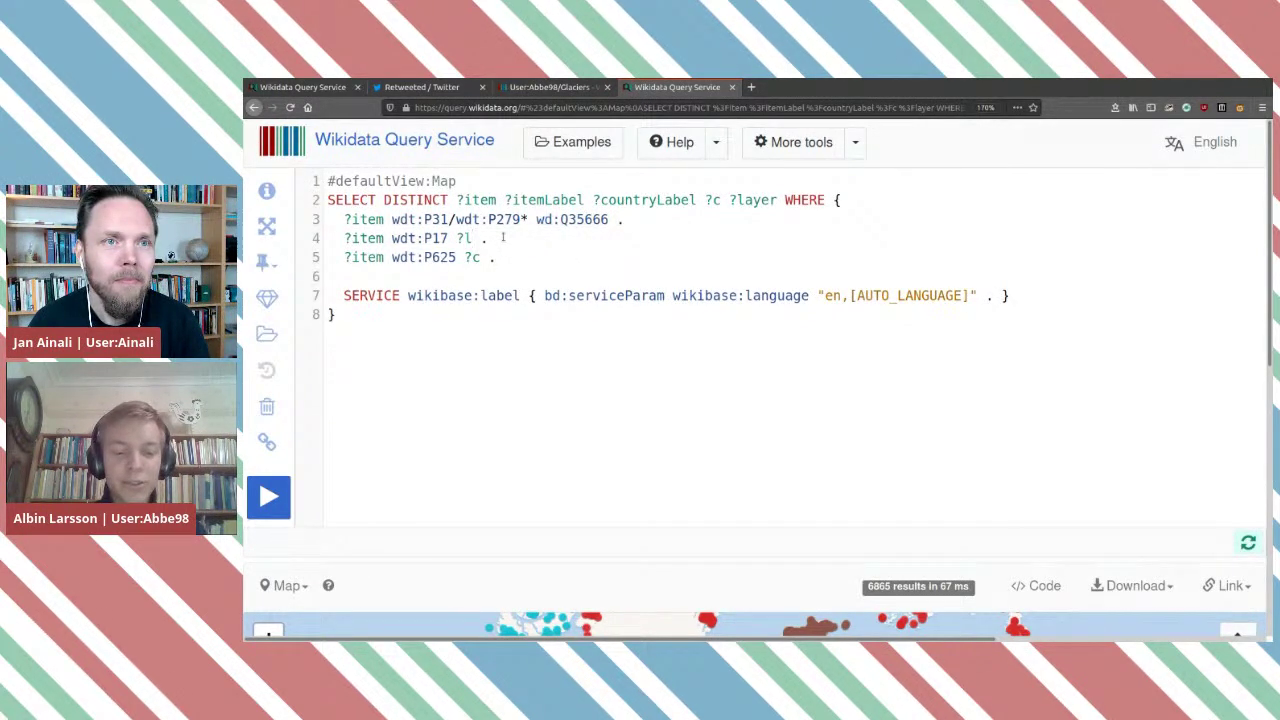
type("ayer")
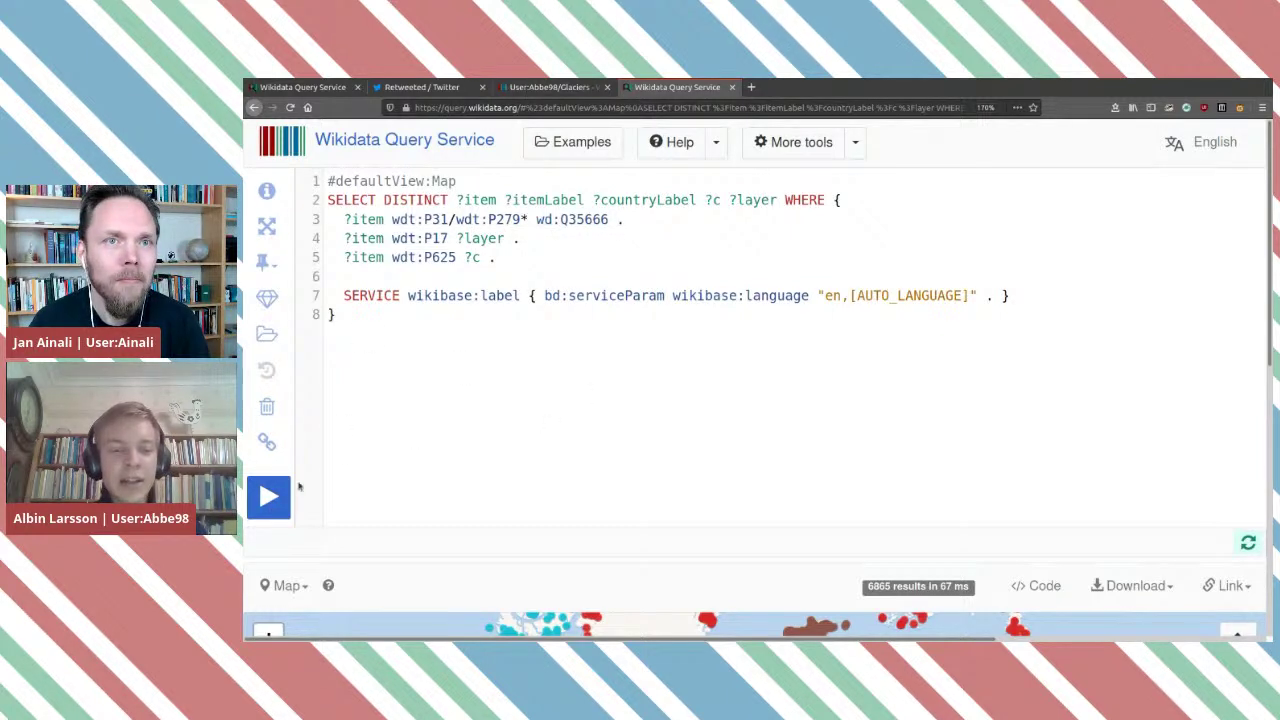
mouse_move(437, 238)
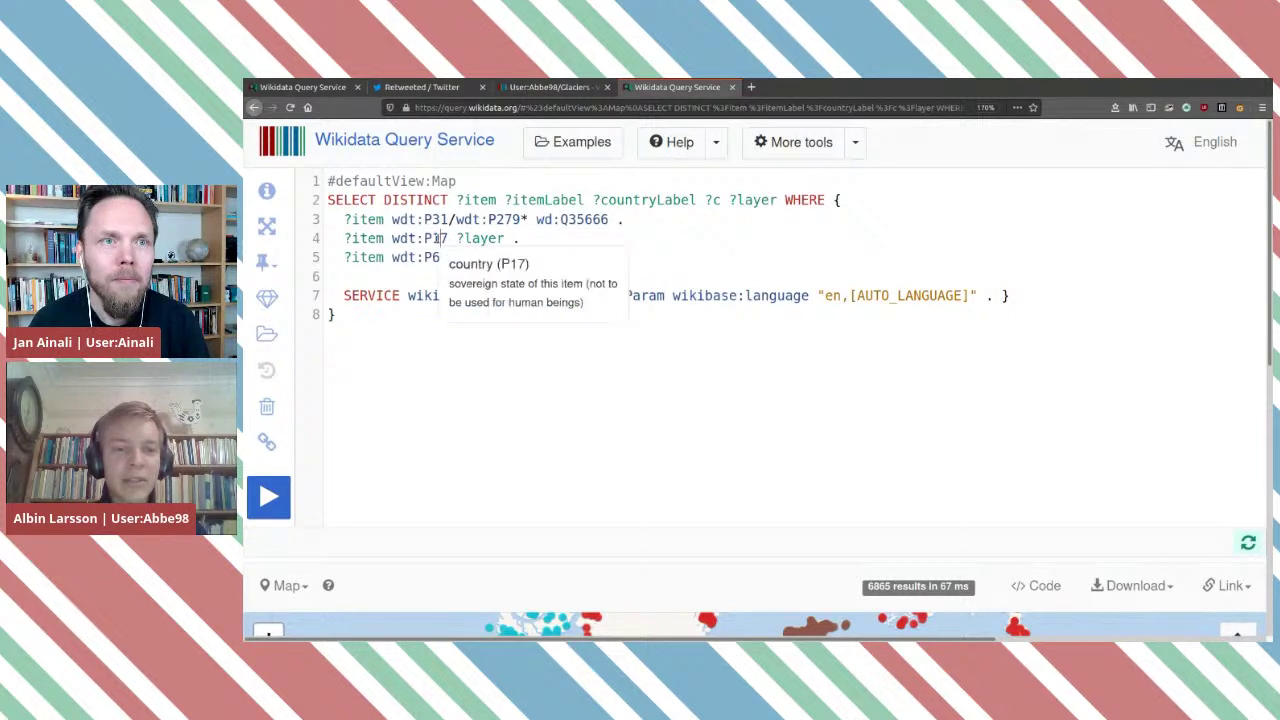
key("ctrl+Return")
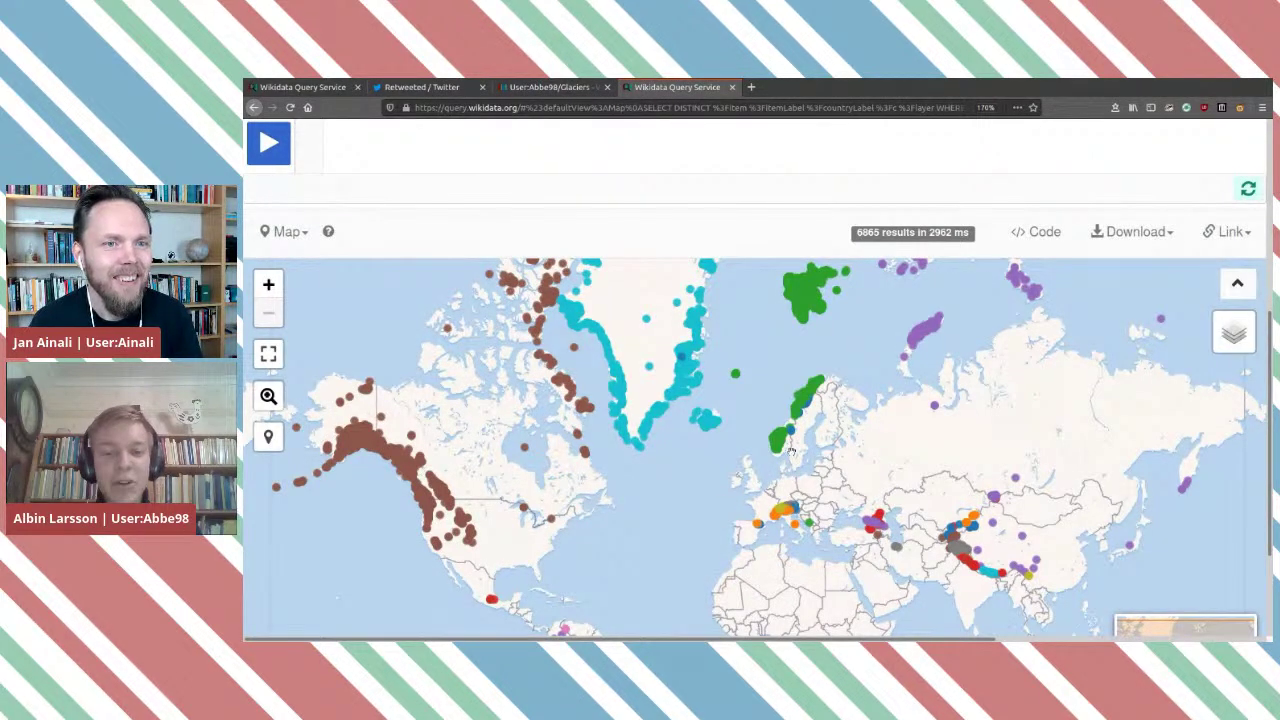
Examine how the glaciers are coloured by country on the result map around the border between Norway and Sweden.
scroll(806, 415, "up", 3)
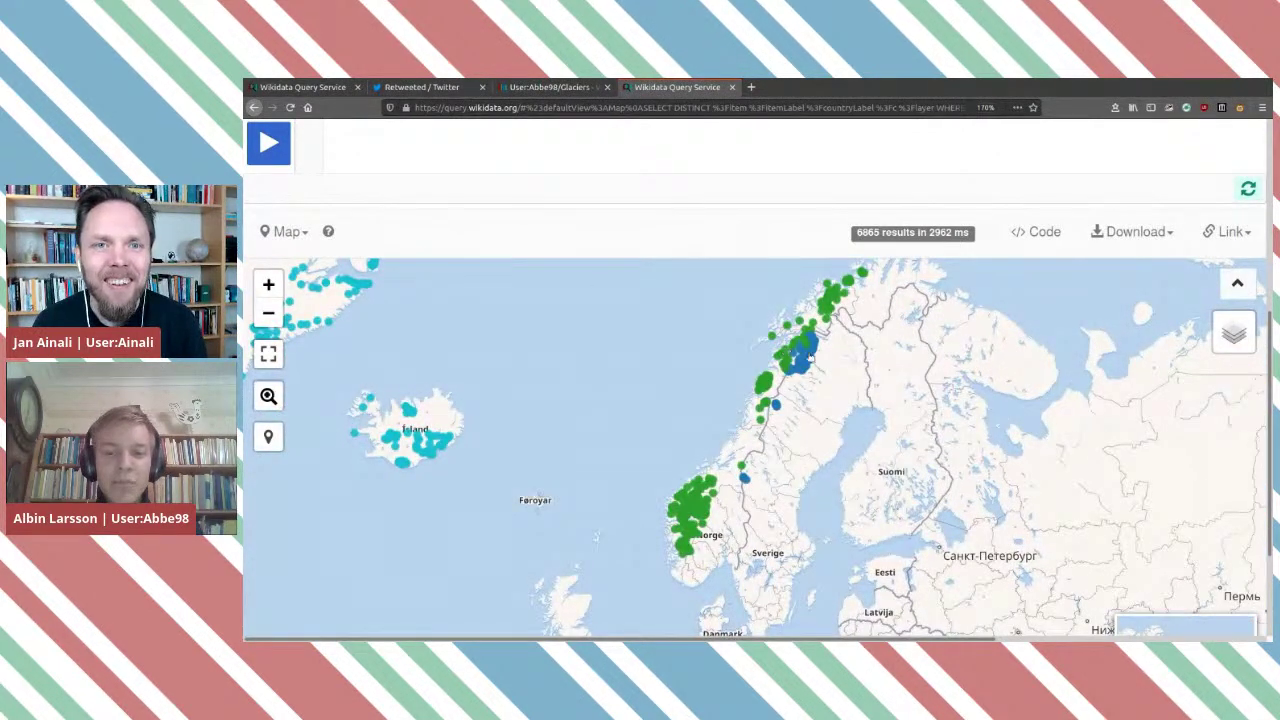
scroll(810, 360, "up", 1)
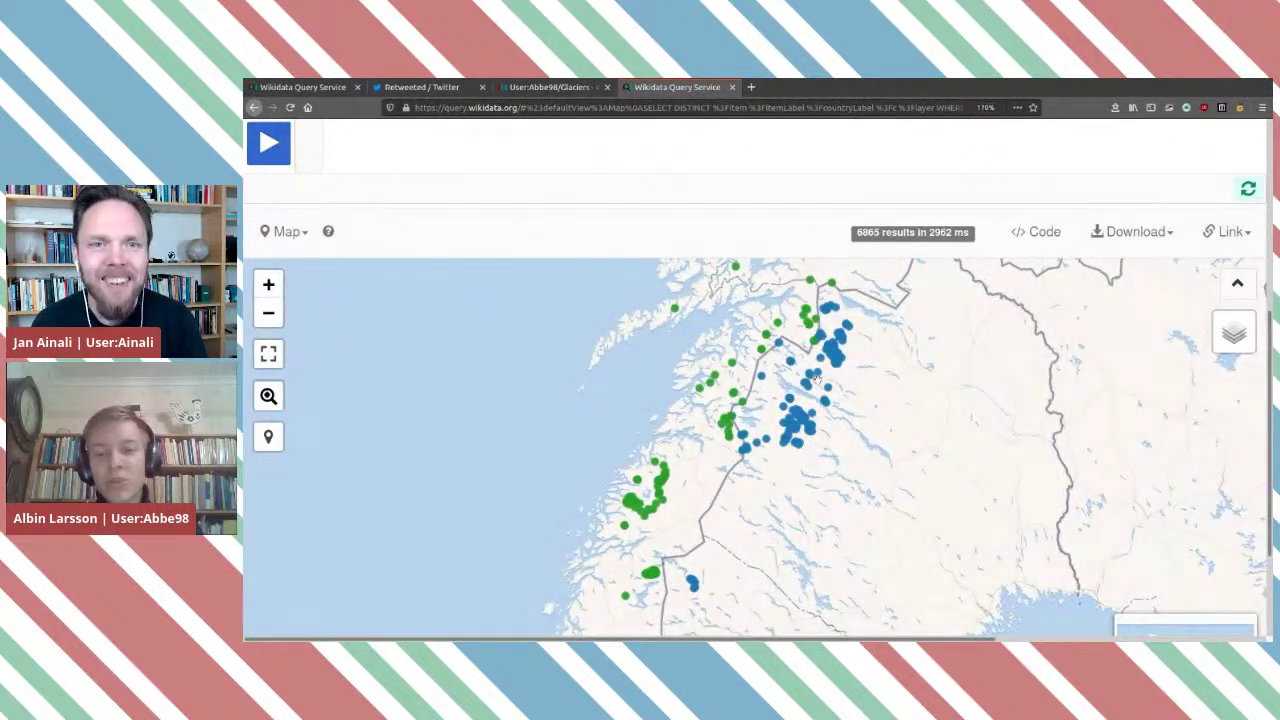
scroll(815, 376, "down", 1)
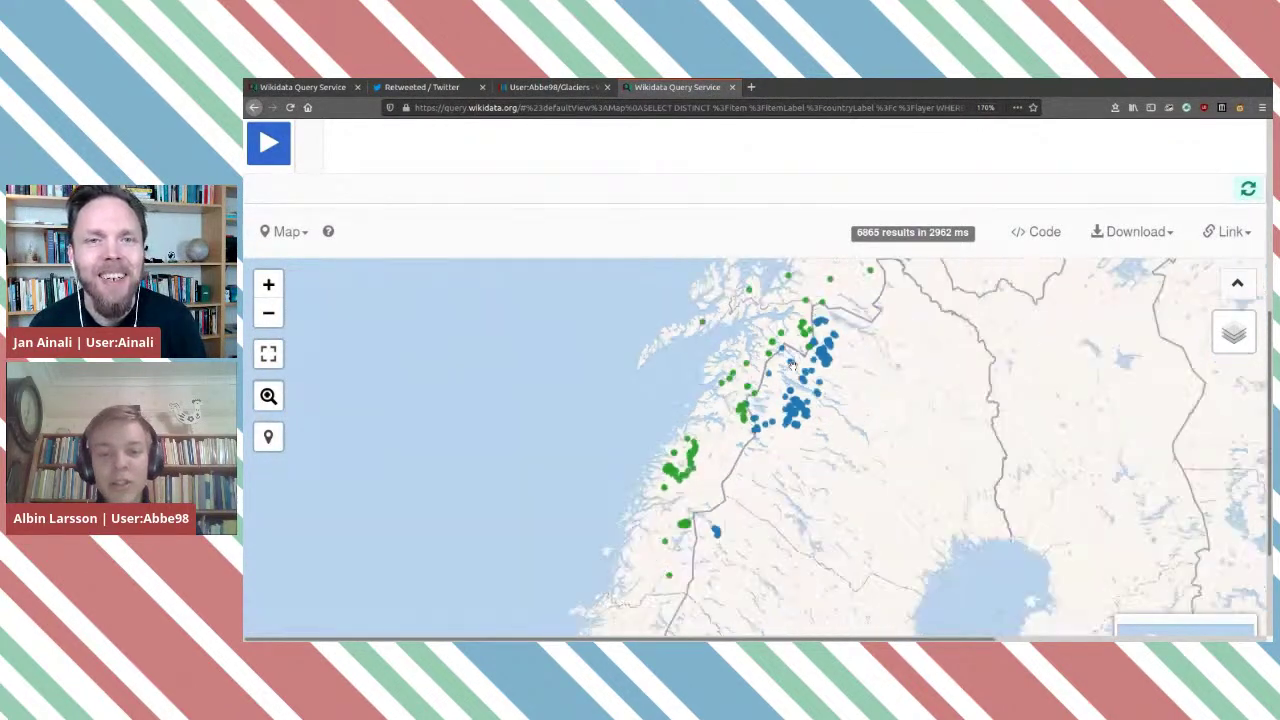
scroll(790, 367, "down", 2)
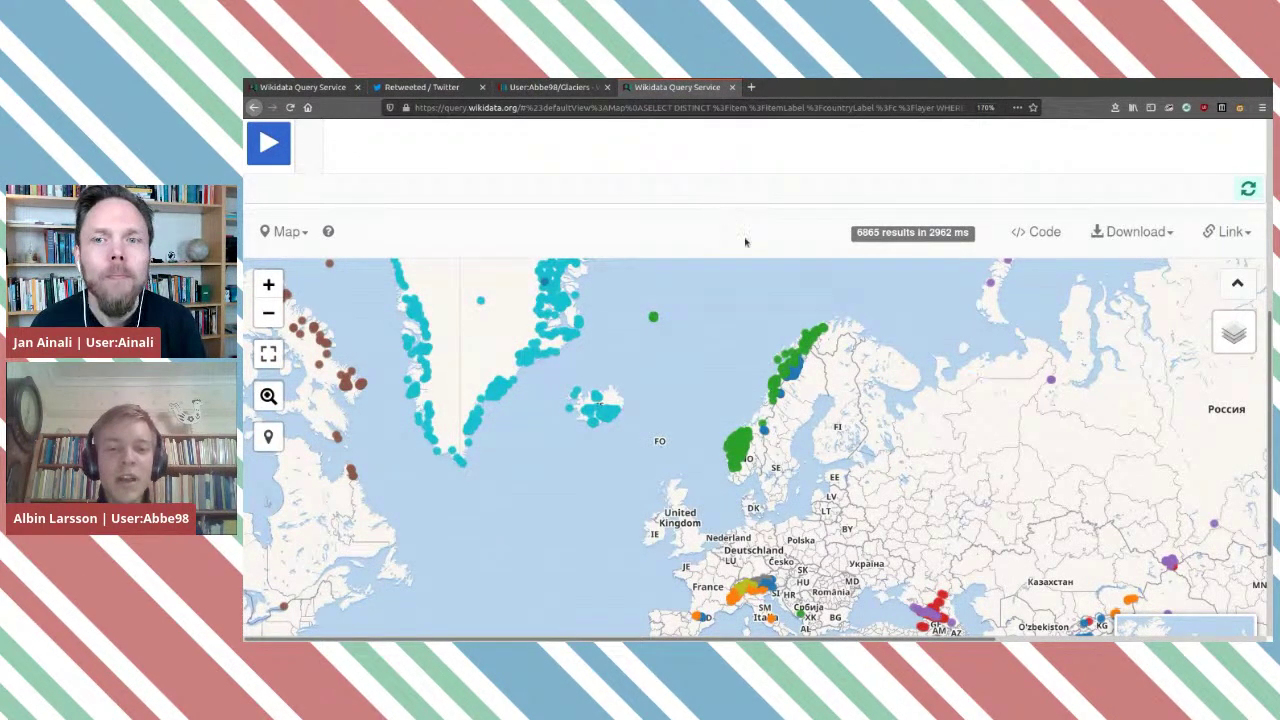
scroll(730, 238, "up", 3)
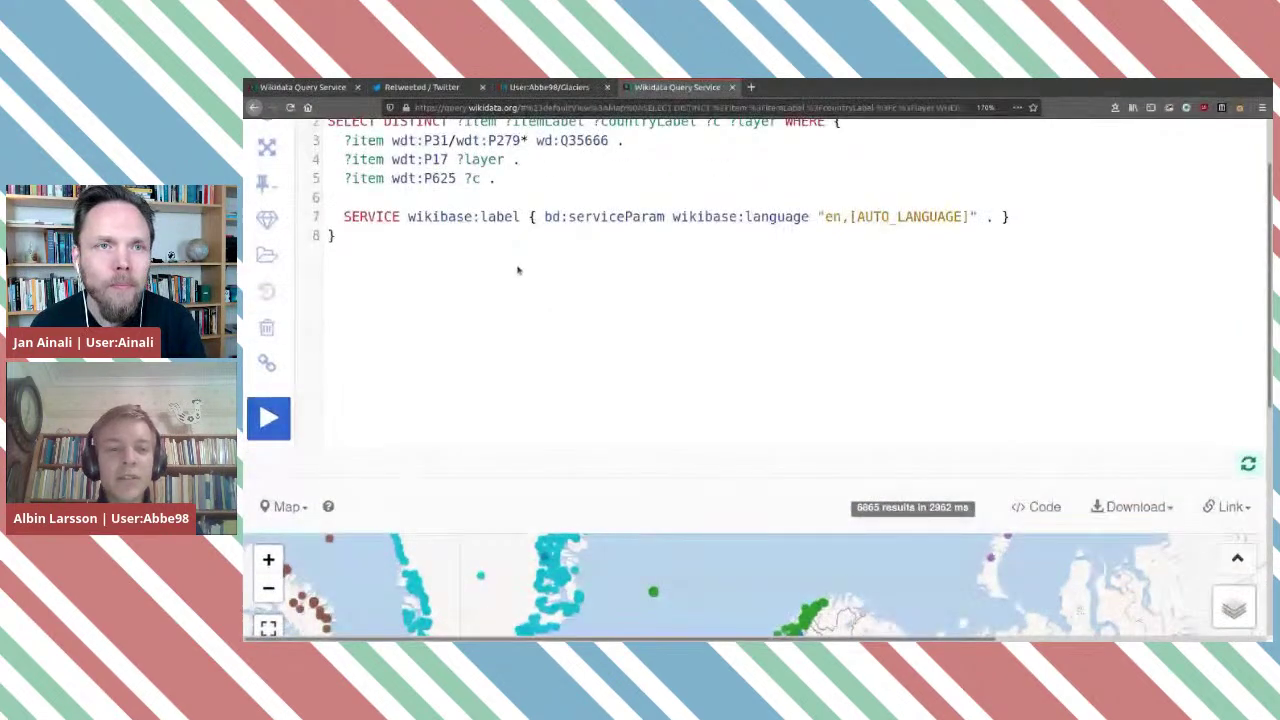
scroll(518, 270, "up", 2)
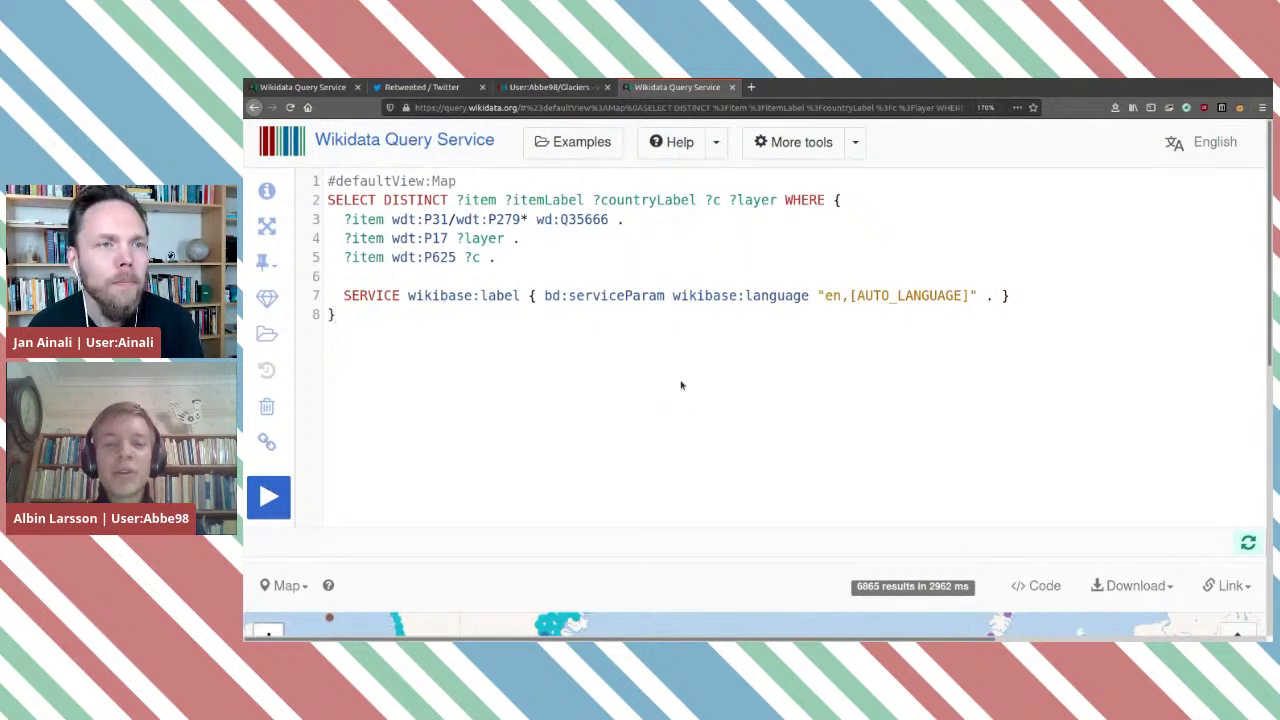
type("# jsfjsgfj")
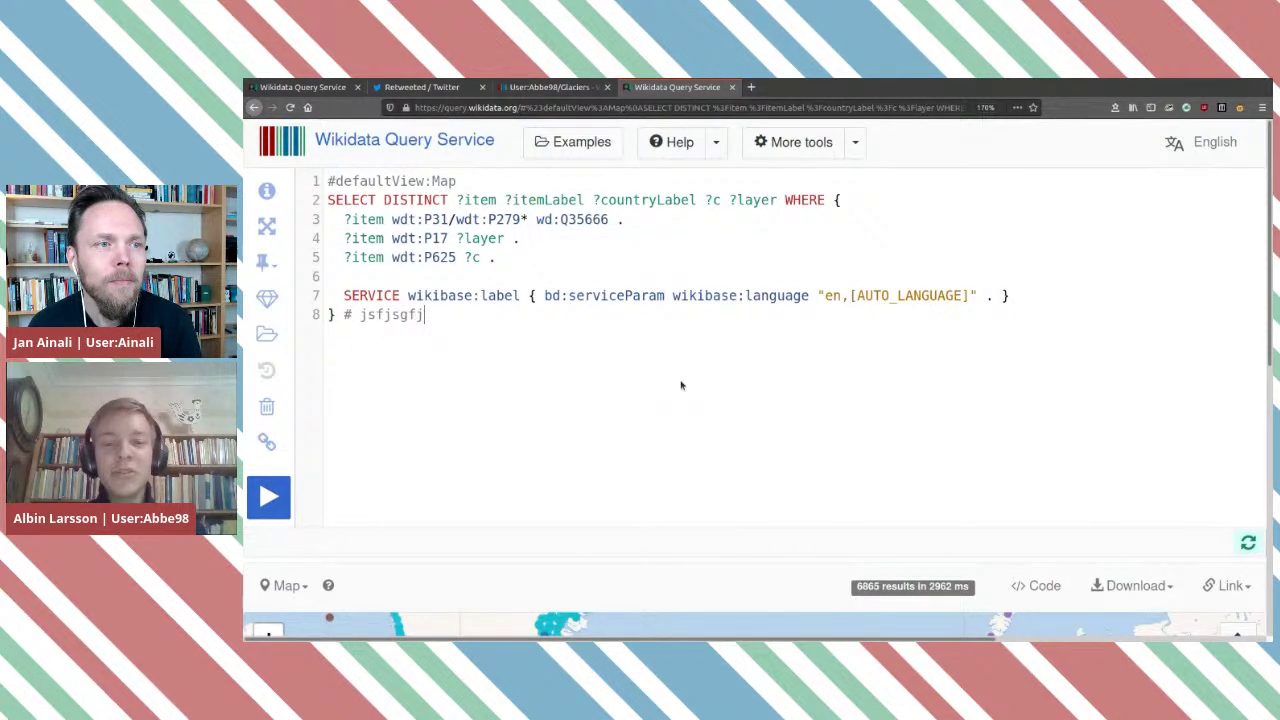
left_click_drag(424, 315, 336, 315)
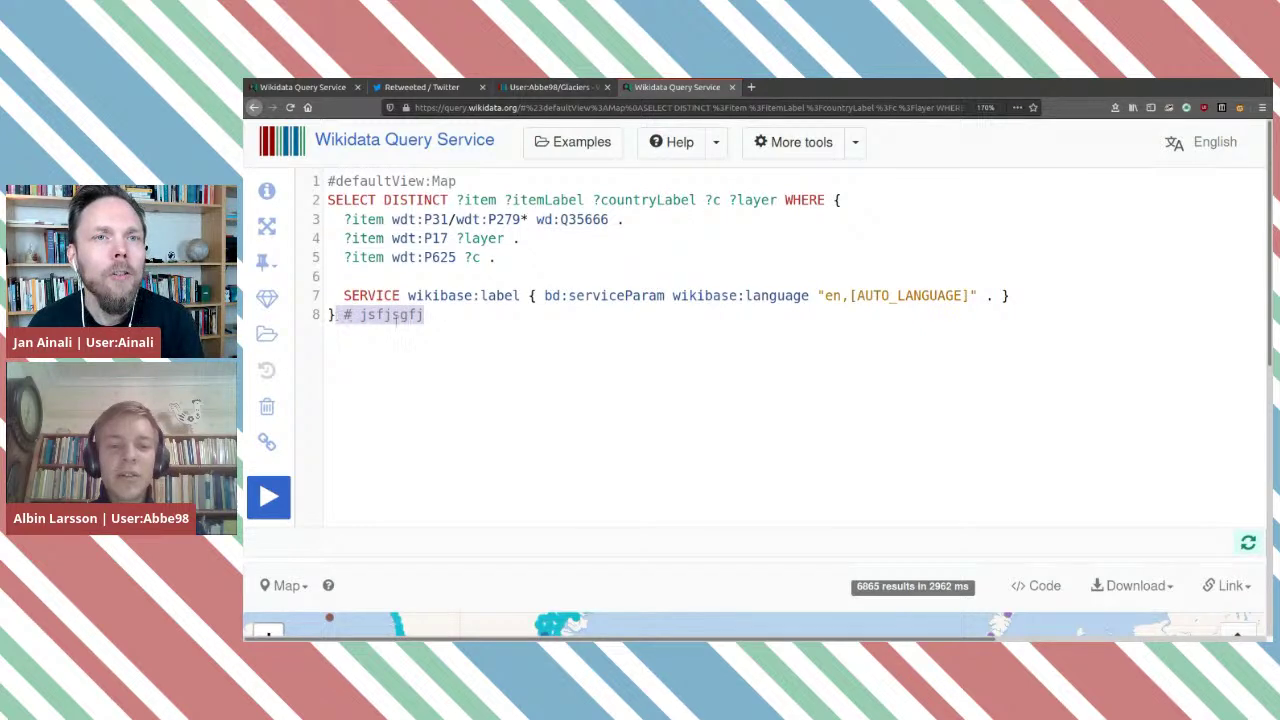
key("BackSpace")
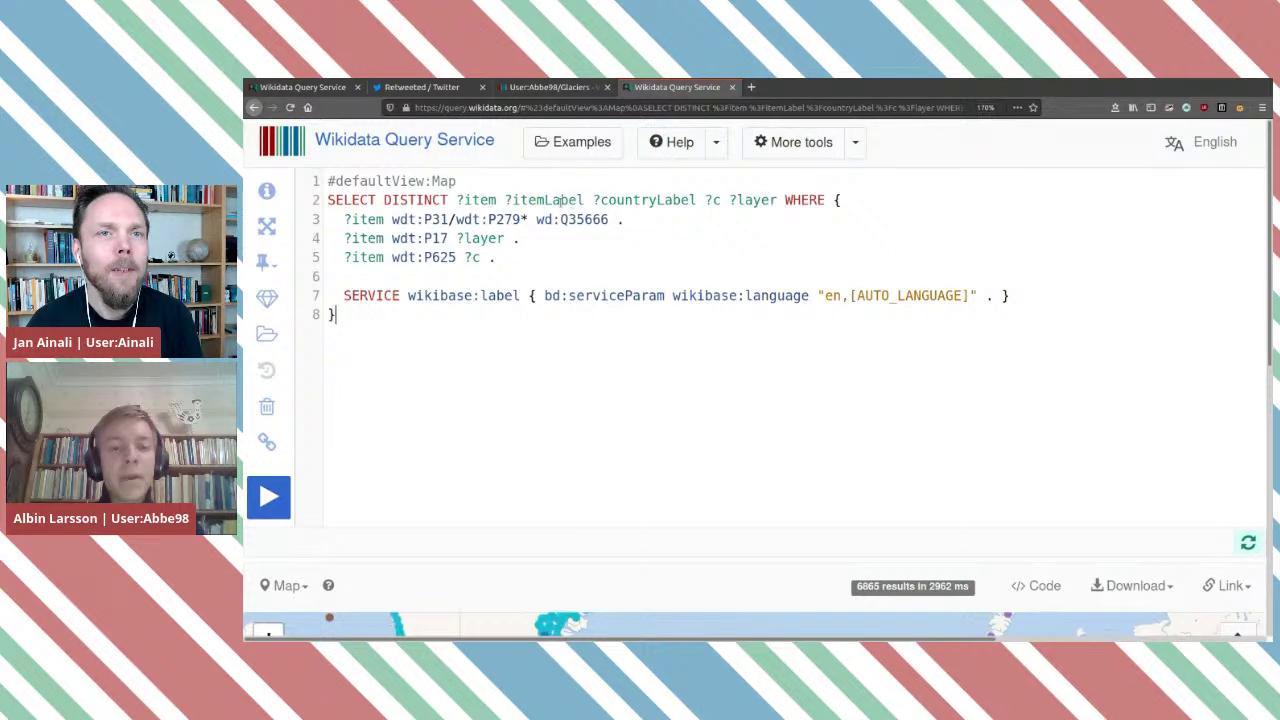
Replace ?countryLabel with ?layerLabel in the SELECT clause and rerun the query.
double_click(650, 199)
key("BackSpace")
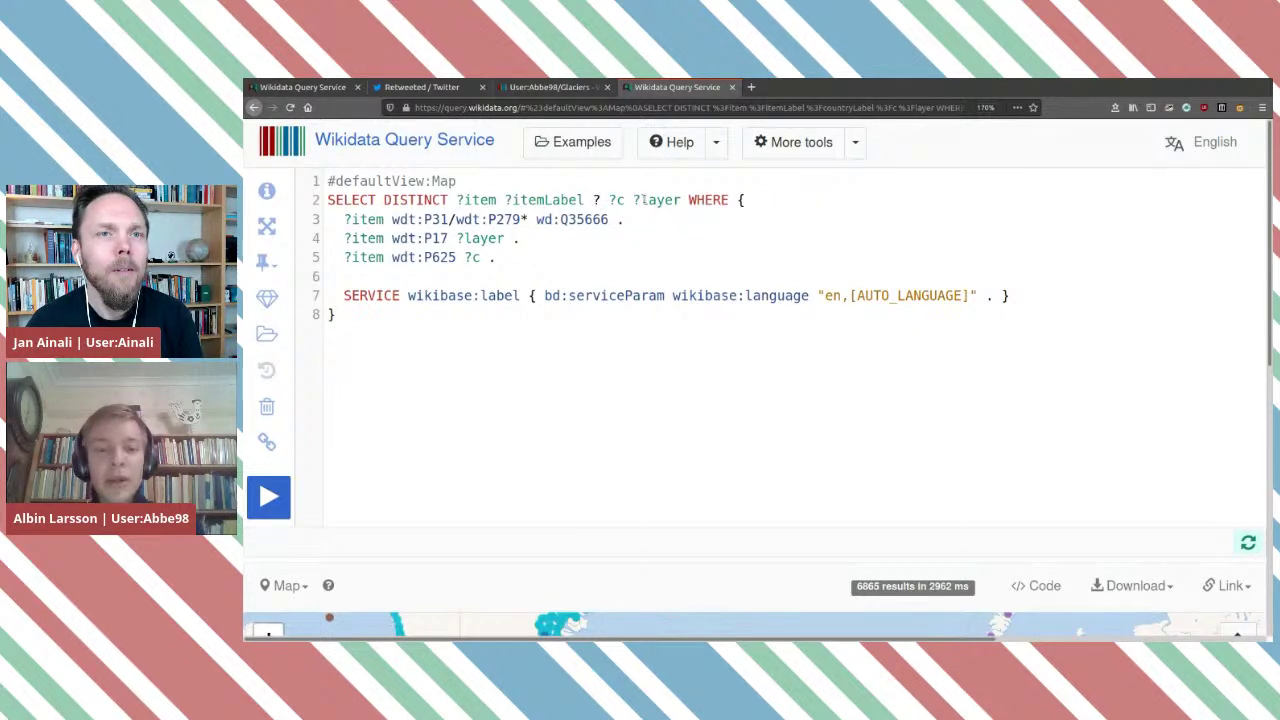
key("BackSpace")
key("BackSpace")
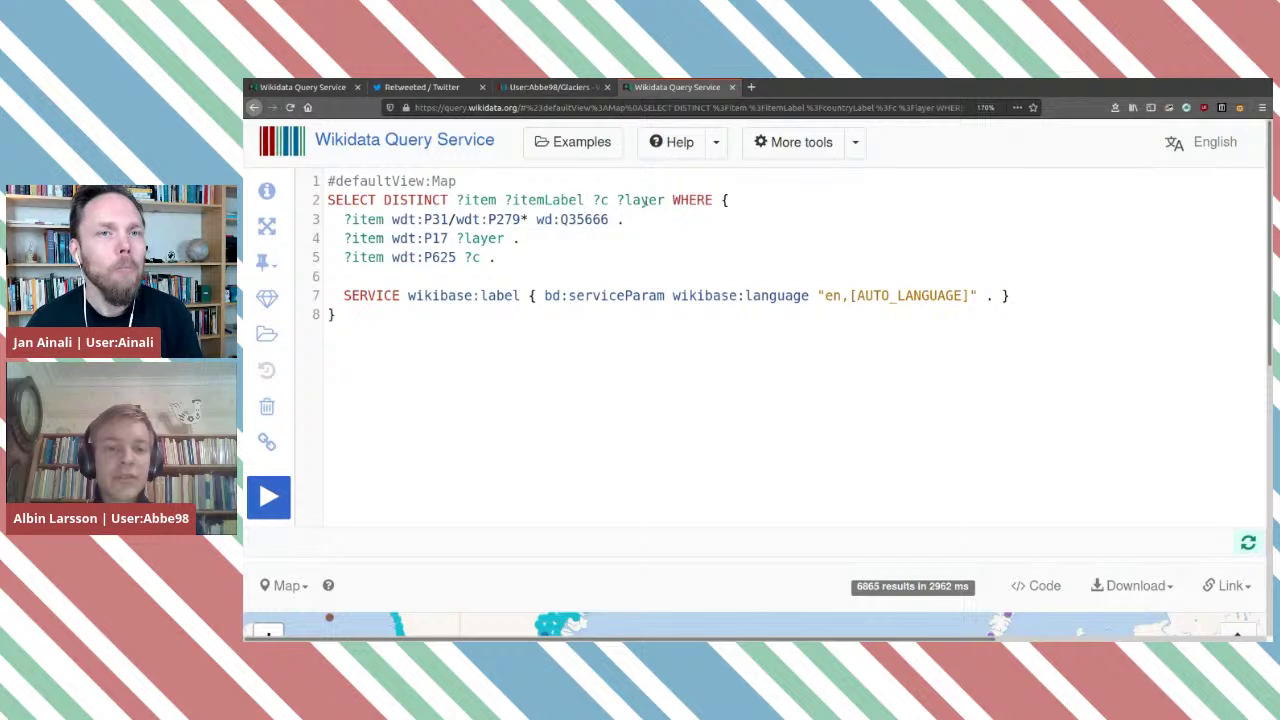
type("?")
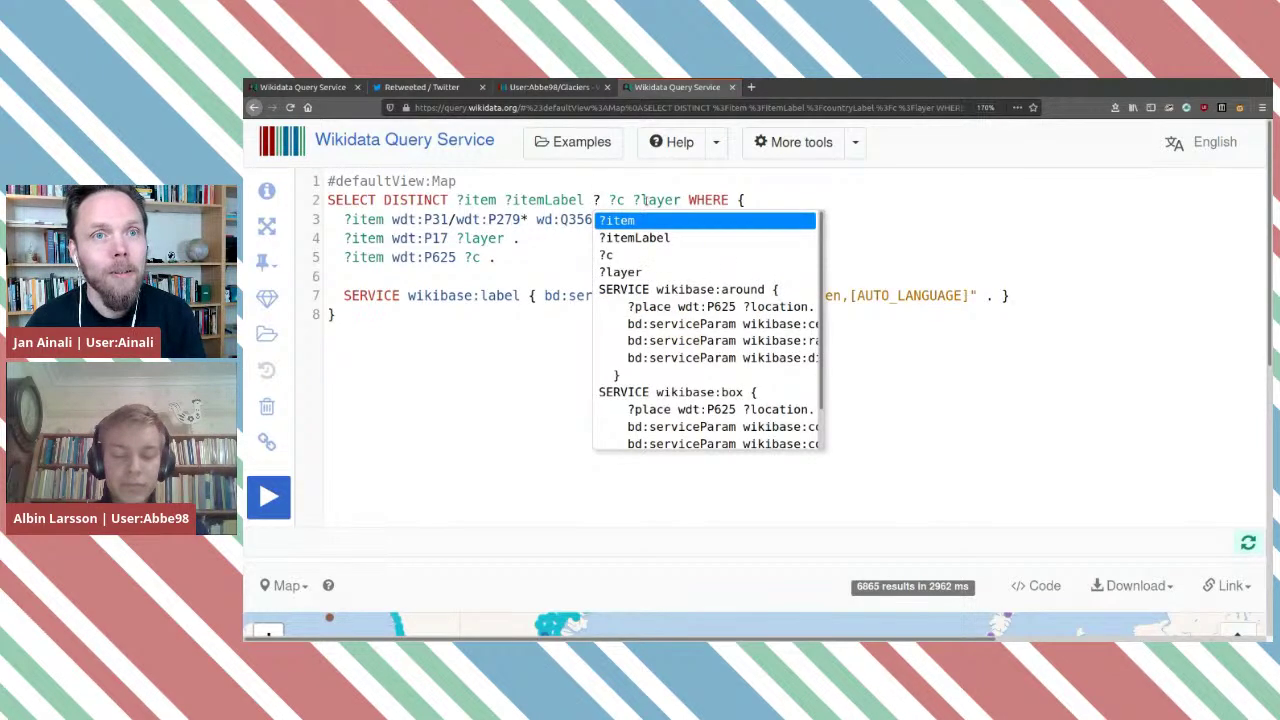
type("layerL")
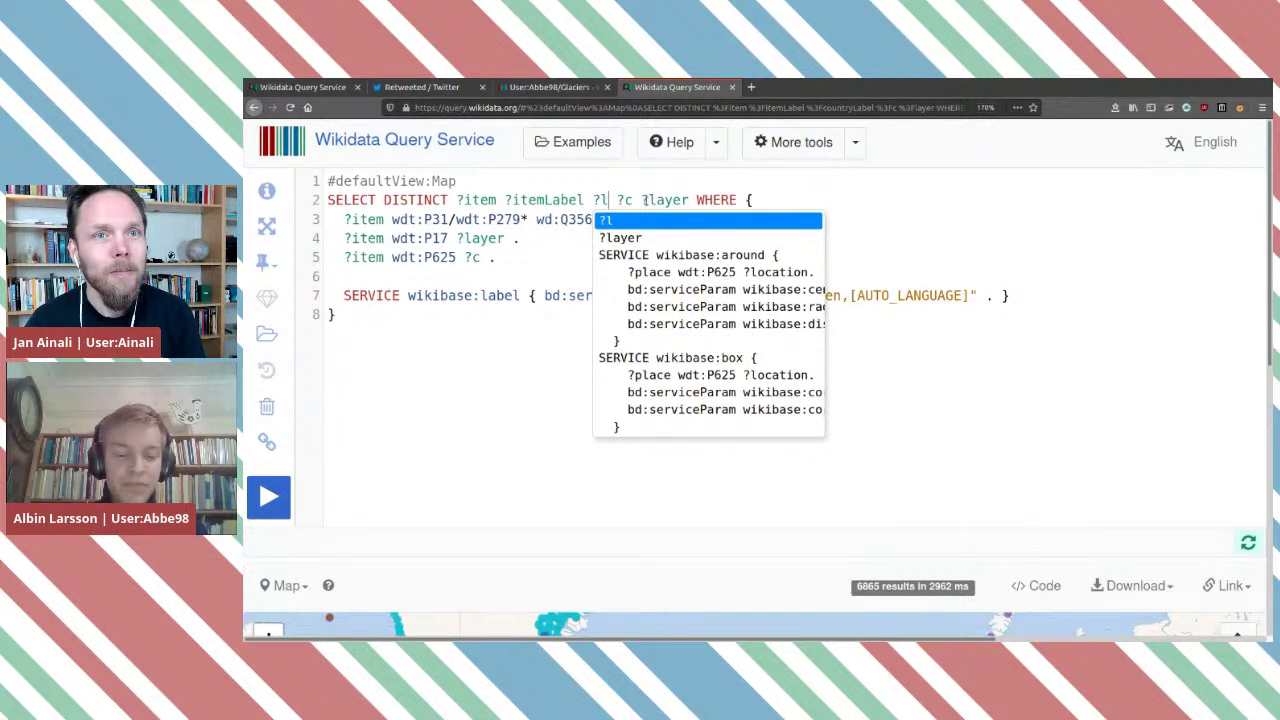
type("abel")
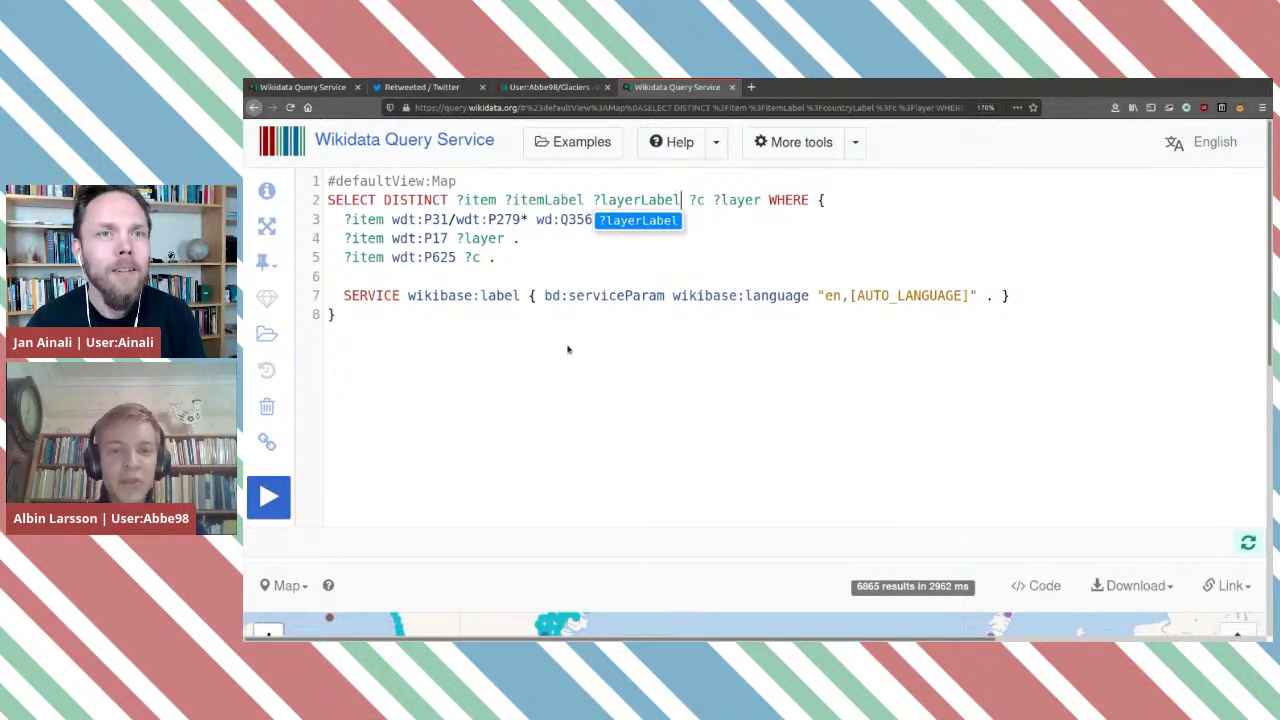
left_click(271, 495)
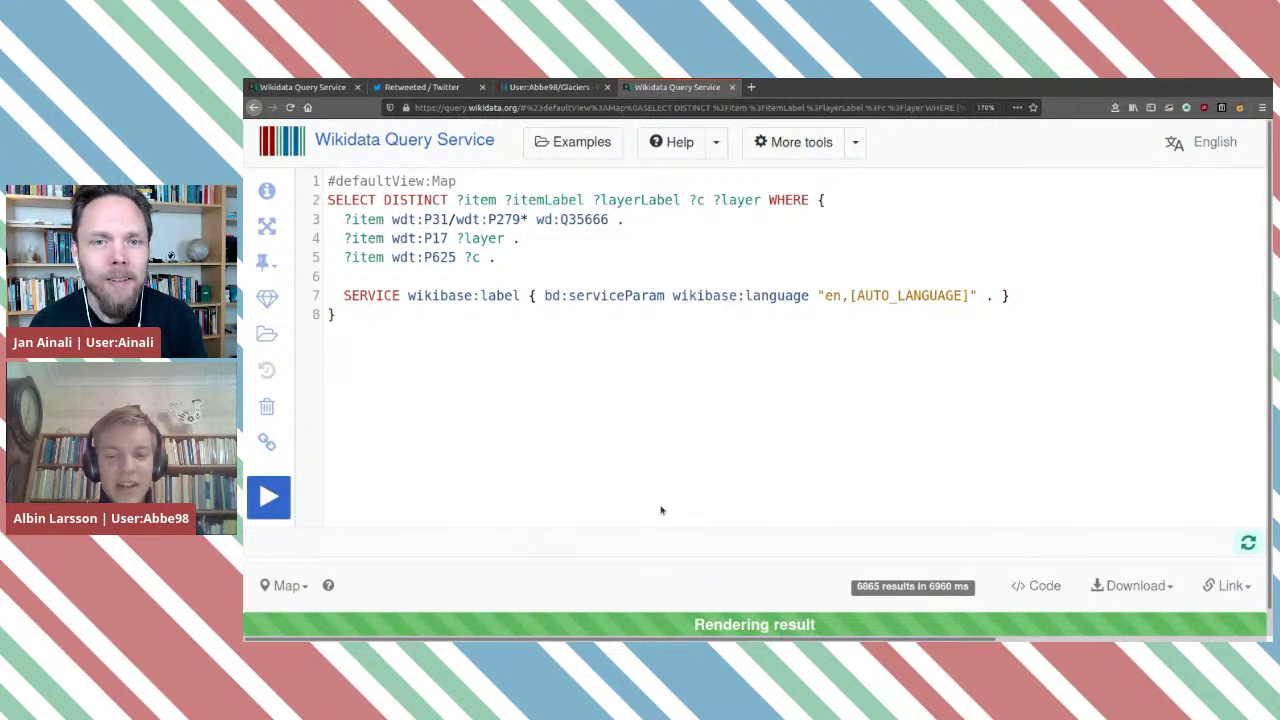
Inspect the details of the differently coloured glacier point on Greenland's east coast and the surrounding country layers on the map.
scroll(640, 550, "down", 3)
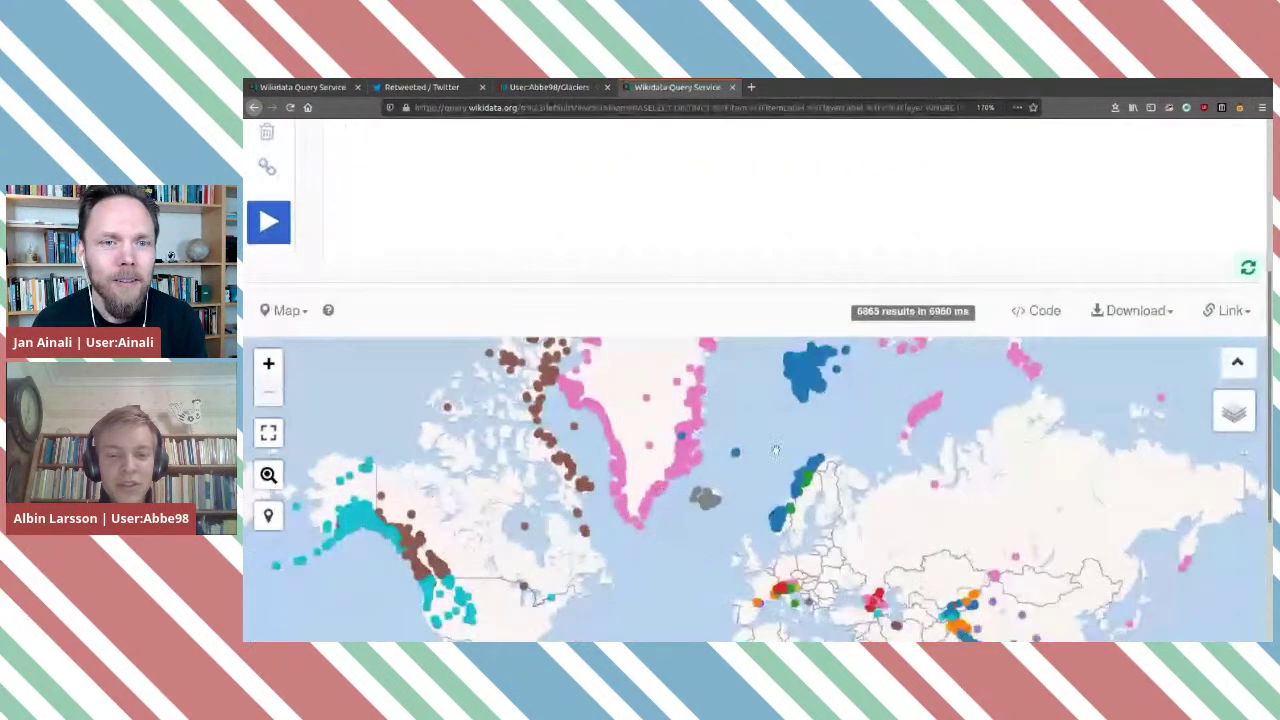
left_click(681, 437)
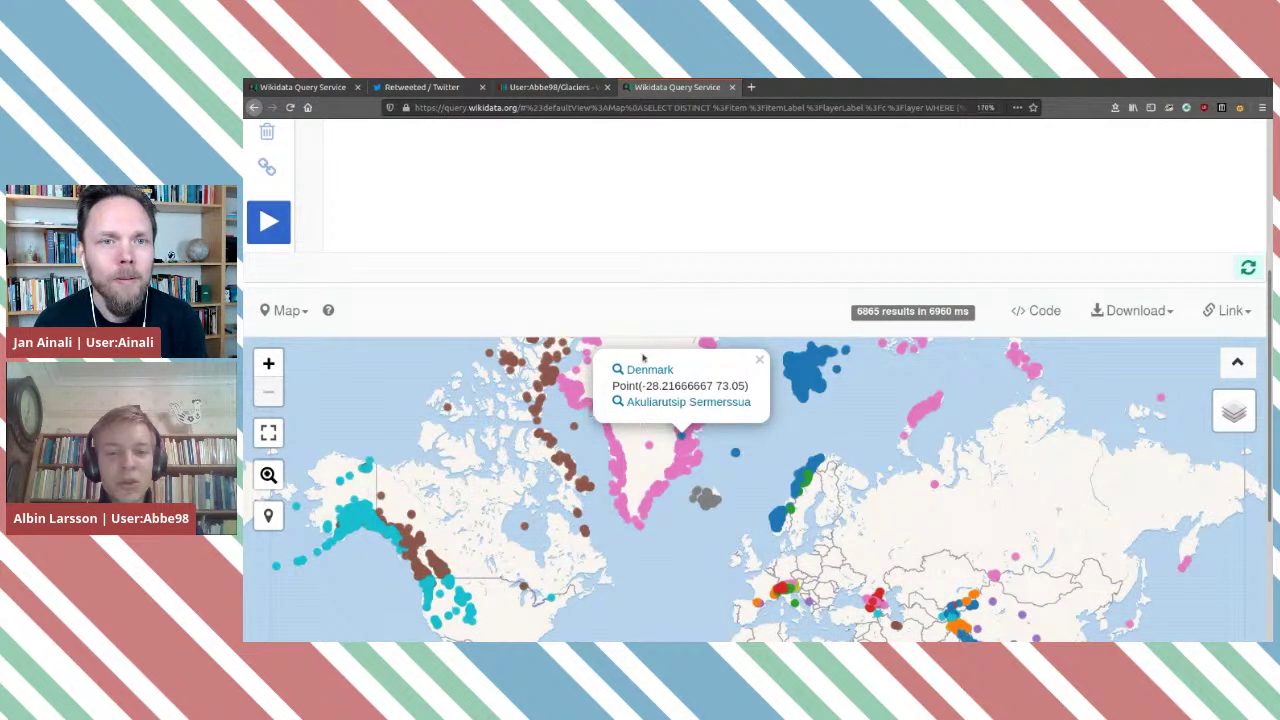
left_click(755, 449)
scroll(754, 381, "up", 3)
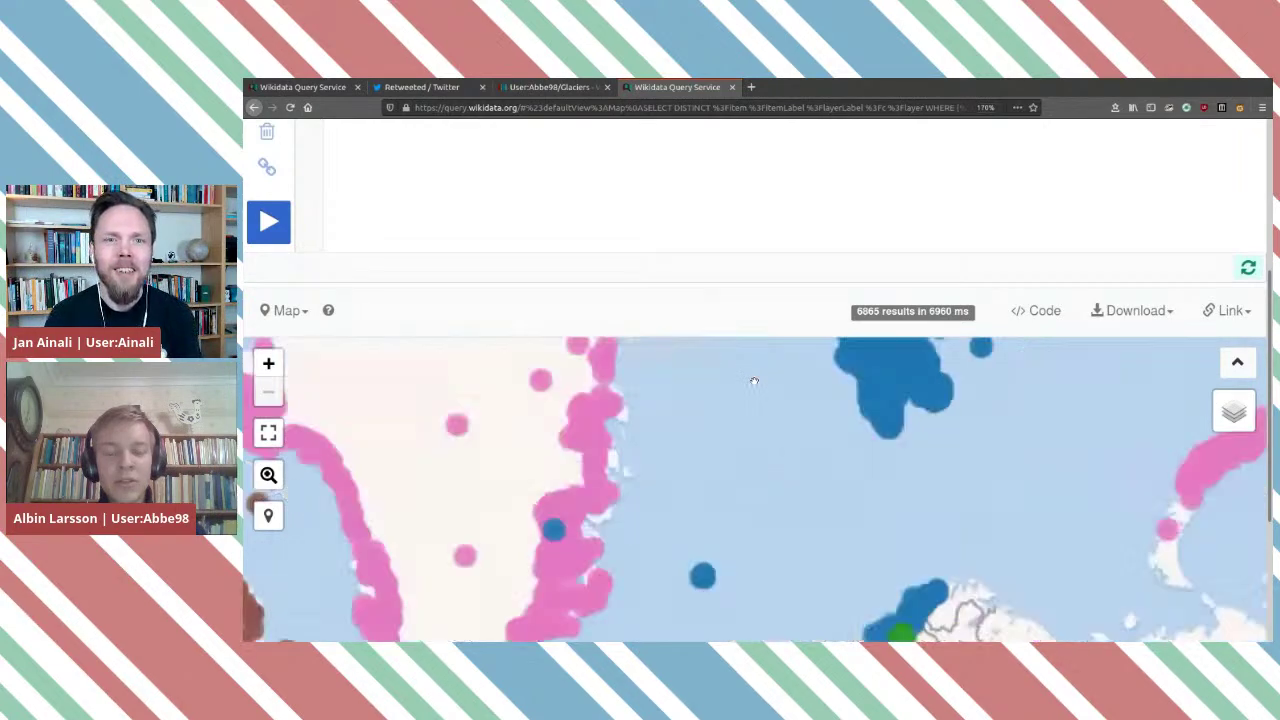
scroll(752, 374, "down", 4)
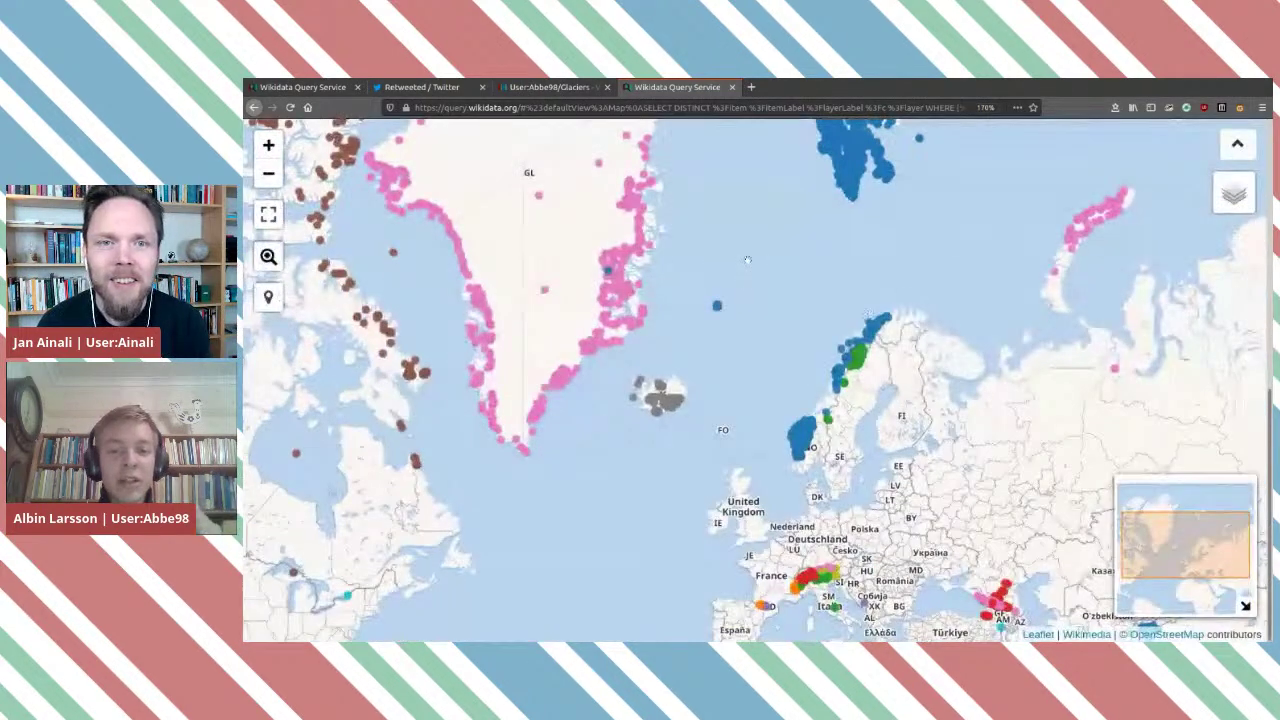
scroll(692, 246, "up", 5)
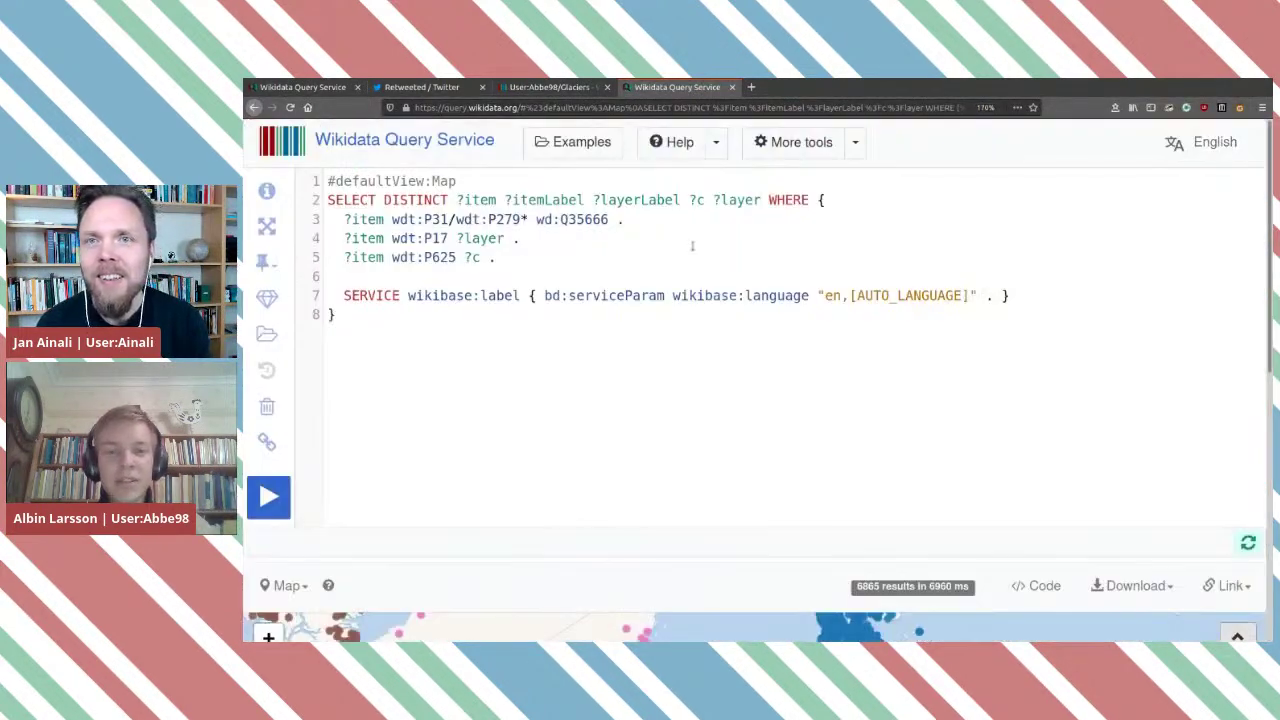
Change the ?layer triple's property to continent (P30), rerun the query and bring up the resulting map.
double_click(436, 238)
key("BackSpace")
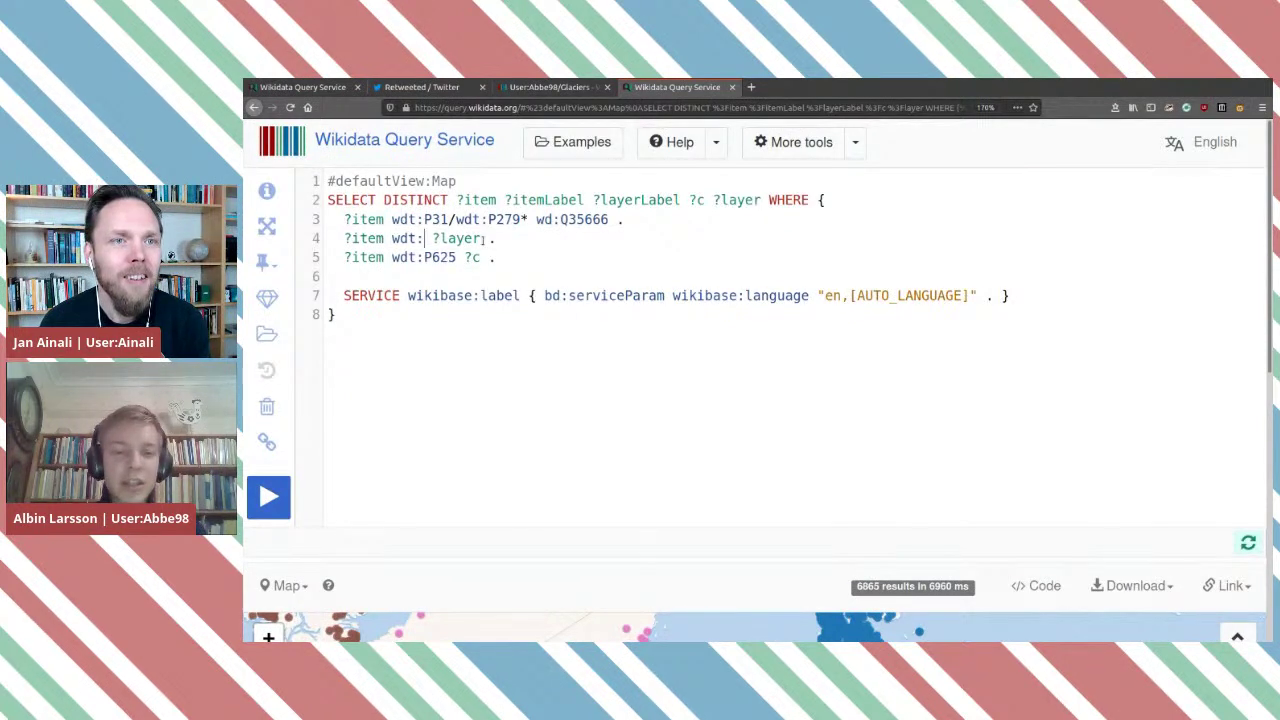
type("P30")
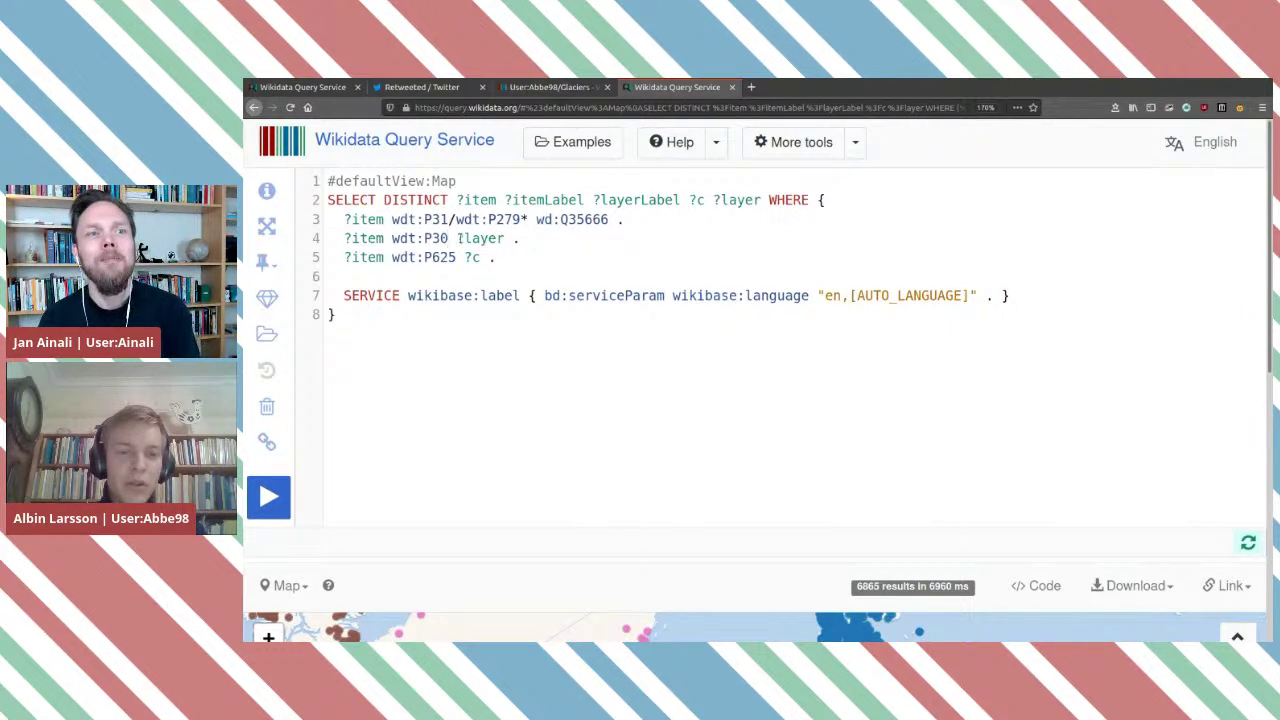
mouse_move(435, 234)
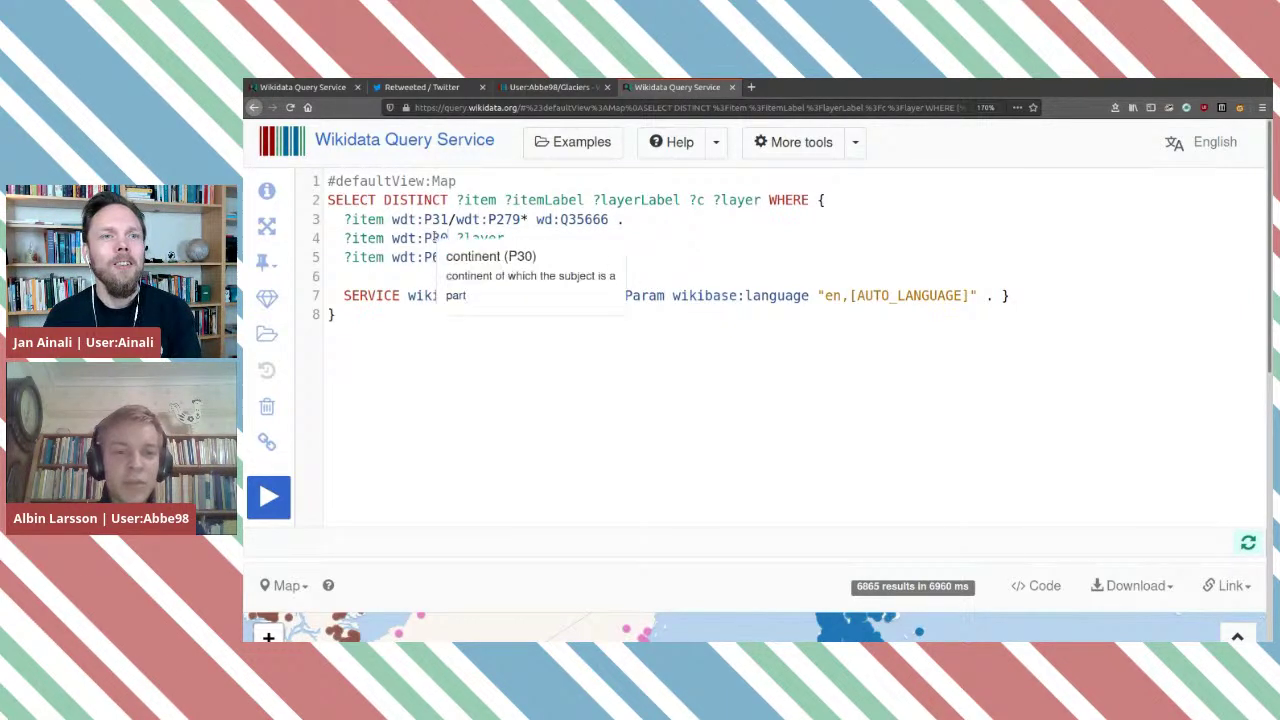
left_click(275, 495)
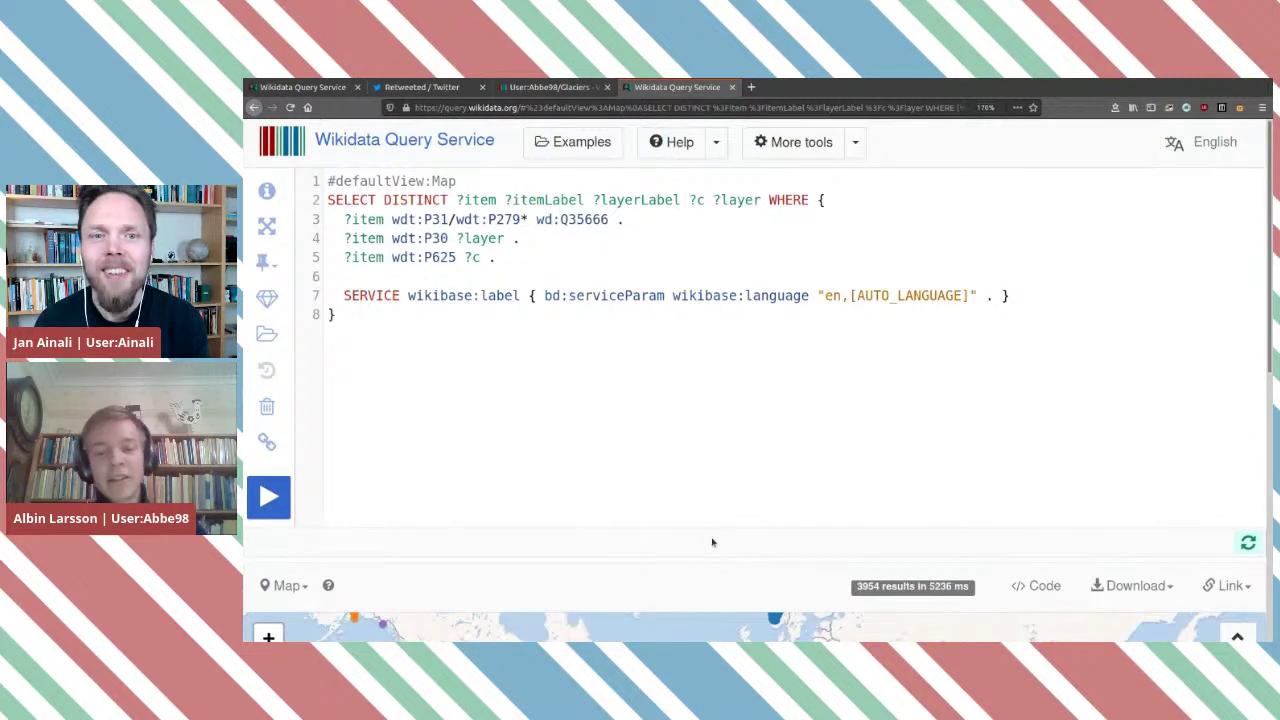
scroll(793, 549, "down", 3)
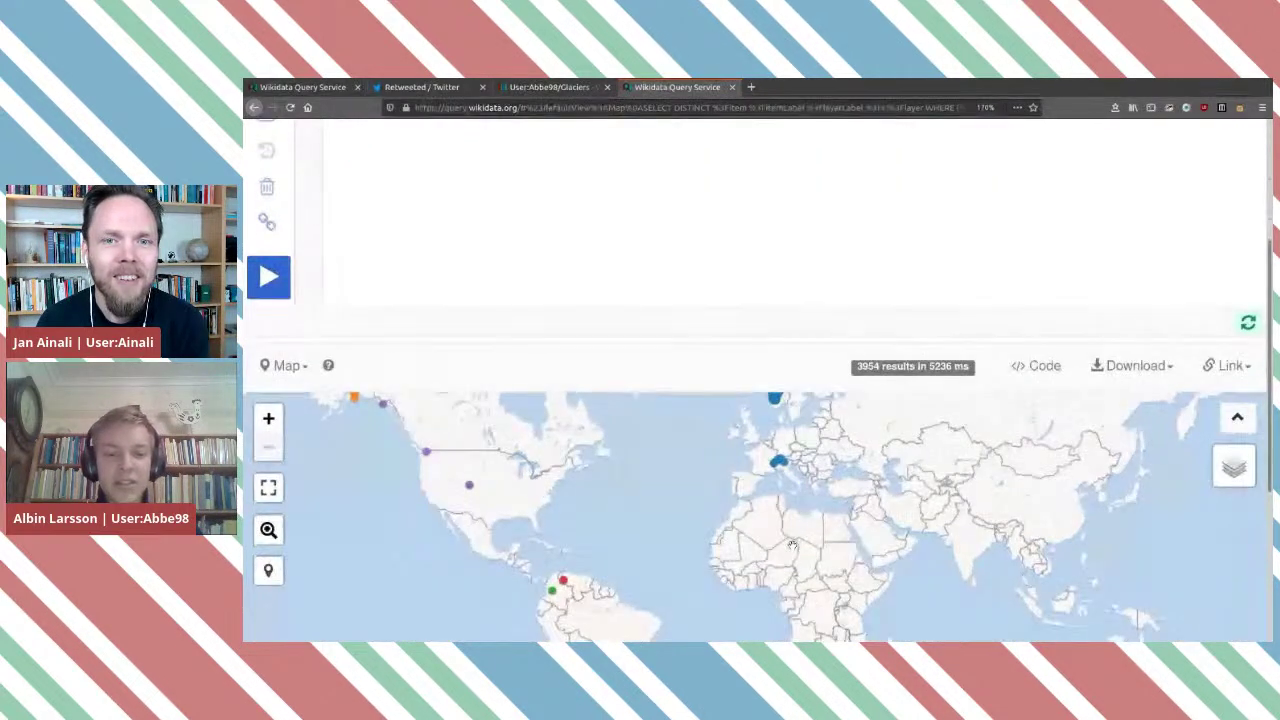
Inspect the details of the orange glacier point in Alaska on the continent-coloured map.
scroll(1006, 240, "down", 3)
left_click_drag(811, 525, 771, 380)
left_click_drag(674, 268, 883, 339)
left_click_drag(872, 399, 954, 440)
left_click(591, 307)
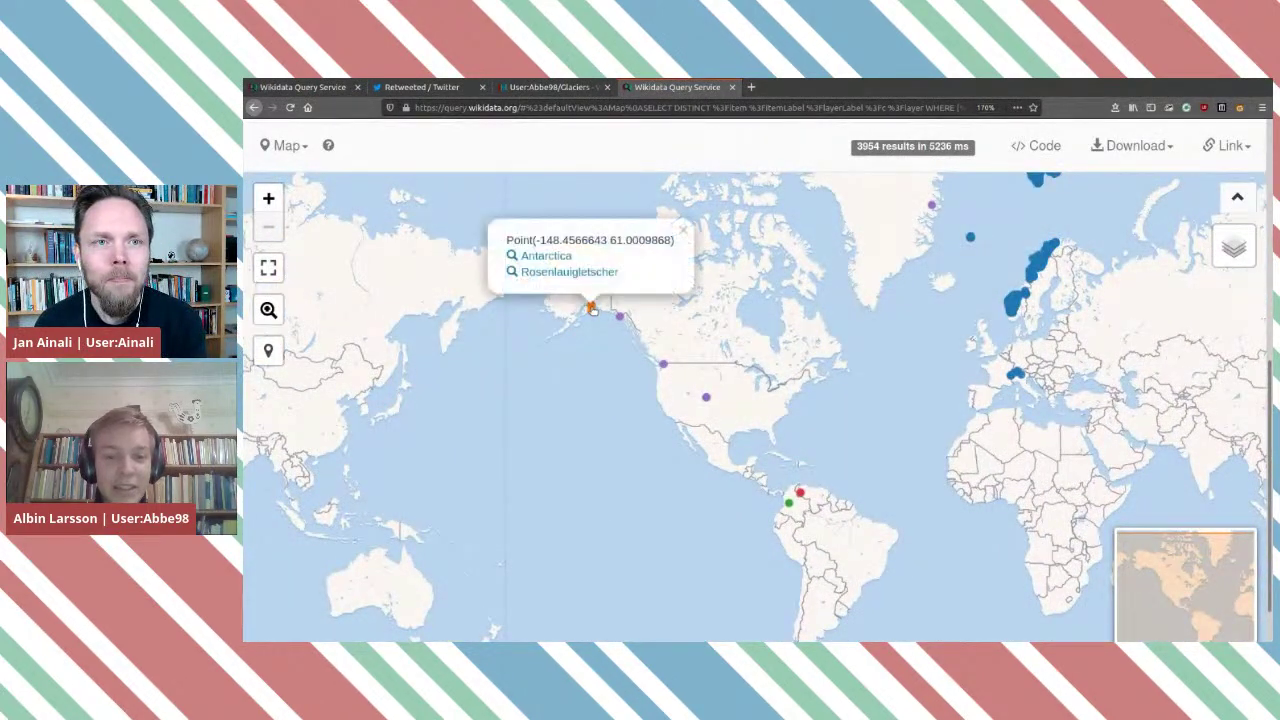
mouse_move(835, 620)
left_mouse_down()
mouse_move(809, 414)
mouse_move(822, 620)
left_mouse_up()
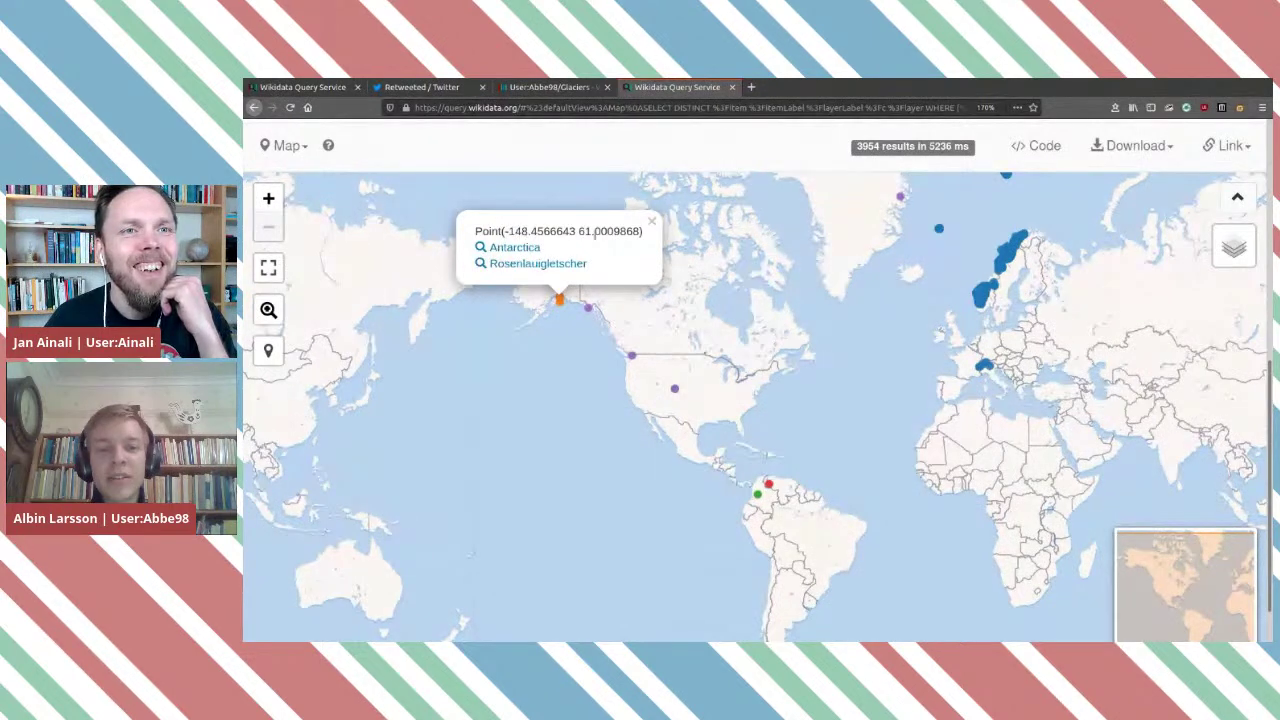
left_click(651, 221)
Inspect the details of the purple glacier points on Alaska's southeast coast and Greenland's east coast.
left_click(588, 307)
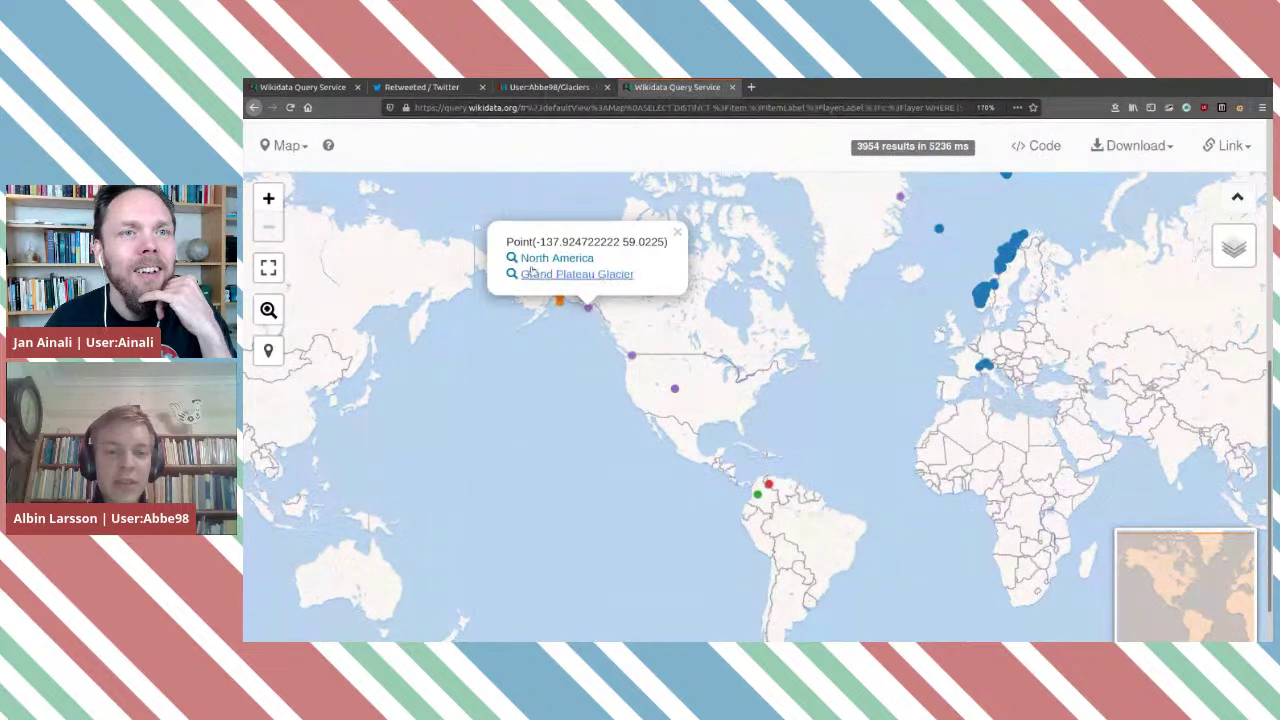
left_click(773, 357)
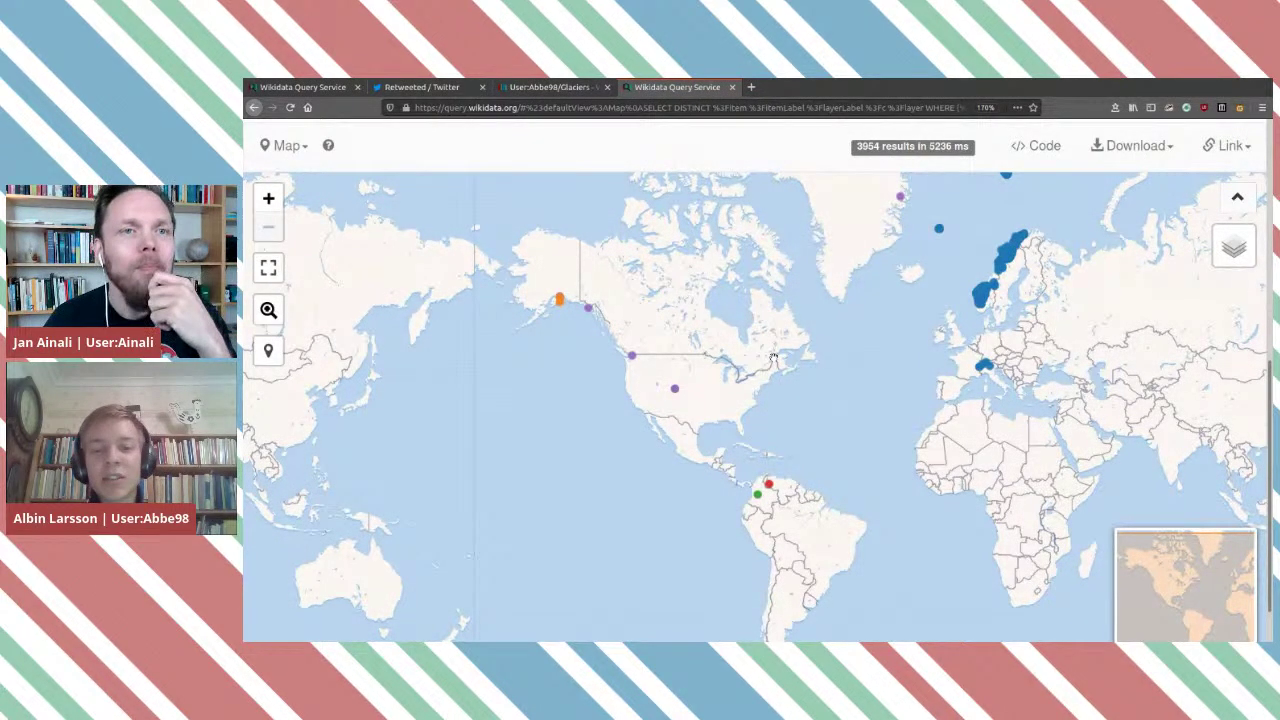
left_click_drag(902, 200, 688, 322)
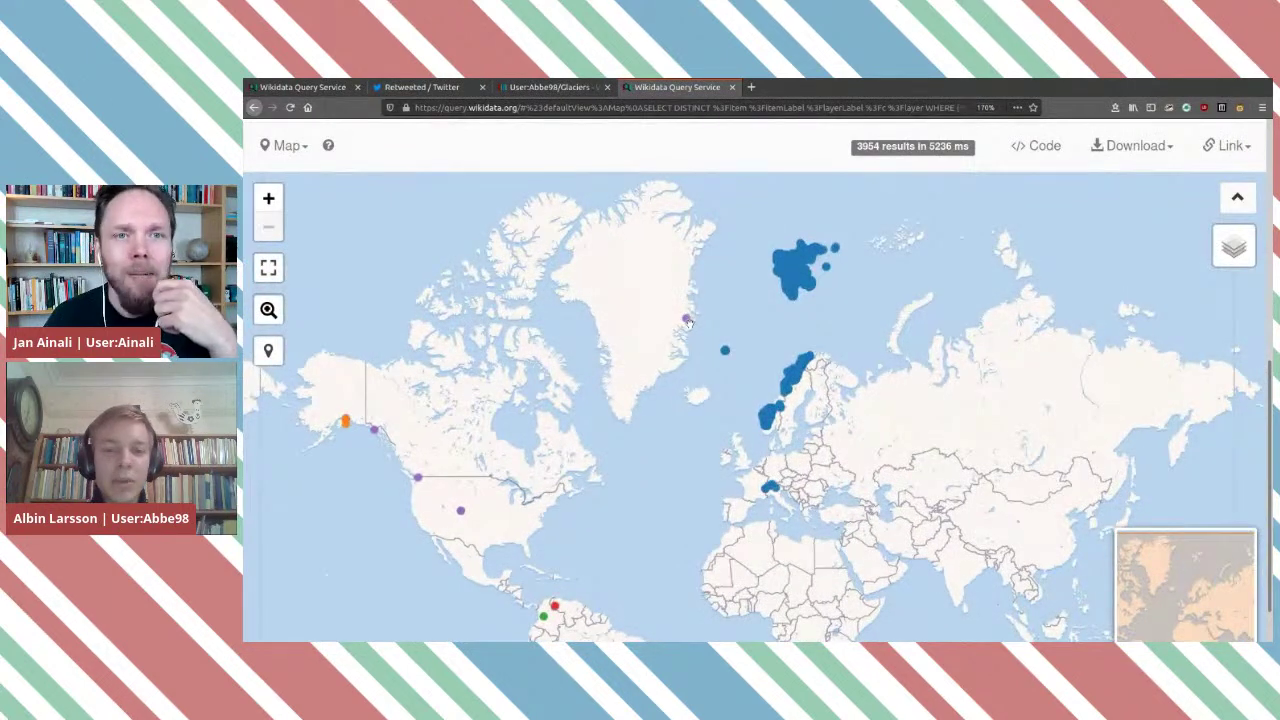
left_click(687, 319)
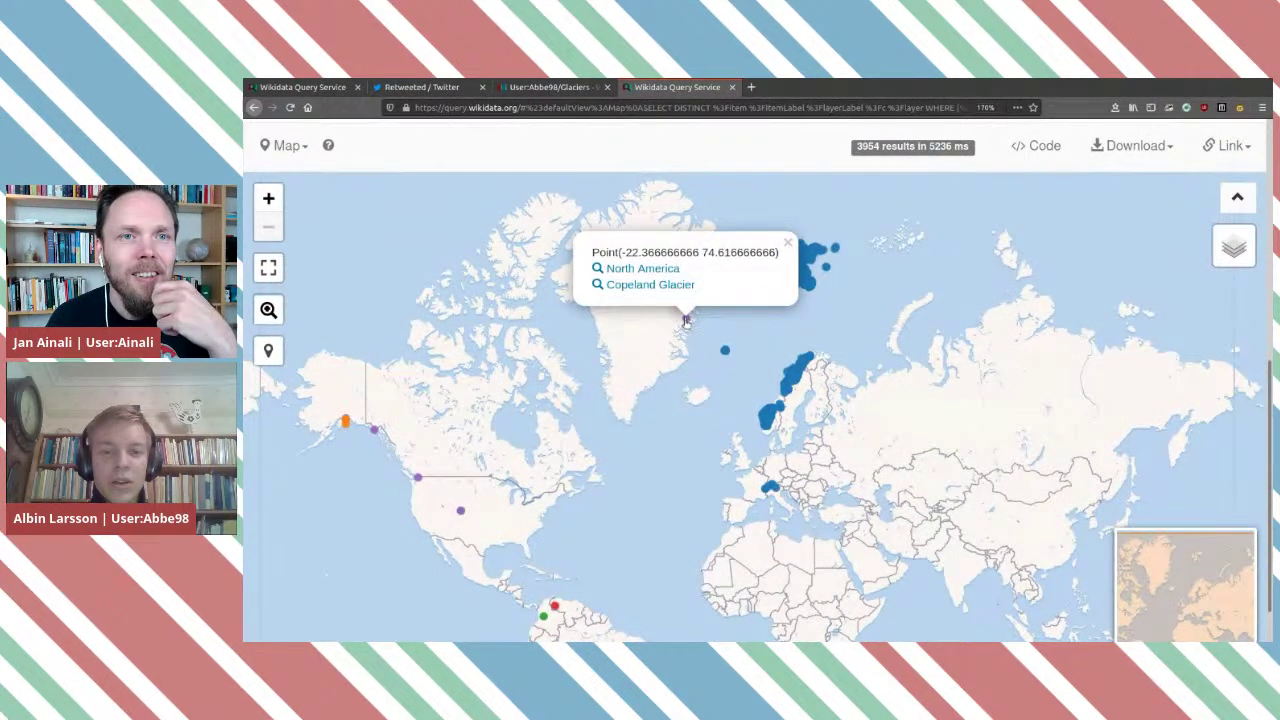
left_click(679, 314)
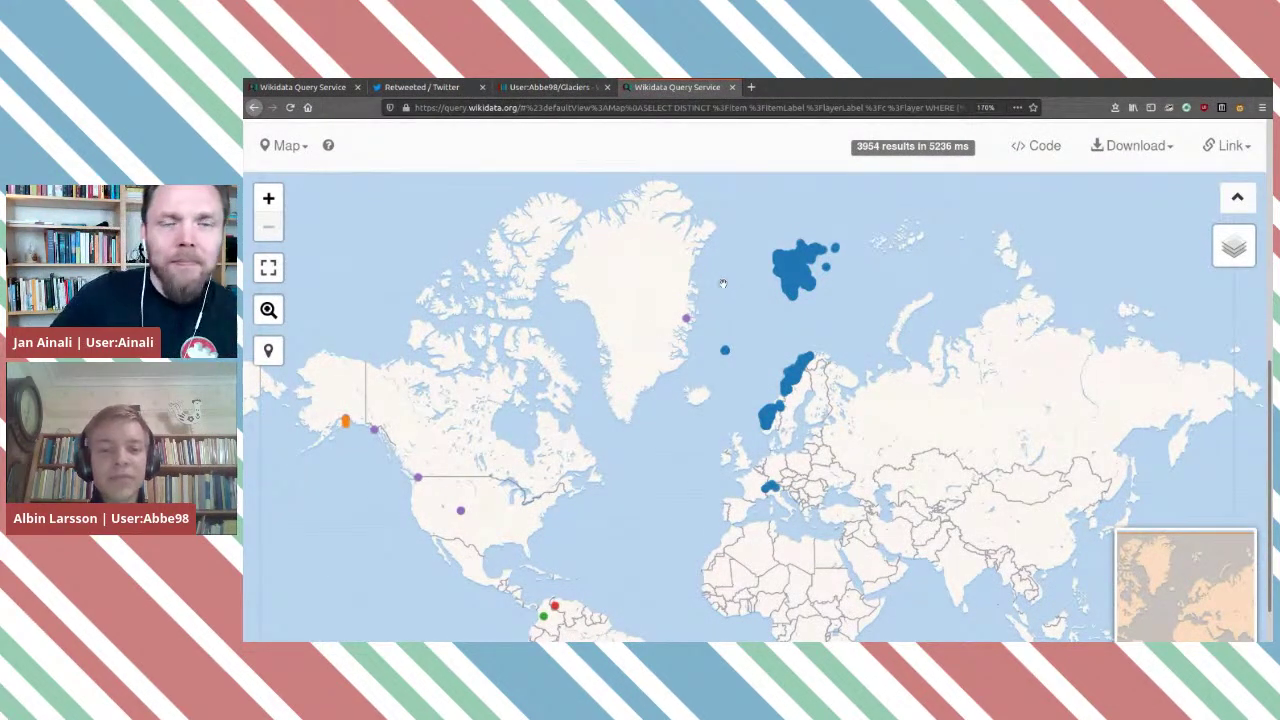
left_click_drag(642, 487, 597, 369)
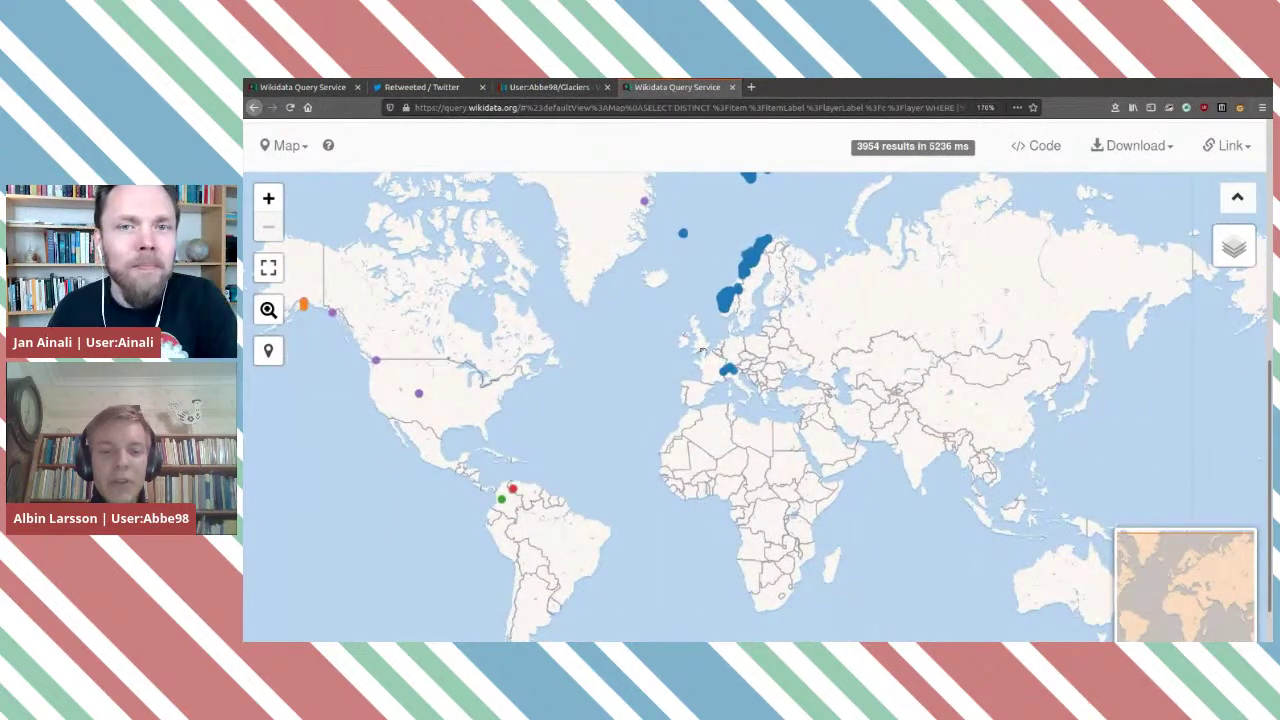
left_click_drag(637, 280, 637, 401)
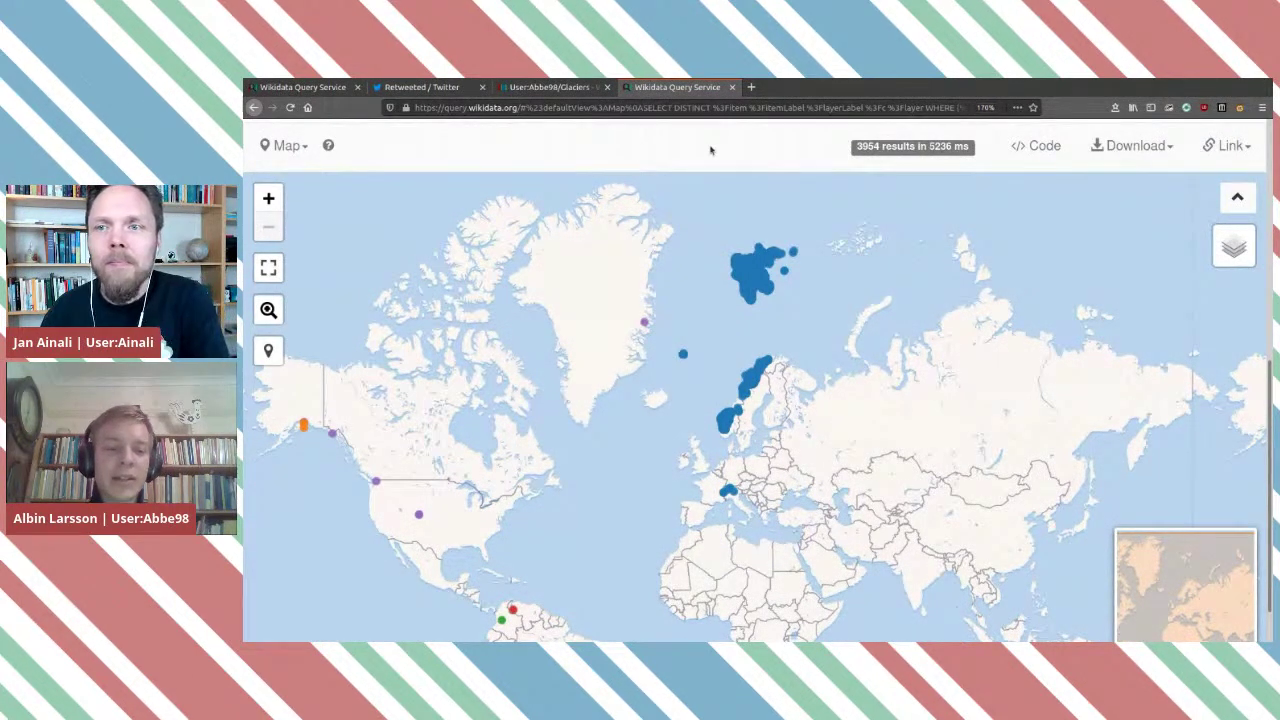
left_click_drag(735, 428, 697, 463)
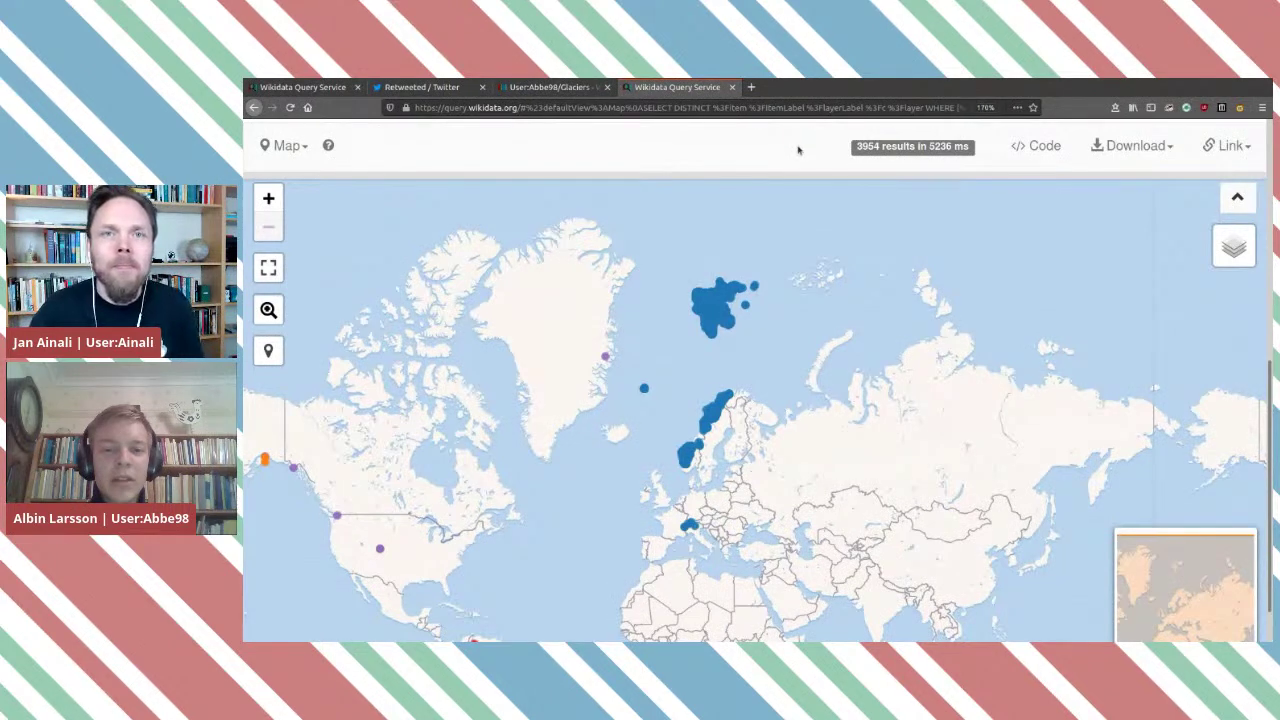
scroll(764, 170, "up", 5)
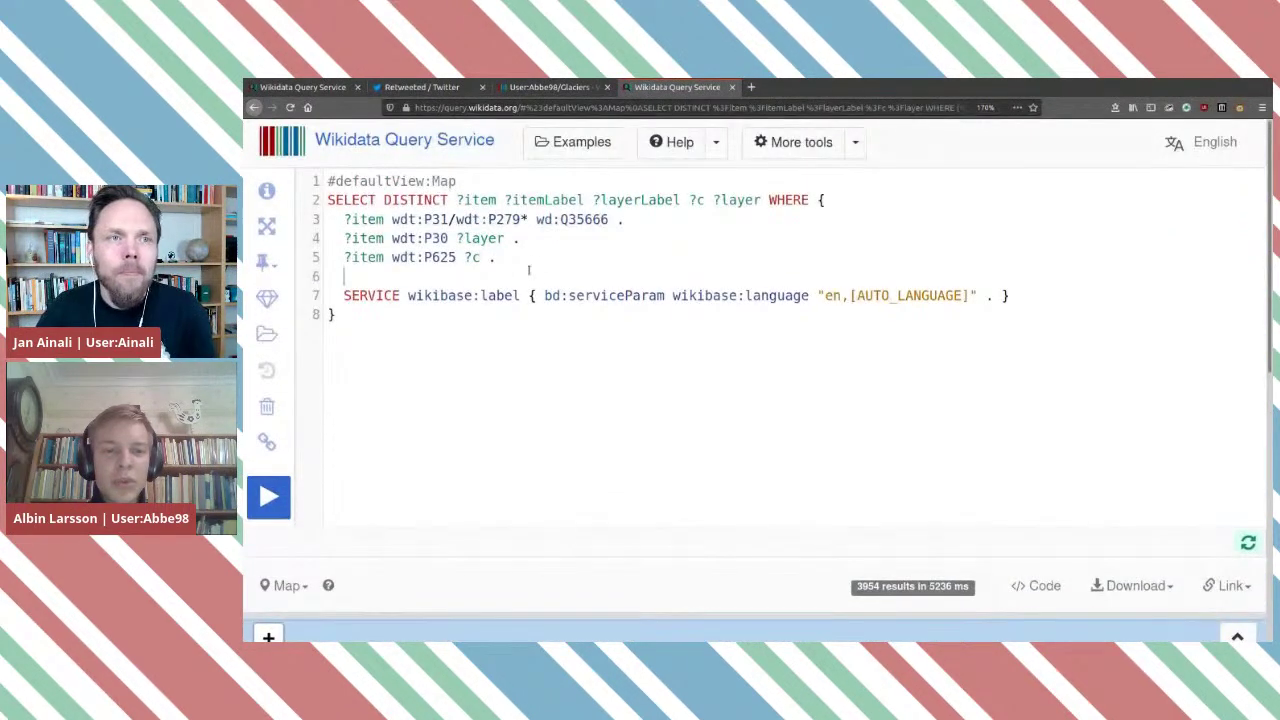
Switch to the open Twitter page and enlarge it to read the tweet about Austrian mountains coloured by height.
left_click(422, 87)
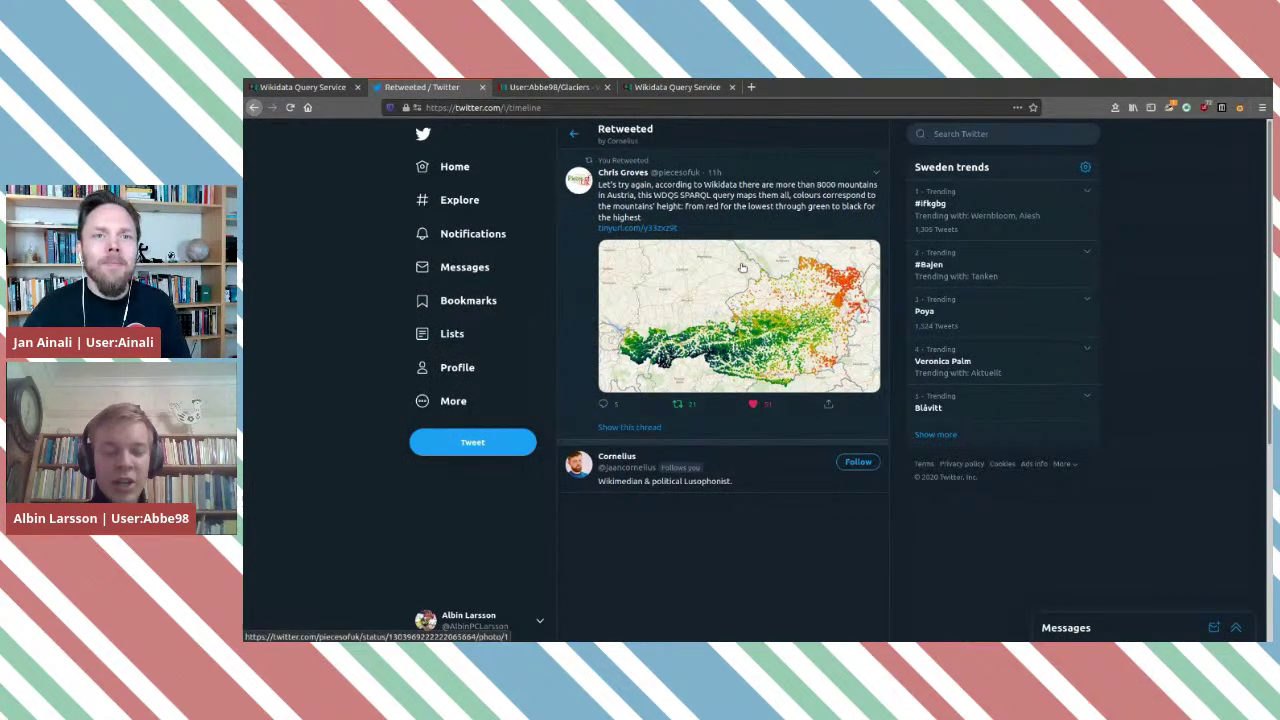
key("ctrl+plus")
key("ctrl+plus")
key("ctrl+plus")
key("ctrl+plus")
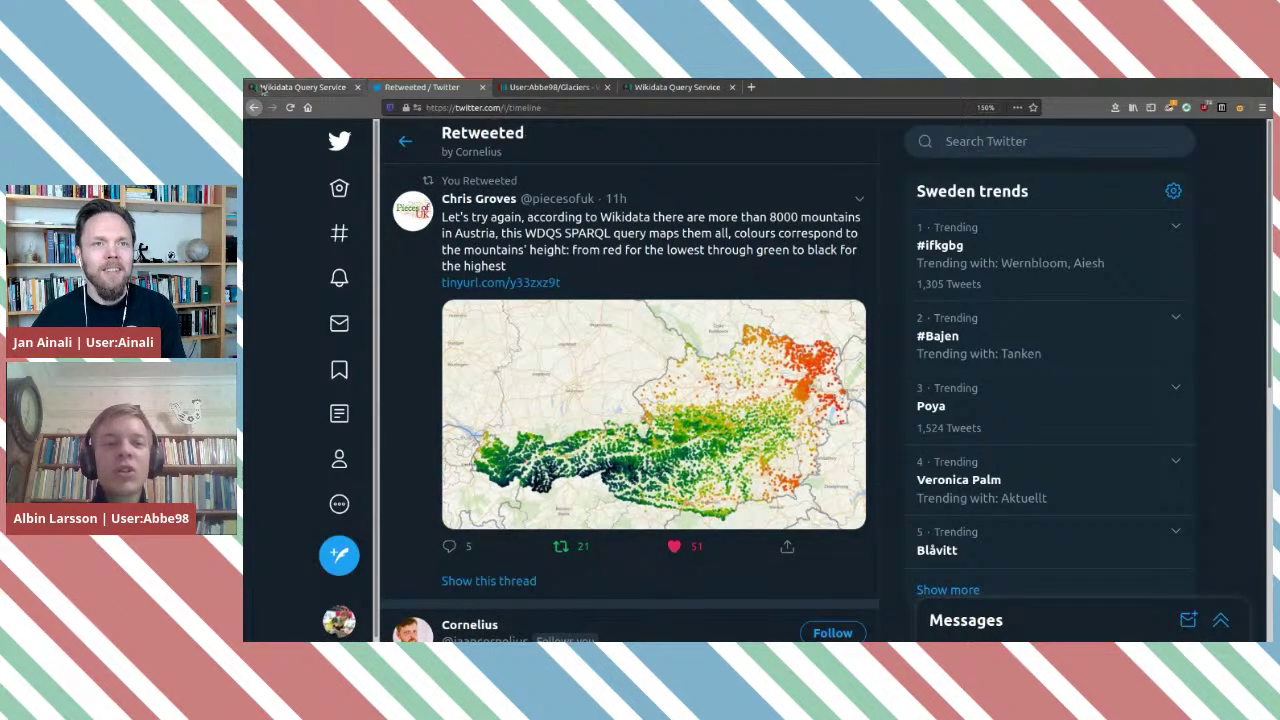
View the embedded Wikidata map of Austrian mountains coloured by height, together with the surrounding countries.
left_click(293, 88)
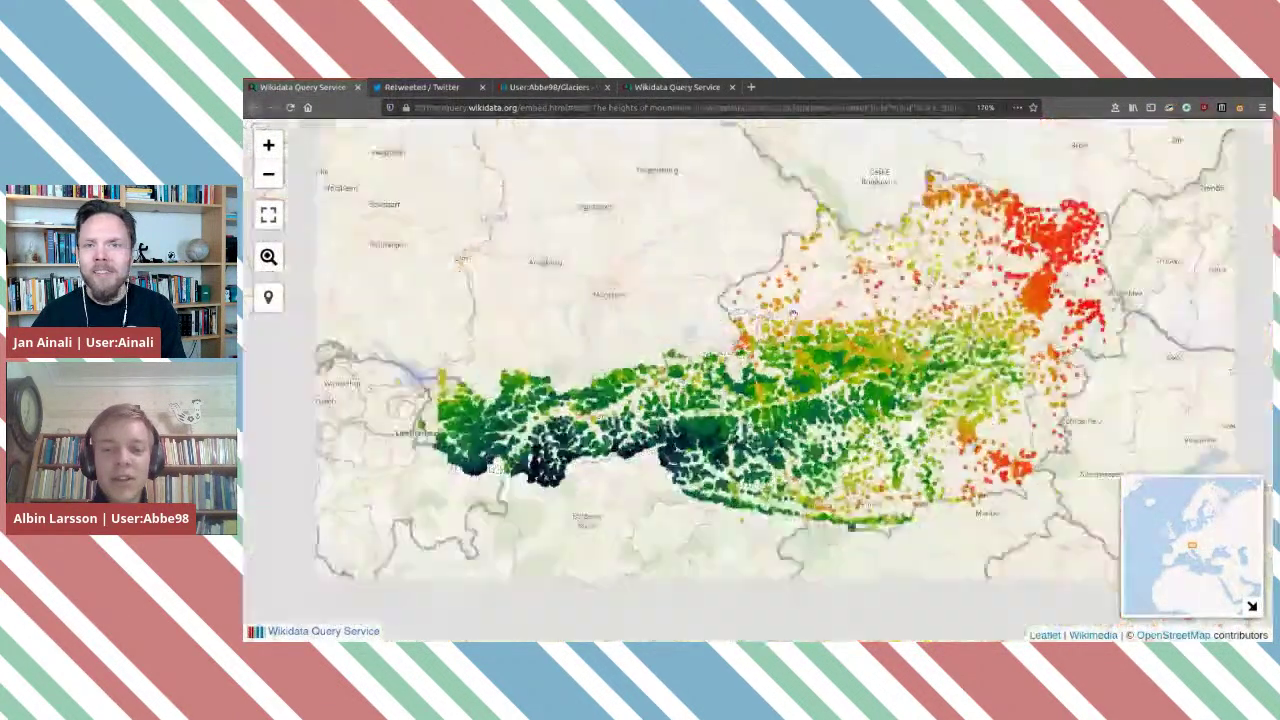
scroll(849, 329, "down", 2)
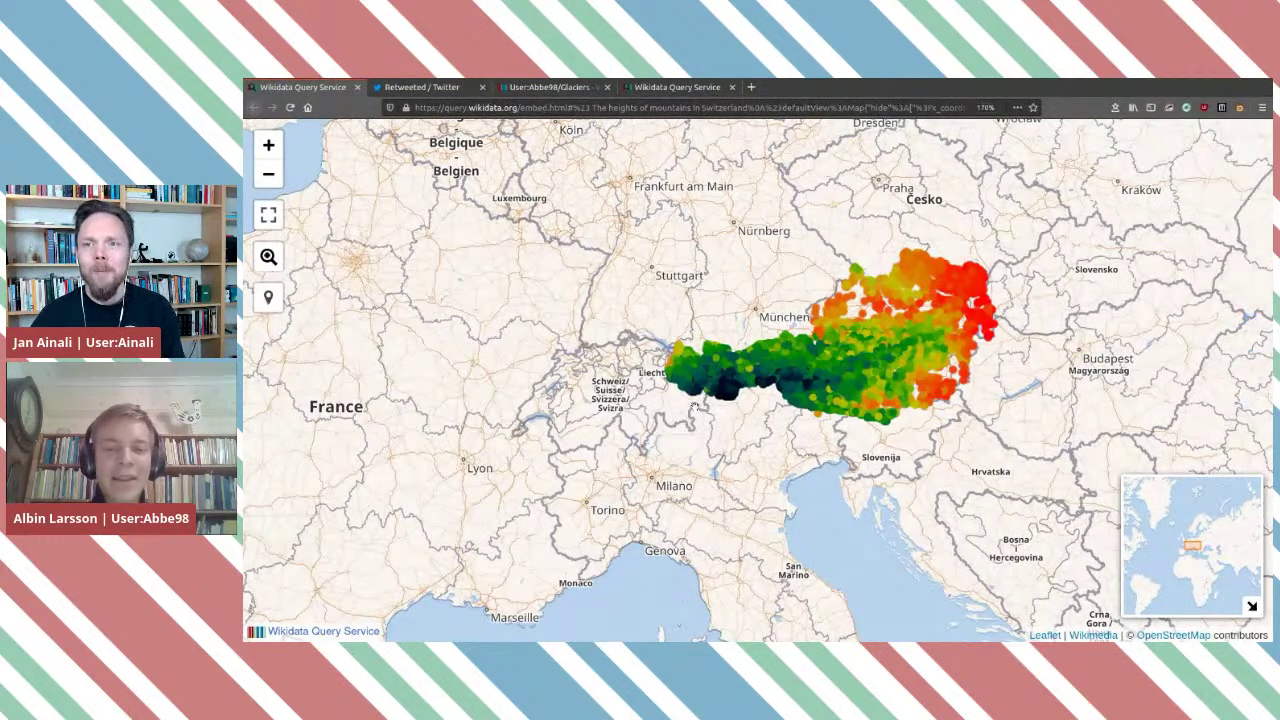
left_click_drag(693, 407, 681, 433)
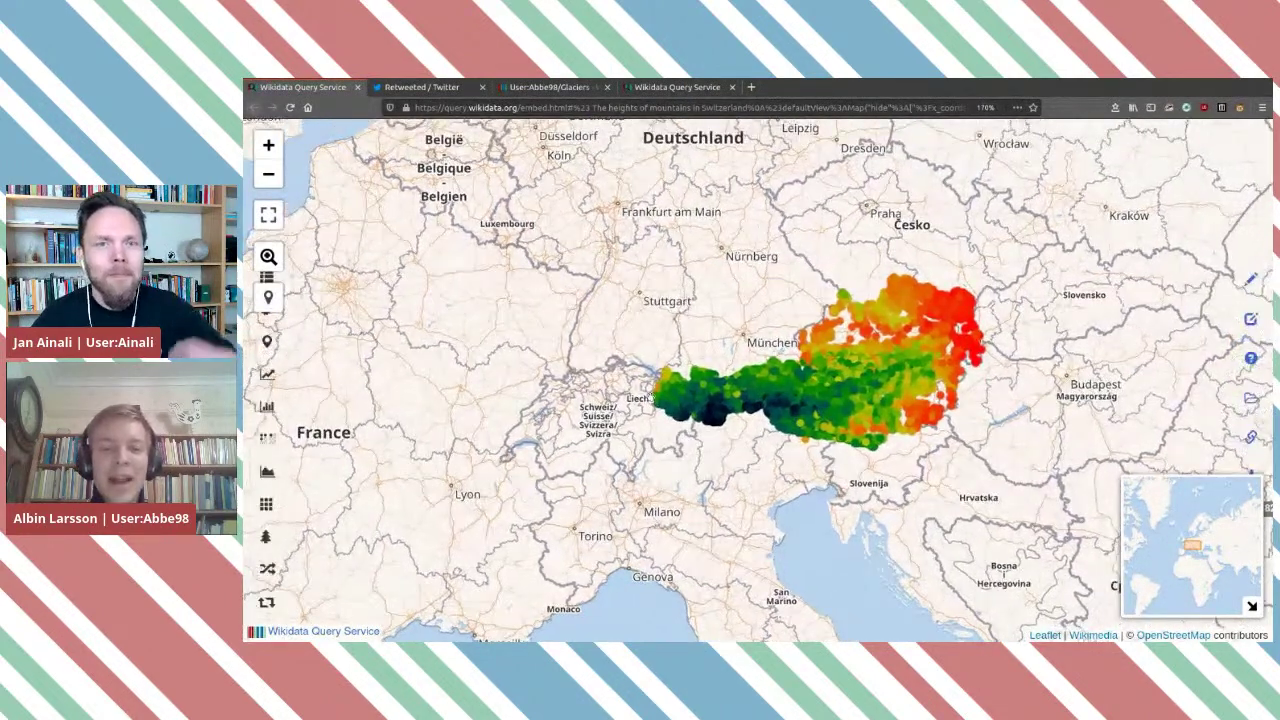
left_click_drag(677, 364, 547, 424)
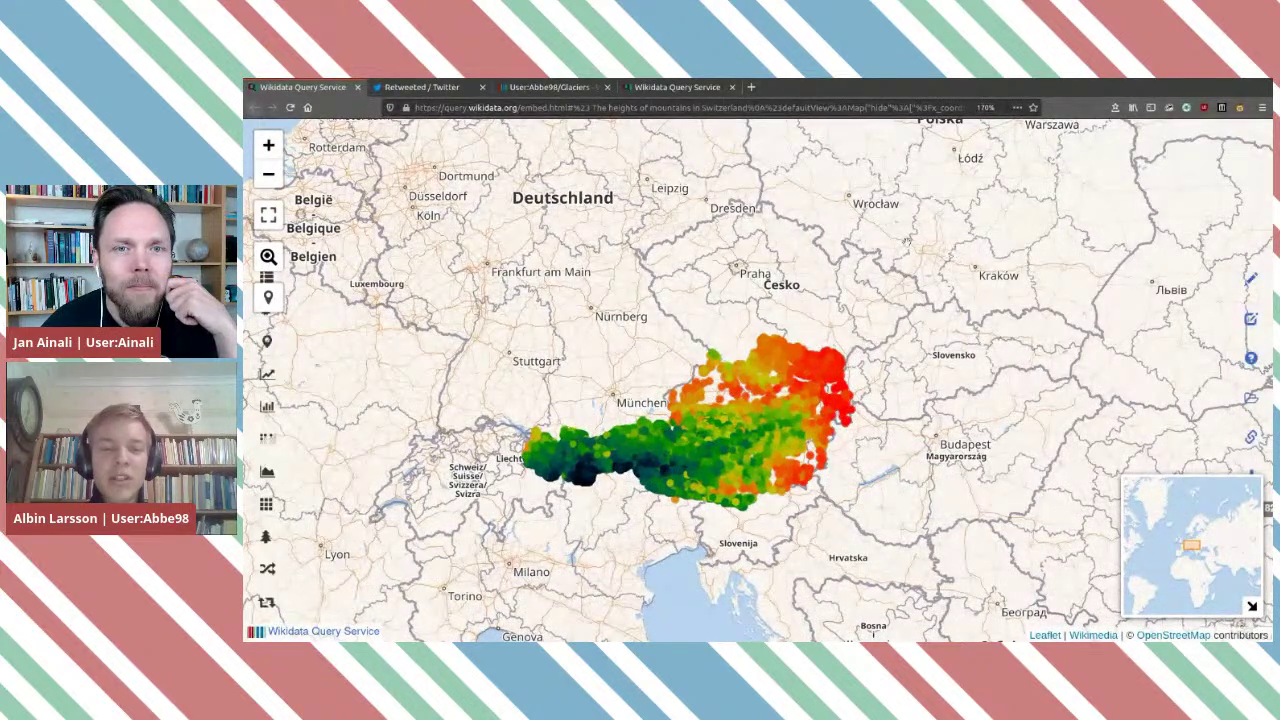
Open the mountain map's SPARQL query for editing and close the embedded map, Twitter and glaciers user page tabs.
mouse_move(1250, 295)
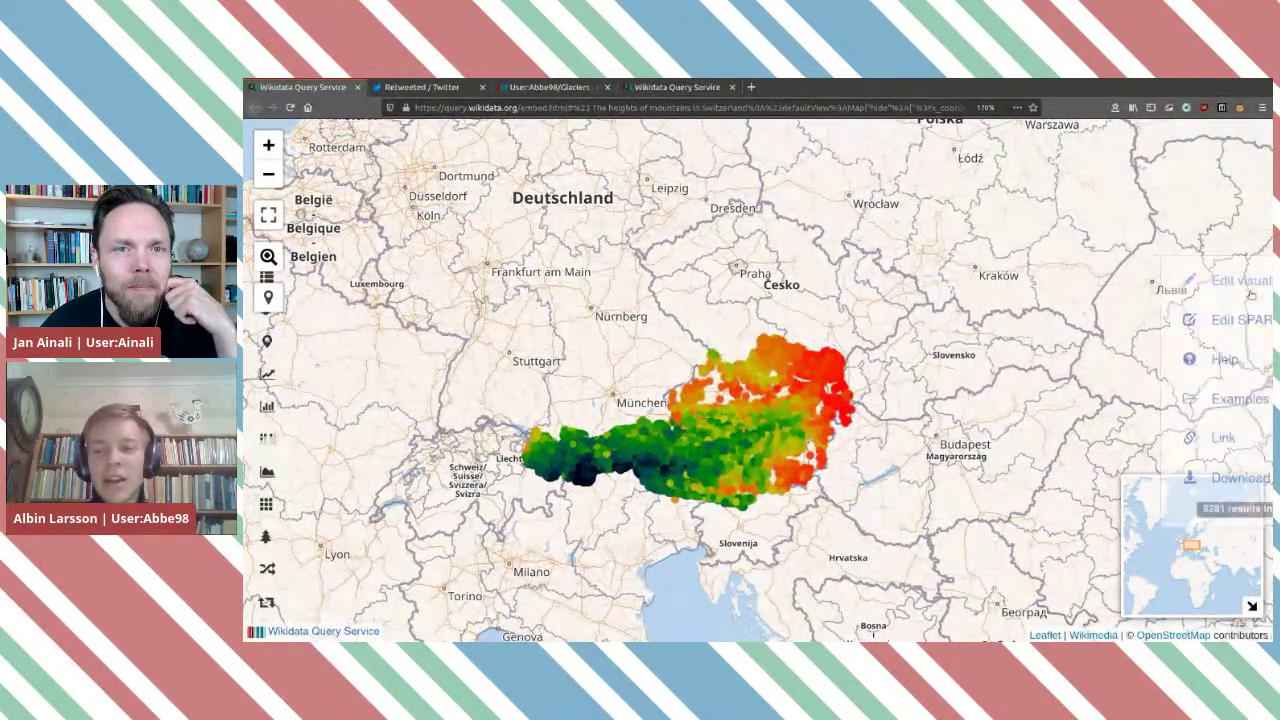
left_click(1216, 320)
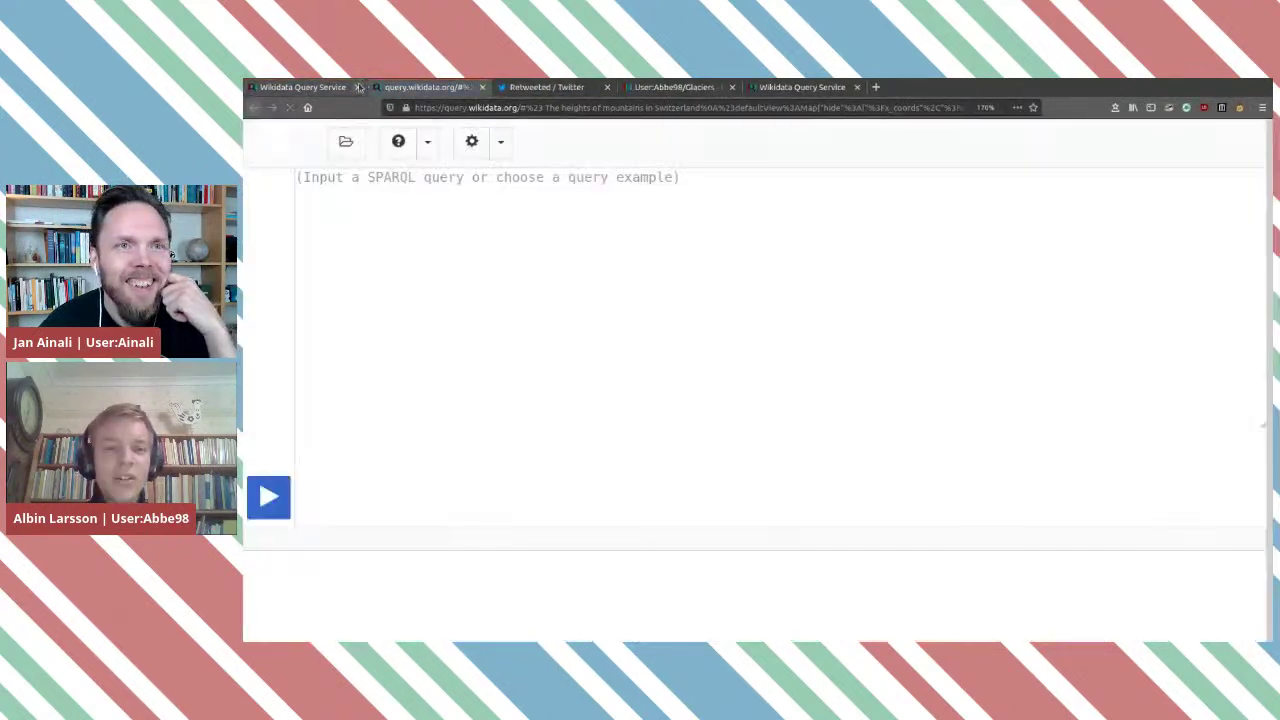
left_click(358, 88)
left_click(482, 90)
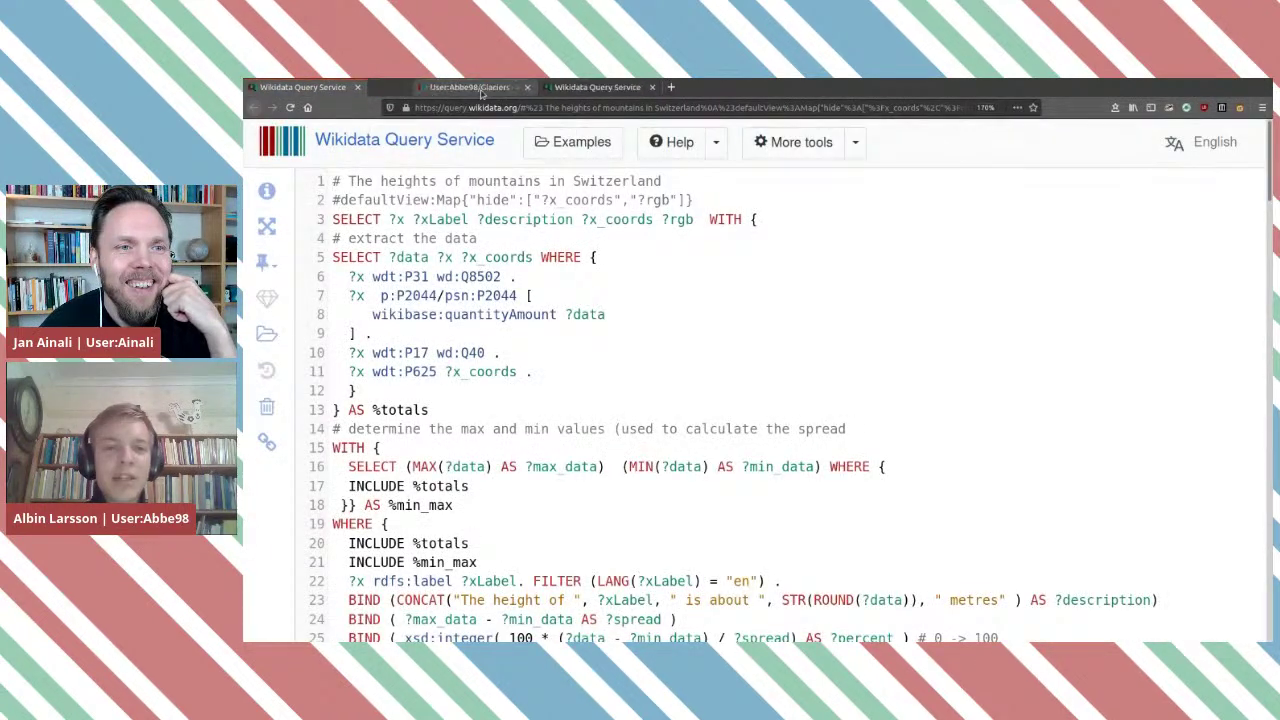
left_click(482, 90)
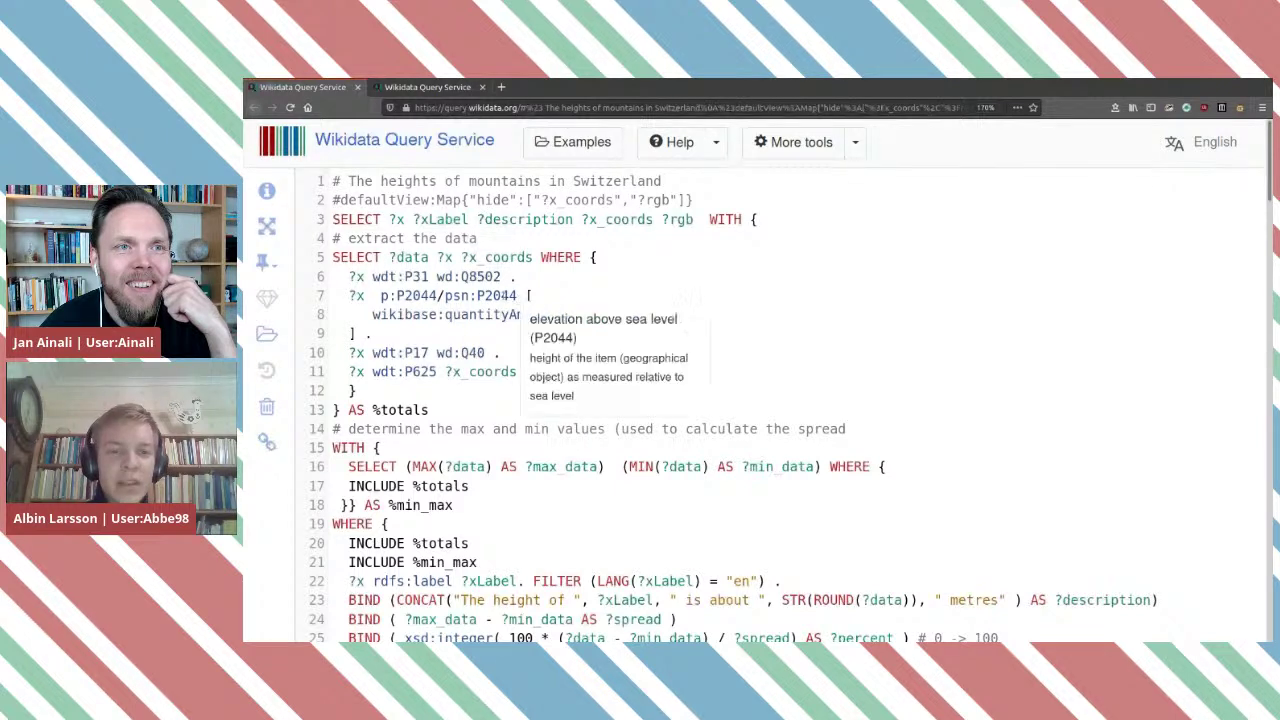
Examine the query's data extraction block, including its elevation property P2044 and the country triple.
left_click(563, 286)
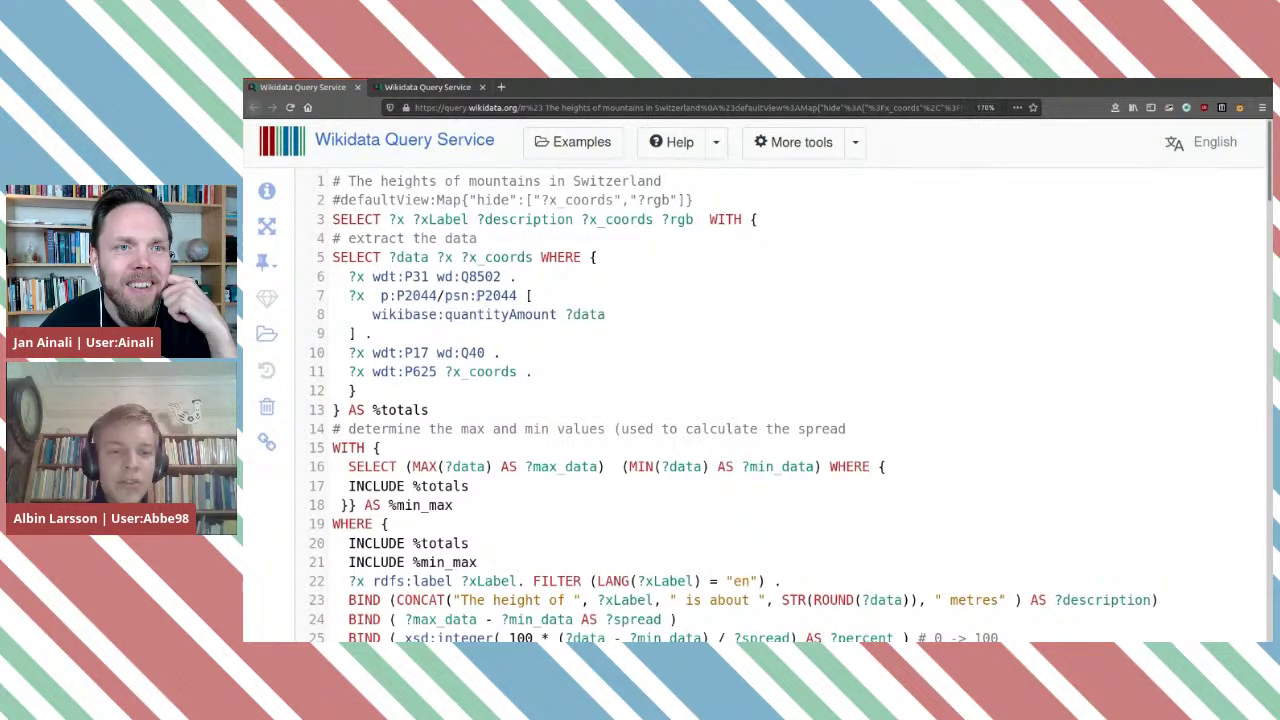
mouse_move(478, 280)
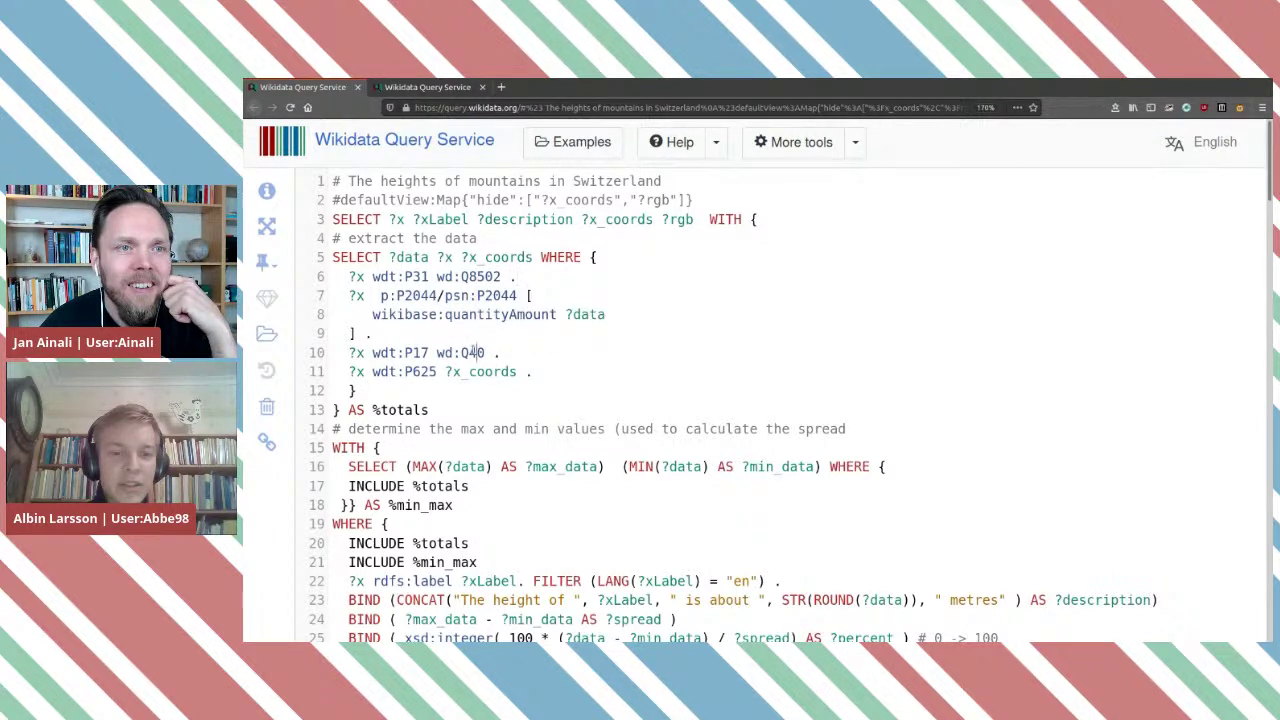
mouse_move(478, 352)
scroll(720, 300, "down", 2)
scroll(720, 300, "up", 2)
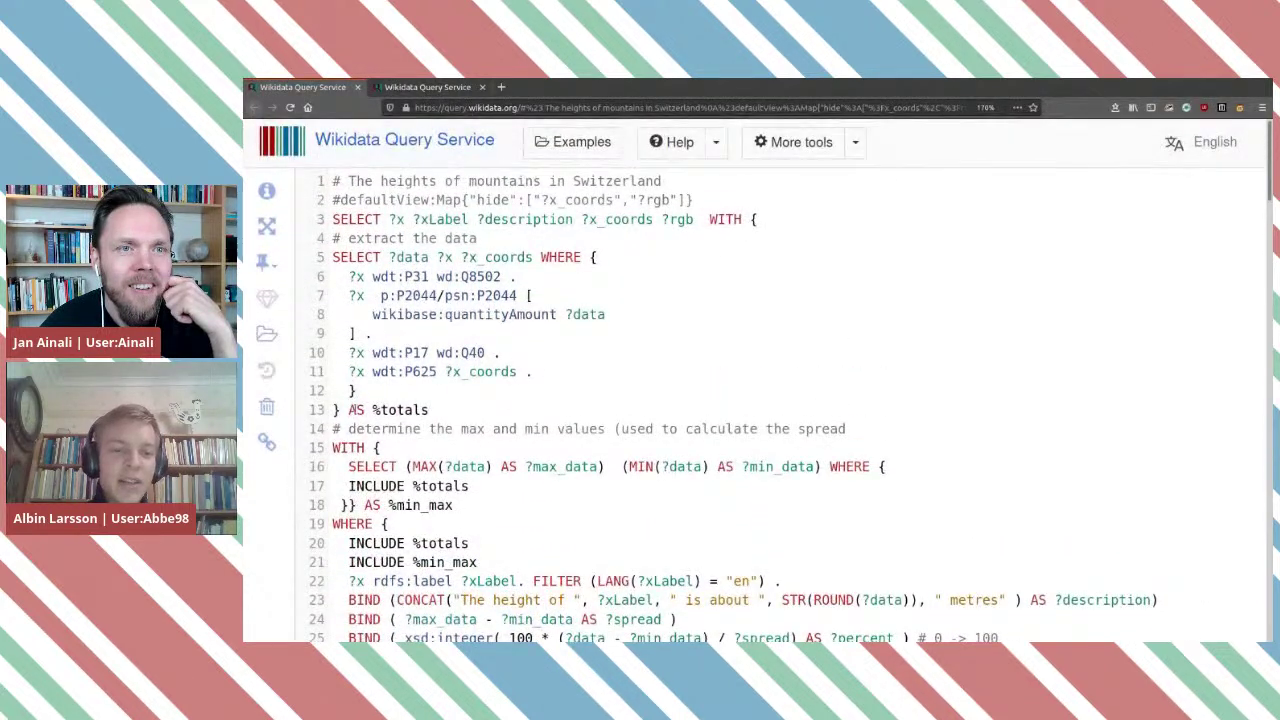
left_click_drag(355, 408, 325, 255)
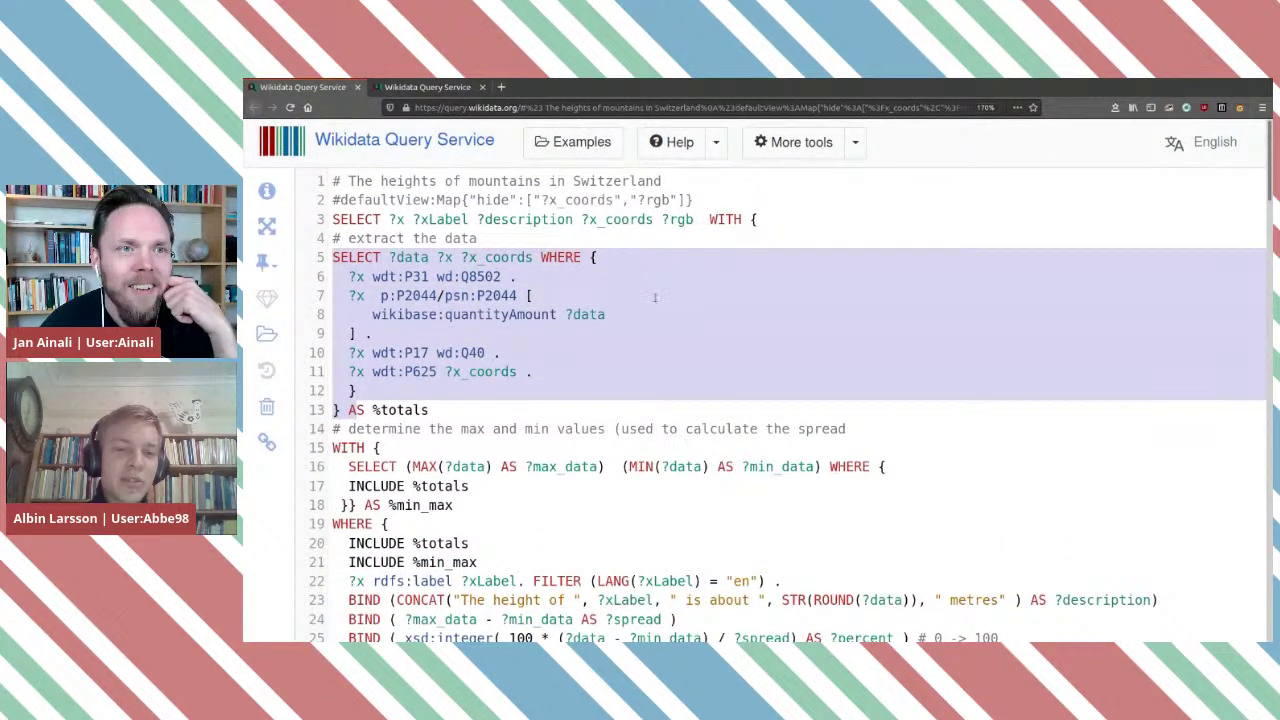
left_click(655, 297)
Read through the query's colour calculation, covering the hue settings, the Stack Overflow-based conversion algorithm and the hexadecimal RGB conversion.
scroll(655, 297, "down", 5)
scroll(655, 297, "up", 4)
scroll(655, 297, "down", 20)
scroll(655, 297, "up", 5)
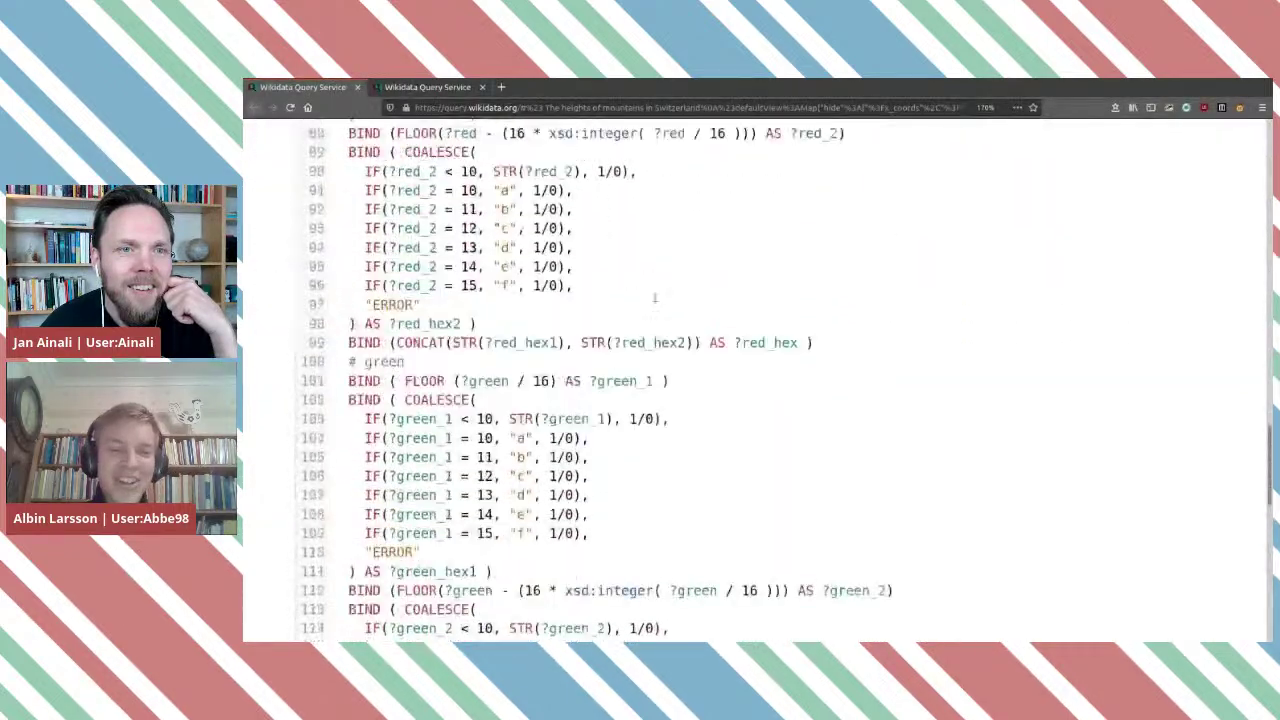
scroll(655, 297, "up", 18)
scroll(655, 297, "down", 3)
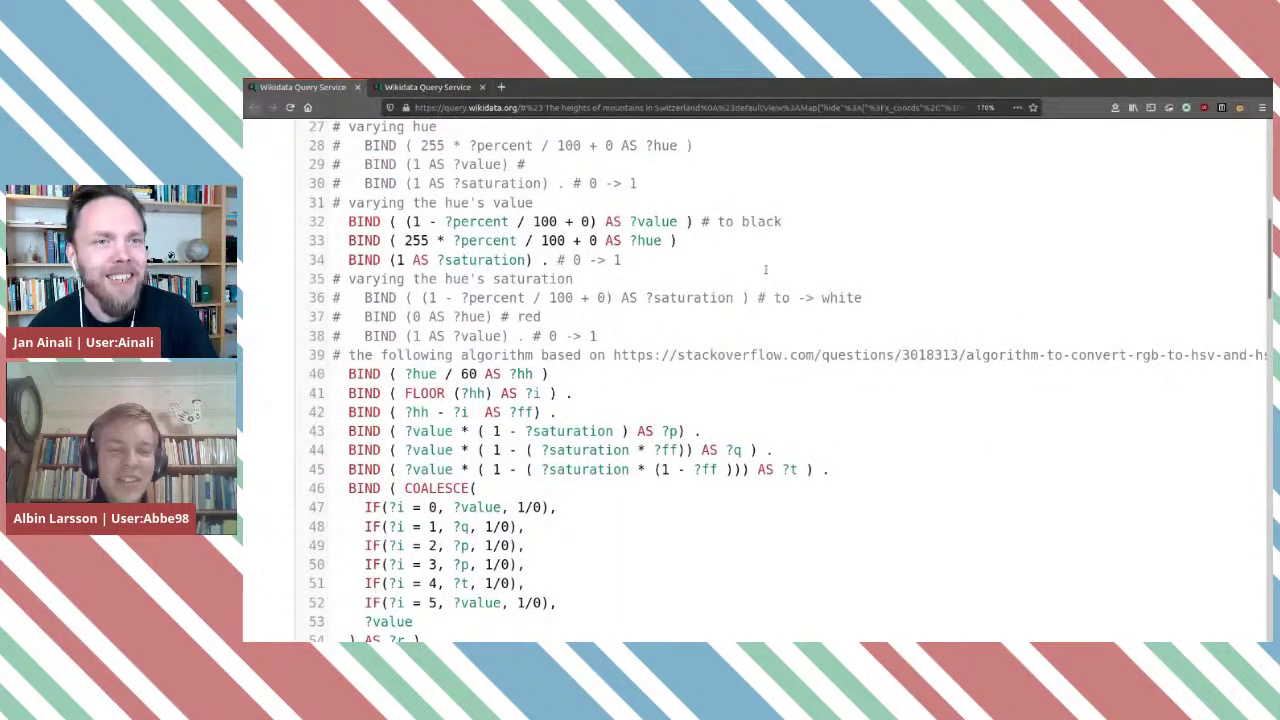
scroll(765, 269, "down", 1)
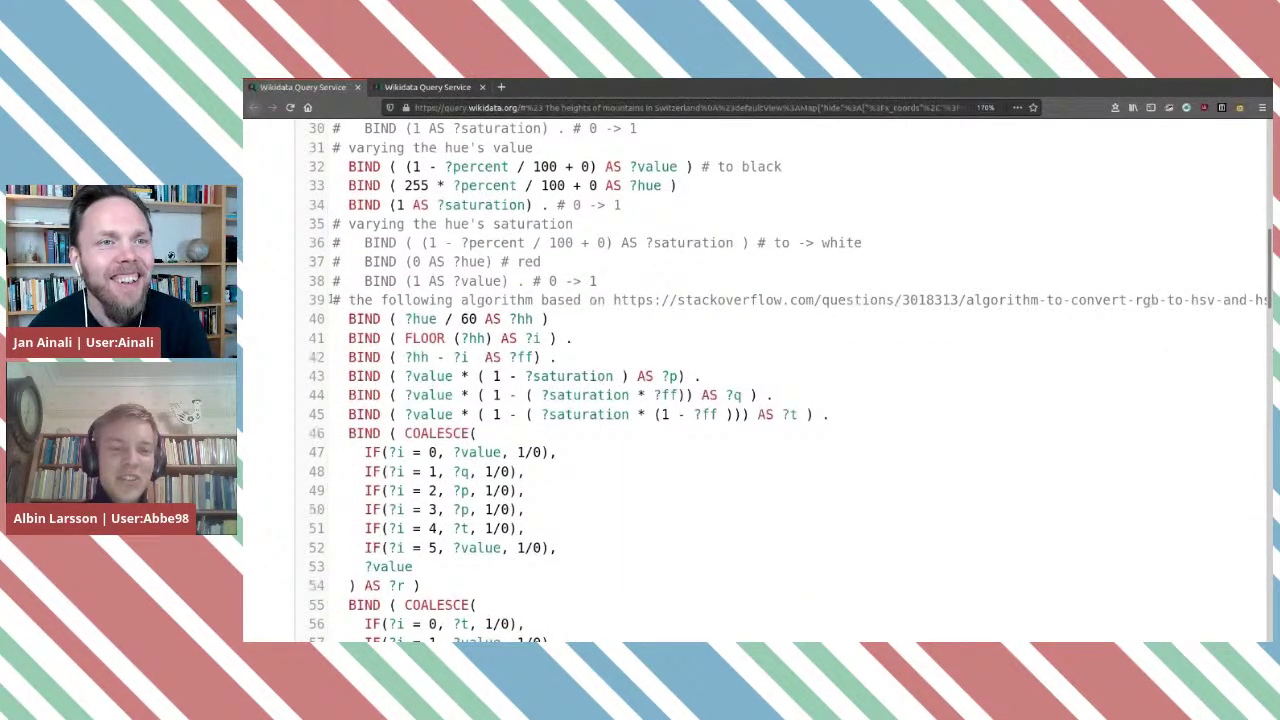
left_click_drag(421, 302, 334, 302)
left_click(1012, 352)
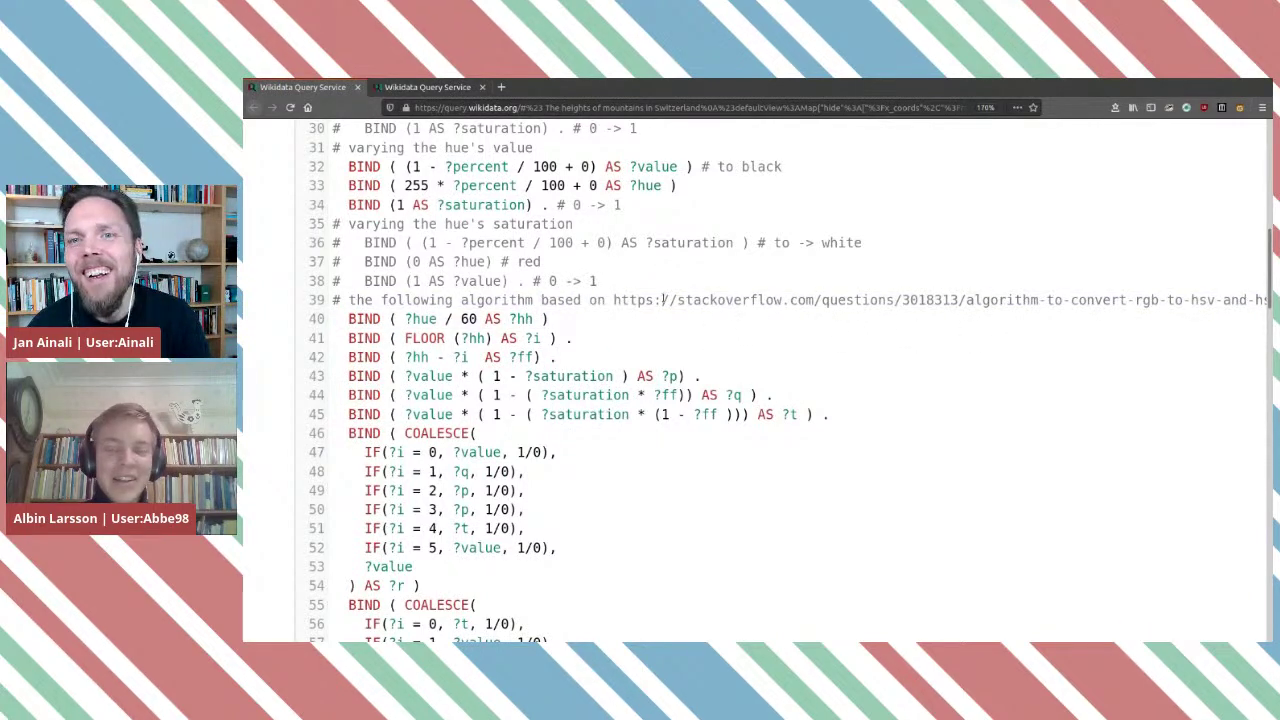
scroll(663, 310, "down", 7)
scroll(660, 300, "up", 8)
scroll(657, 265, "up", 10)
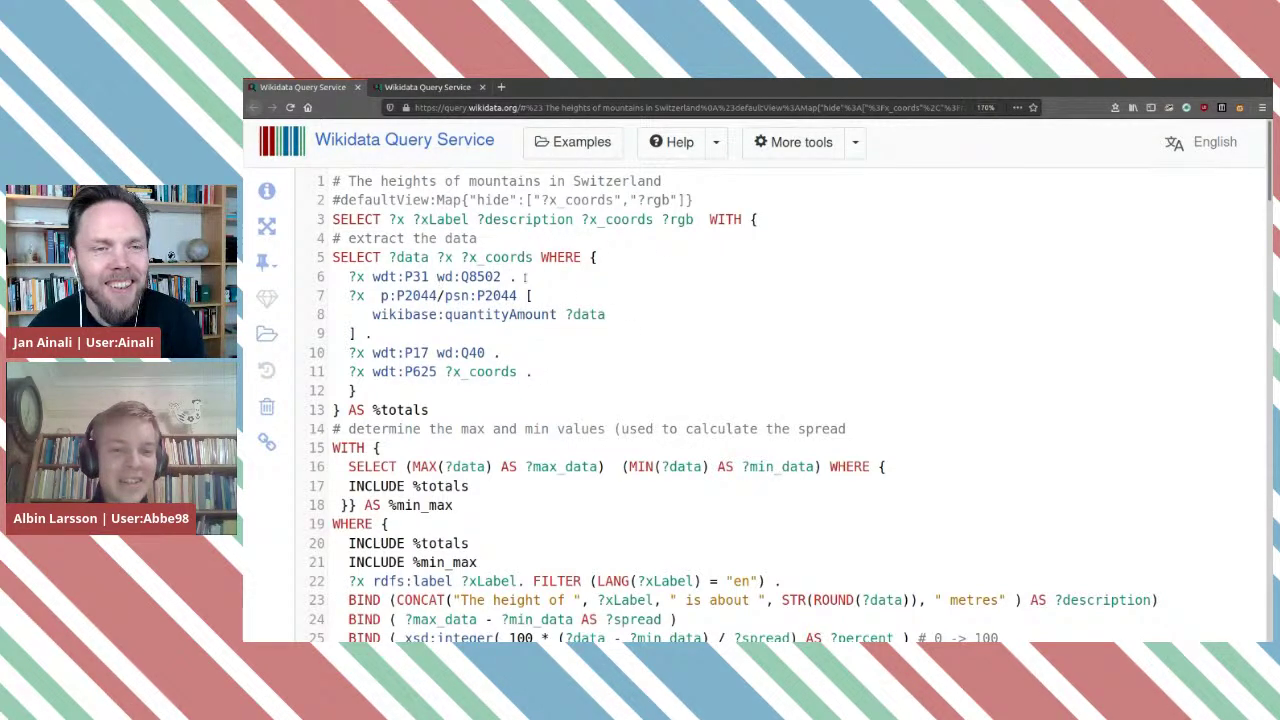
Change the country in the P17 triple to wd:Q20 and run the mountain heights query.
mouse_move(470, 353)
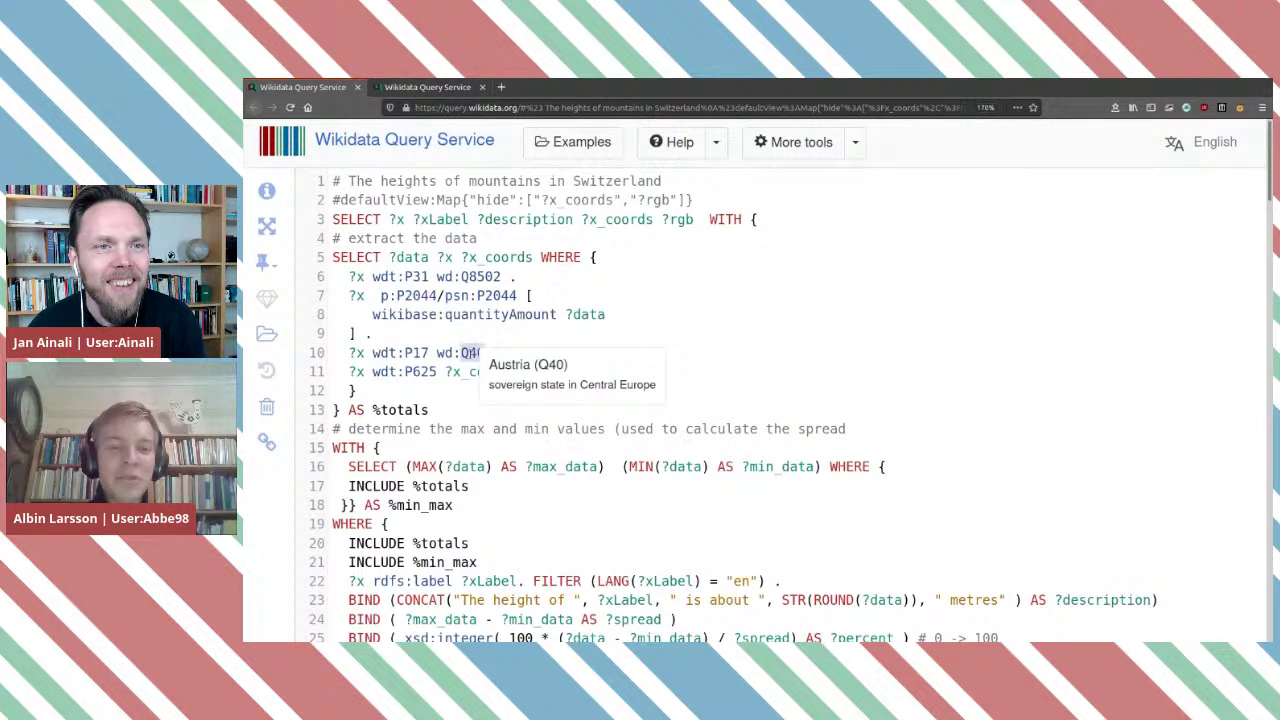
key("BackSpace")
key("BackSpace")
type("20 .")
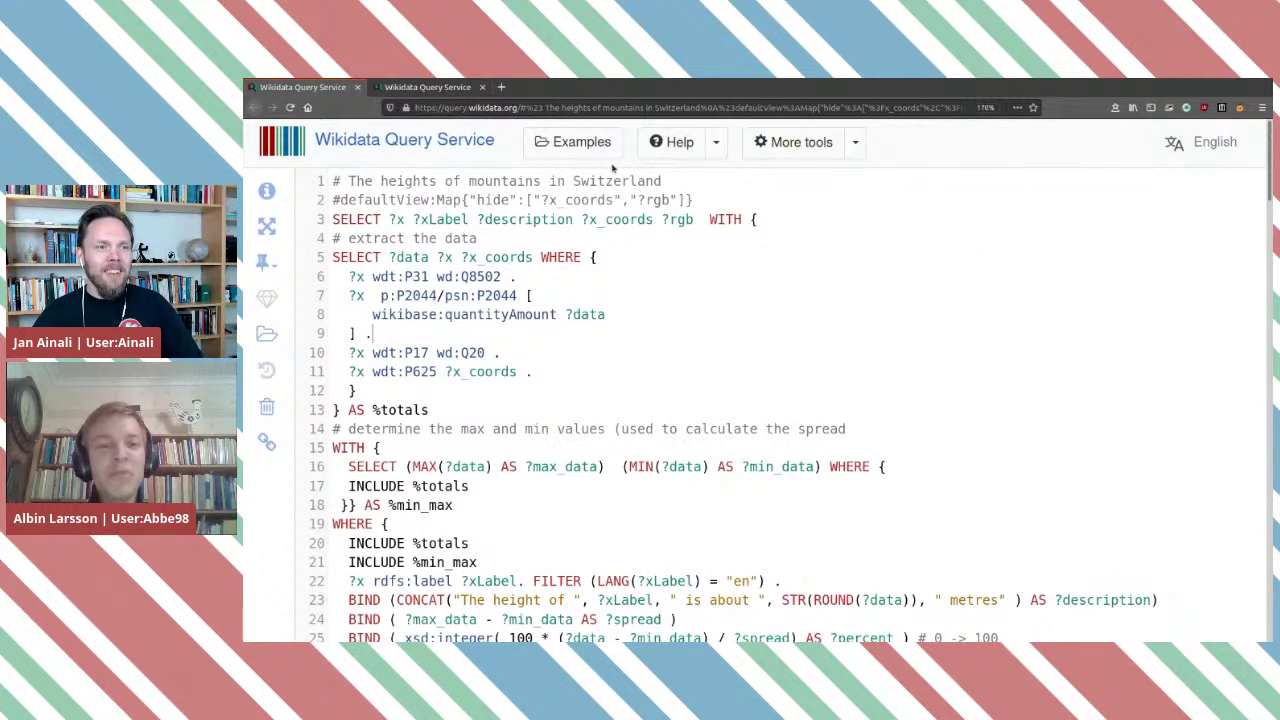
scroll(295, 484, "down", 15)
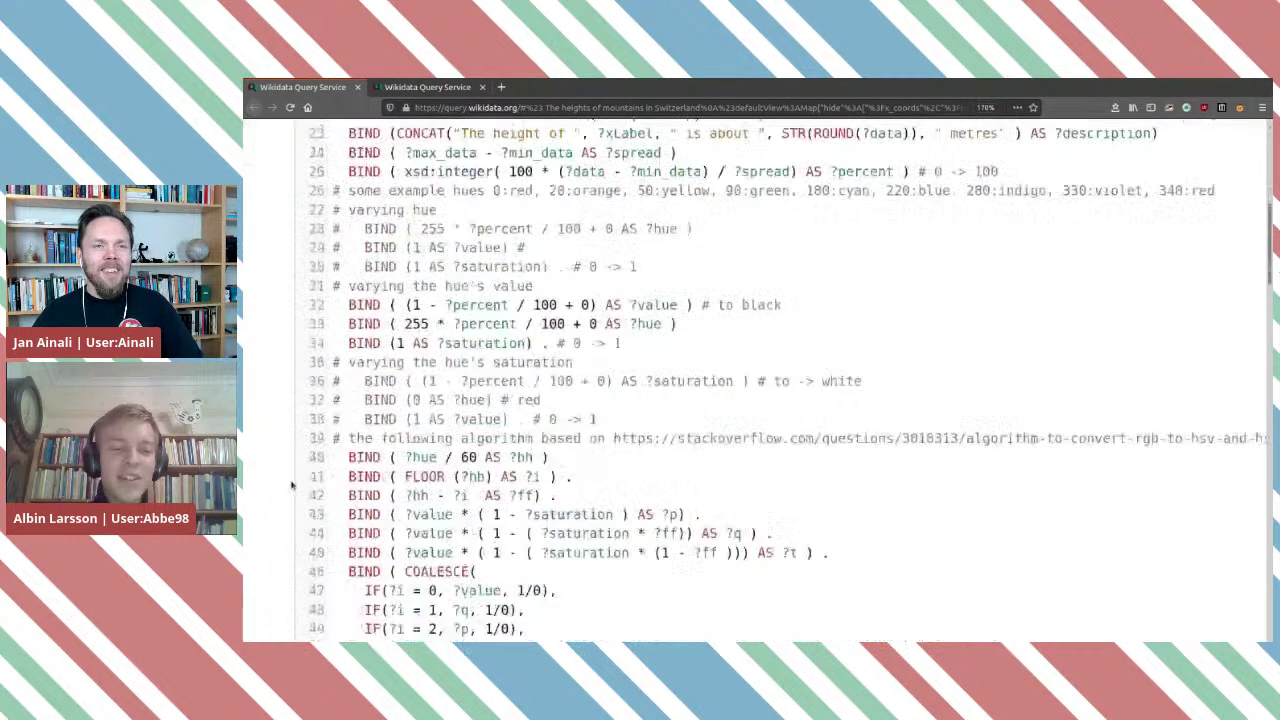
scroll(295, 484, "down", 10)
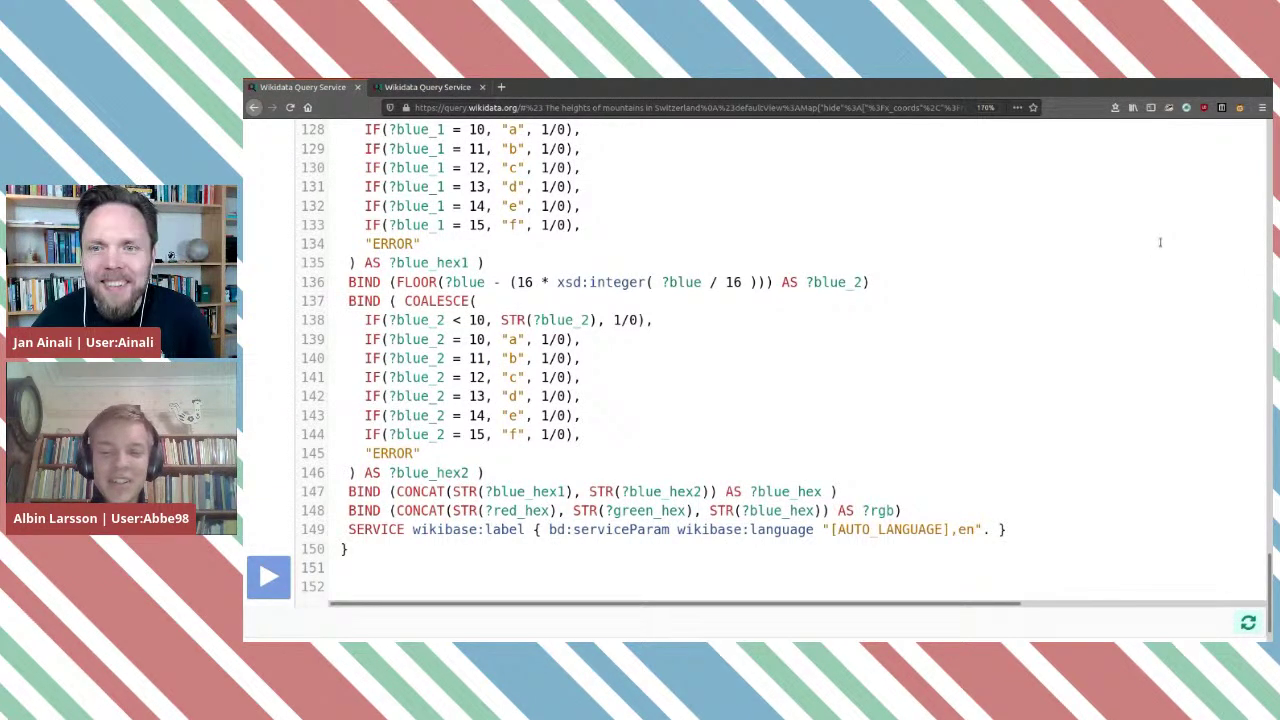
key("ctrl+Return")
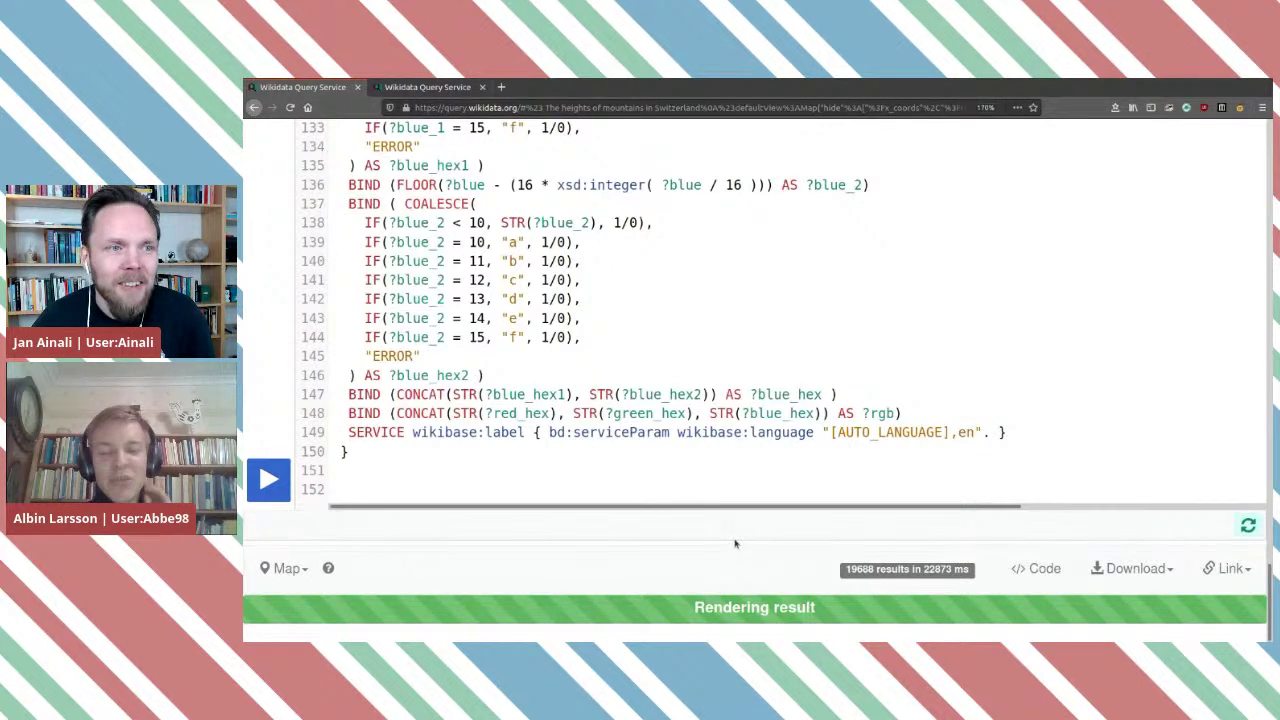
Examine the height-coloured mountain map of Norway, from the overall coastline and northern islands to individual points in the south.
scroll(760, 450, "down", 3)
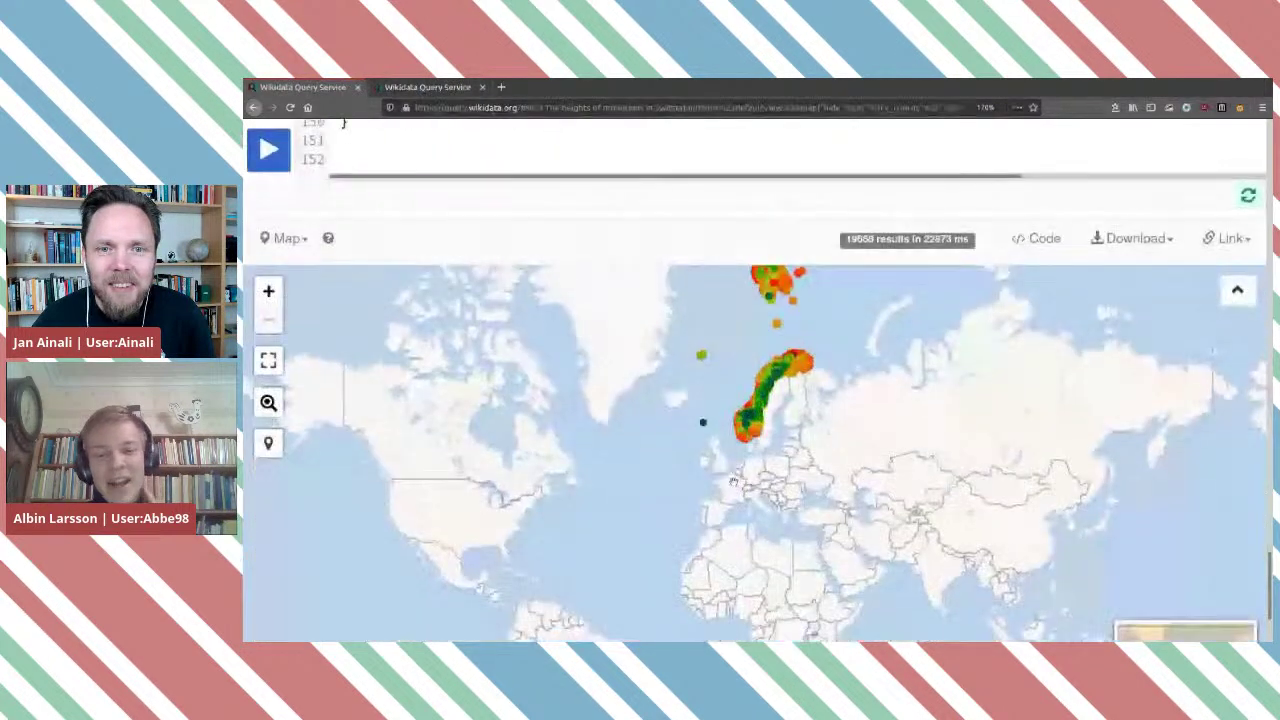
scroll(787, 398, "up", 3)
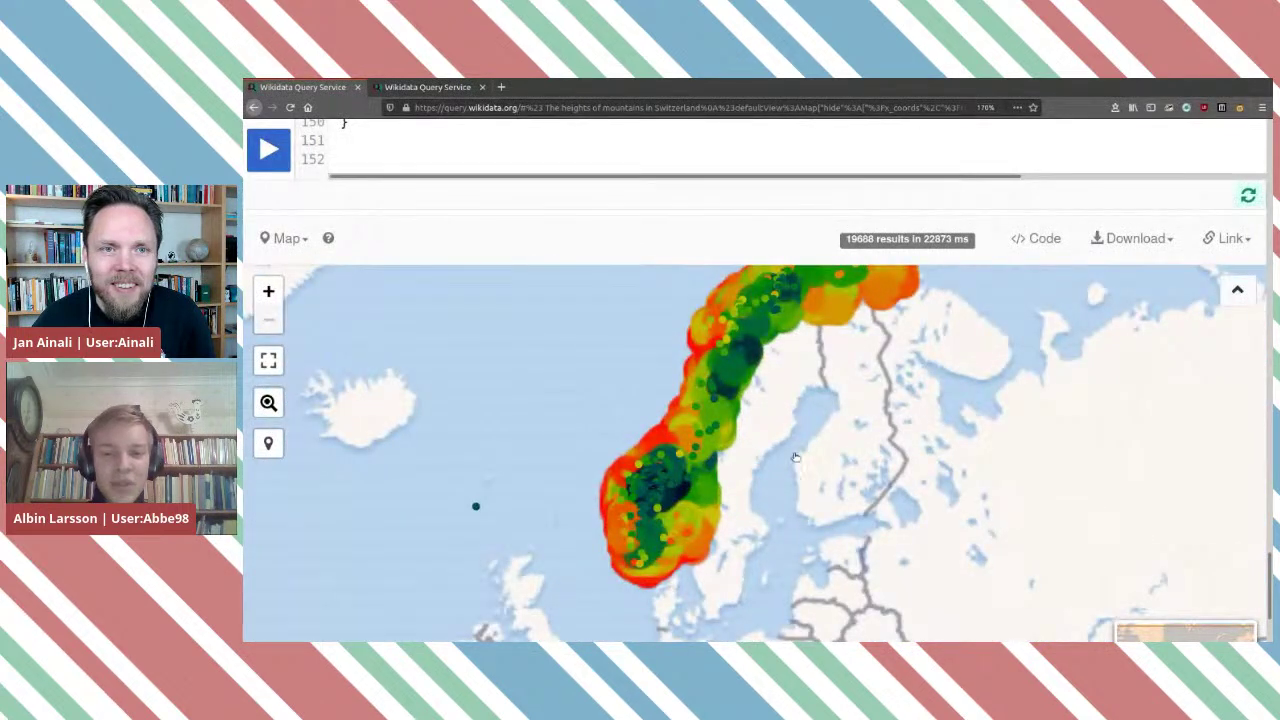
left_click_drag(800, 426, 804, 475)
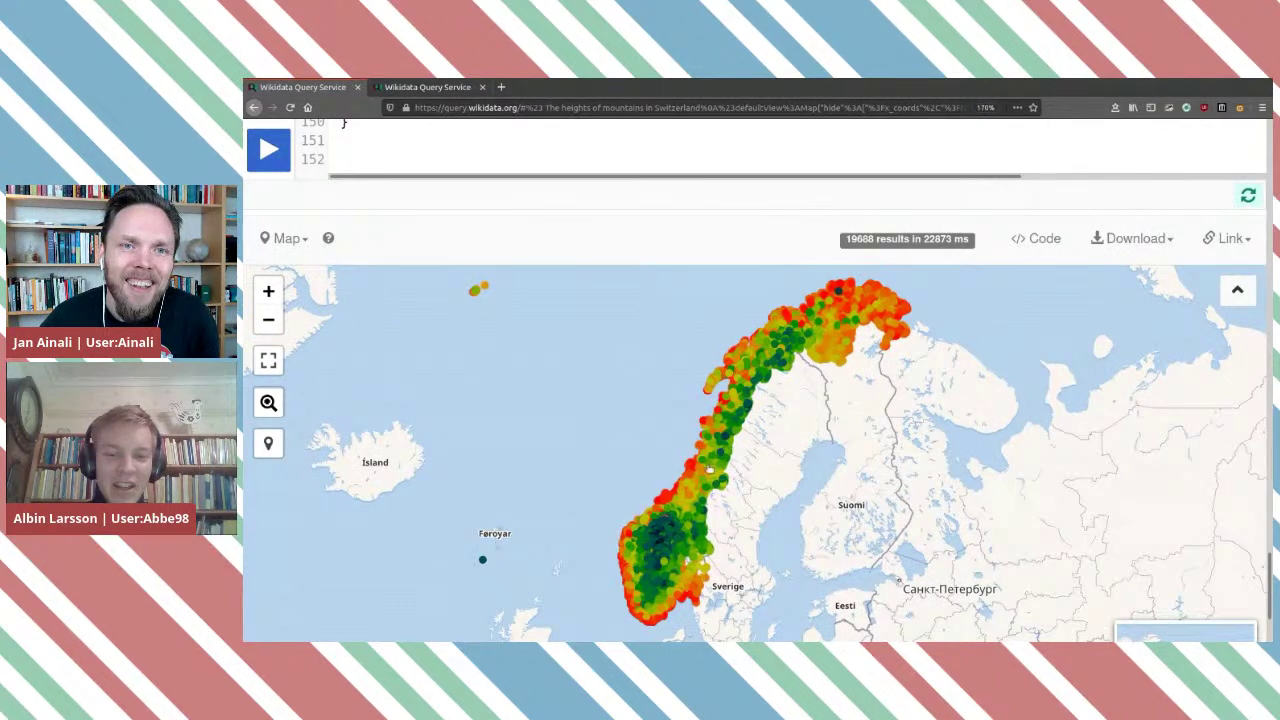
scroll(692, 558, "up", 2)
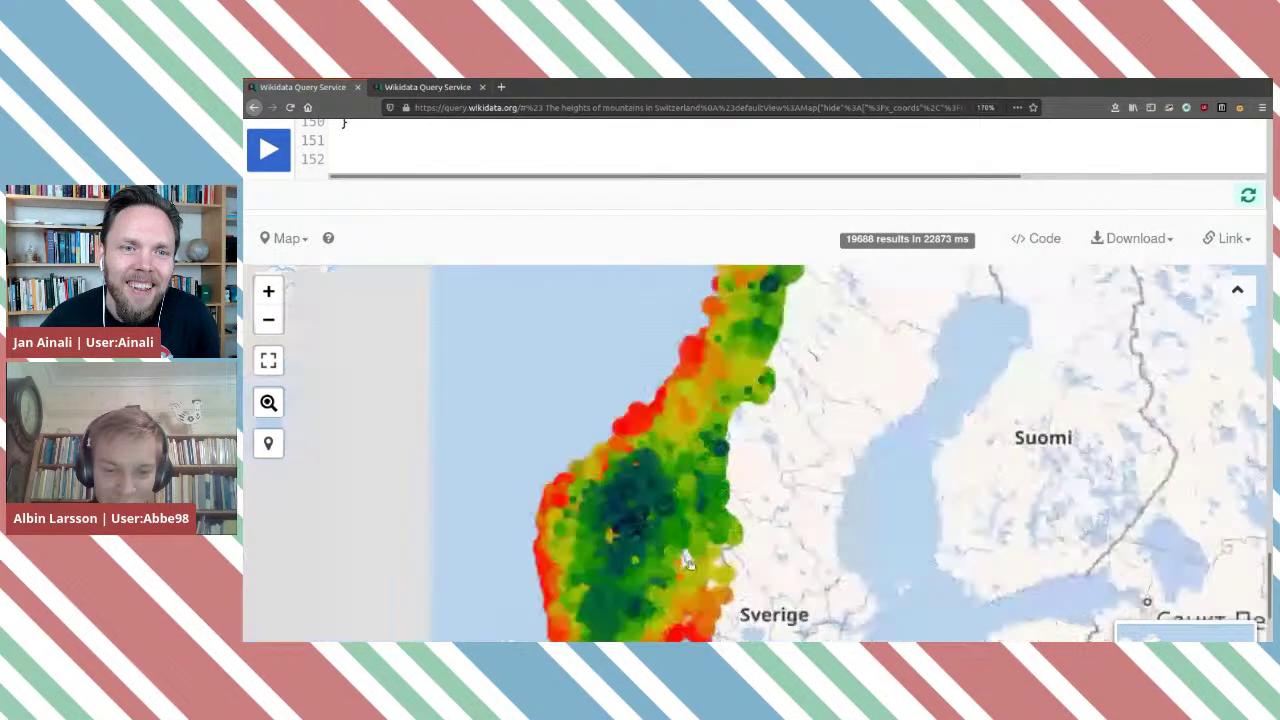
scroll(688, 565, "up", 1)
scroll(814, 520, "up", 2)
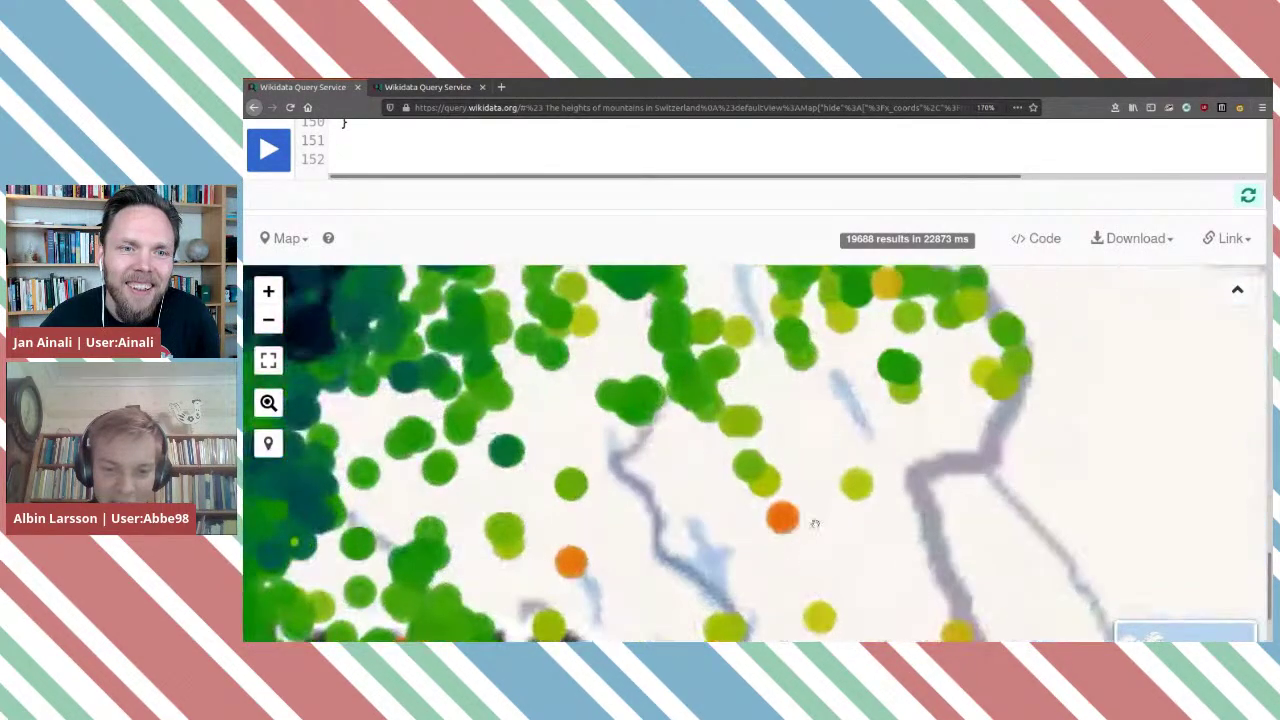
scroll(819, 498, "down", 2)
scroll(748, 580, "down", 2)
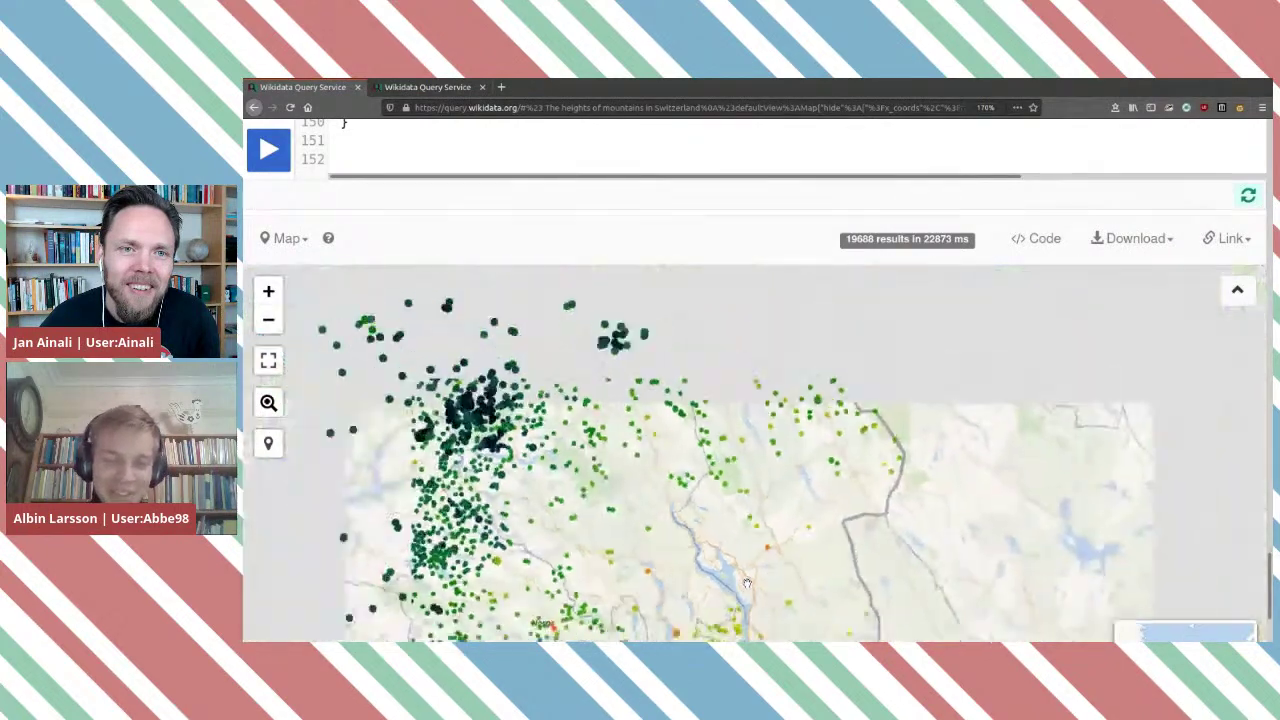
scroll(748, 580, "down", 3)
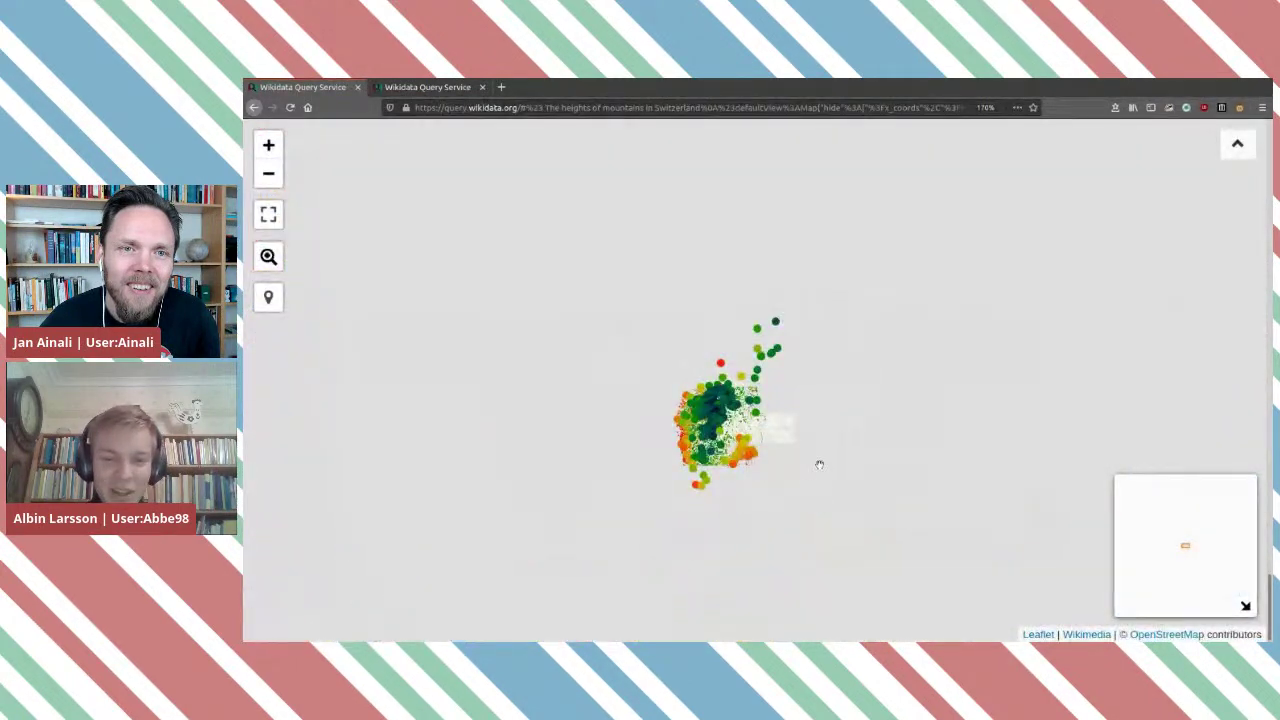
scroll(797, 417, "up", 1)
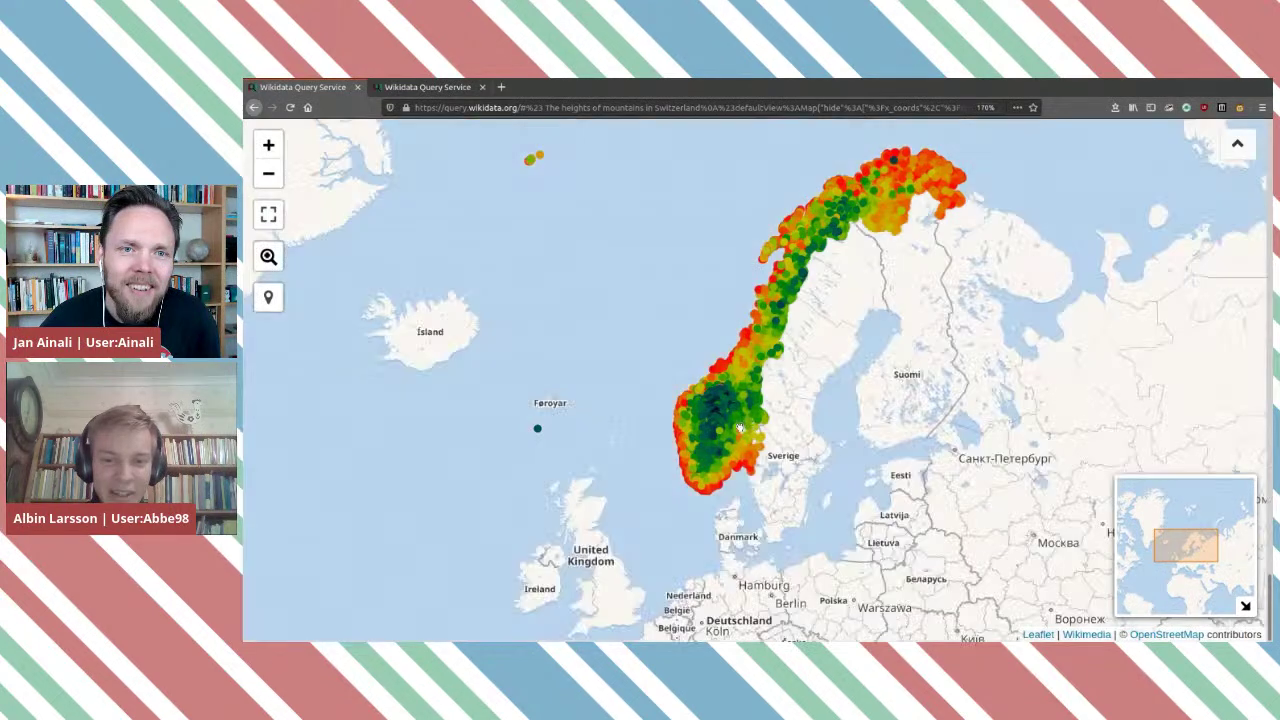
scroll(861, 493, "down", 1)
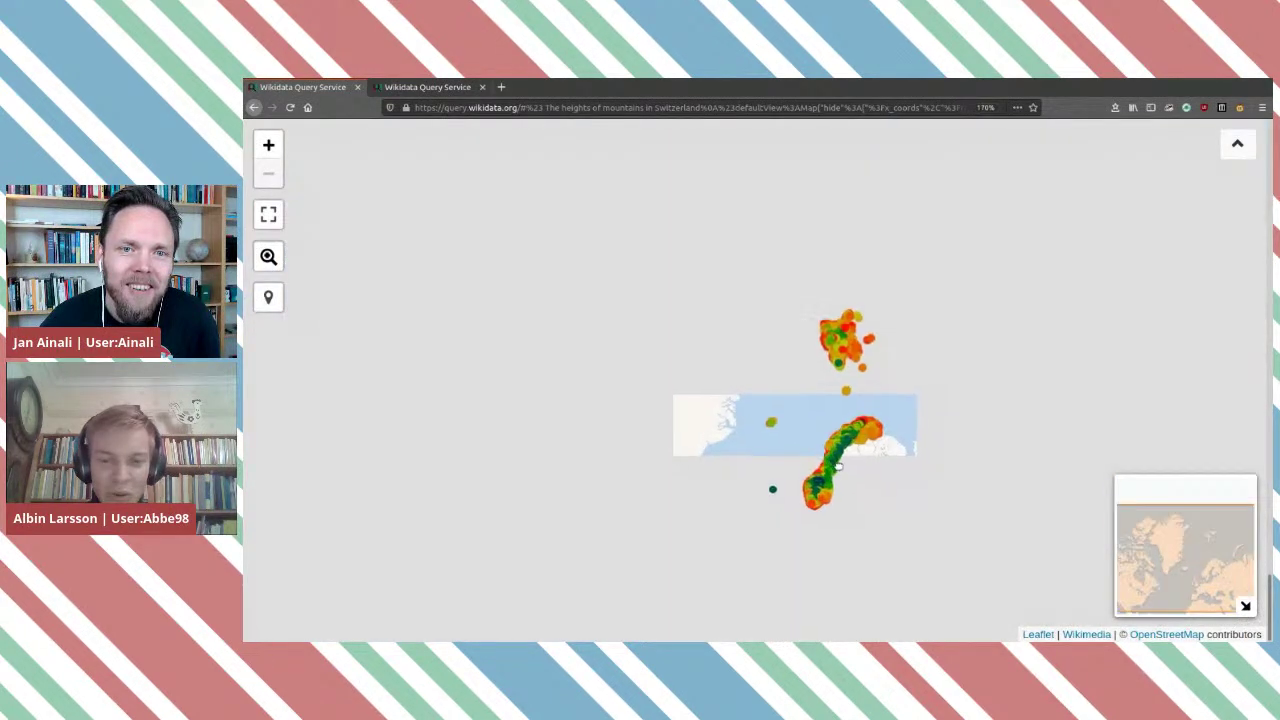
left_click_drag(850, 476, 788, 458)
scroll(776, 474, "up", 2)
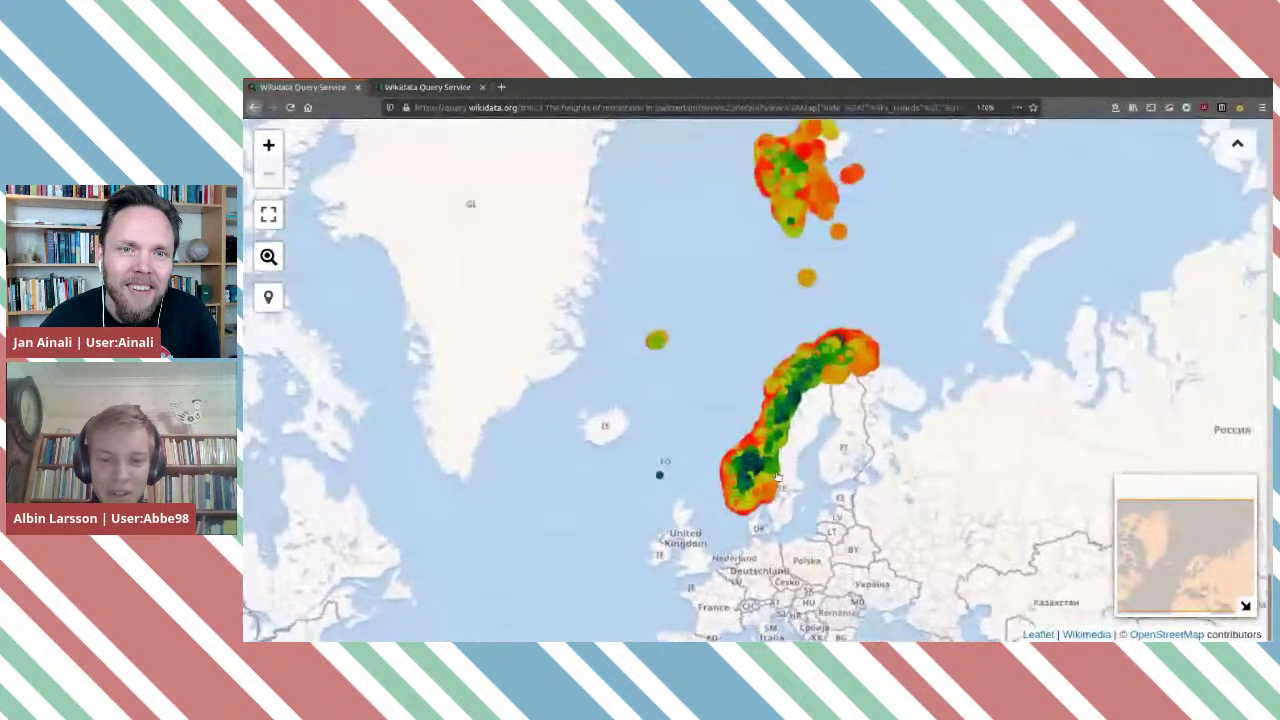
scroll(813, 501, "up", 1)
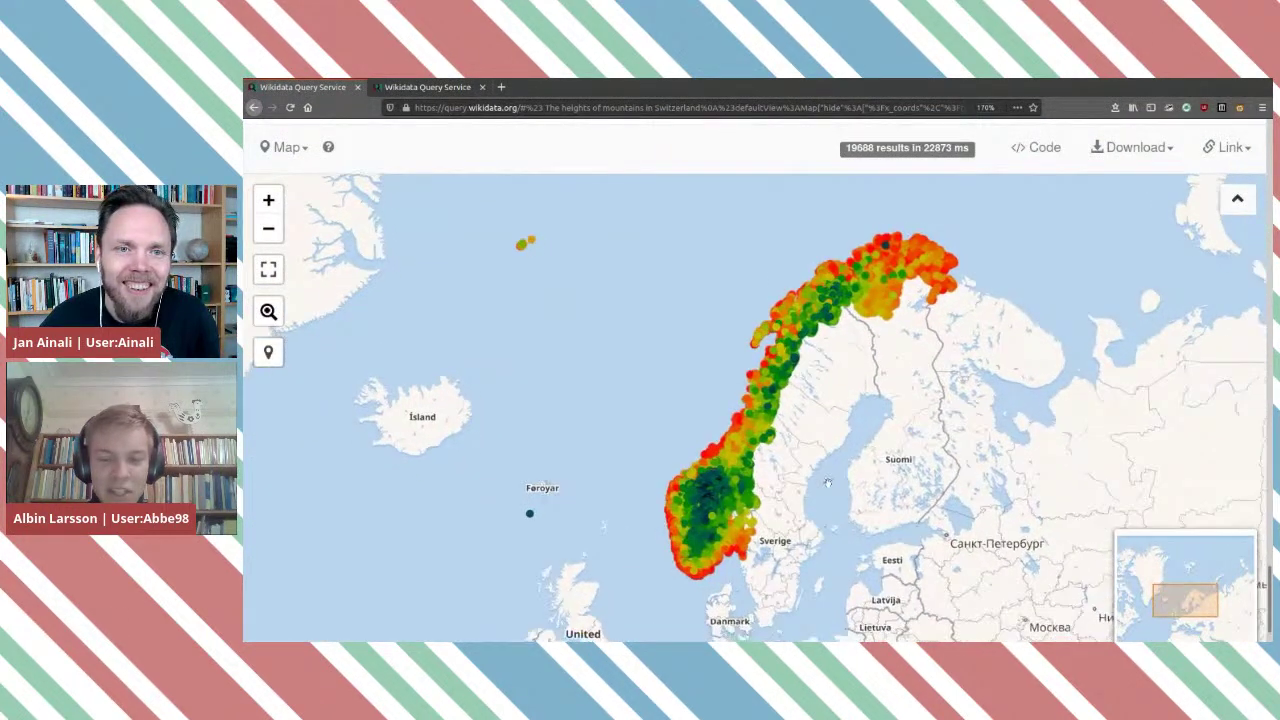
left_click_drag(806, 448, 800, 434)
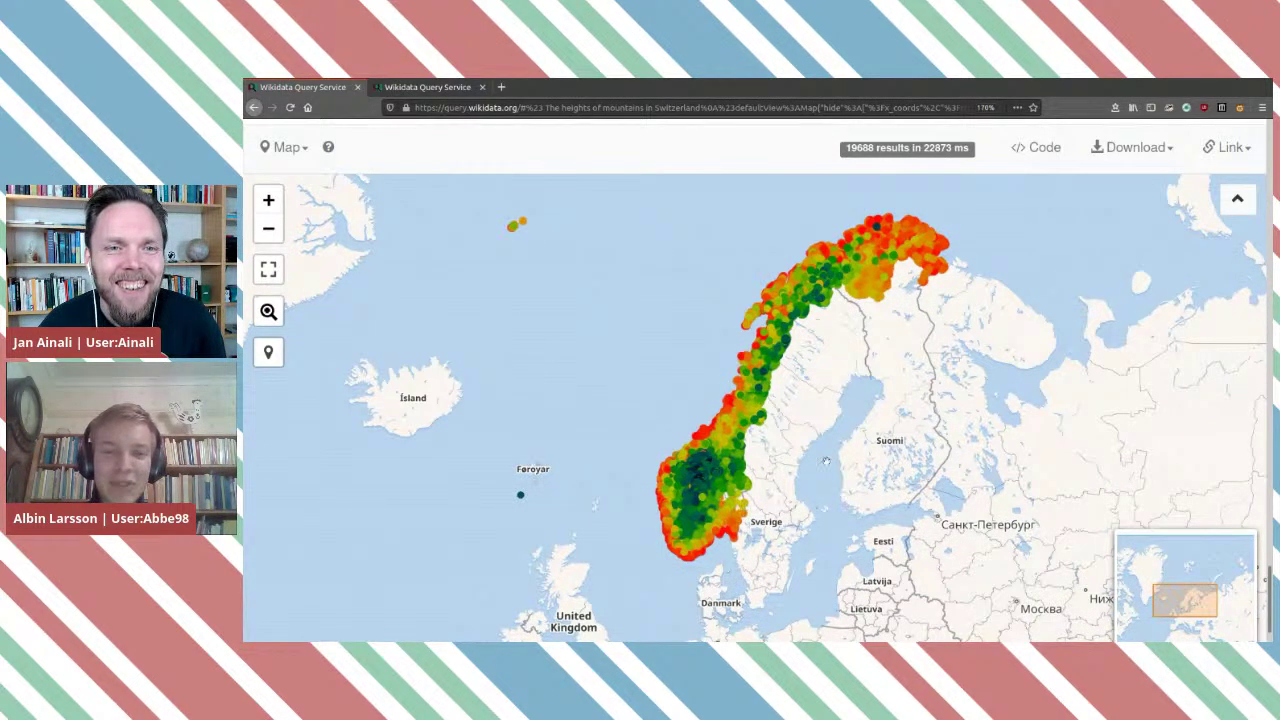
left_click_drag(873, 411, 867, 443)
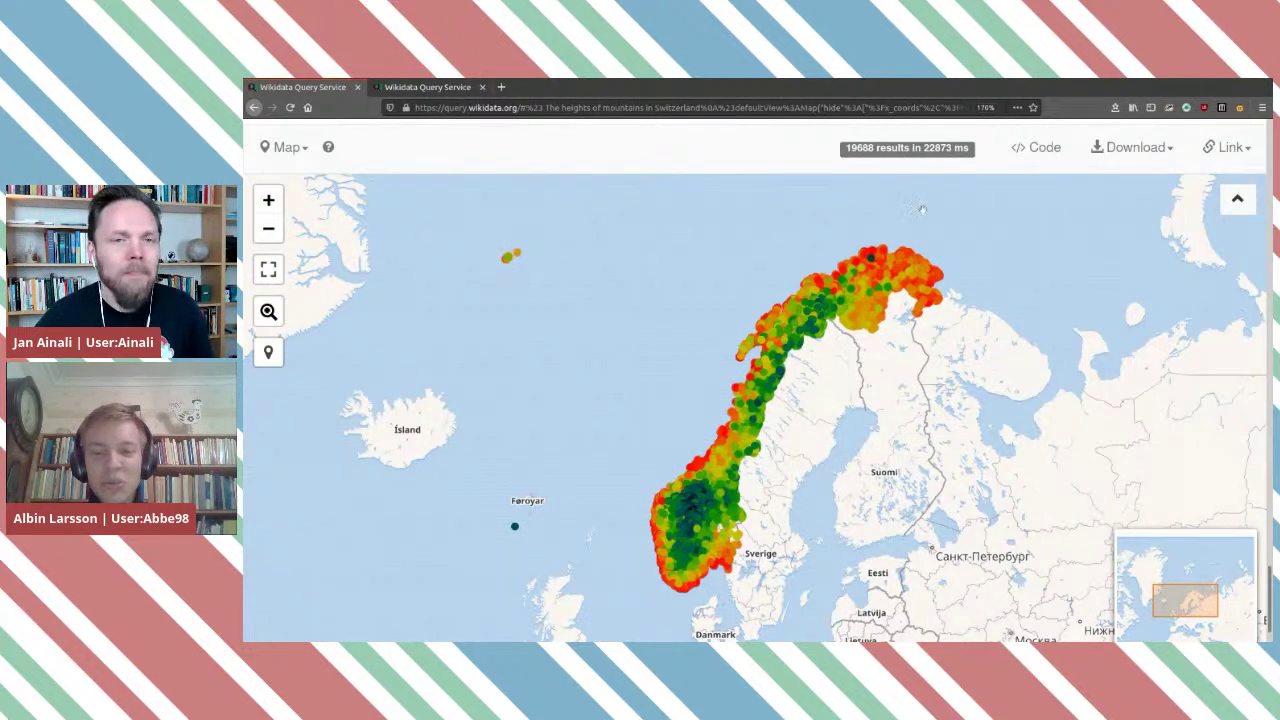
Insert the suggested #TEMPLATE line below the #defaultView:Map comment in the query.
scroll(779, 138, "up", 10)
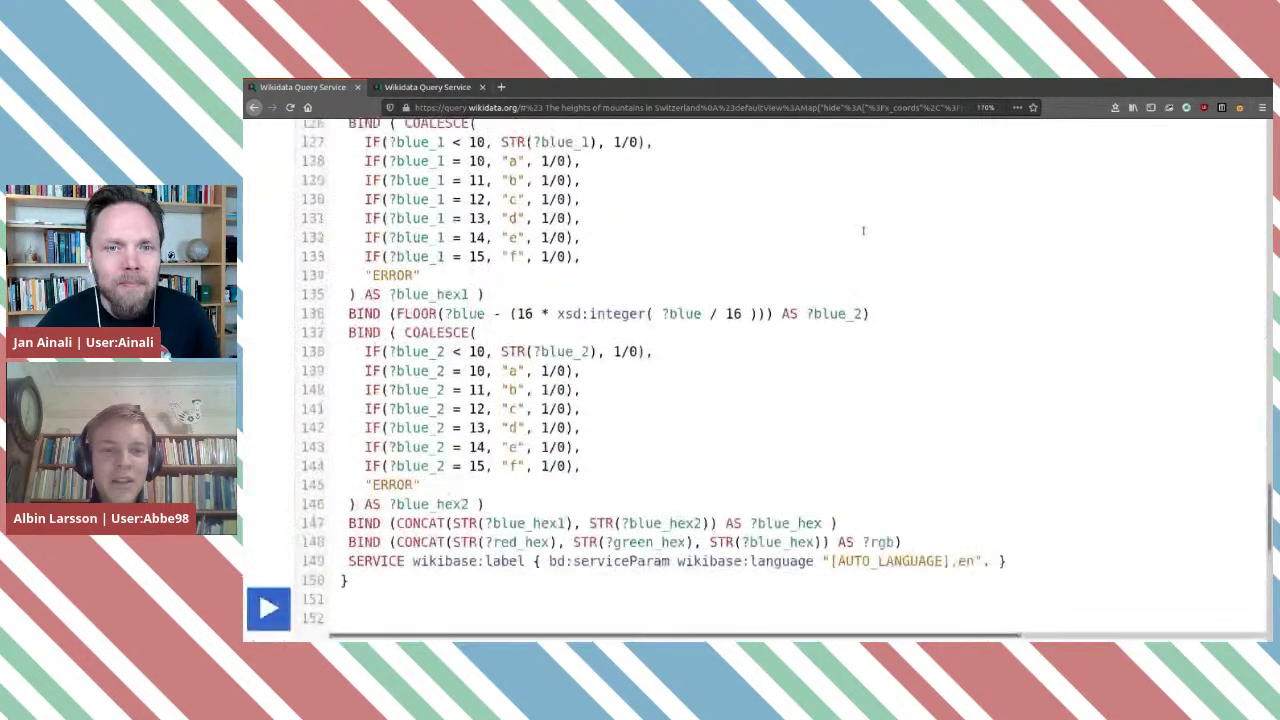
scroll(863, 231, "up", 10)
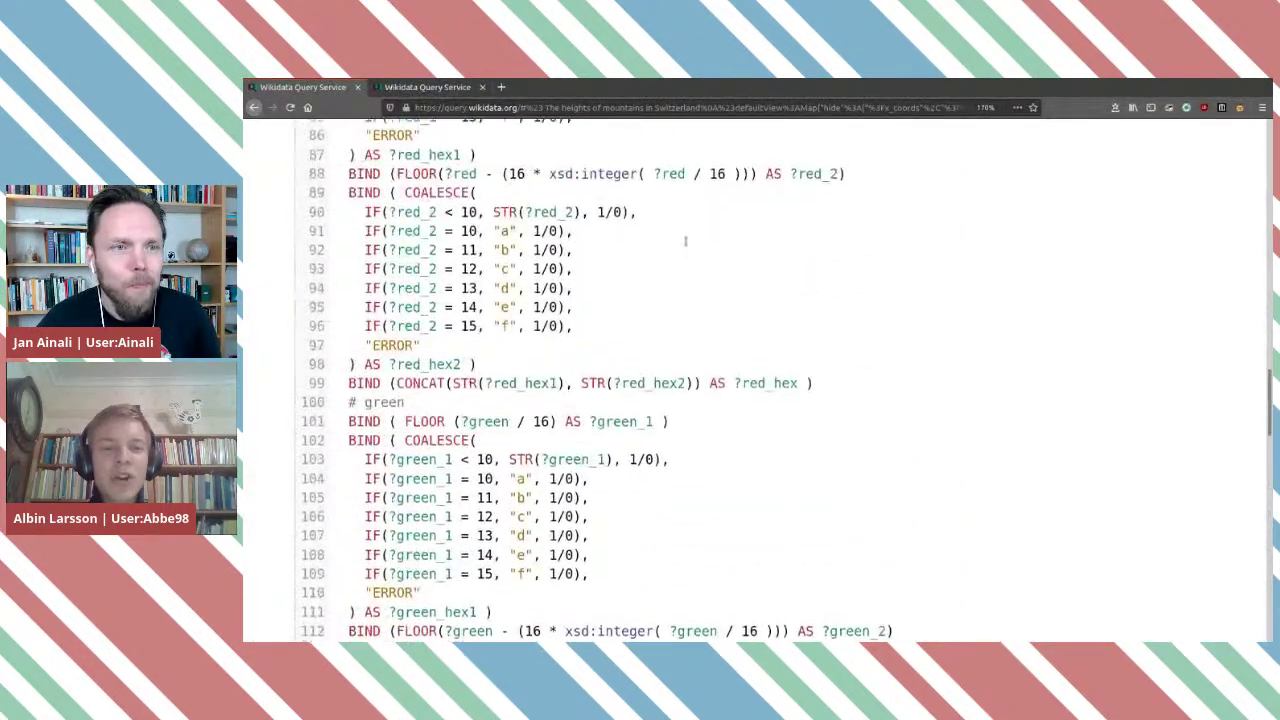
scroll(685, 241, "up", 15)
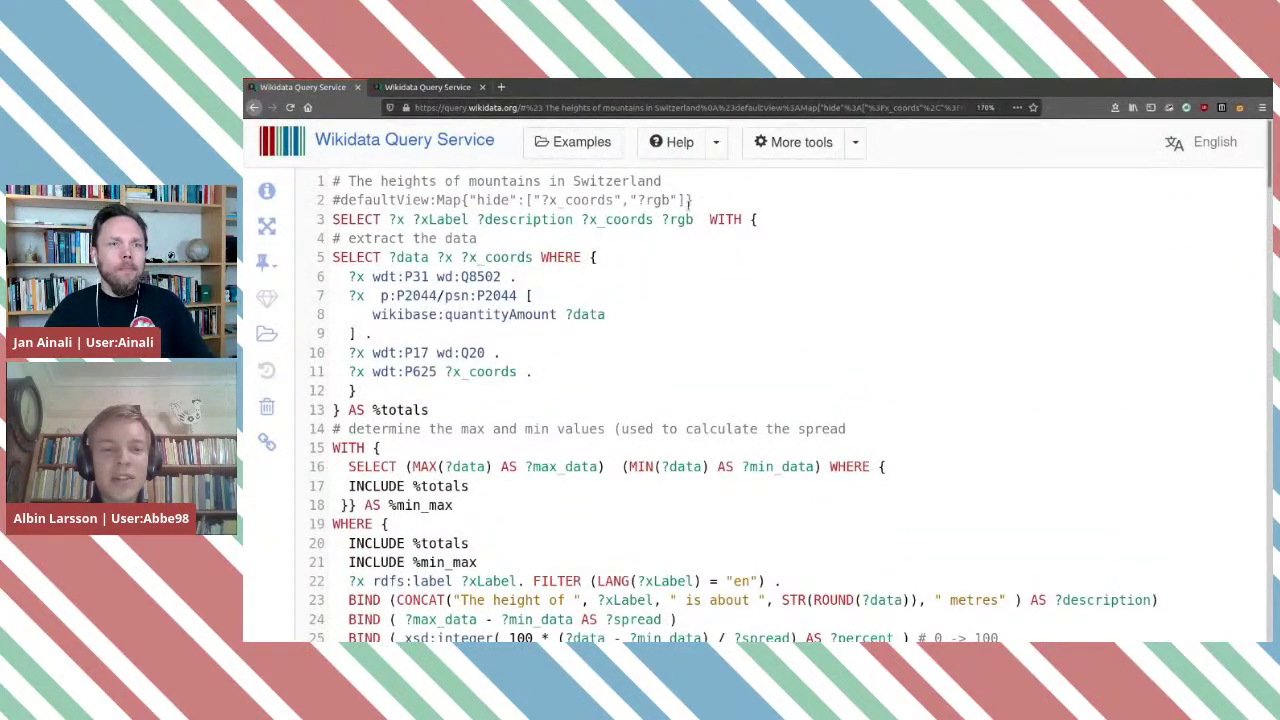
key("Return")
type("\"")
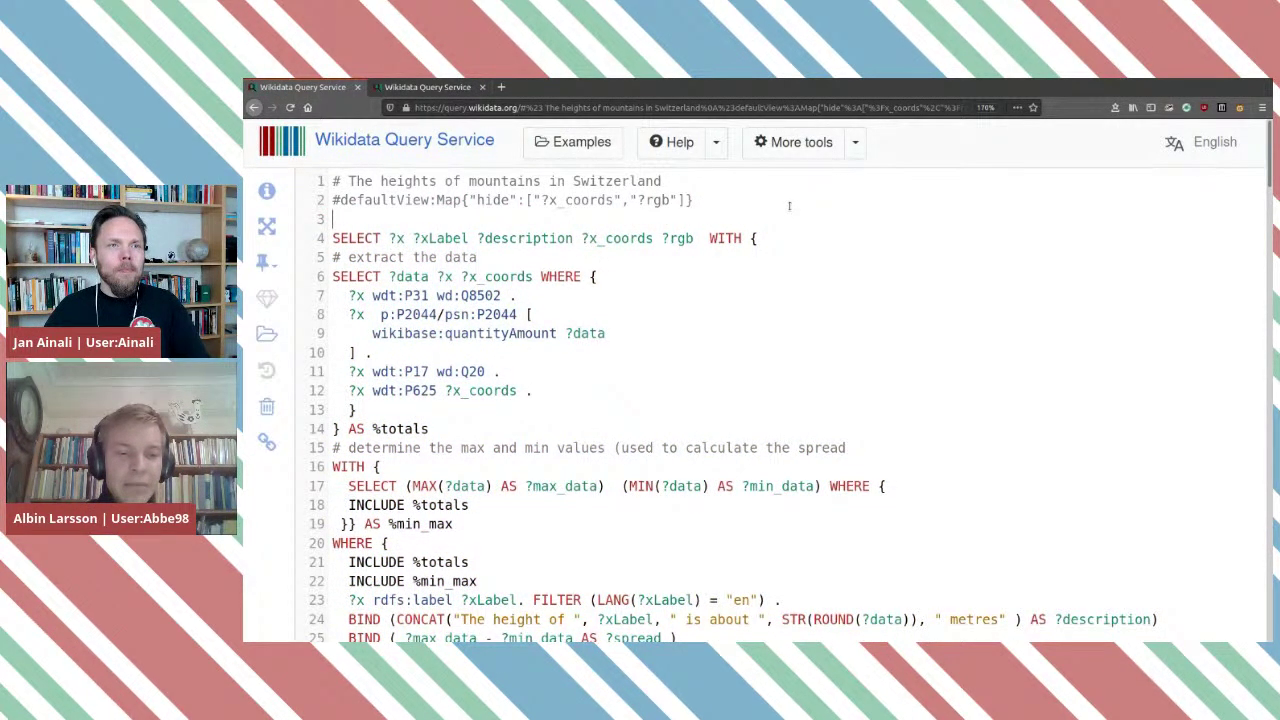
type("#")
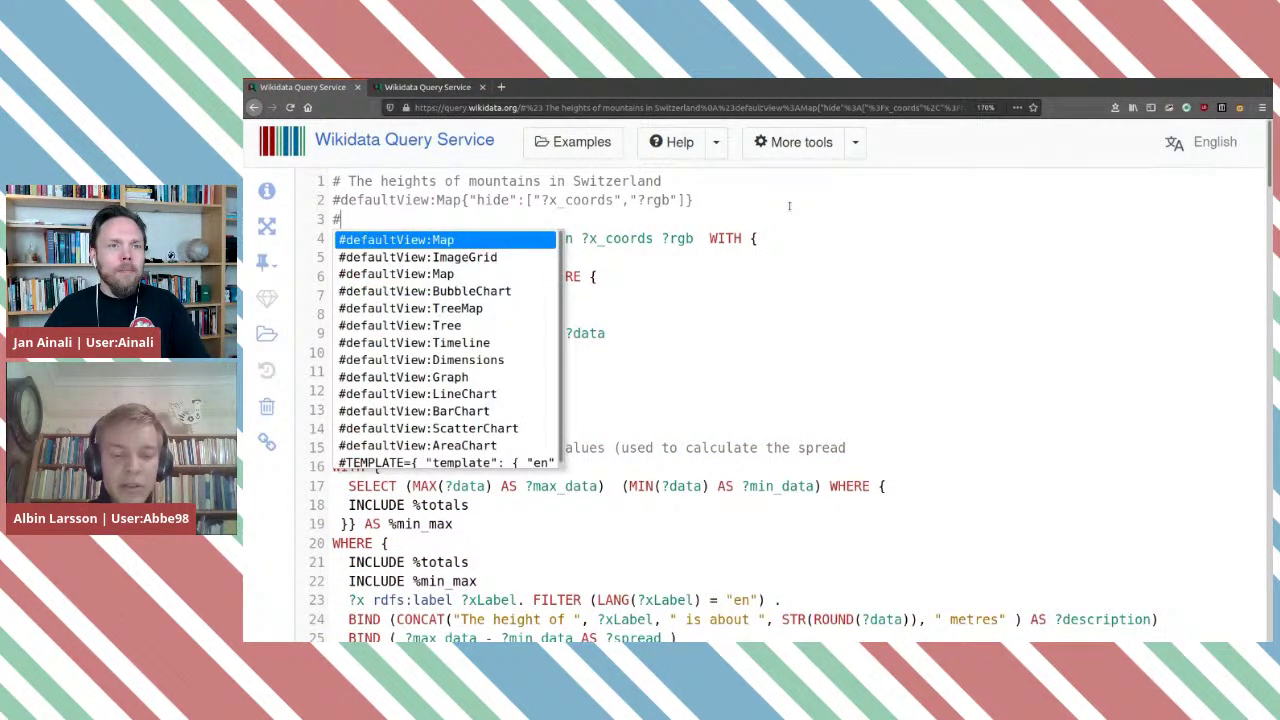
type("TEM")
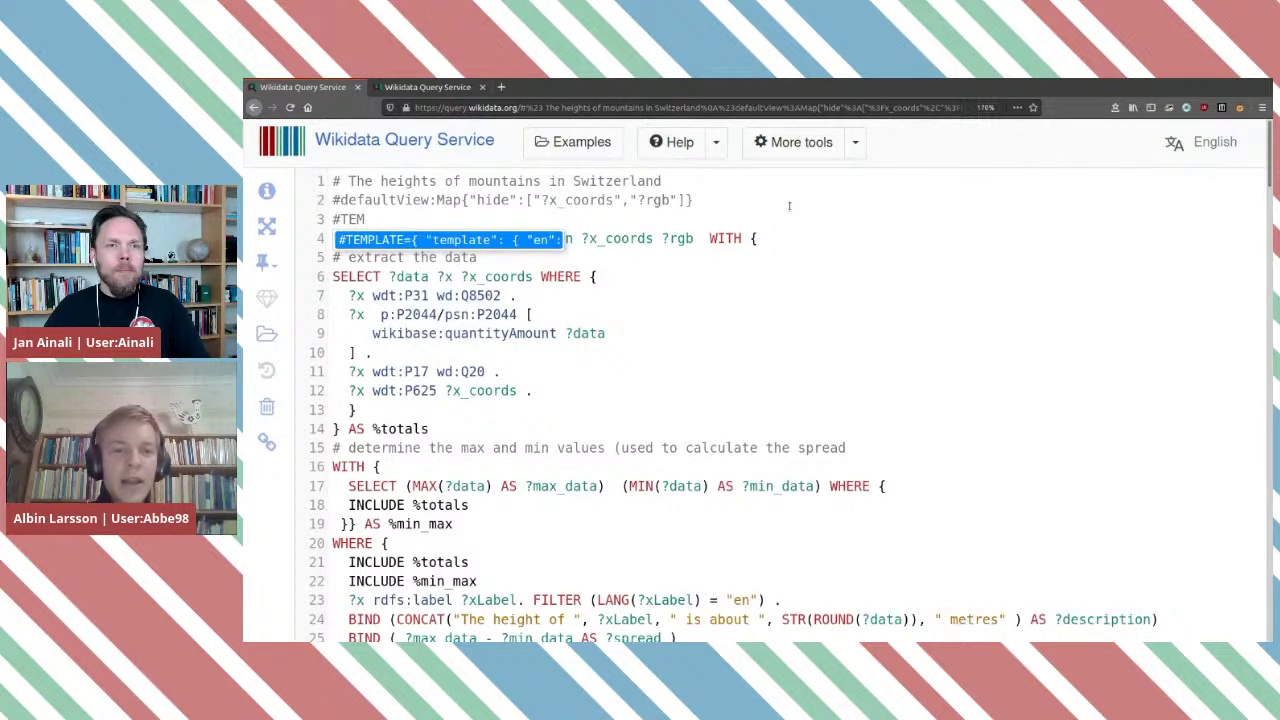
key("Return")
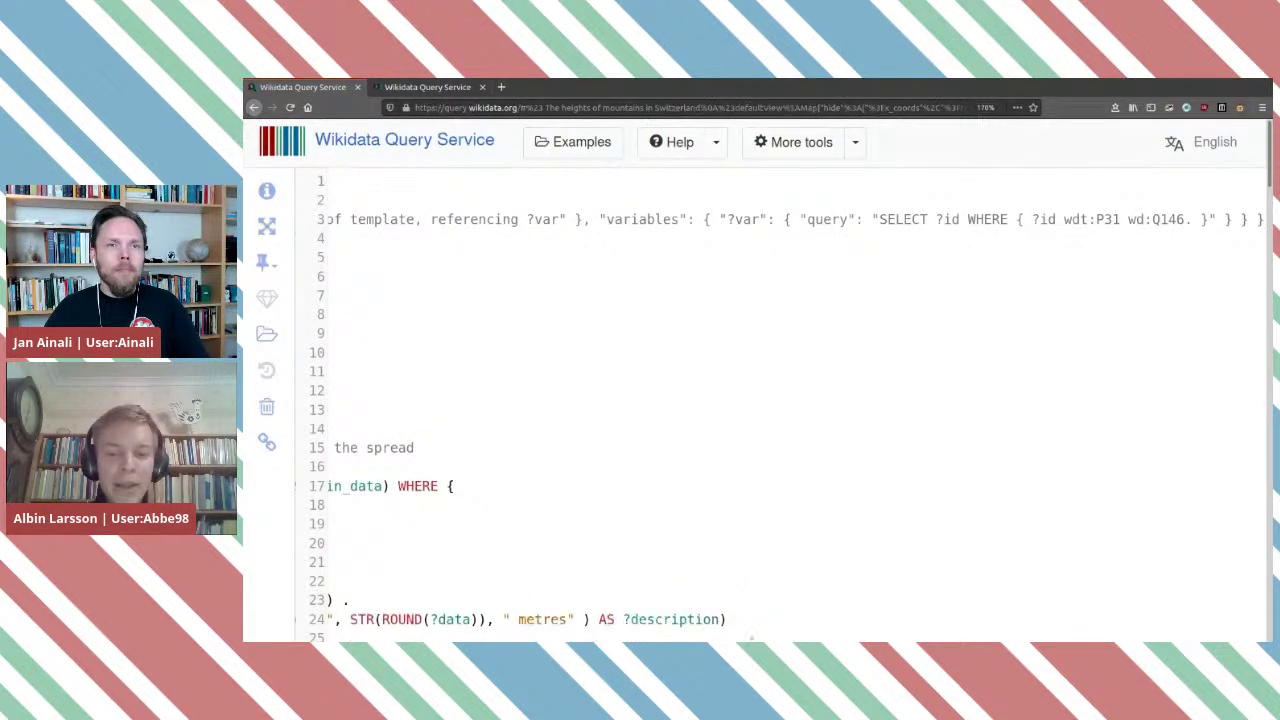
Delete the comment line "# The heights of mountains in Switzerland" from the query, including its line break.
left_click(596, 314)
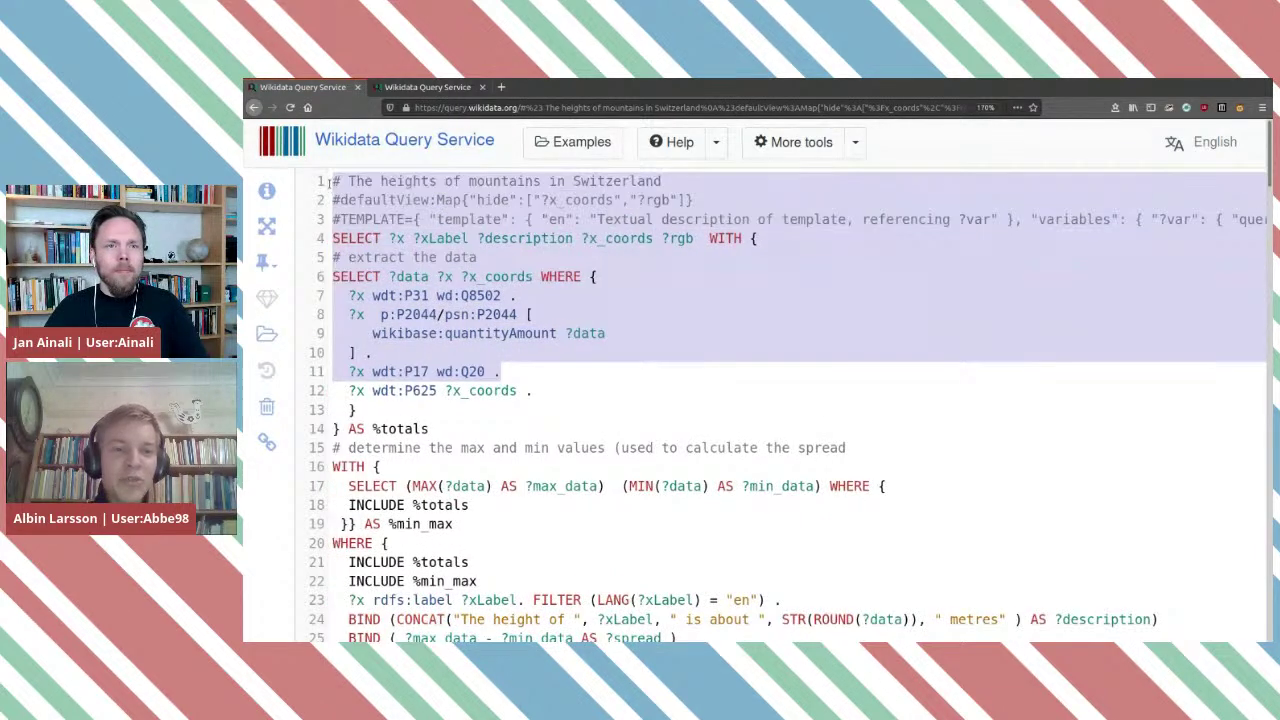
left_click_drag(684, 174, 328, 175)
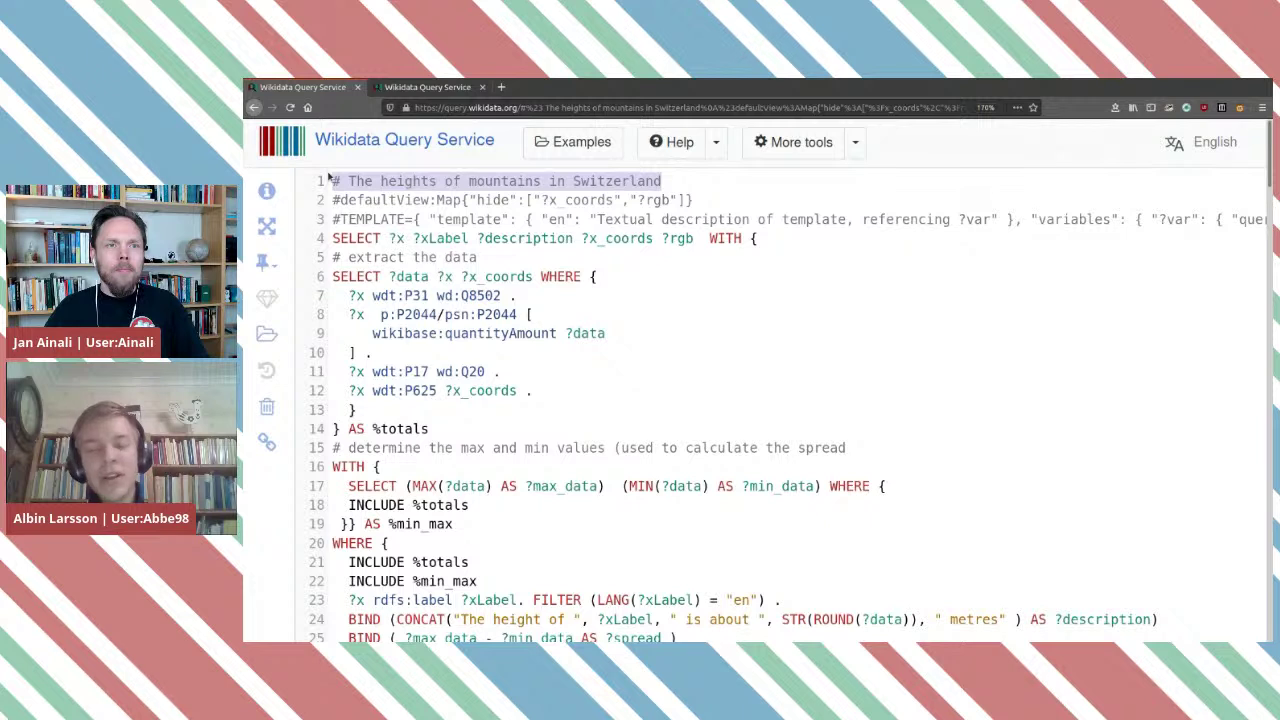
key("BackSpace")
key("BackSpace")
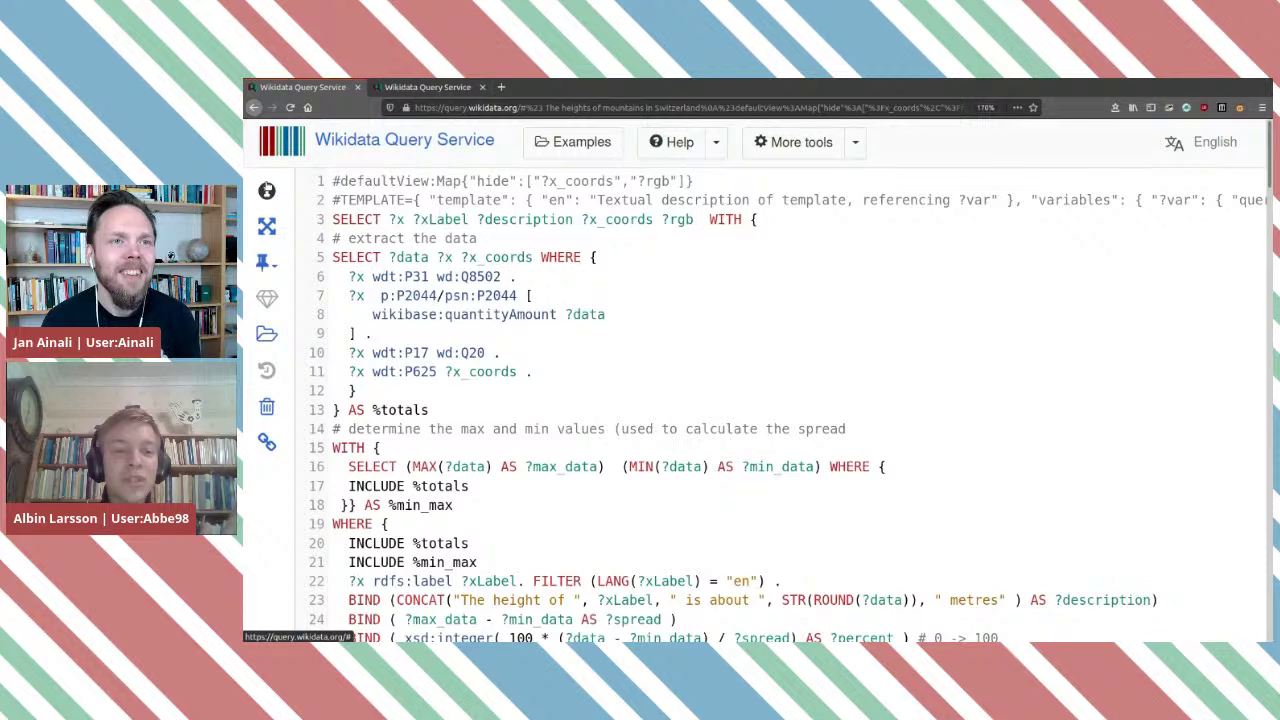
Check the Query Helper alongside the query's data extraction block, close it, and look at the template line's variables part.
left_click(267, 190)
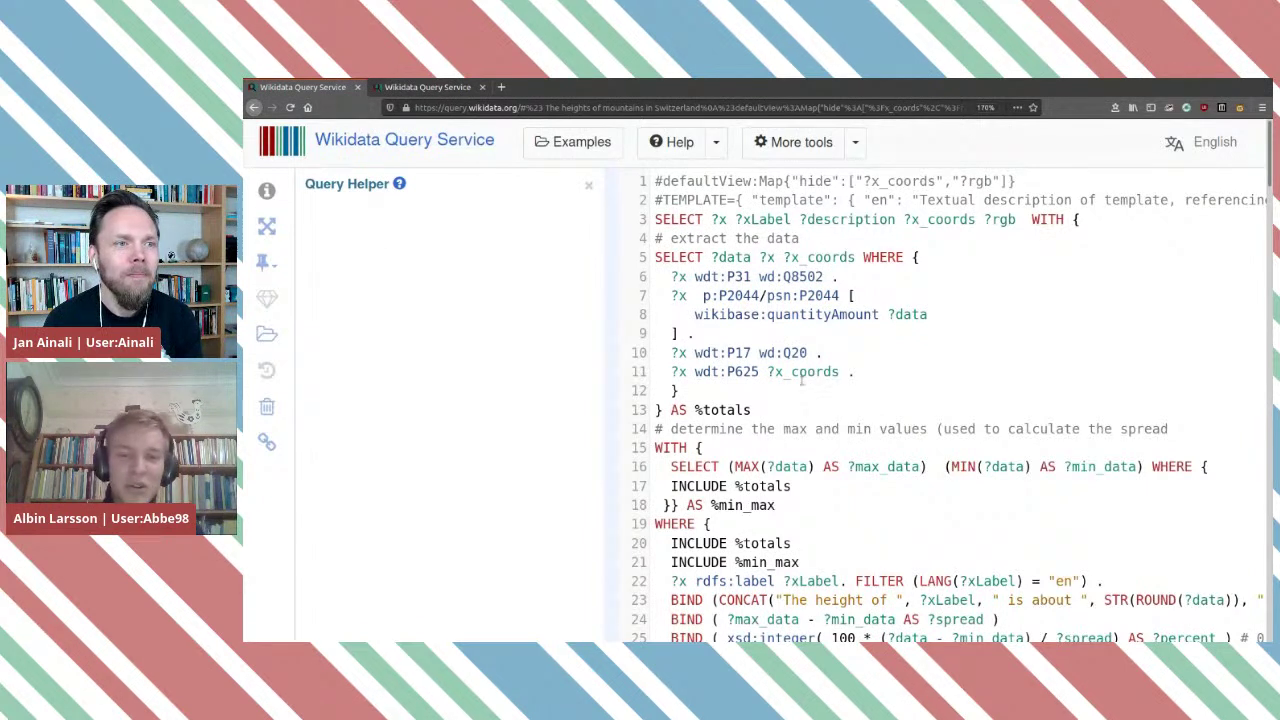
left_click_drag(686, 240, 852, 420)
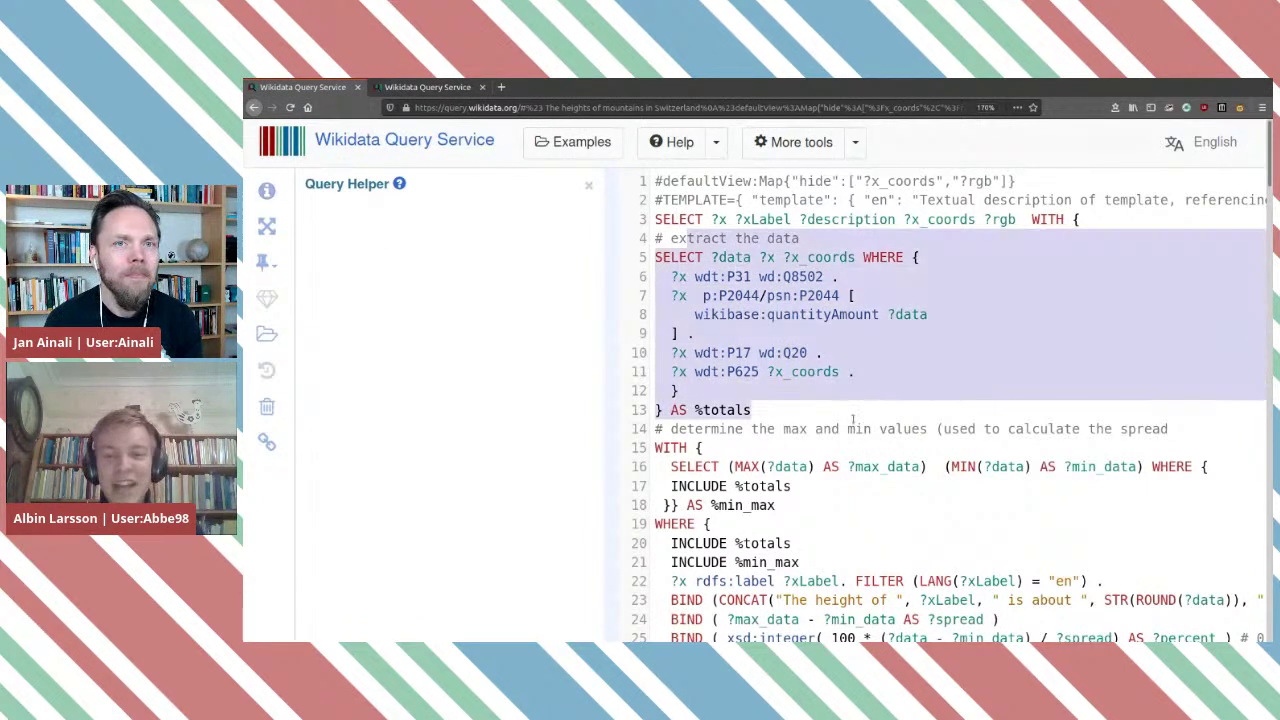
left_click(930, 365)
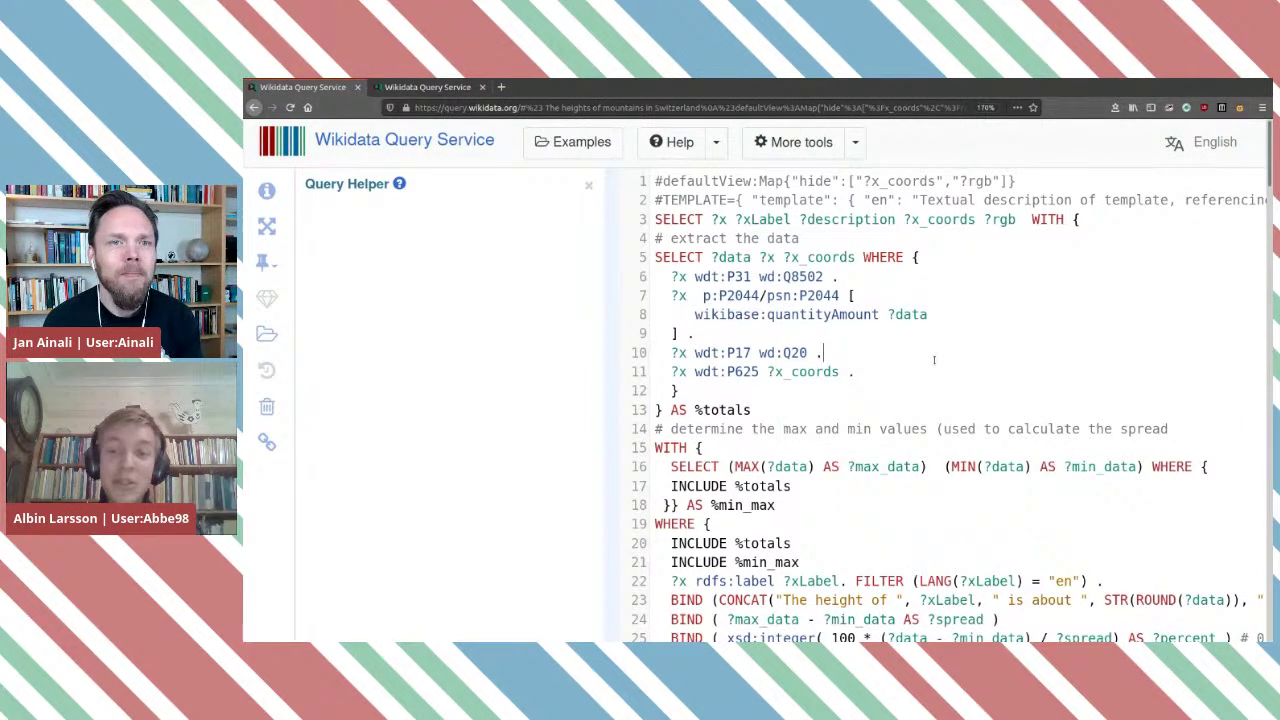
left_click(587, 186)
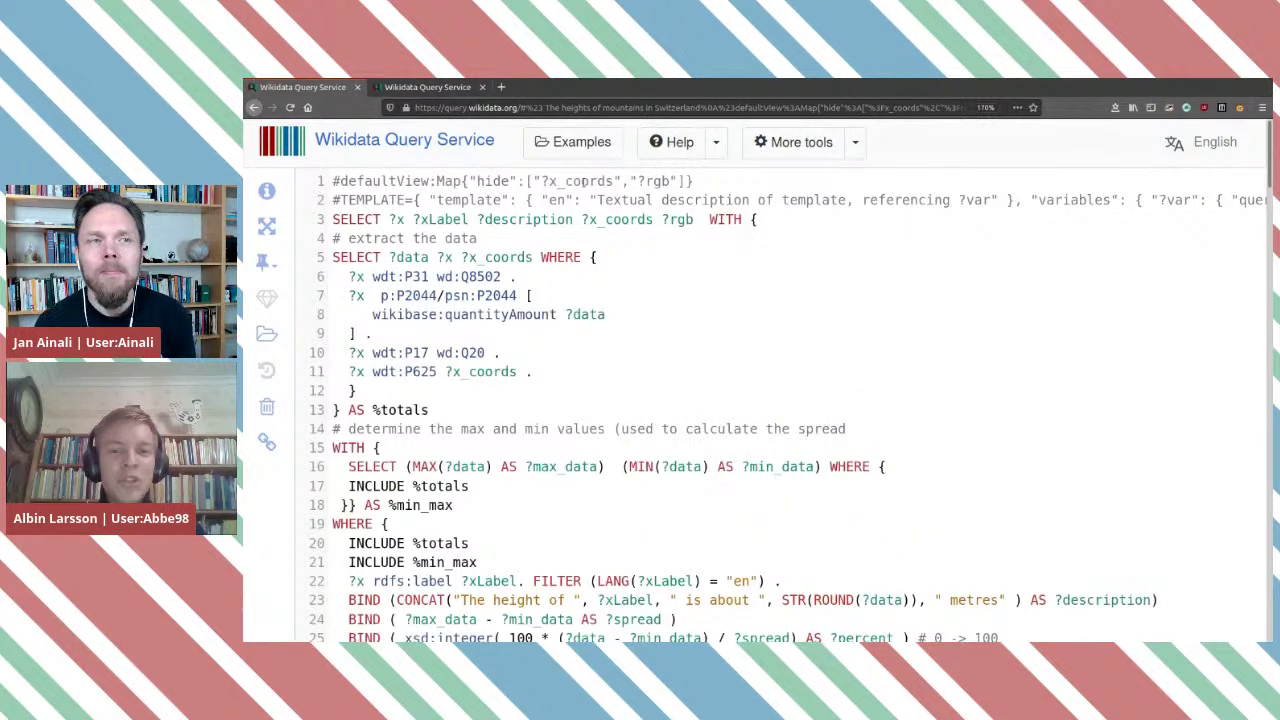
left_click(266, 226)
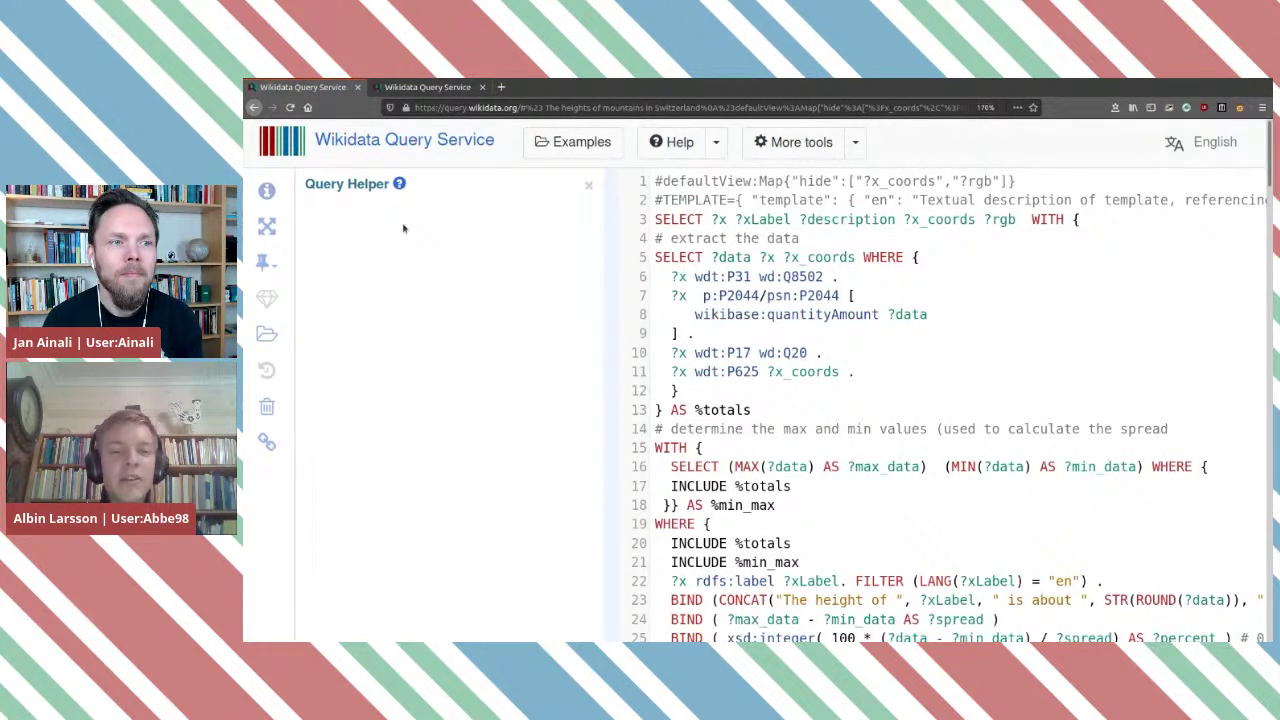
left_click(587, 187)
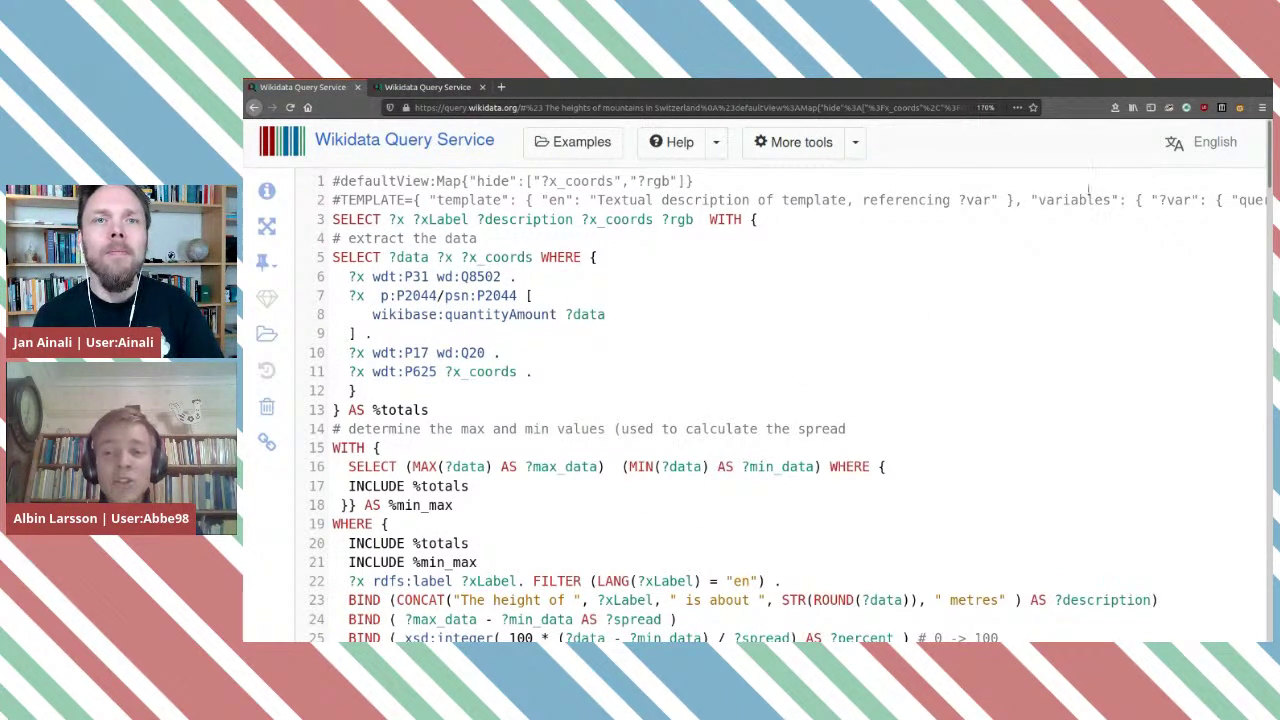
left_click_drag(1013, 201, 1145, 201)
left_click(1150, 201)
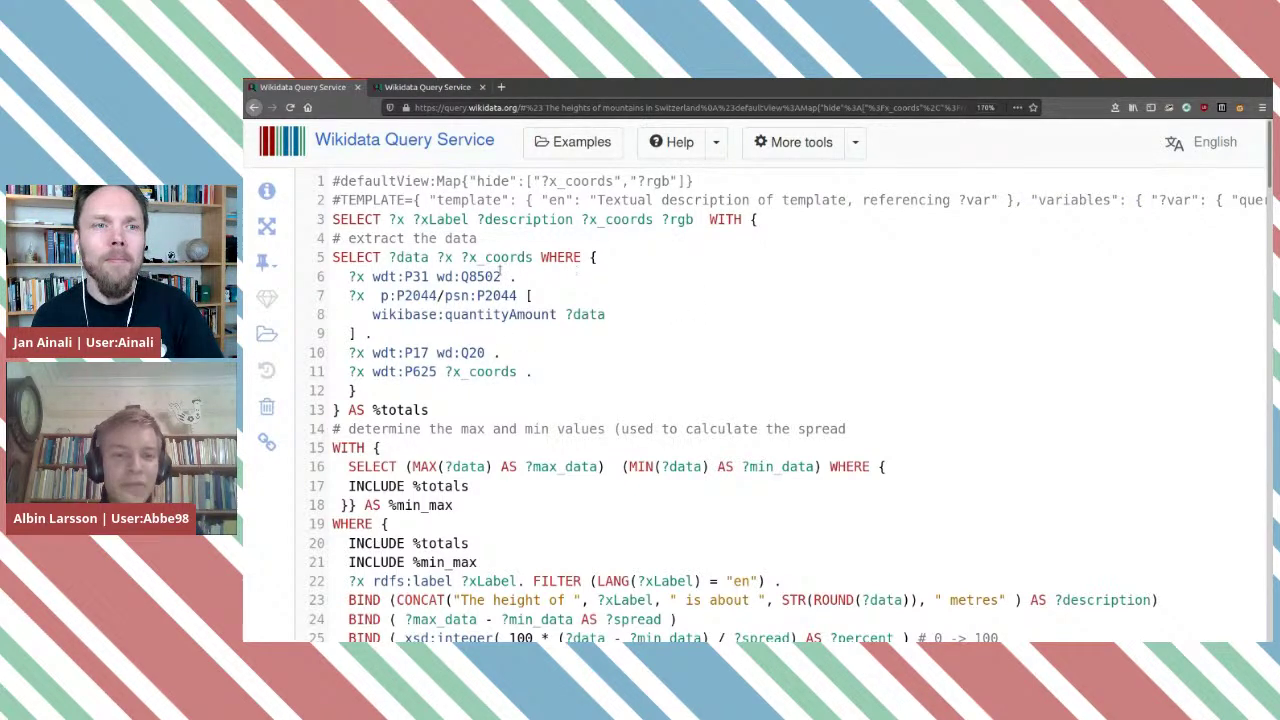
Replace the fixed country wd:Q20 in the P17 triple with the variable ?country.
mouse_move(420, 352)
mouse_move(465, 352)
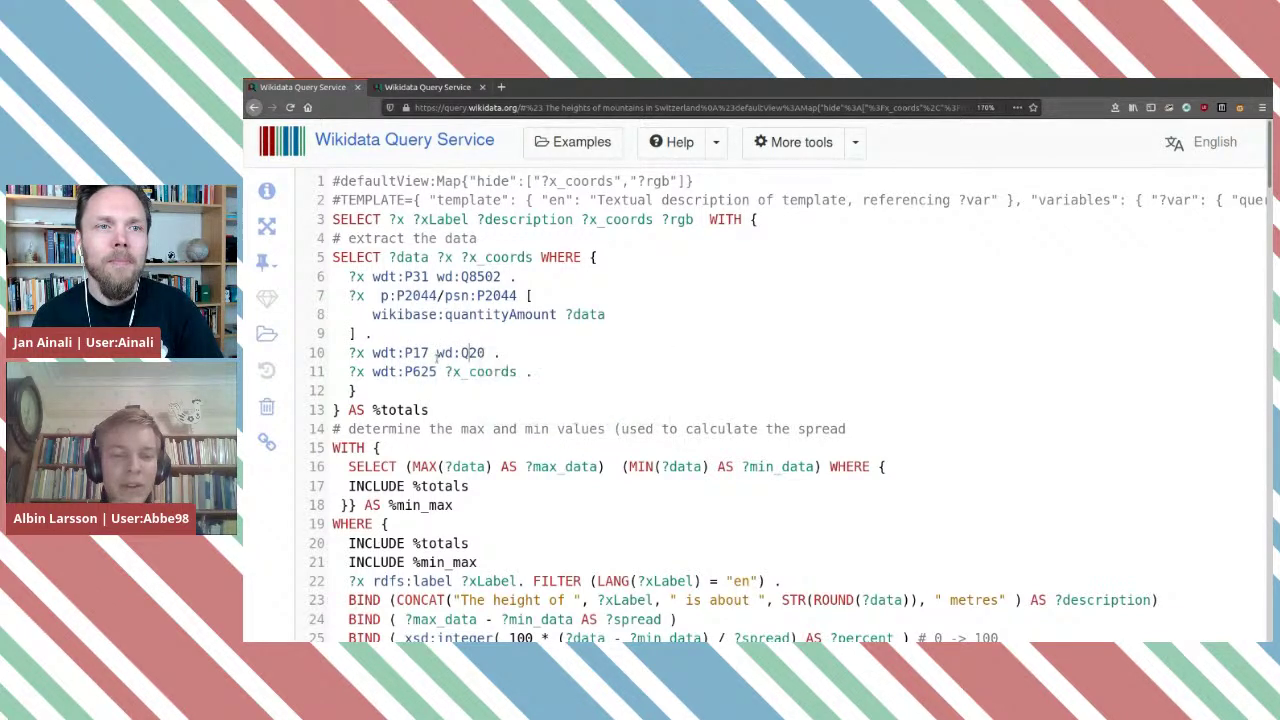
left_click_drag(486, 352, 437, 353)
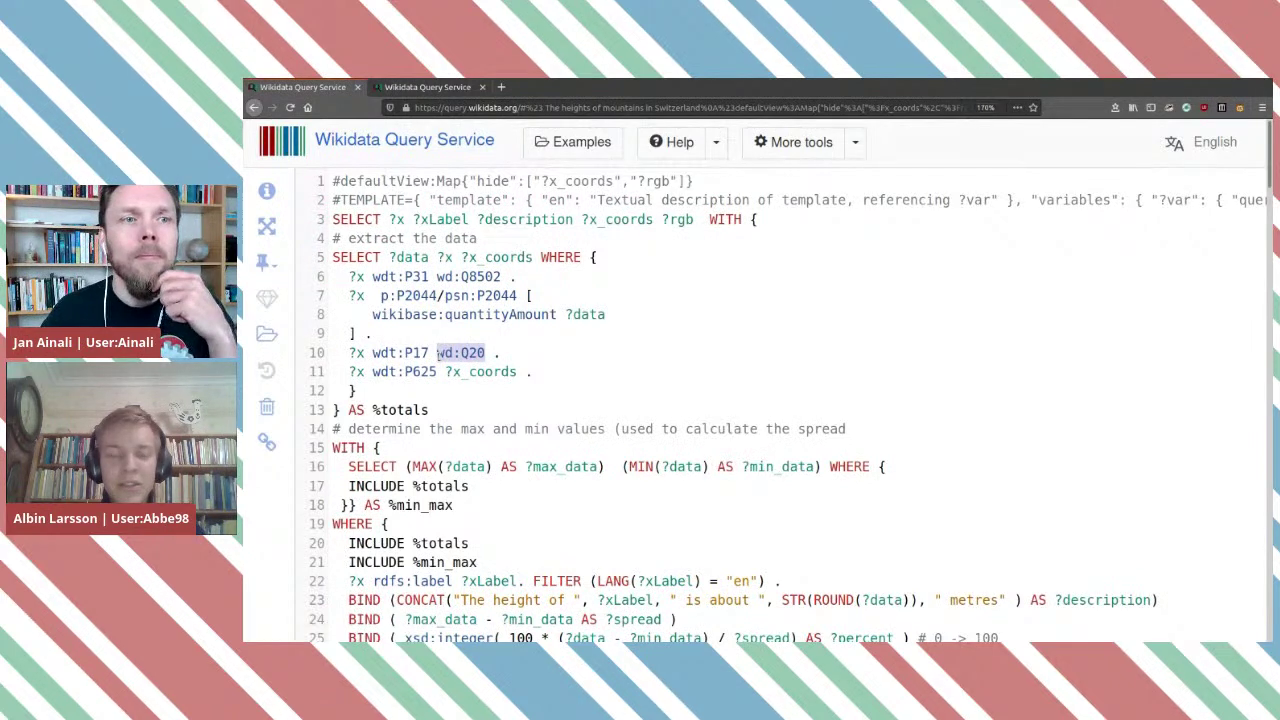
key("BackSpace")
type("?count")
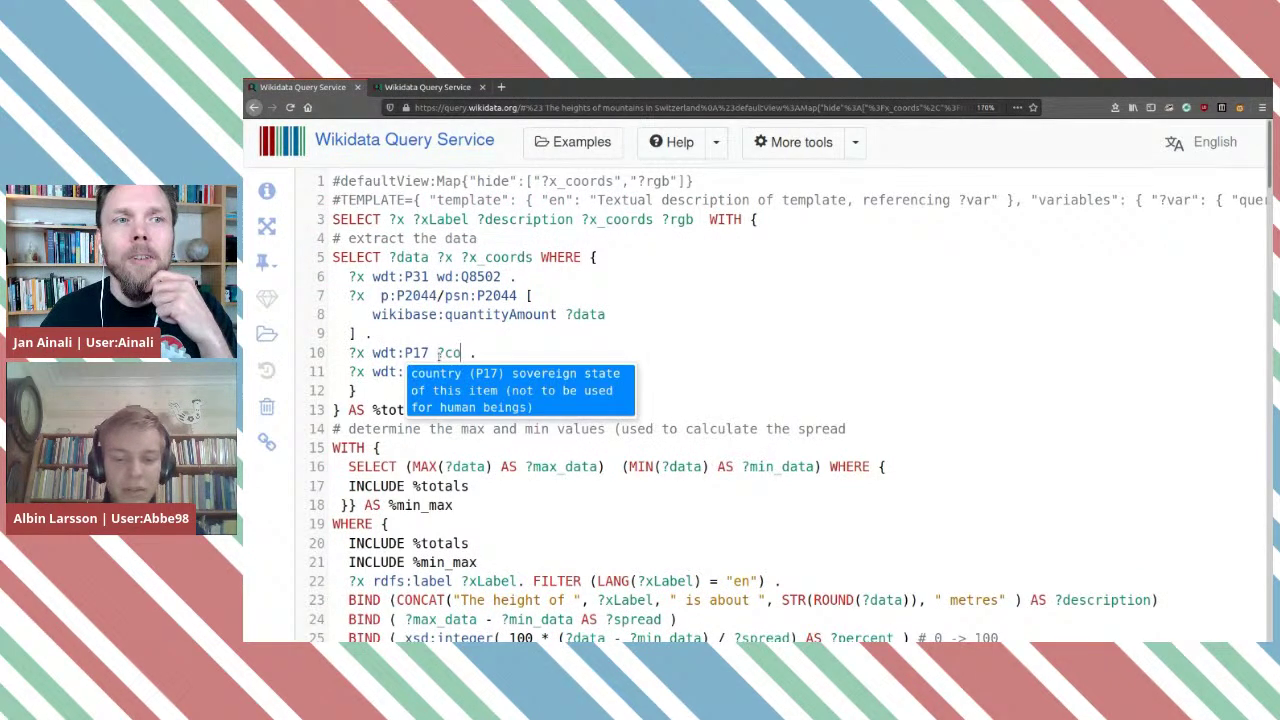
type("ry")
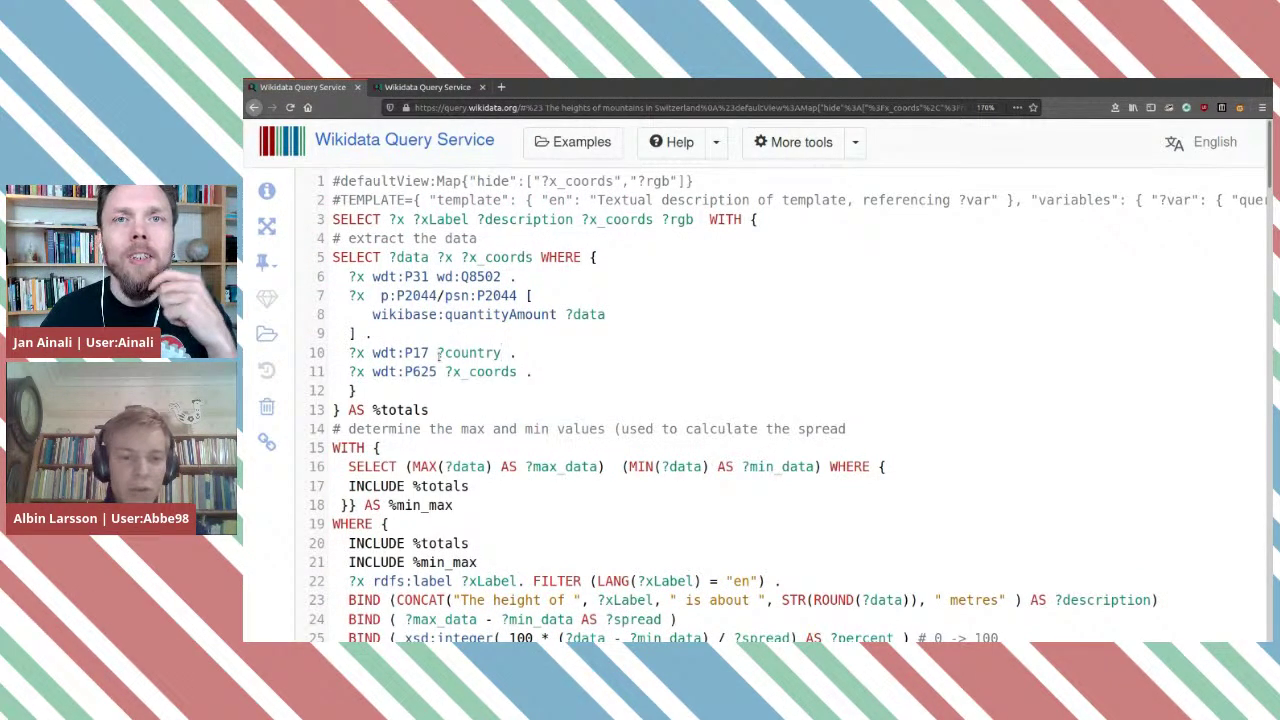
double_click(464, 352)
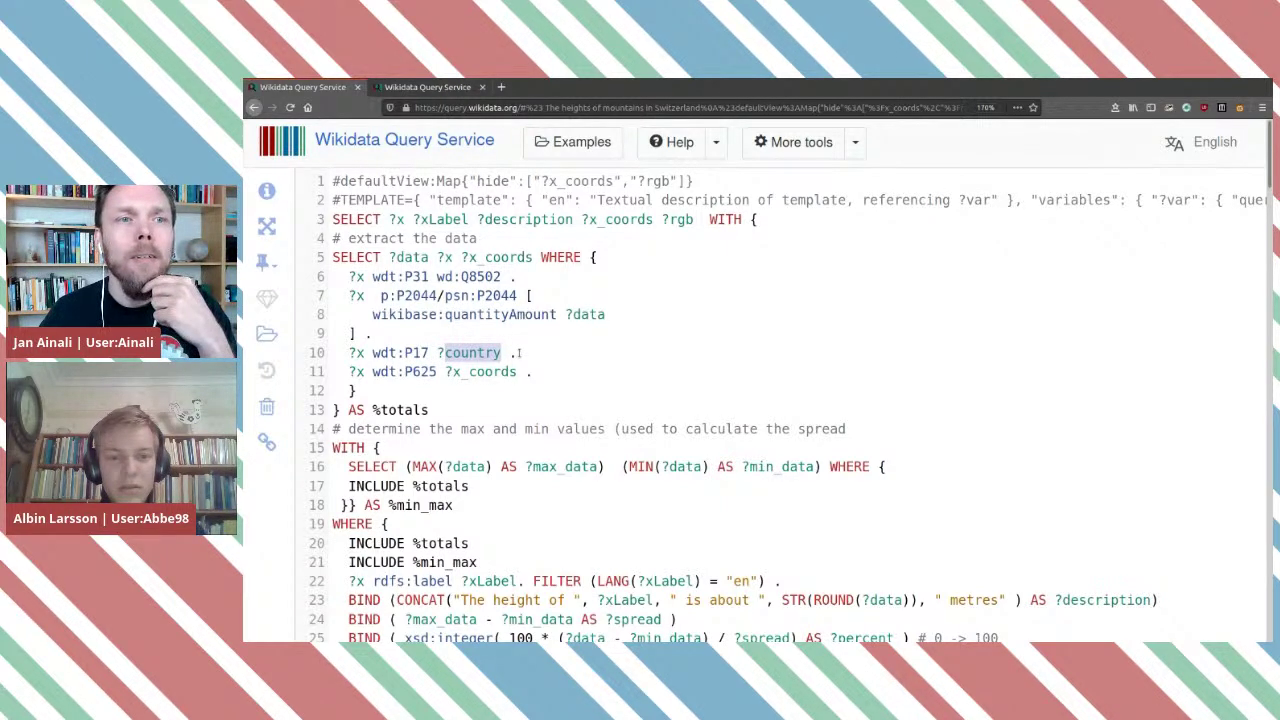
Rename the ?var key in the variables part of the #TEMPLATE line to ?country.
left_click(520, 352)
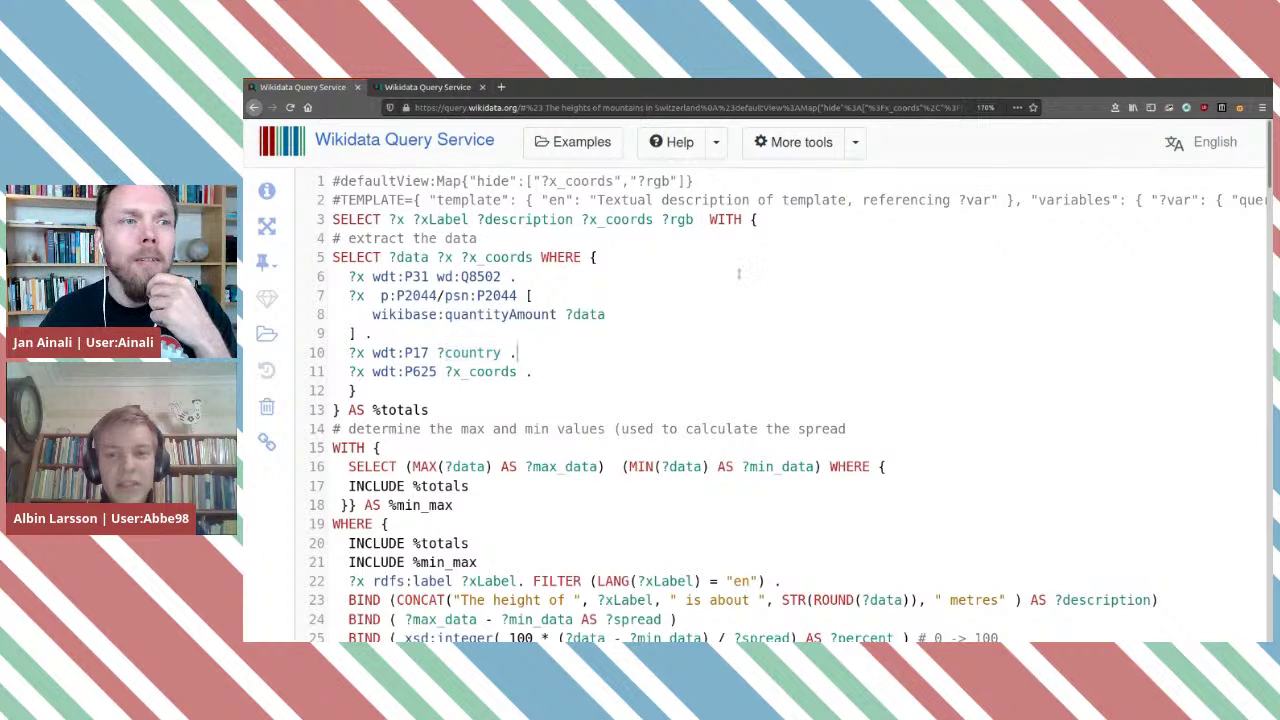
double_click(975, 199)
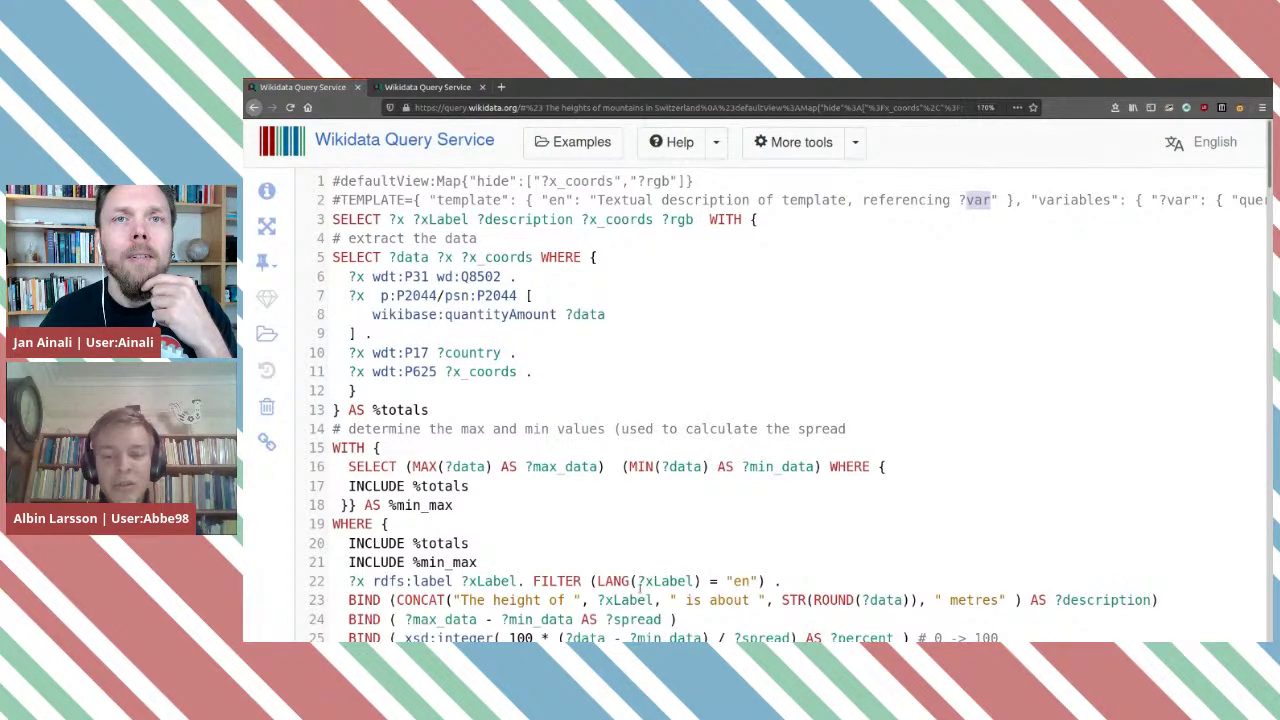
left_click(1006, 199)
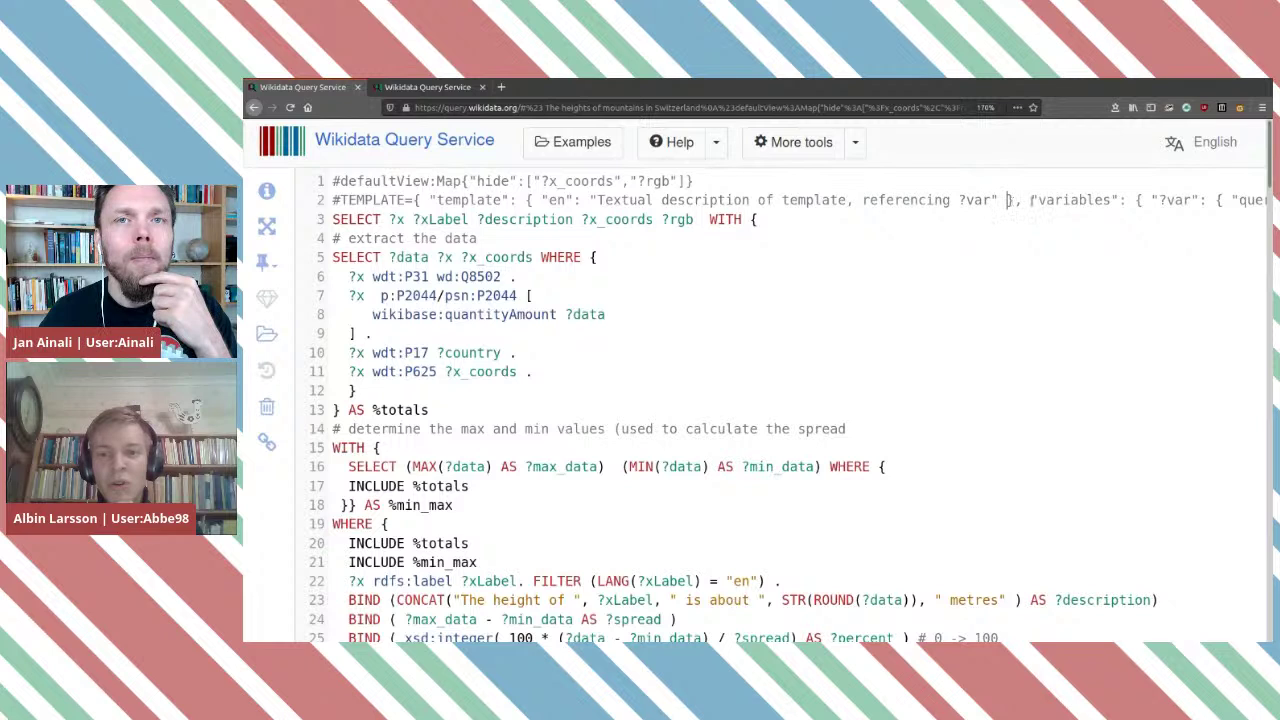
left_click_drag(1172, 200, 1262, 200)
left_click(1088, 199)
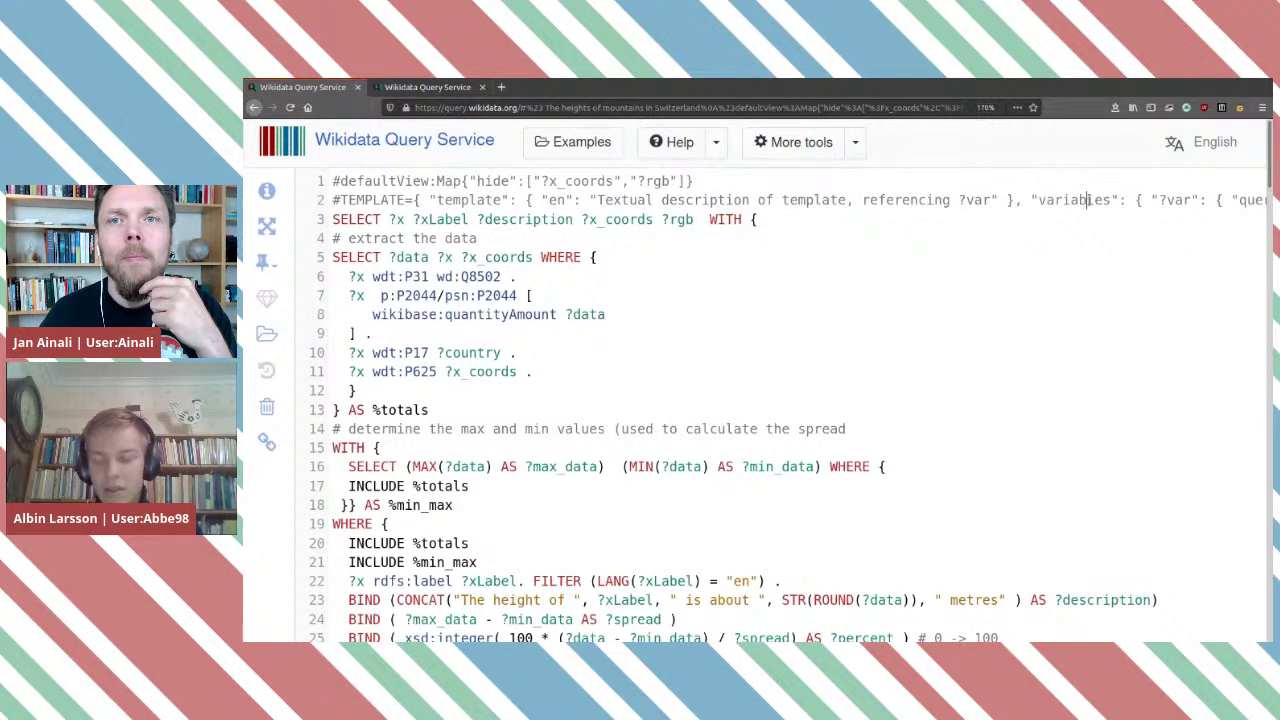
scroll(1088, 199, "right", 6)
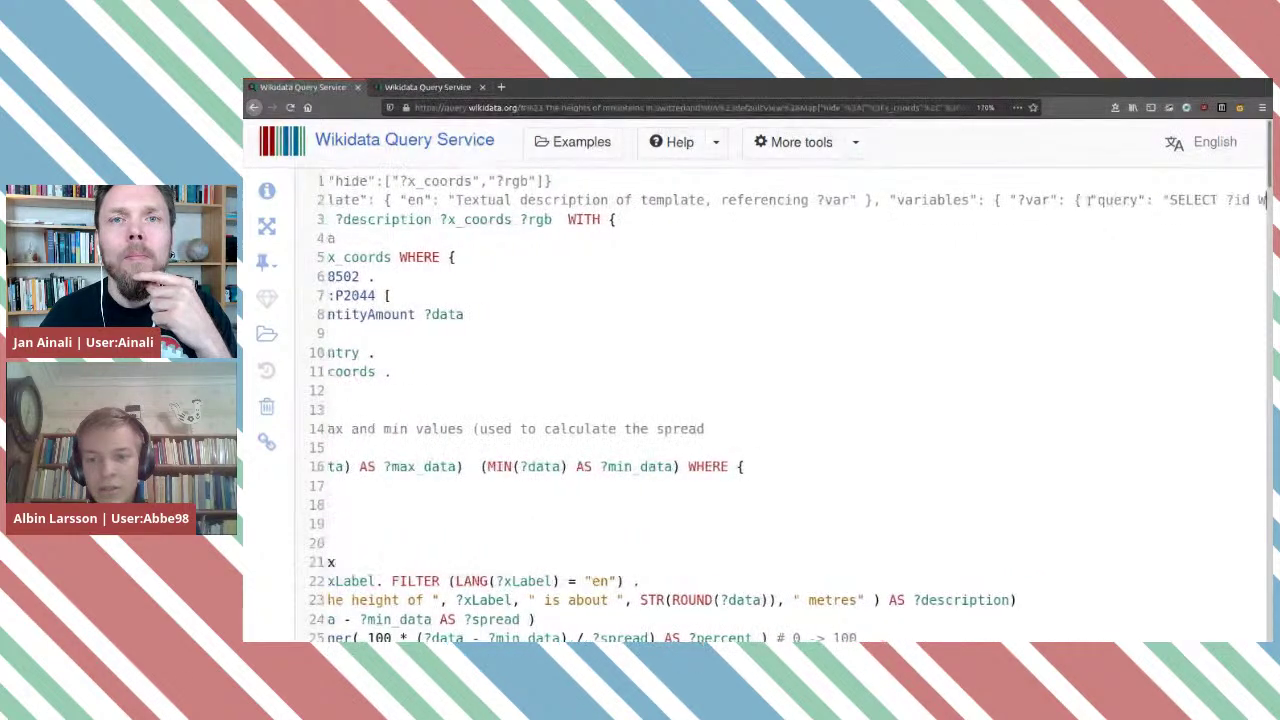
scroll(1043, 200, "right", 2)
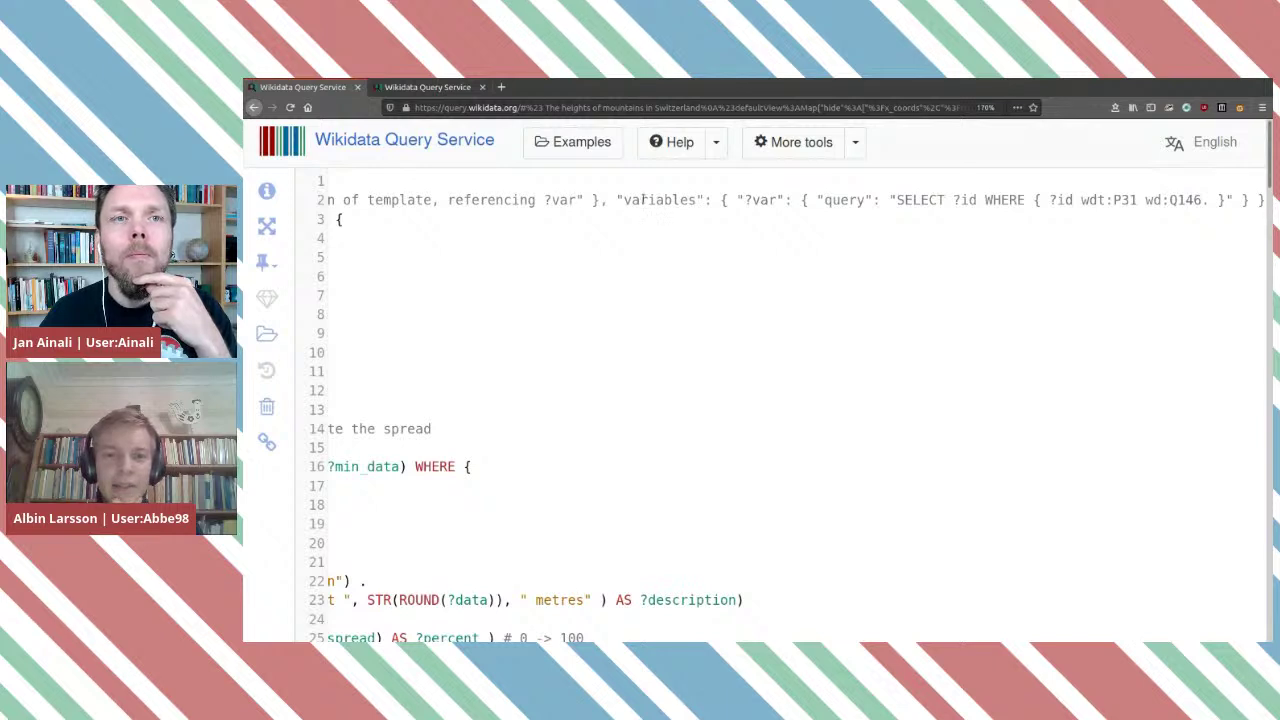
double_click(765, 200)
type("country")
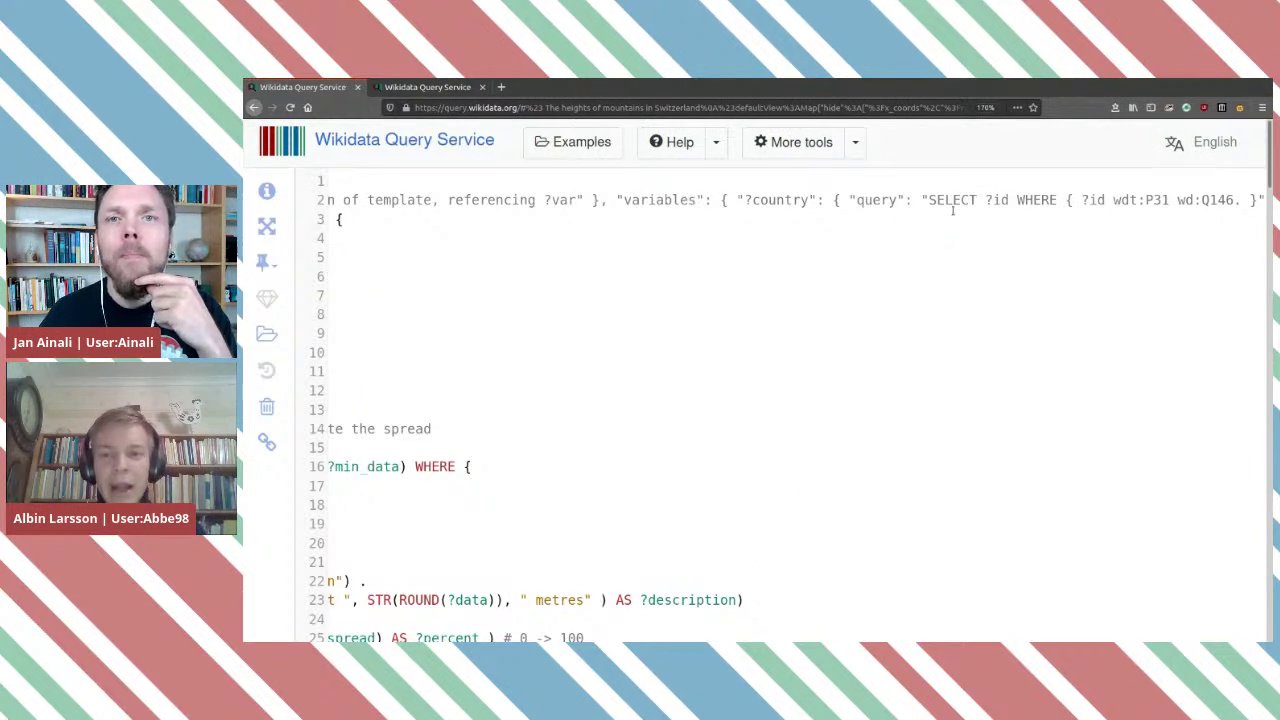
Examine the SELECT query defined for the ?country variable in the template line, including its P31 class.
left_click_drag(971, 200, 1182, 200)
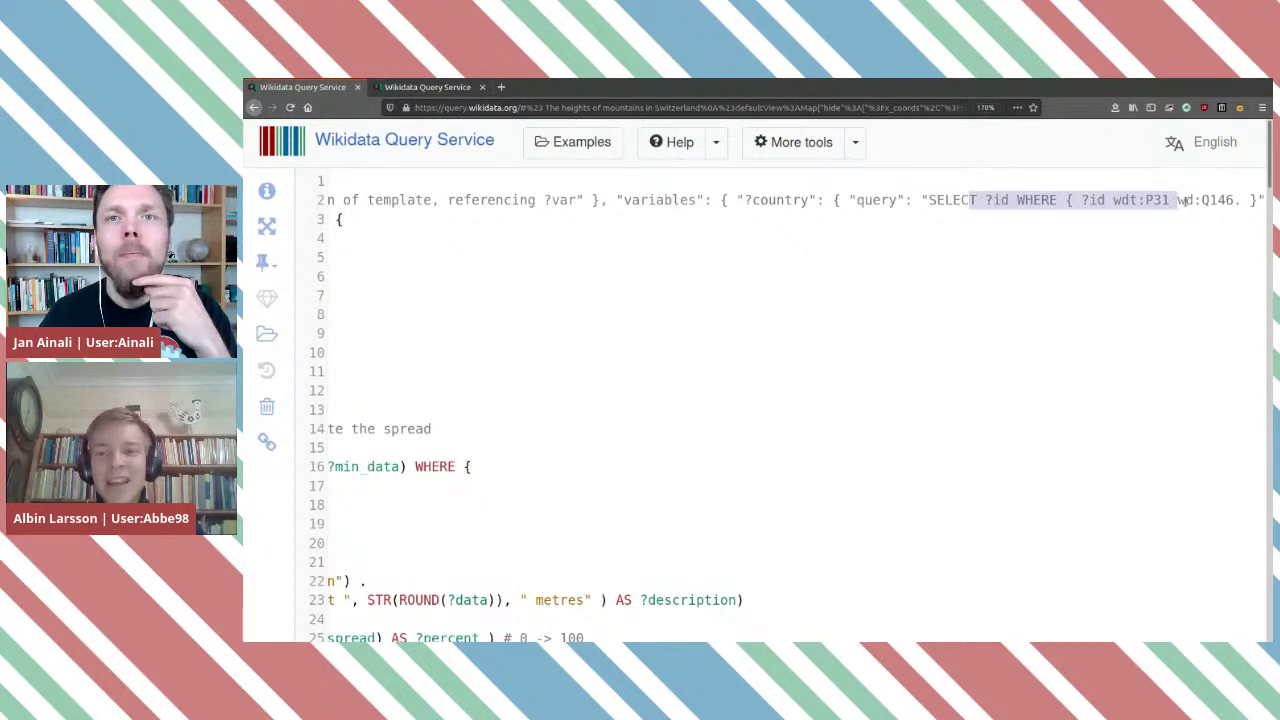
left_click(1204, 200)
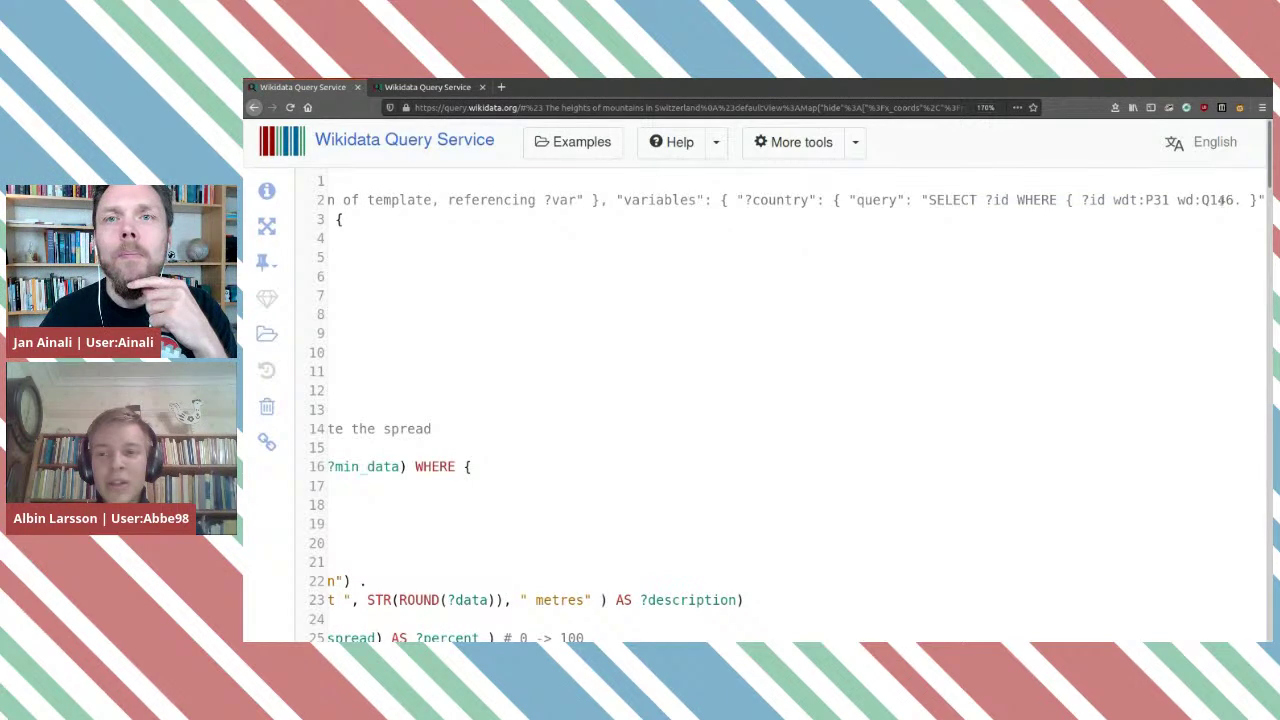
left_click_drag(1206, 200, 1270, 201)
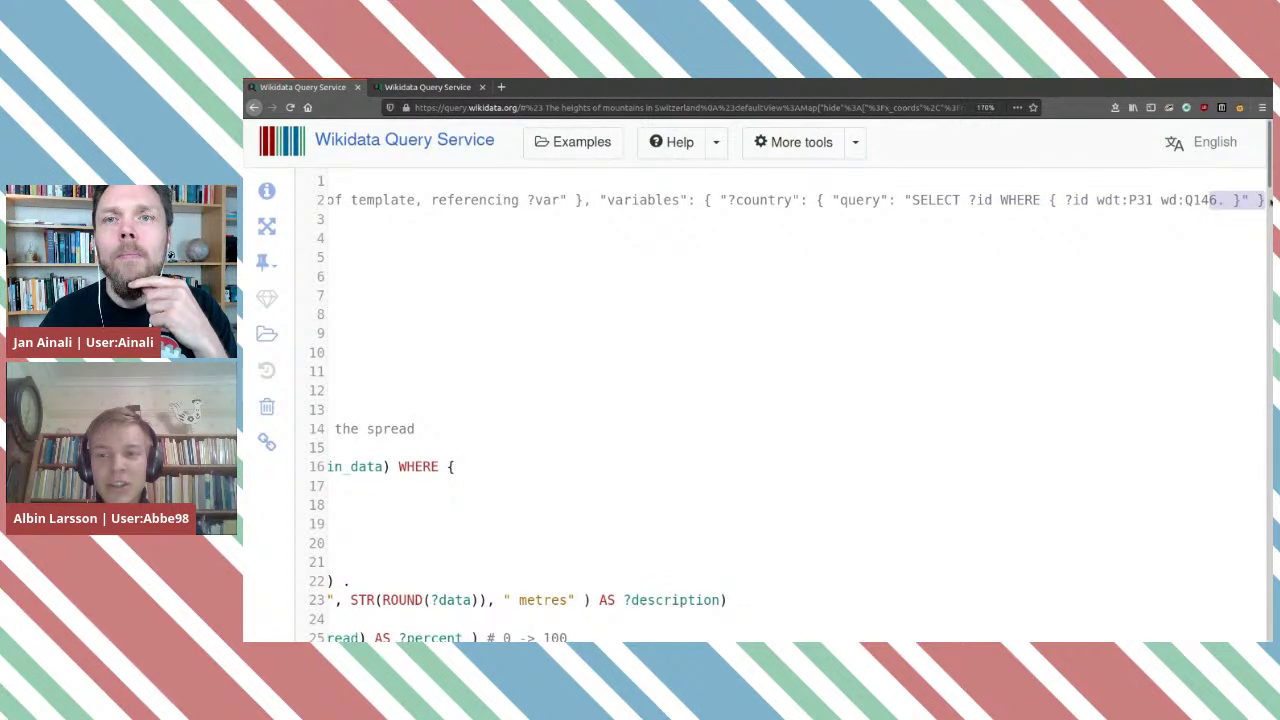
left_click(1106, 200)
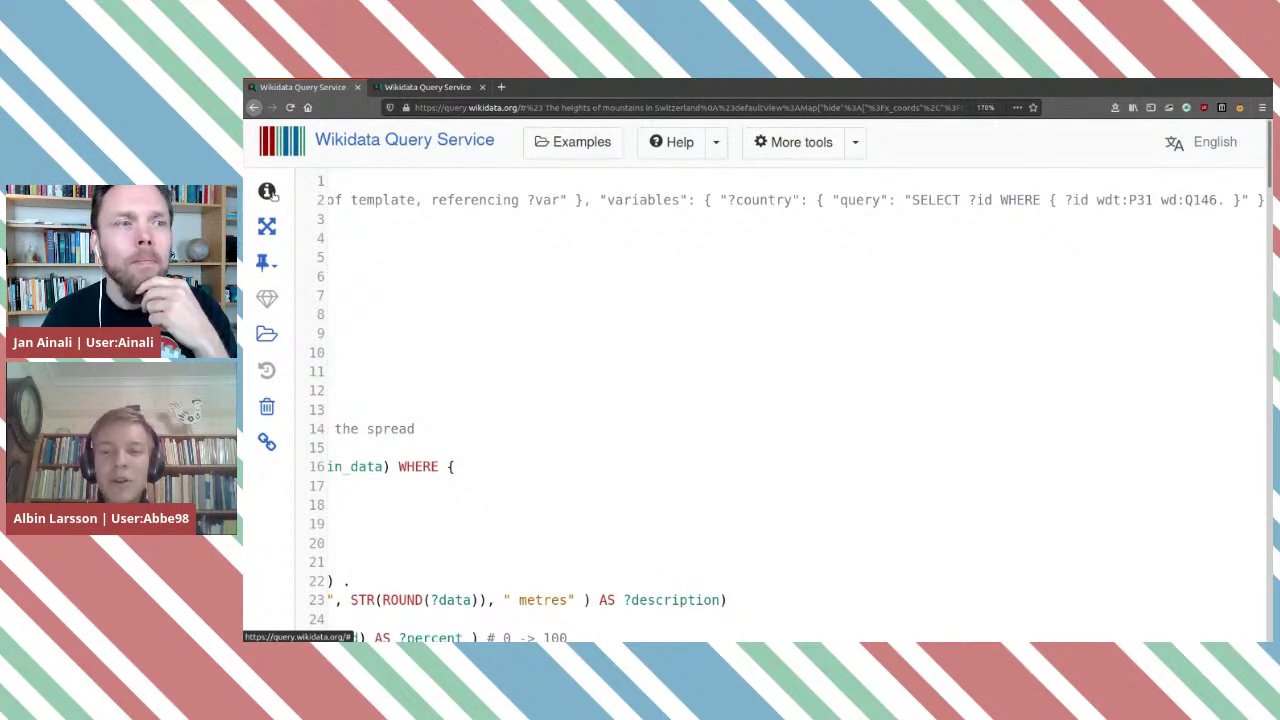
double_click(1200, 200)
scroll(1120, 215, "left", 1)
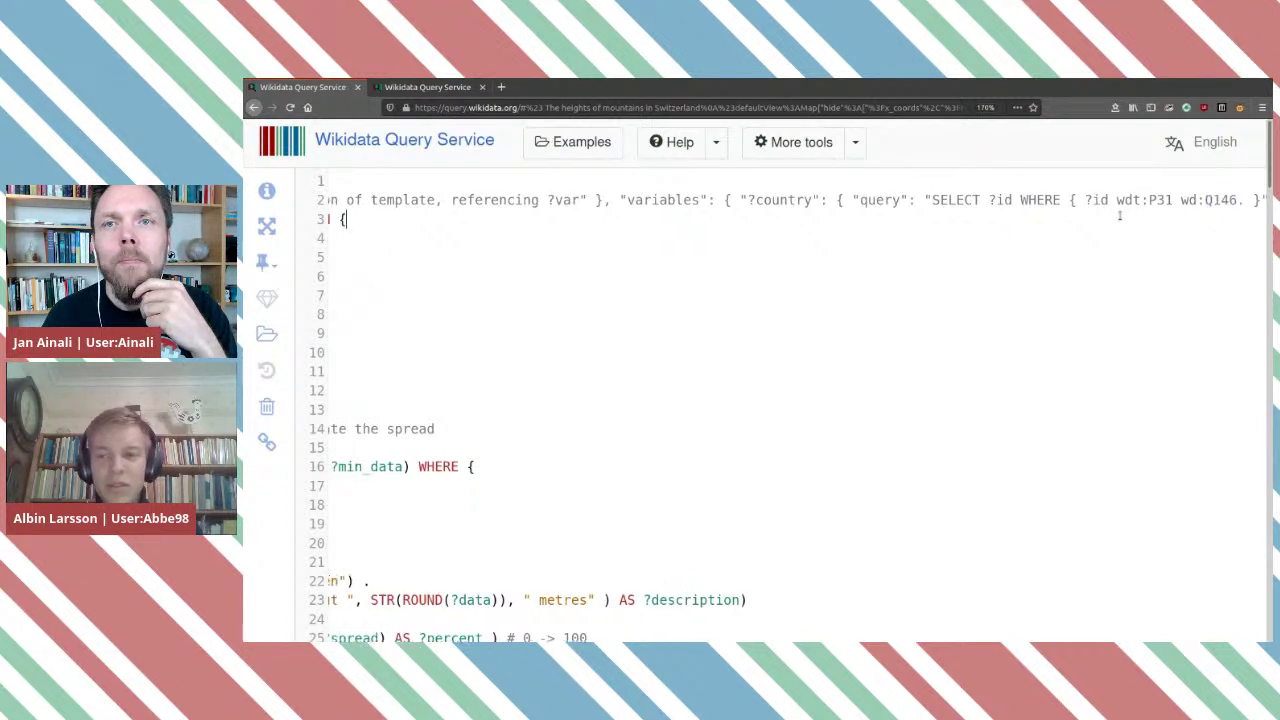
left_click_drag(1173, 200, 1256, 200)
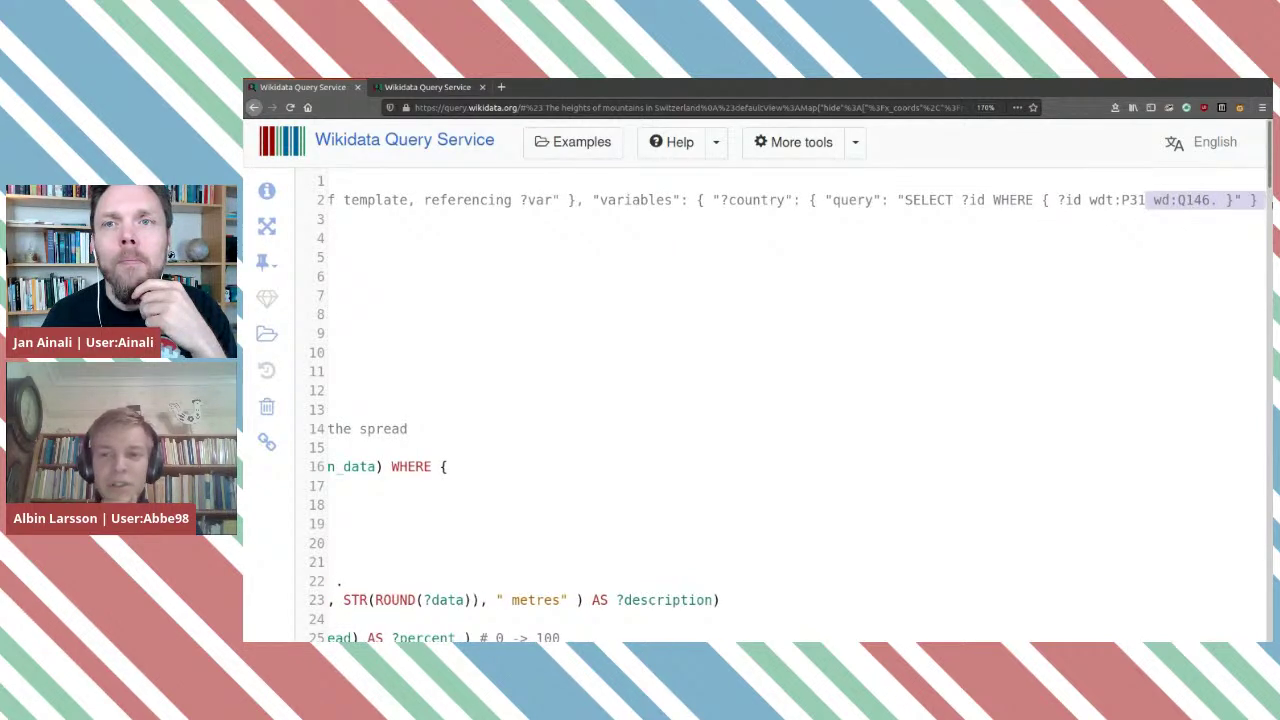
left_click(1159, 200)
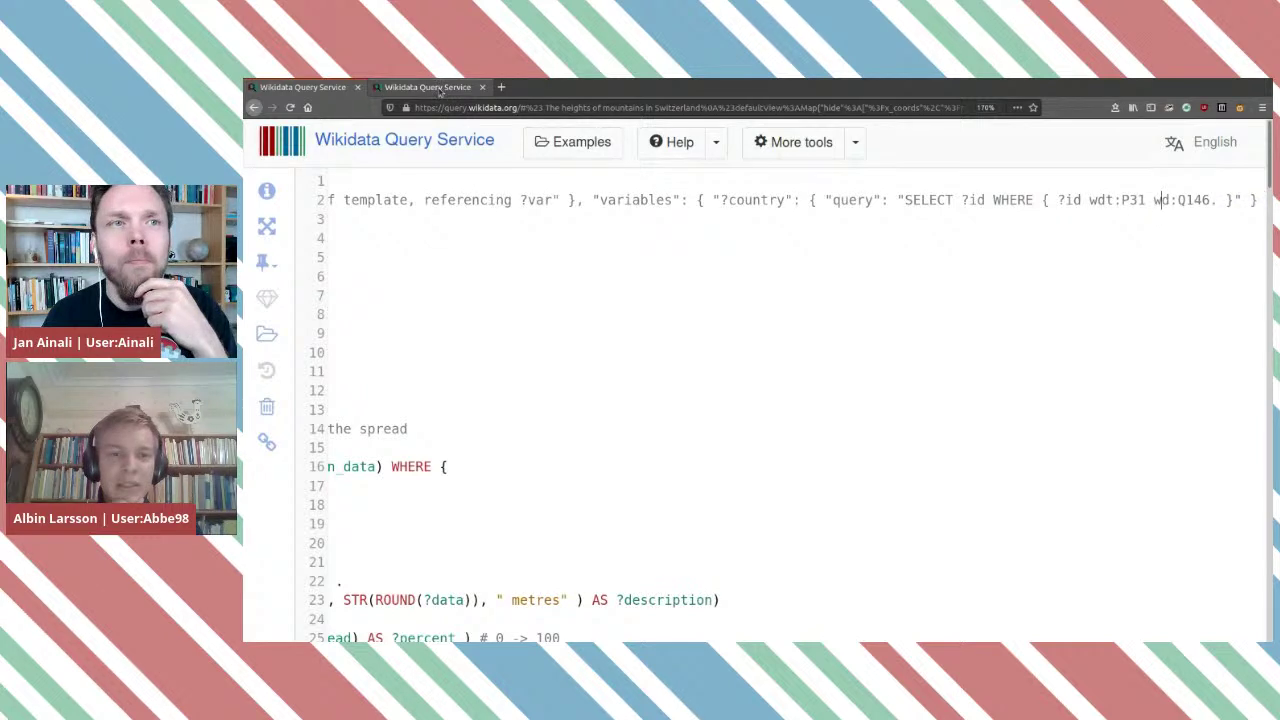
Search Wikidata for "sweden" in a new browser tab and open the Sweden item.
left_click(501, 87)
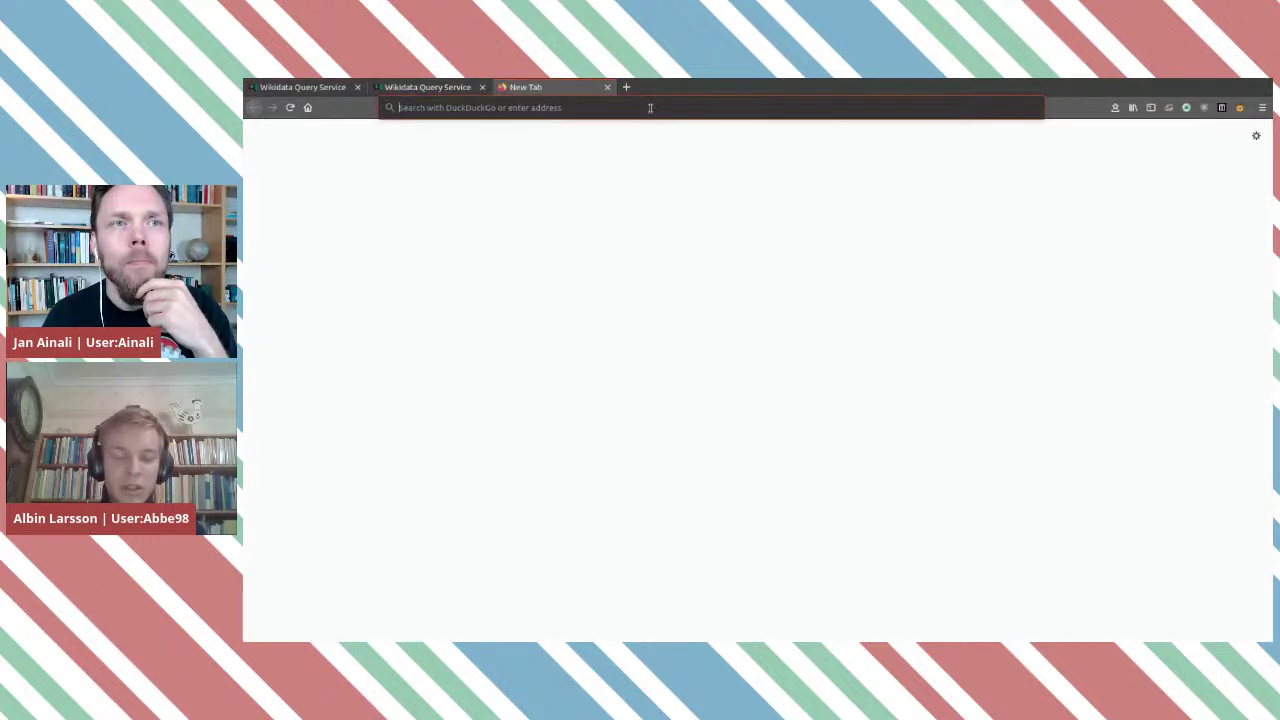
type("wd sweden")
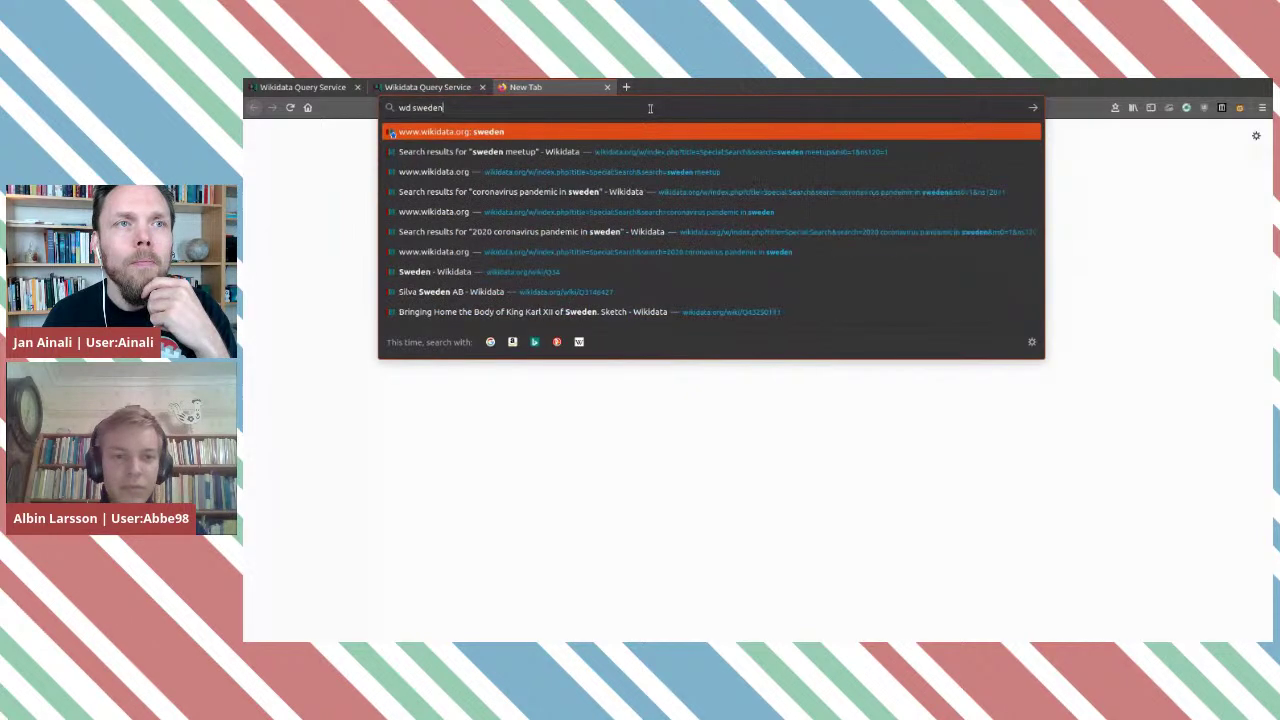
key("Return")
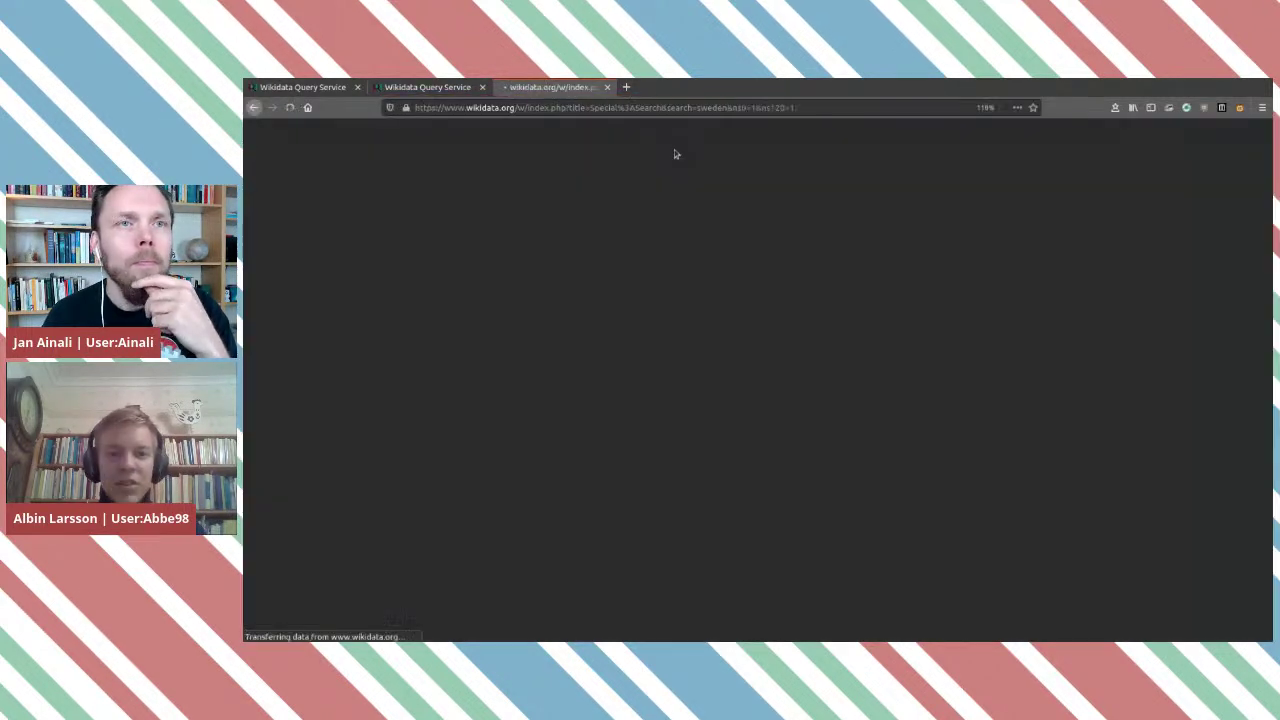
key("Return")
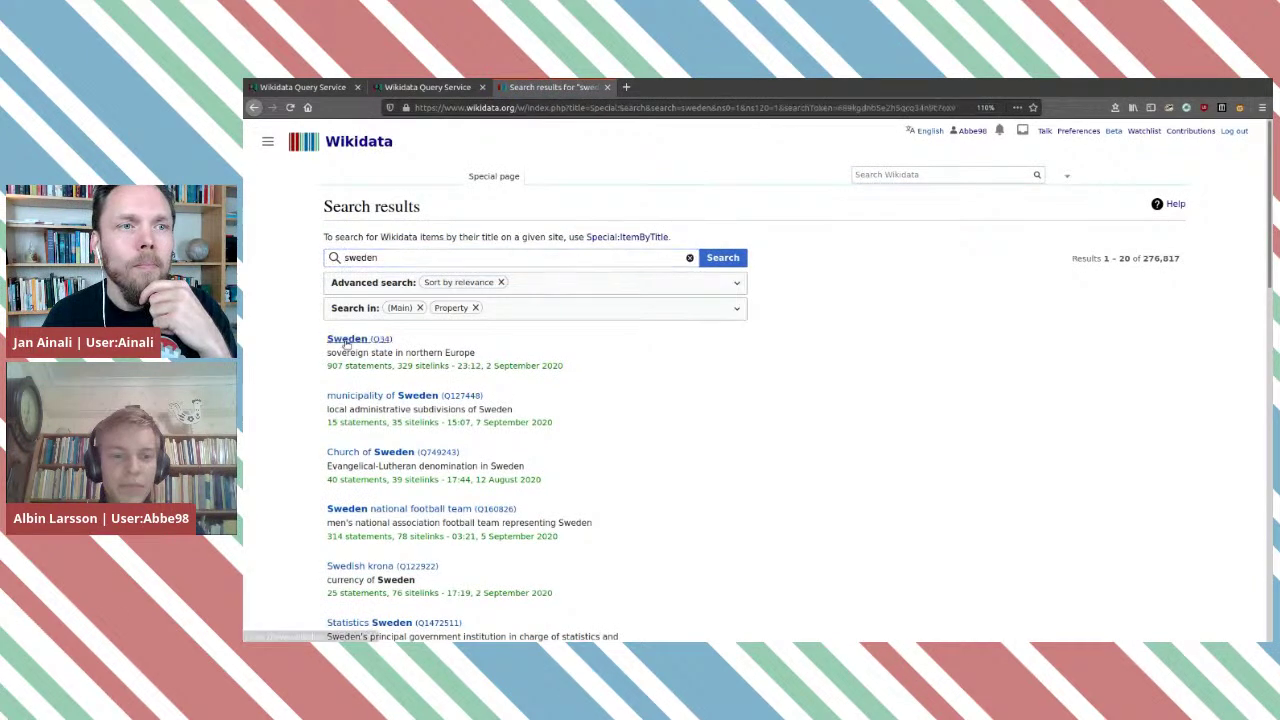
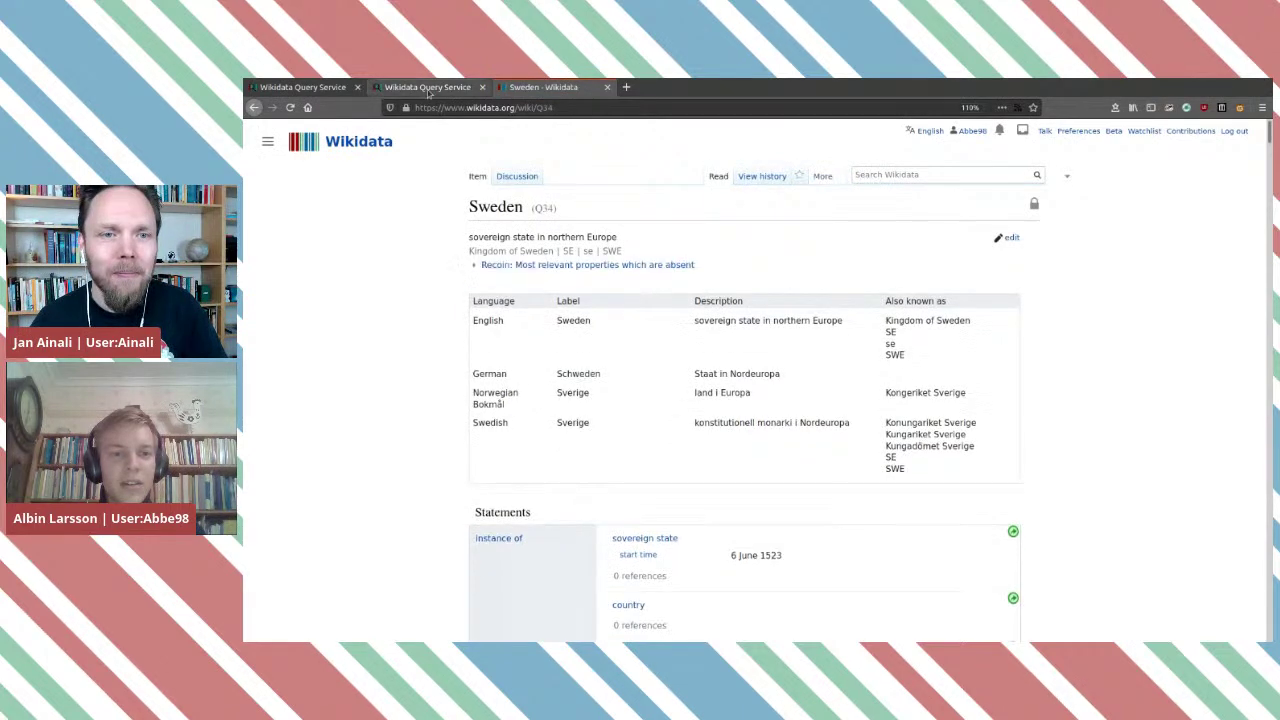
Open the country class from Sweden's instance of statements and copy its item ID Q6256 from the page address.
scroll(748, 451, "down", 4)
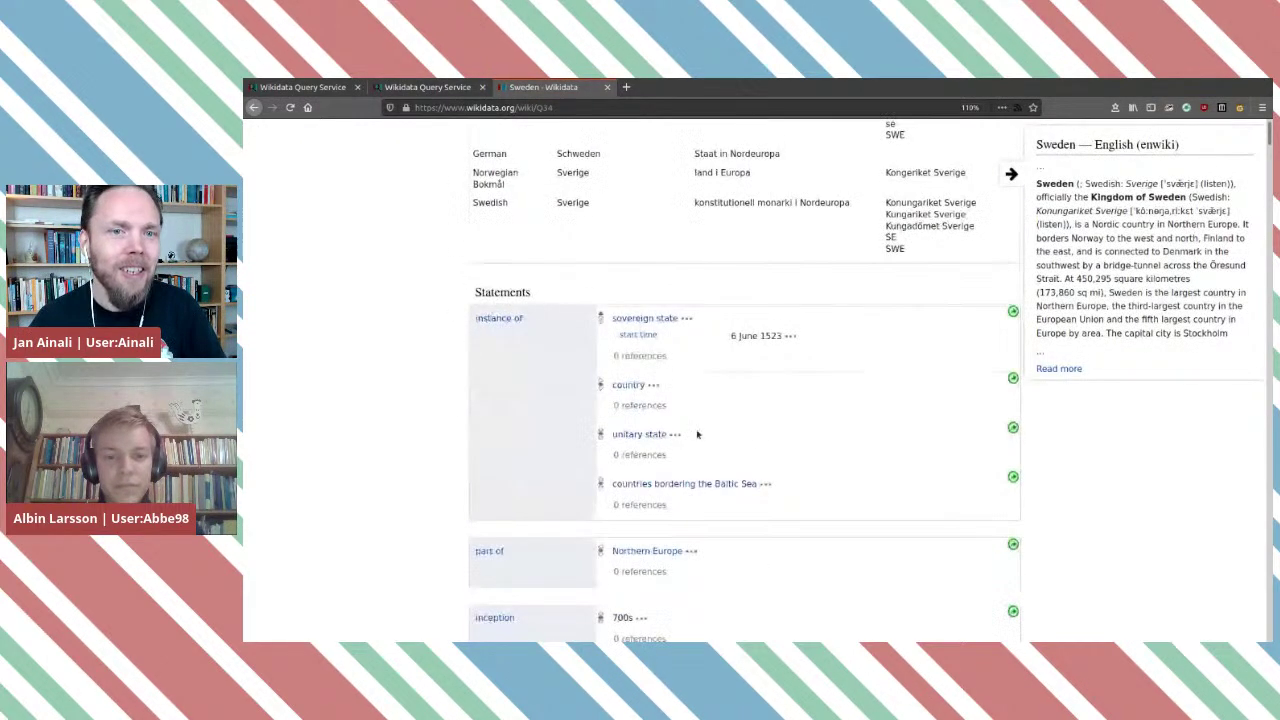
left_click(624, 392)
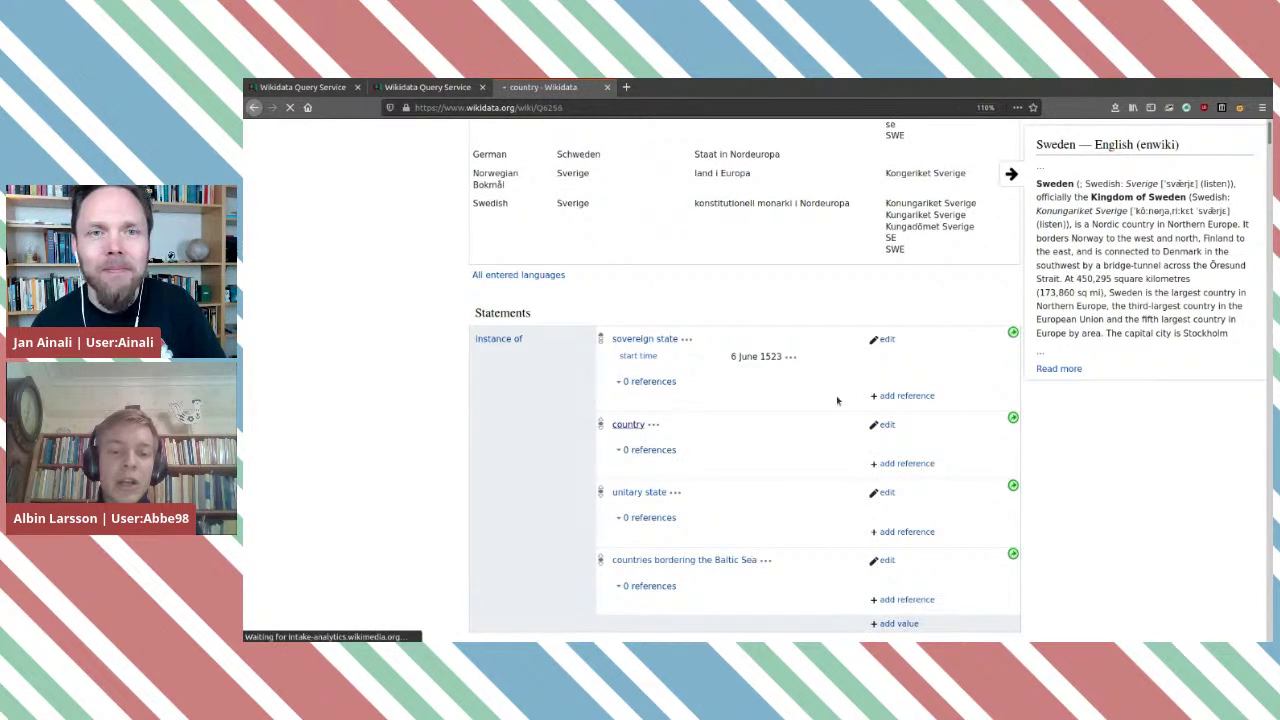
double_click(549, 107)
key("ctrl+c")
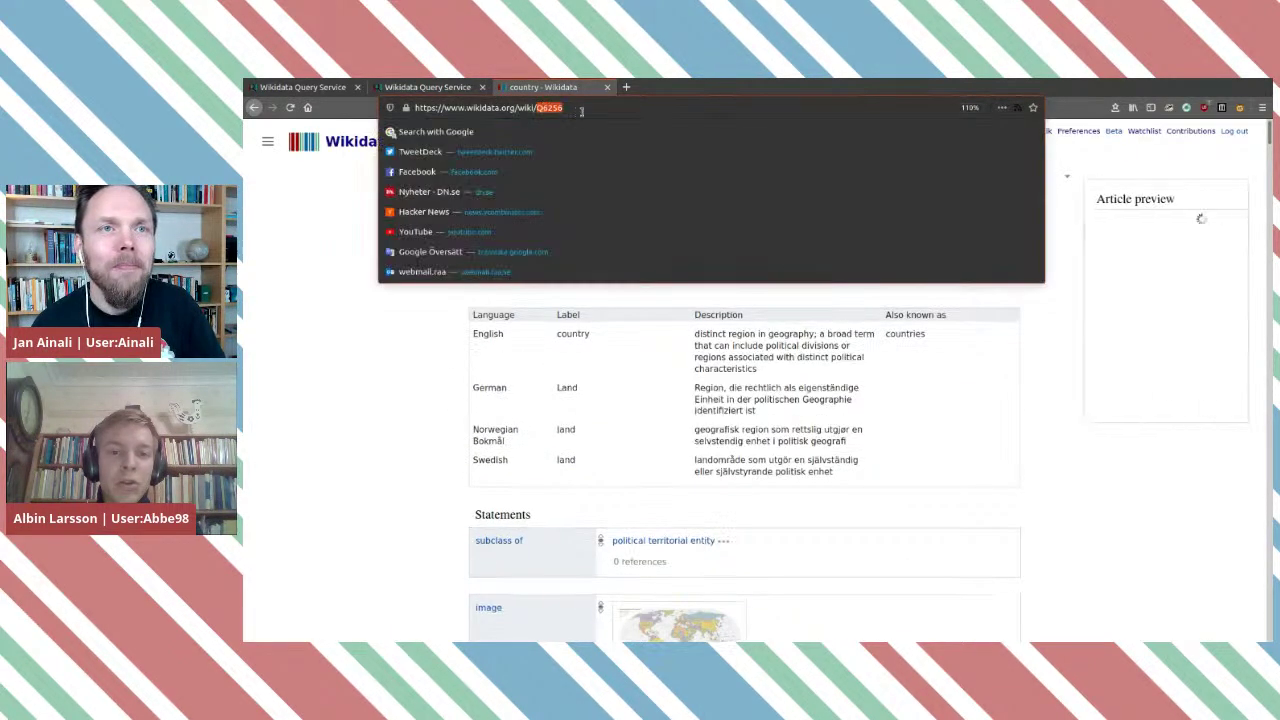
key("Escape")
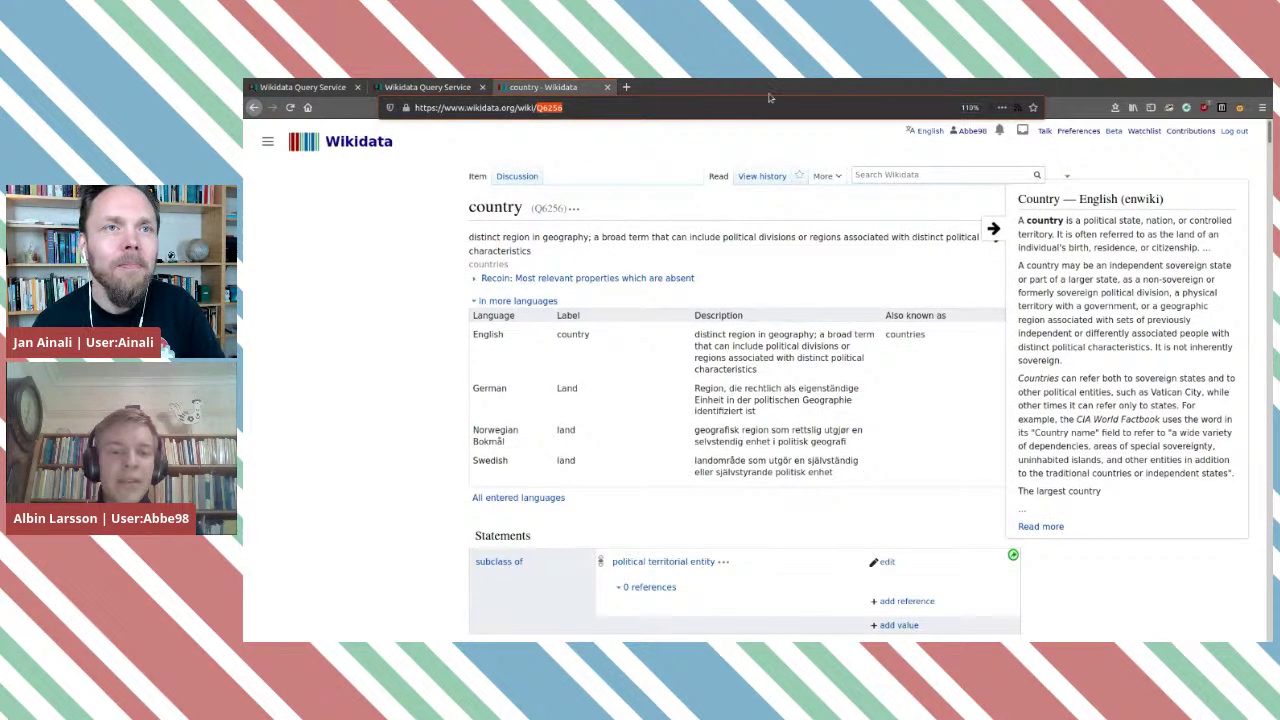
Close the Wikidata item tab and set the P31 class in the ?country variable's query to the copied ID Q6256.
left_click(607, 87)
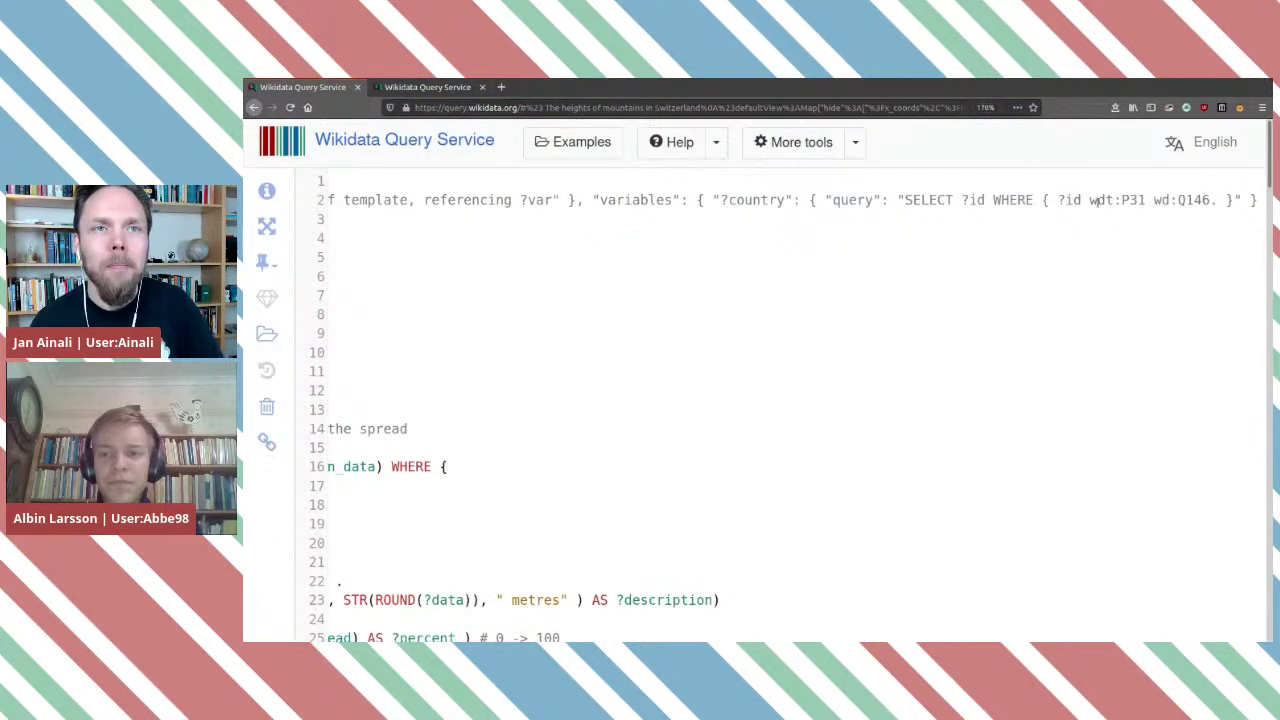
double_click(1186, 200)
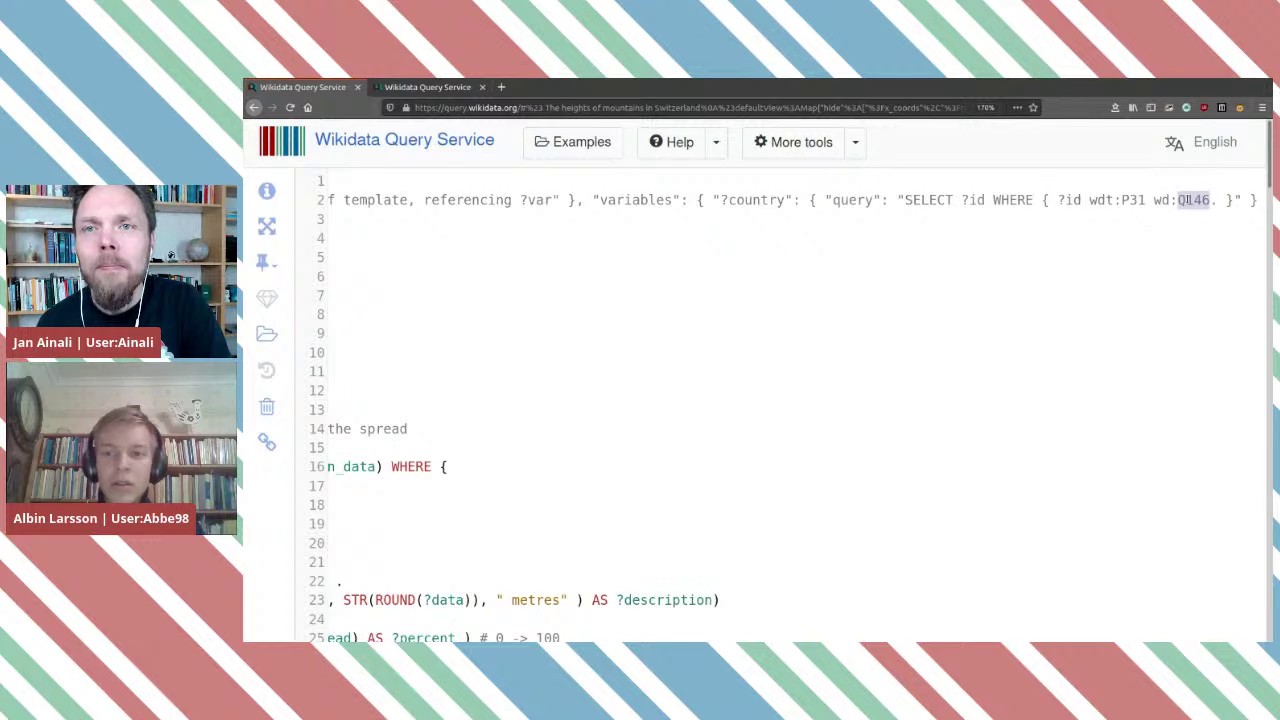
key("ctrl+v")
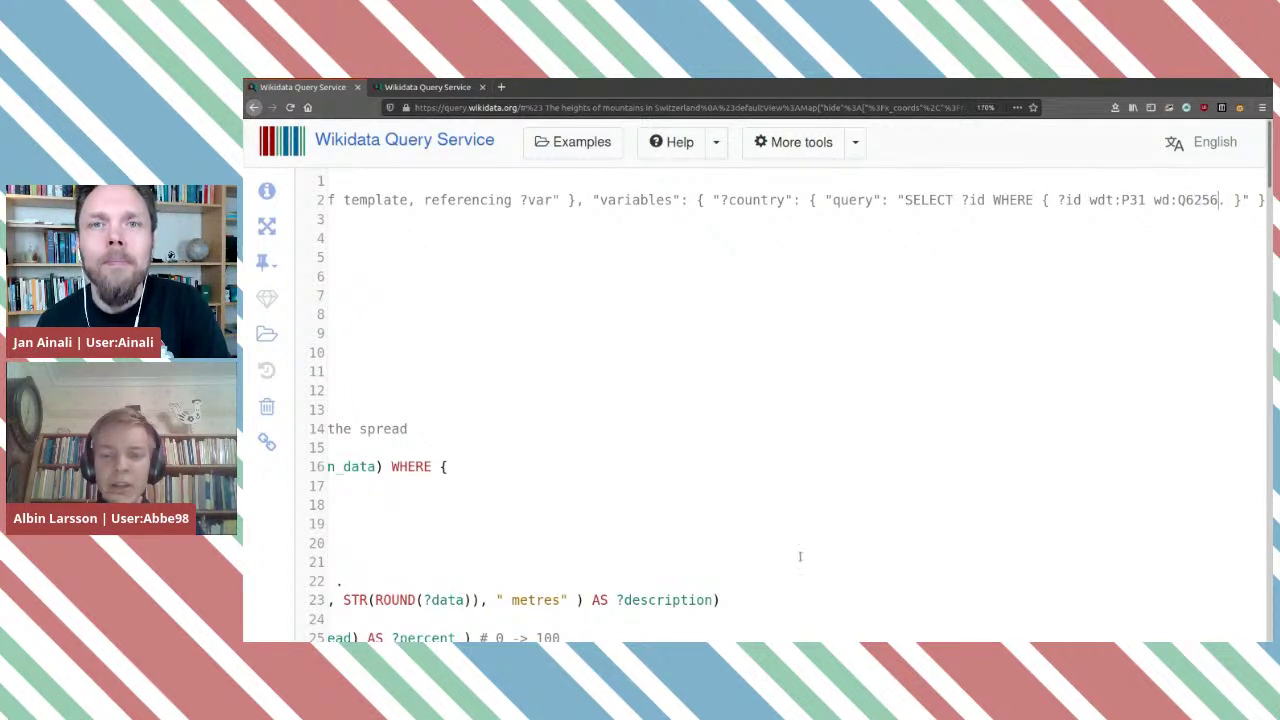
Delete the placeholder English description text from the template line, keeping its quotation marks.
left_click(470, 238)
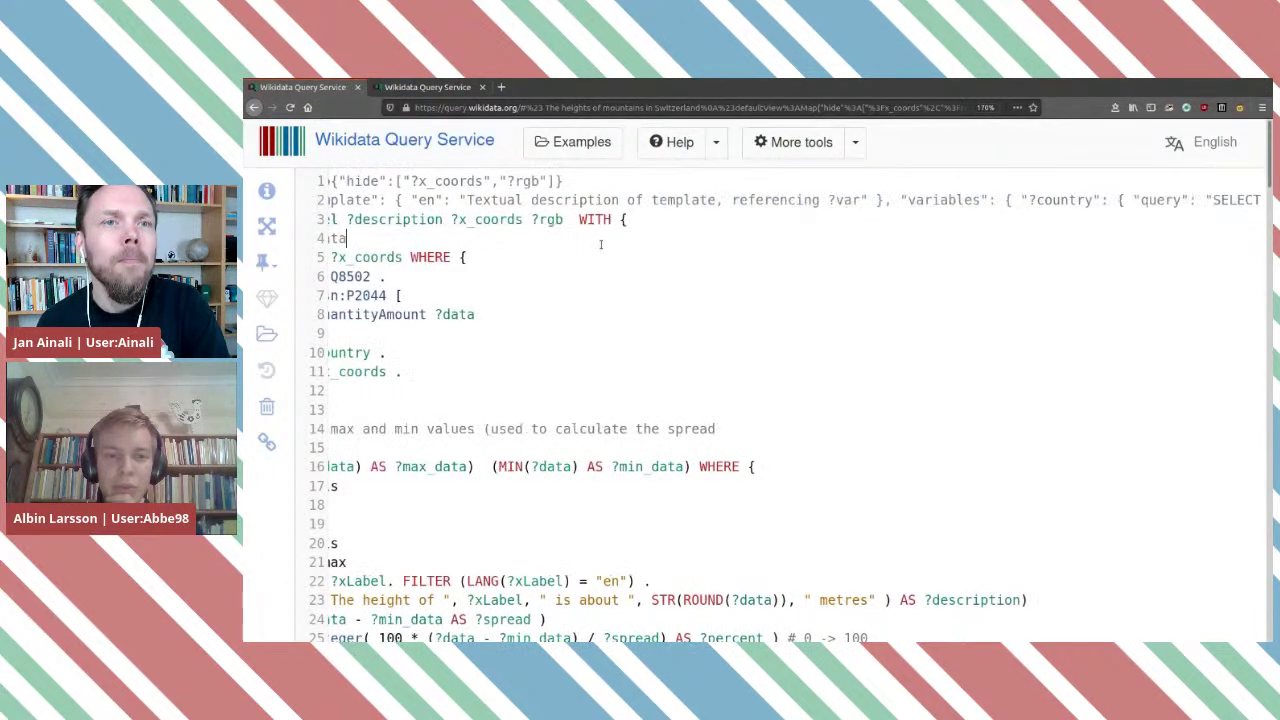
left_click_drag(859, 199, 463, 199)
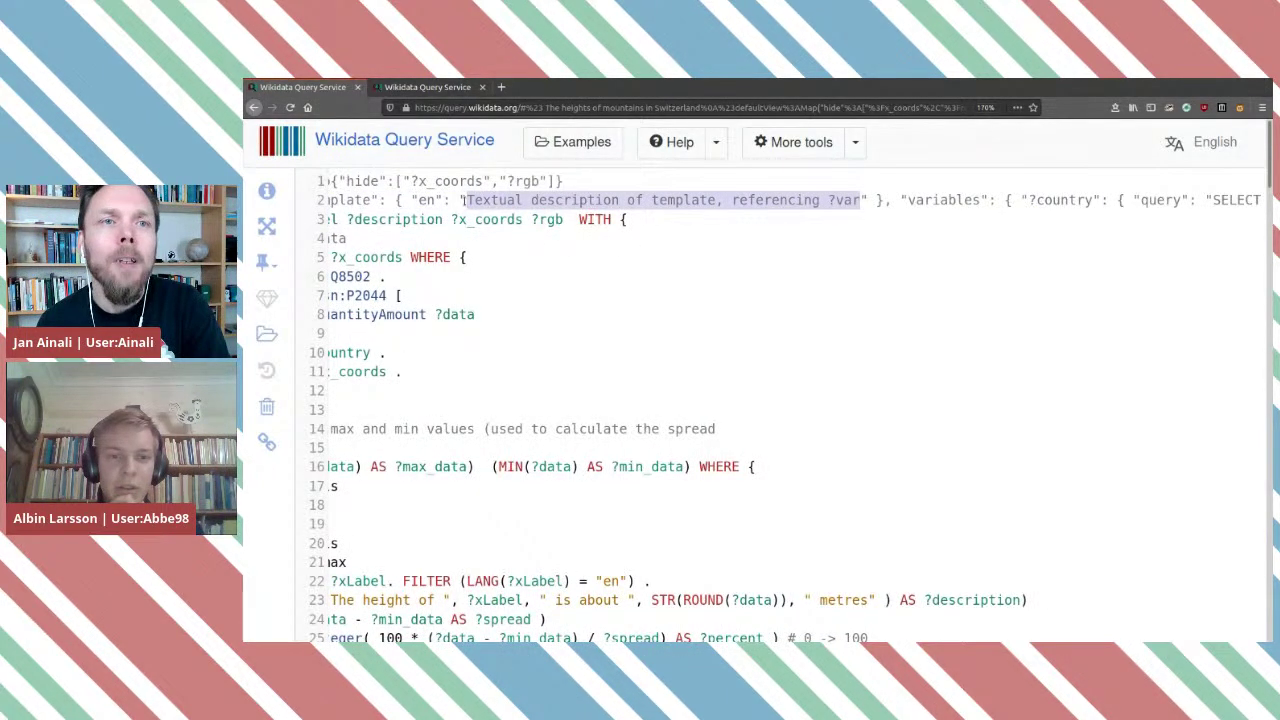
key("BackSpace")
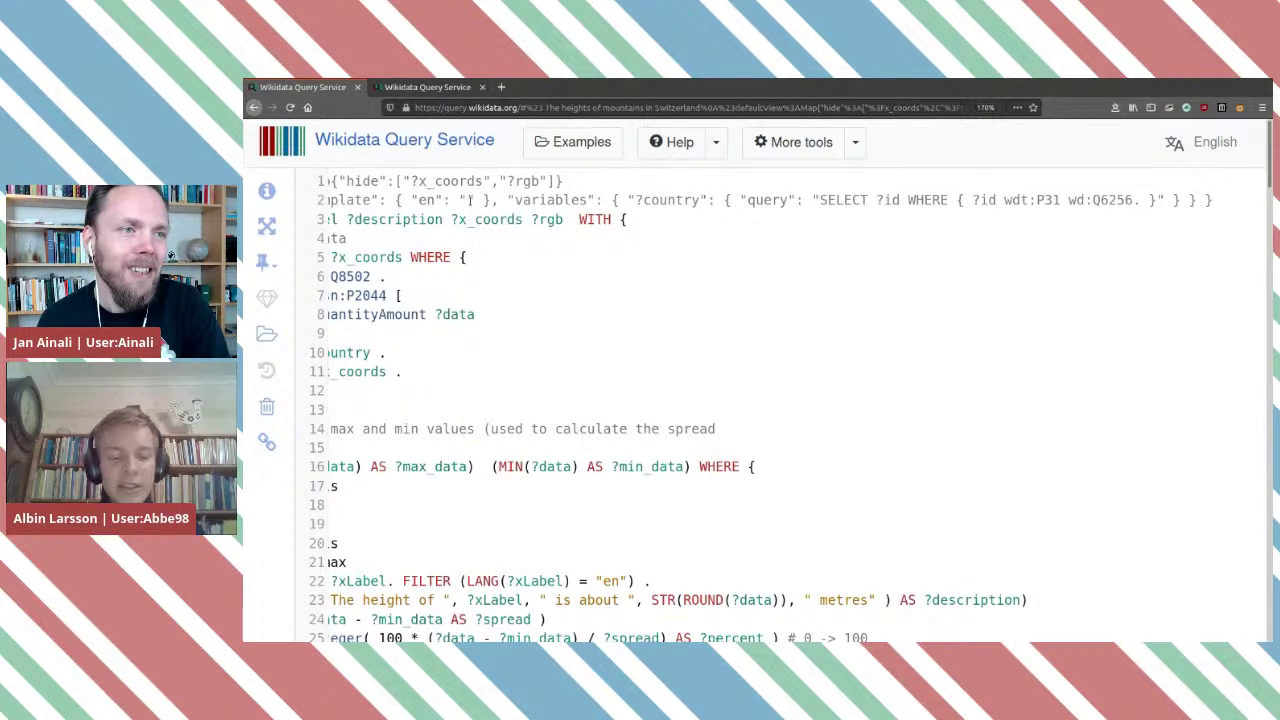
key("ctrl+v")
key("BackSpace")
key("BackSpace")
key("BackSpace")
key("BackSpace")
key("BackSpace")
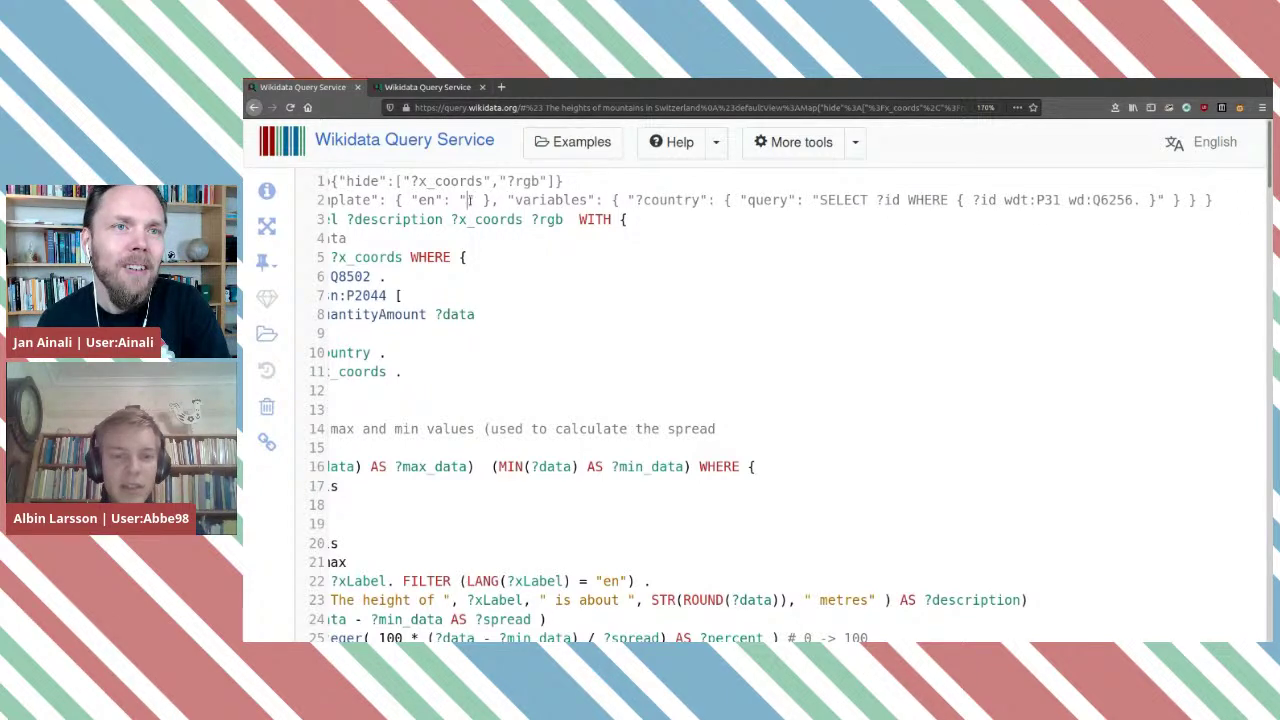
key("ctrl+z")
key("ctrl+z")
key("ctrl+z")
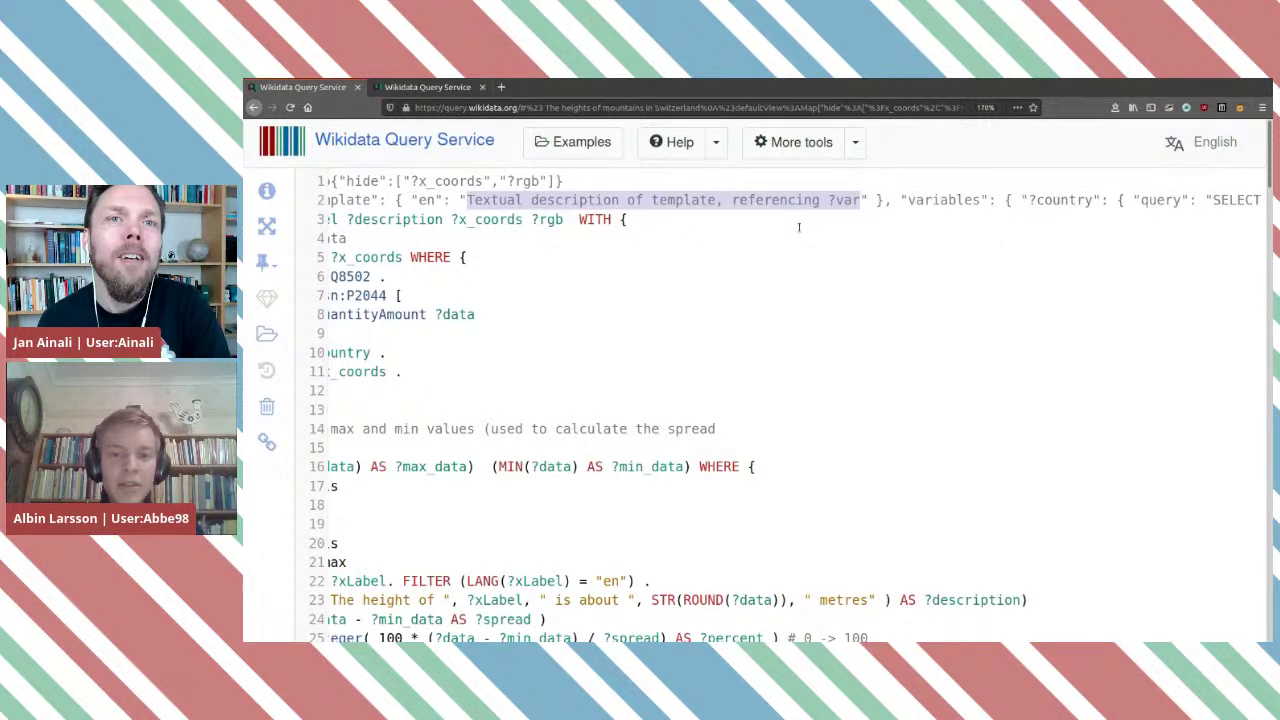
key("BackSpace")
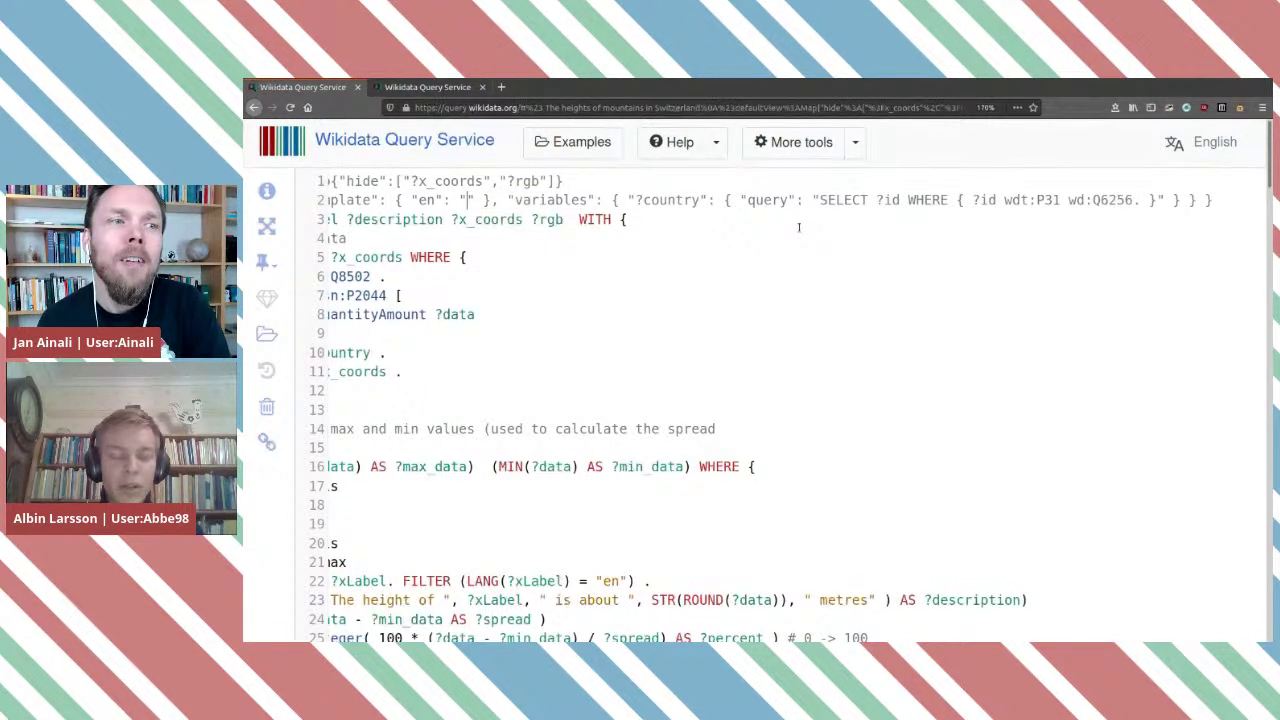
Enter "Country Selector" as the English description in the template line.
type("C")
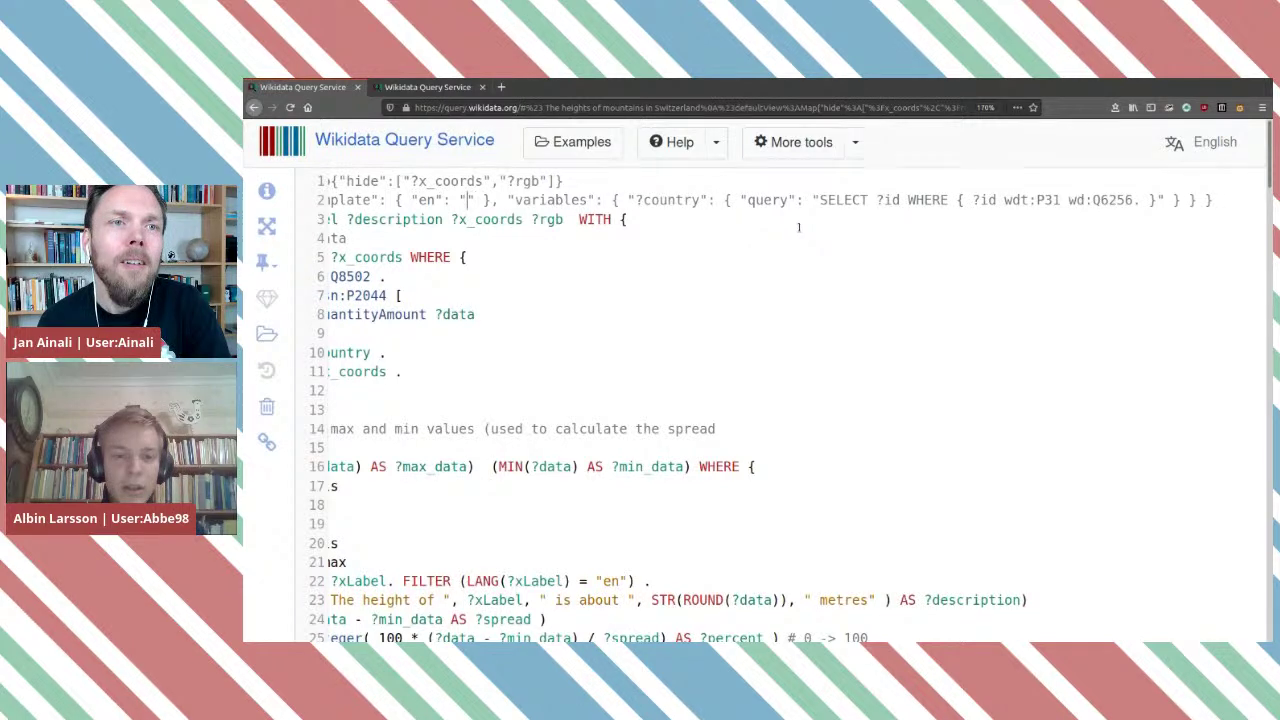
type("ountry")
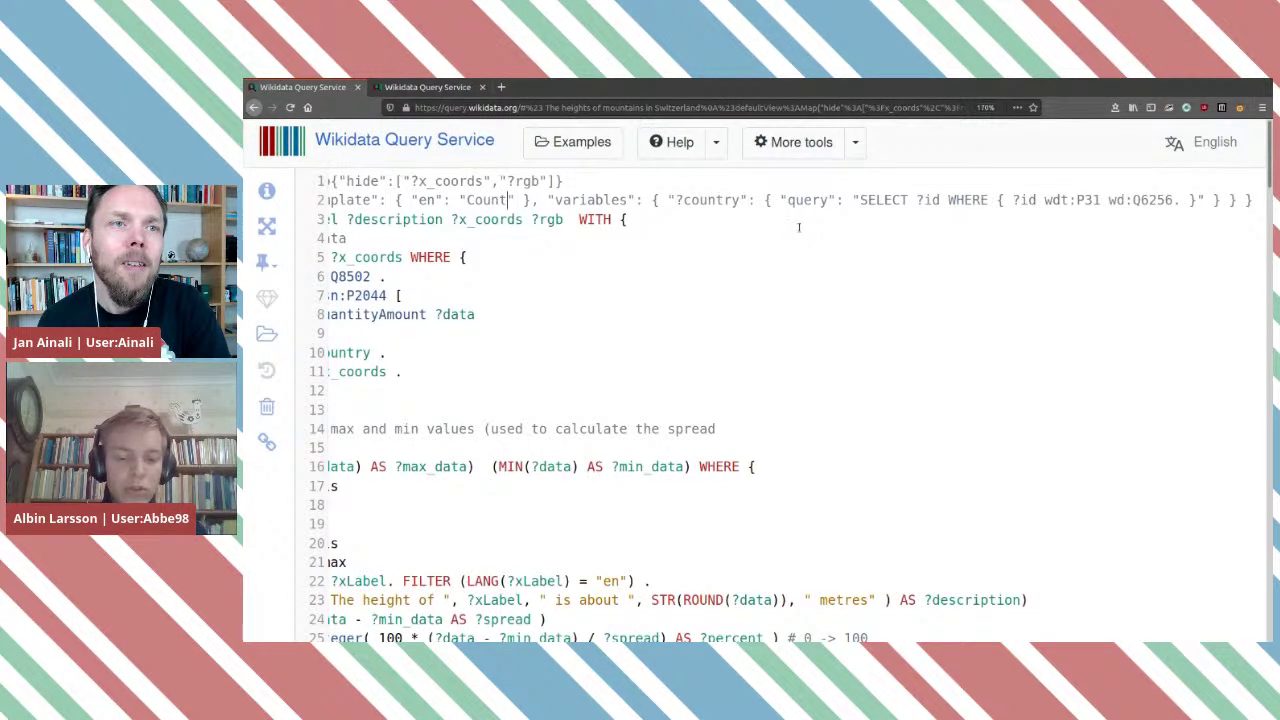
type(" Selec")
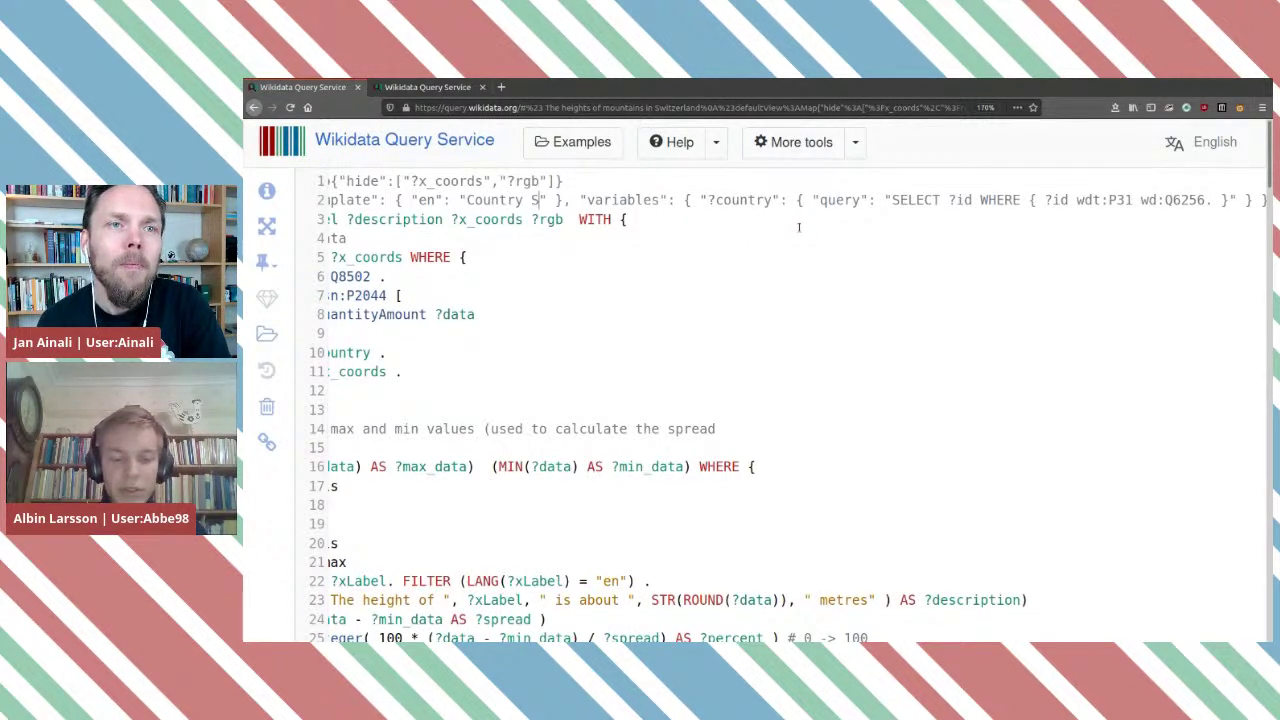
type("tor")
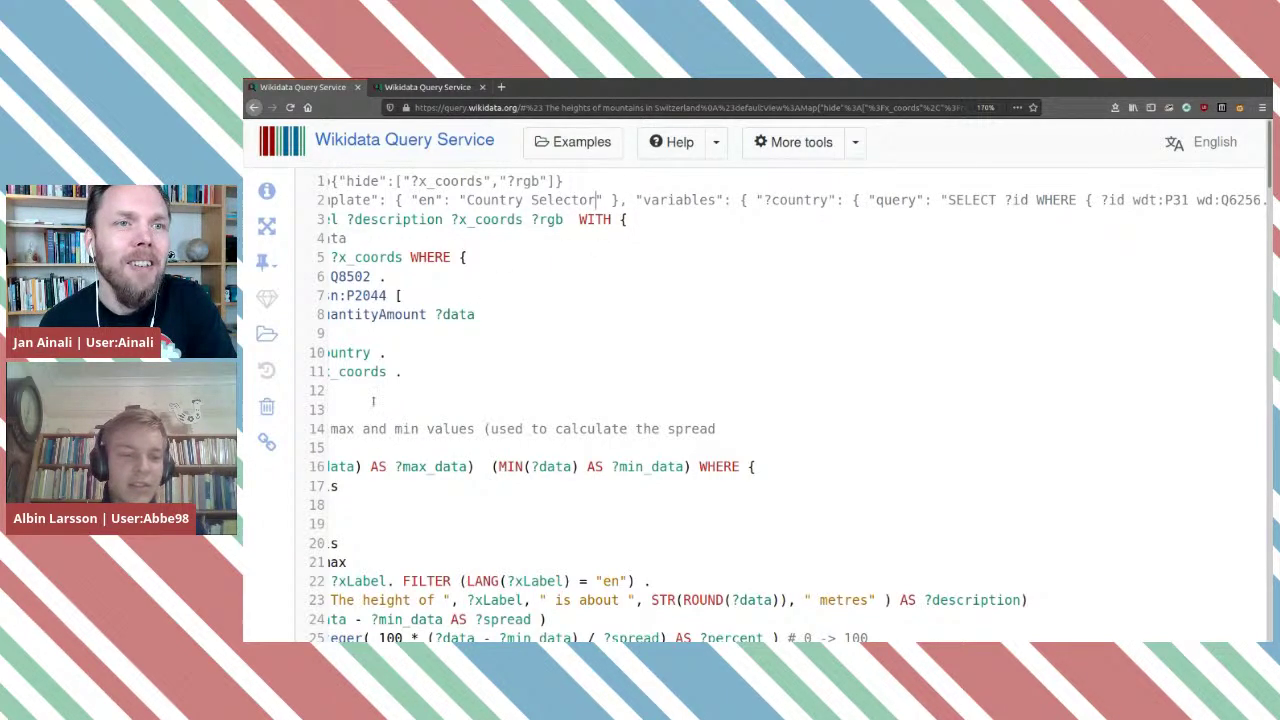
left_click_drag(457, 336, 335, 199)
left_click(533, 276)
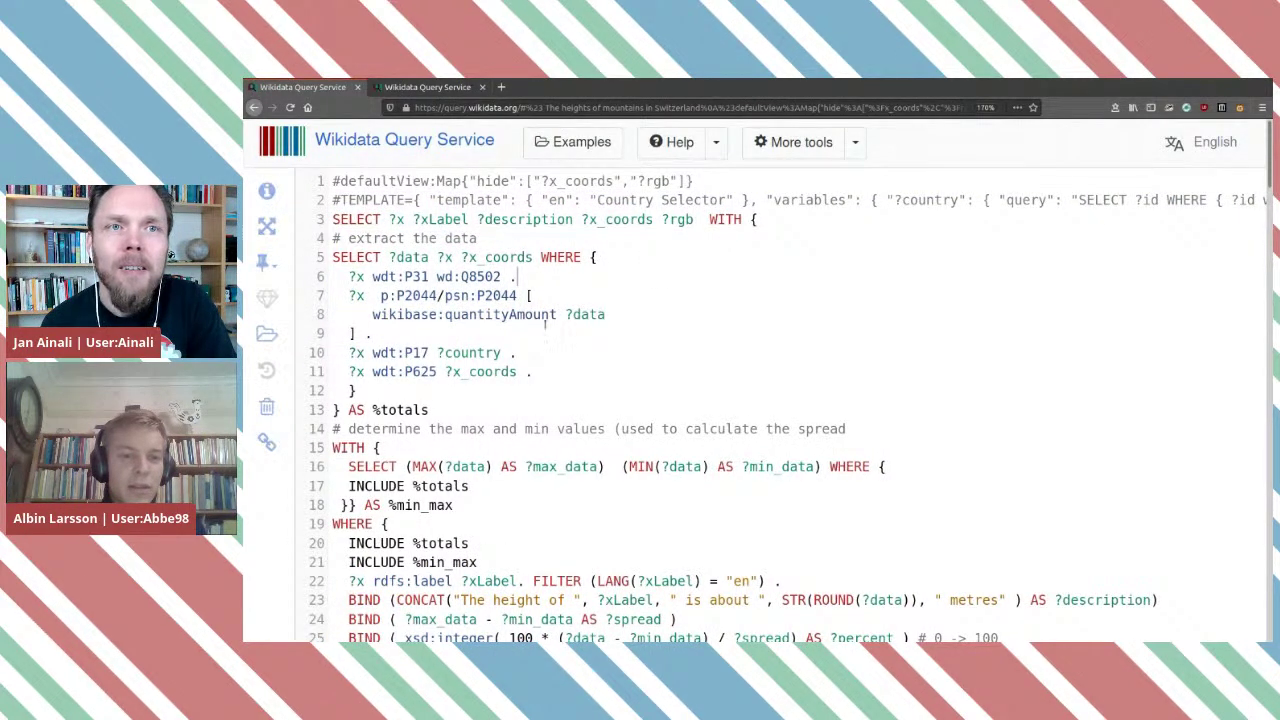
Check the Query Helper for a country selector from the template query, and close it again.
left_click_drag(1265, 190, 1261, 565)
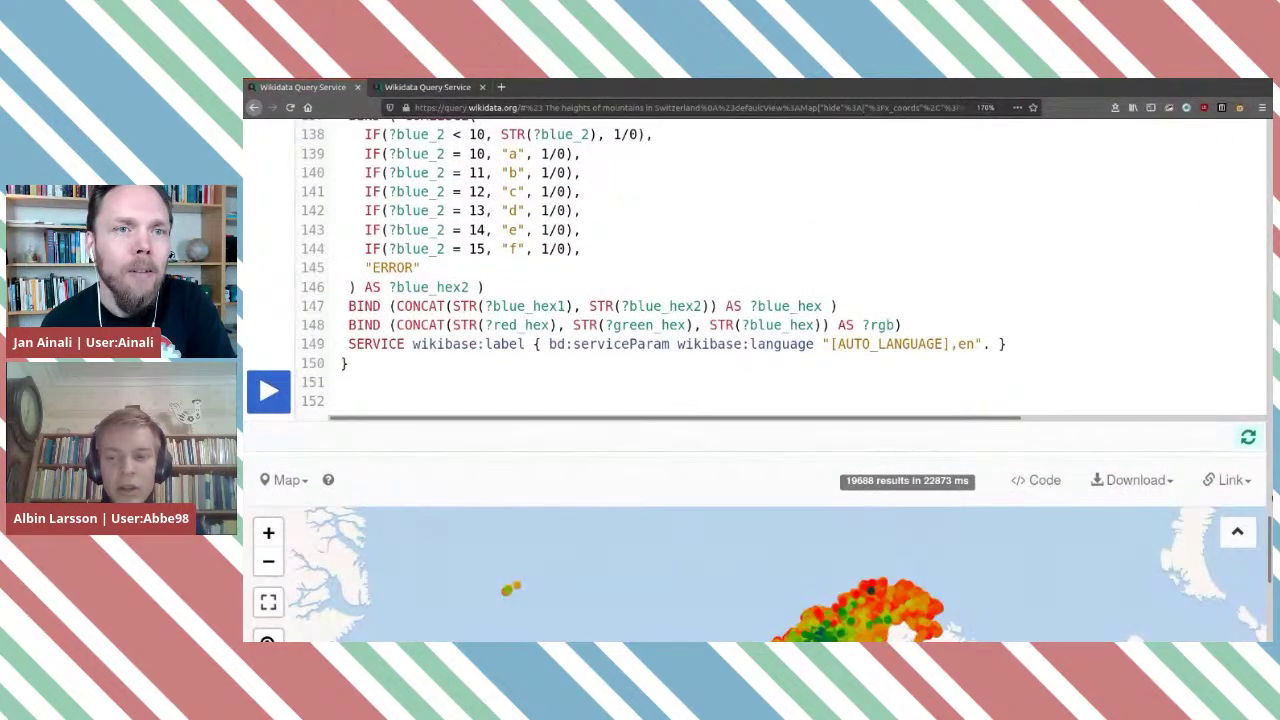
key("F5")
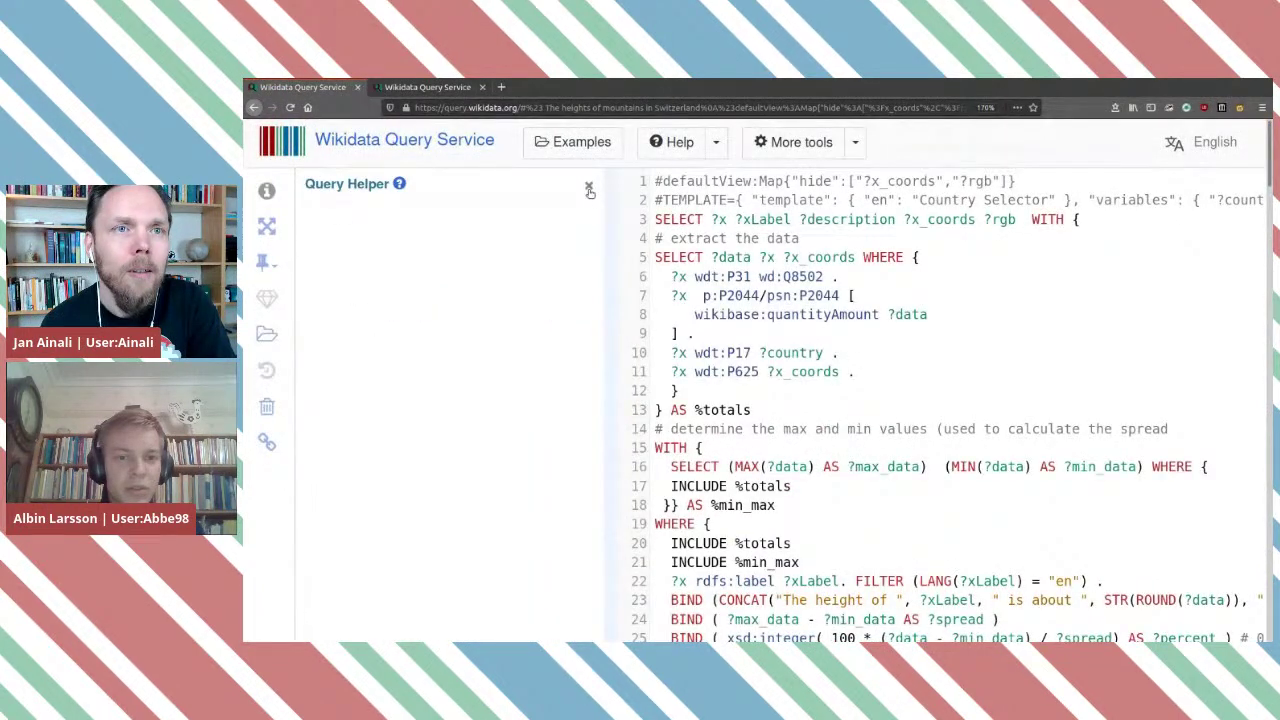
left_click(589, 189)
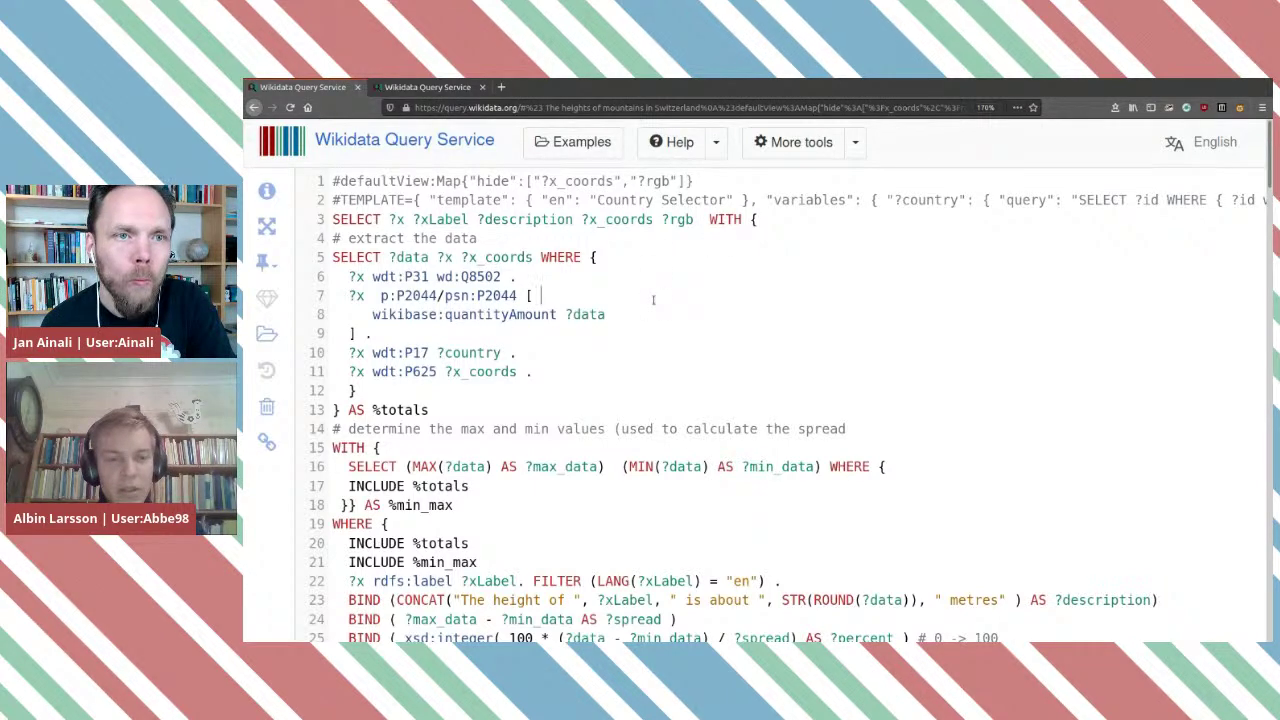
Copy the whole template query and paste it into a fresh query.wikidata.org page in a new browser tab.
key("ctrl+a")
left_click(428, 88)
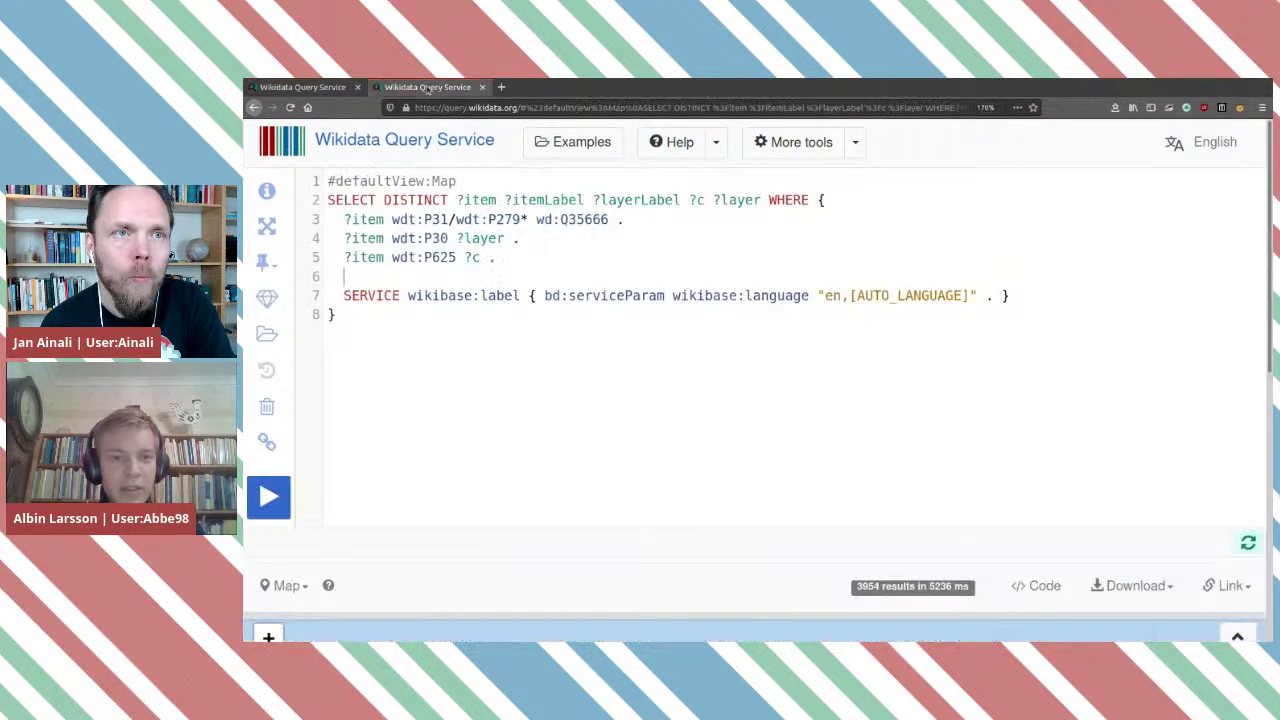
left_click(501, 87)
type("query.wikidata.org/")
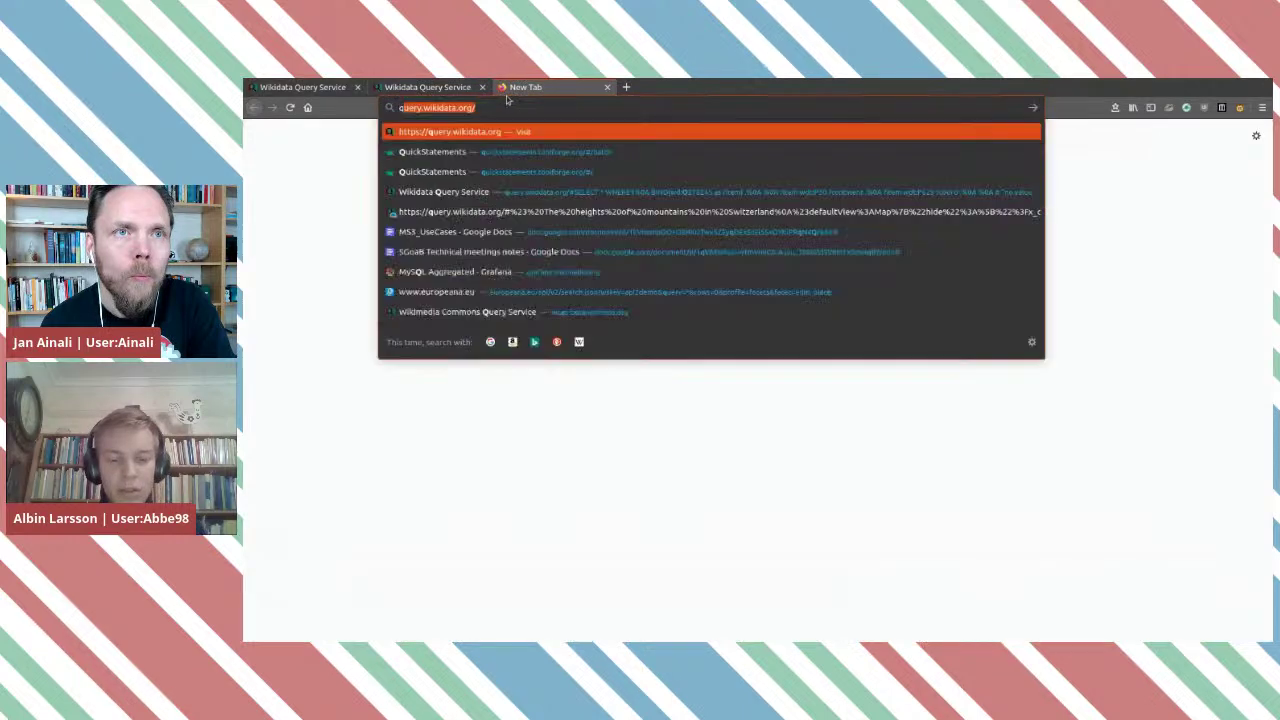
key("Return")
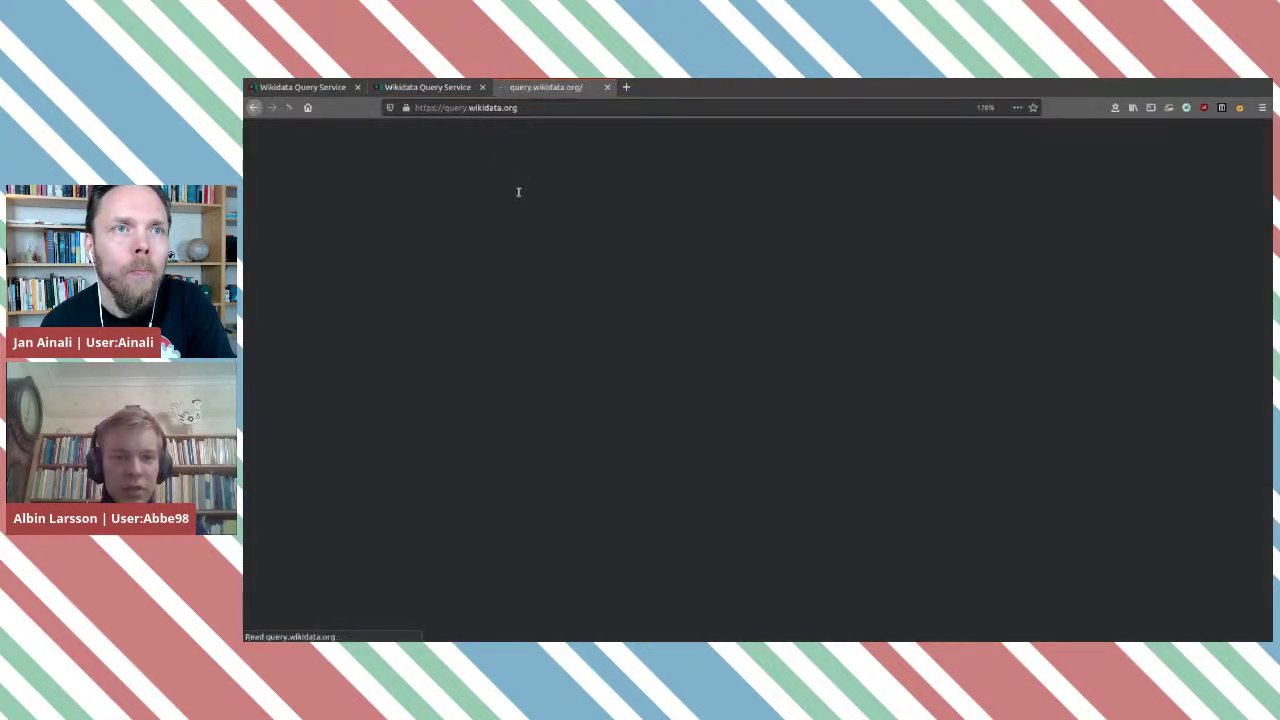
key("ctrl+v")
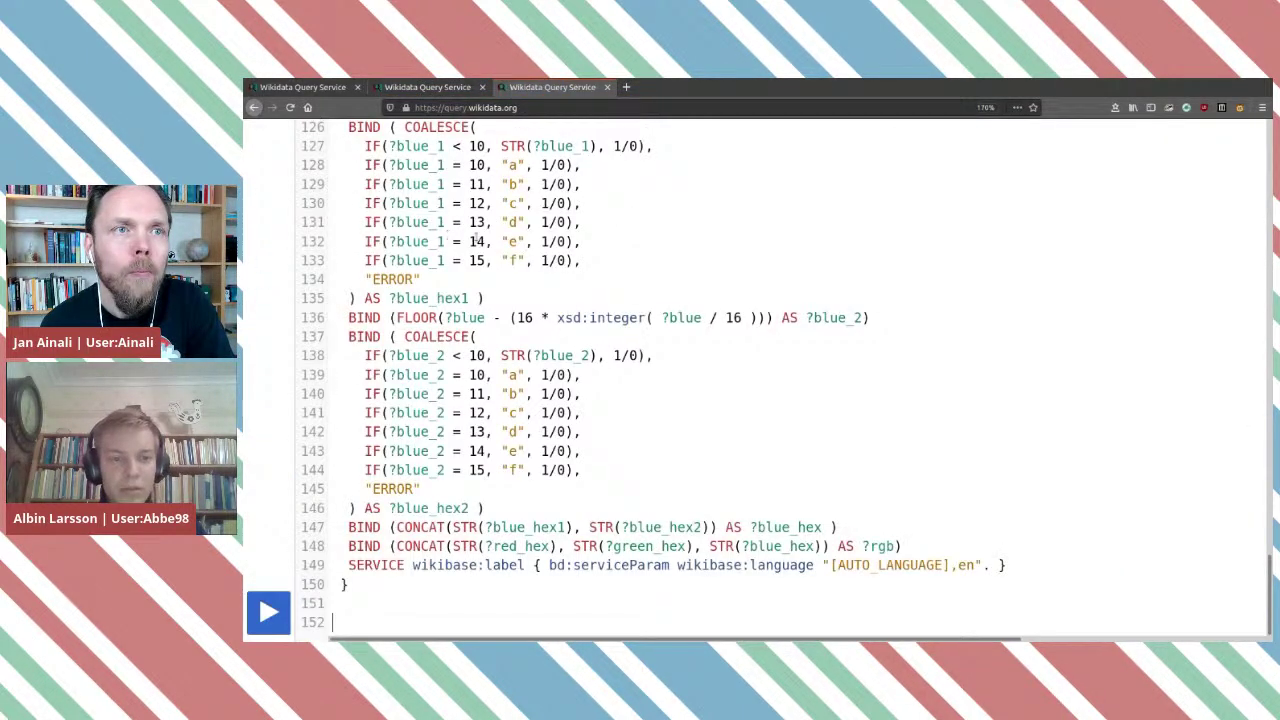
scroll(890, 400, "up", 15)
scroll(862, 389, "up", 10)
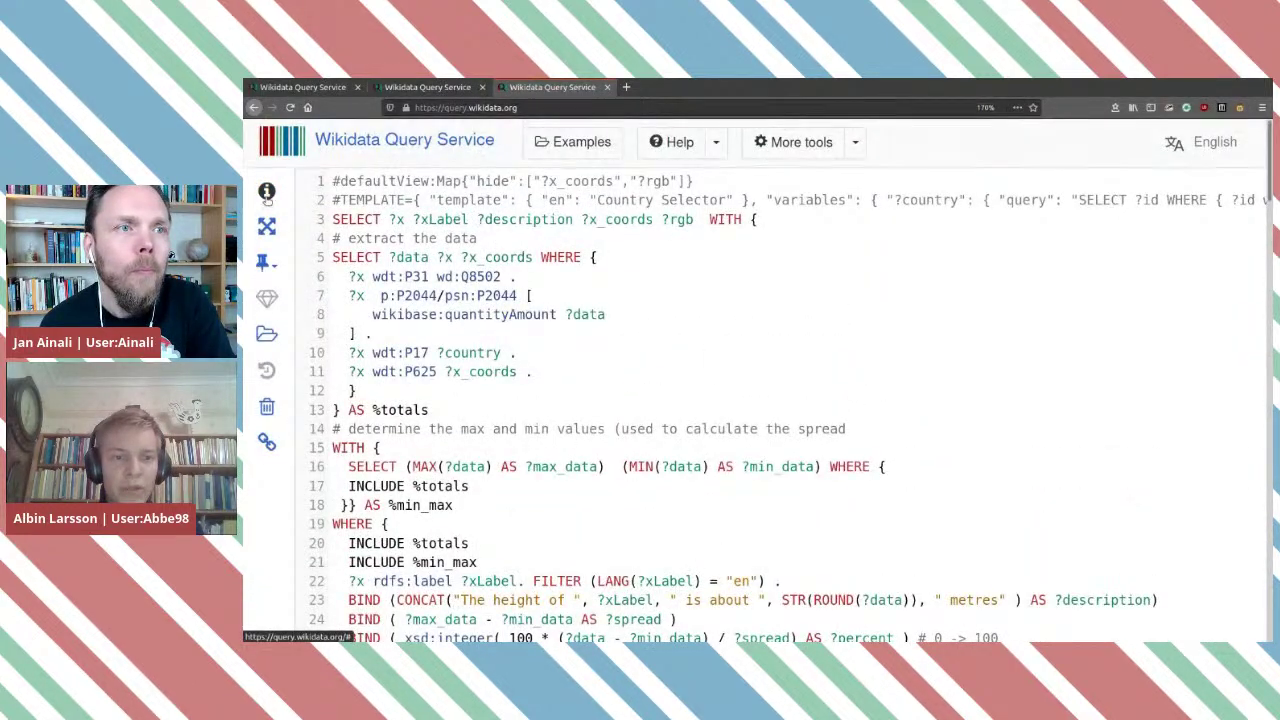
Open the Query Helper and inspect its Filter and Show choices for the country variable without adding anything.
left_click(267, 192)
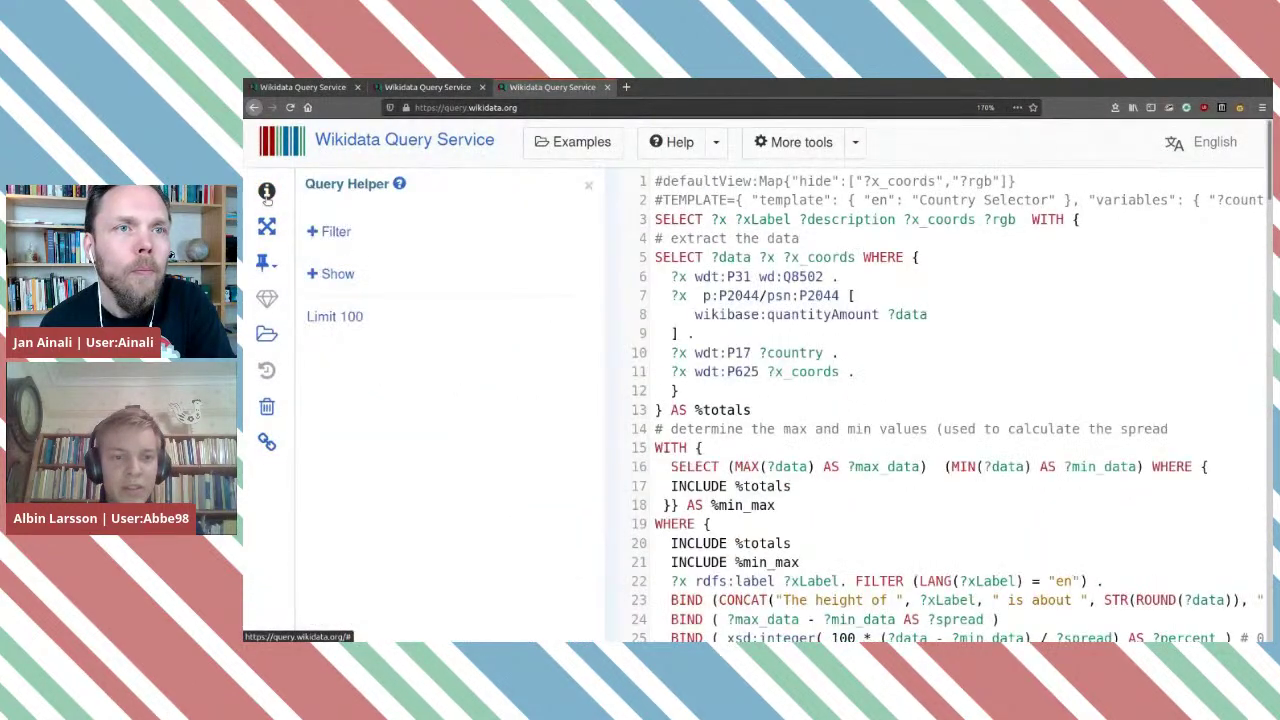
left_click(331, 233)
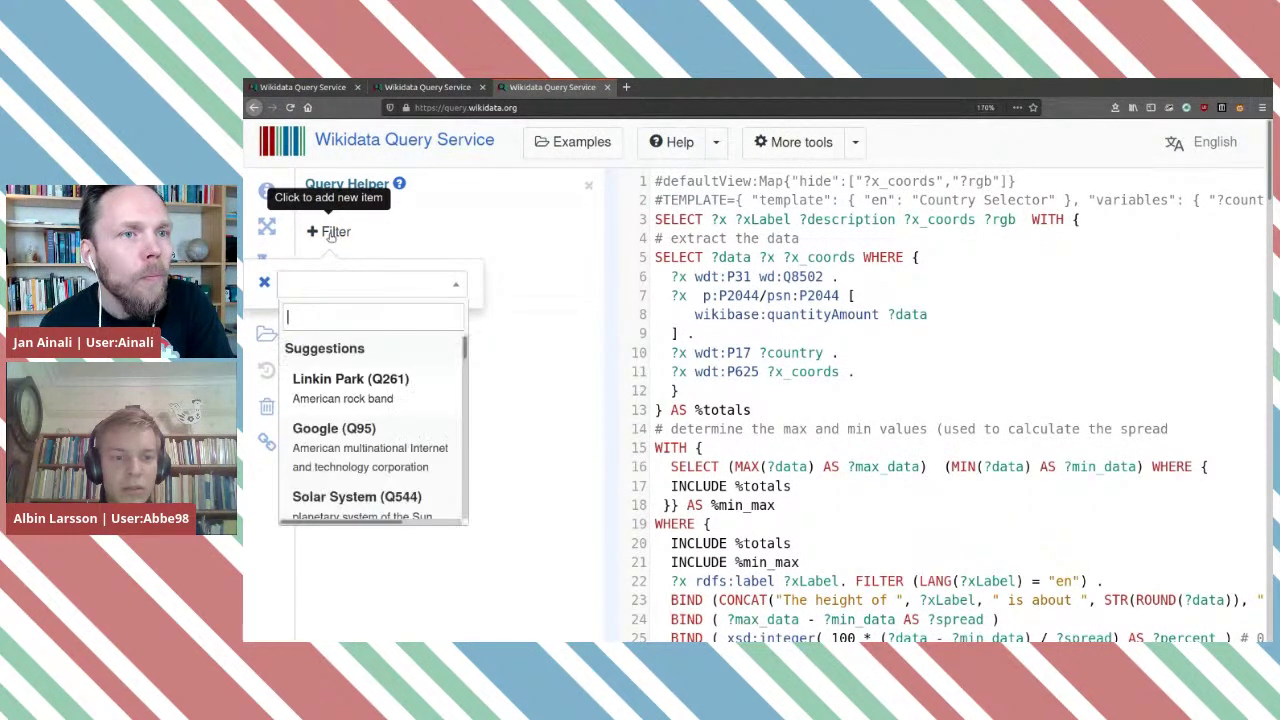
left_click(521, 492)
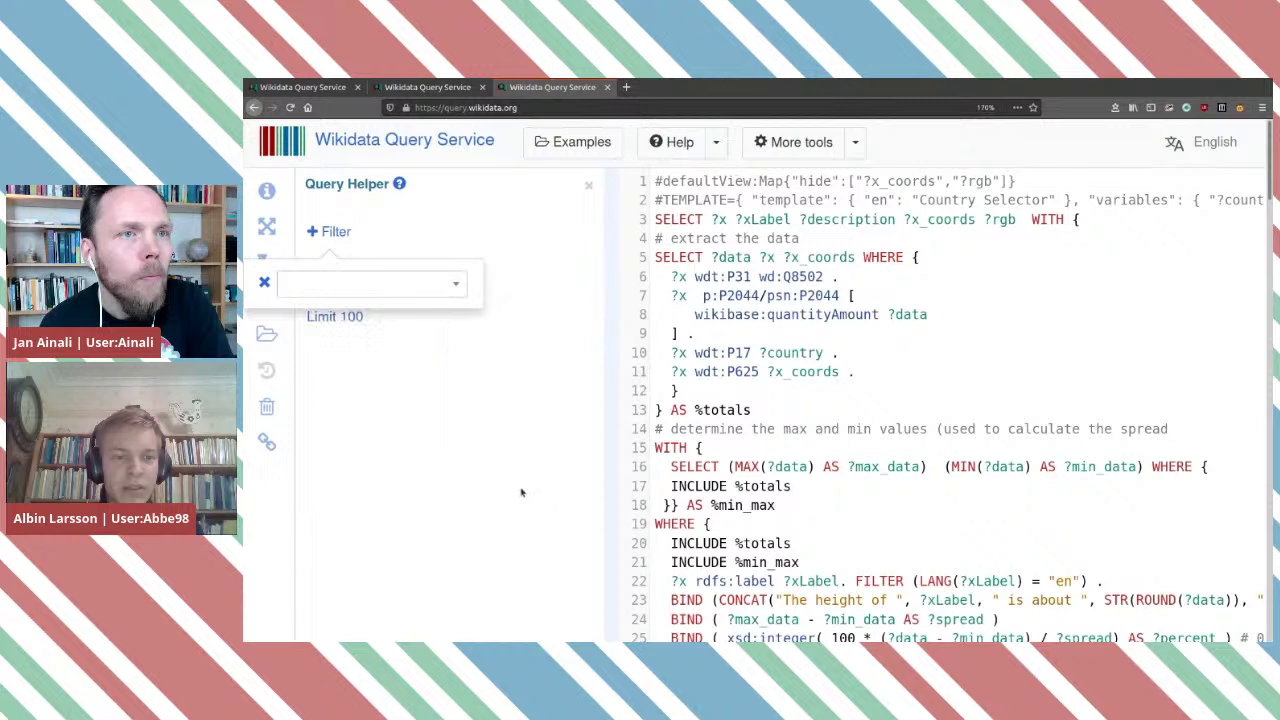
left_click(264, 281)
left_click(330, 274)
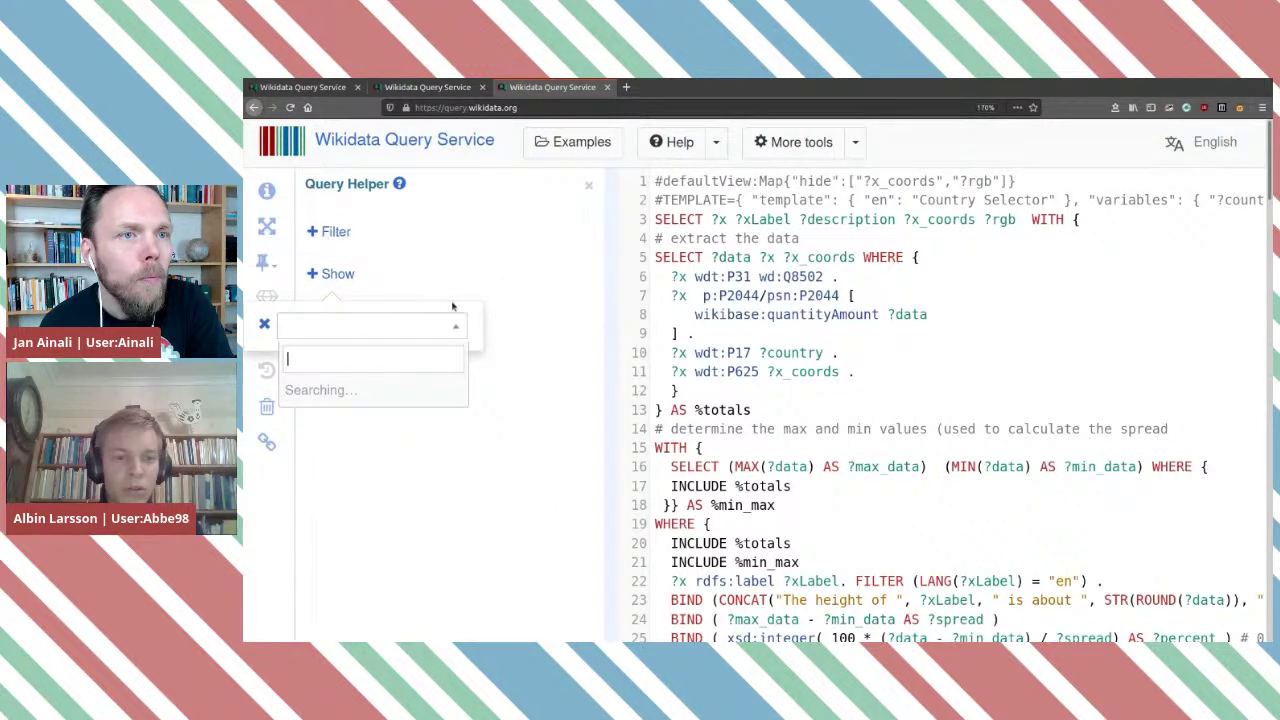
left_click(516, 383)
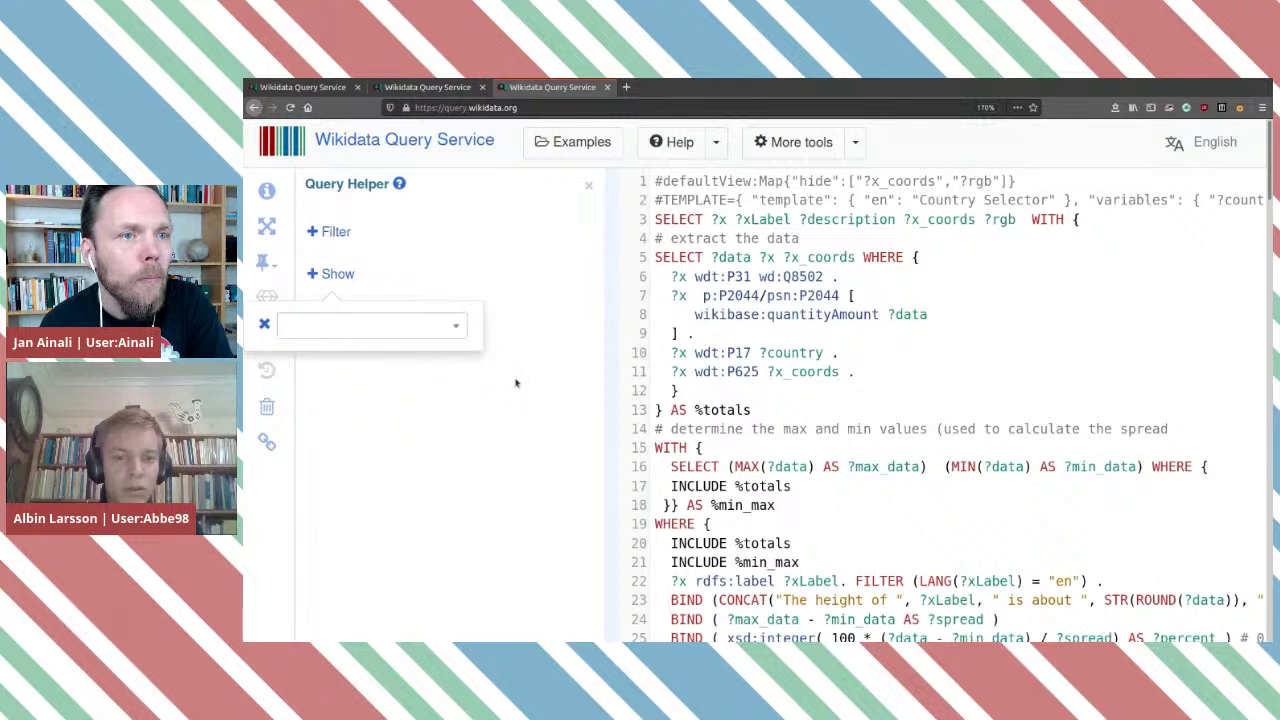
left_click(268, 328)
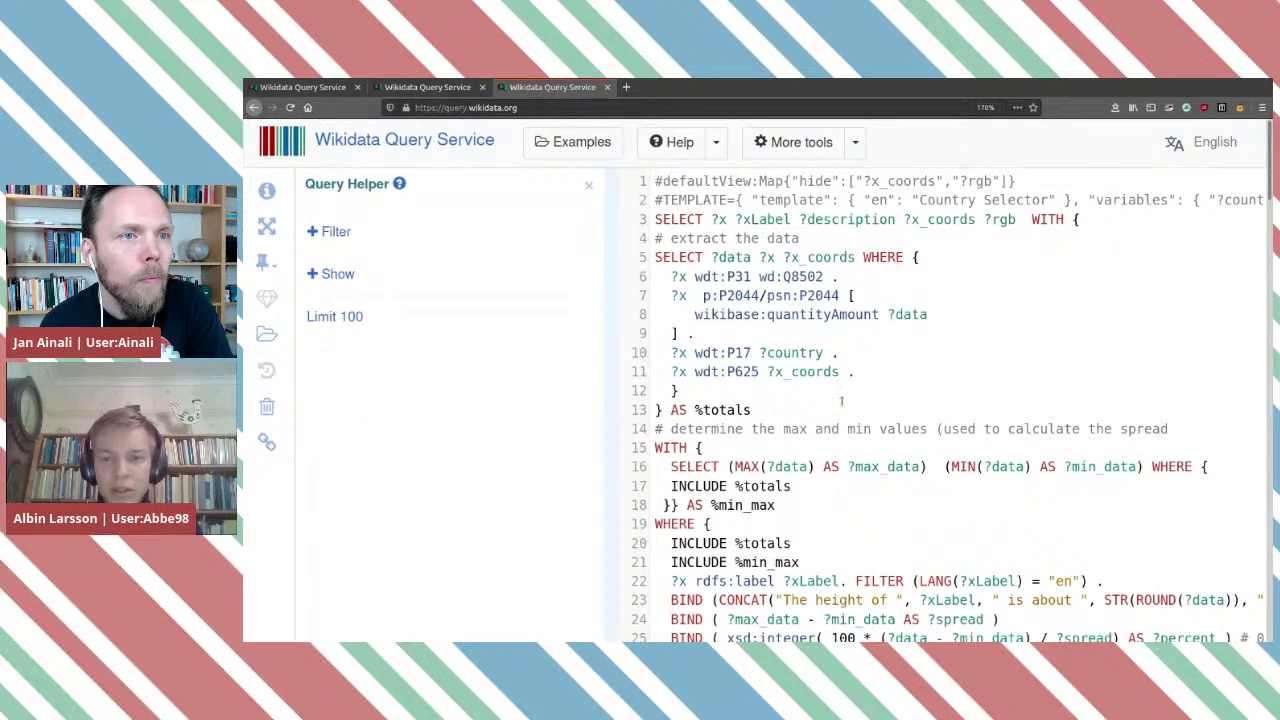
Add ?country to the inner SELECT on line 5, after ?x_coords.
left_click(855, 257)
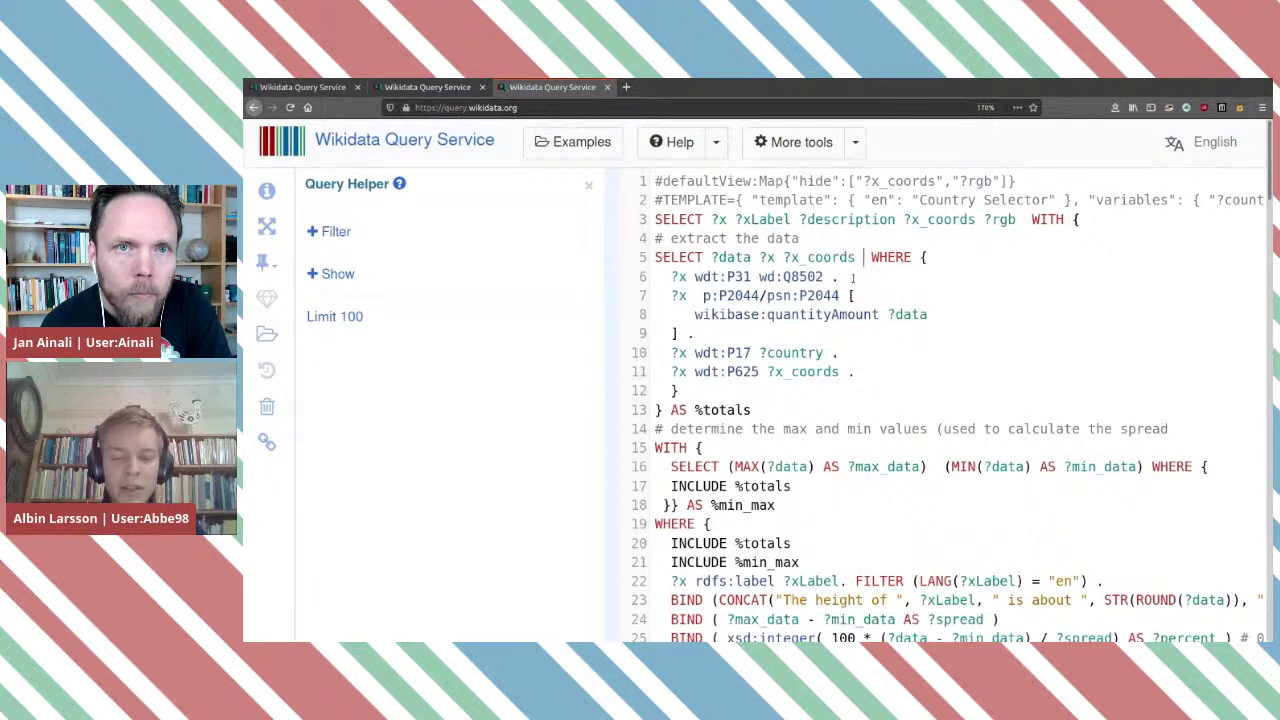
type("?")
type("country")
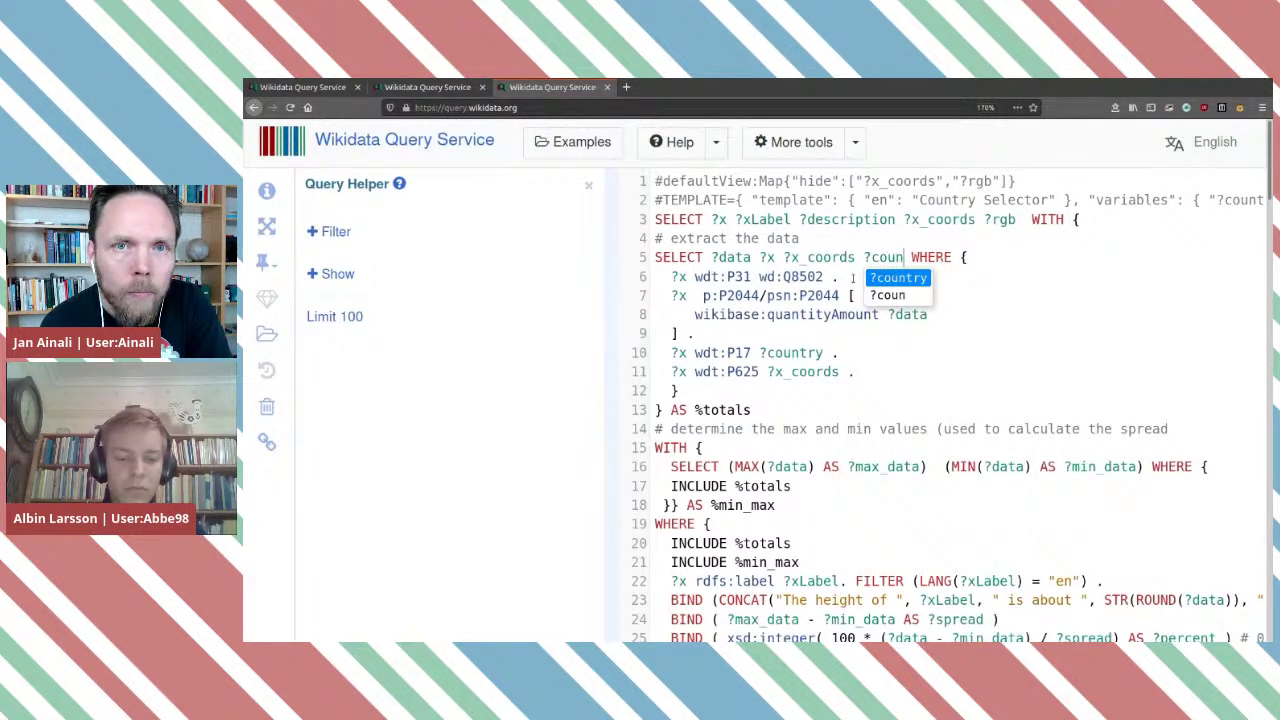
left_click(1029, 305)
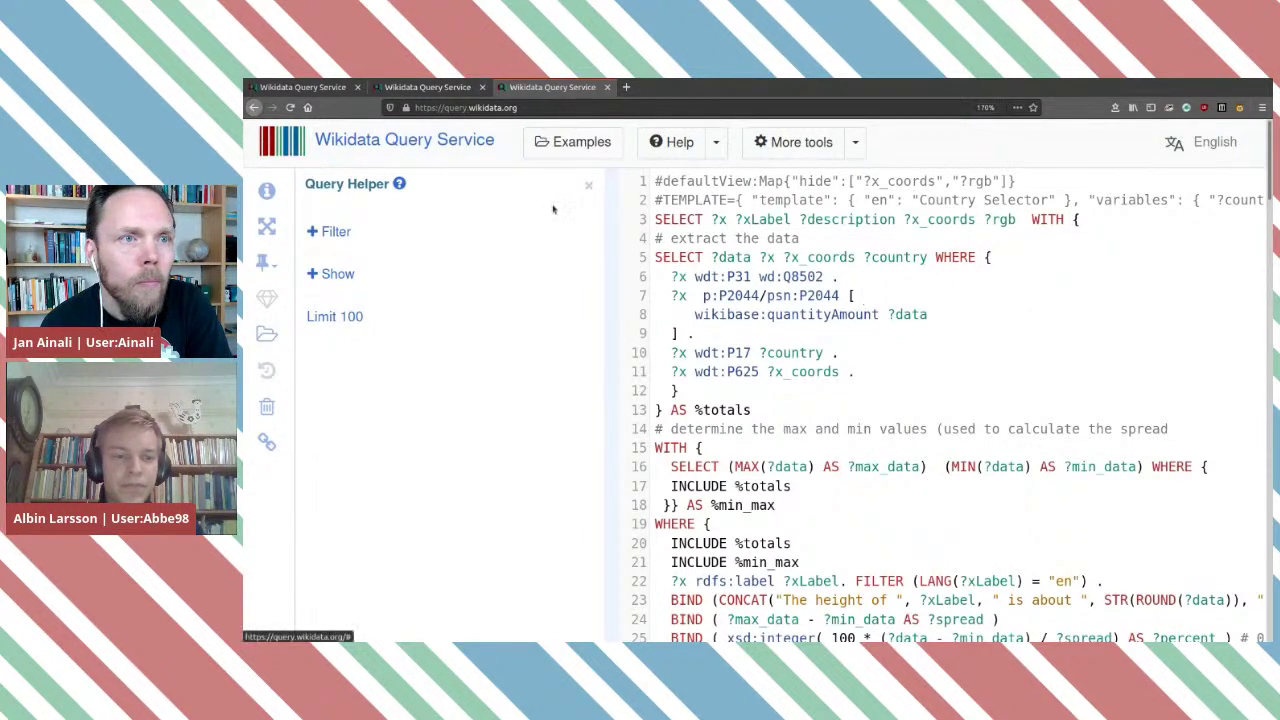
Check the Query Helper's Show properties again, and toggle the helper closed and open.
left_click(326, 278)
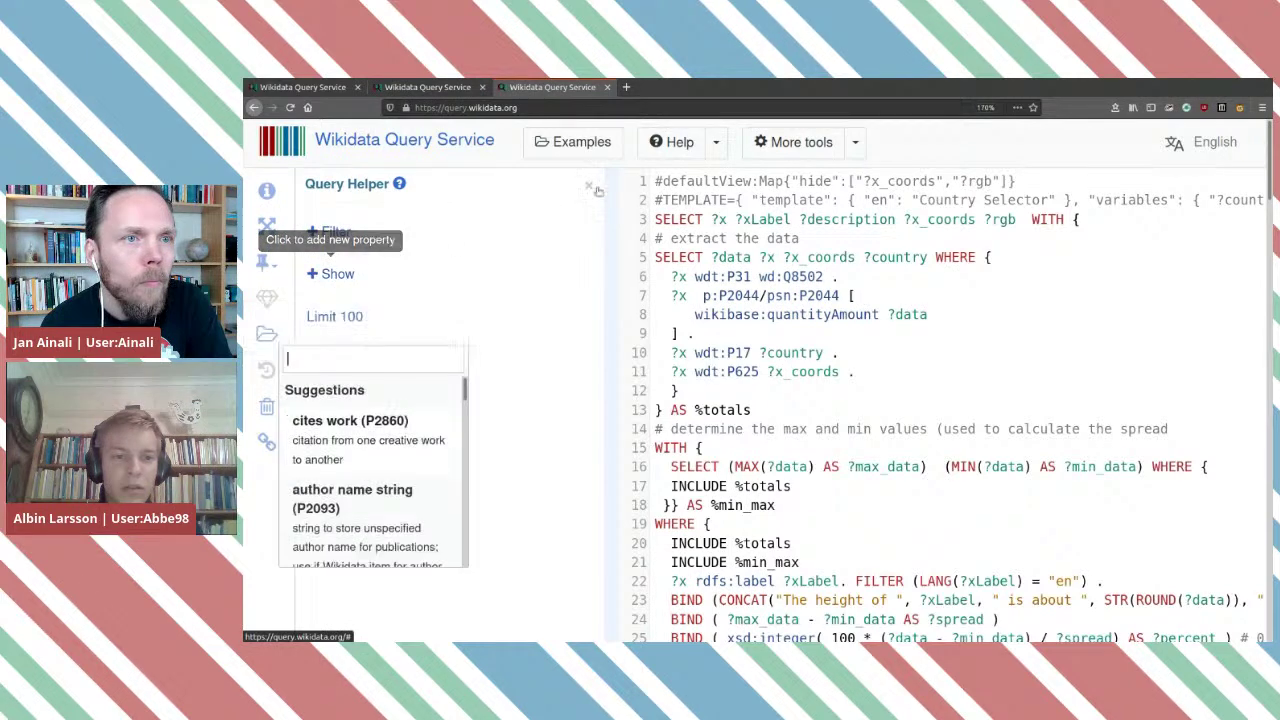
left_click(590, 187)
left_click(266, 190)
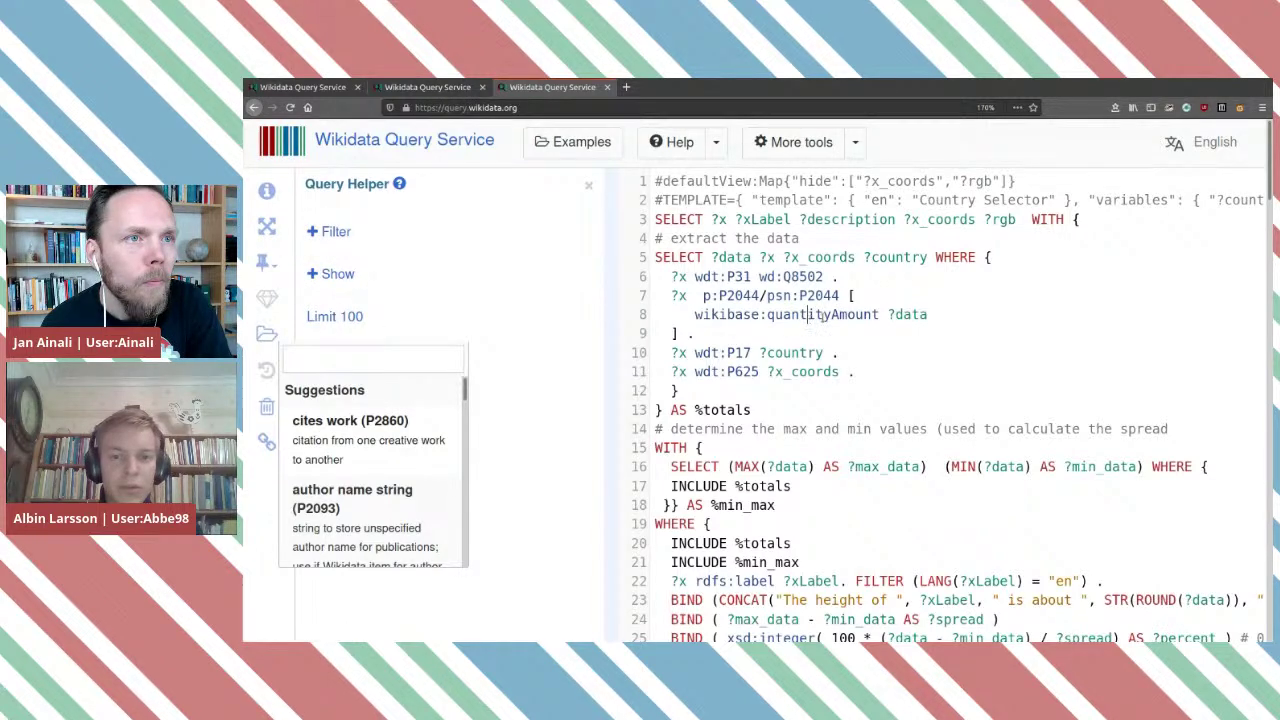
Copy the edited query into a newly opened query.wikidata.org tab in place of the previous one, and close the Query Helper.
key("ctrl+a")
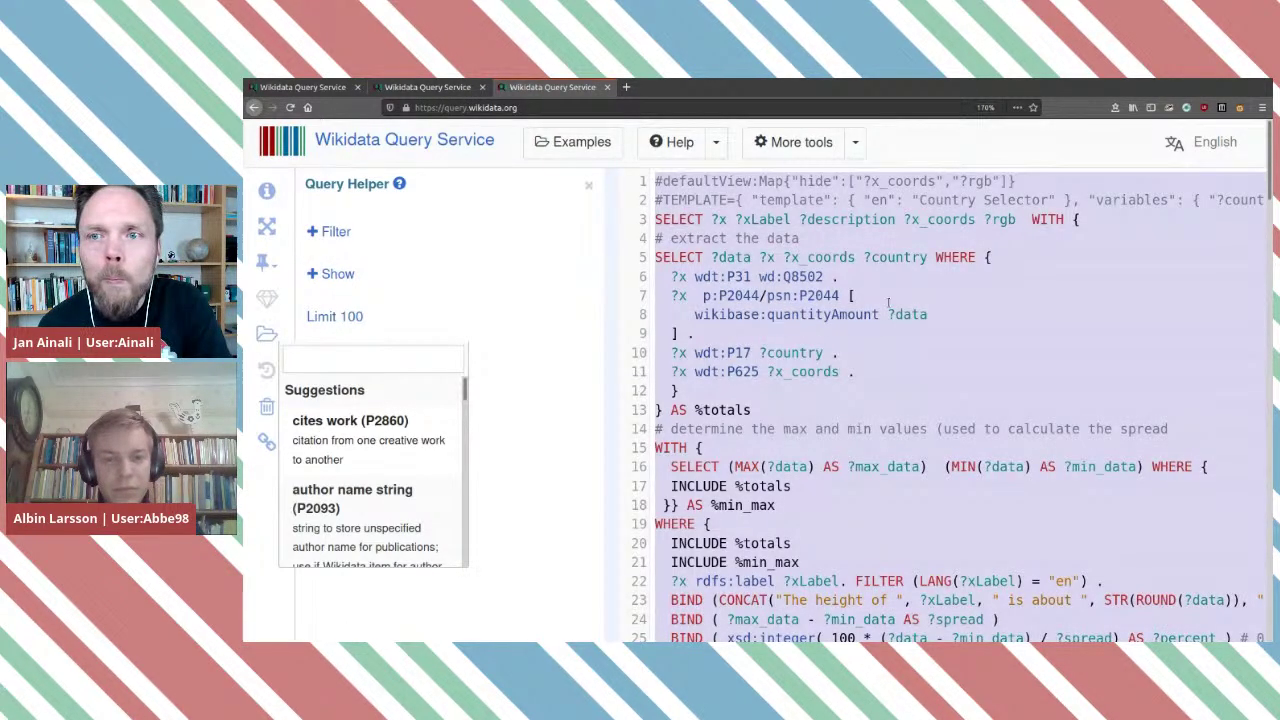
left_click(626, 87)
type("query.wikidata.org/")
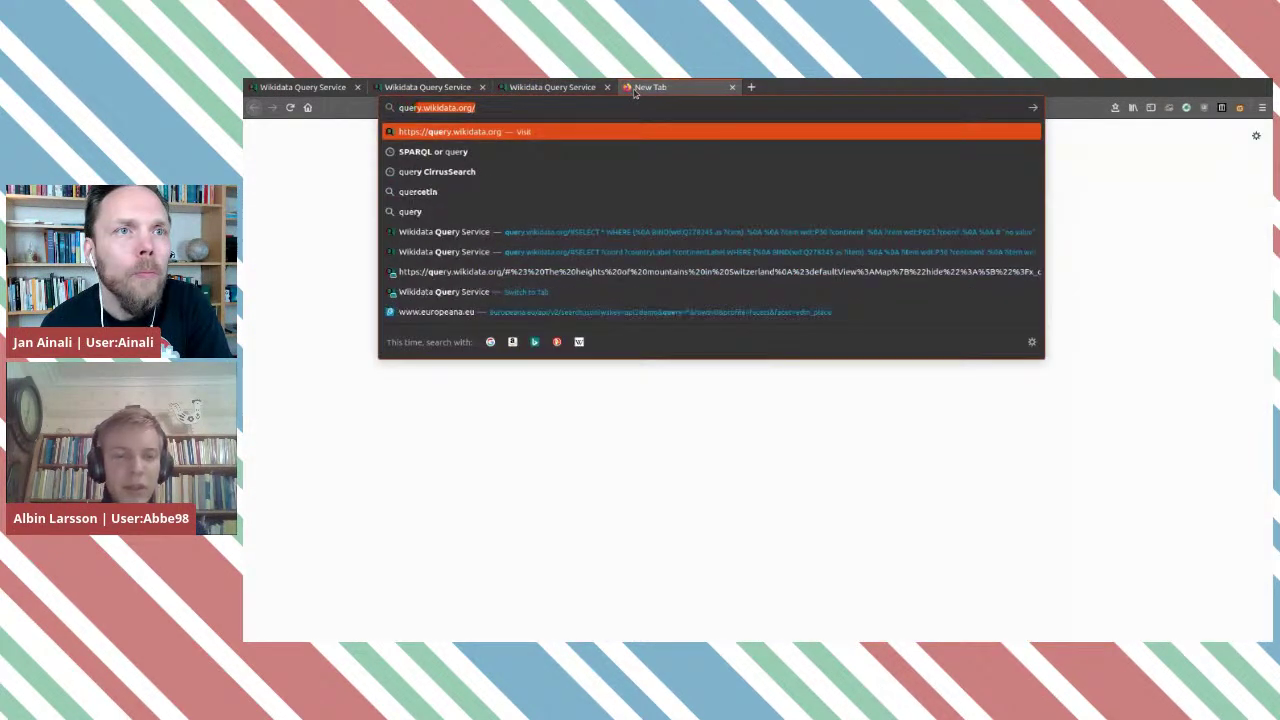
key("Return")
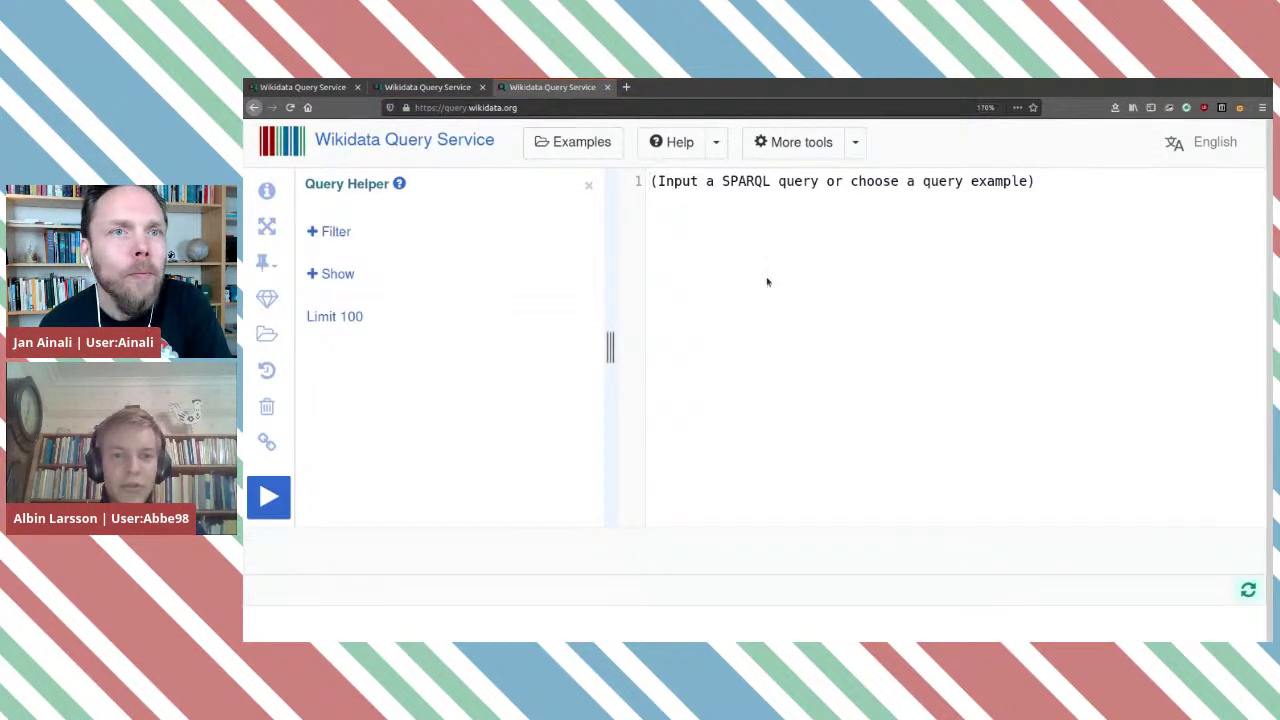
key("ctrl+v")
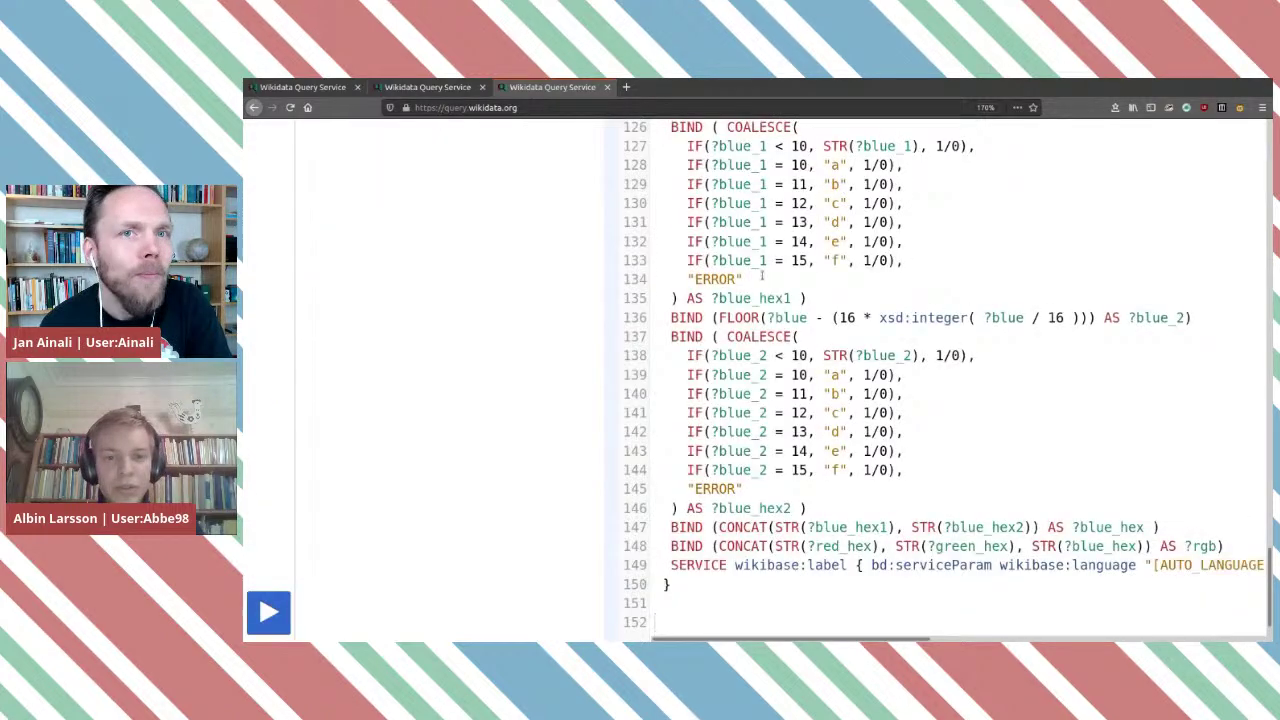
scroll(765, 275, "up", 15)
scroll(765, 271, "up", 20)
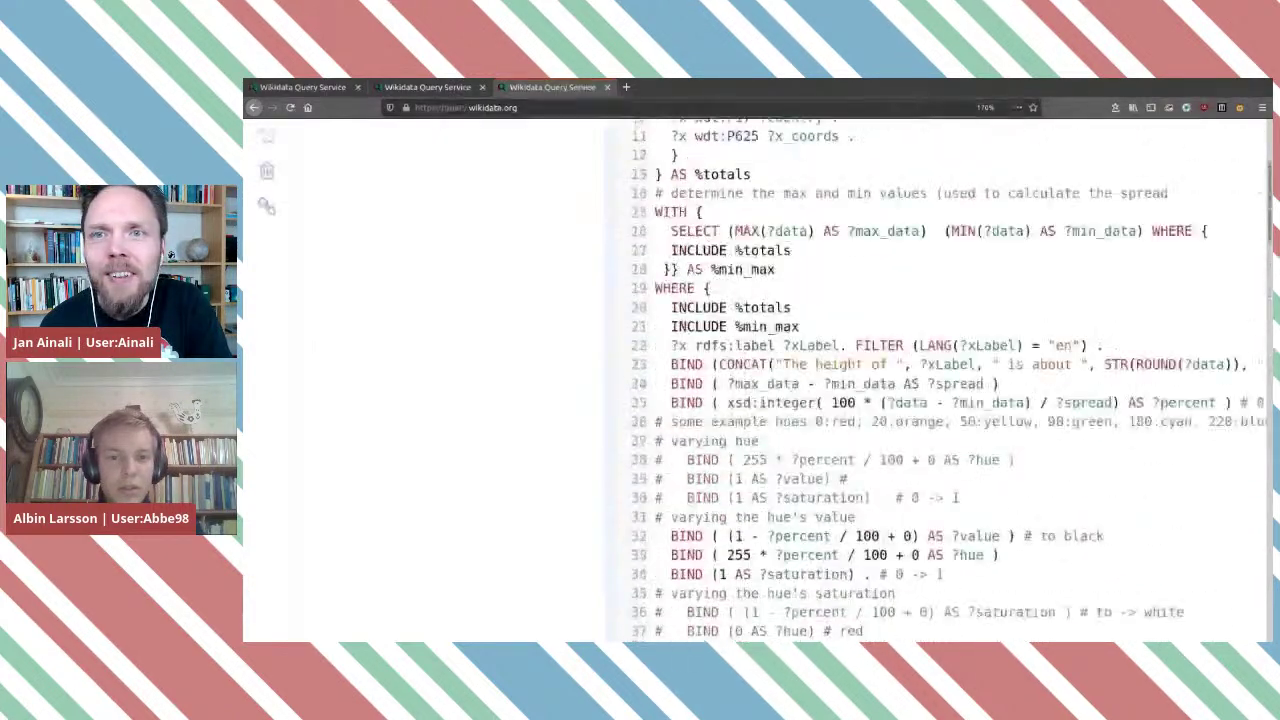
left_click(589, 188)
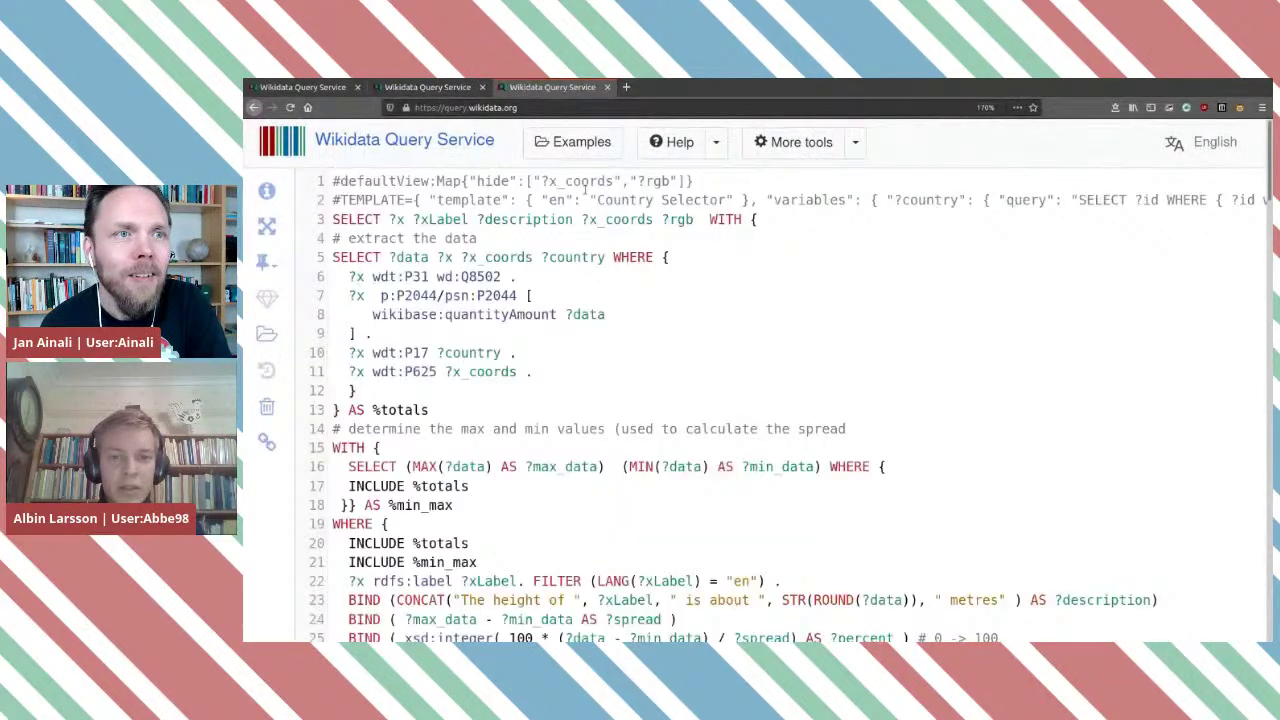
Run the pasted template query and open the Query Helper beside it.
scroll(534, 247, "down", 20)
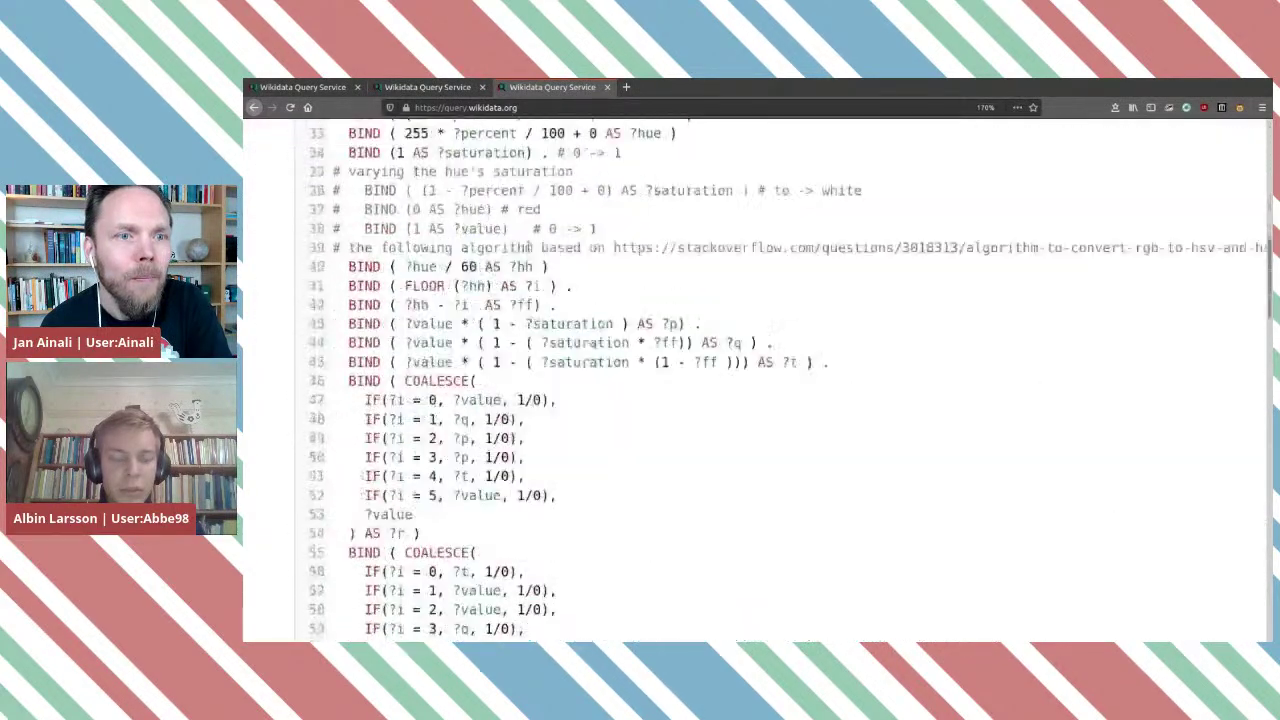
scroll(525, 246, "down", 16)
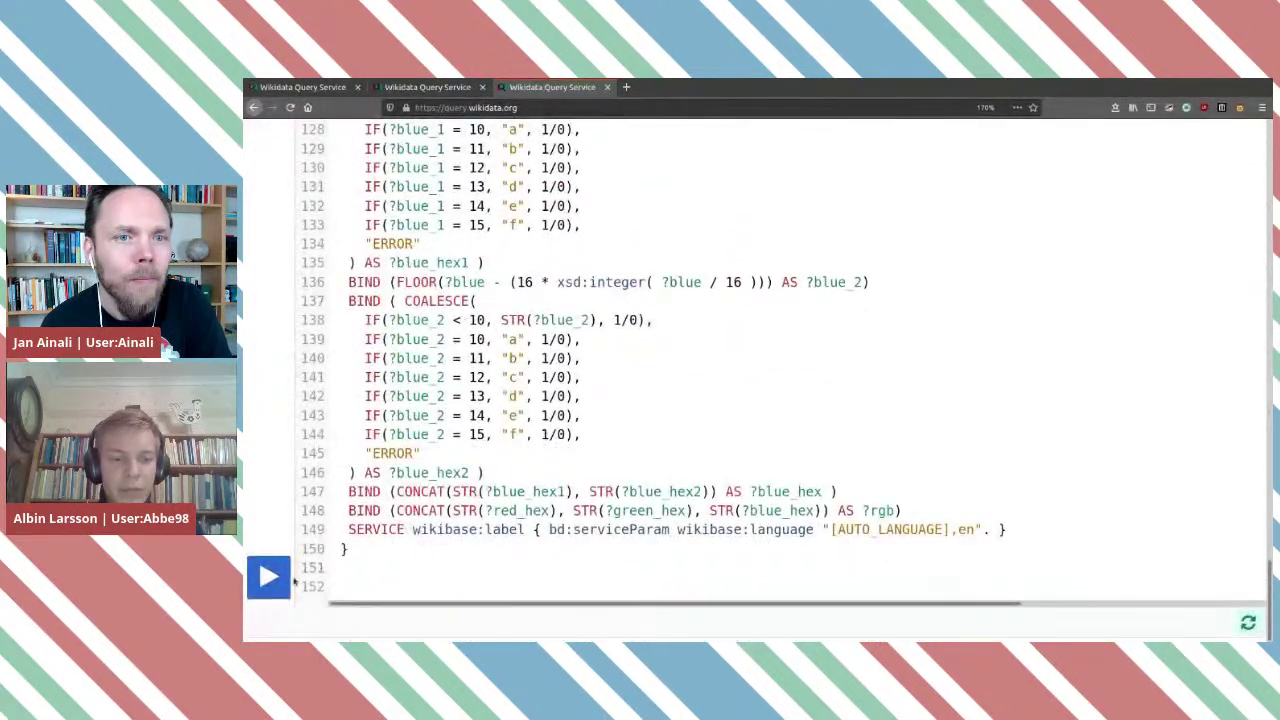
left_click(281, 577)
scroll(744, 389, "up", 20)
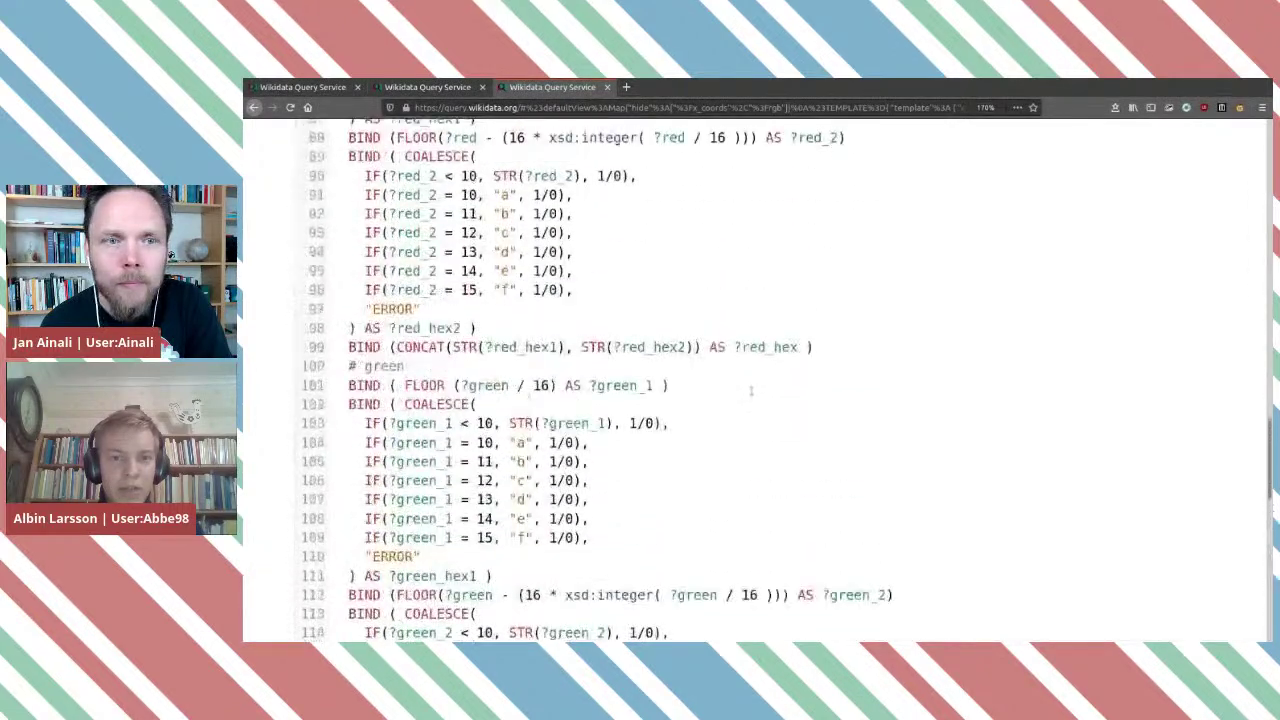
scroll(744, 389, "up", 20)
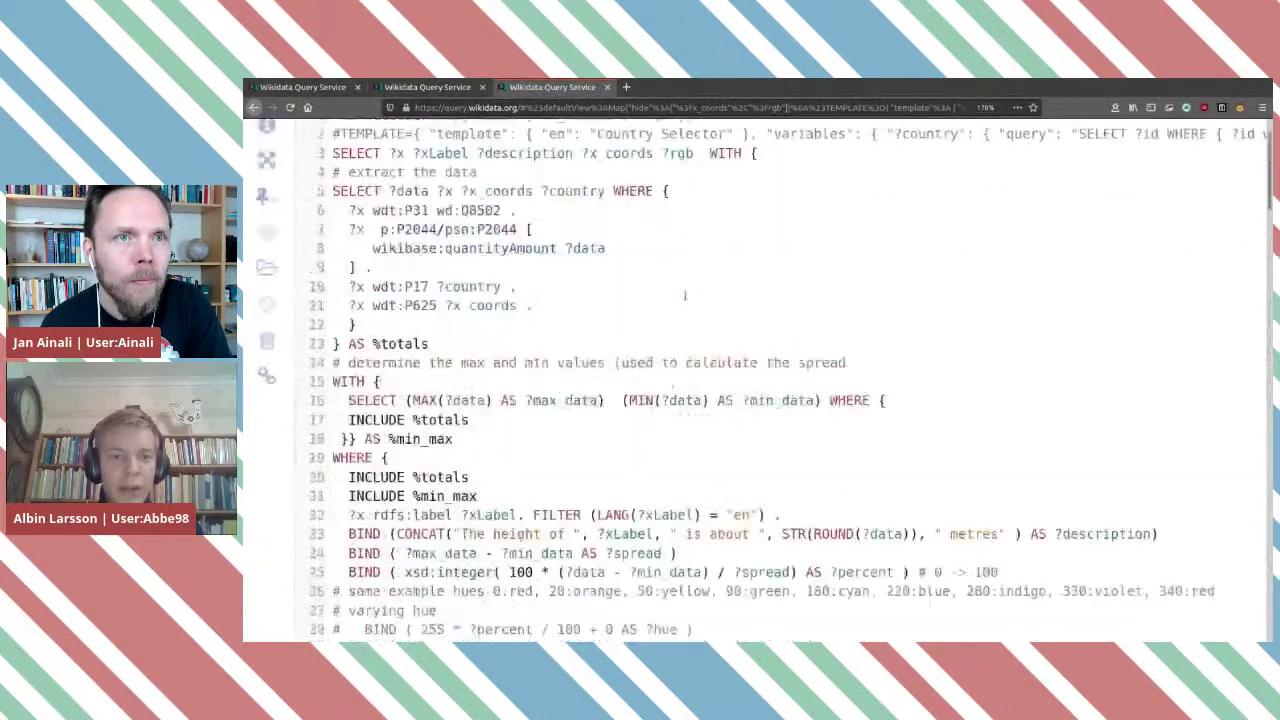
left_click(266, 190)
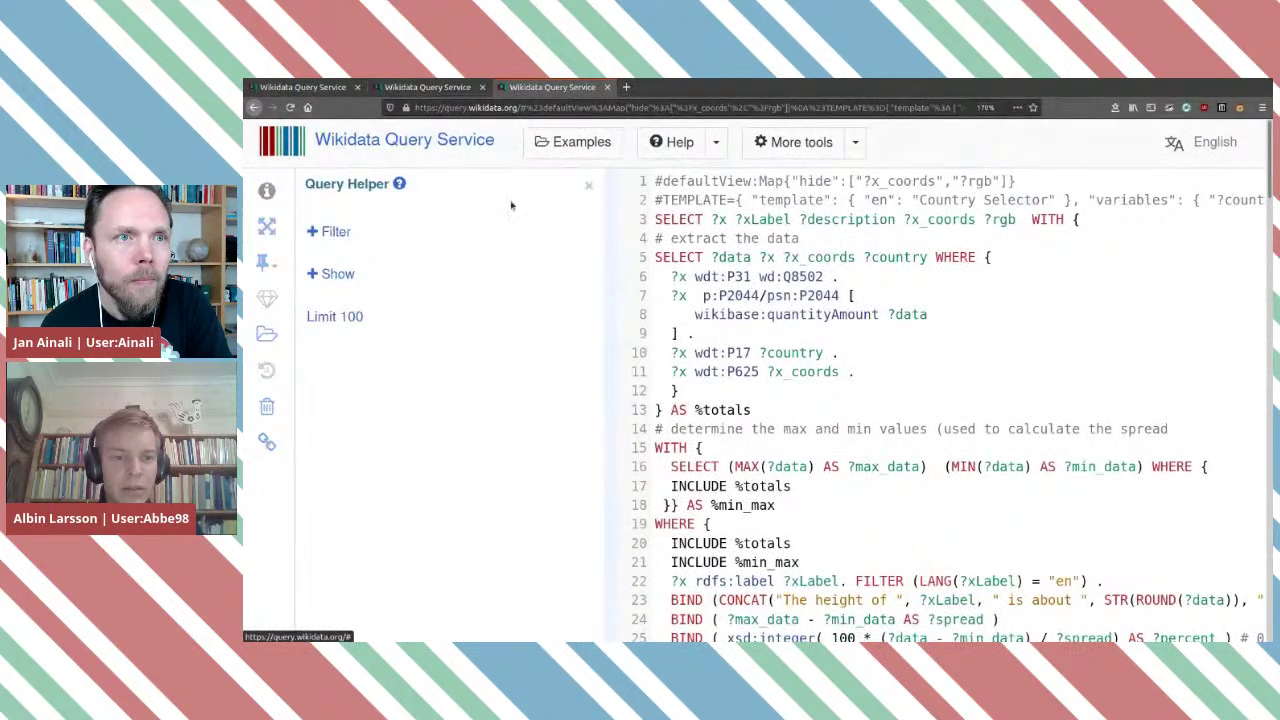
Close the Query Helper and try to create a short URL for the mountain query.
left_click(588, 188)
left_click(267, 441)
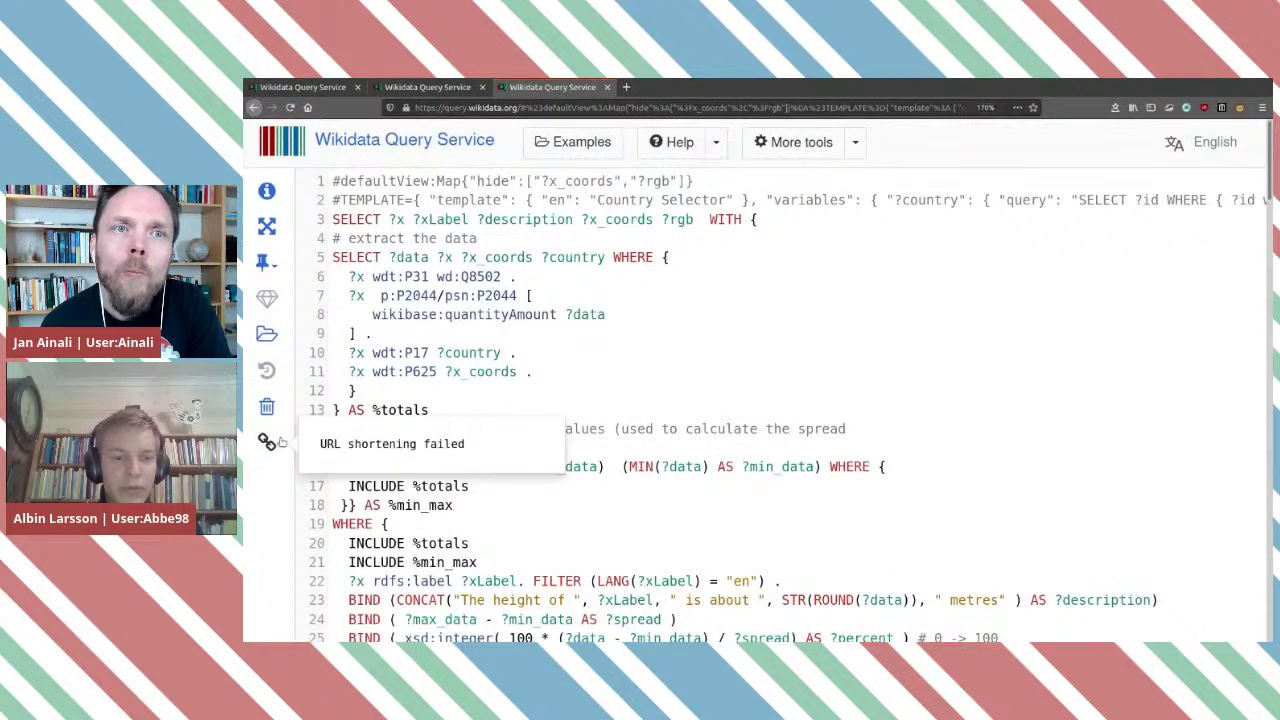
scroll(398, 446, "down", 7)
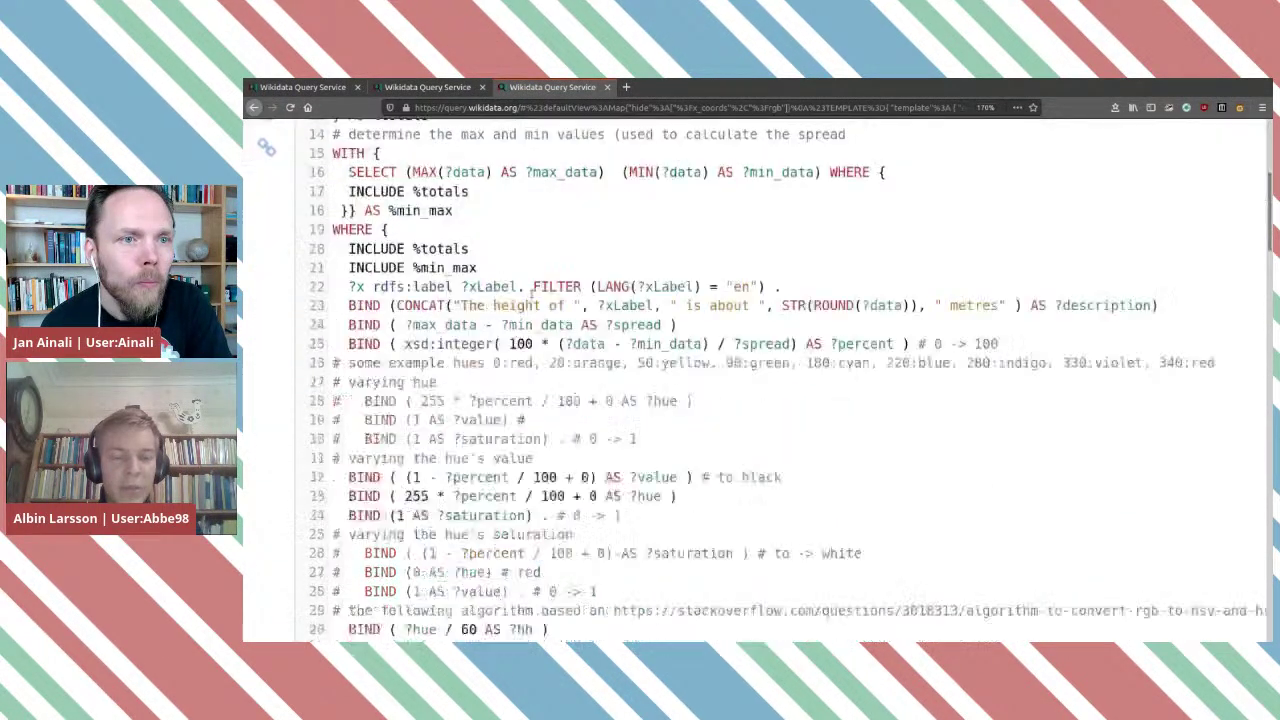
scroll(631, 162, "up", 7)
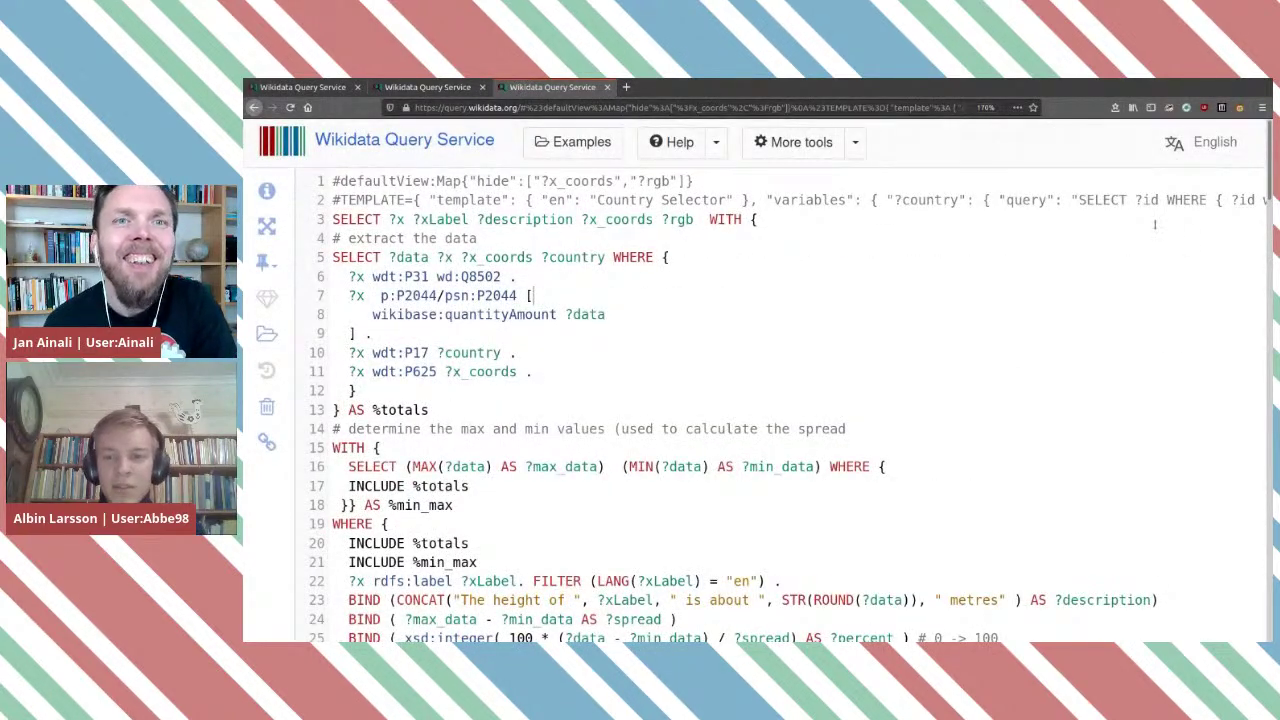
left_click_drag(1092, 201, 1237, 201)
left_click(1232, 201)
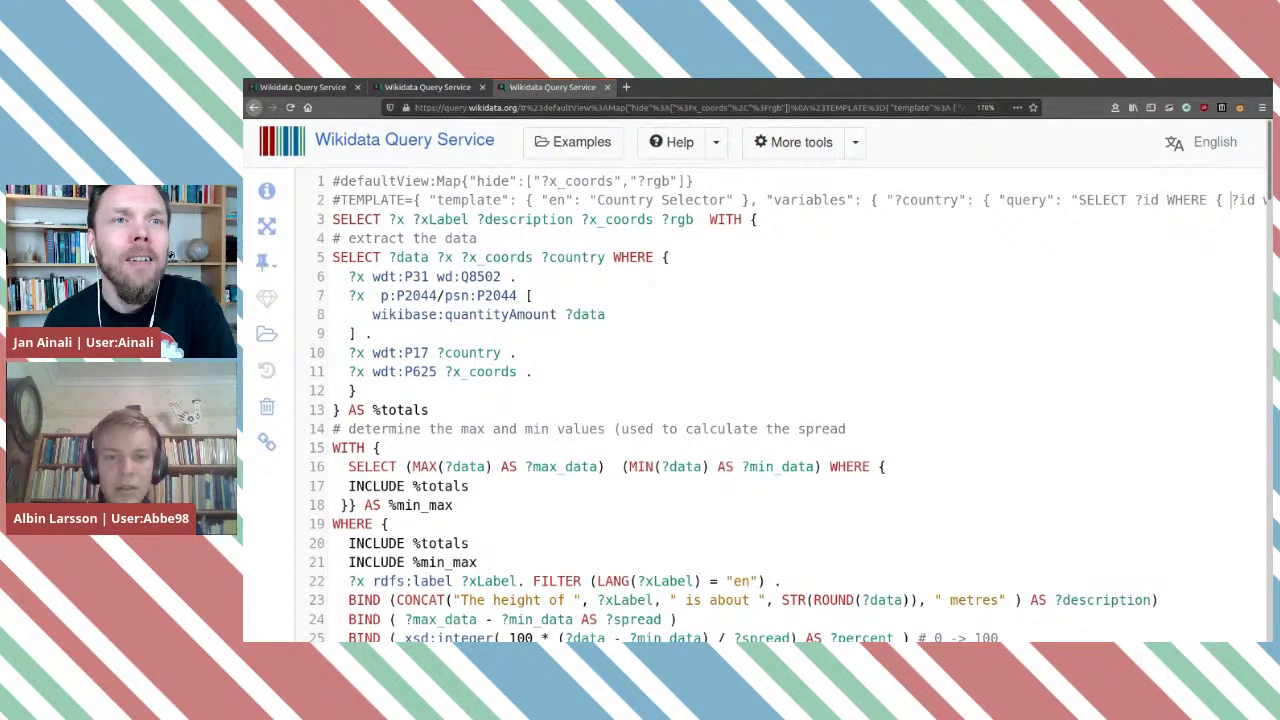
Open query.wikidata.org in a new tab, filter the examples by TEMPLATE, and load the "US presidents and spouses" query.
left_click(626, 87)
type("query.wikidata.org/")
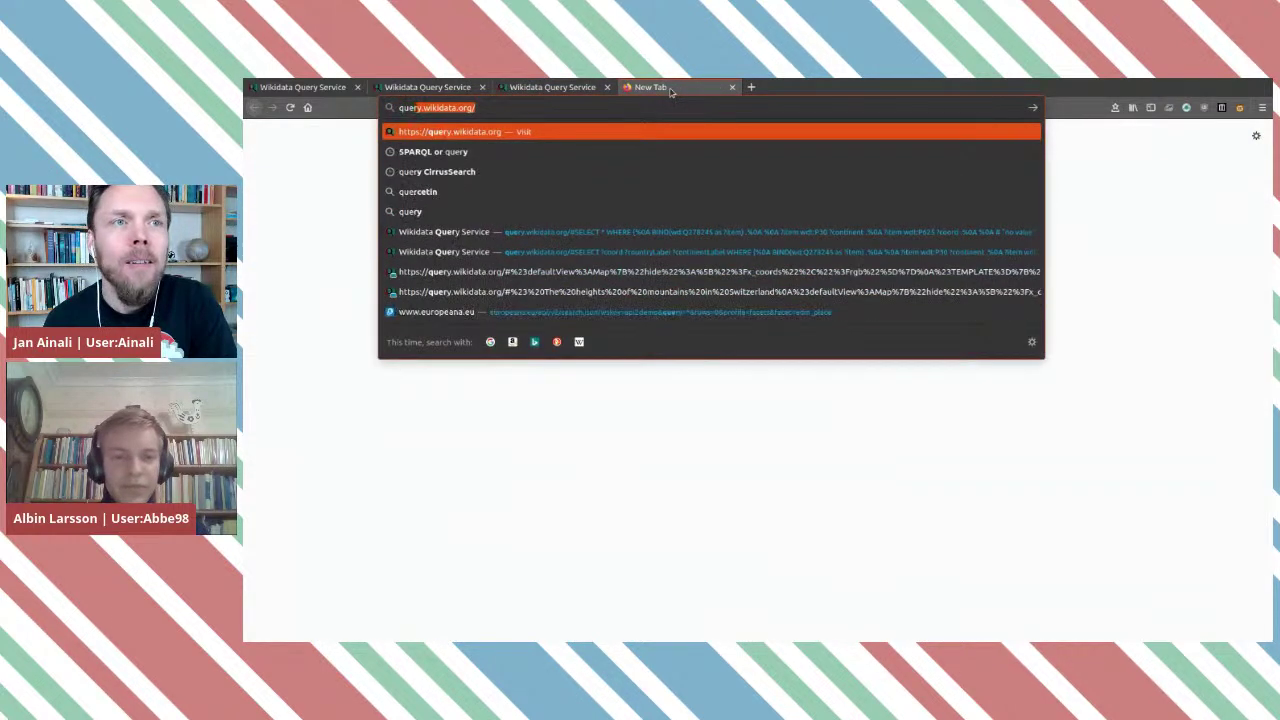
key("Return")
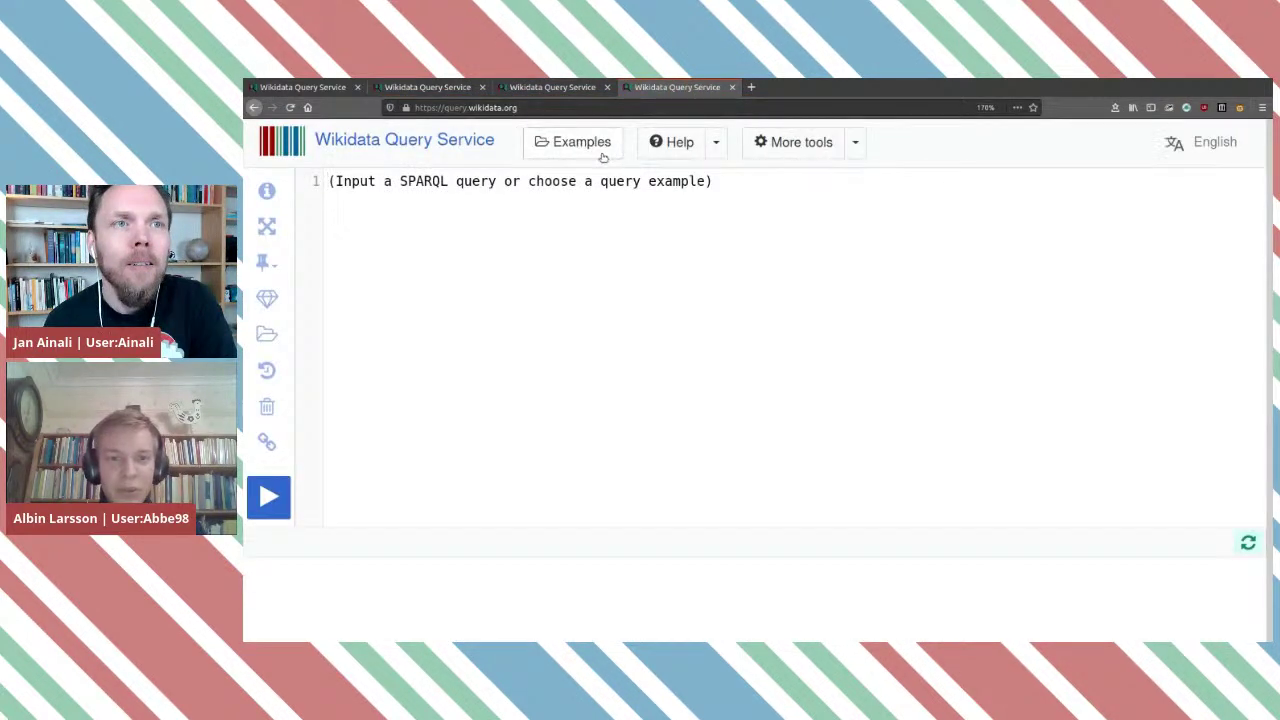
left_click(603, 157)
type("TEMP")
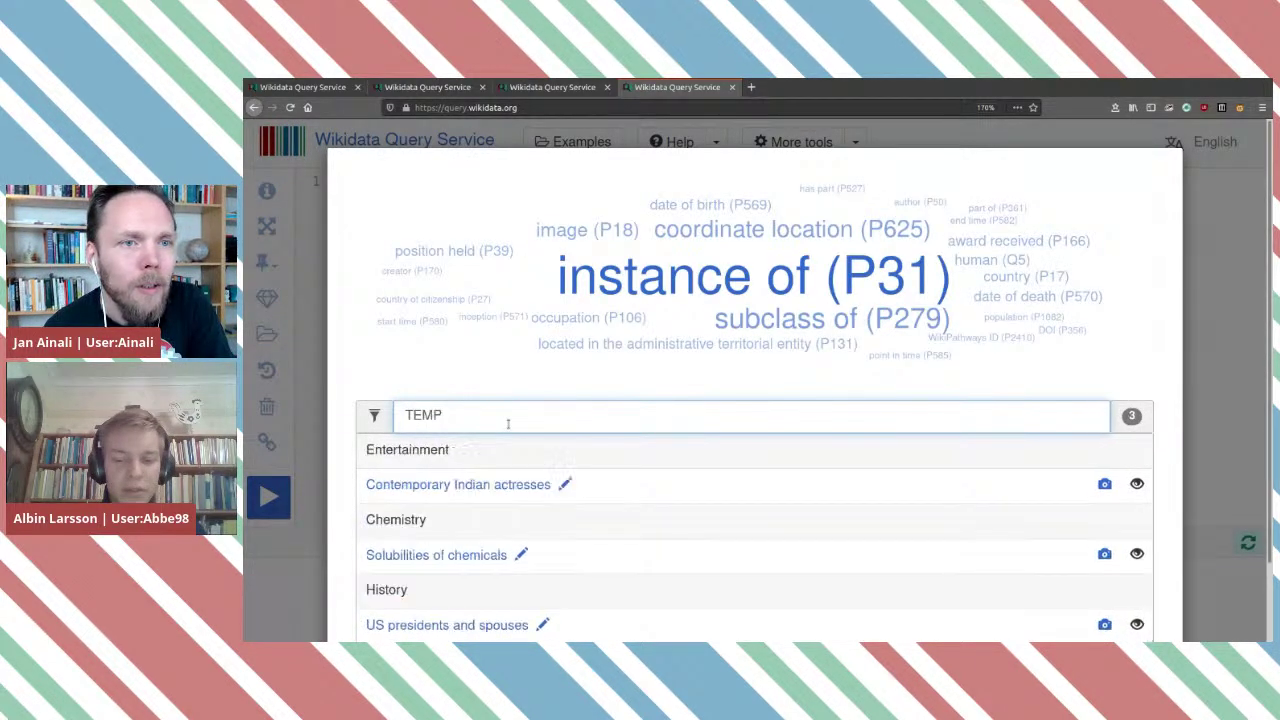
type("LATE")
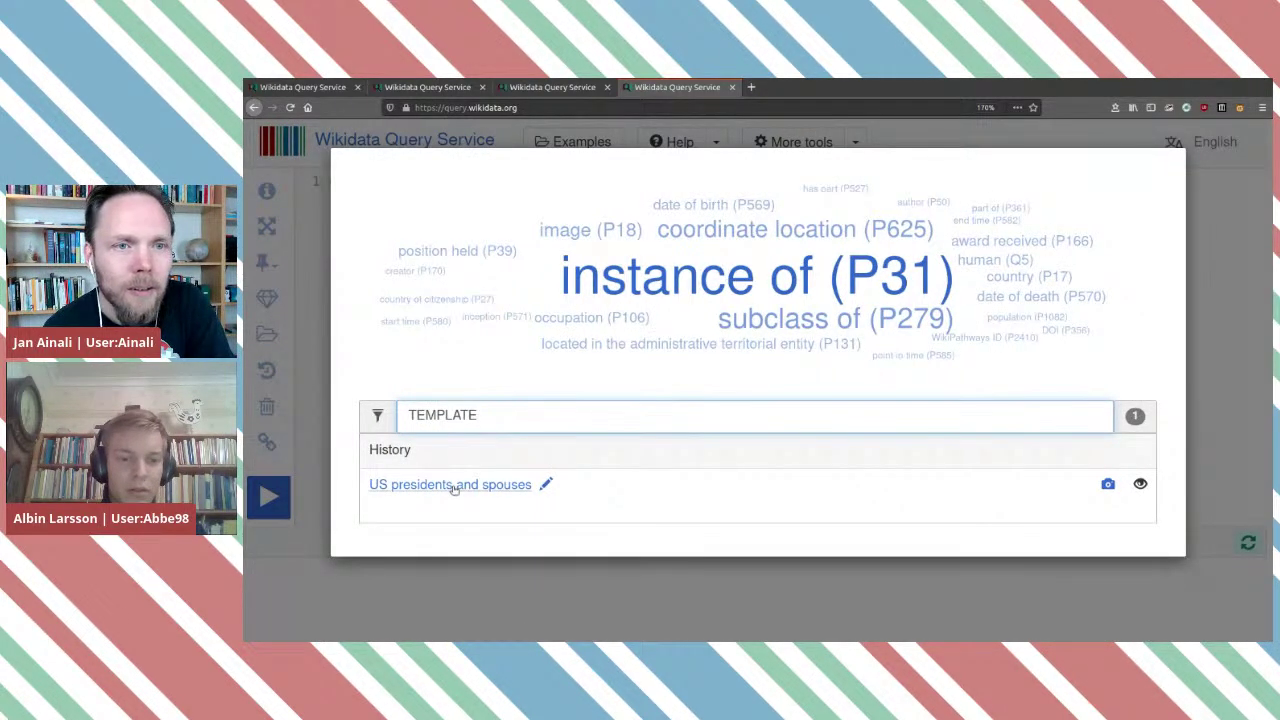
left_click(451, 485)
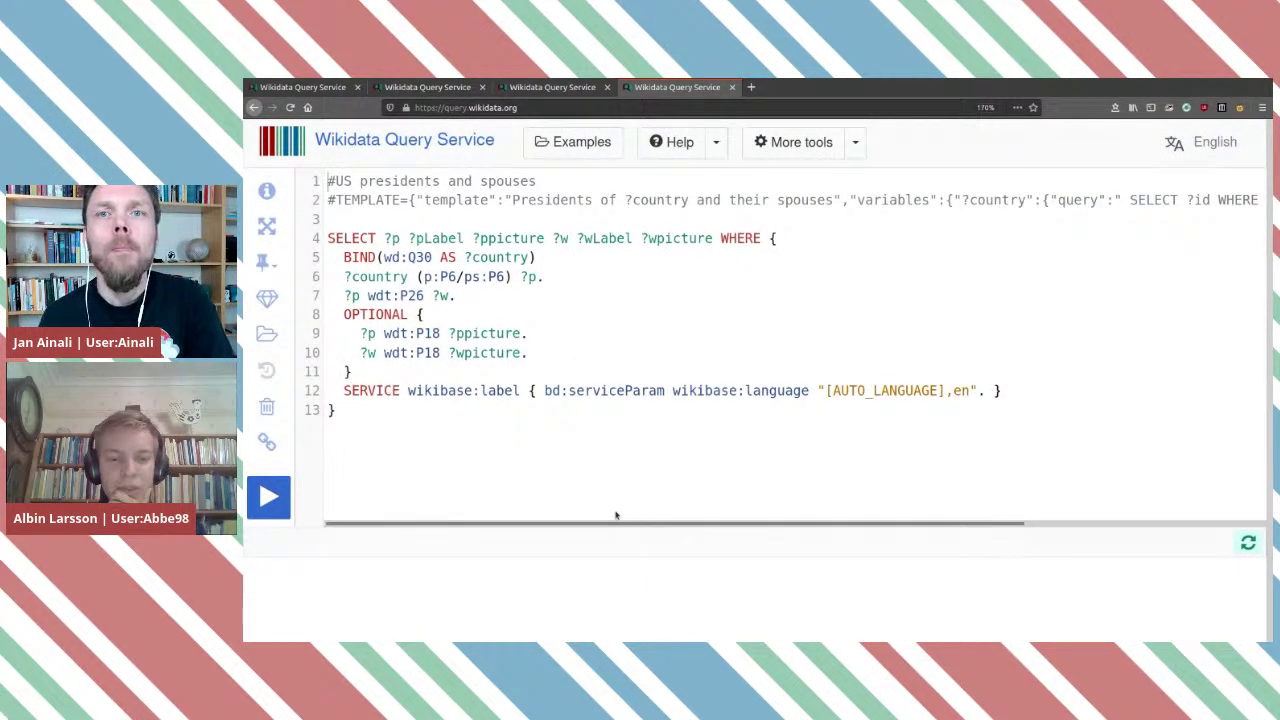
Examine the full #TEMPLATE comment on line 2 of the presidents example, including its variables definition.
left_click_drag(616, 530, 810, 526)
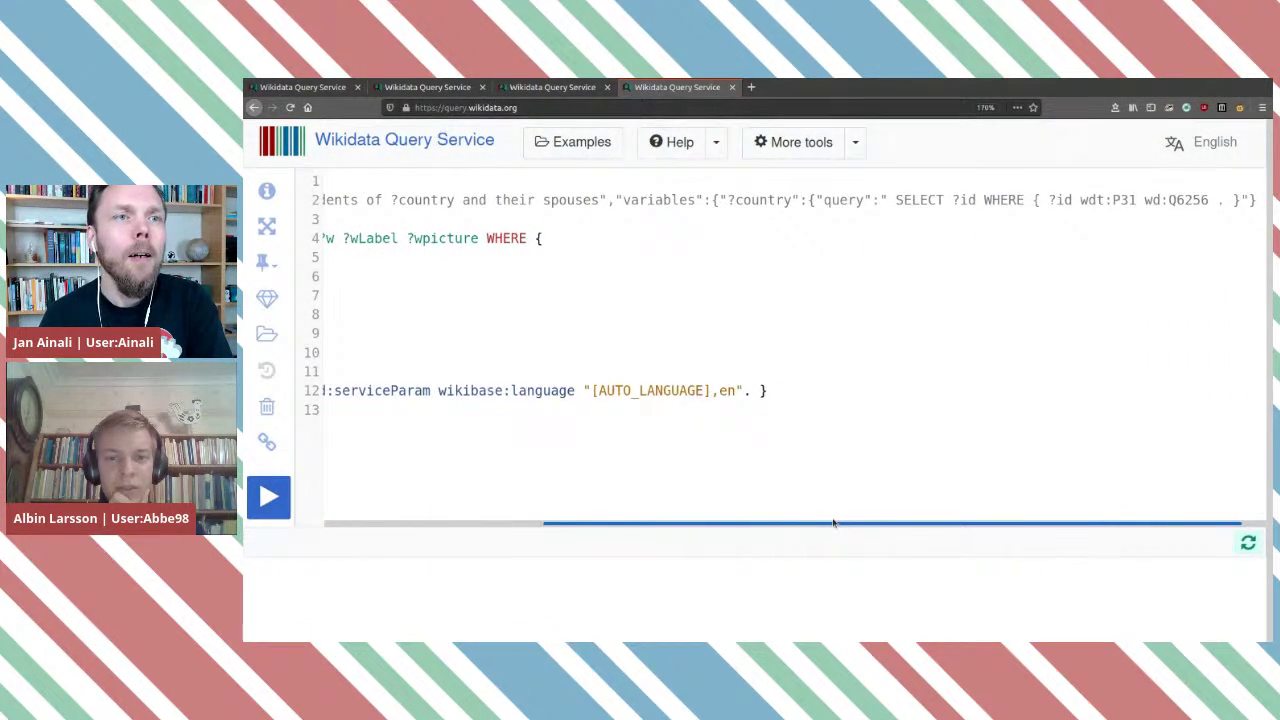
left_click_drag(833, 522, 581, 511)
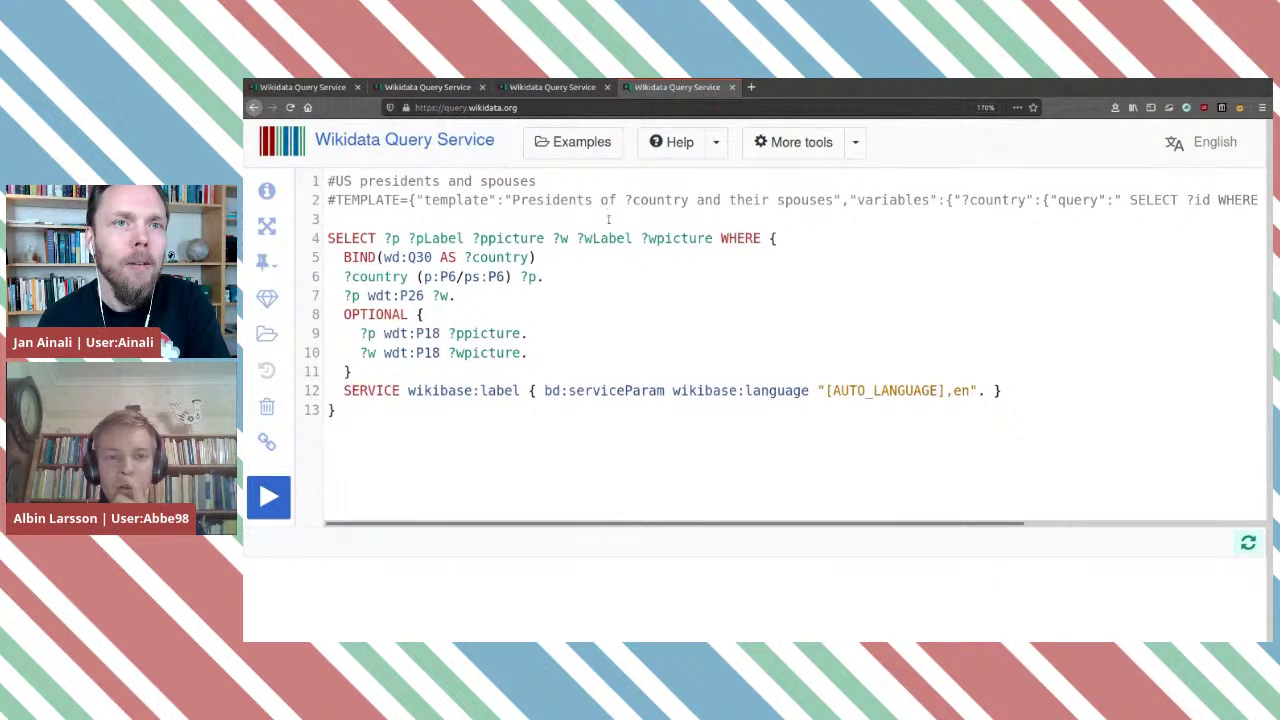
left_click_drag(737, 527, 1004, 496)
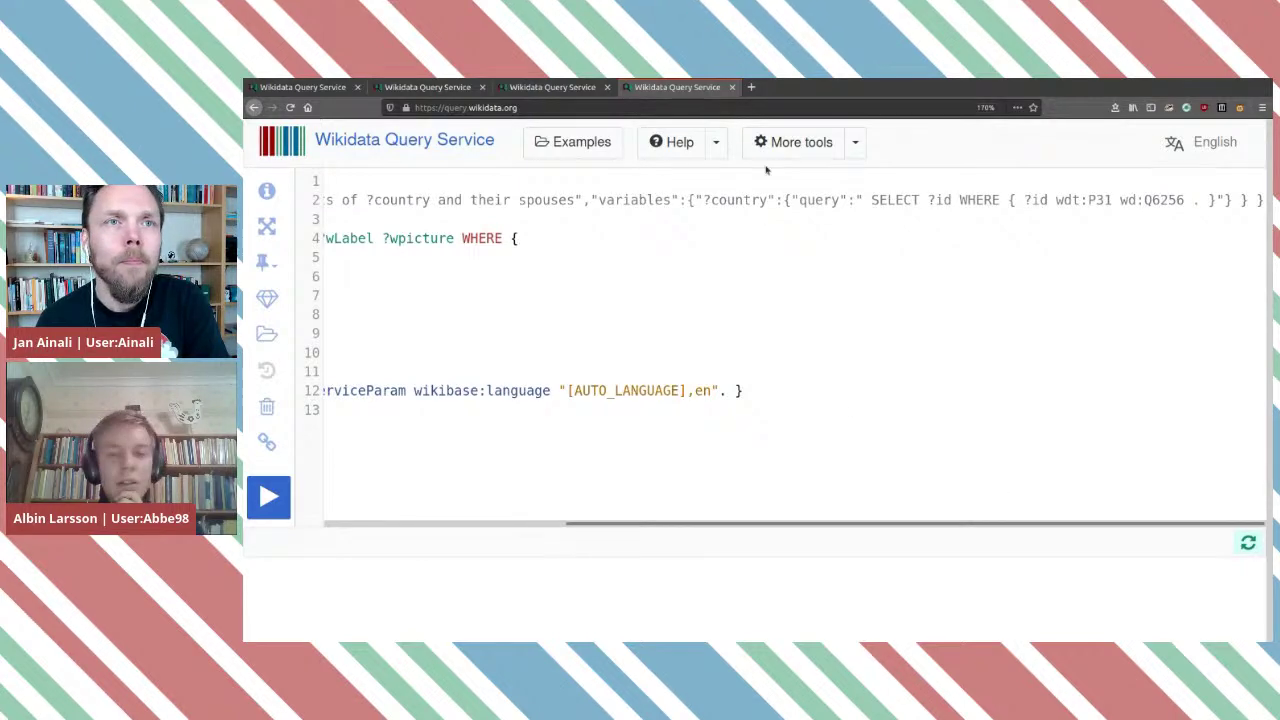
In the mountain query's #TEMPLATE comment on line 2, change the template's English text to "?country Selector".
left_click(543, 88)
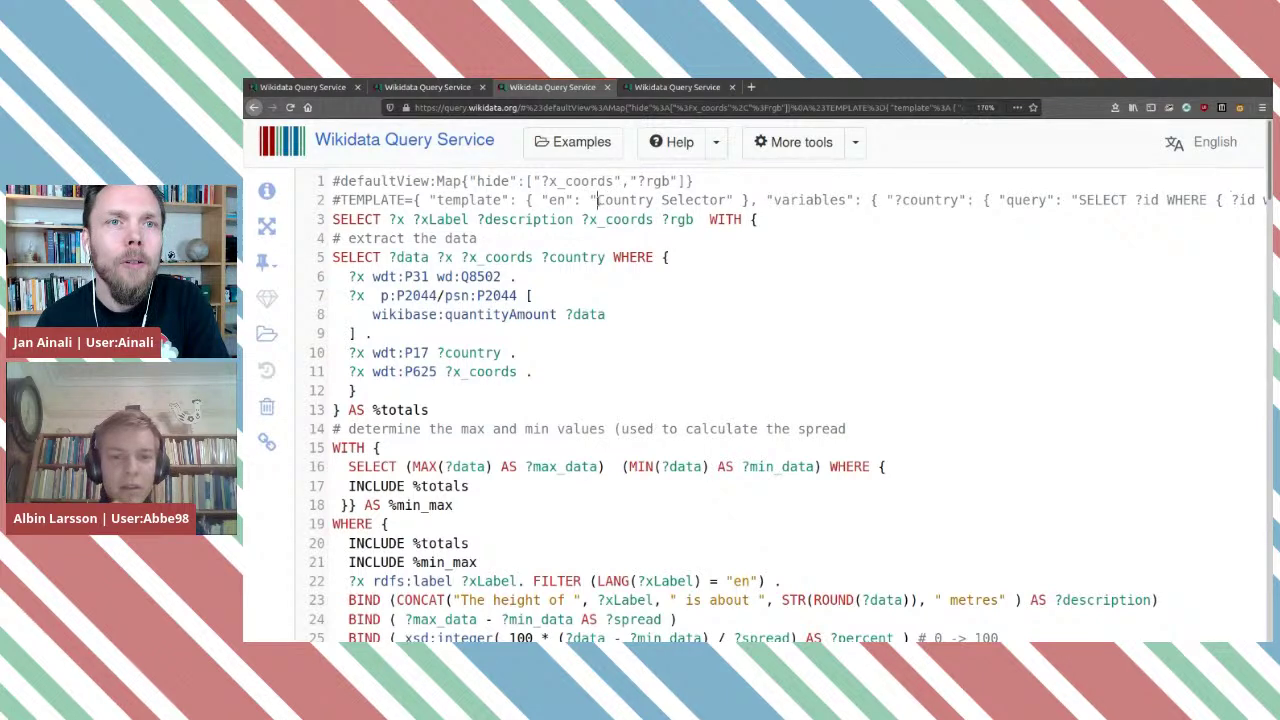
left_click(598, 200)
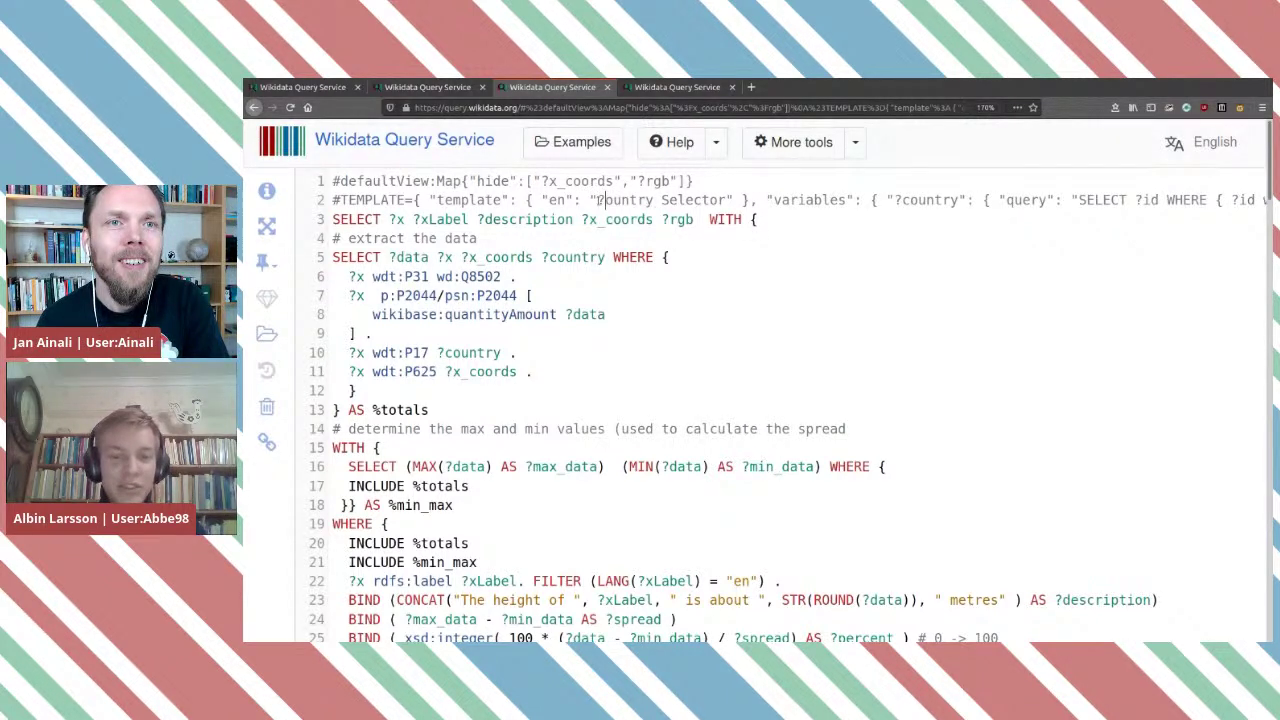
type("c")
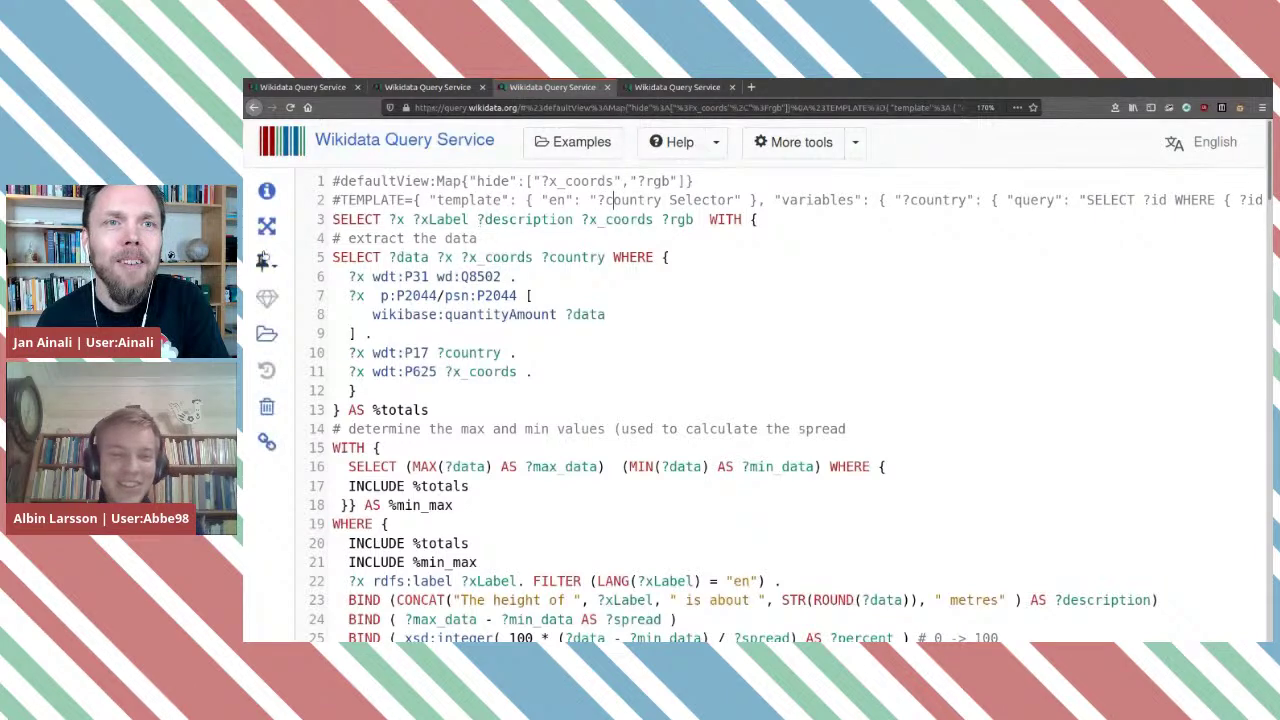
Open the Query Helper to check its Filter and Show options, and inspect the template text in the page address.
left_click(268, 194)
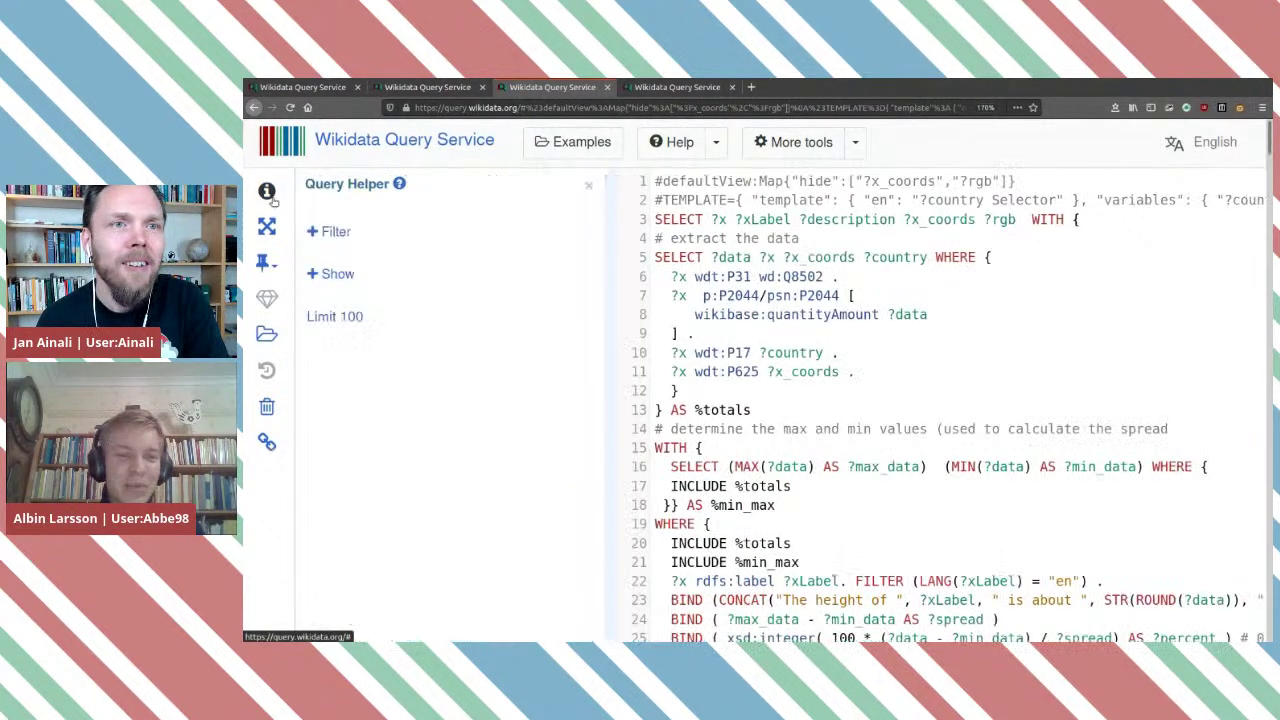
left_click(331, 232)
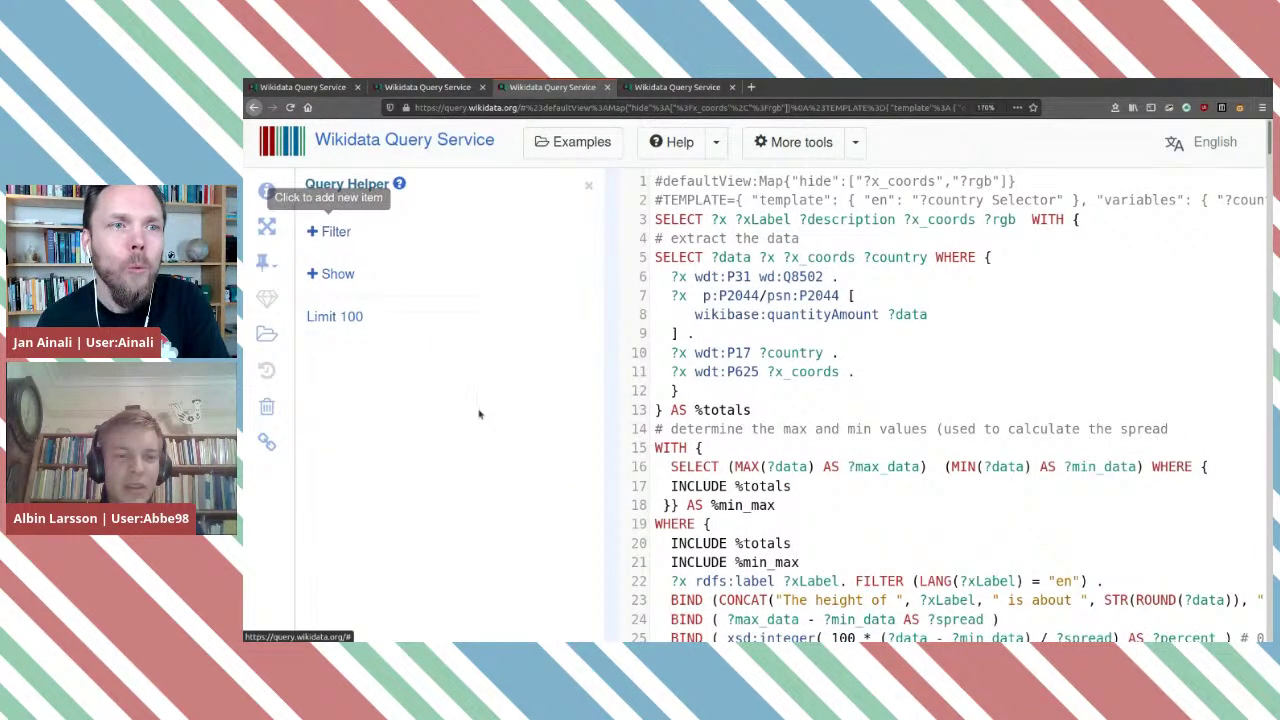
left_click(336, 274)
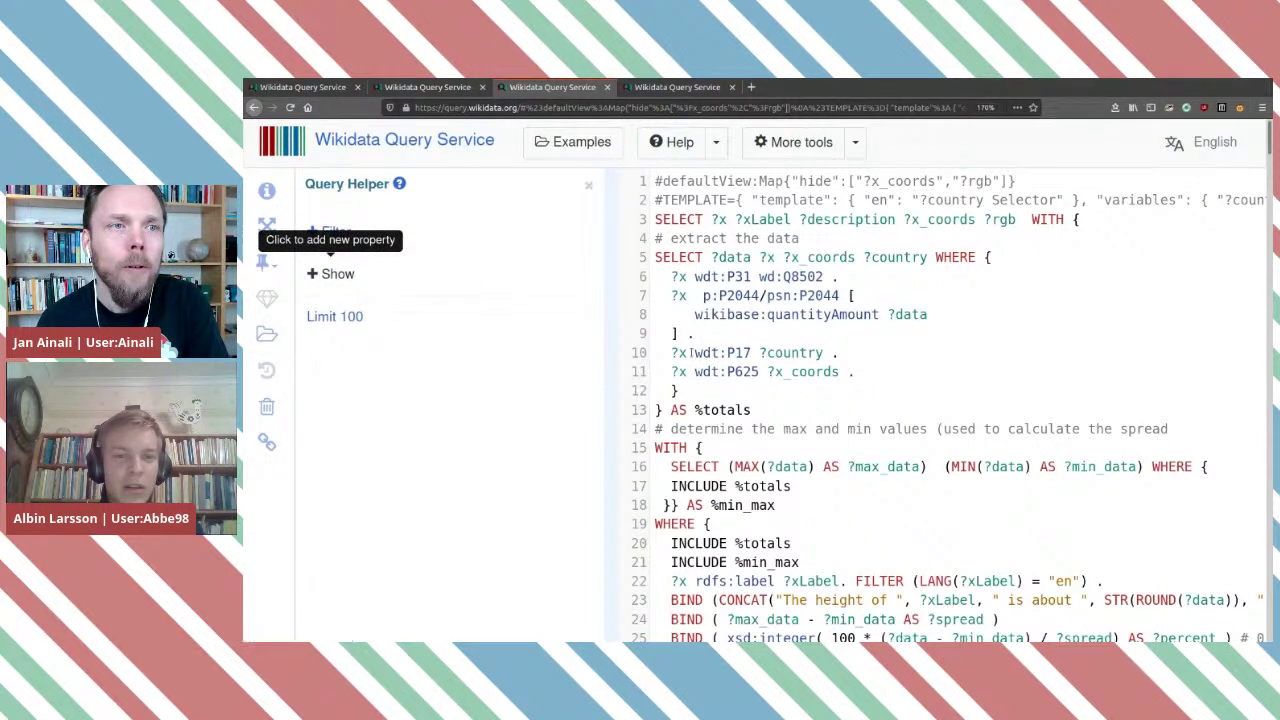
left_click(829, 325)
left_click_drag(850, 107, 929, 107)
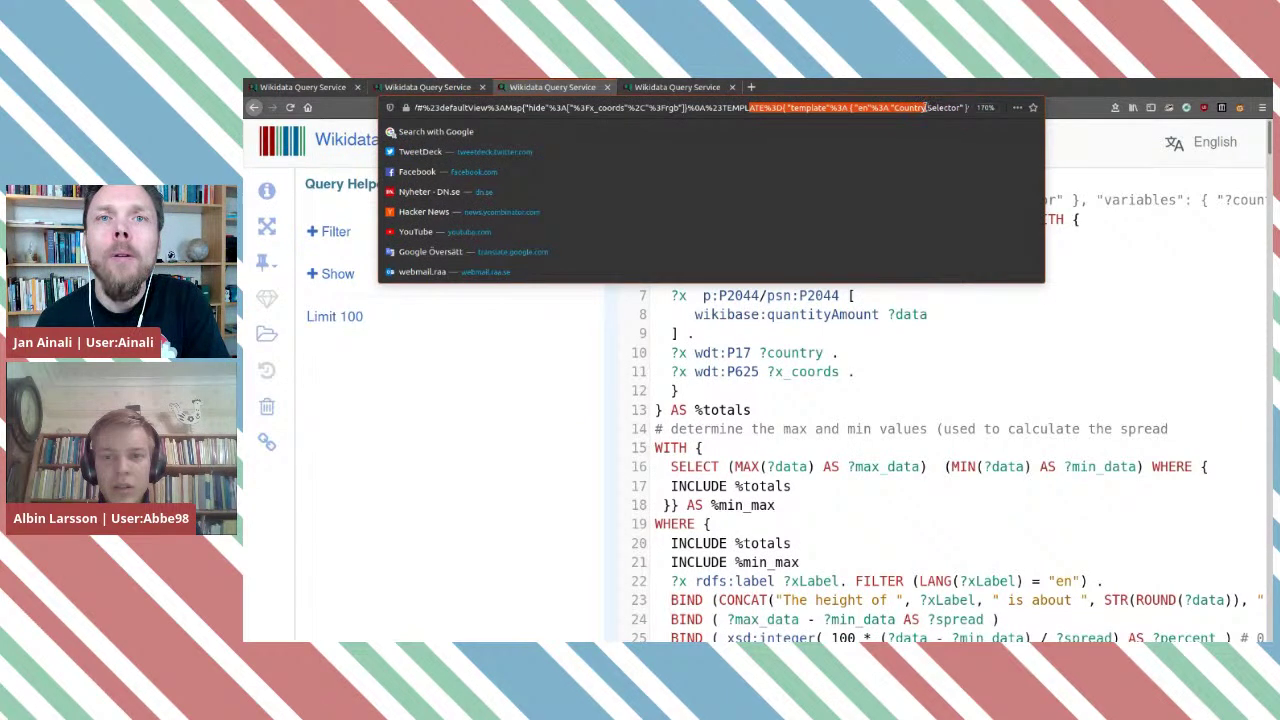
left_click(928, 107)
left_click(915, 413)
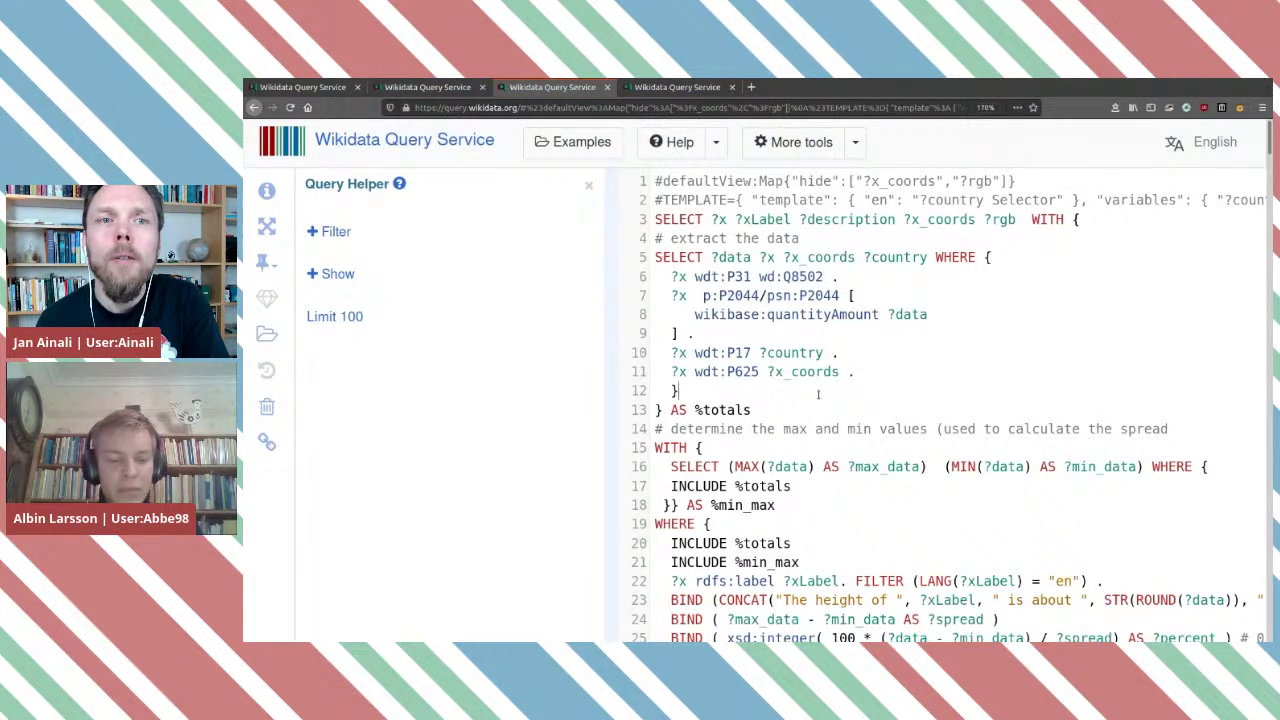
Run the edited mountain query again and inspect the ?country variable part of the page address.
left_click_drag(1262, 125, 1245, 354)
key("ctrl+Return")
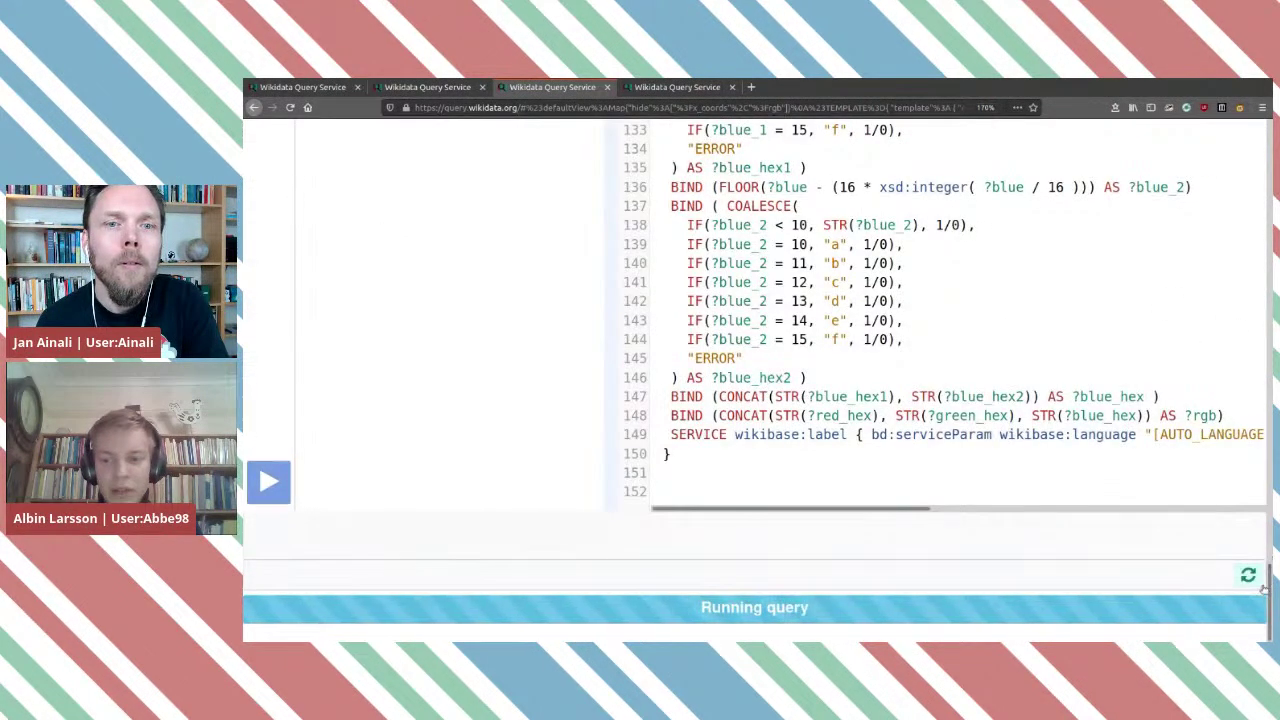
left_click_drag(1266, 600, 1182, 86)
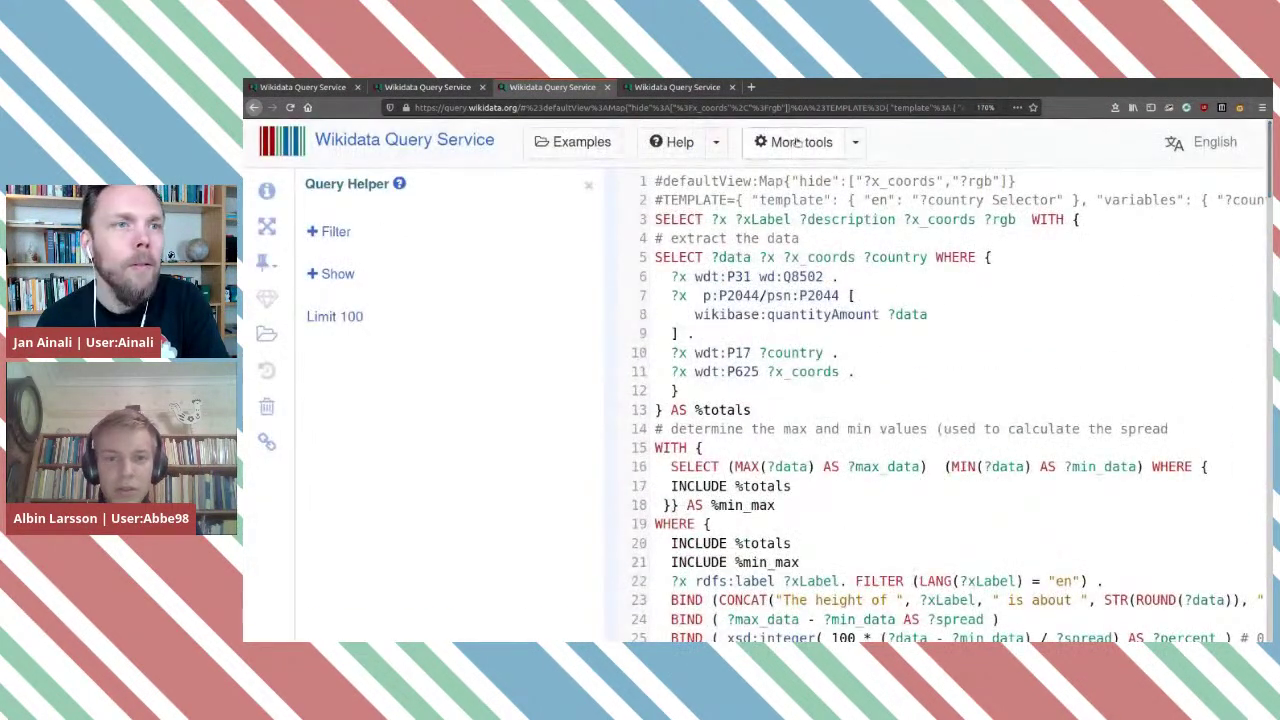
left_click_drag(737, 107, 501, 108)
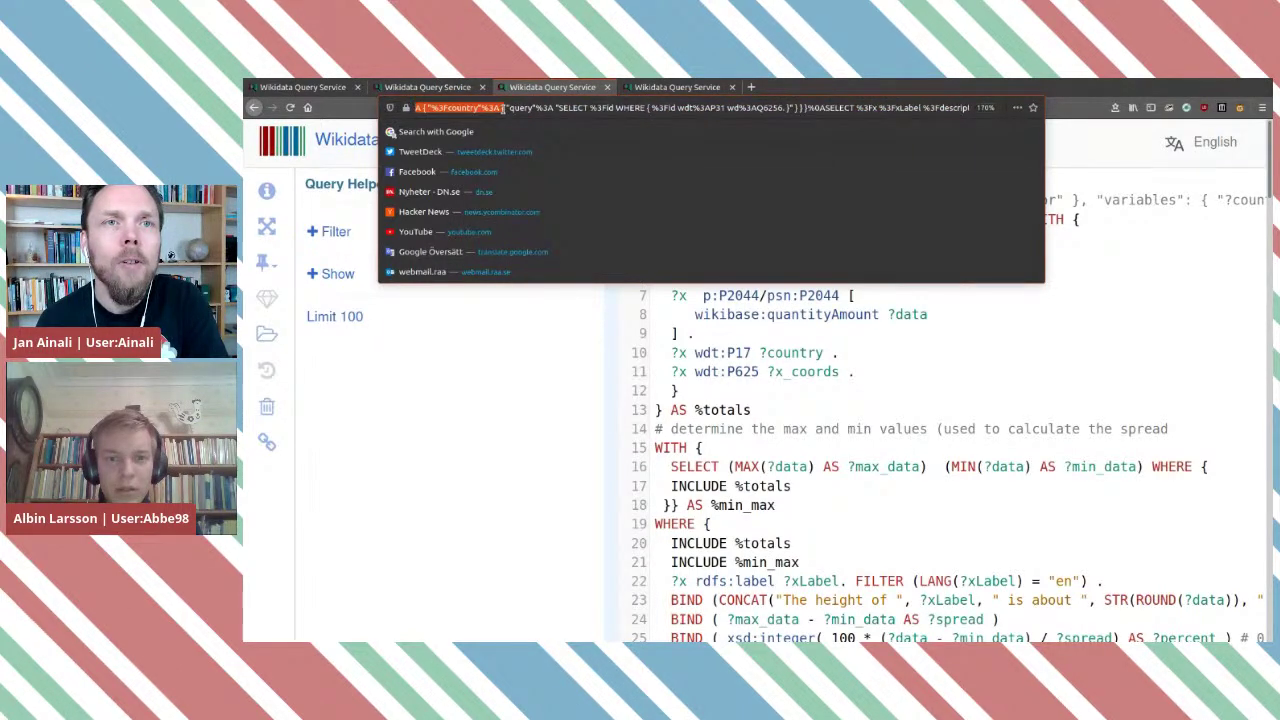
left_click(446, 386)
Close and reopen the Query Helper, and check its Filter item suggestions.
left_click(586, 186)
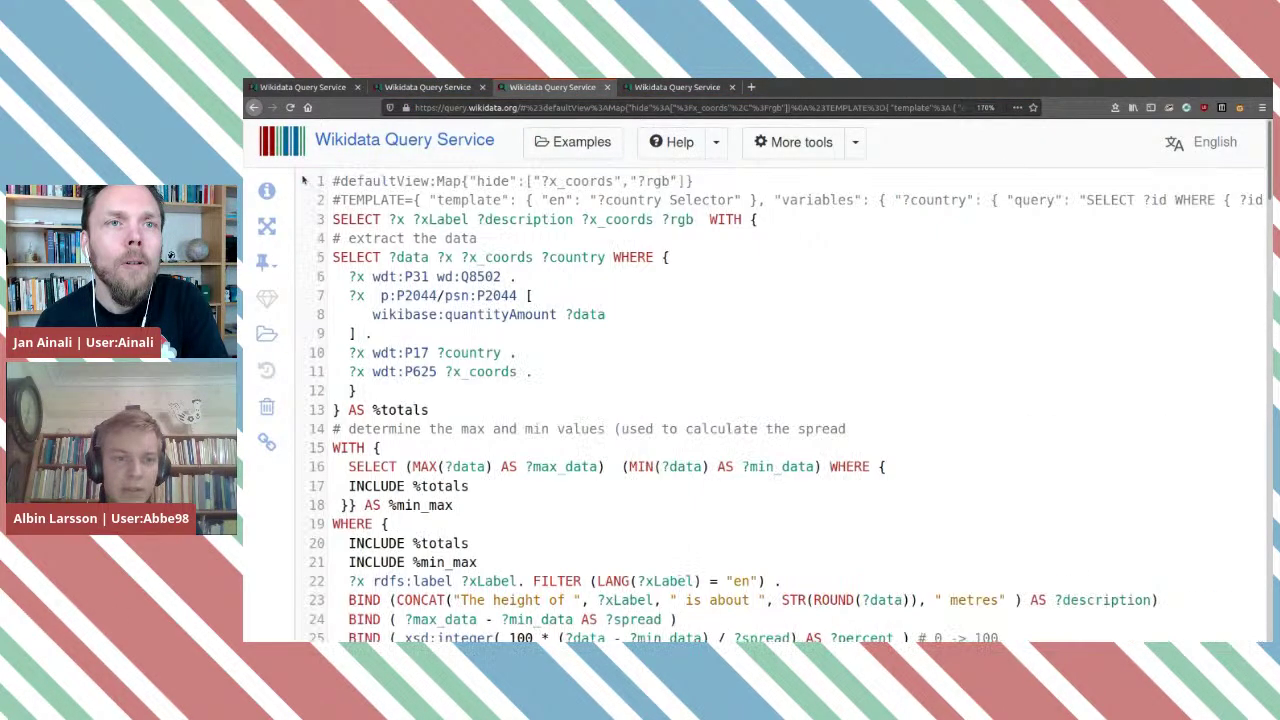
left_click(267, 190)
left_click(334, 232)
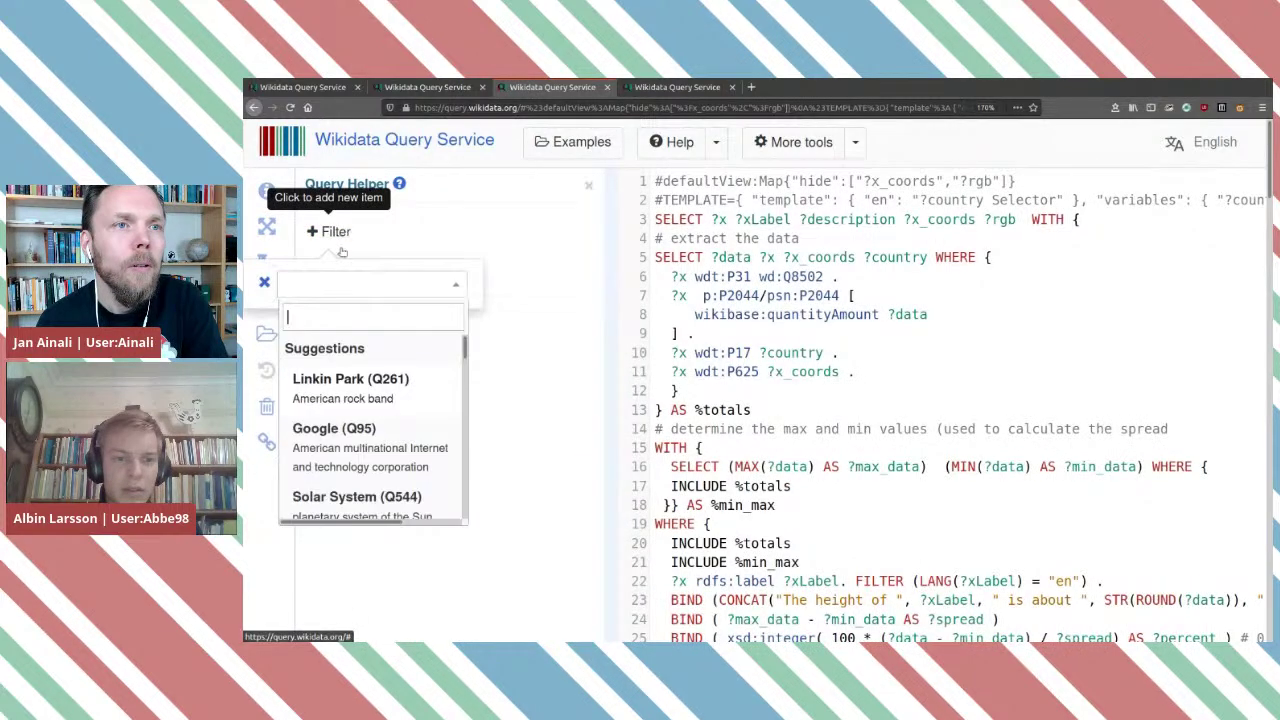
left_click(395, 258)
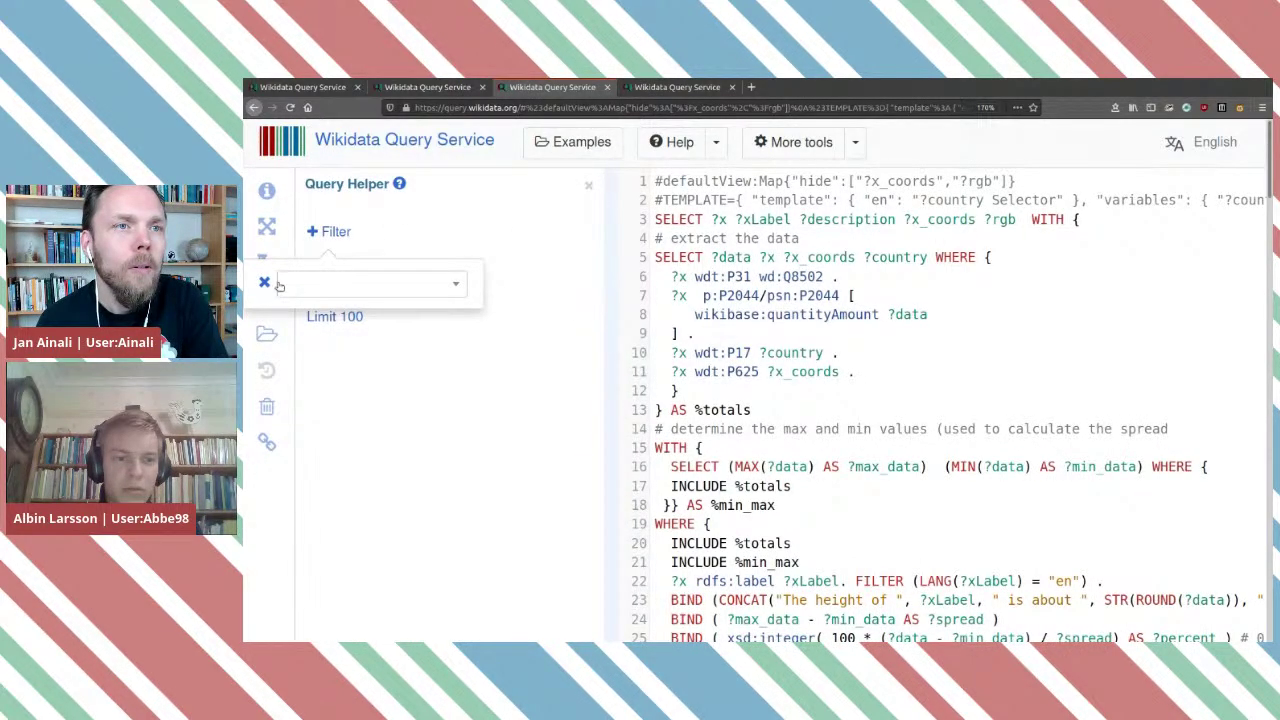
Check the country selector in the presidents example's Query Helper and the BIND statement on line 5 of its query.
left_click(676, 88)
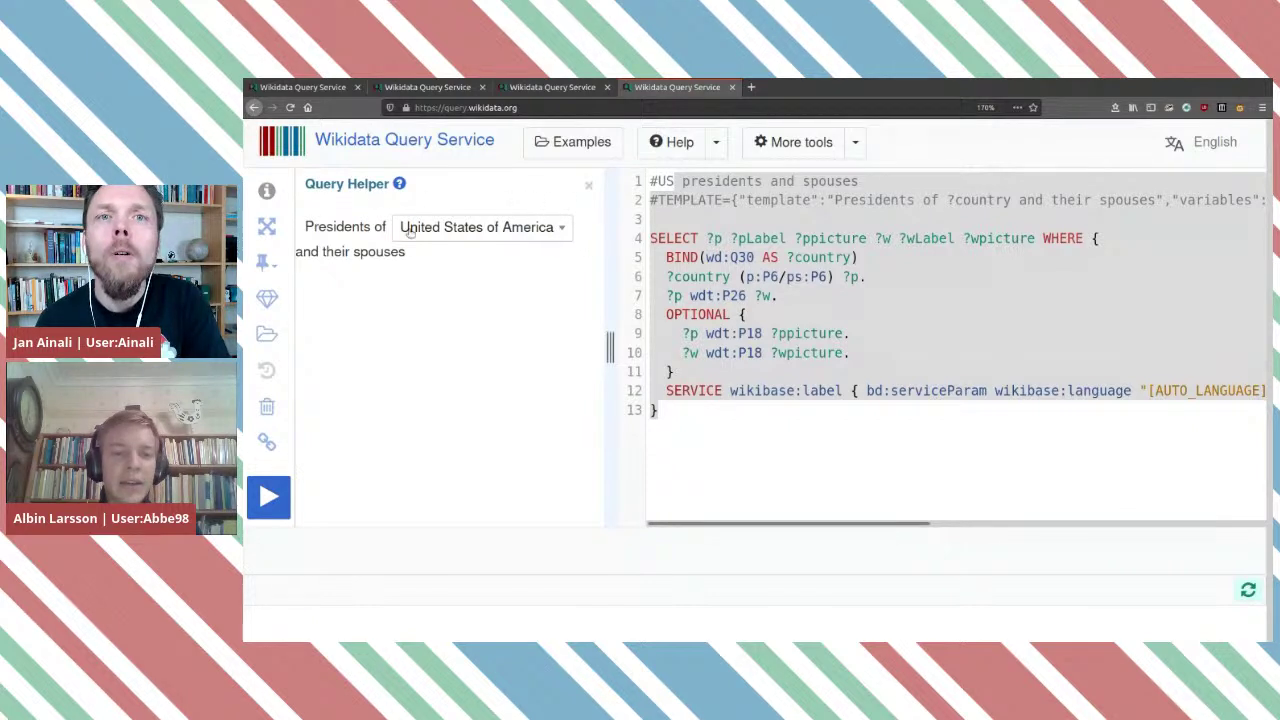
left_click(518, 228)
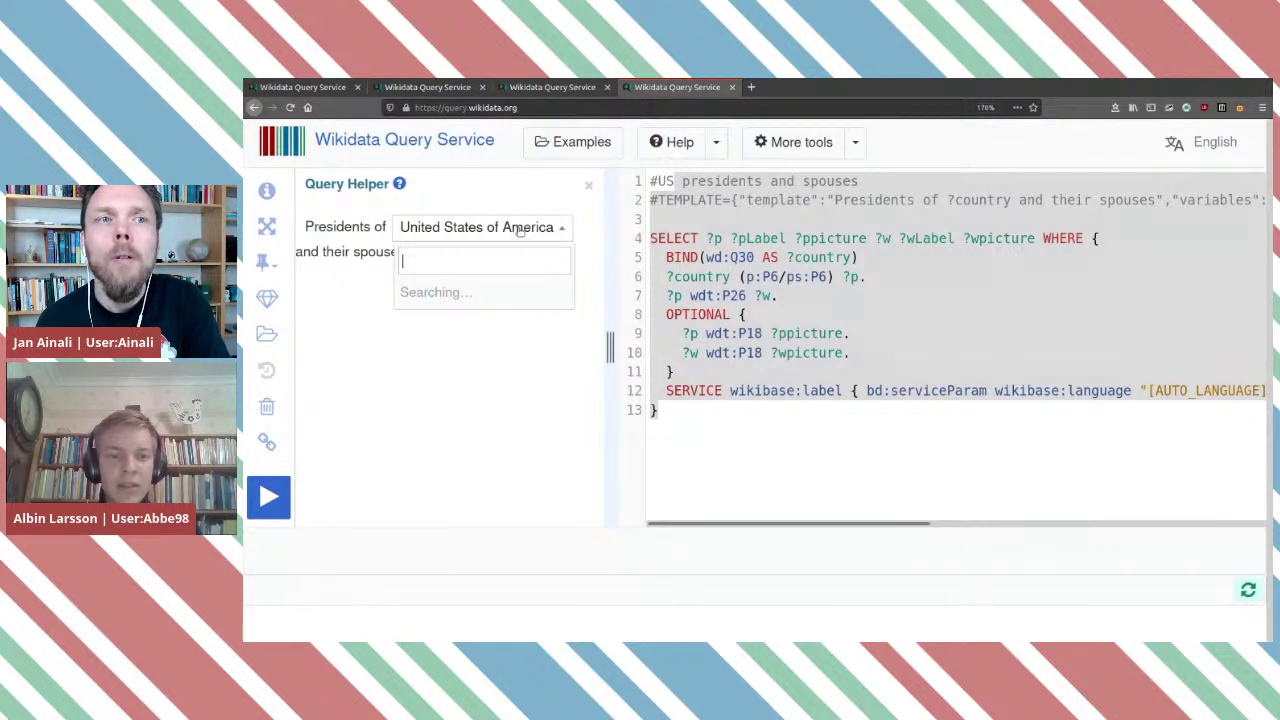
left_click(358, 300)
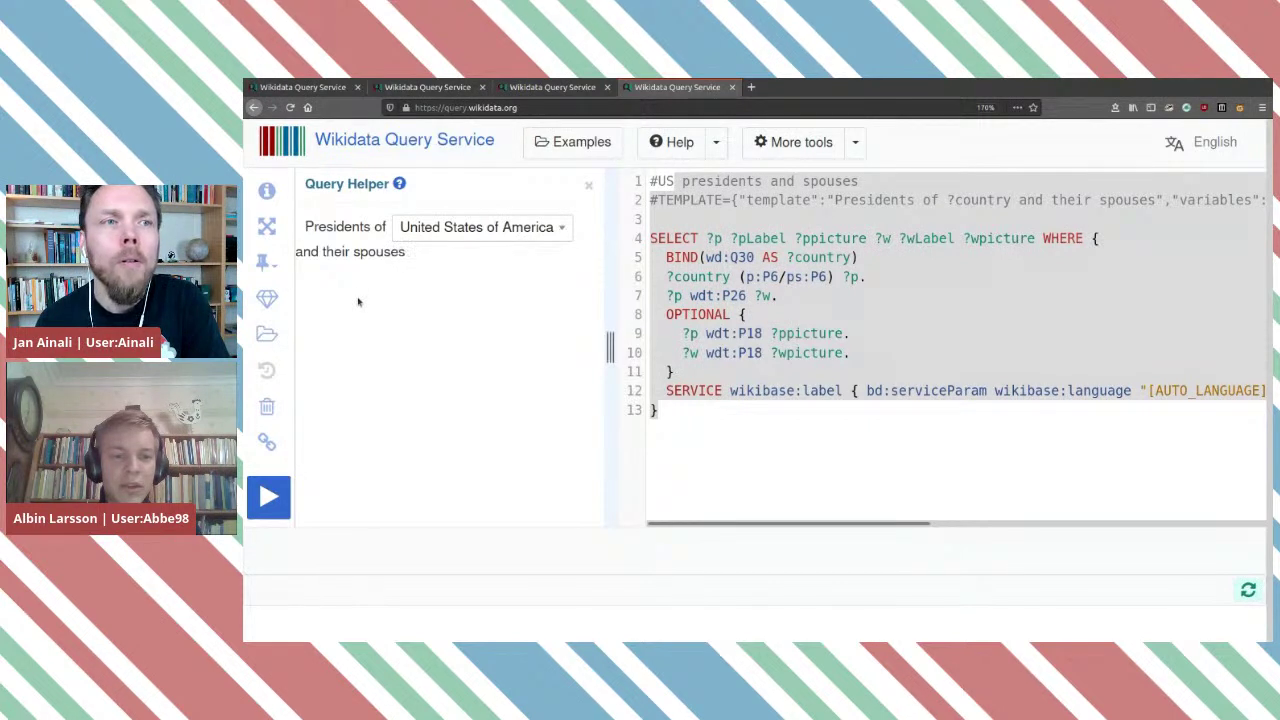
left_click(818, 298)
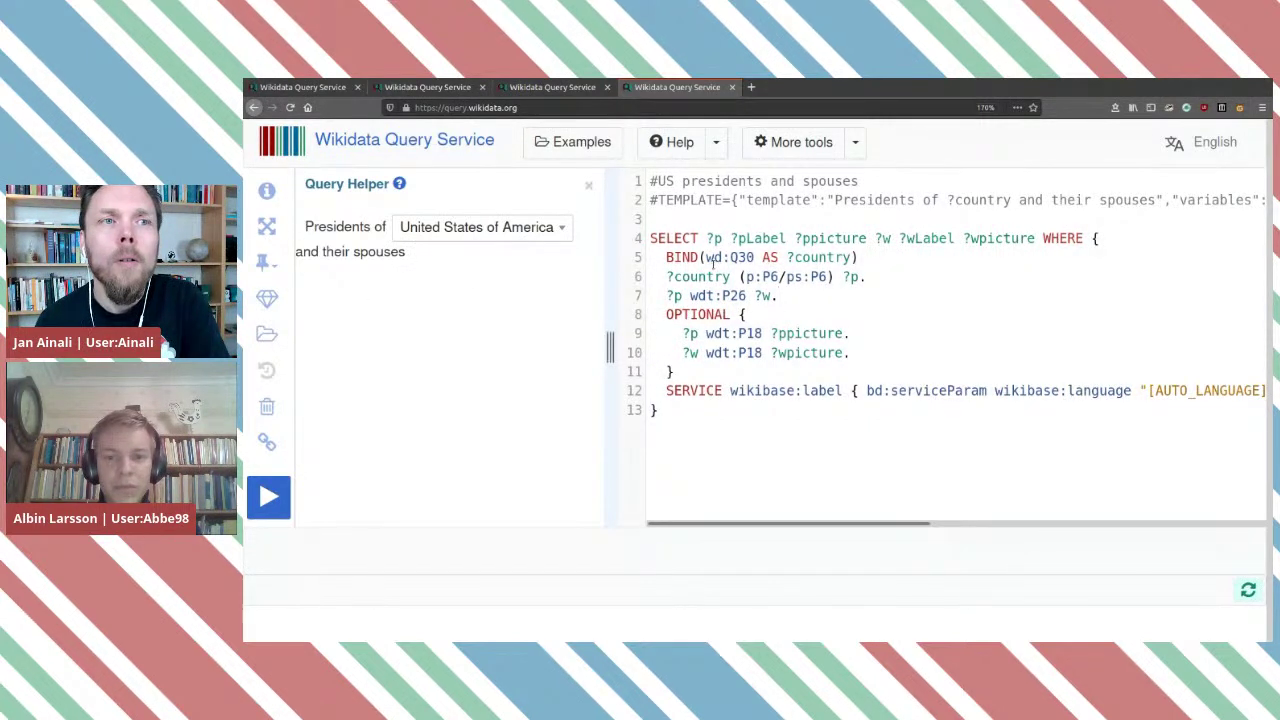
mouse_move(738, 257)
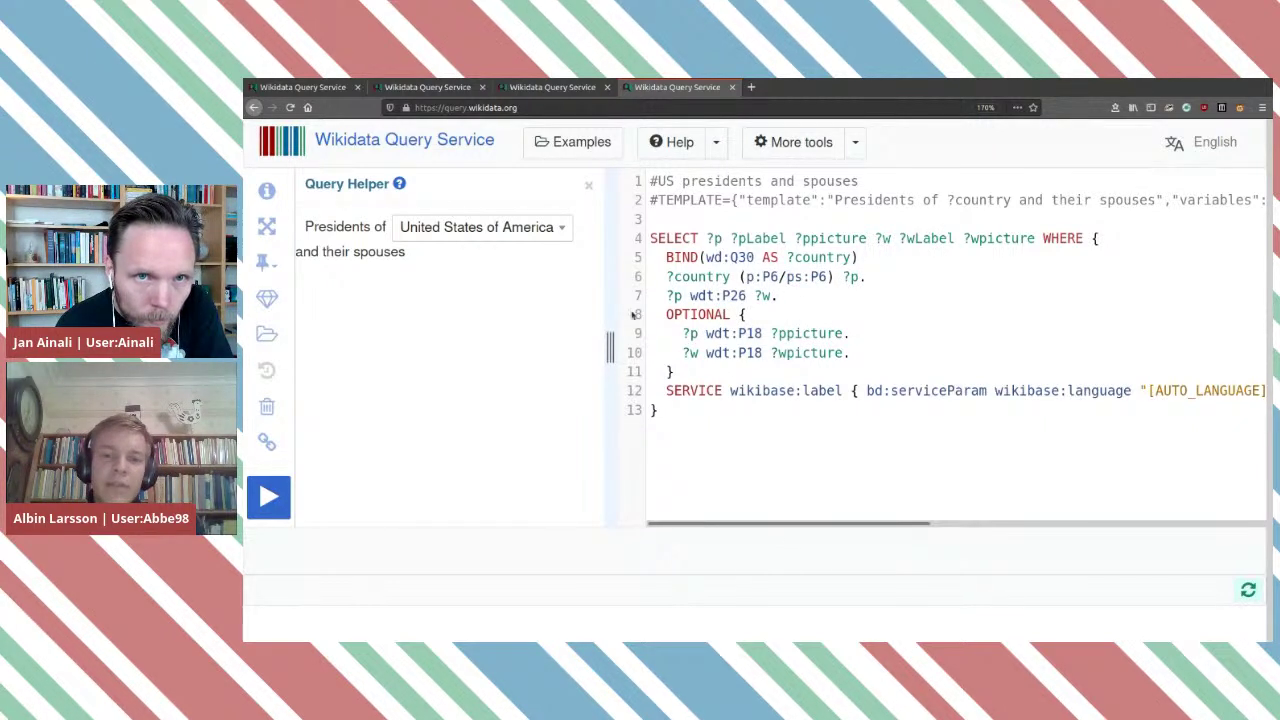
Copy BIND(wd:Q30 AS ?country) from the presidents example into a new line 4 of the mountain query, below the outer SELECT.
left_click_drag(665, 257, 865, 258)
key("ctrl+c")
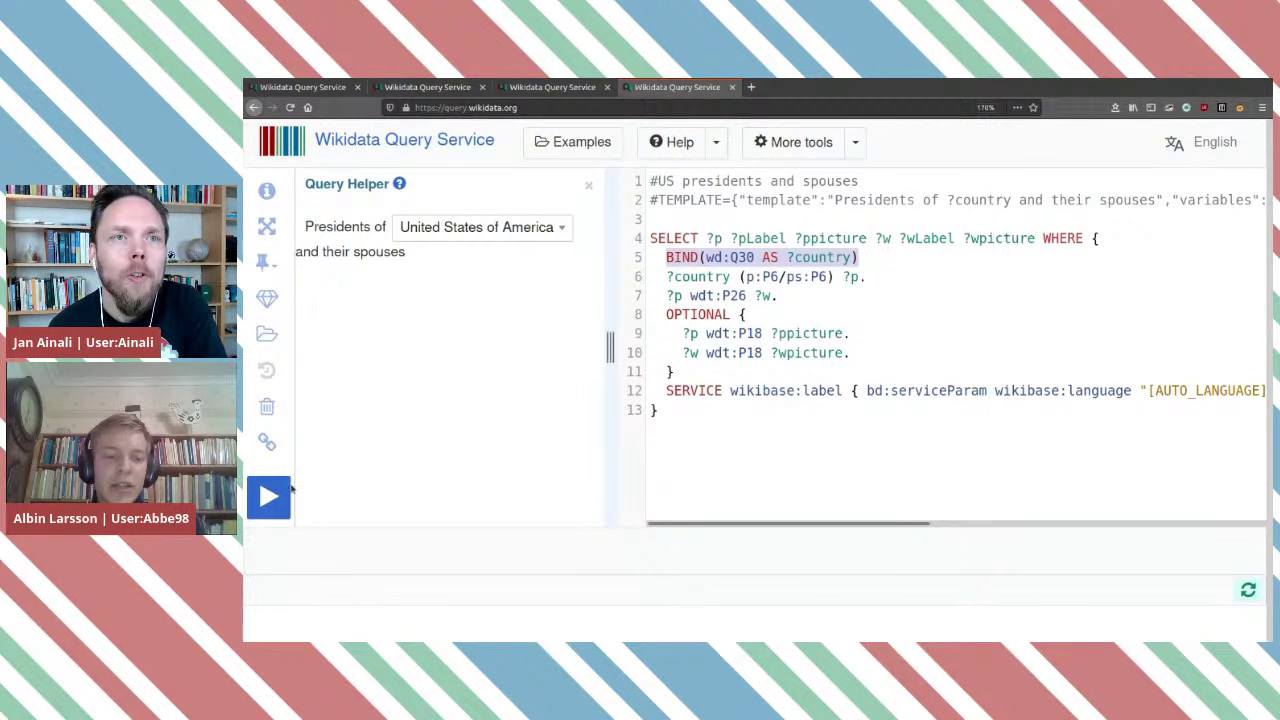
left_click(566, 91)
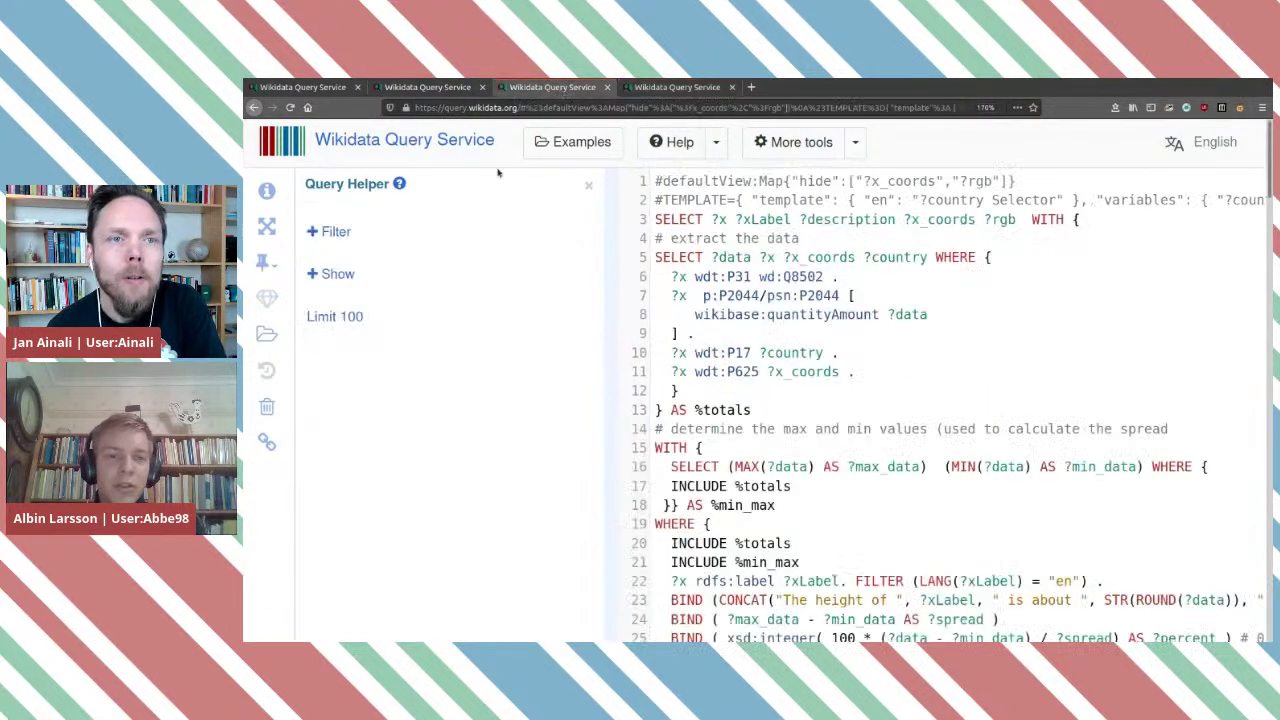
left_click(589, 186)
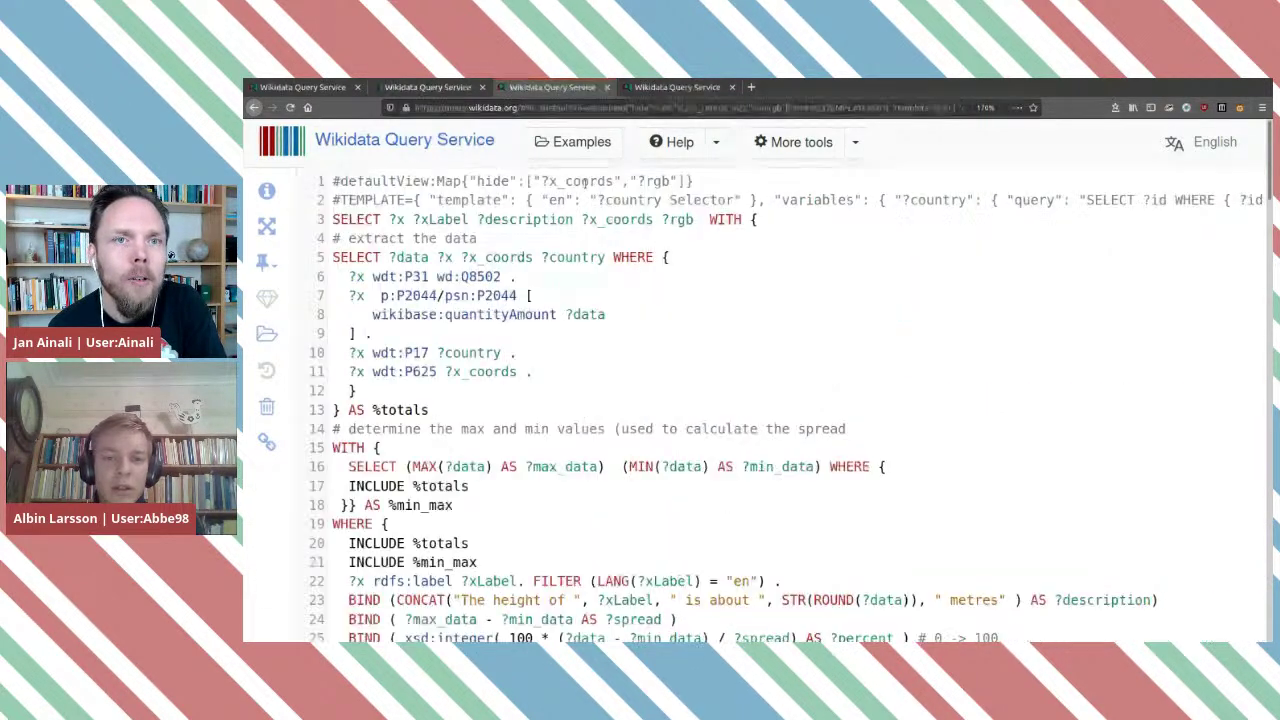
left_click(809, 220)
key("Return")
key("ctrl+v")
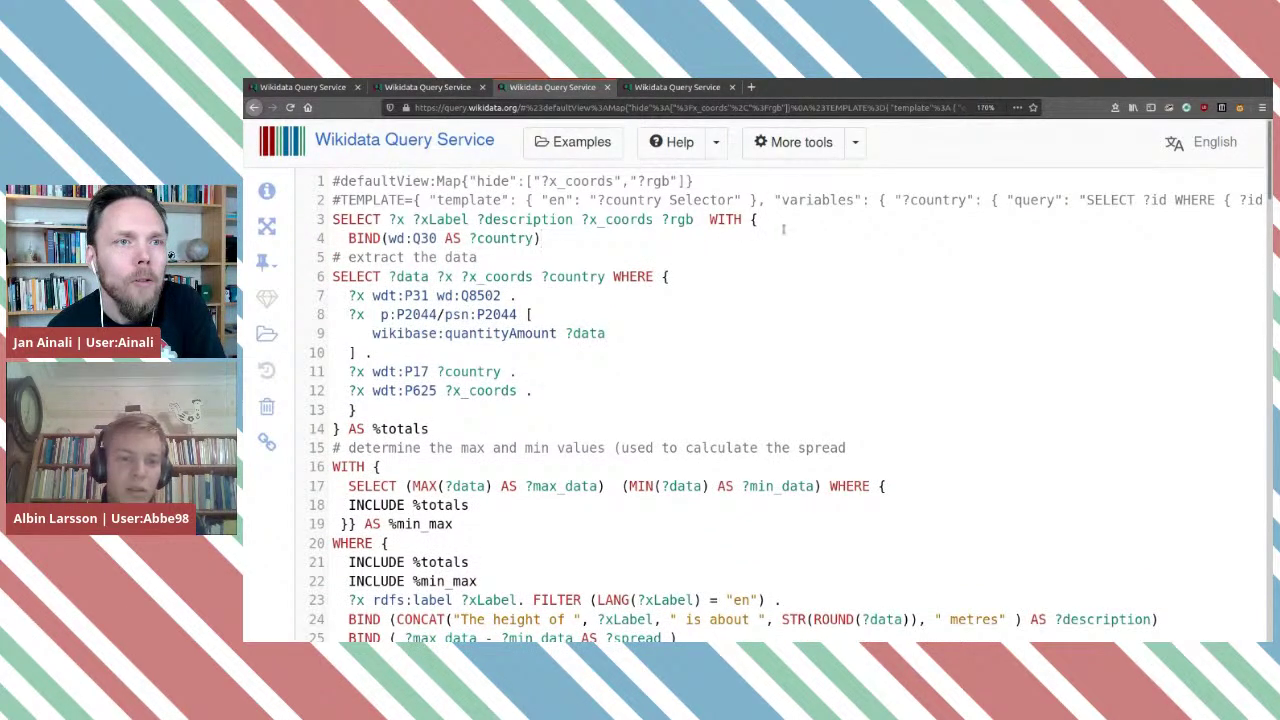
End the BIND statement on line 4 with a period and run the mountain query with the Query Helper open.
mouse_move(430, 236)
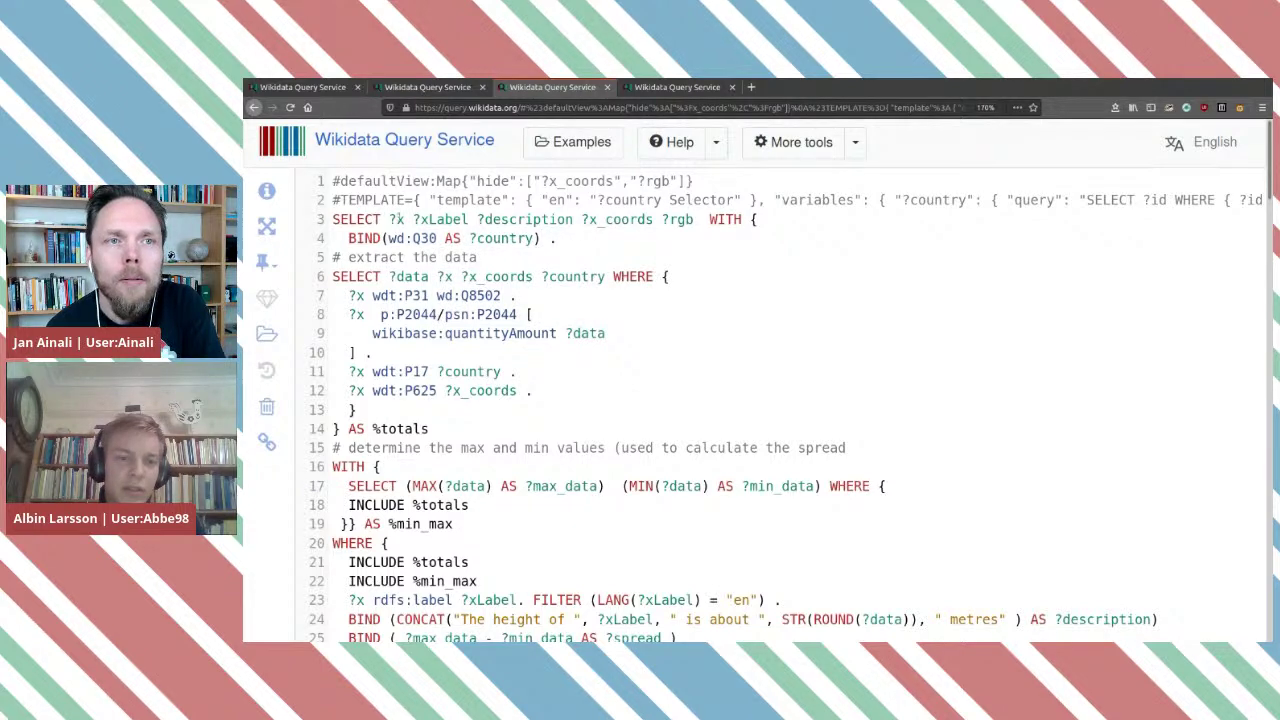
left_click(266, 190)
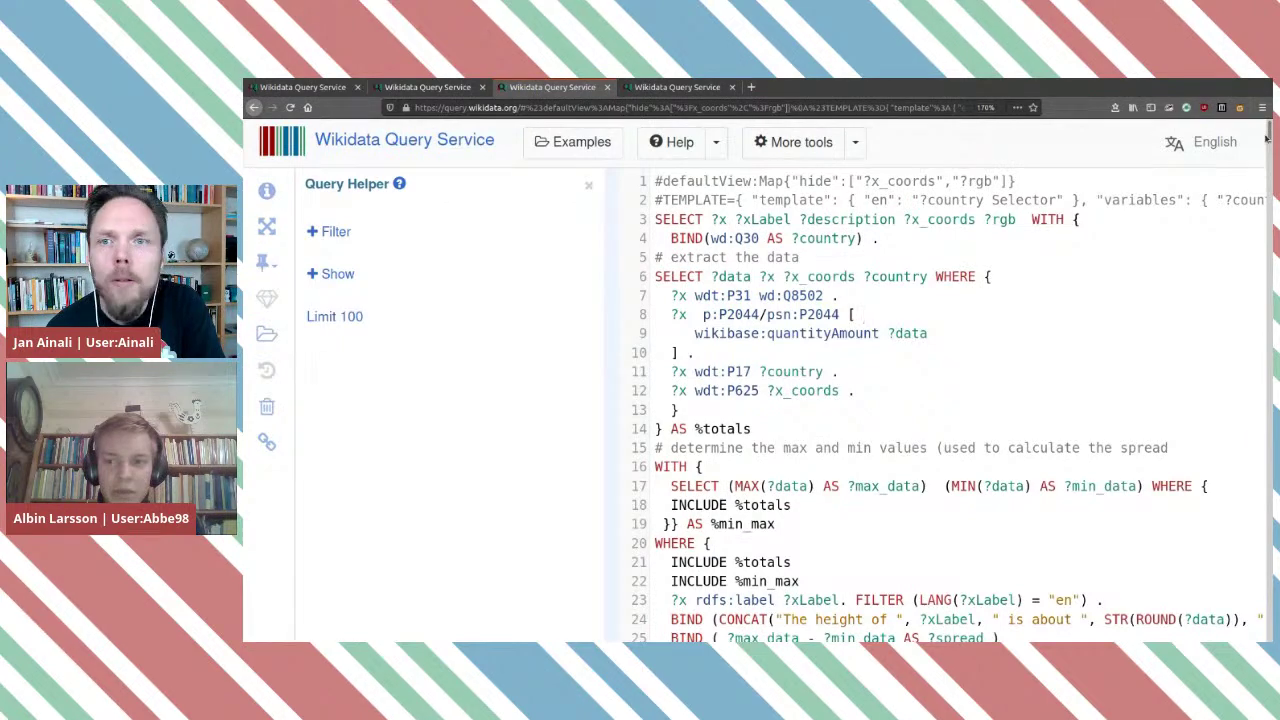
key("F5")
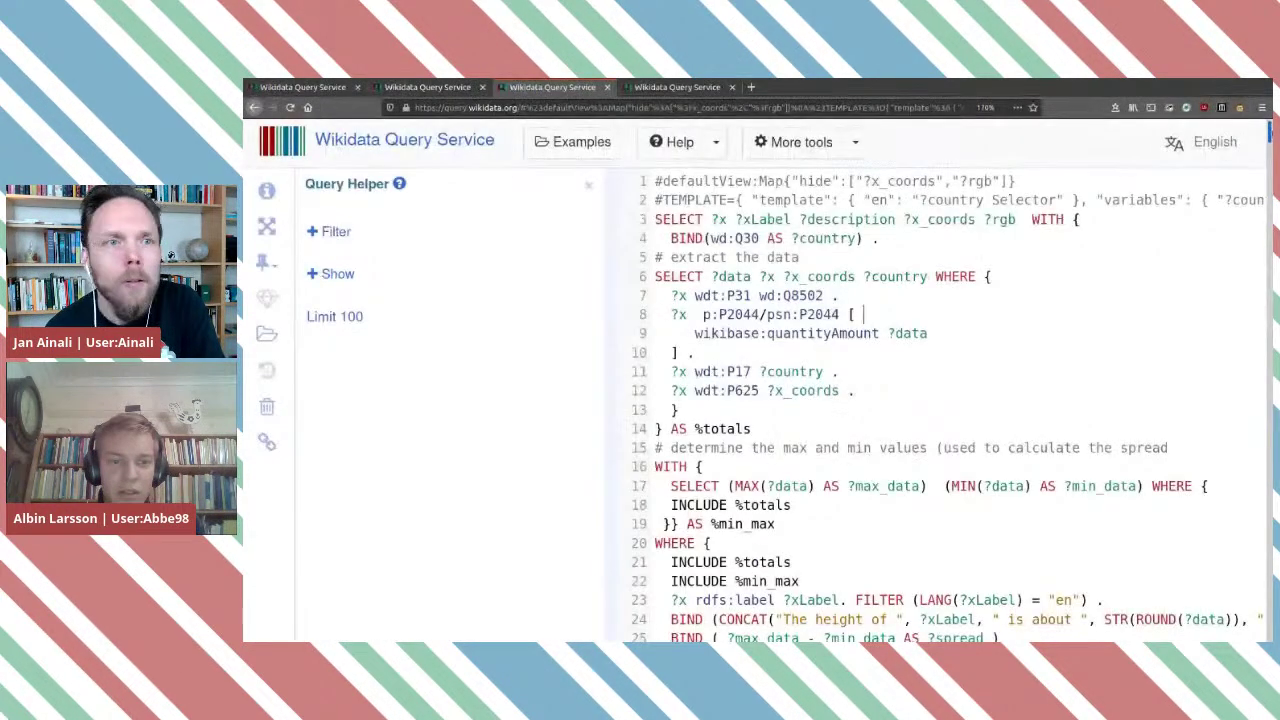
scroll(520, 378, "down", 20)
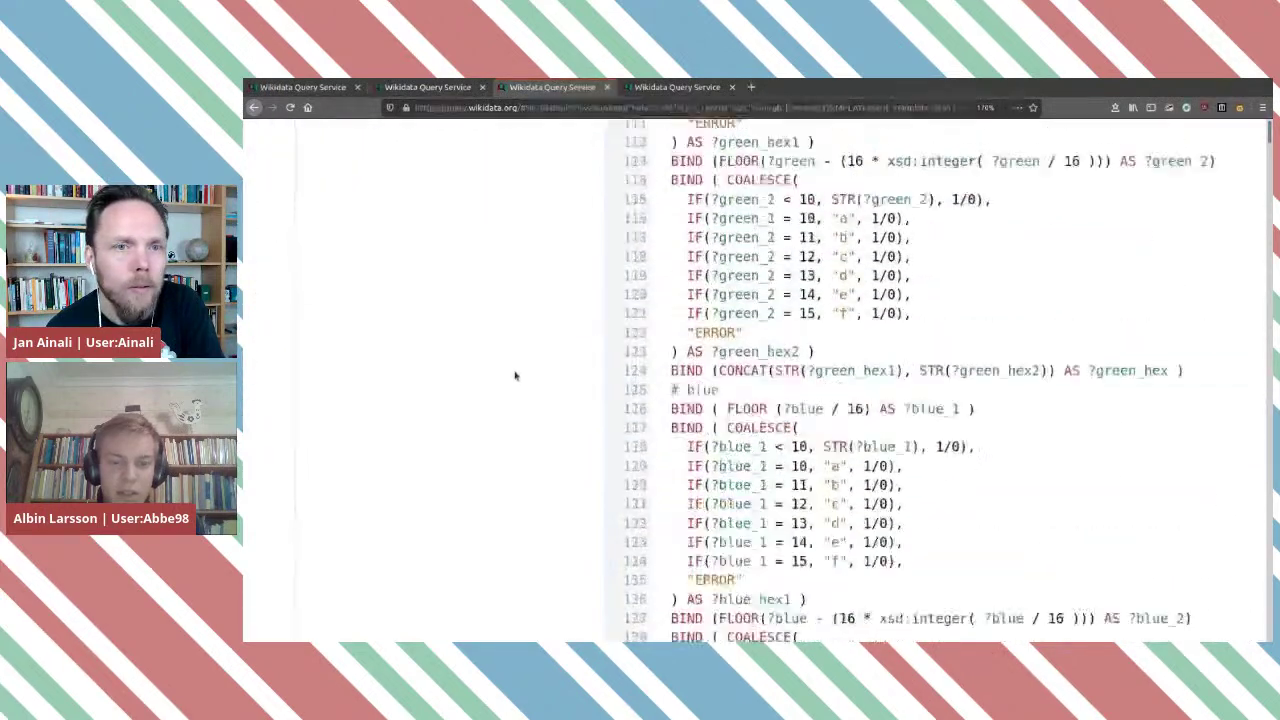
scroll(320, 186, "down", 2)
scroll(544, 293, "up", 5)
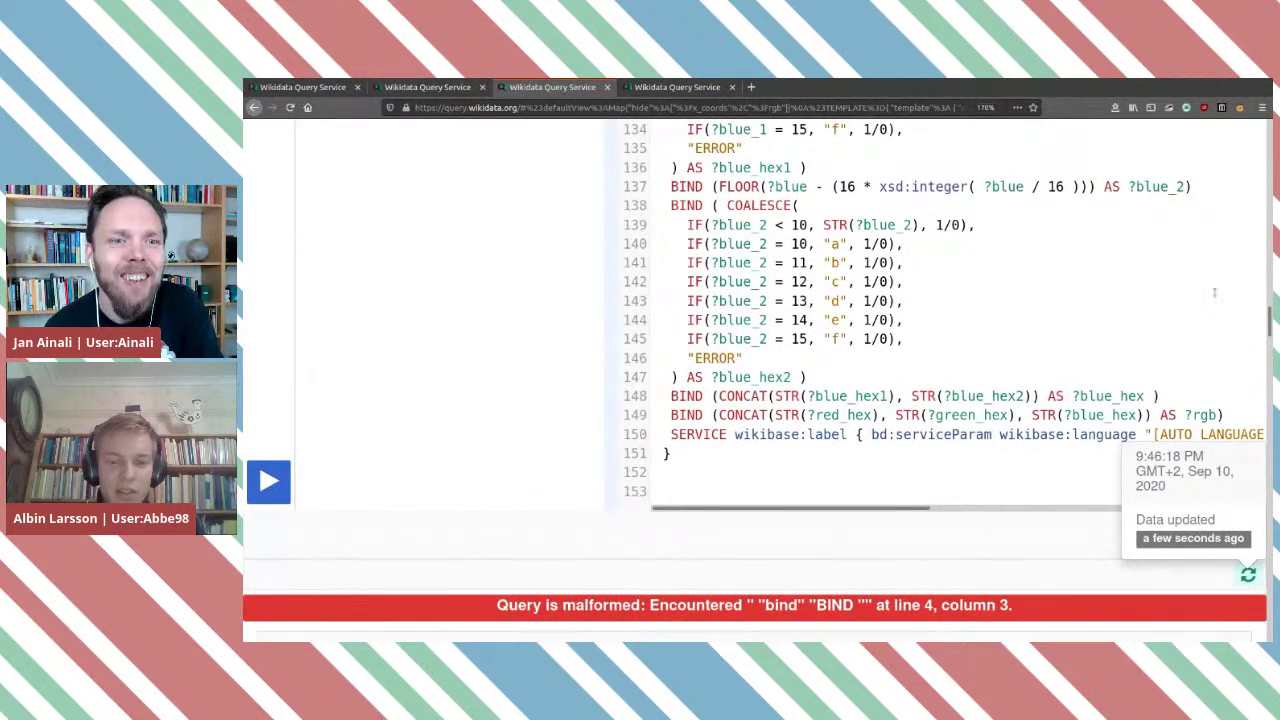
left_click_drag(1270, 317, 1270, 135)
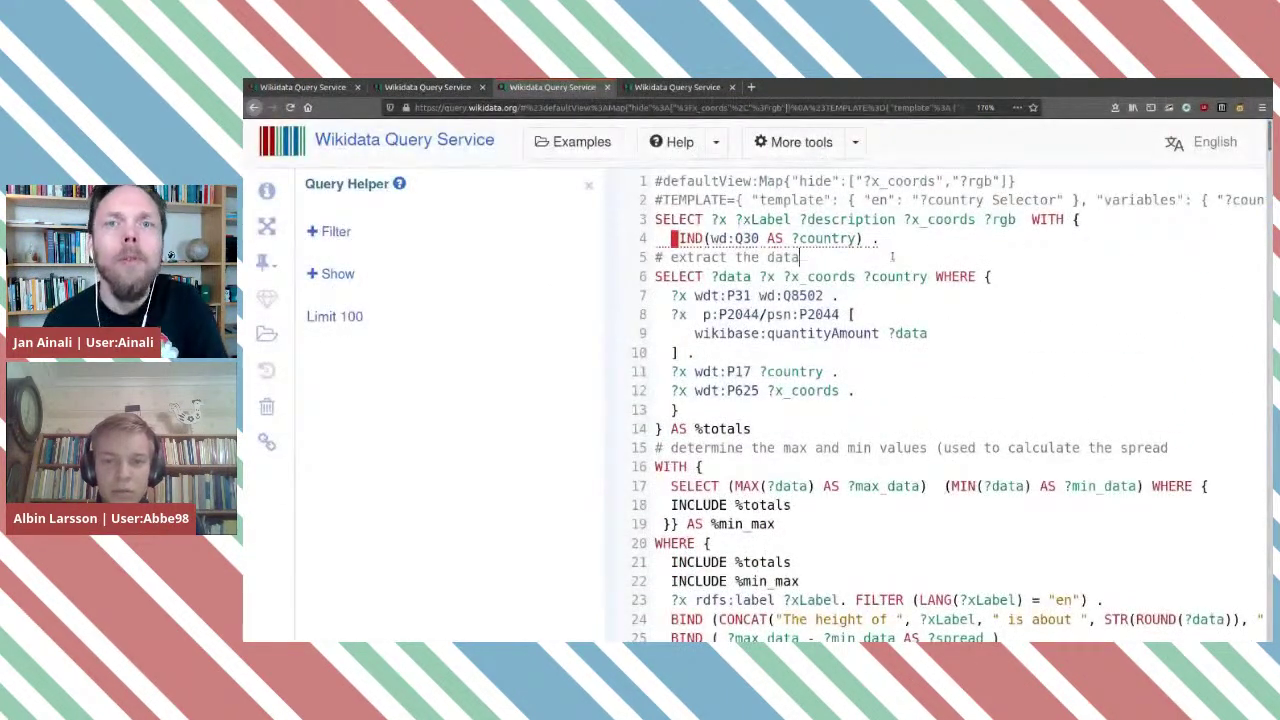
Move the BIND(wd:Q30 AS ?country) . statement from line 4 to the first line inside the inner WHERE block.
left_click_drag(879, 240, 669, 239)
key("ctrl+c")
key("BackSpace")
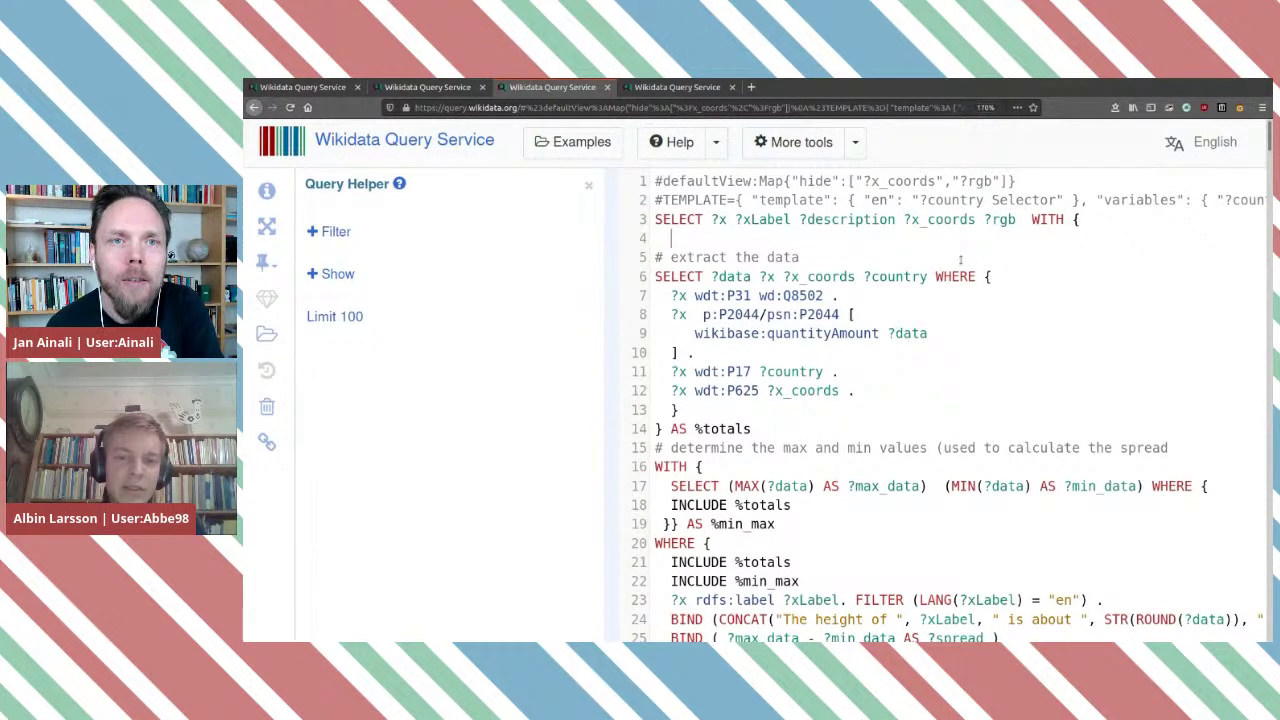
key("BackSpace")
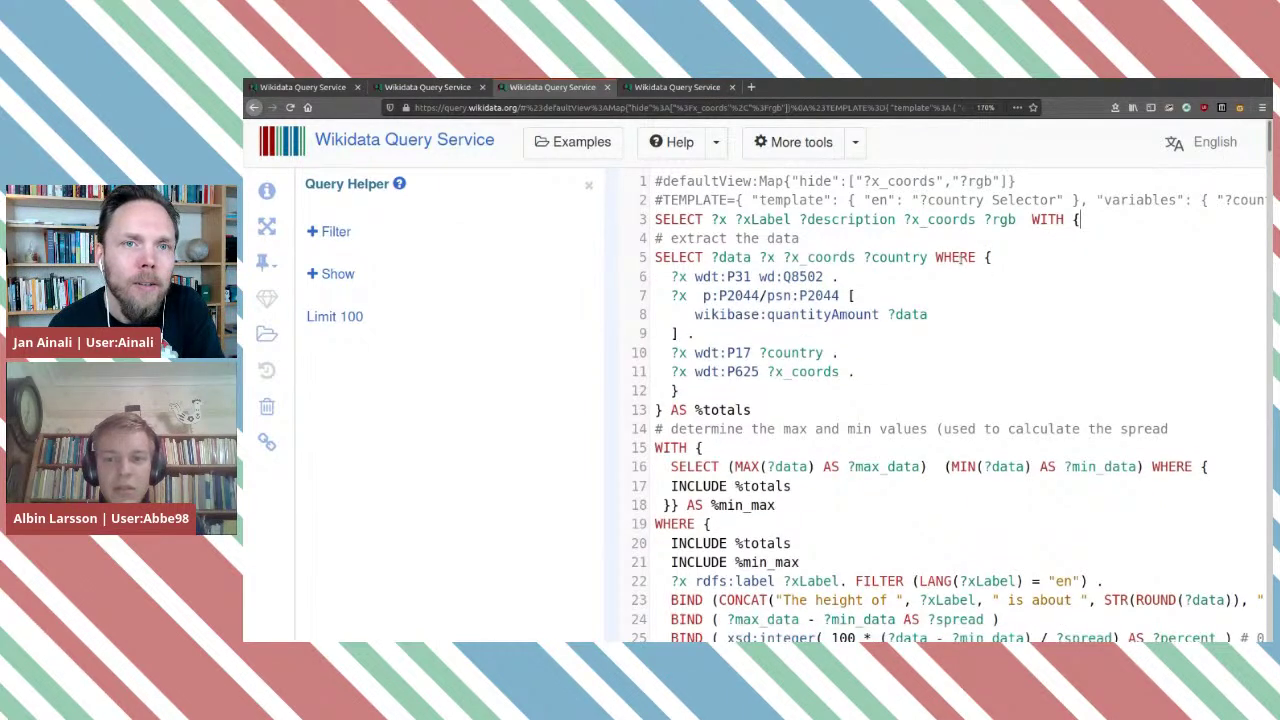
left_click(1005, 259)
key("Return")
key("ctrl+v")
Check the BIND placement in the presidents example and remove ?country from the mountain query's inner SELECT on line 5.
left_click(667, 86)
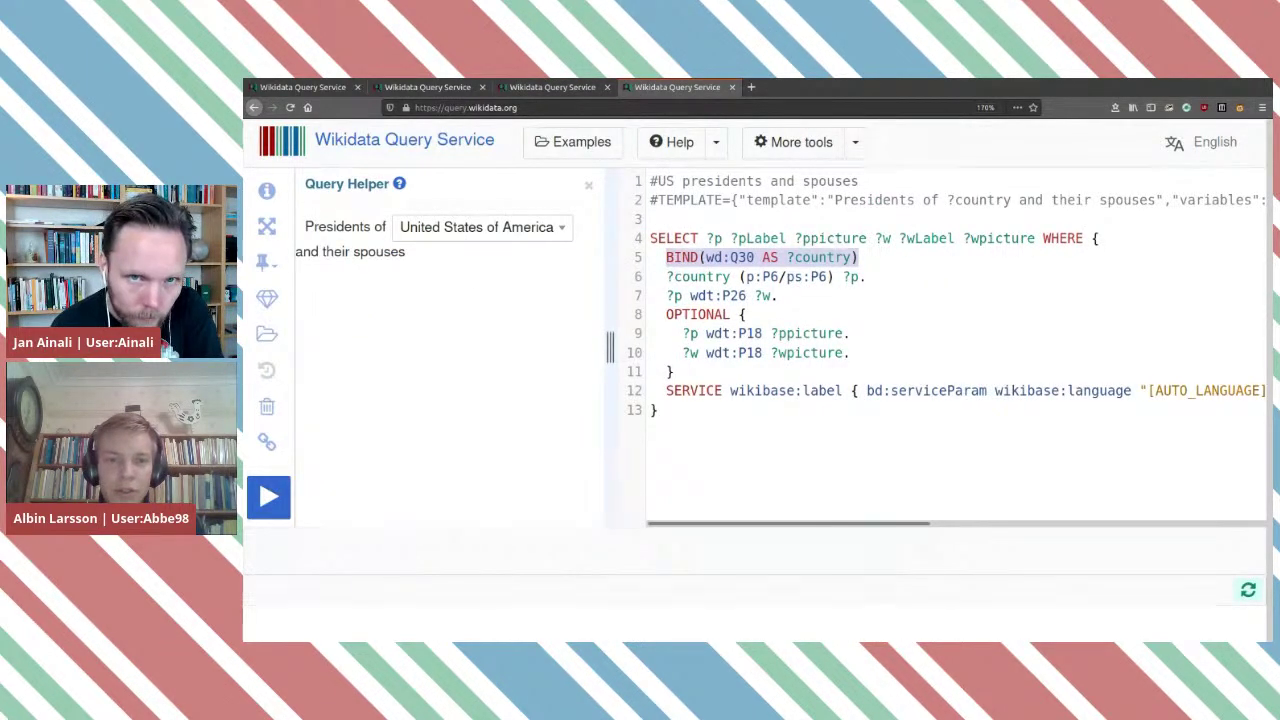
left_click(552, 87)
double_click(906, 257)
key("BackSpace")
key("BackSpace")
key("BackSpace")
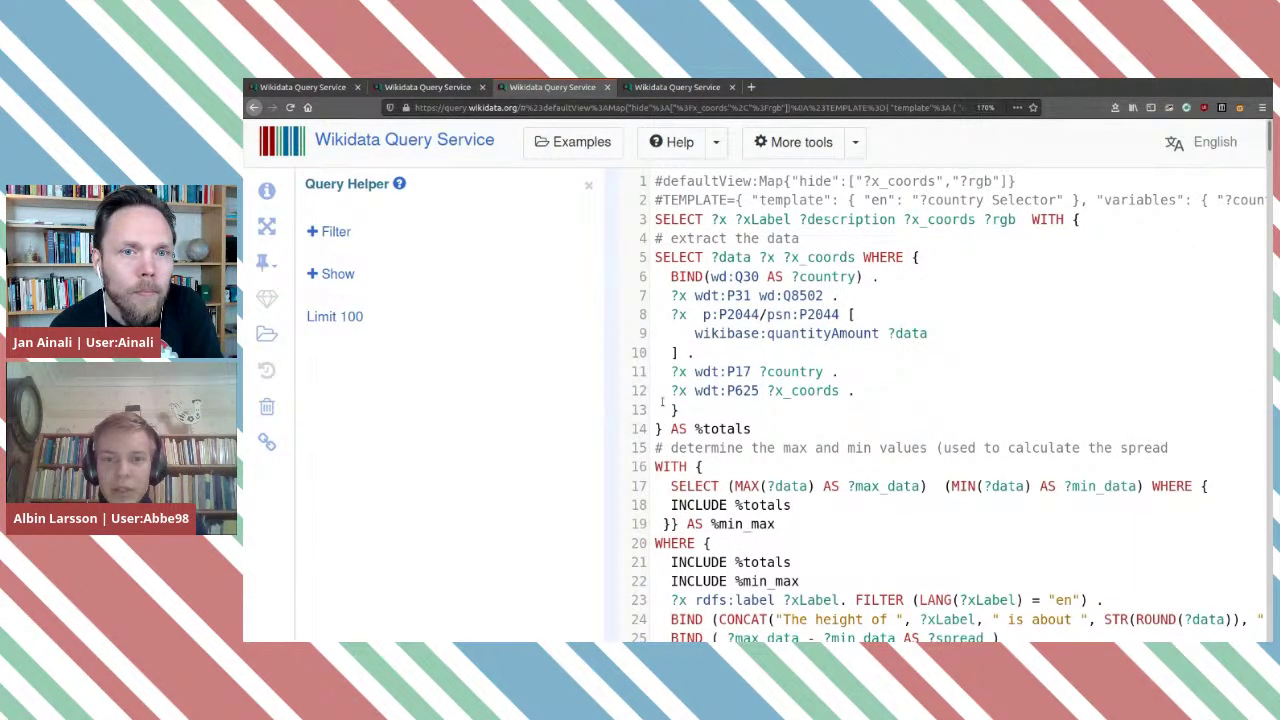
Run the corrected mountain query and check the Query Helper's Show property suggestions.
scroll(508, 397, "down", 20)
scroll(517, 389, "down", 3)
scroll(343, 491, "up", 8)
scroll(343, 491, "down", 5)
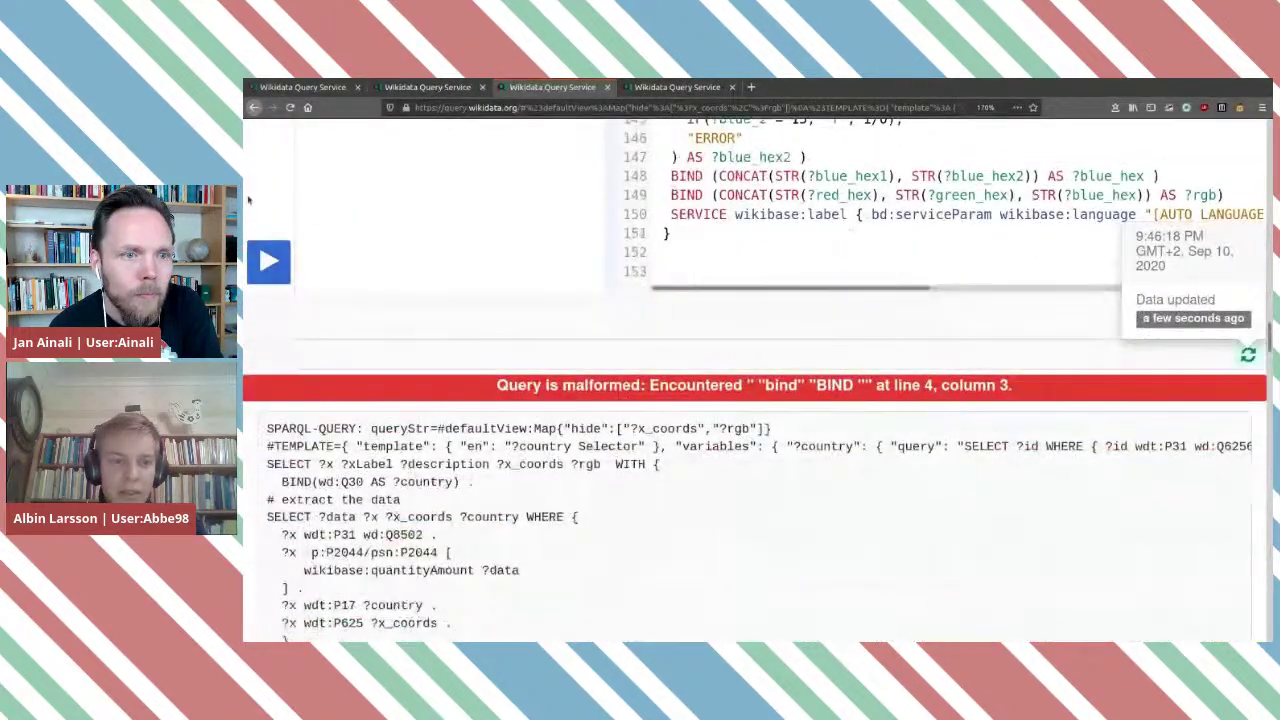
left_click(268, 261)
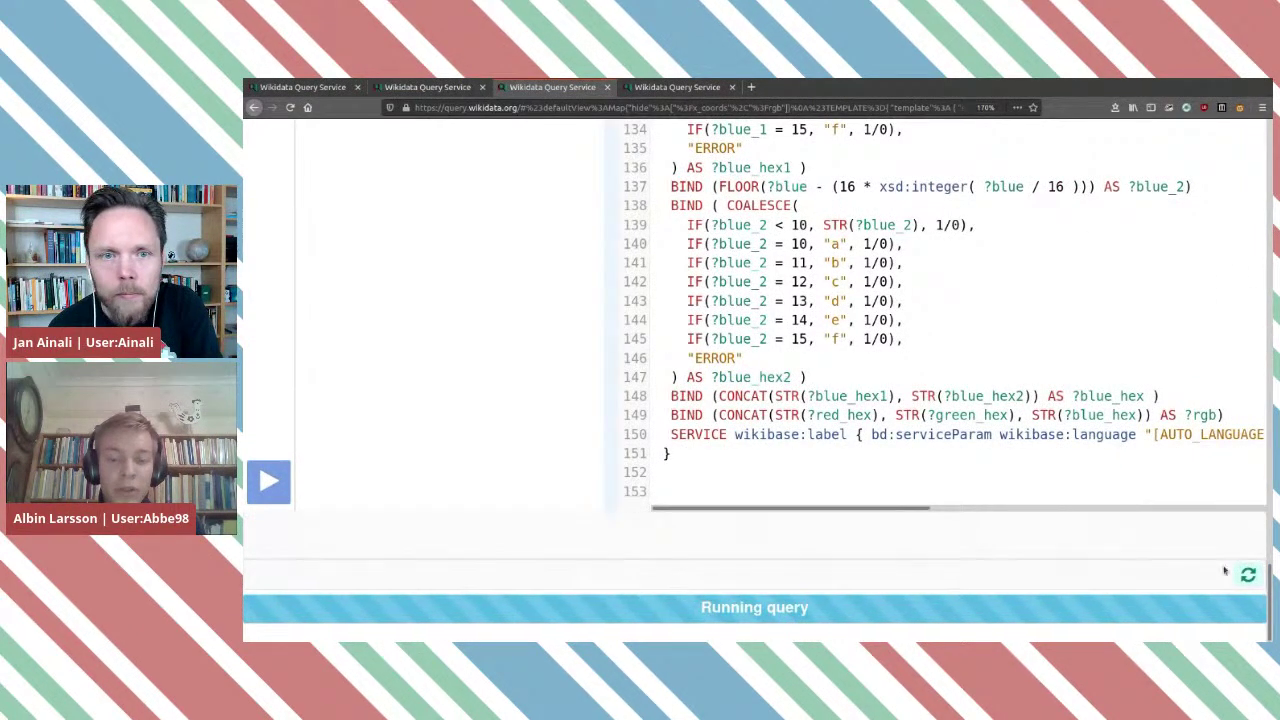
left_click_drag(1269, 592, 1269, 145)
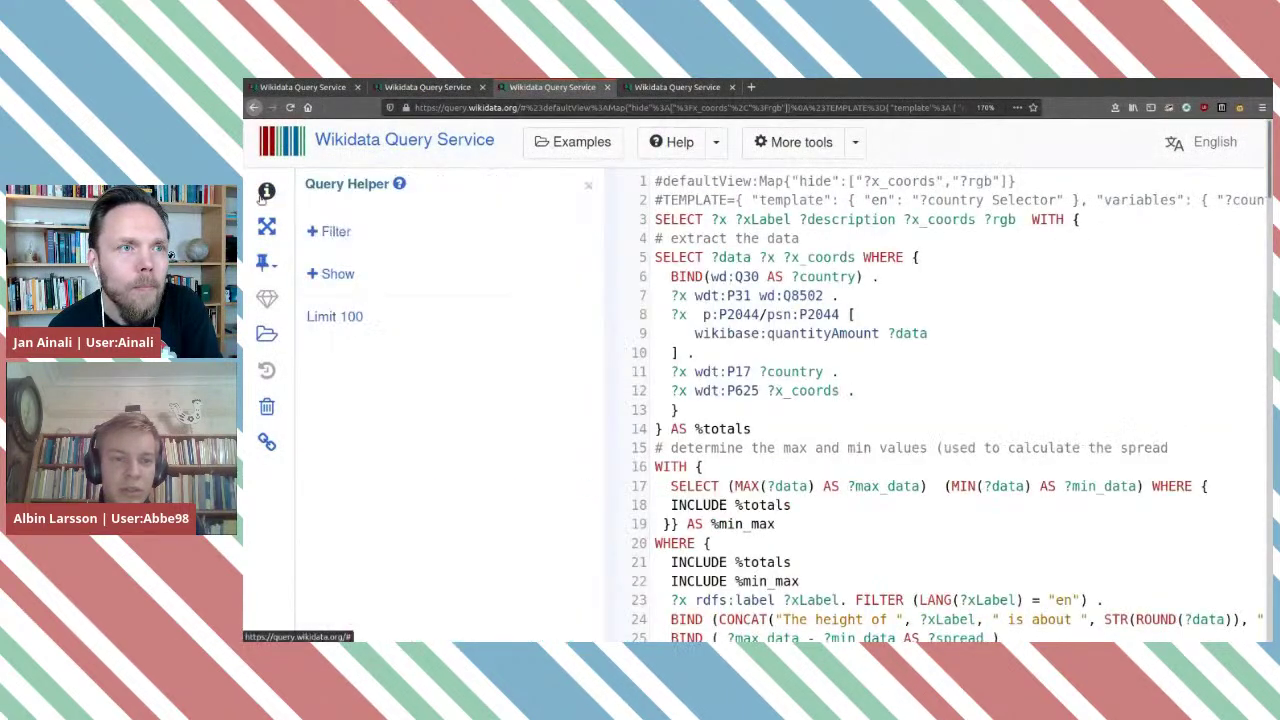
left_click(331, 274)
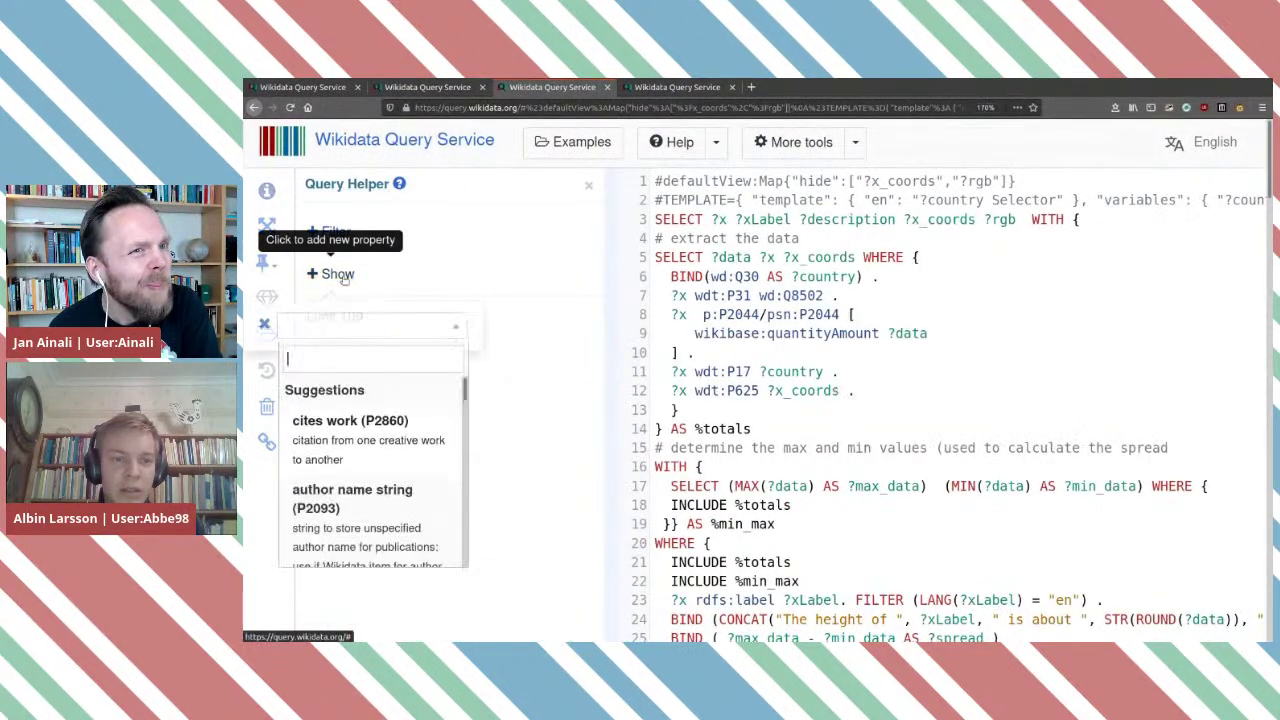
left_click(574, 397)
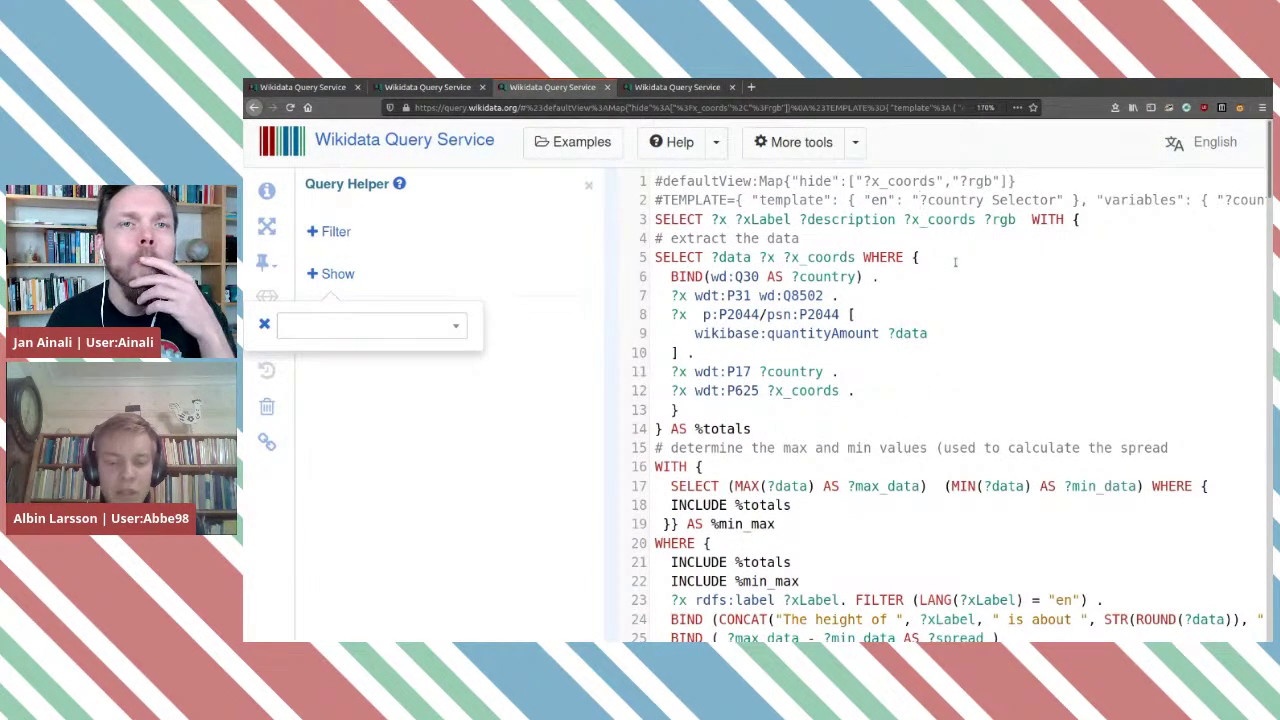
Insert "hej" before "?country Selector" in the template text on line 2 and inspect the TEMPLATE and defaultView comments.
type("hej")
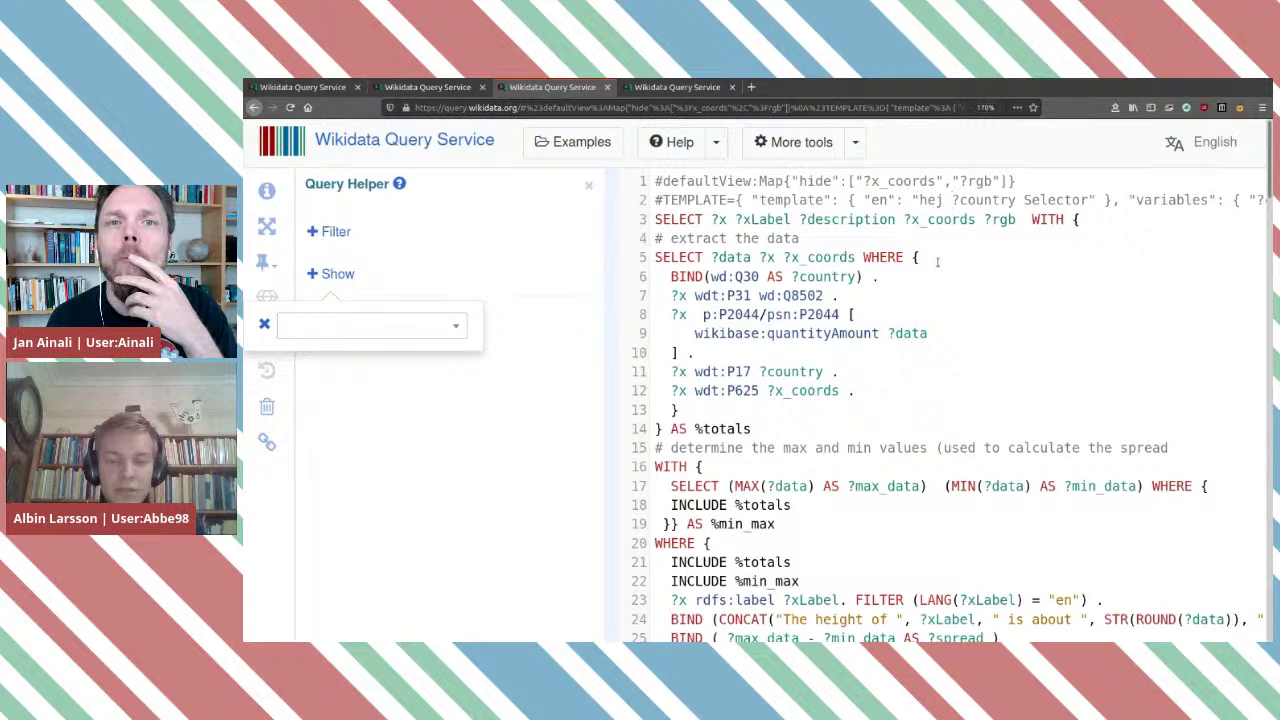
left_click_drag(1054, 199, 1268, 200)
left_click(1161, 200)
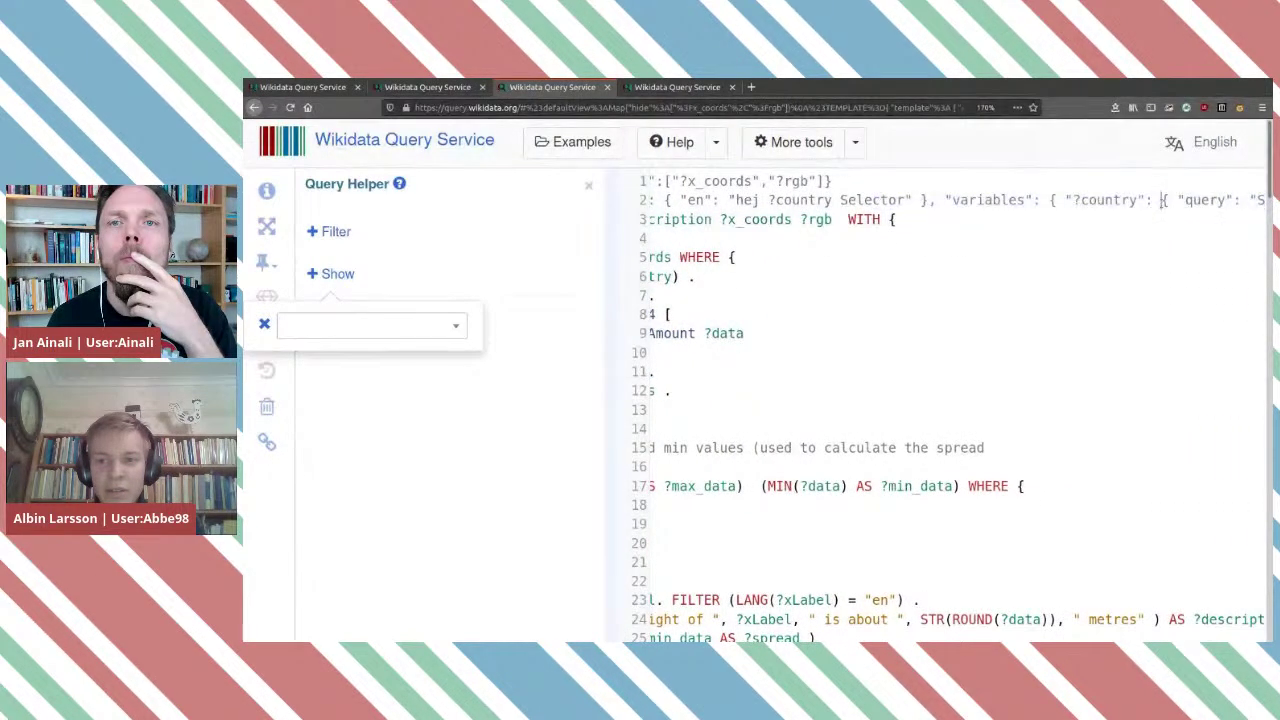
left_click_drag(1069, 203, 1226, 200)
left_click(1139, 225)
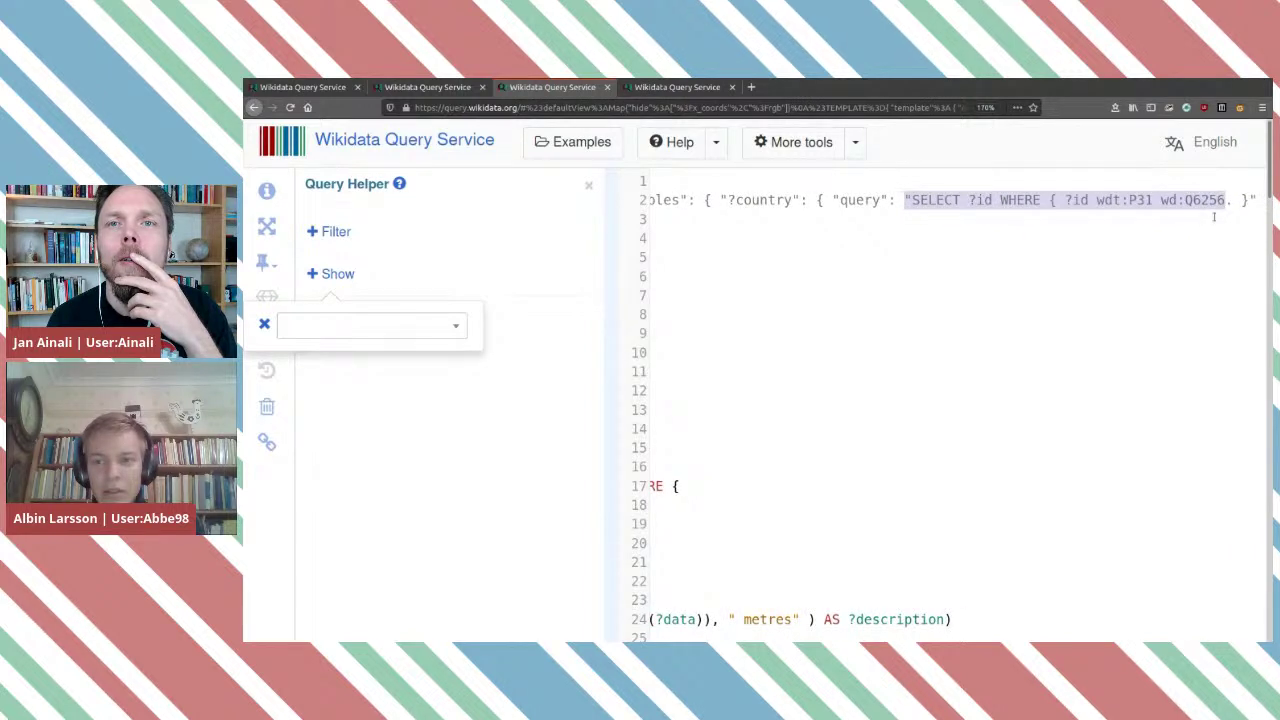
left_click(1214, 216)
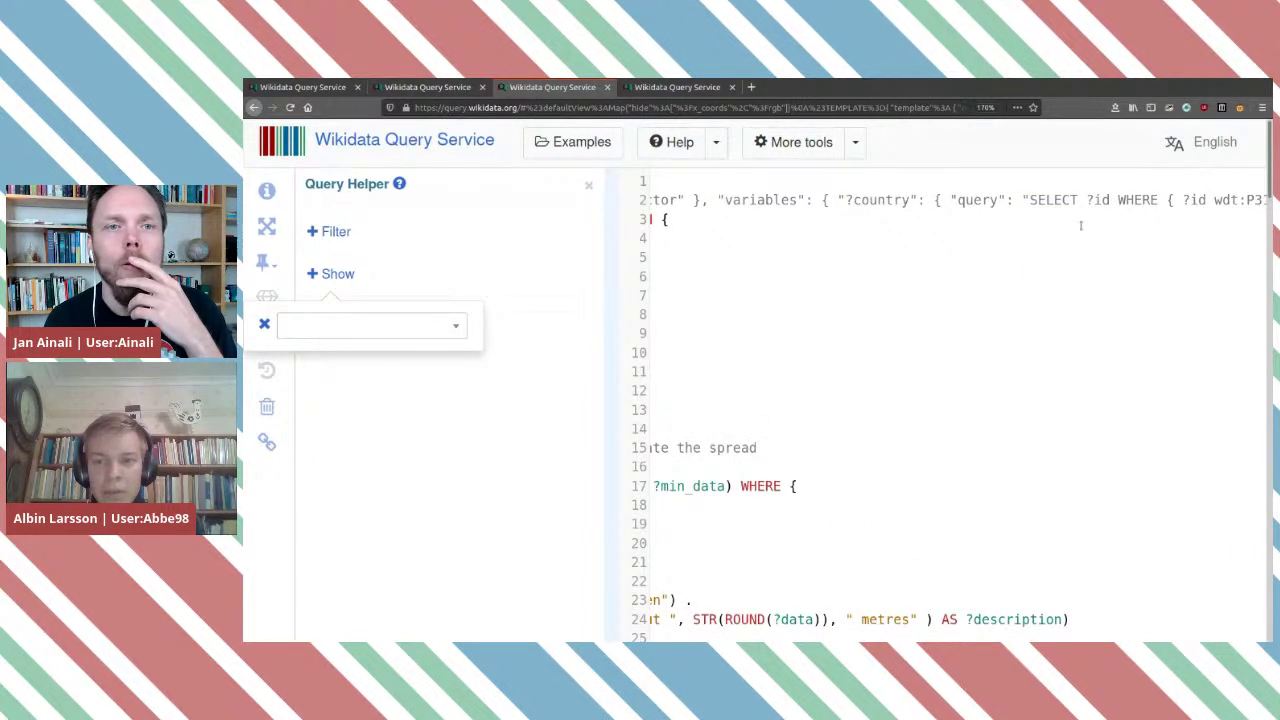
left_click_drag(780, 543, 815, 318)
left_click(820, 333)
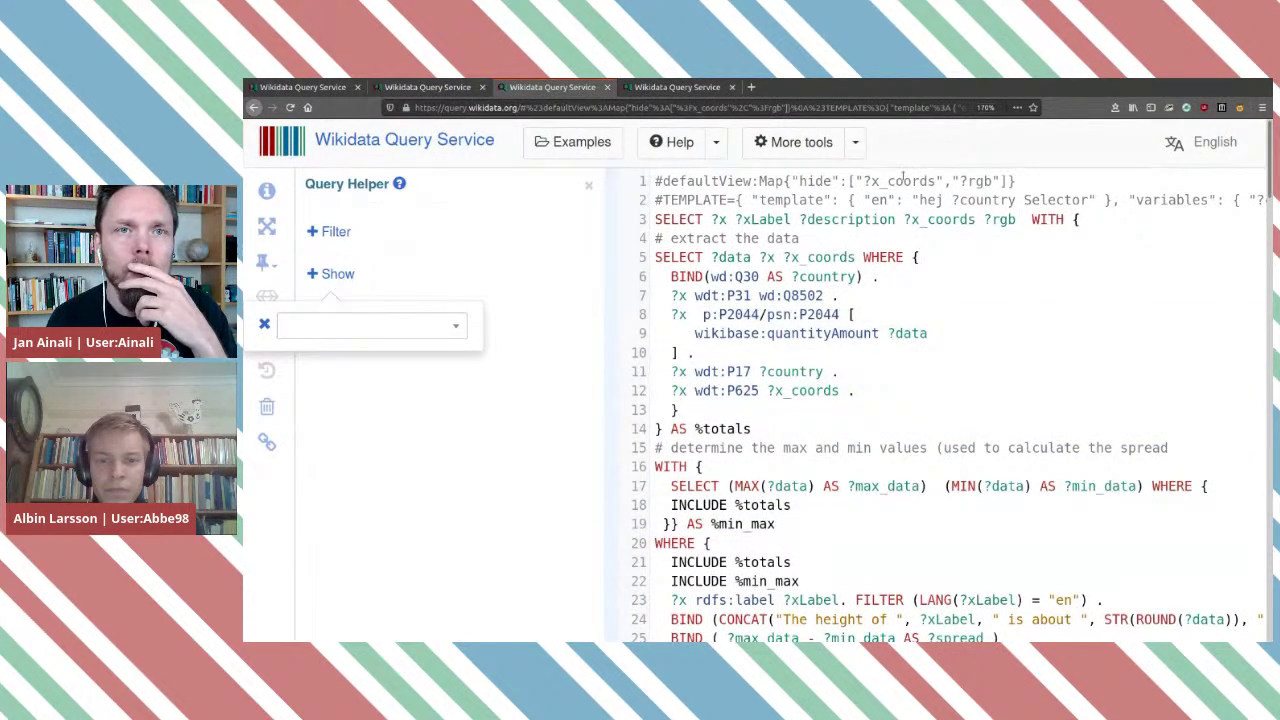
left_click_drag(936, 181, 1016, 182)
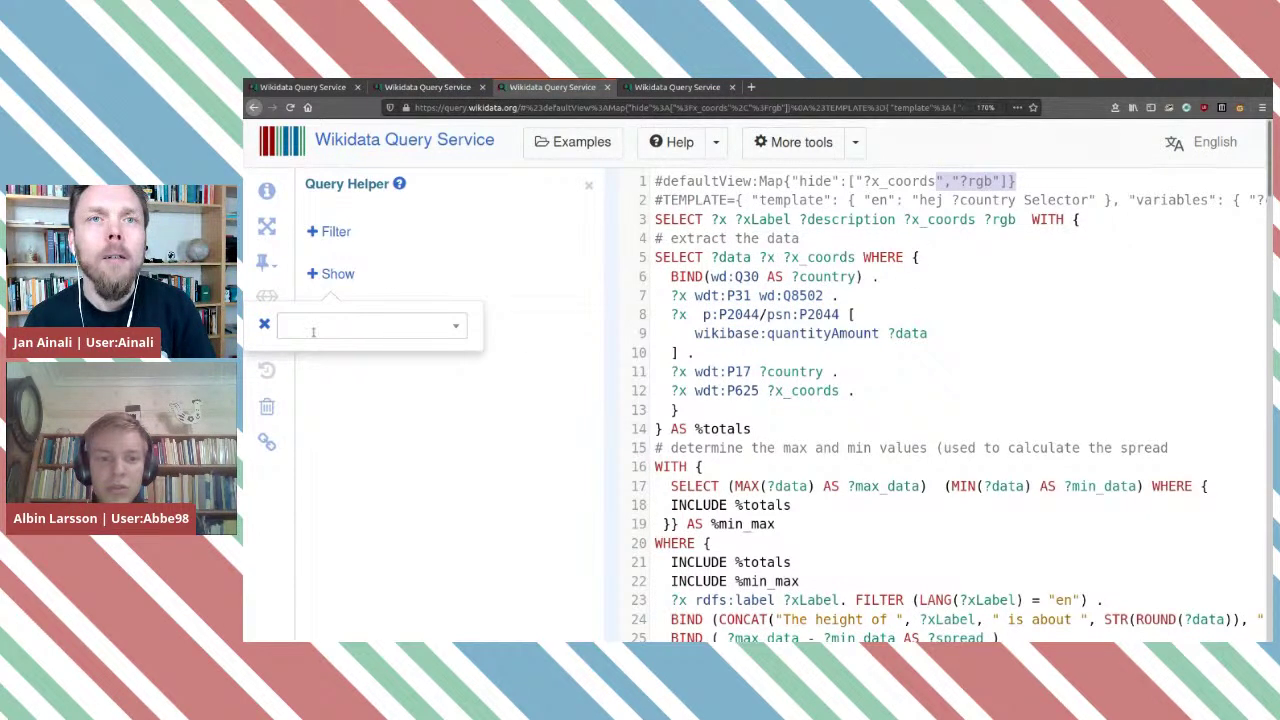
Dismiss the empty Show property field and examine the ?country variable's query in the mountain query's TEMPLATE comment.
left_click(264, 323)
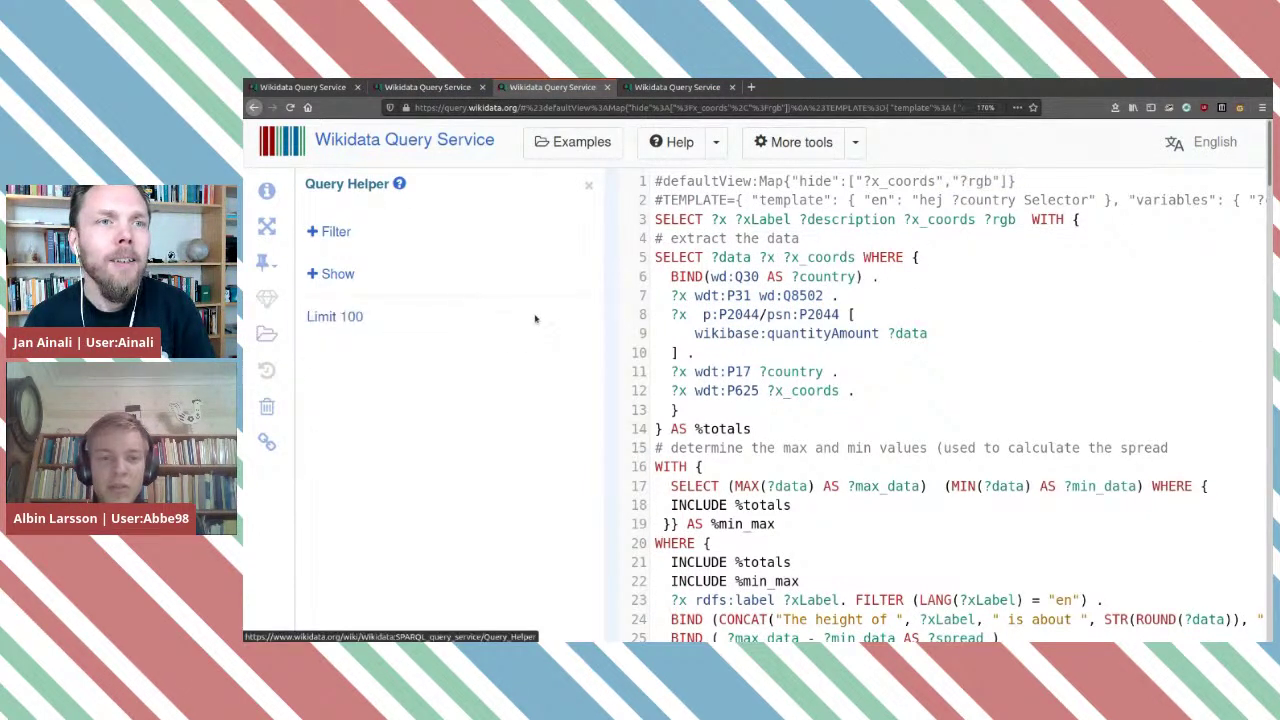
scroll(1148, 200, "right", 5)
scroll(1178, 200, "right", 4)
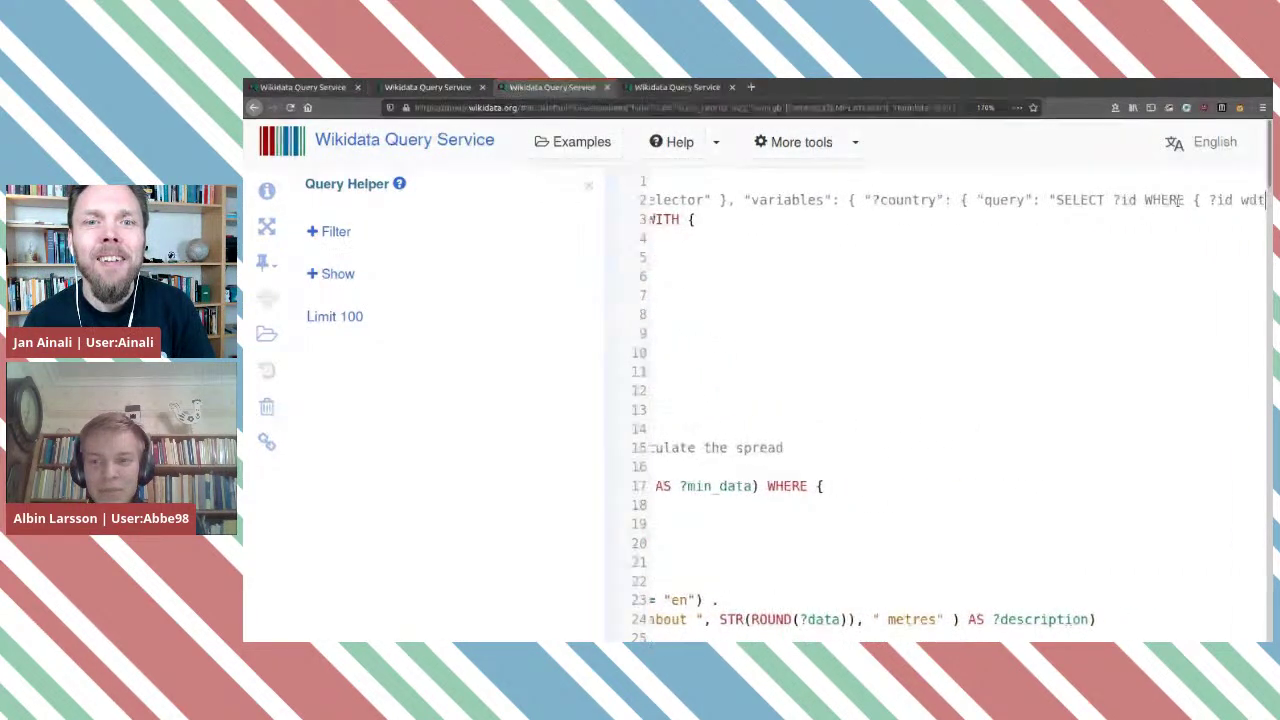
scroll(963, 217, "left", 10)
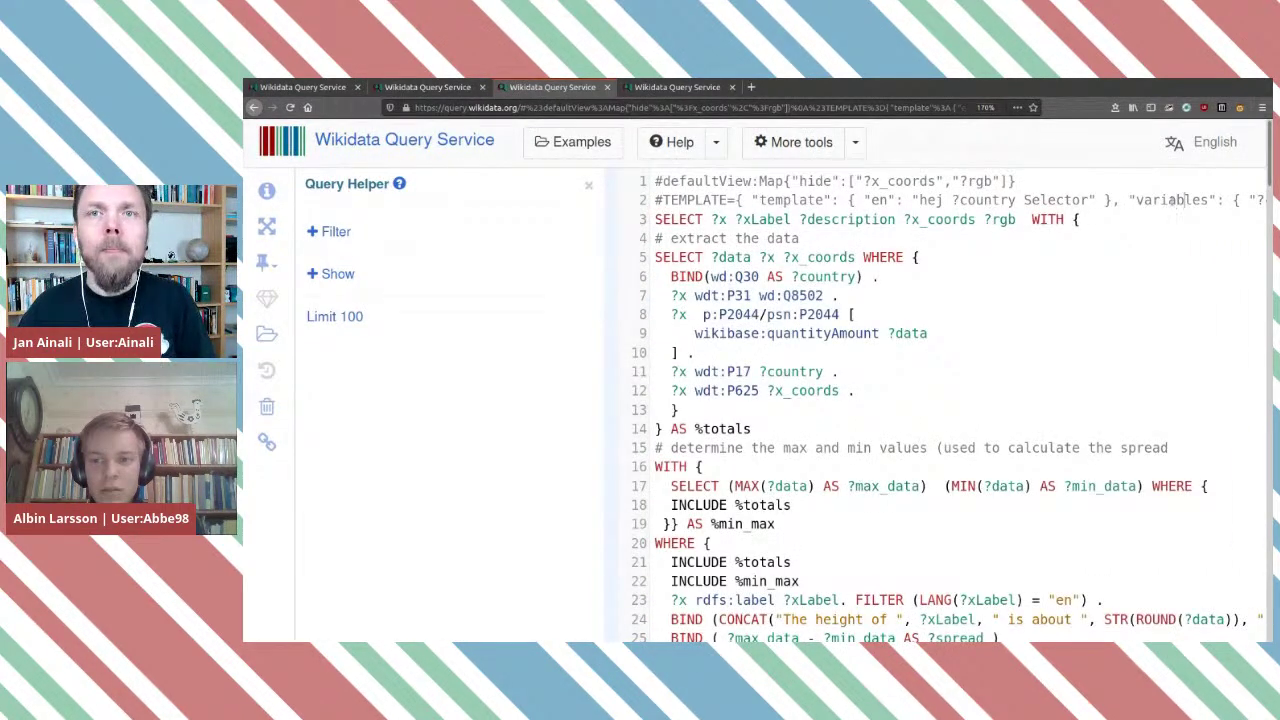
scroll(1234, 200, "right", 6)
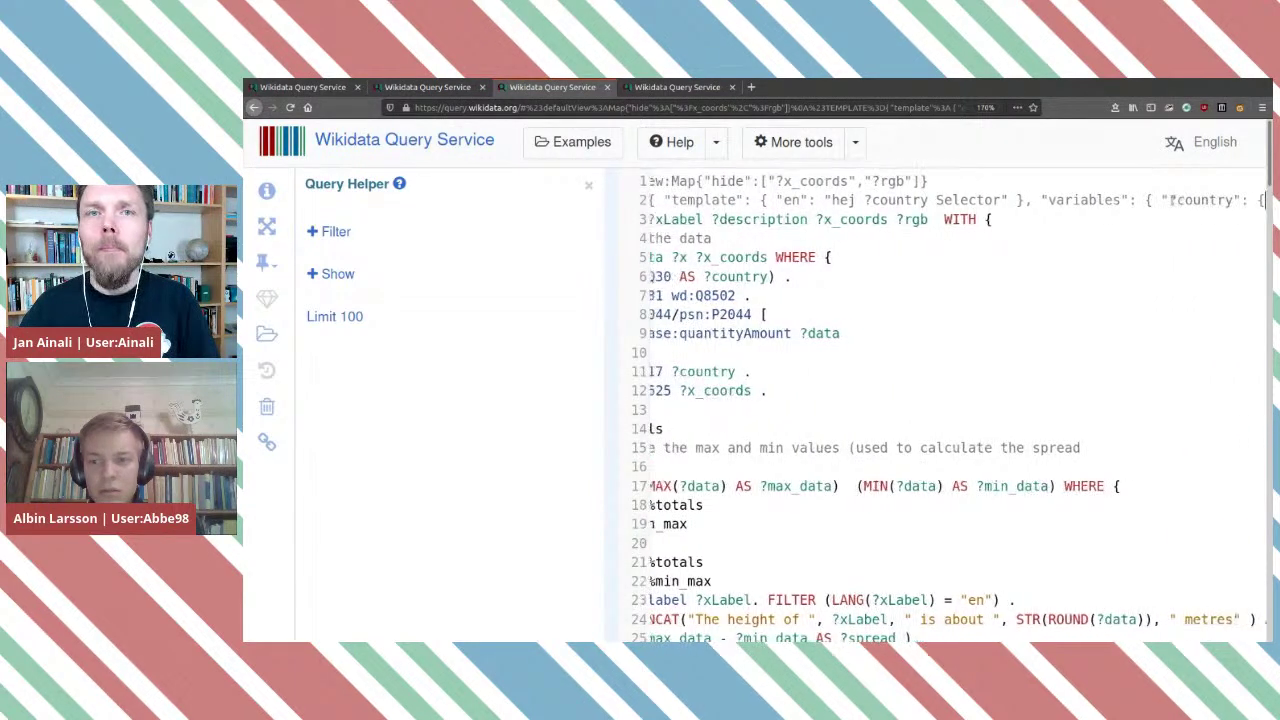
scroll(950, 400, "right", 2)
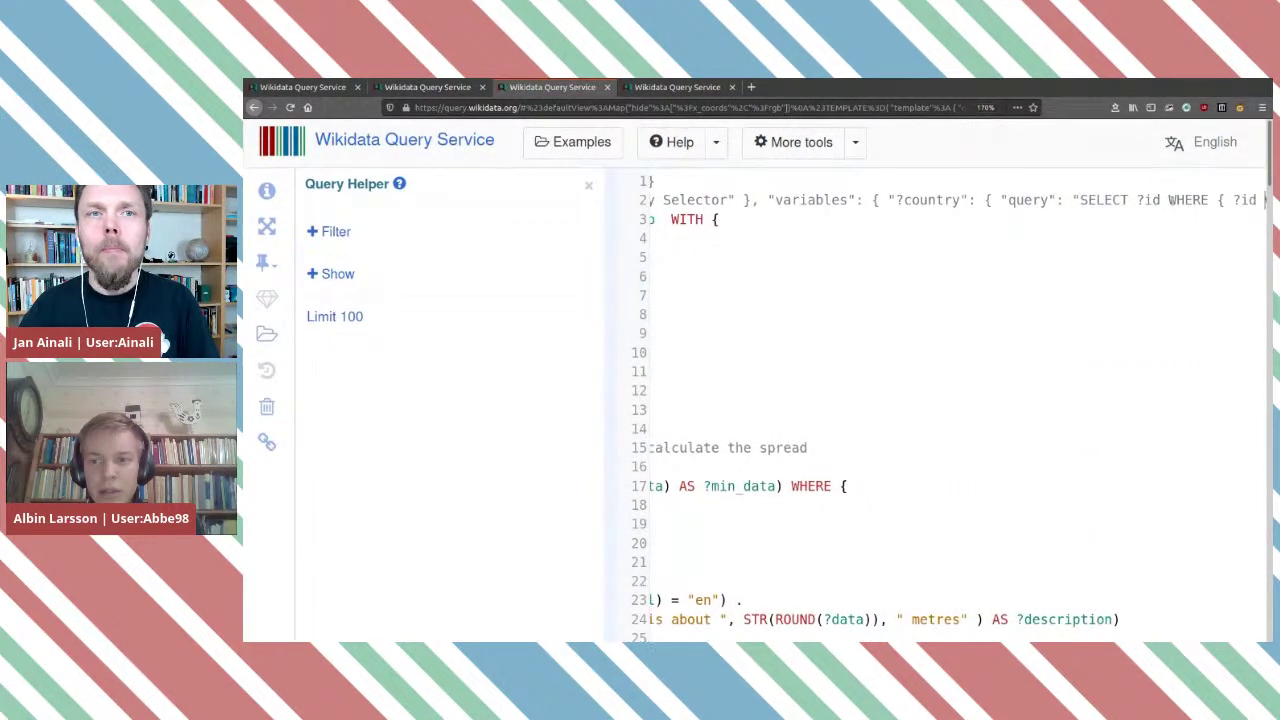
type("wd")
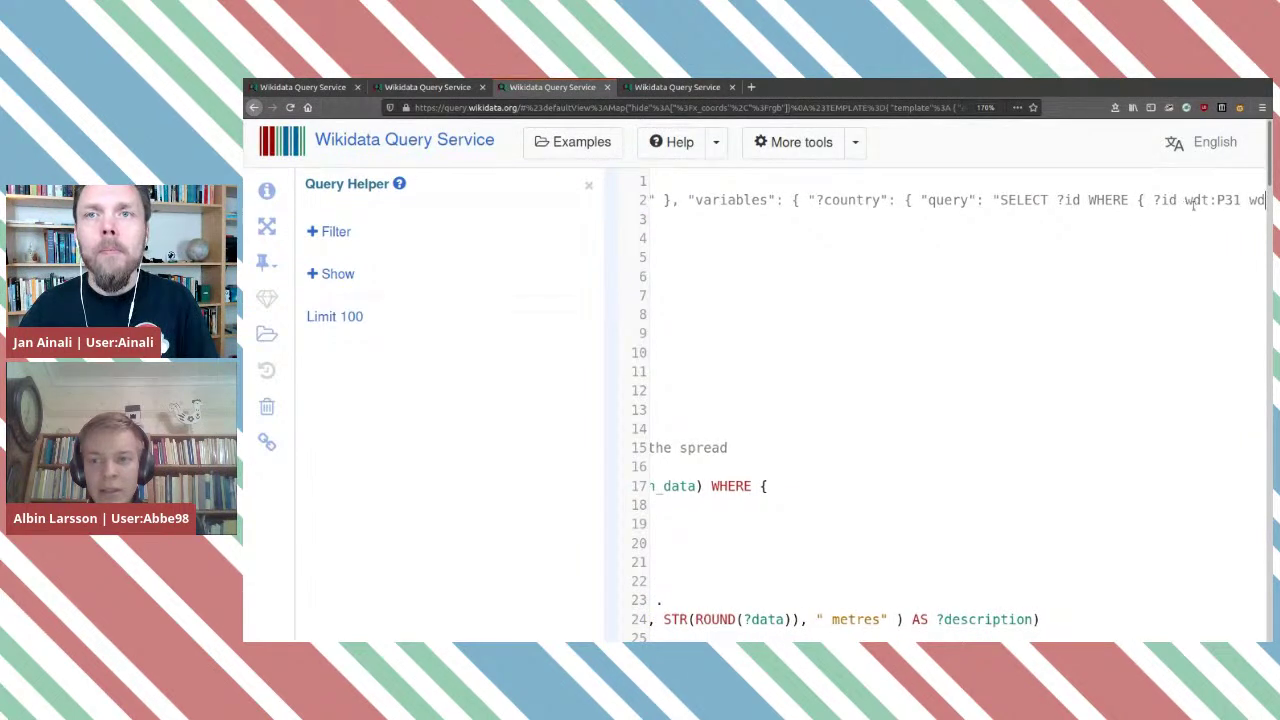
type(":Q6256. }\"")
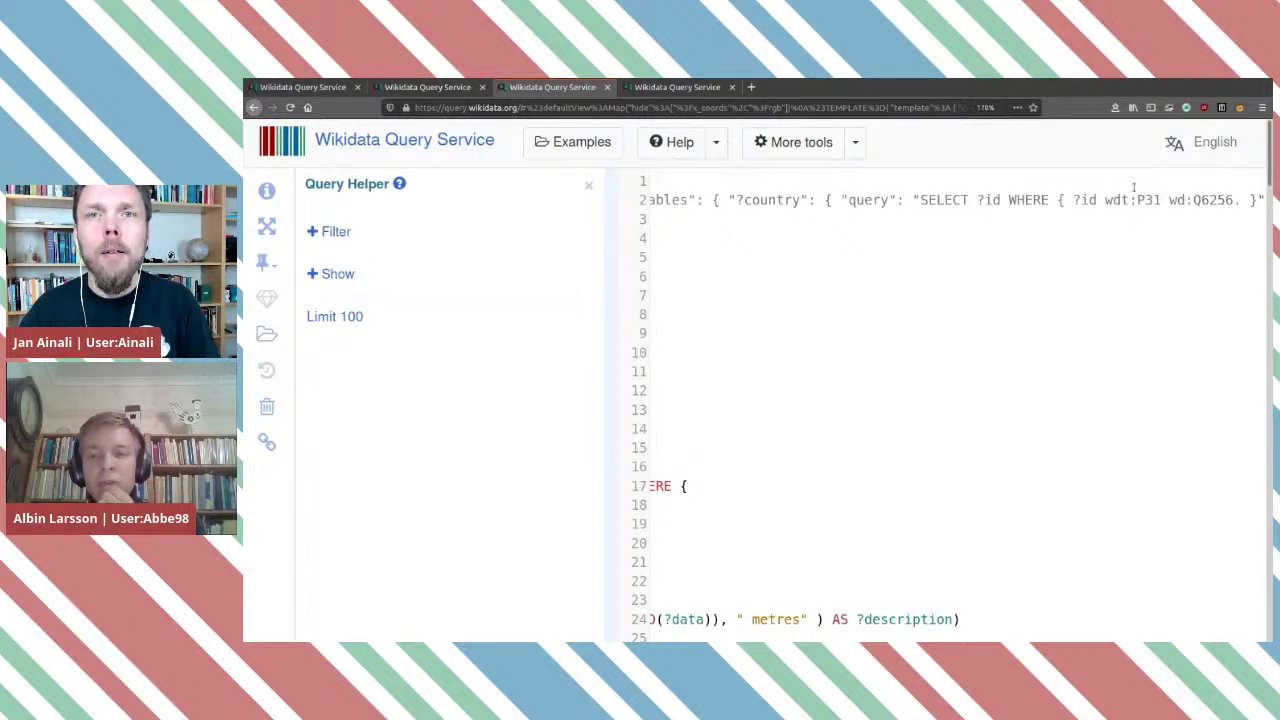
Examine the ?country variable's query in the presidents example's TEMPLATE comment through to its end for comparison.
left_click(664, 88)
left_click(921, 276)
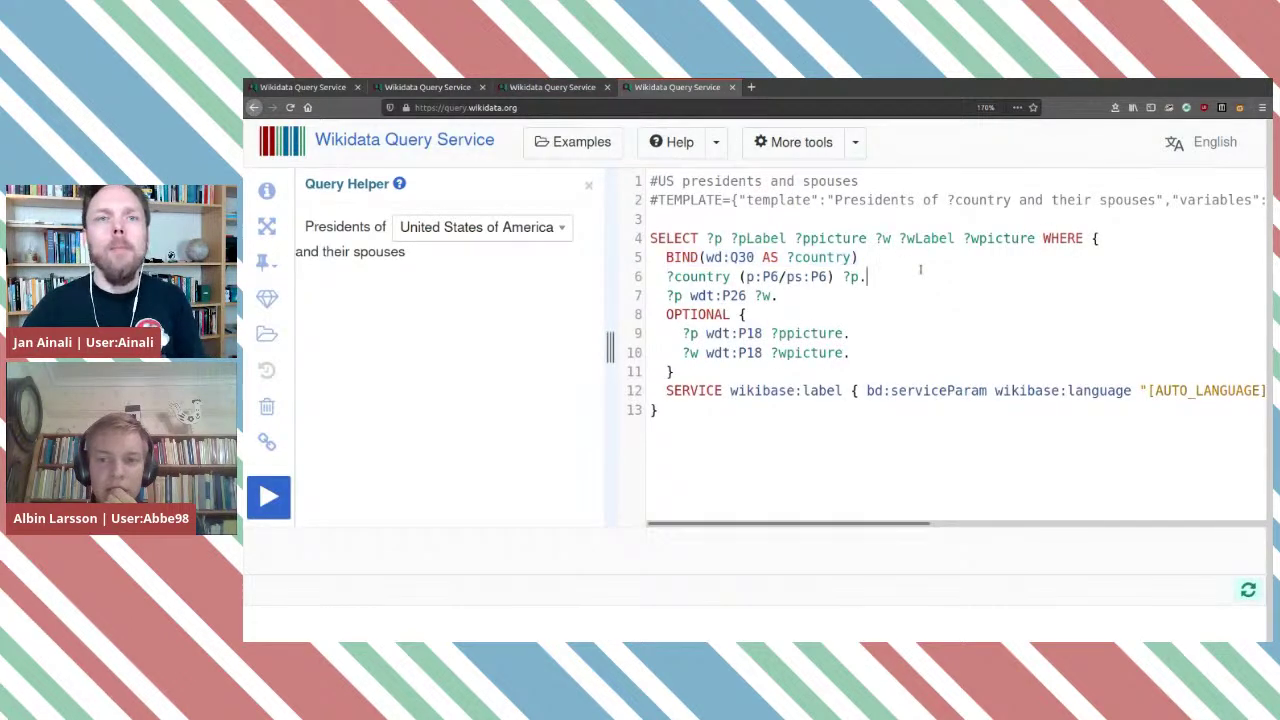
left_click_drag(1058, 203, 1266, 203)
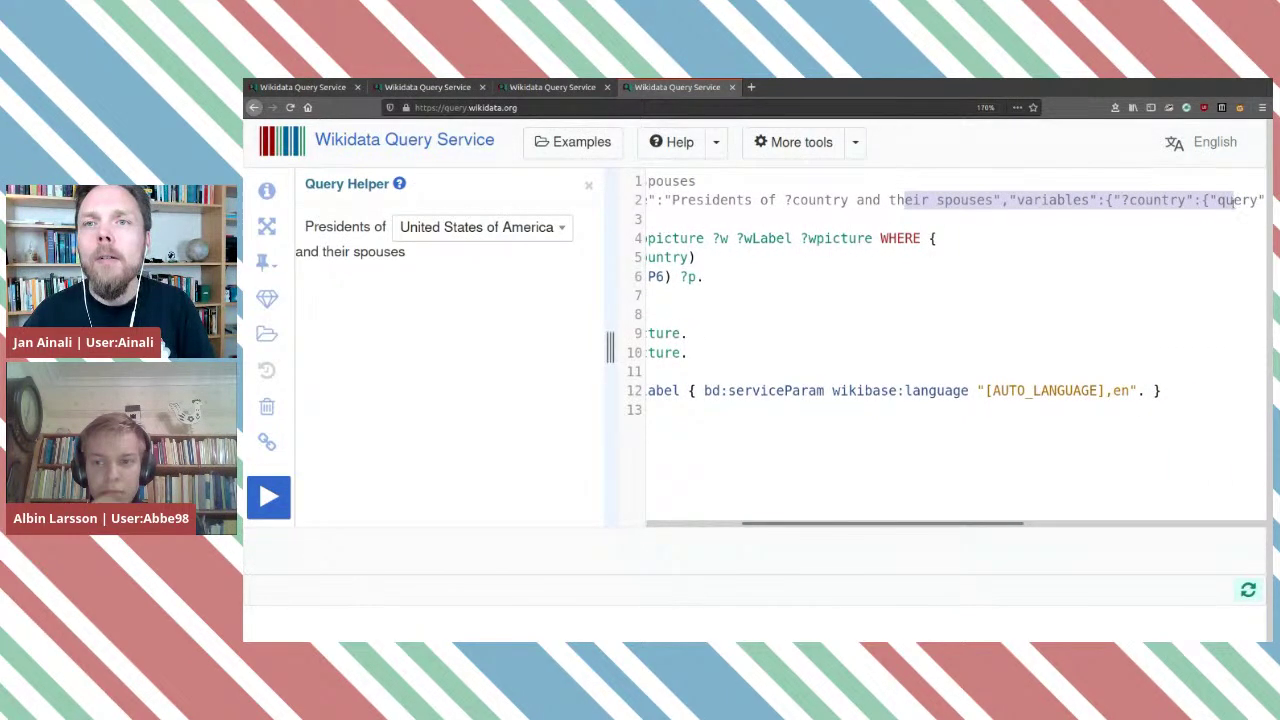
left_click(1228, 200)
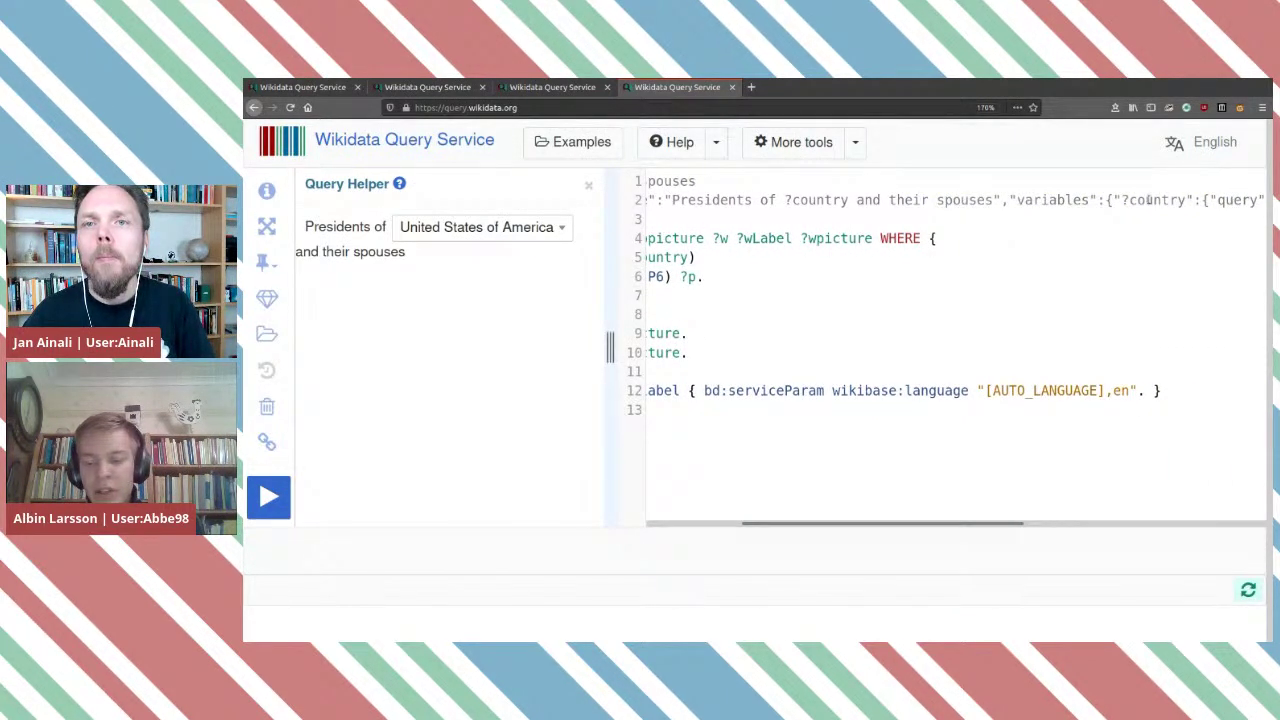
key("Right")
key("Right")
key("Right")
key("Right")
key("Right")
key("Right")
key("Right")
key("Right")
key("Right")
key("Right")
key("Right")
key("Right")
key("Right")
key("Right")
key("Right")
key("Right")
key("Right")
key("Right")
key("Right")
key("Right")
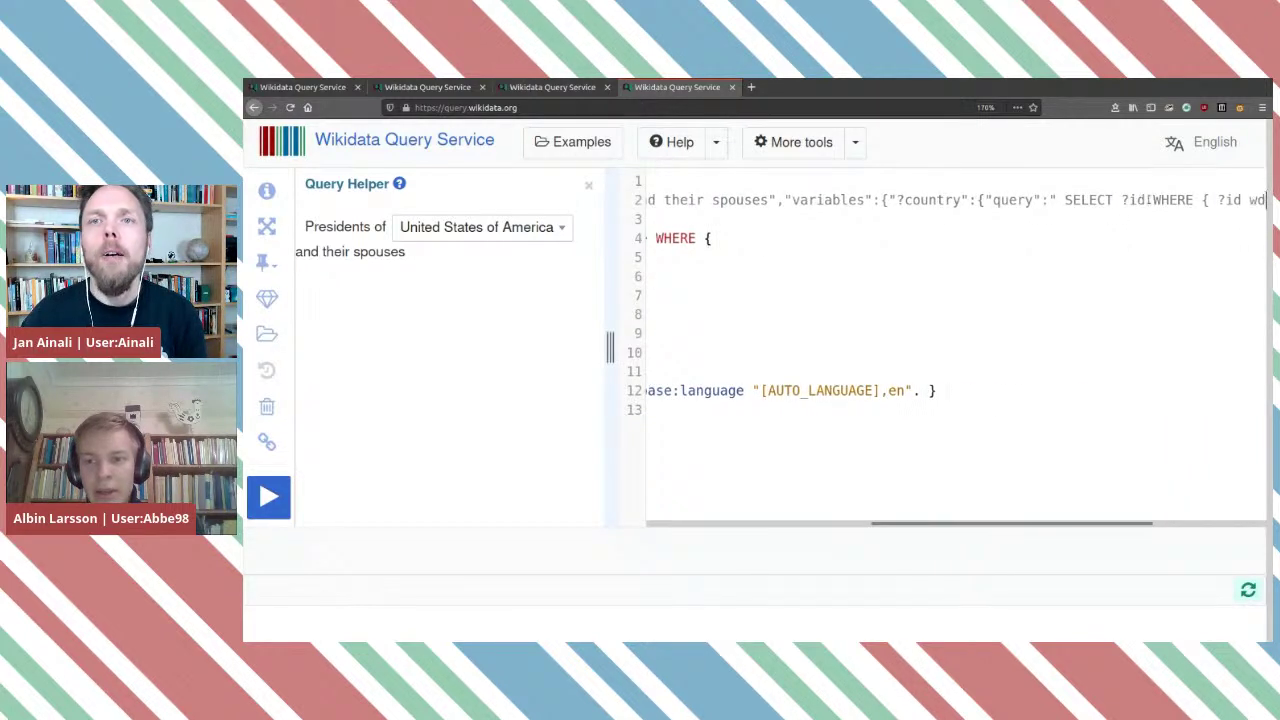
key("Right")
key("Right")
key("Right")
key("Right")
key("Right")
key("Right")
key("Right")
key("Right")
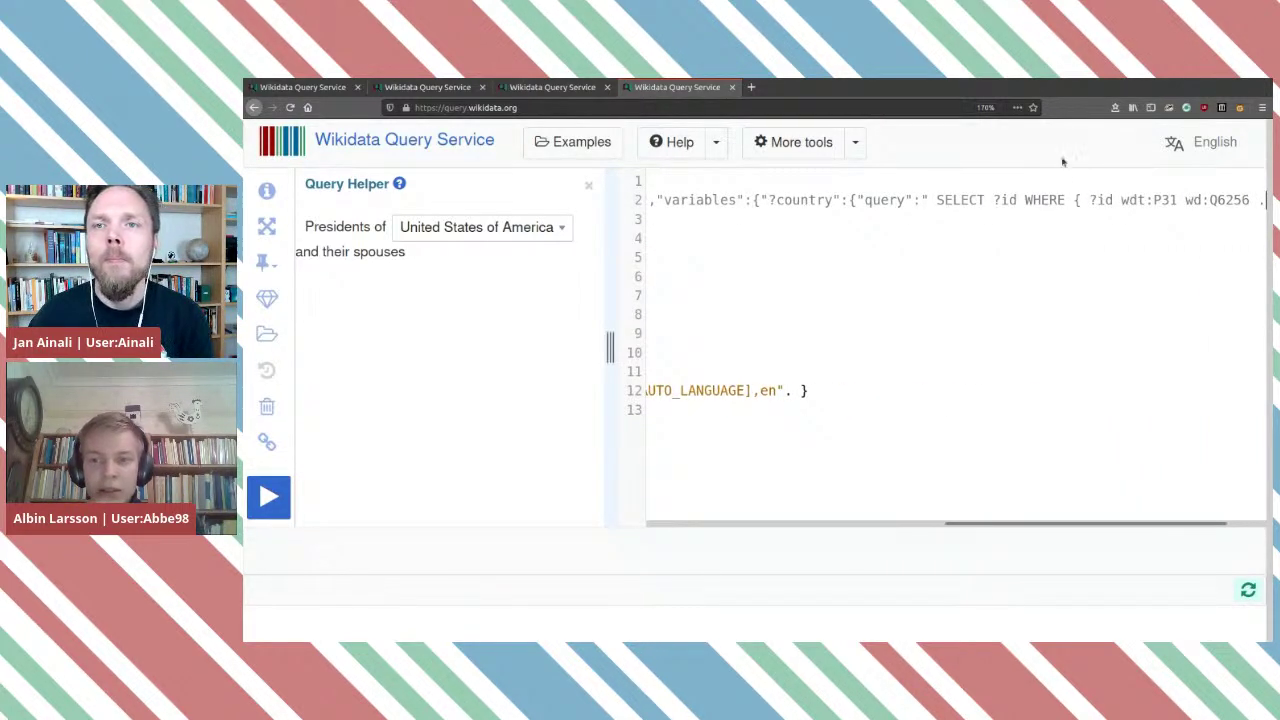
Return to the mountain query and view its map of results below the editor.
left_click(551, 88)
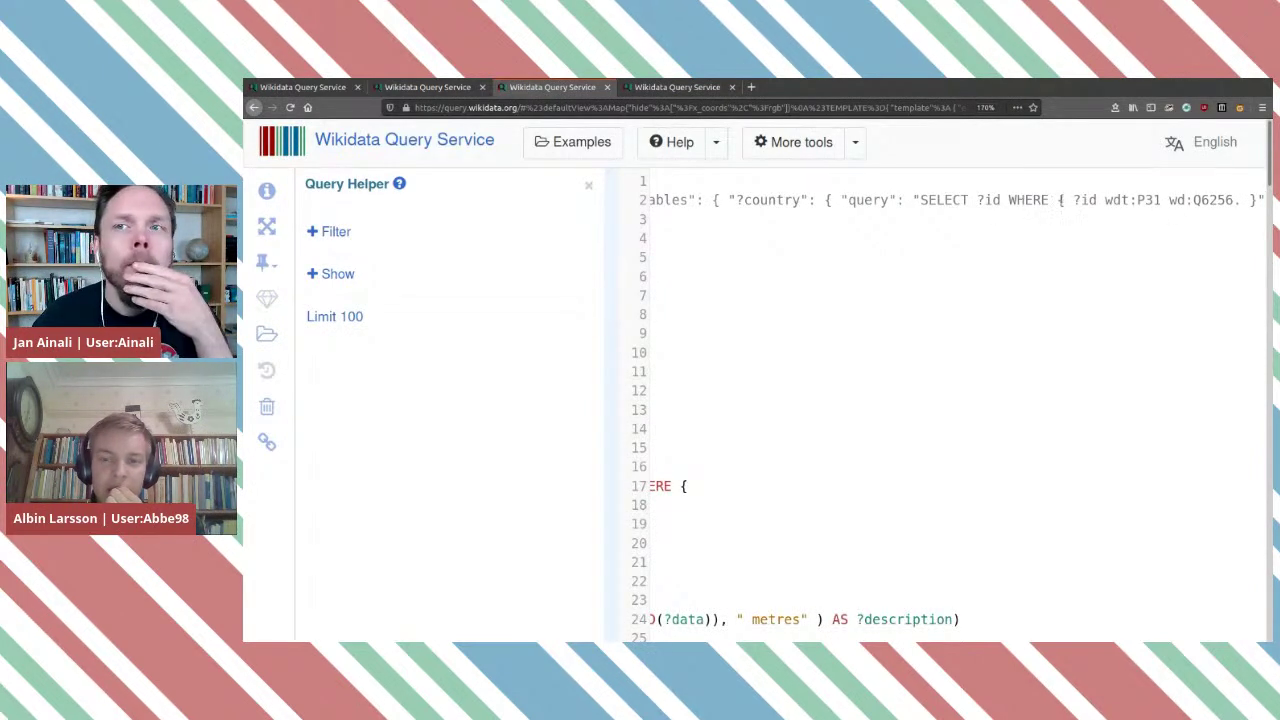
left_click_drag(912, 314, 602, 170)
left_click(912, 312)
left_click_drag(1270, 153, 1255, 598)
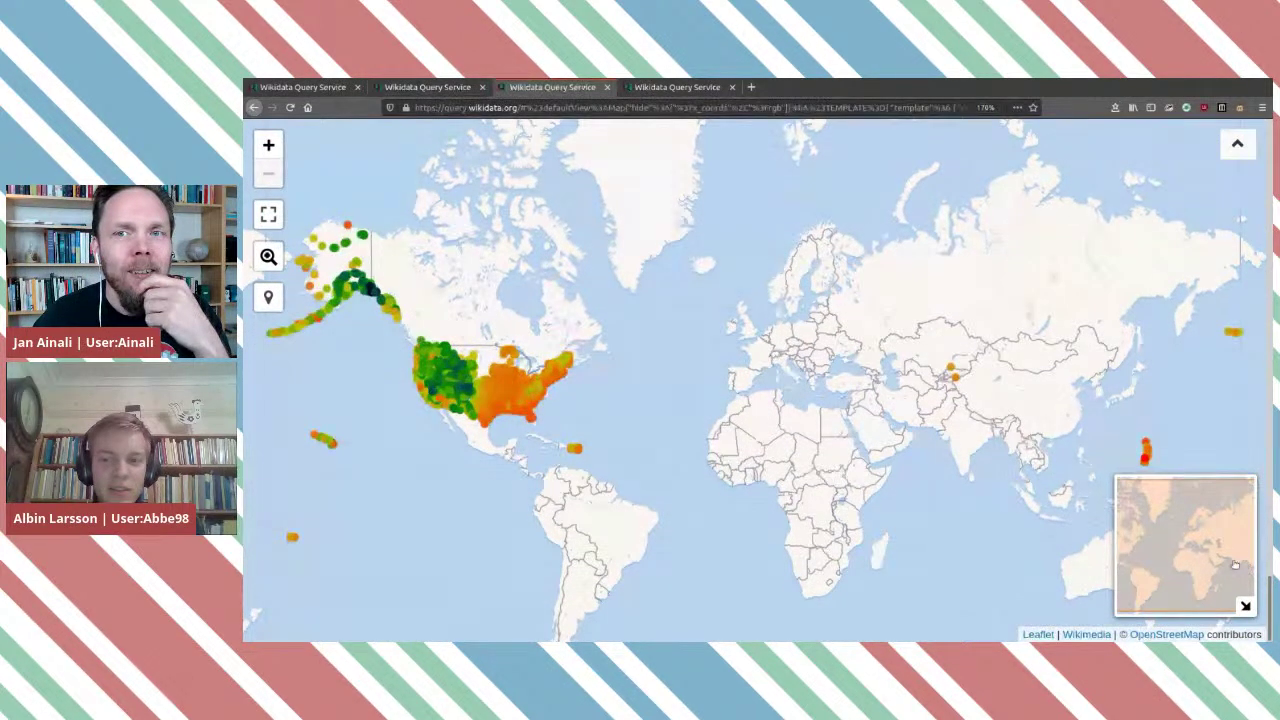
Return to the start of the mountain query and reload the Query Helper by closing and reopening it.
left_click_drag(1090, 428, 1058, 392)
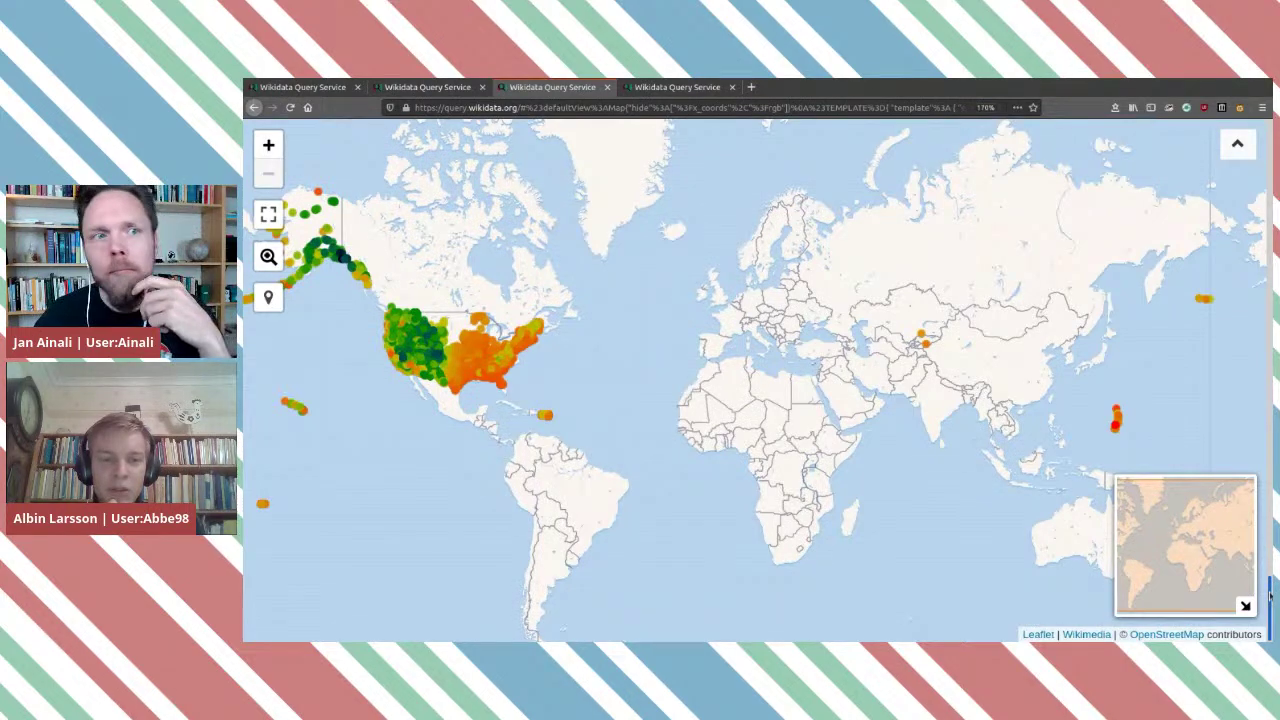
left_click_drag(1270, 595, 1270, 128)
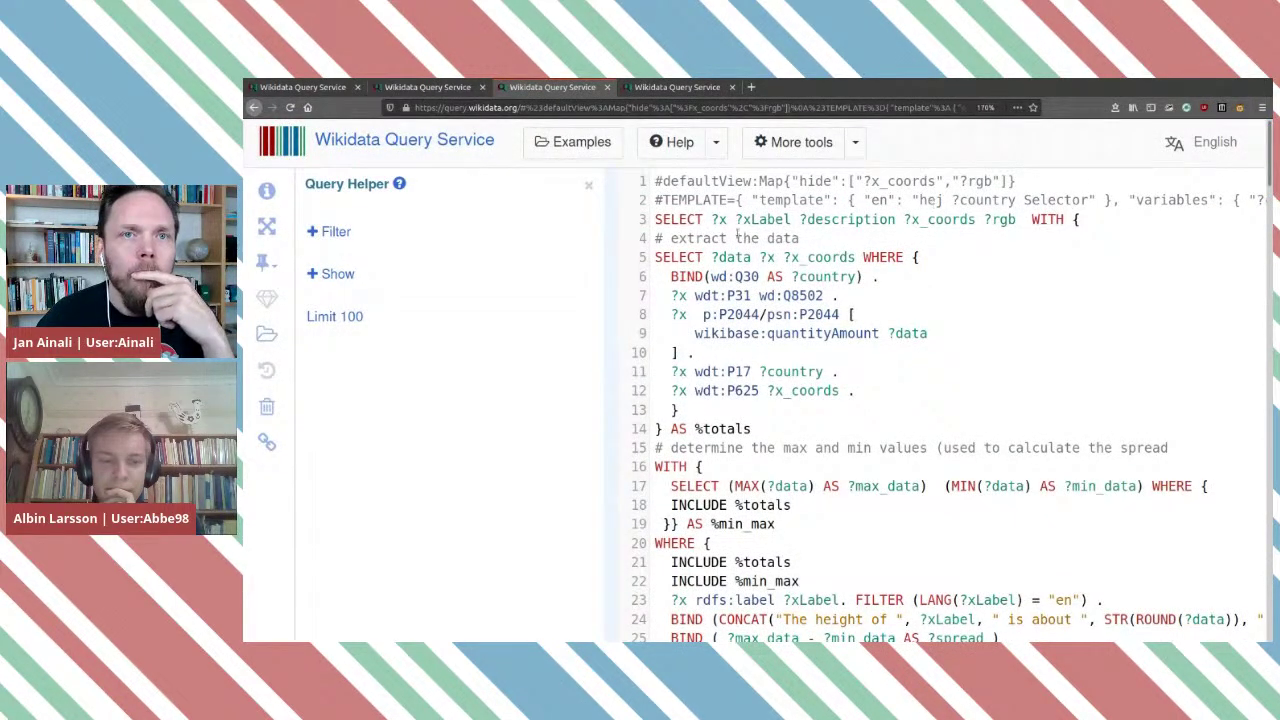
left_click(588, 186)
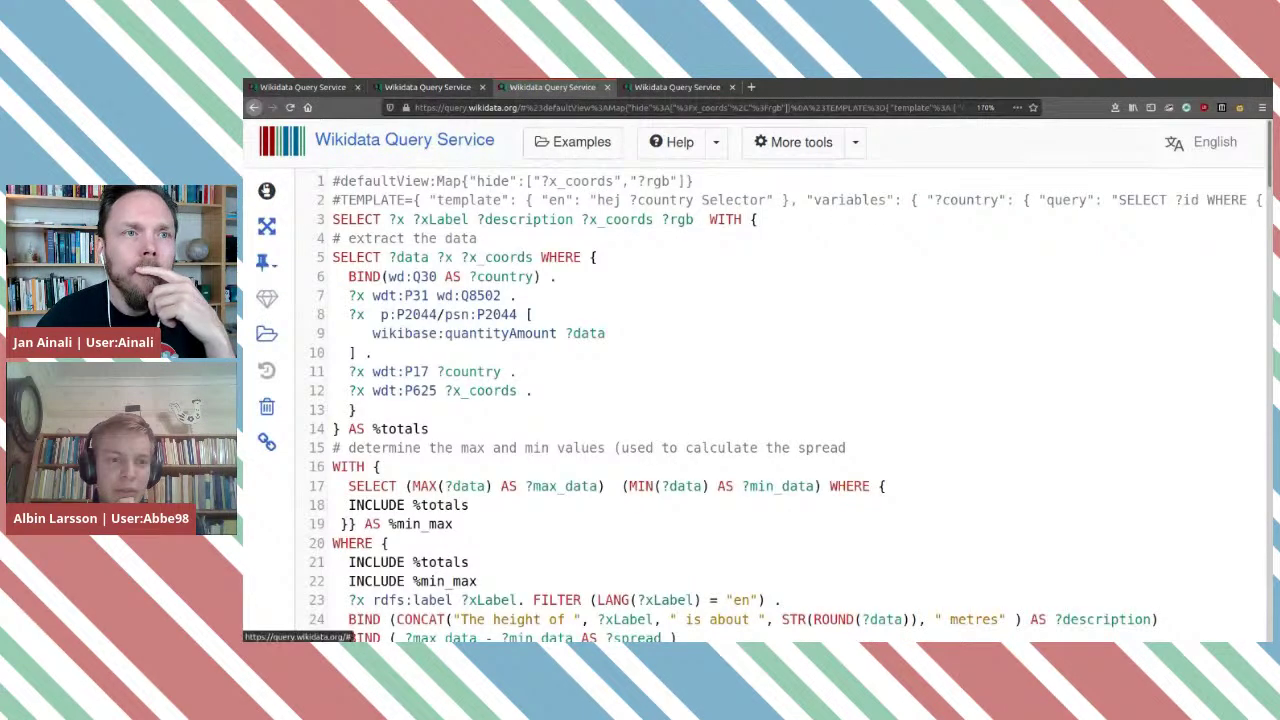
left_click(265, 190)
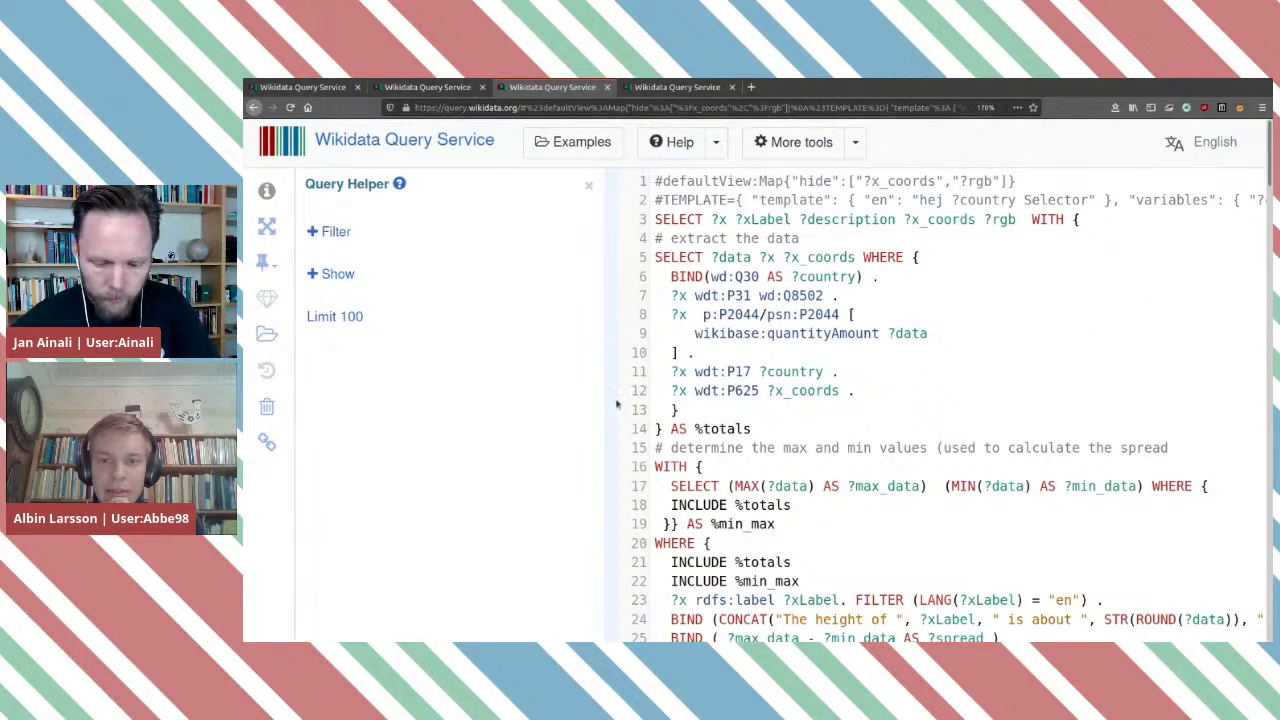
Rerun the mountain query and reopen the Query Helper to check for the country selector.
scroll(514, 450, "down", 15)
scroll(514, 450, "down", 10)
scroll(410, 315, "up", 3)
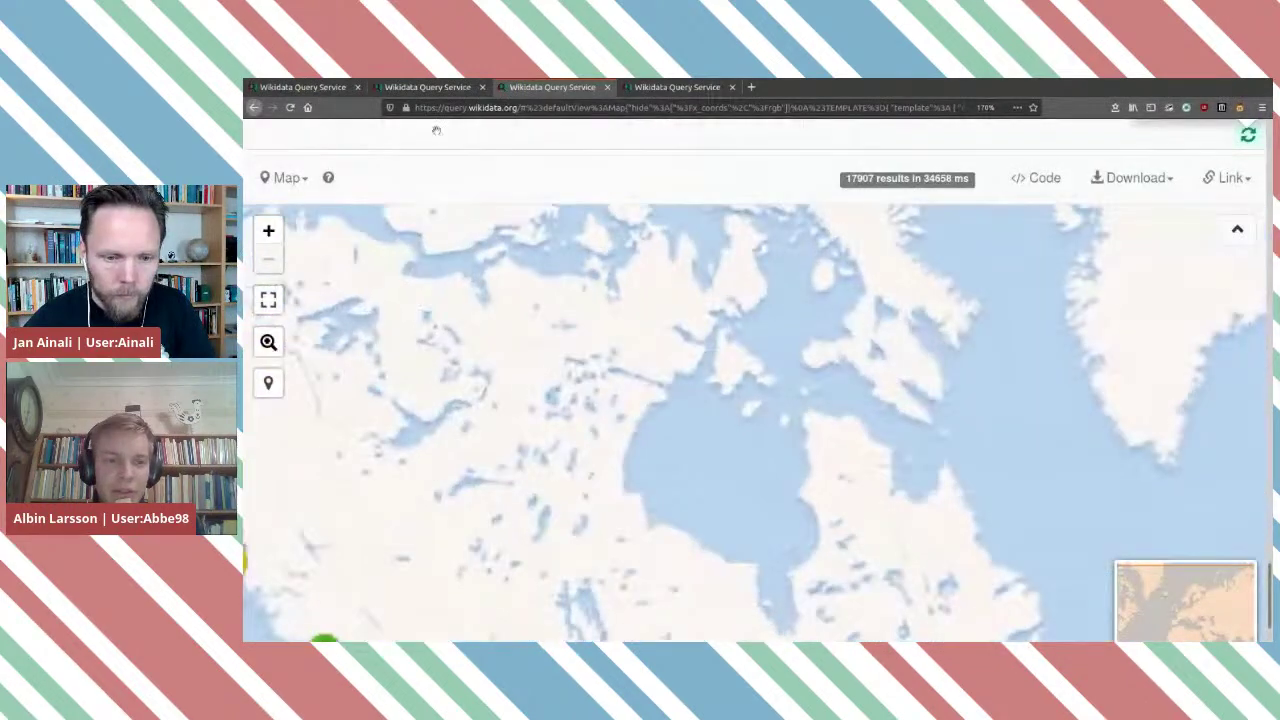
scroll(420, 197, "up", 5)
key("ctrl+Return")
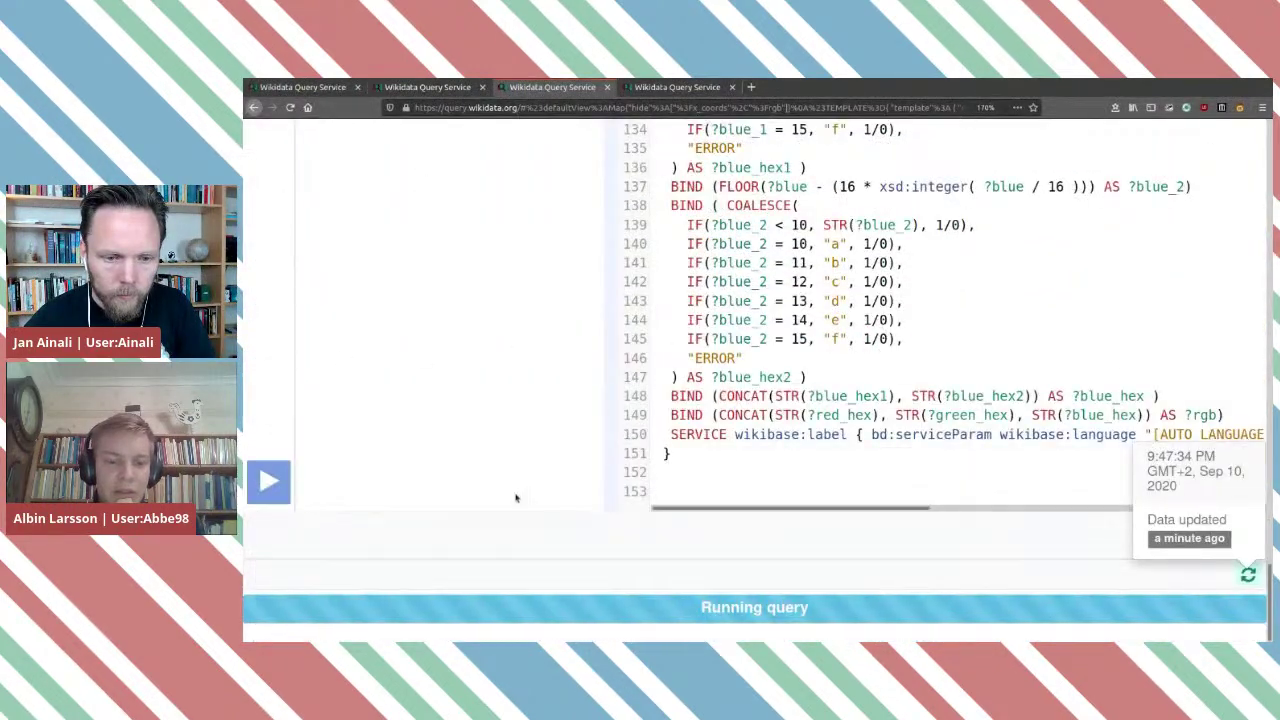
scroll(518, 497, "up", 20)
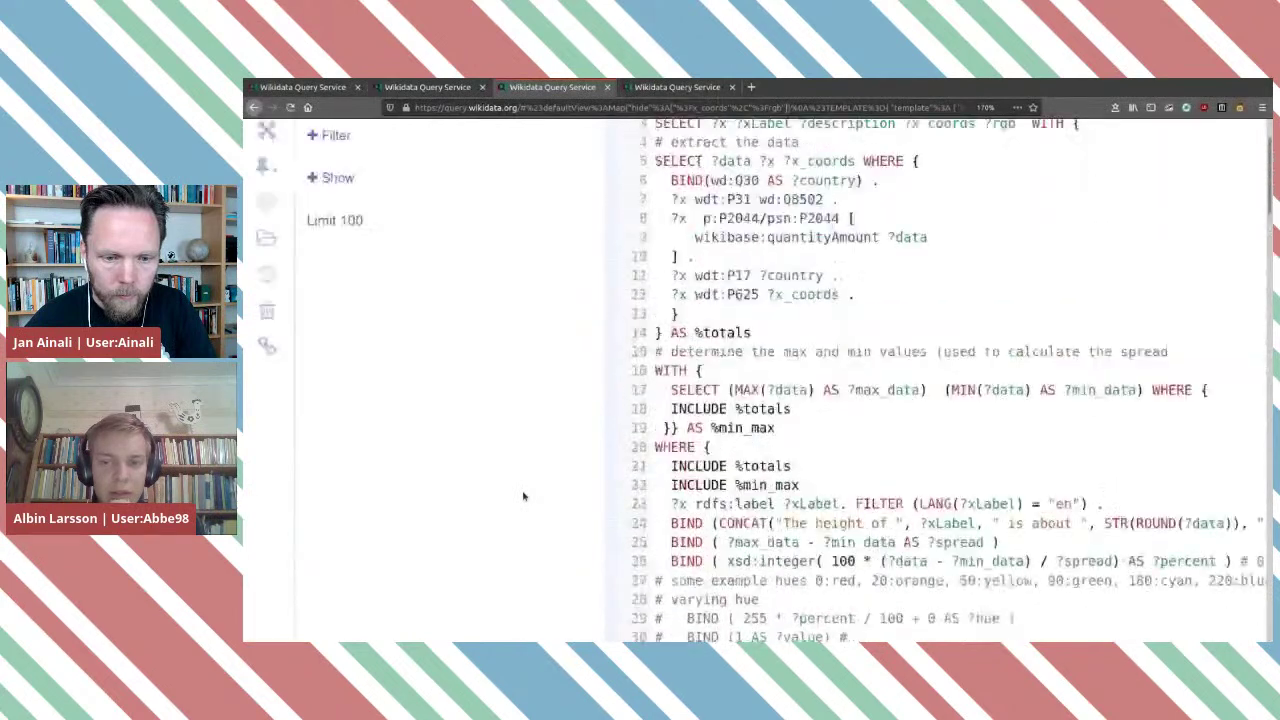
scroll(523, 497, "up", 3)
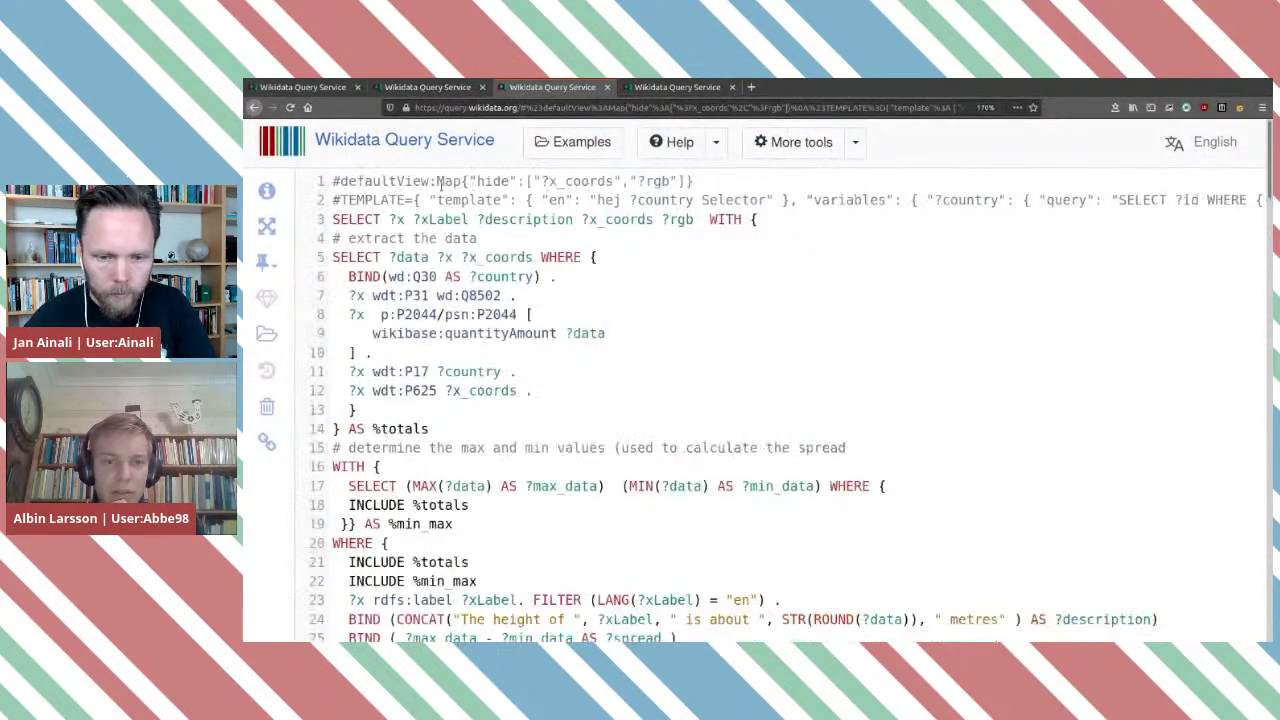
left_click(267, 190)
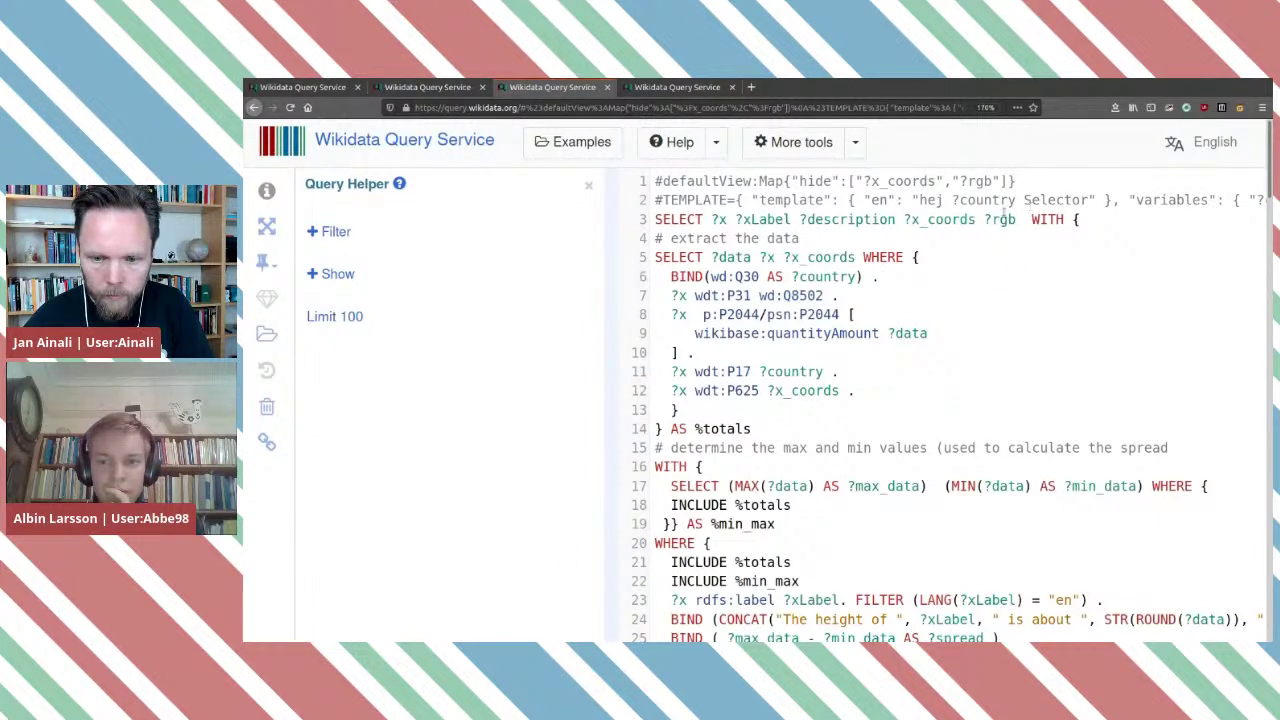
Replace the whole presidents example with "SELECT ?id WHERE { ?id wdt:P31 wd:Q6256. }" copied from the mountain query's TEMPLATE comment.
left_click_drag(612, 301, 588, 301)
left_click_drag(1110, 200, 1240, 200)
left_click(1240, 200)
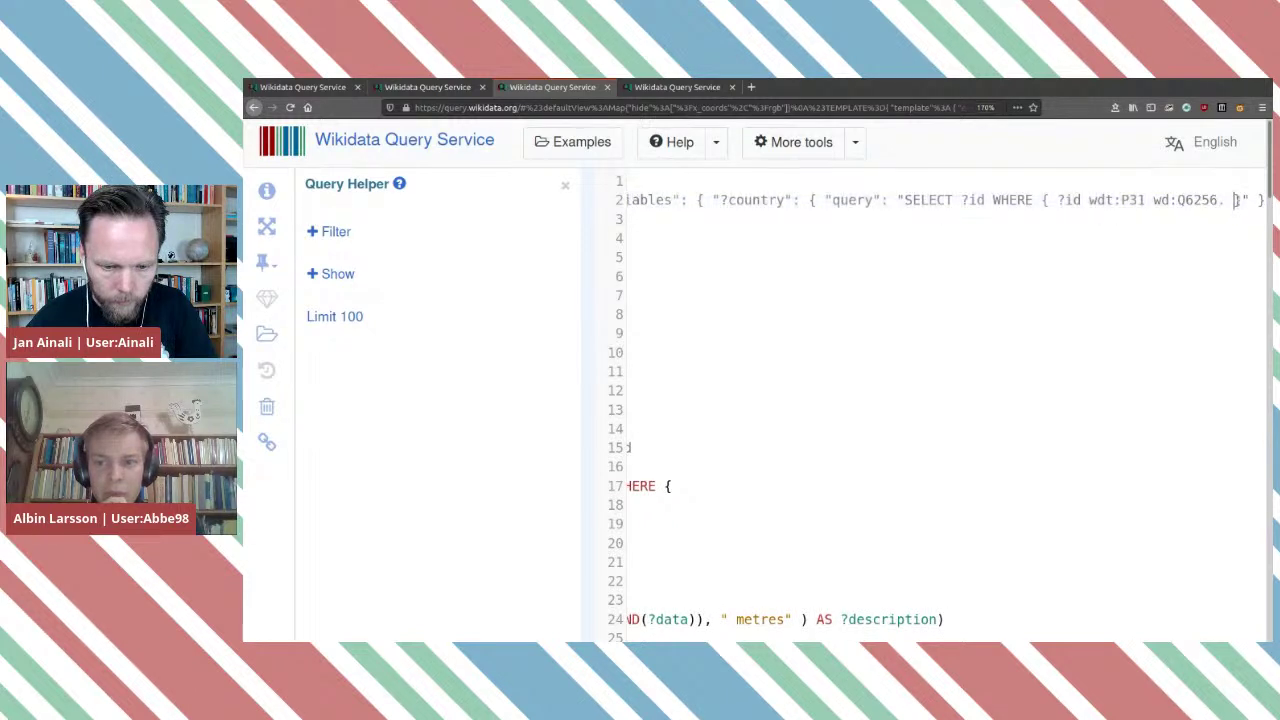
left_click_drag(1240, 200, 906, 200)
key("ctrl+c")
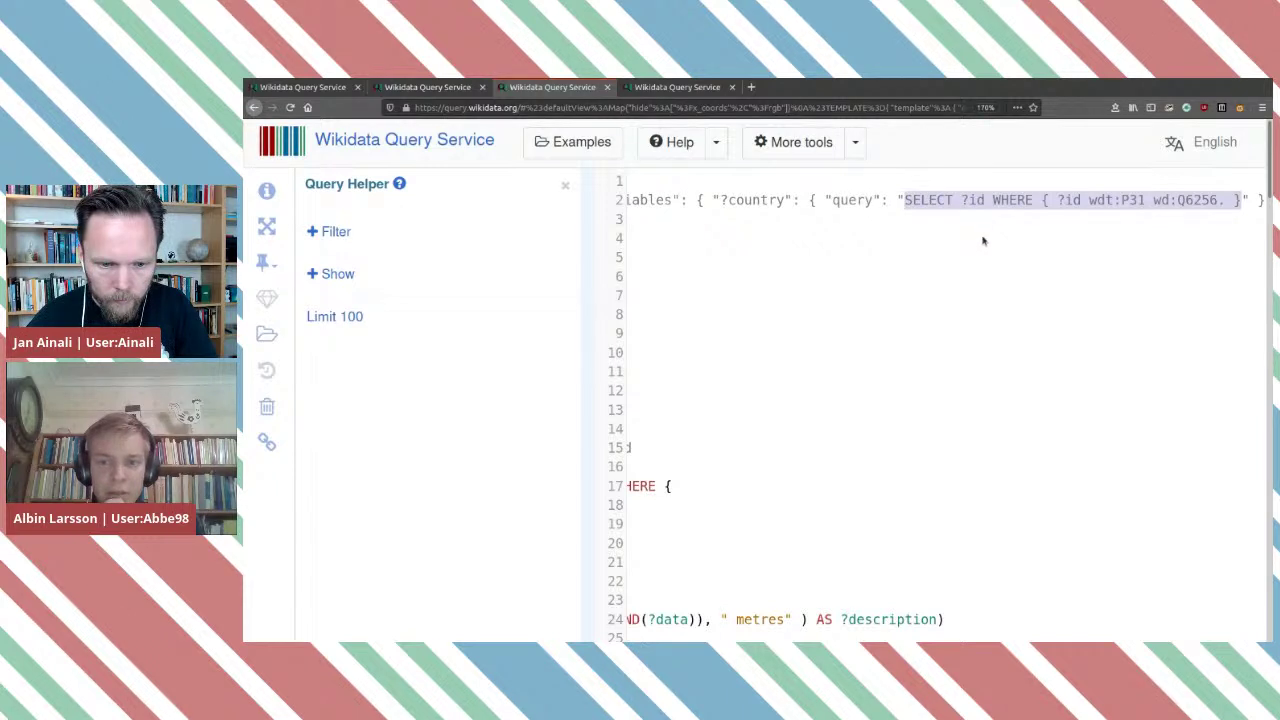
left_click(672, 87)
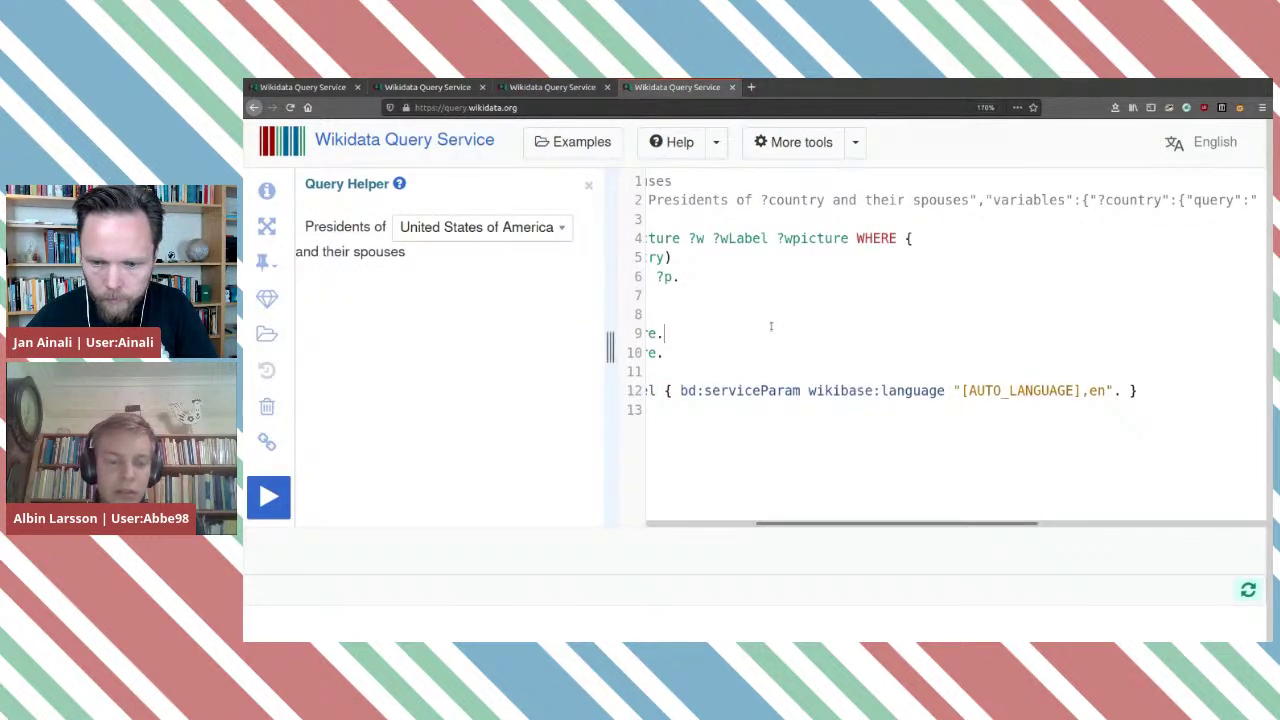
key("ctrl+a")
key("ctrl+v")
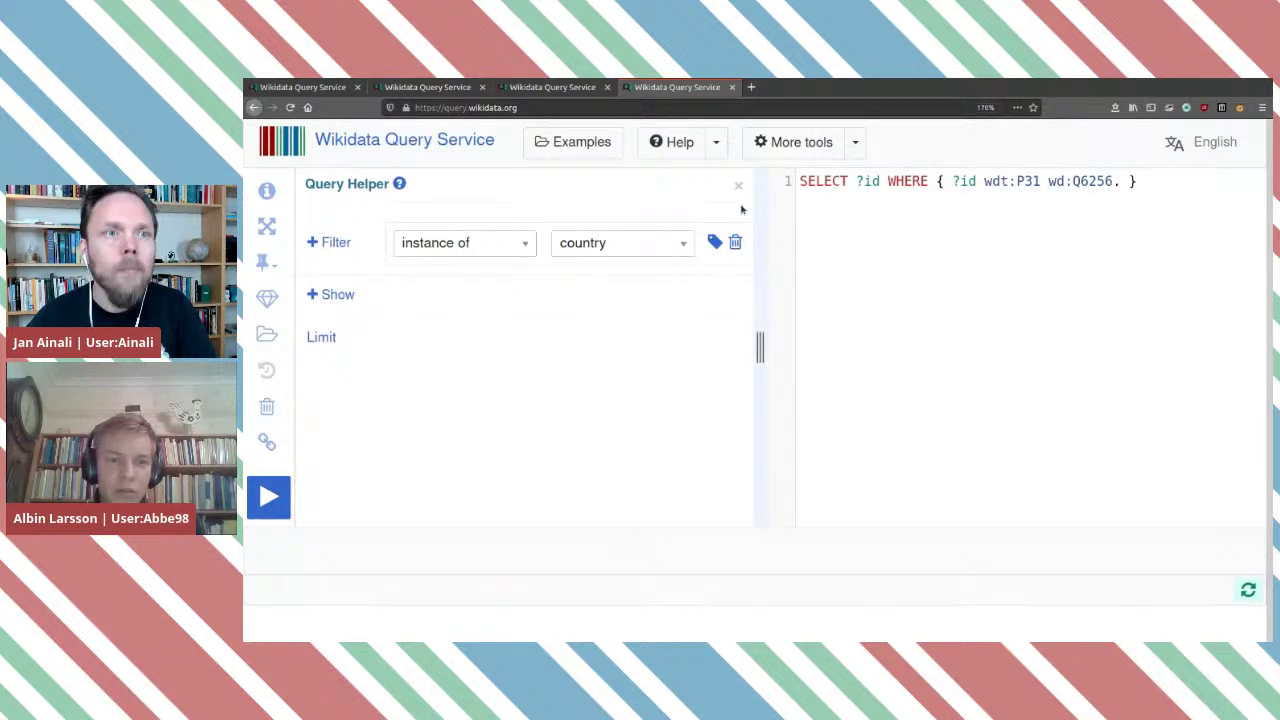
Close the Query Helper, run the standalone country query and view its list of results.
left_click(738, 185)
left_click(268, 497)
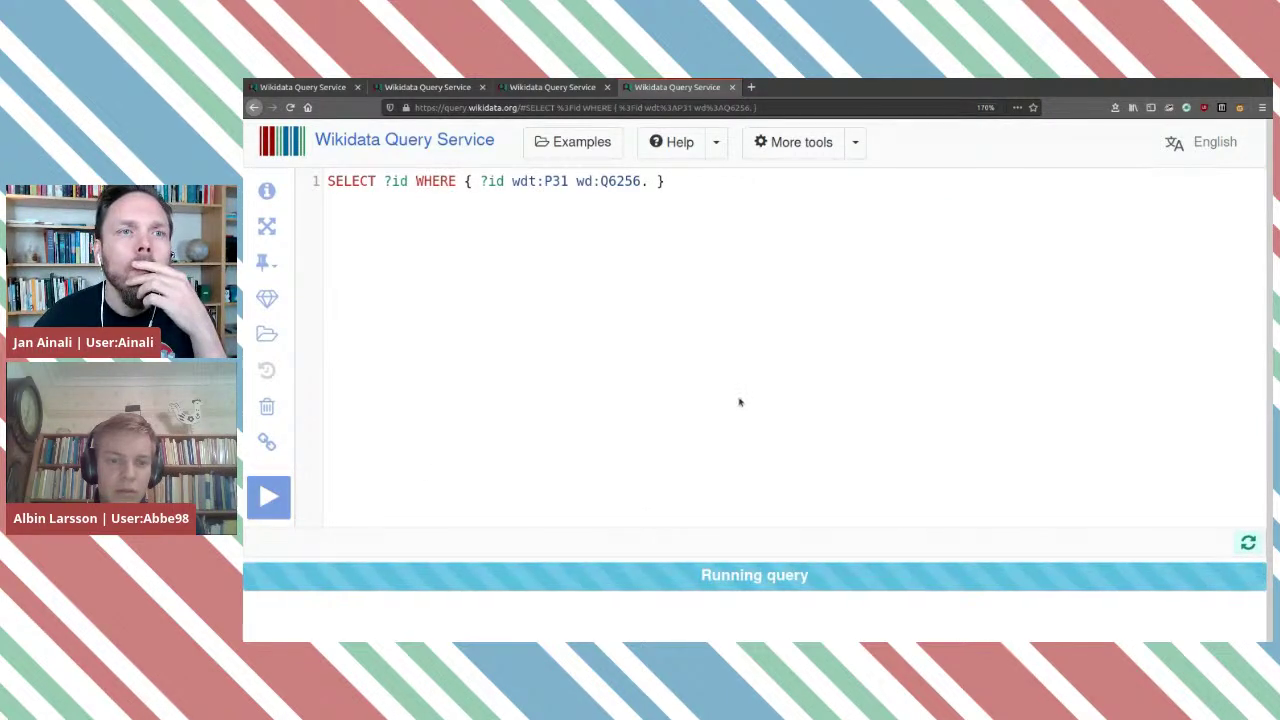
scroll(740, 402, "down", 4)
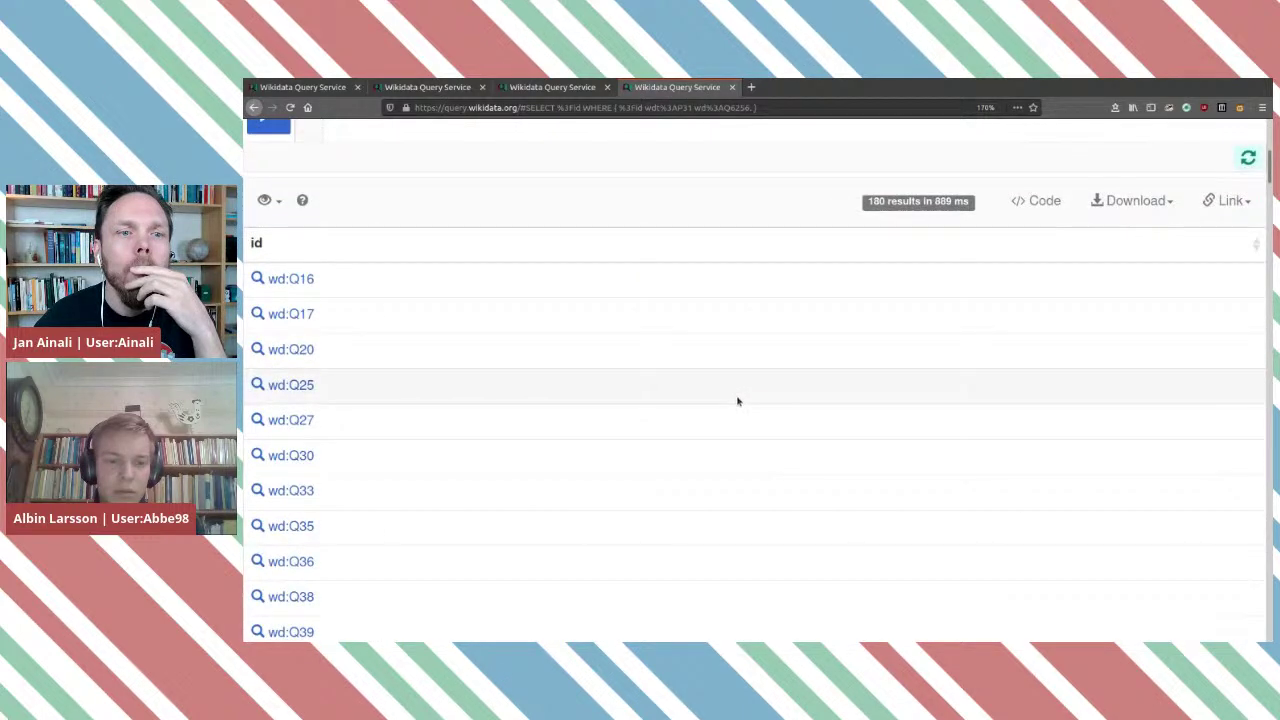
scroll(301, 420, "up", 4)
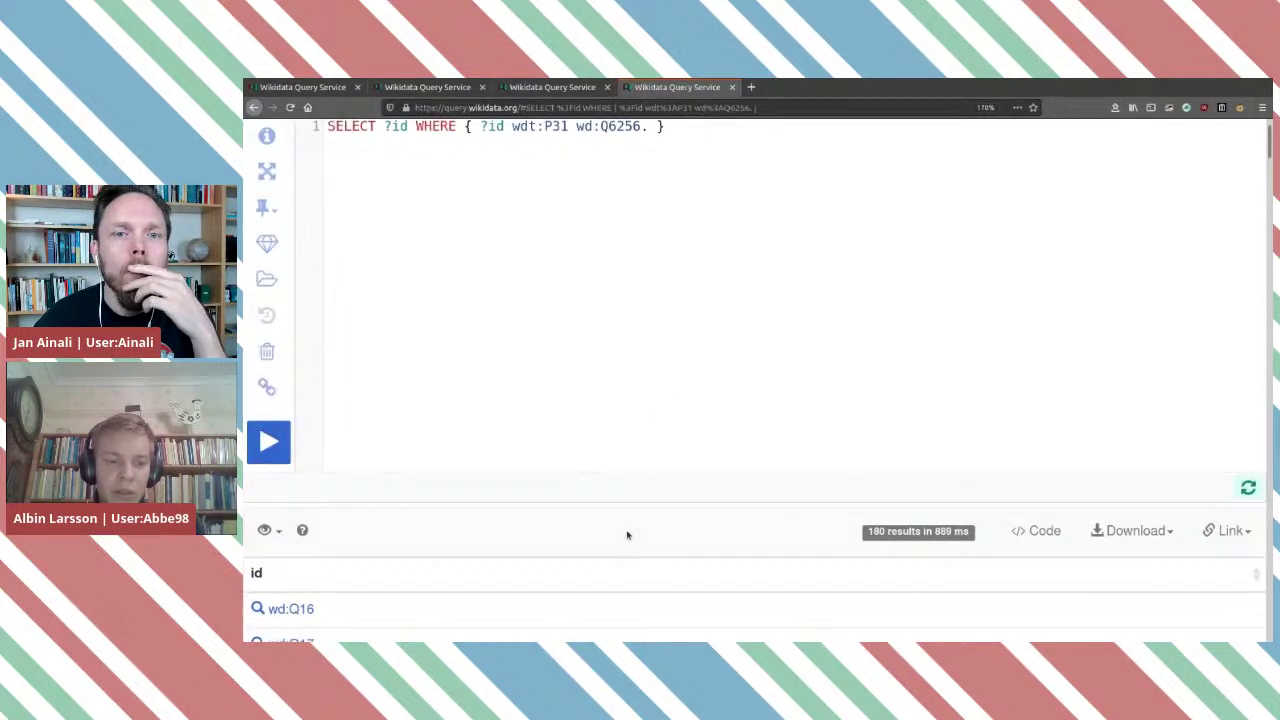
scroll(640, 535, "up", 1)
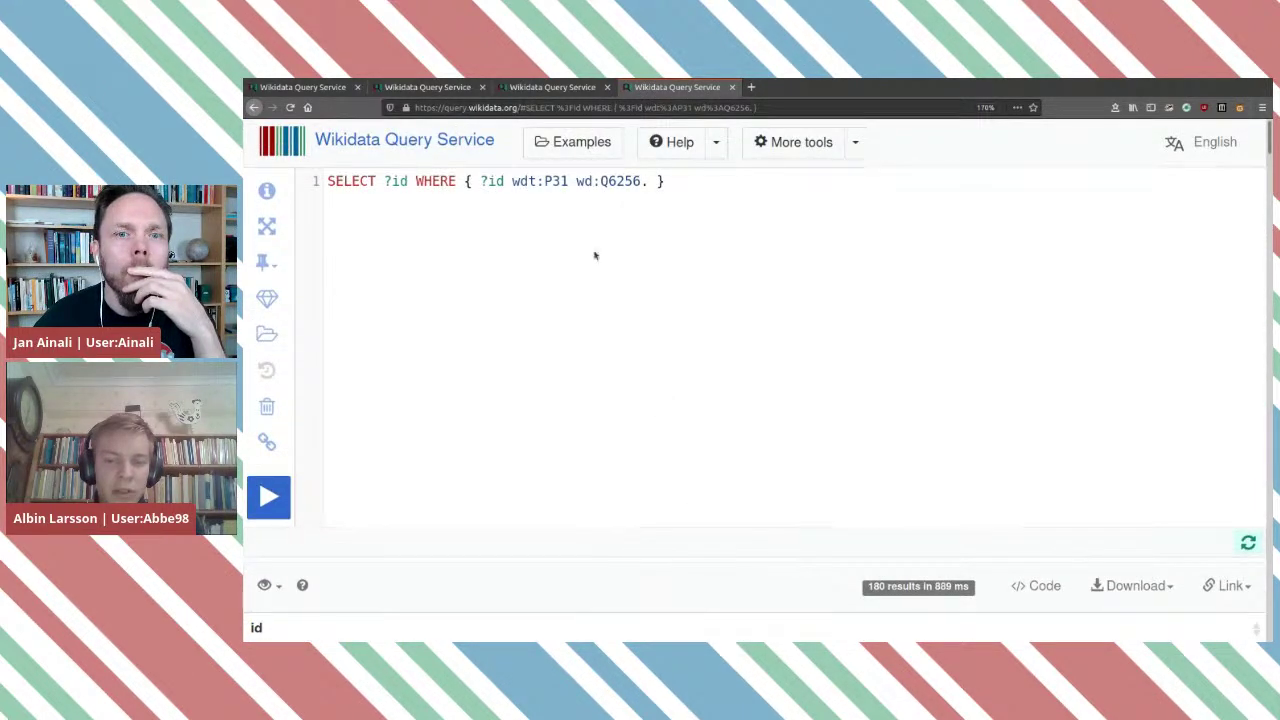
Return to the mountain query and copy the full TEMPLATE comment on line 2.
left_click(553, 87)
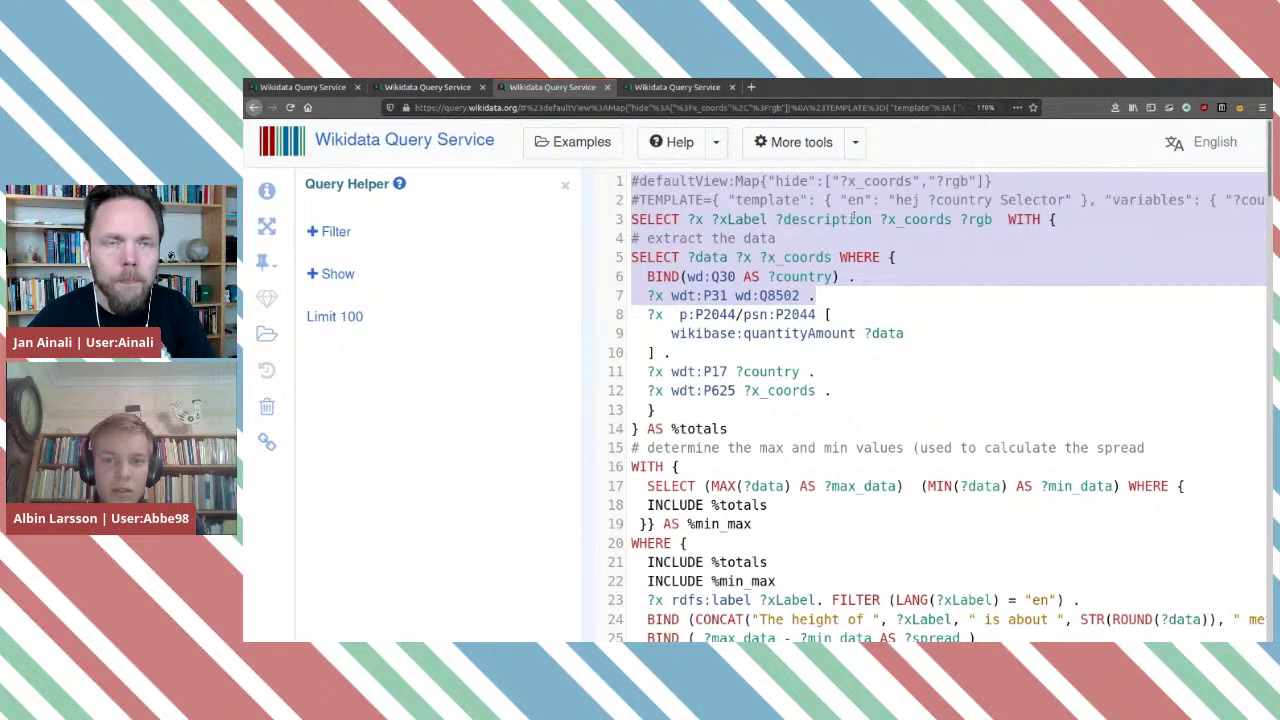
left_click(836, 276)
key("Up")
key("Up")
key("Up")
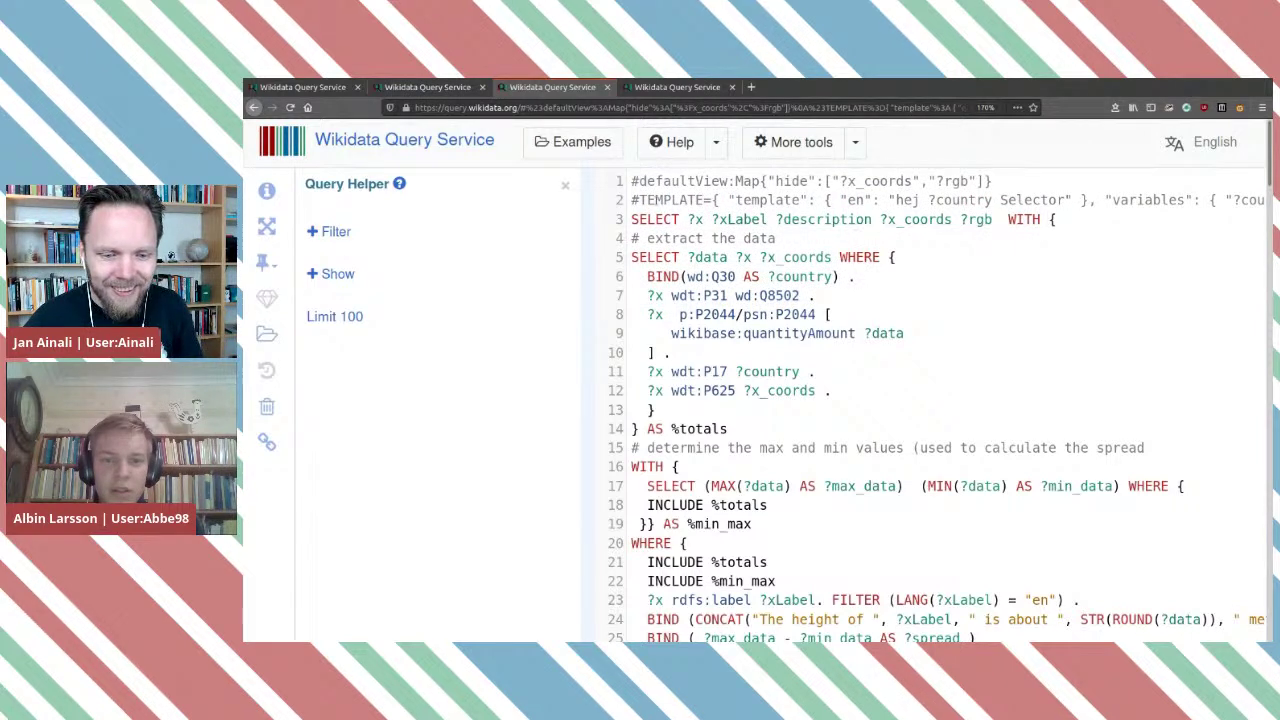
key("Up")
key("Home")
key("shift+End")
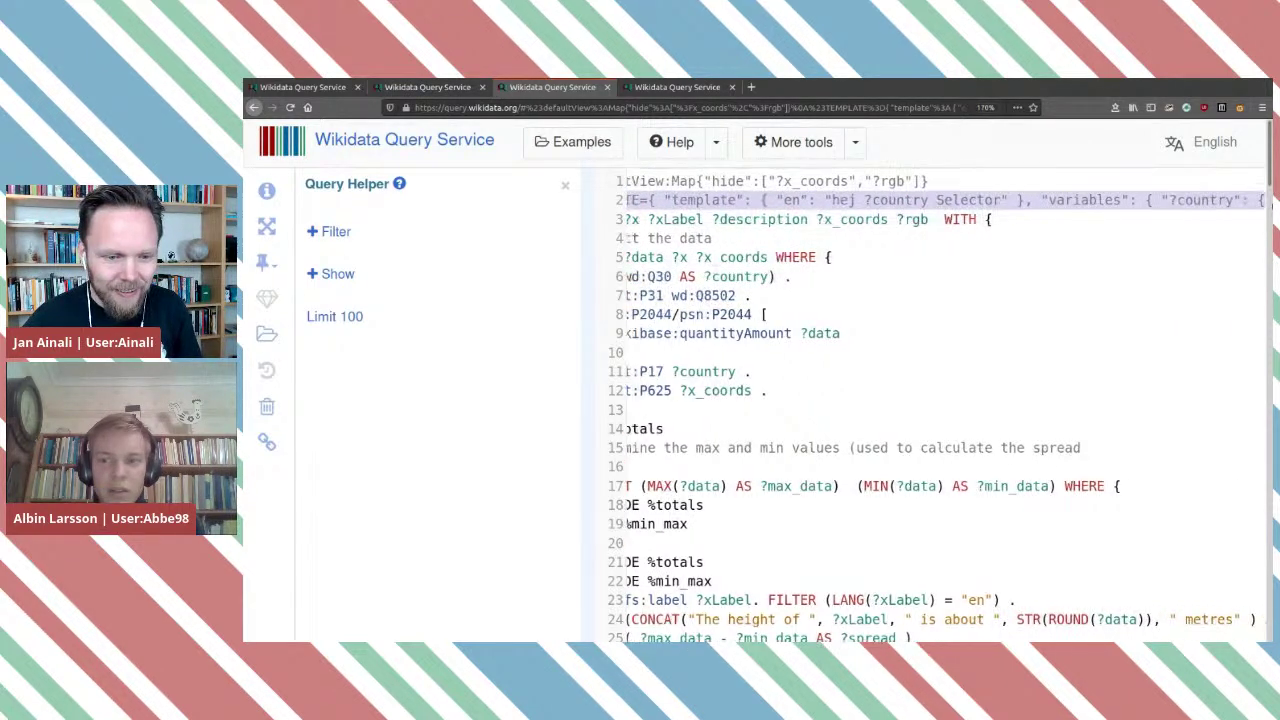
scroll(943, 409, "right", 4)
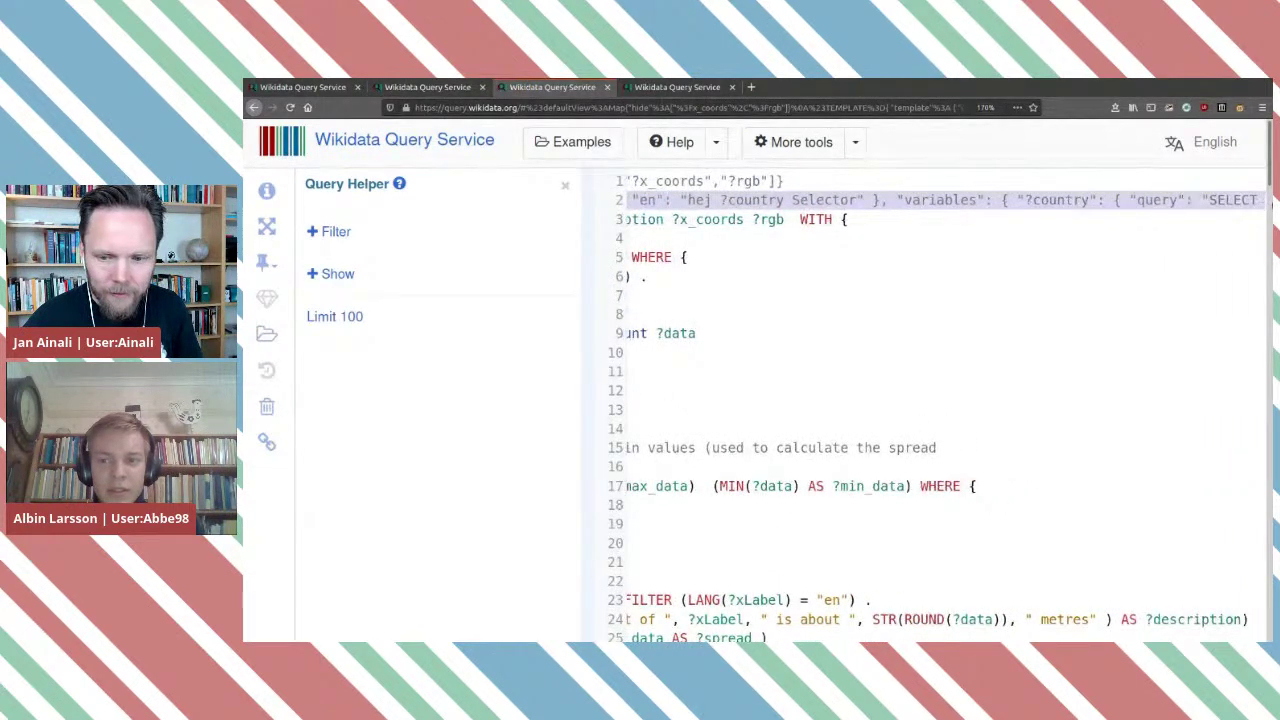
scroll(1140, 200, "left", 6)
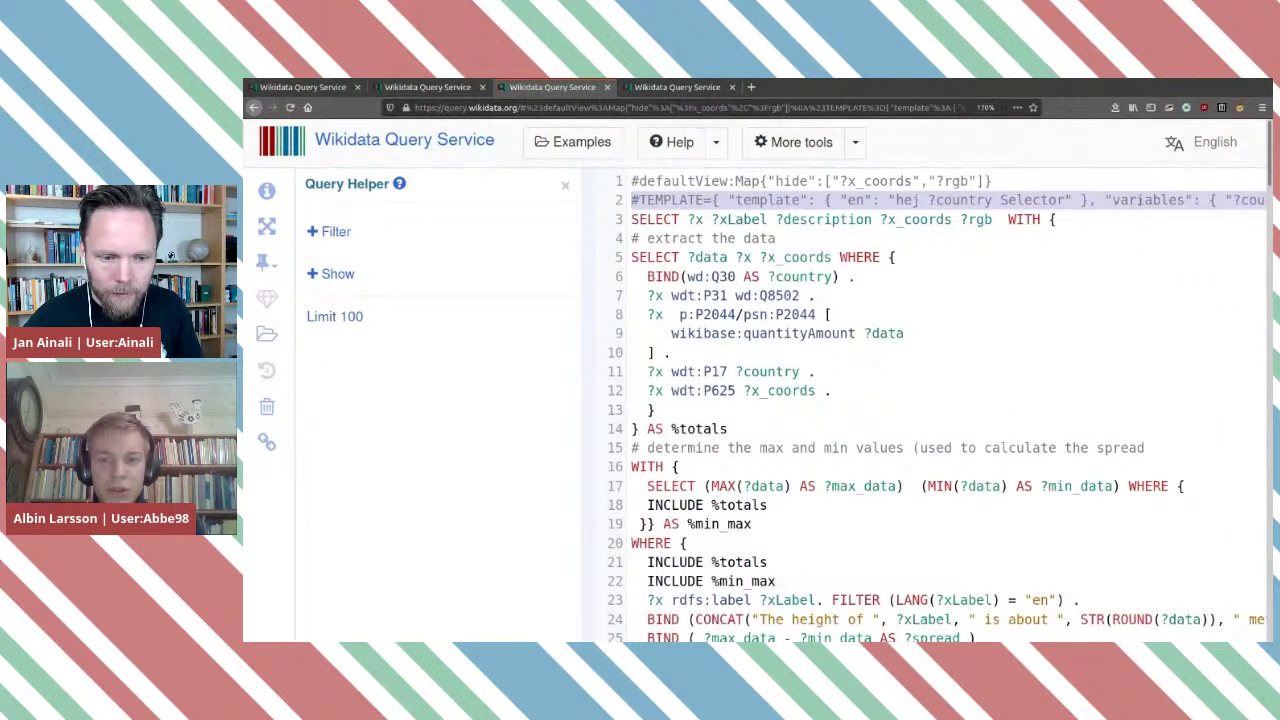
In the map query that selects ?item and ?layer, change the property linking them on line 4 to wdt:P17.
left_click(437, 88)
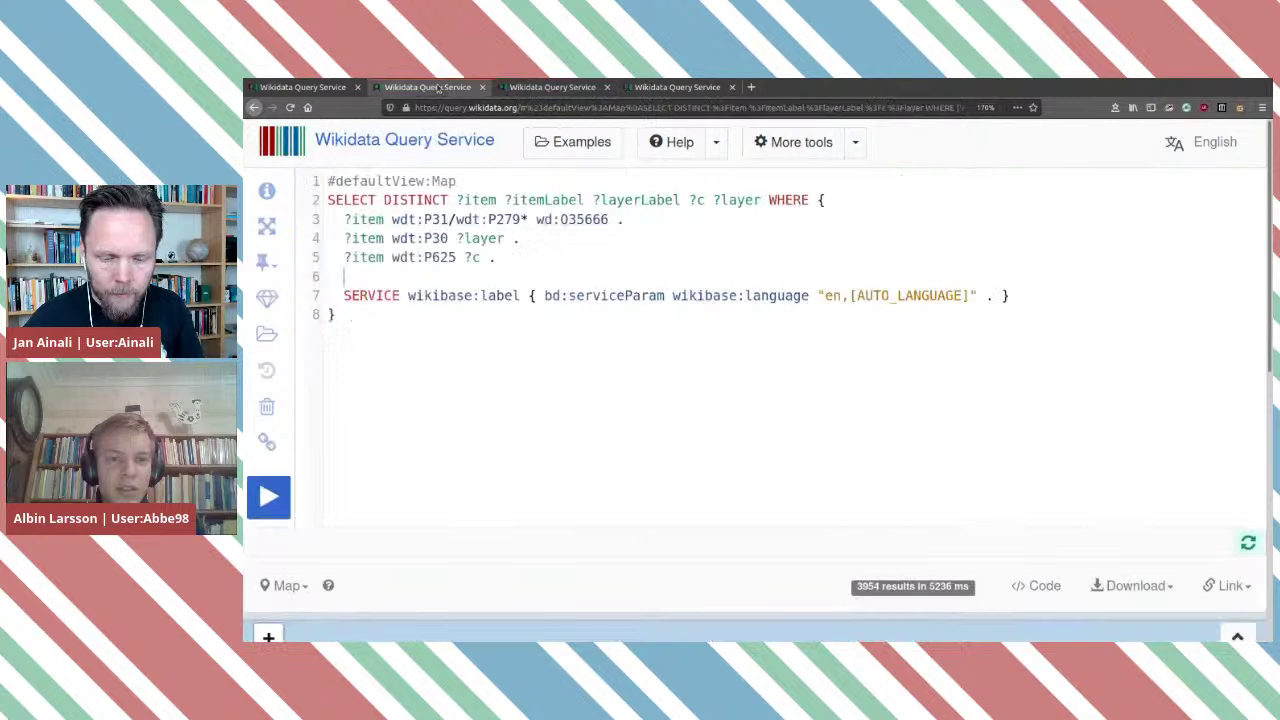
scroll(706, 366, "down", 10)
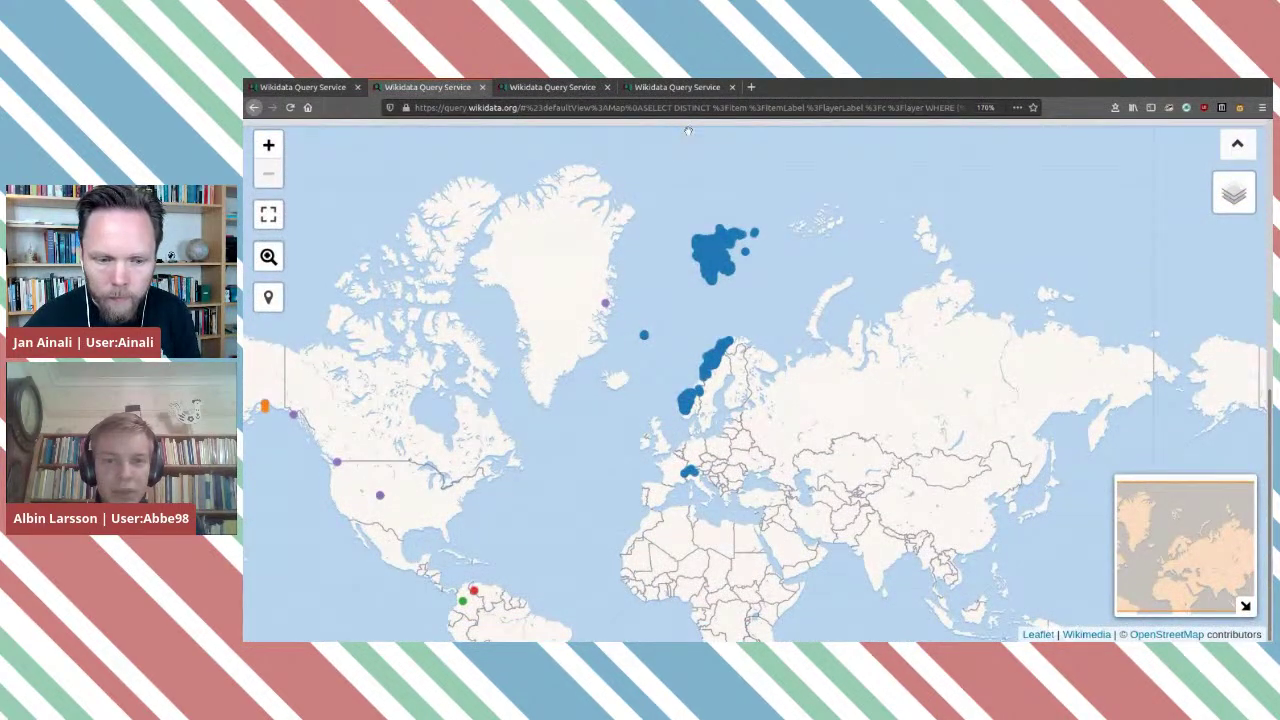
scroll(688, 130, "up", 3)
scroll(694, 233, "down", 3)
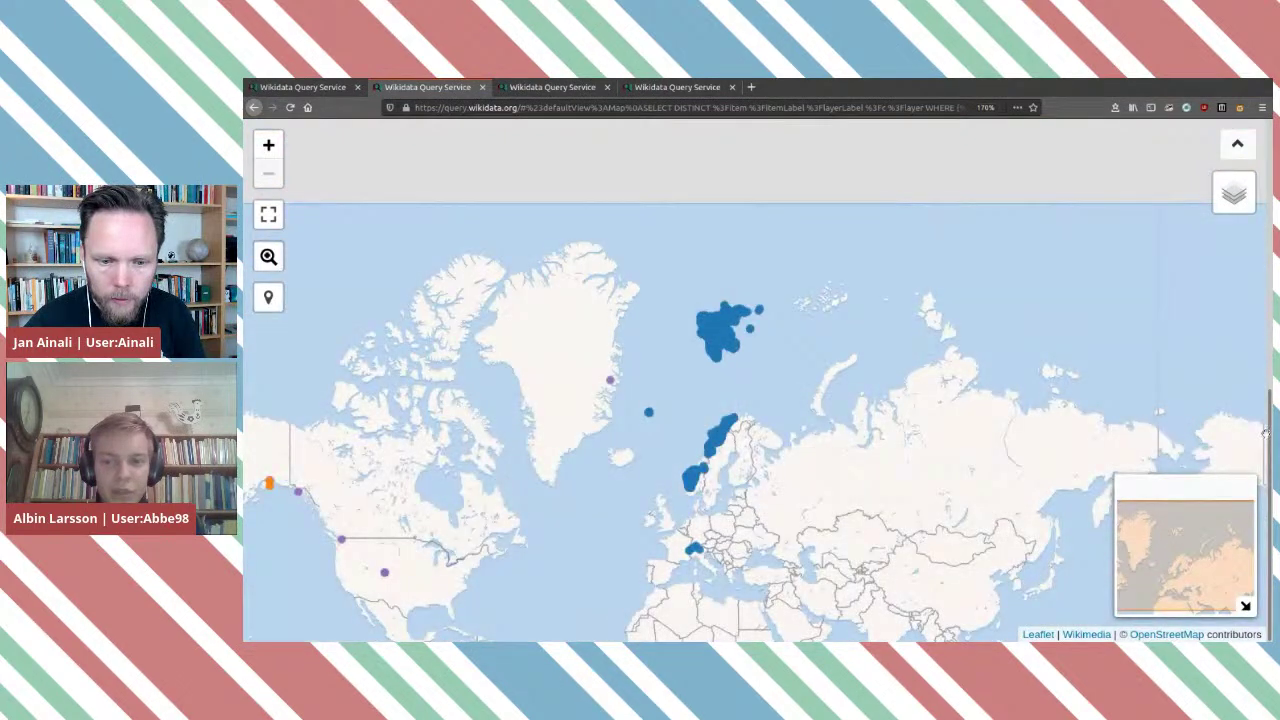
left_click_drag(1266, 400, 1247, 131)
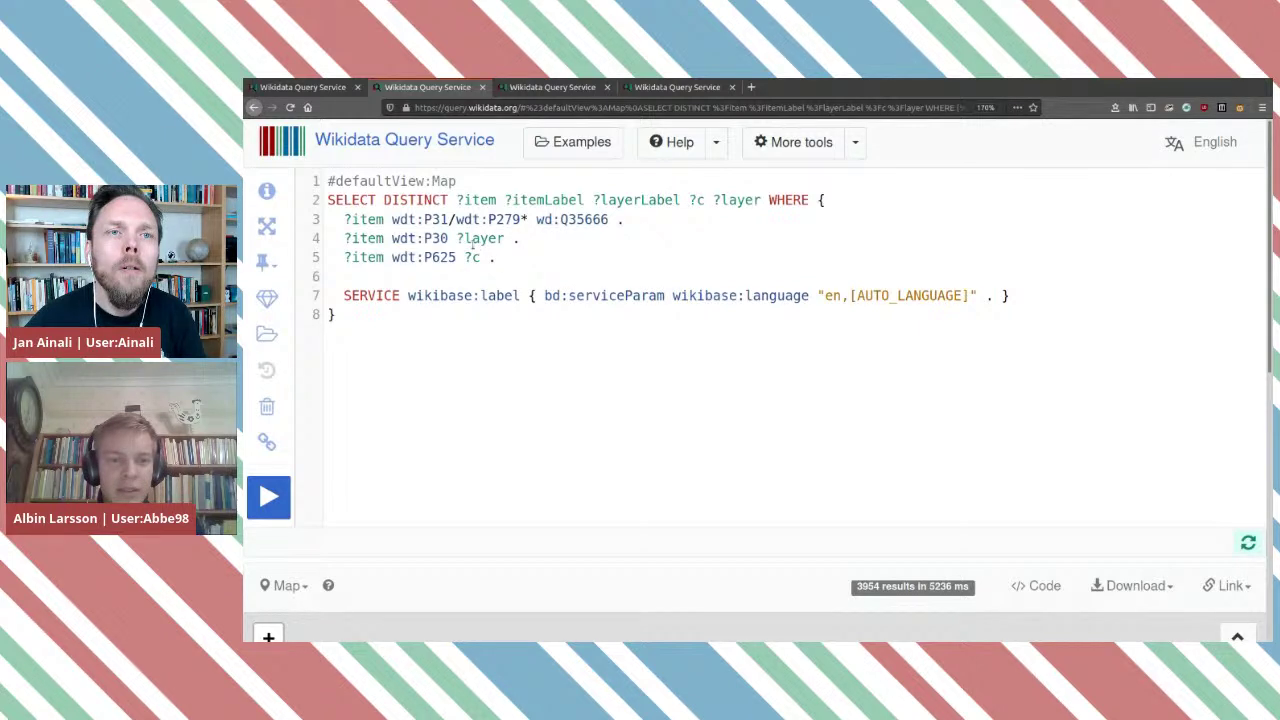
key("BackSpace")
type("17")
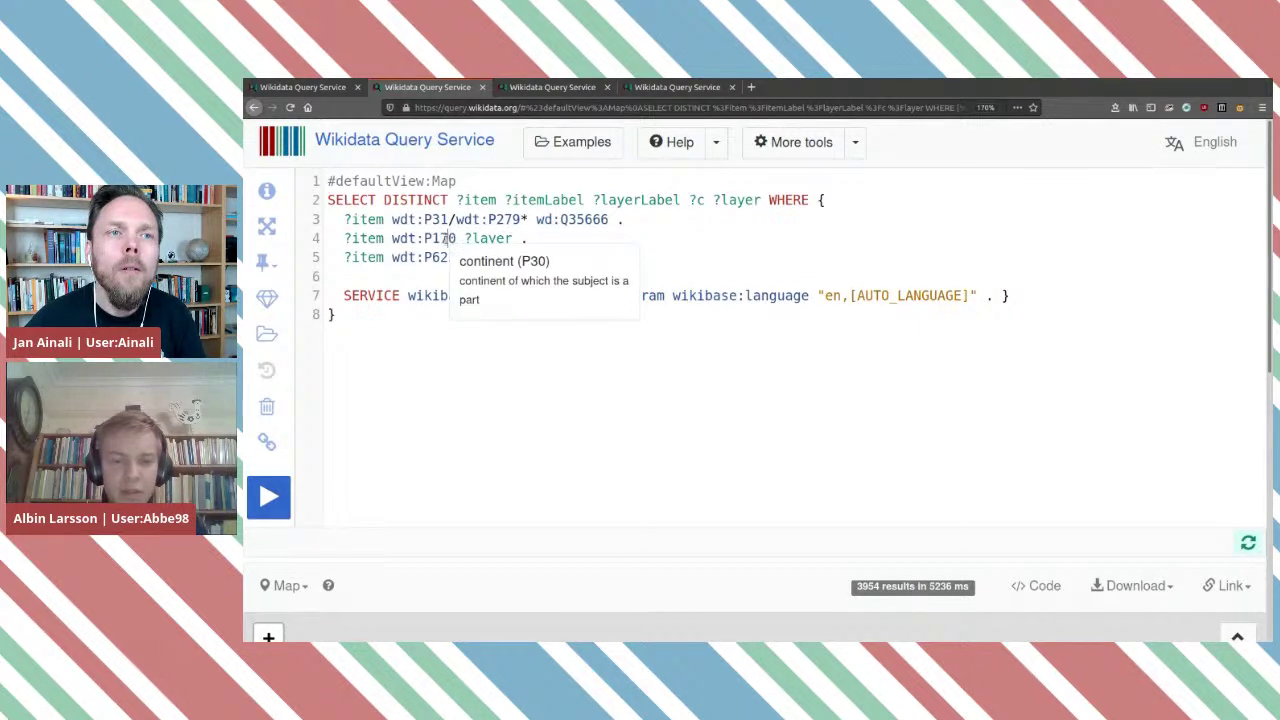
key("Delete")
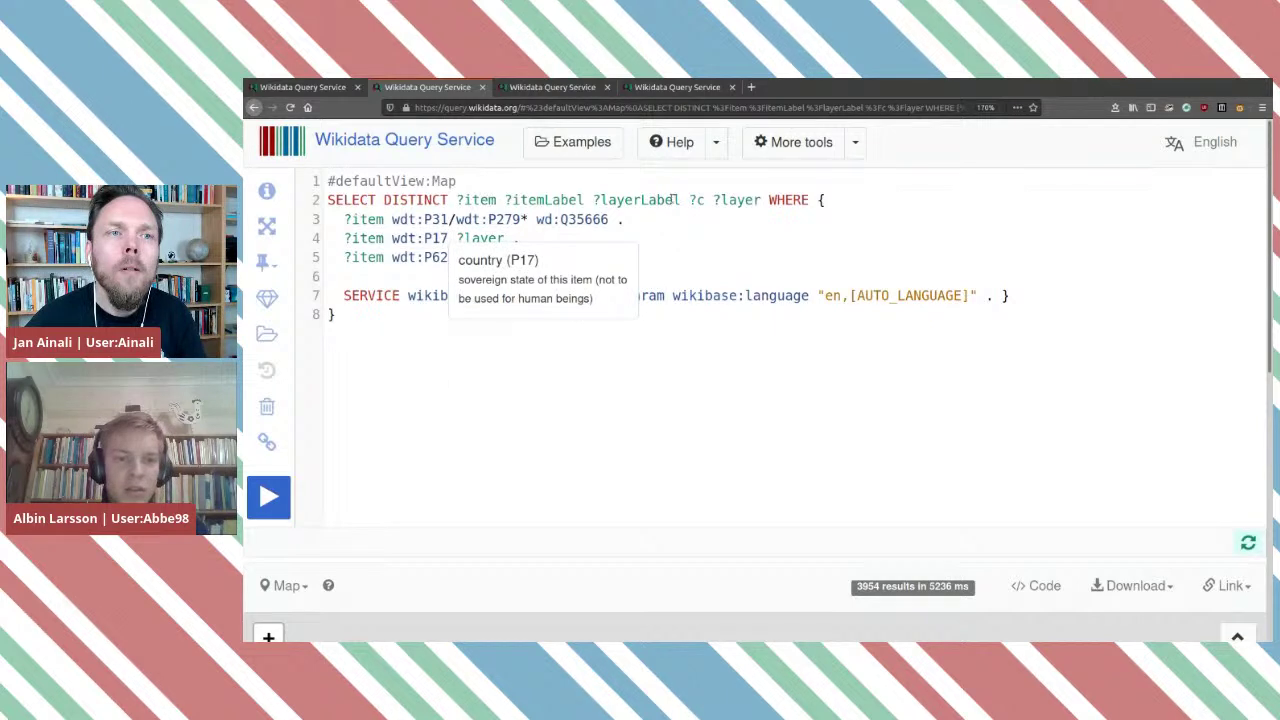
Paste the copied TEMPLATE comment on its own line directly below #defaultView:Map, leaving no empty line after it.
left_click(502, 184)
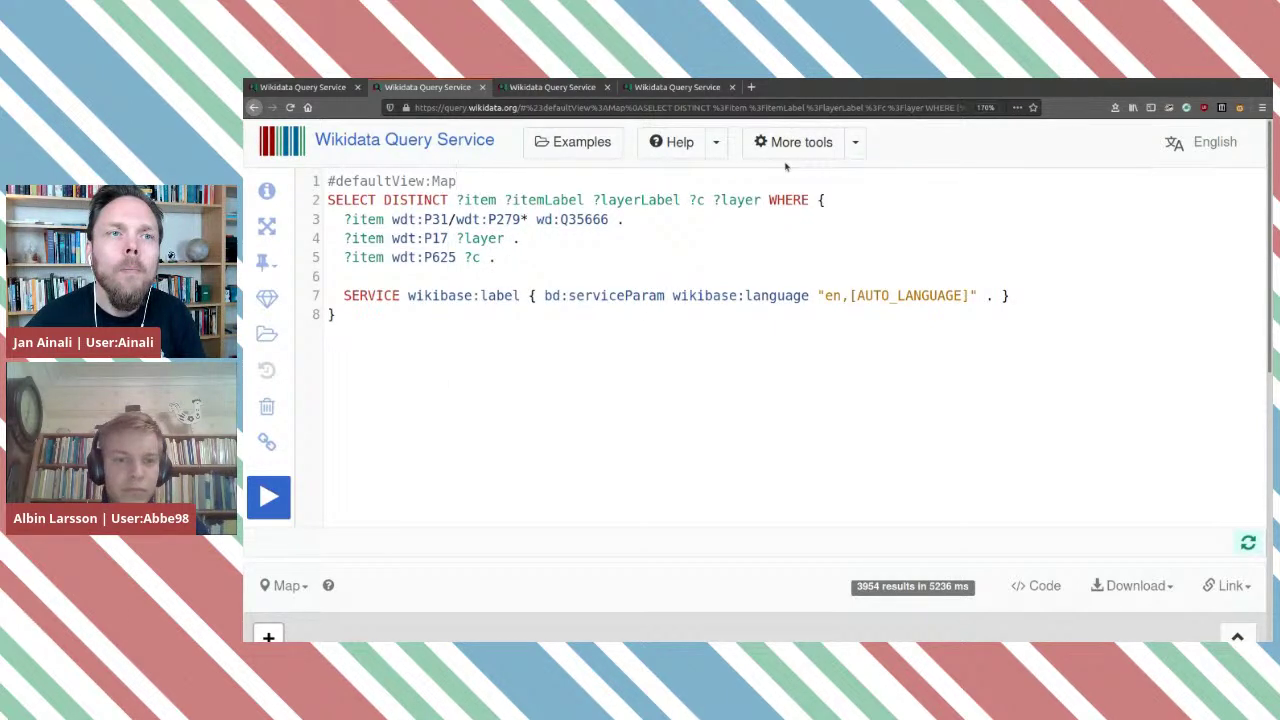
key("Return")
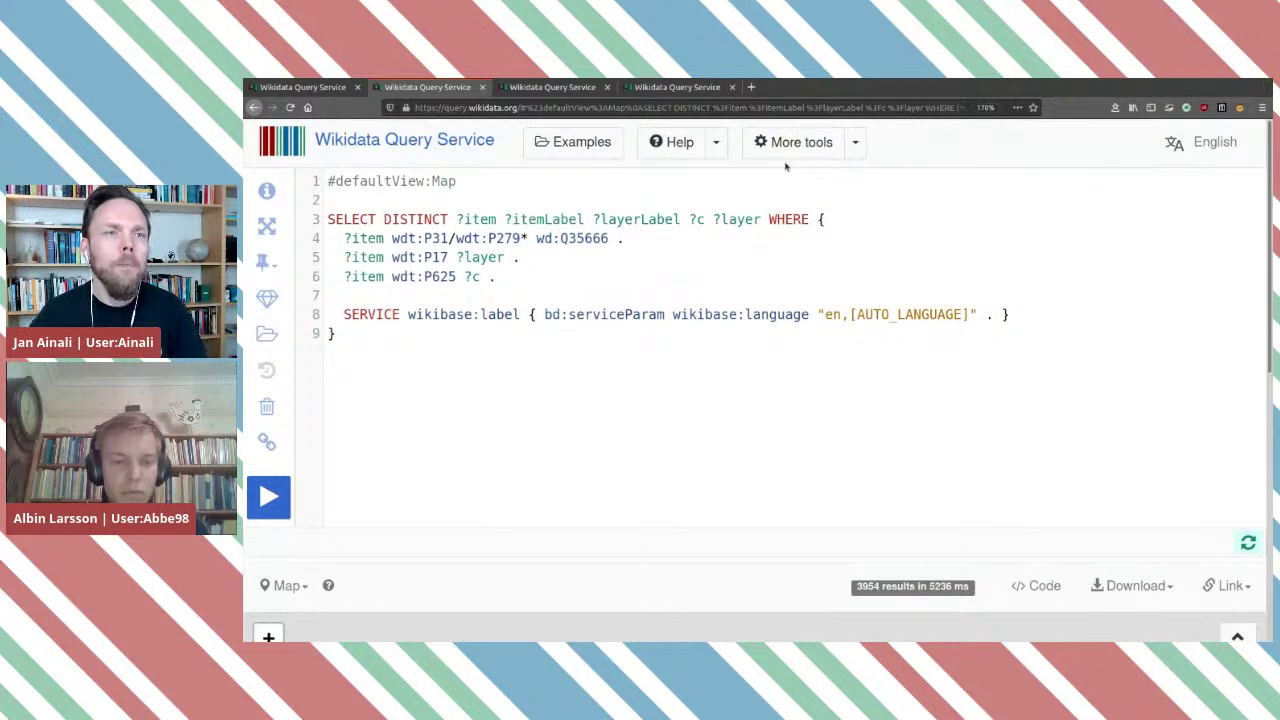
key("ctrl+v")
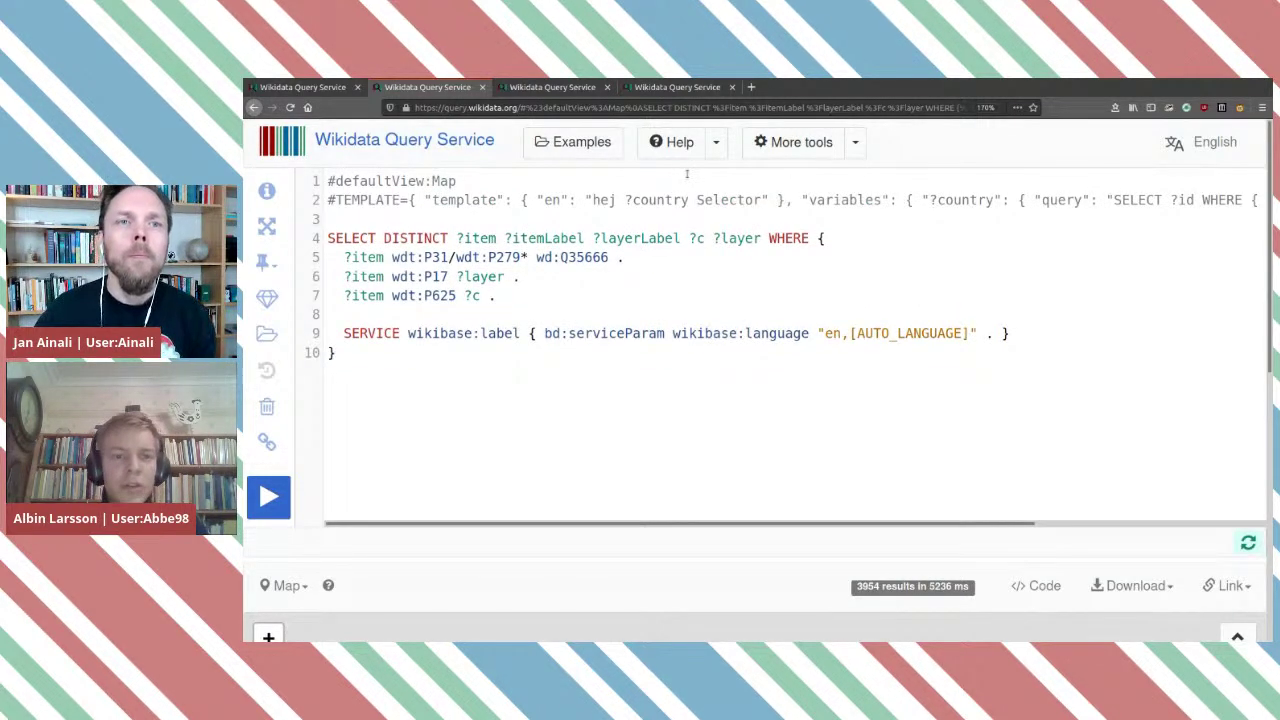
key("BackSpace")
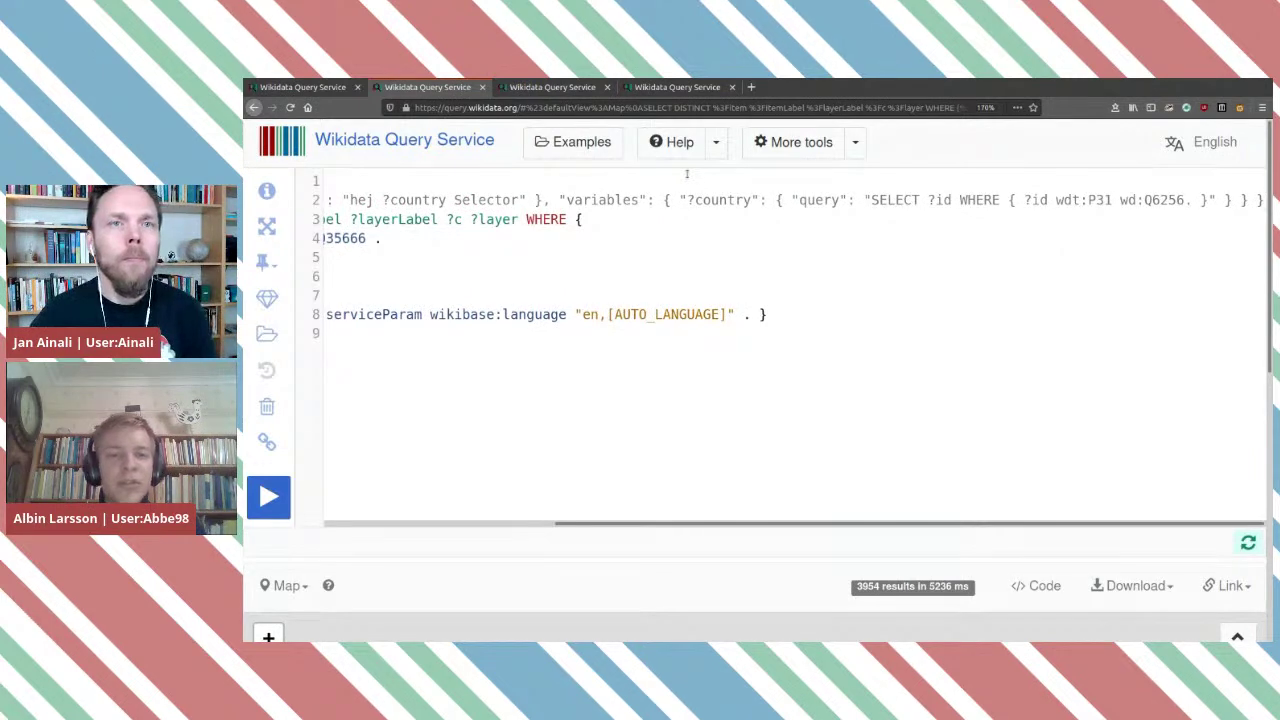
In the mountain query, copy the #defaultView:Map comment, then delete it and its empty line so the TEMPLATE comment comes first.
left_click(667, 88)
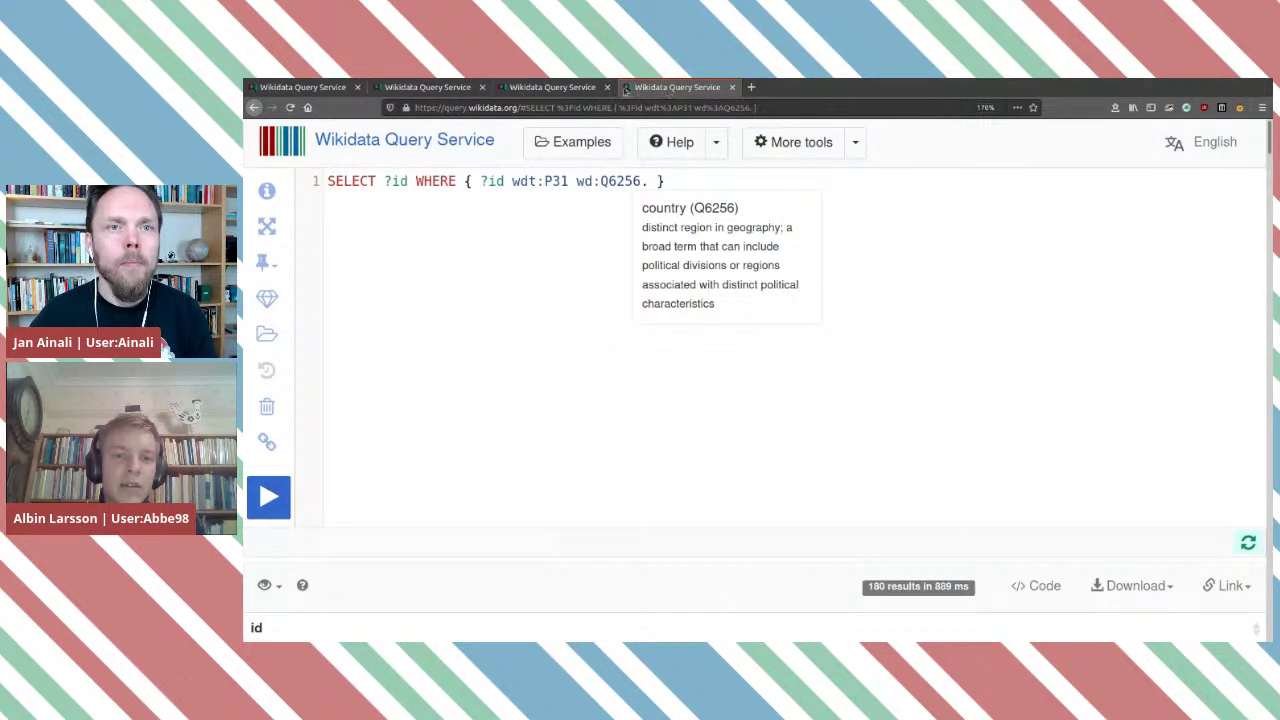
left_click(588, 91)
left_click_drag(991, 180, 622, 181)
key("ctrl+c")
key("BackSpace")
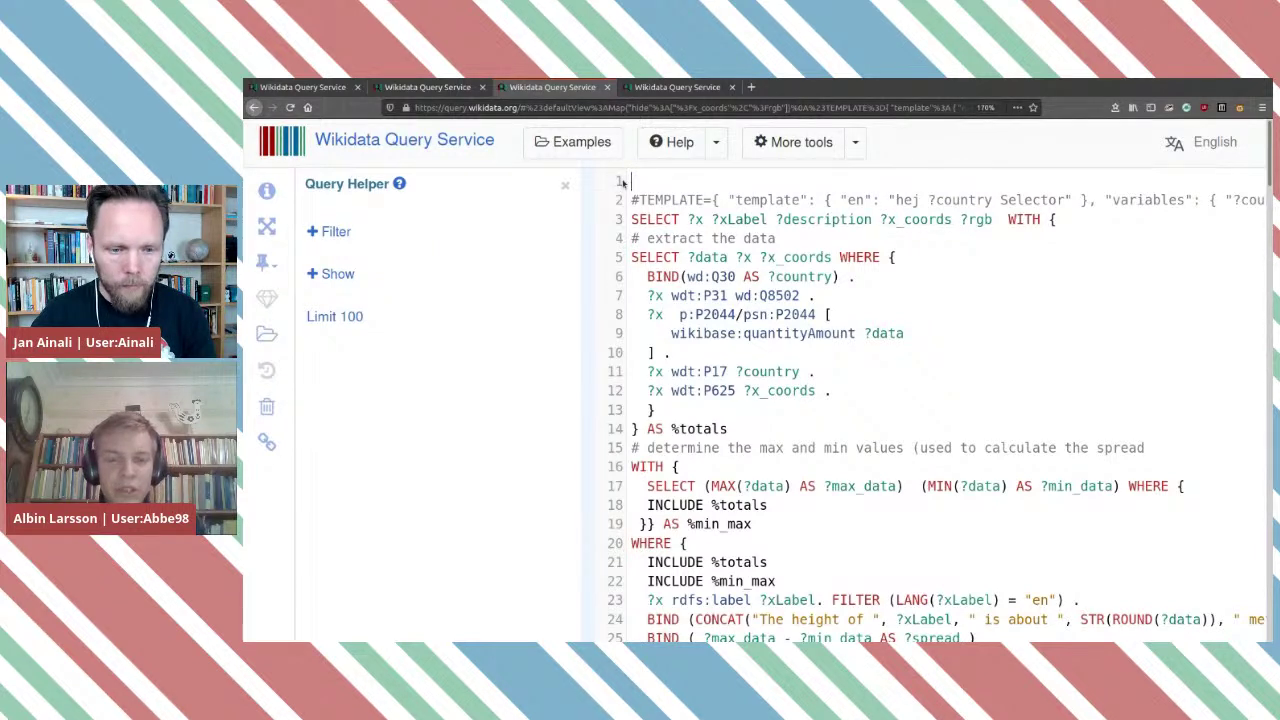
key("Delete")
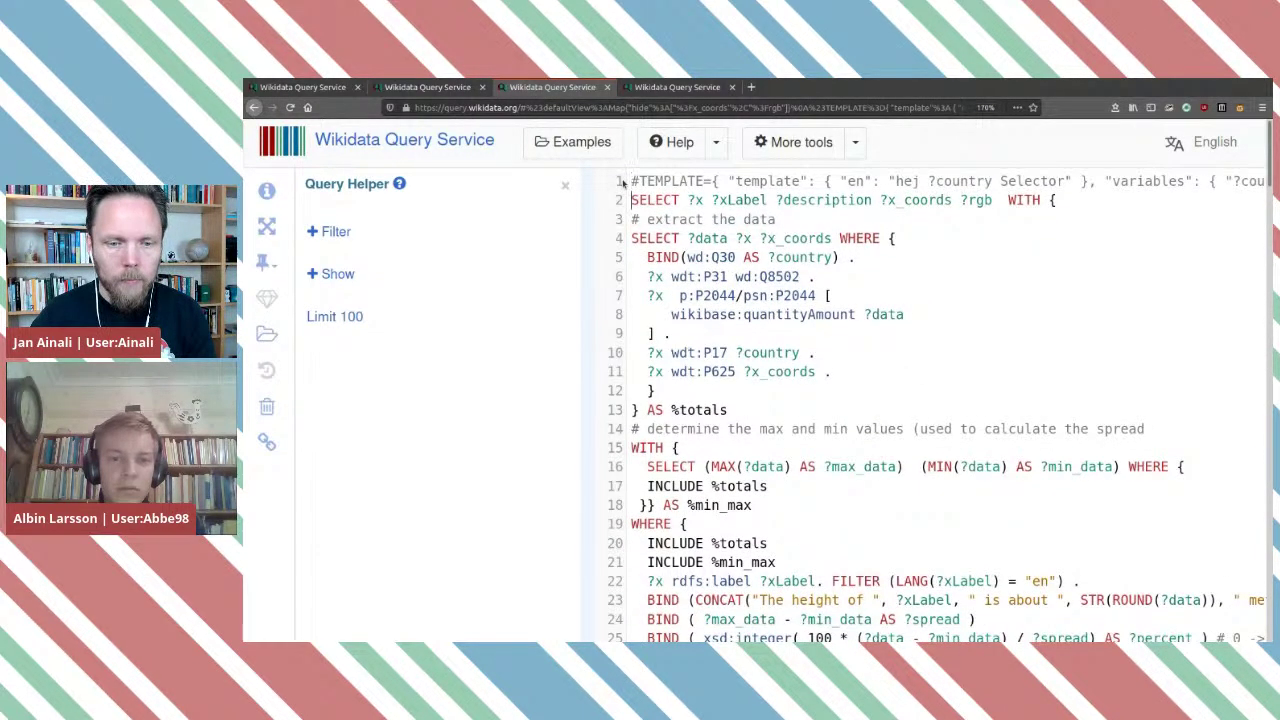
Paste the copied #defaultView:Map comment on its own line directly below the TEMPLATE comment and close the Query Helper.
key("Return")
key("ctrl+v")
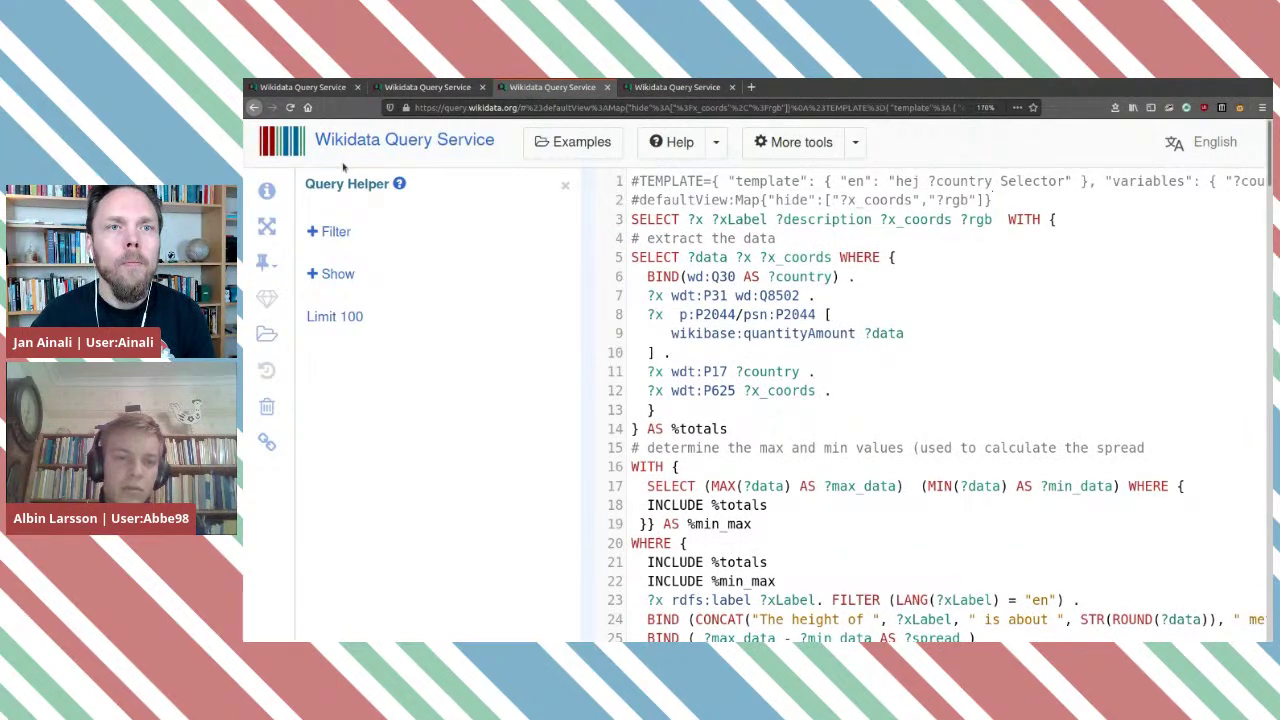
left_click(565, 186)
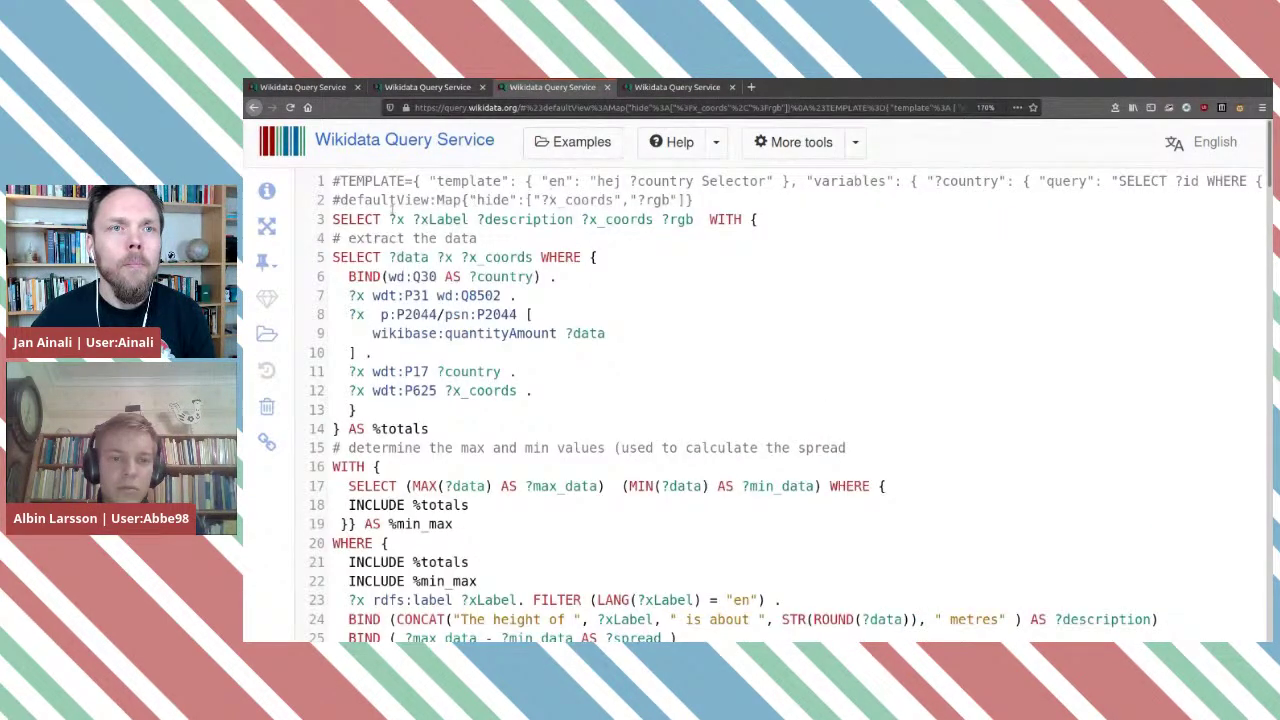
Run the mountain query with the reordered comments and reopen the Query Helper to check for the country selector.
scroll(328, 495, "down", 15)
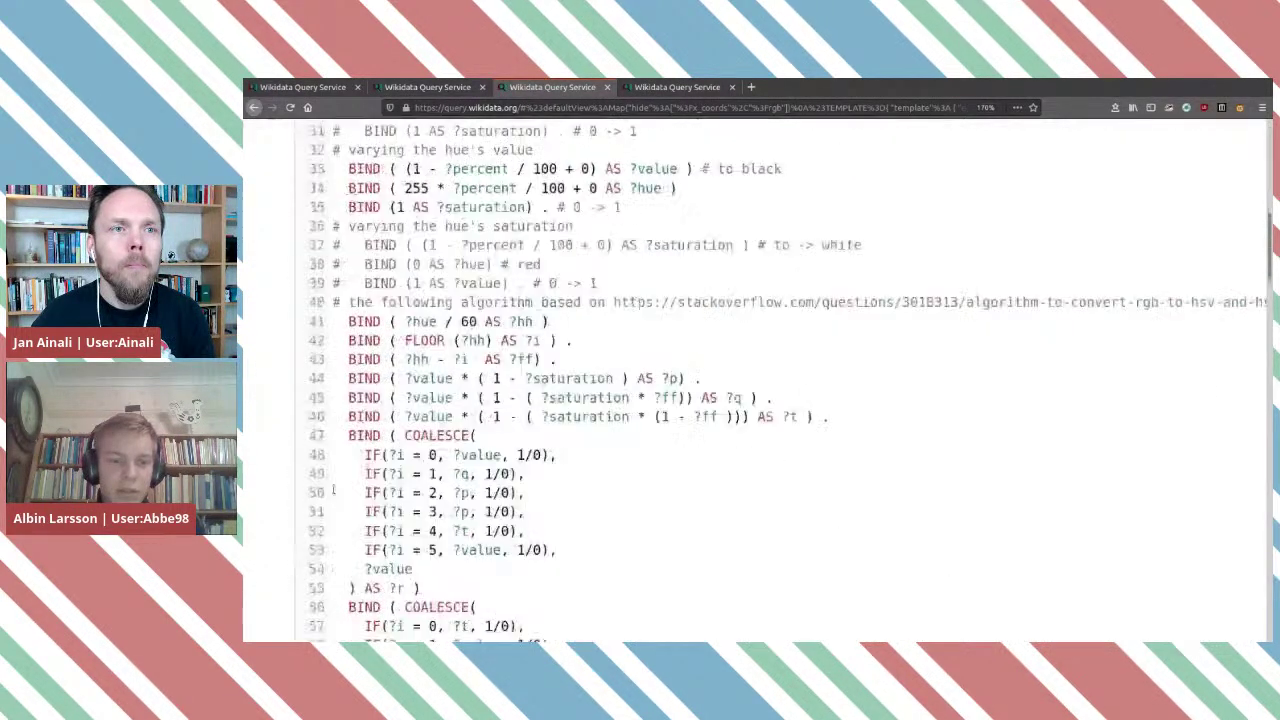
scroll(328, 495, "down", 15)
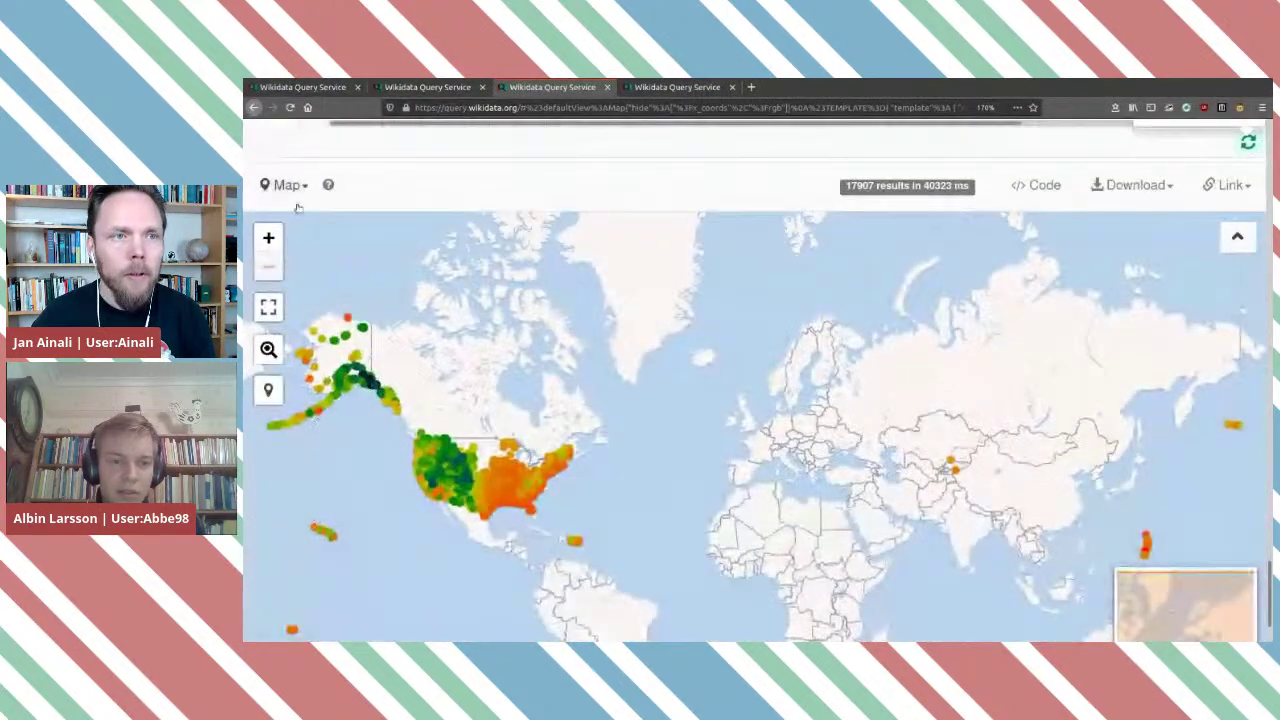
scroll(278, 298, "up", 4)
key("ctrl+Return")
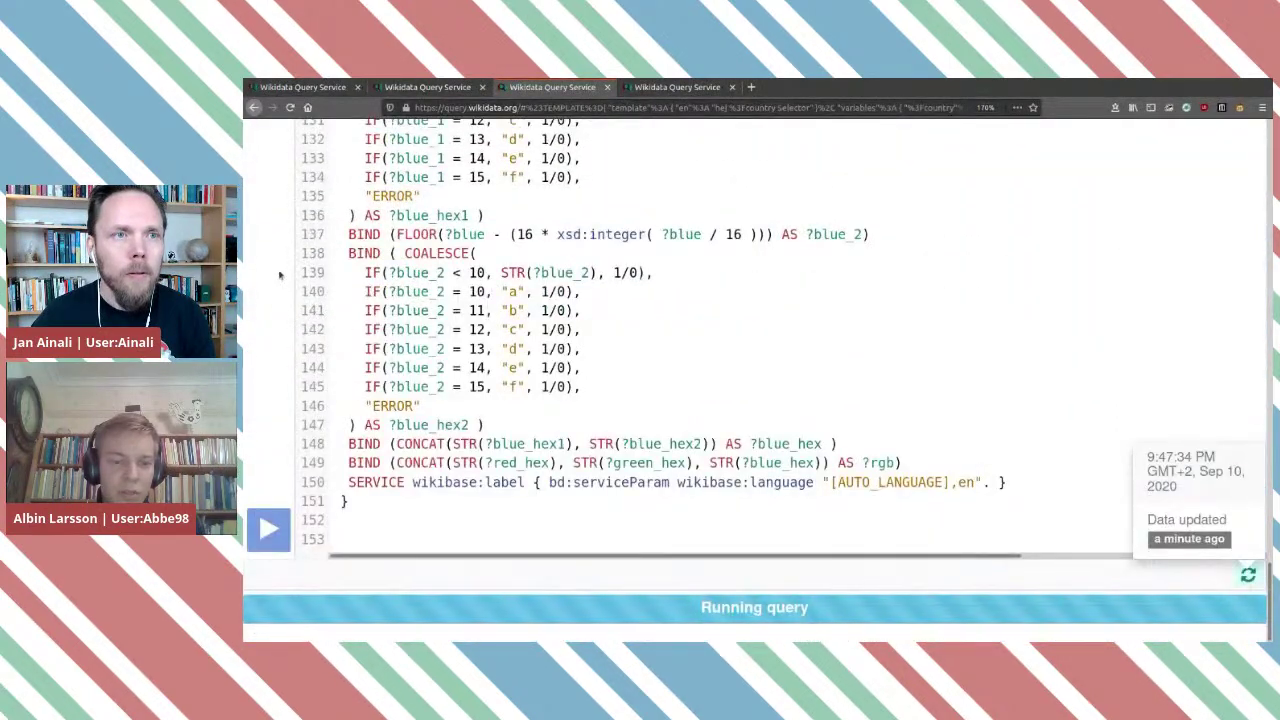
scroll(280, 275, "up", 20)
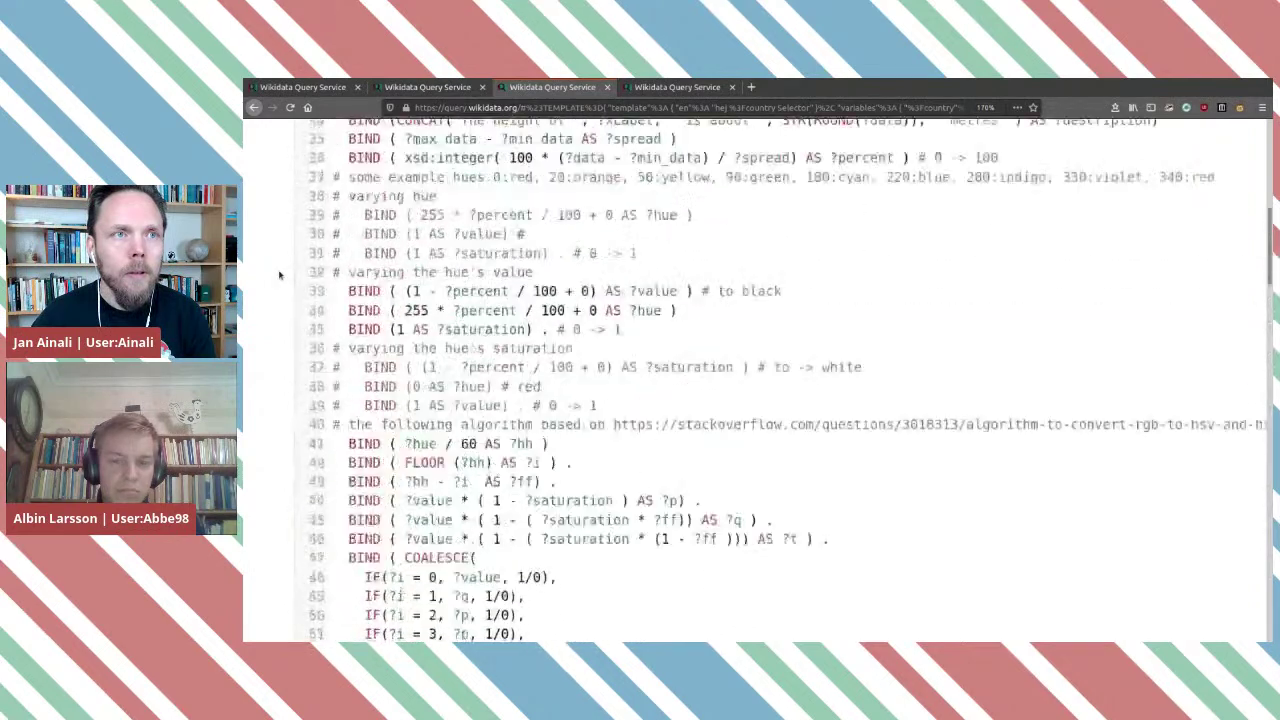
left_click(268, 191)
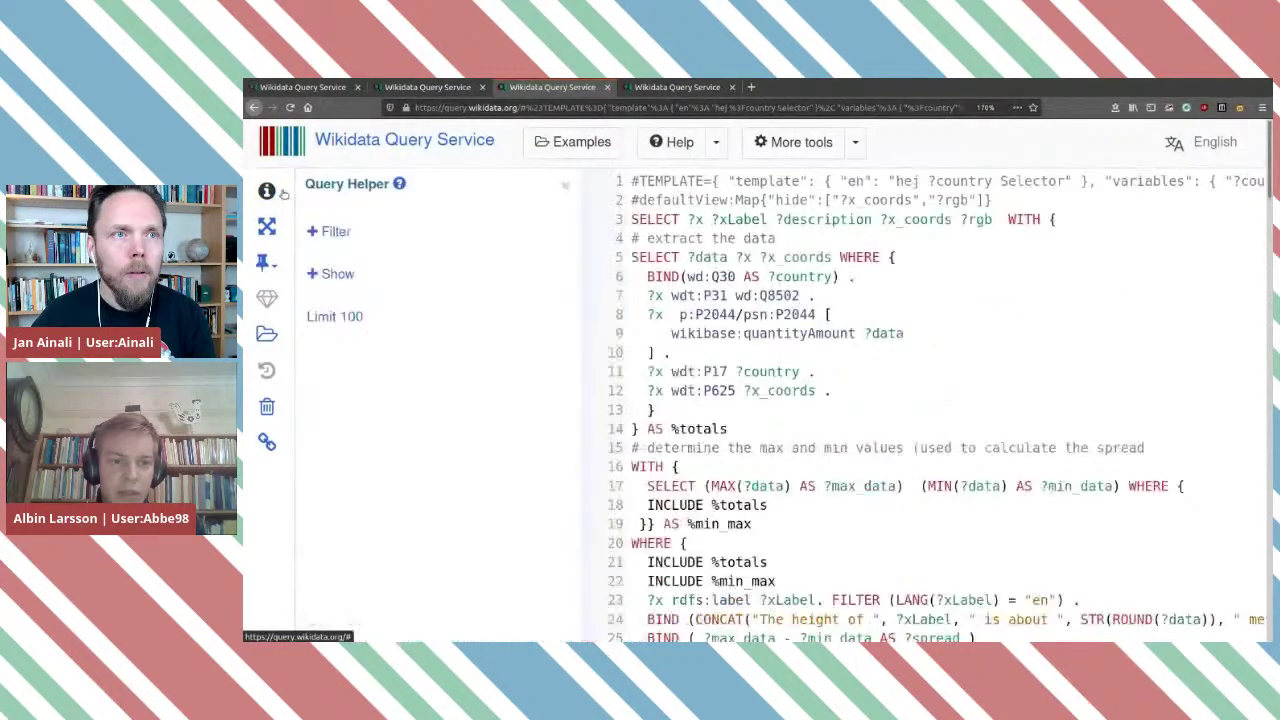
scroll(563, 453, "down", 20)
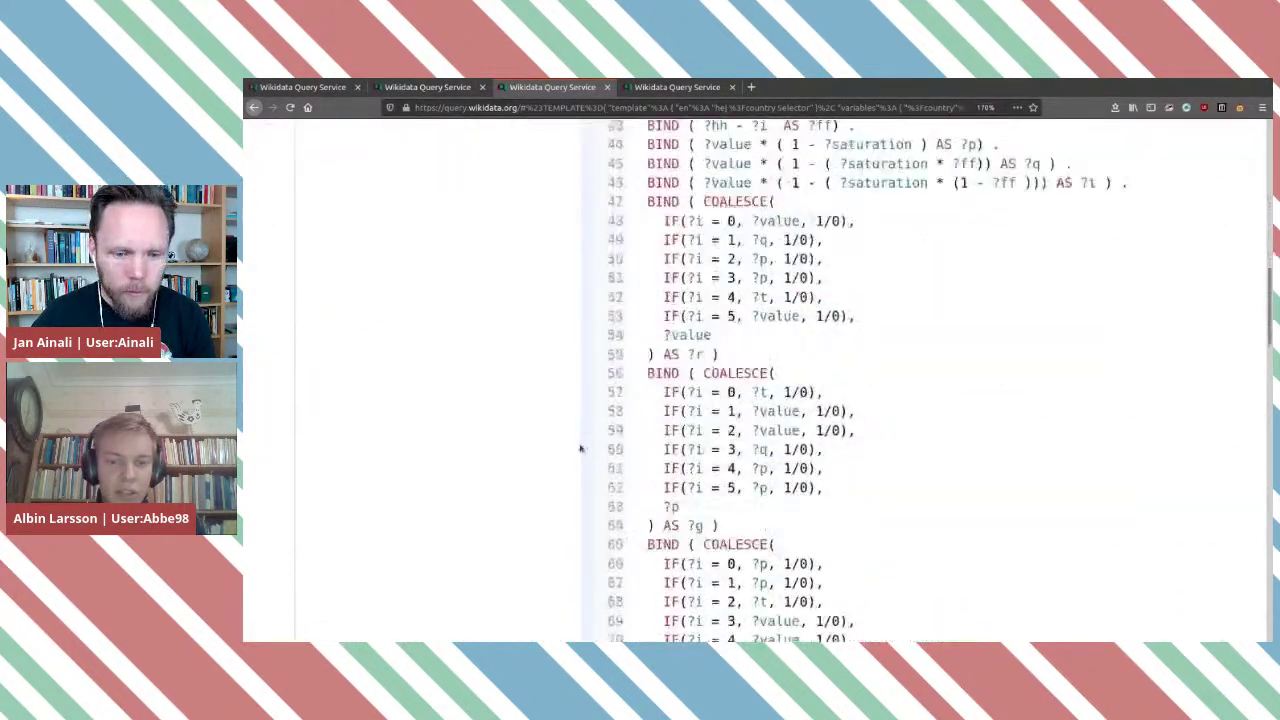
scroll(563, 453, "down", 15)
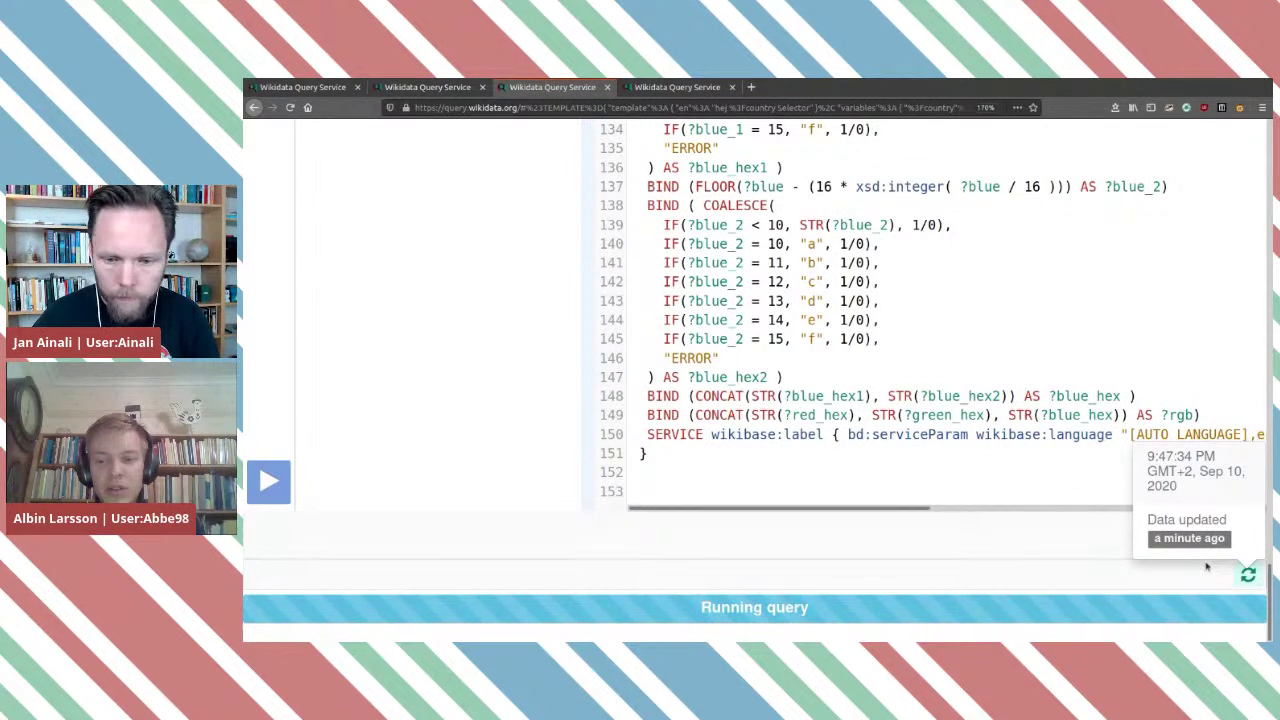
In the glacier map query, rename the variable declared under "variables" in the TEMPLATE comment to ?layer.
left_click(666, 88)
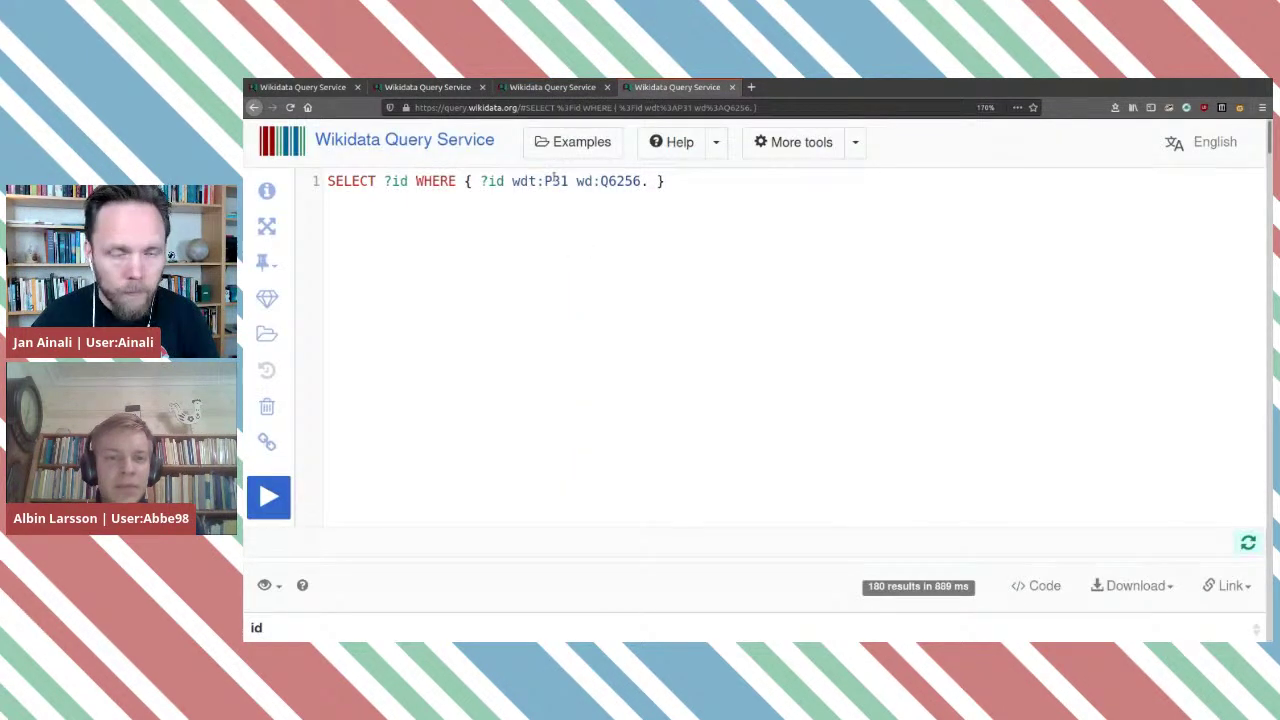
mouse_move(553, 179)
left_click(428, 88)
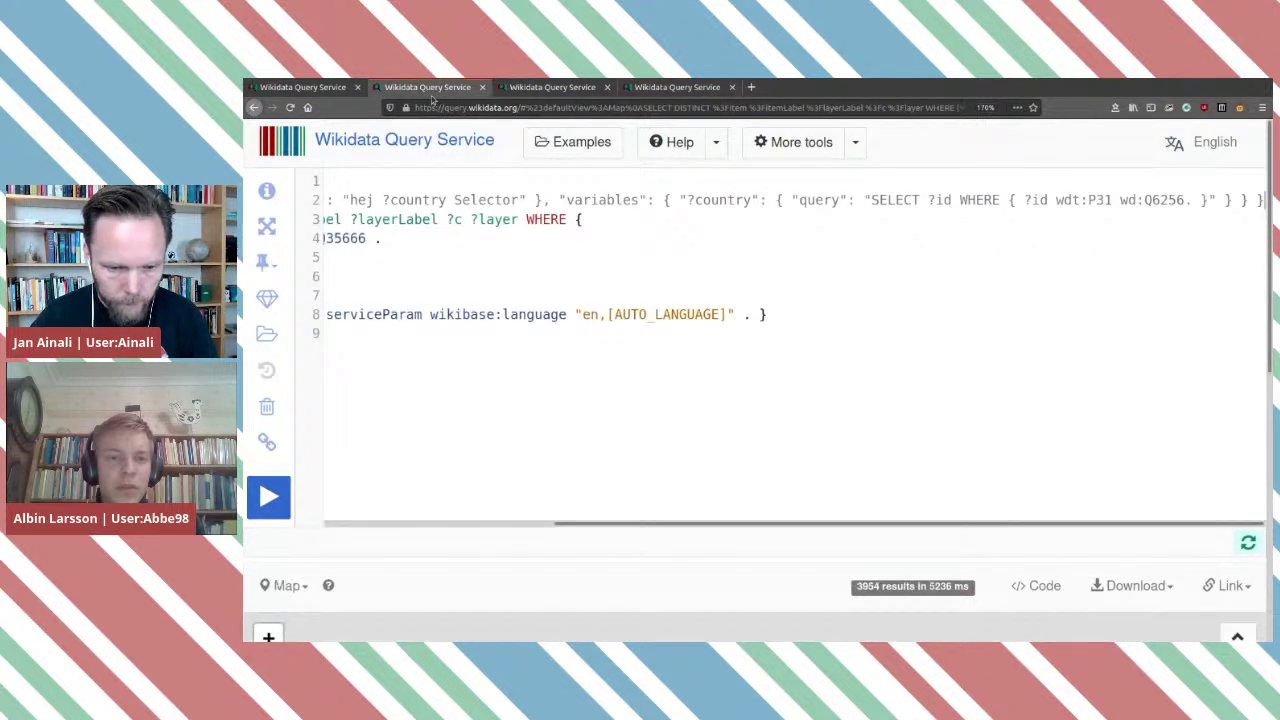
double_click(727, 200)
type("layer")
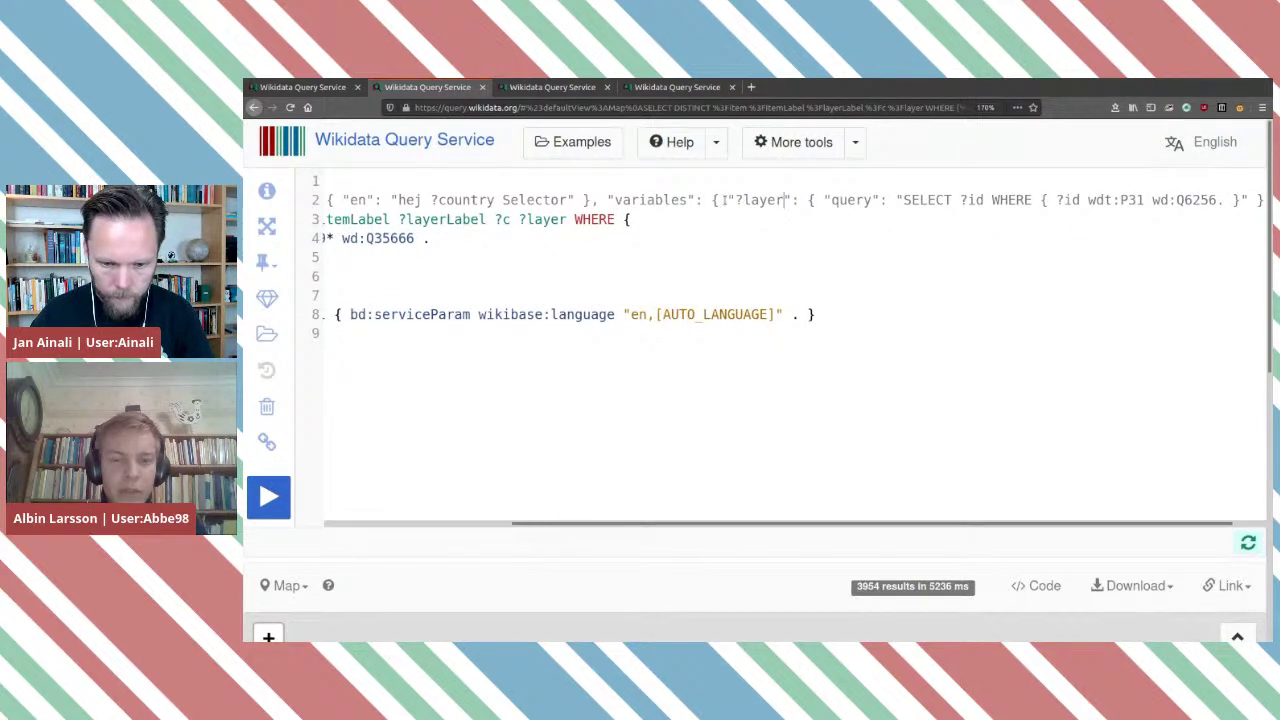
left_click_drag(543, 527, 358, 522)
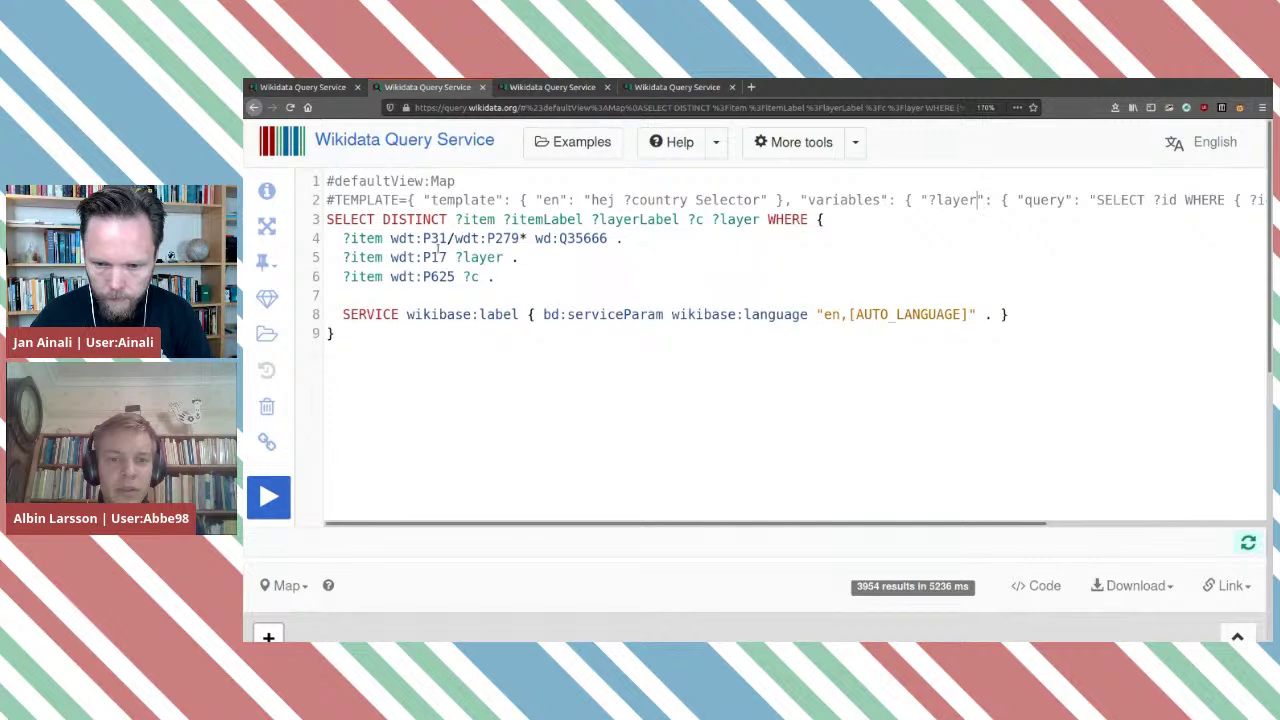
Open the Query Helper for the glacier query and inspect its country entry under Show.
left_click(266, 190)
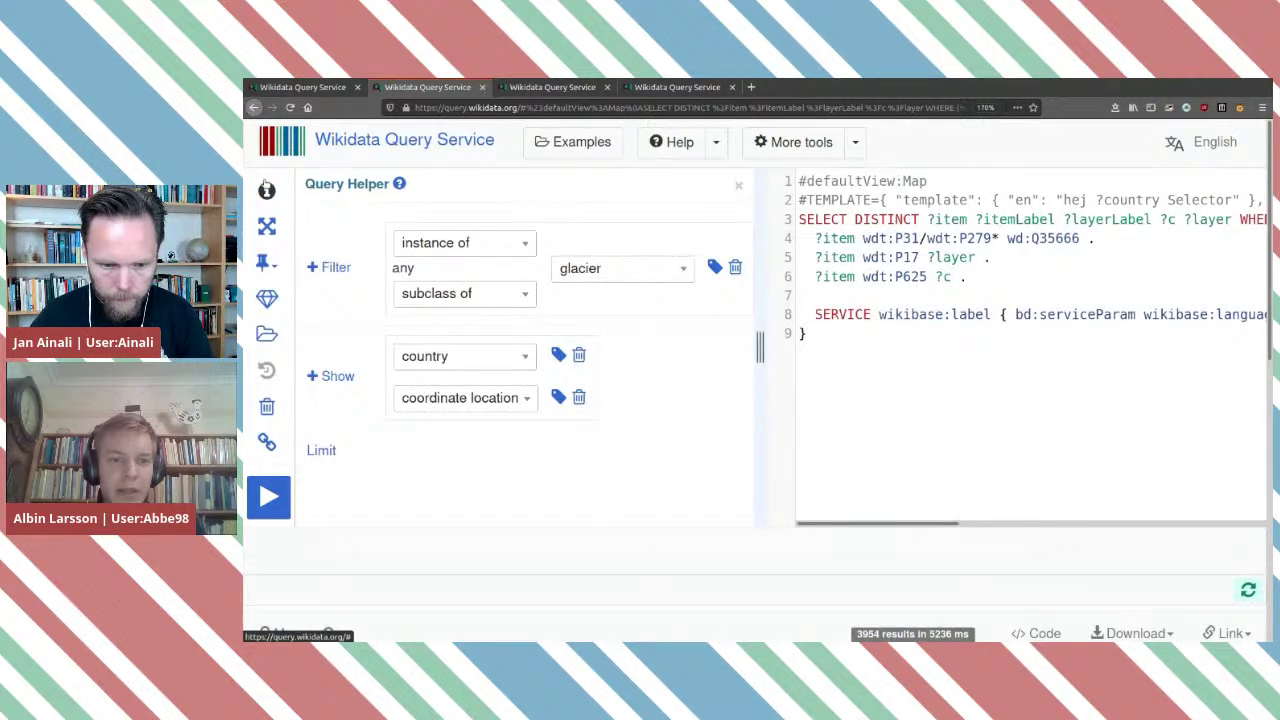
left_click(475, 355)
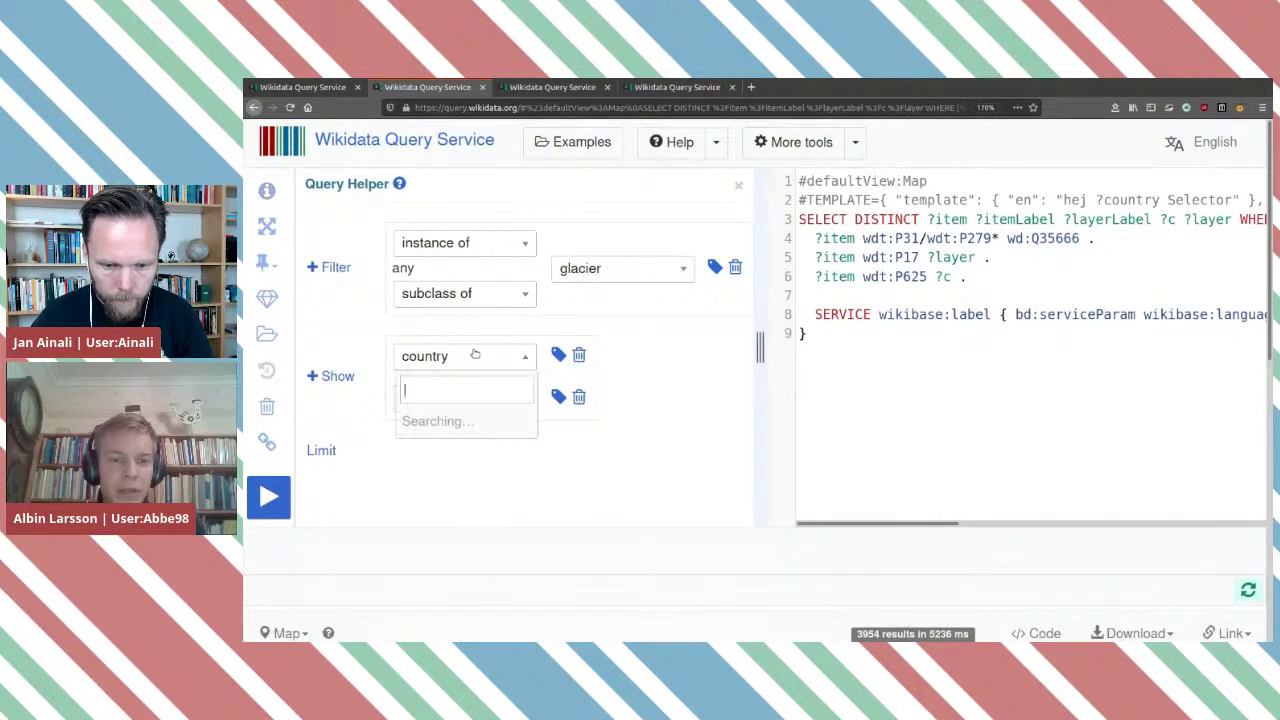
left_click(475, 355)
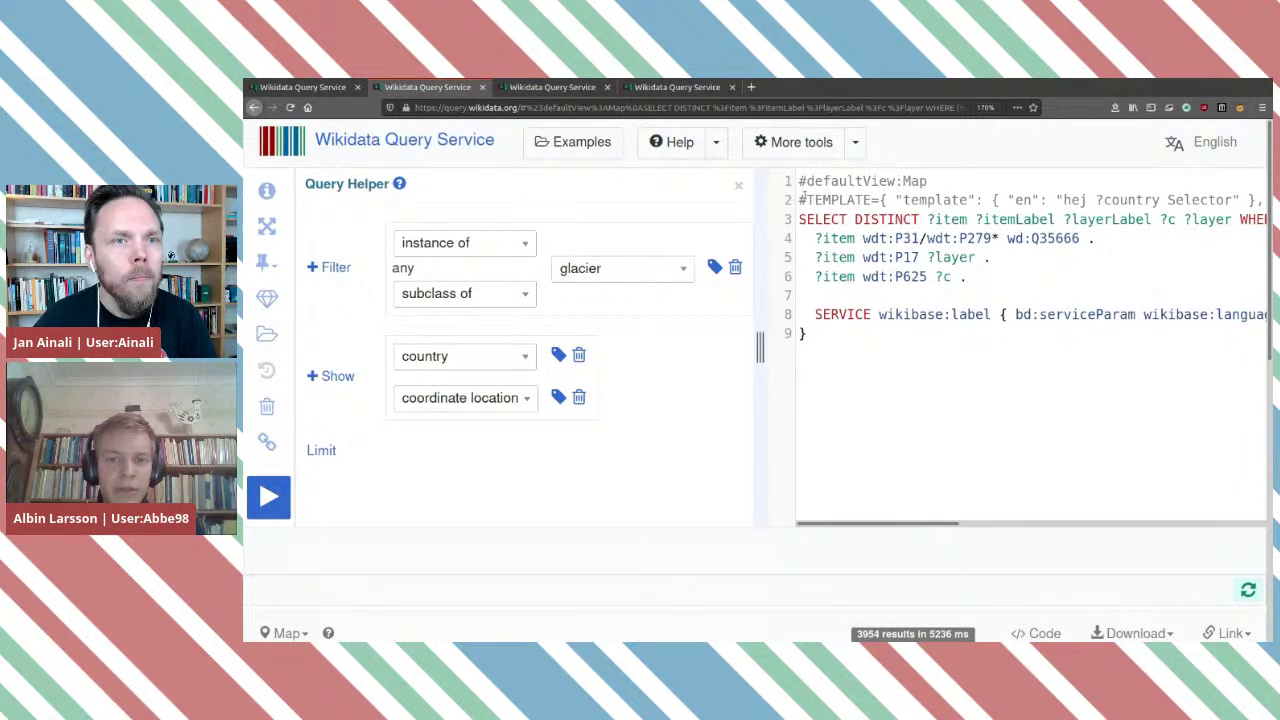
Remove the #defaultView:Map line from the glacier query so it starts with the TEMPLATE comment, and close the Query Helper.
left_click_drag(801, 200, 799, 181)
key("BackSpace")
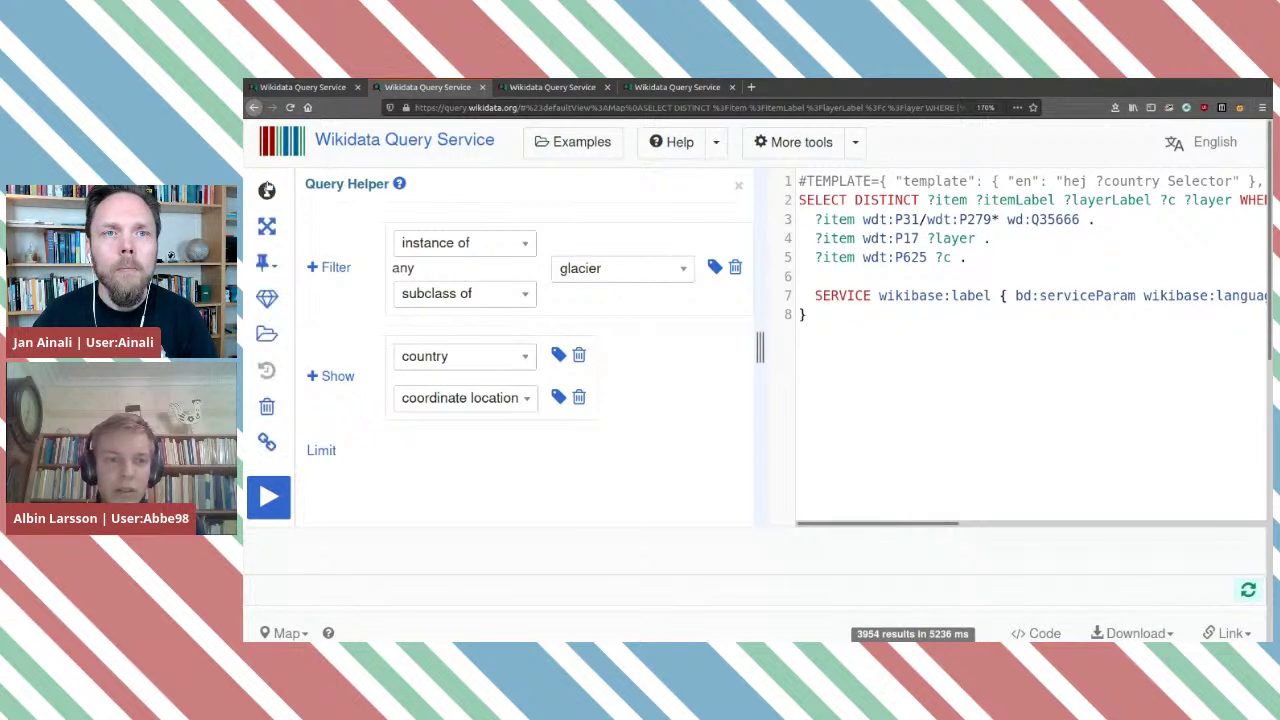
left_click(738, 184)
left_click_drag(992, 181, 1145, 181)
left_click(1145, 181)
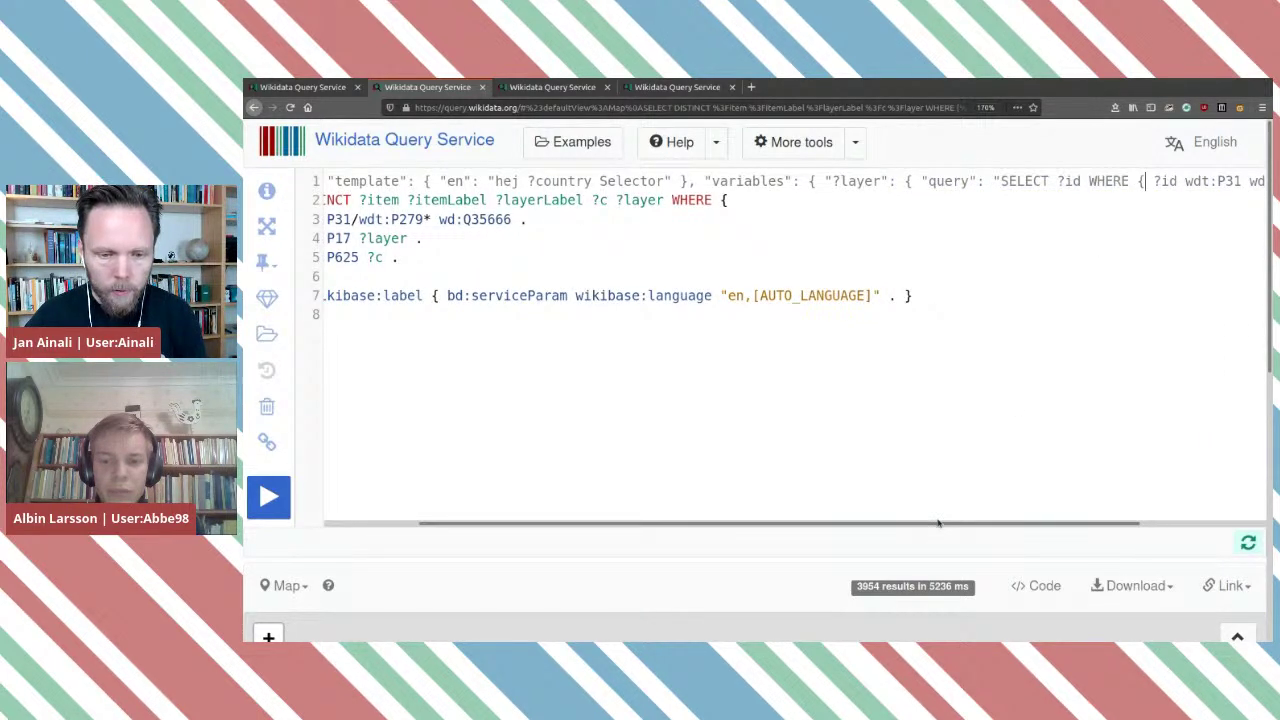
scroll(944, 524, "left", 2)
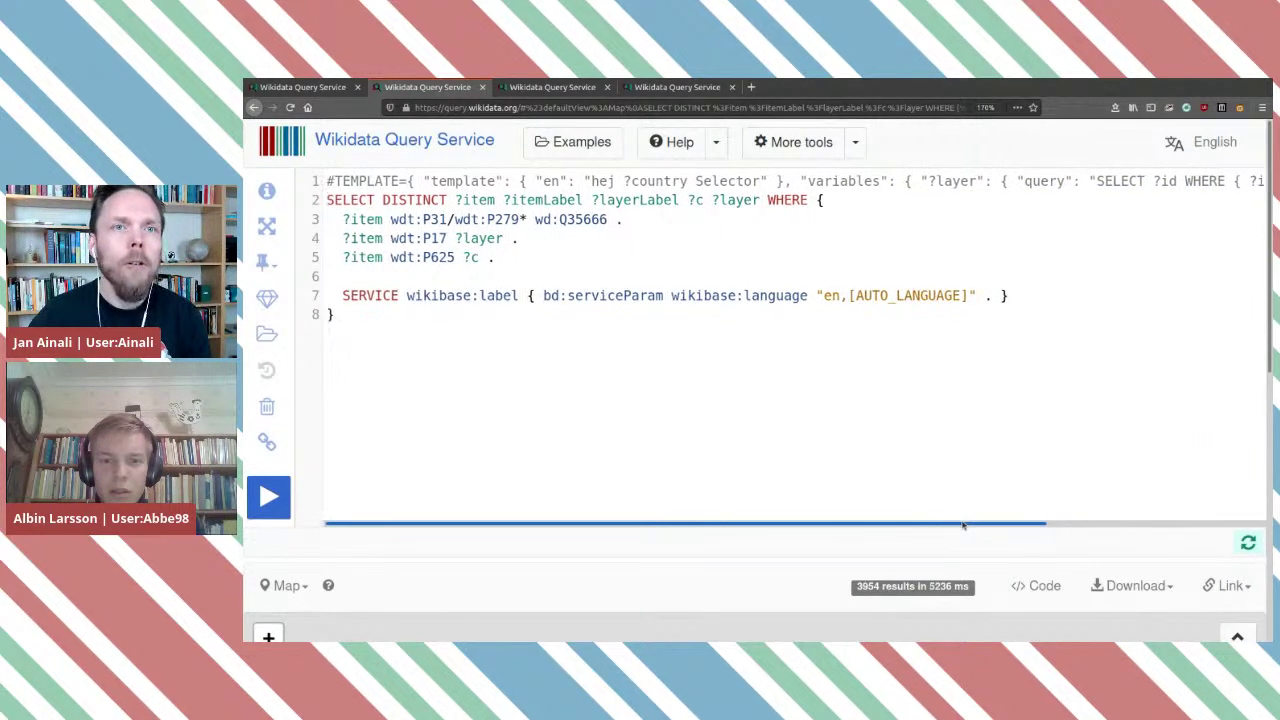
Change the TEMPLATE text to "hej ?layer Selector" and reopen the Query Helper.
left_click_drag(940, 524, 1094, 516)
double_click(512, 181)
type("layer")
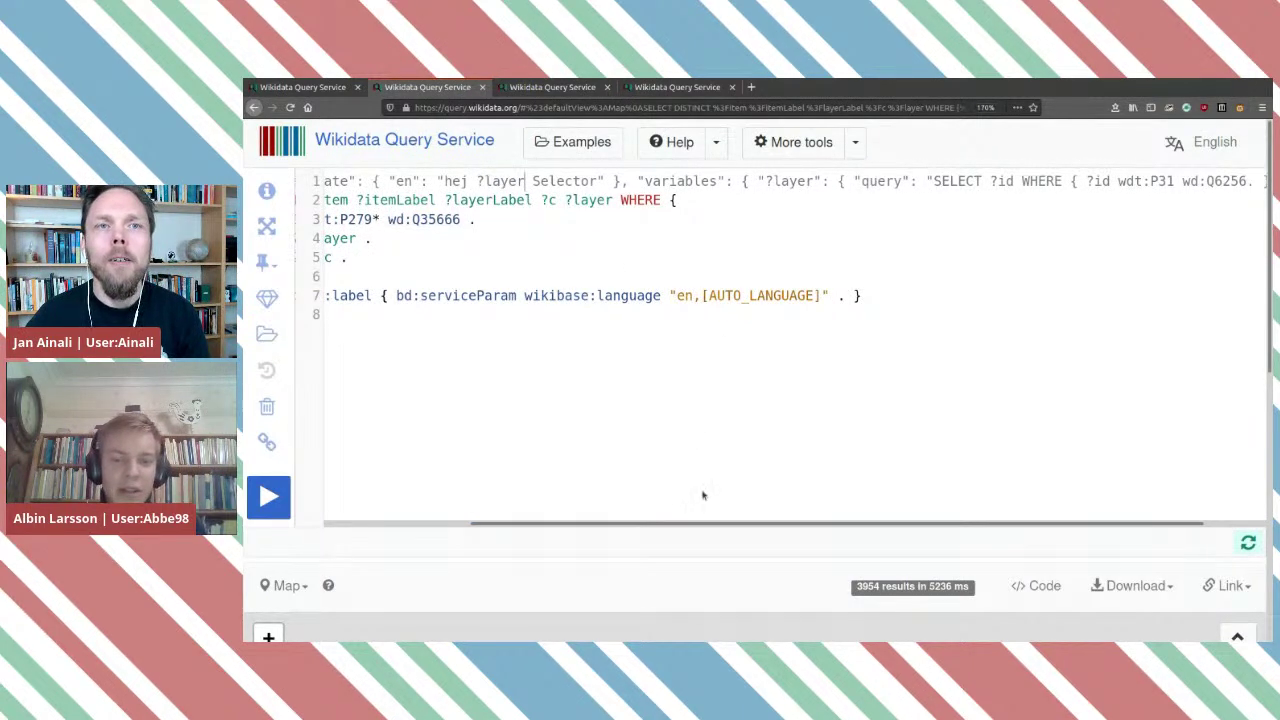
left_click_drag(598, 524, 451, 516)
left_click(268, 190)
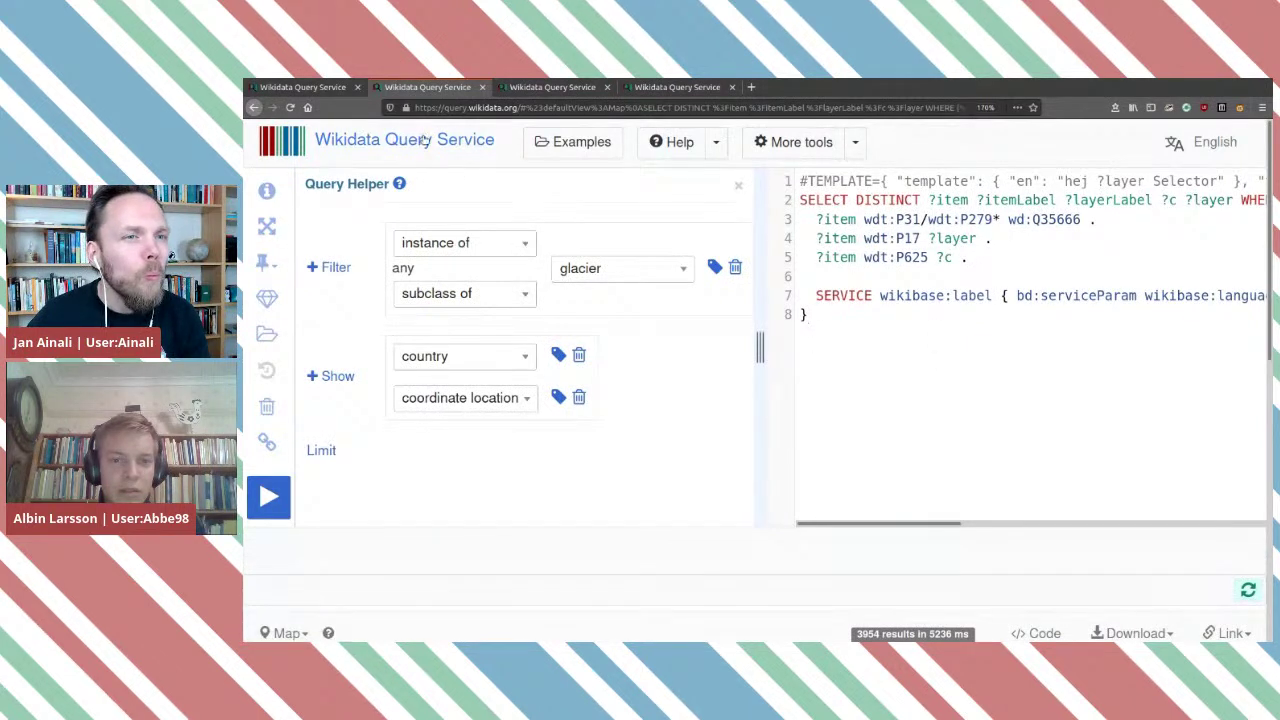
Cut the entire glacier query from the editor and paste it back to make the Query Helper reload.
left_click_drag(870, 343, 771, 163)
key("BackSpace")
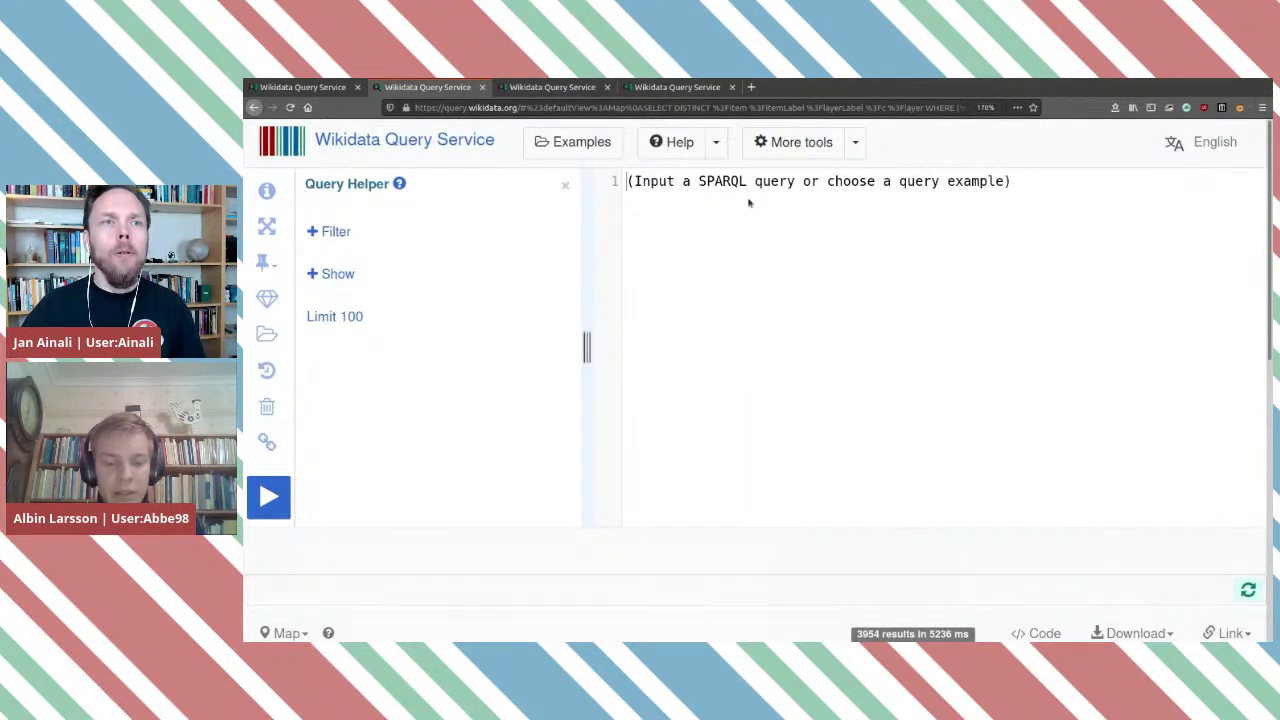
key("ctrl+v")
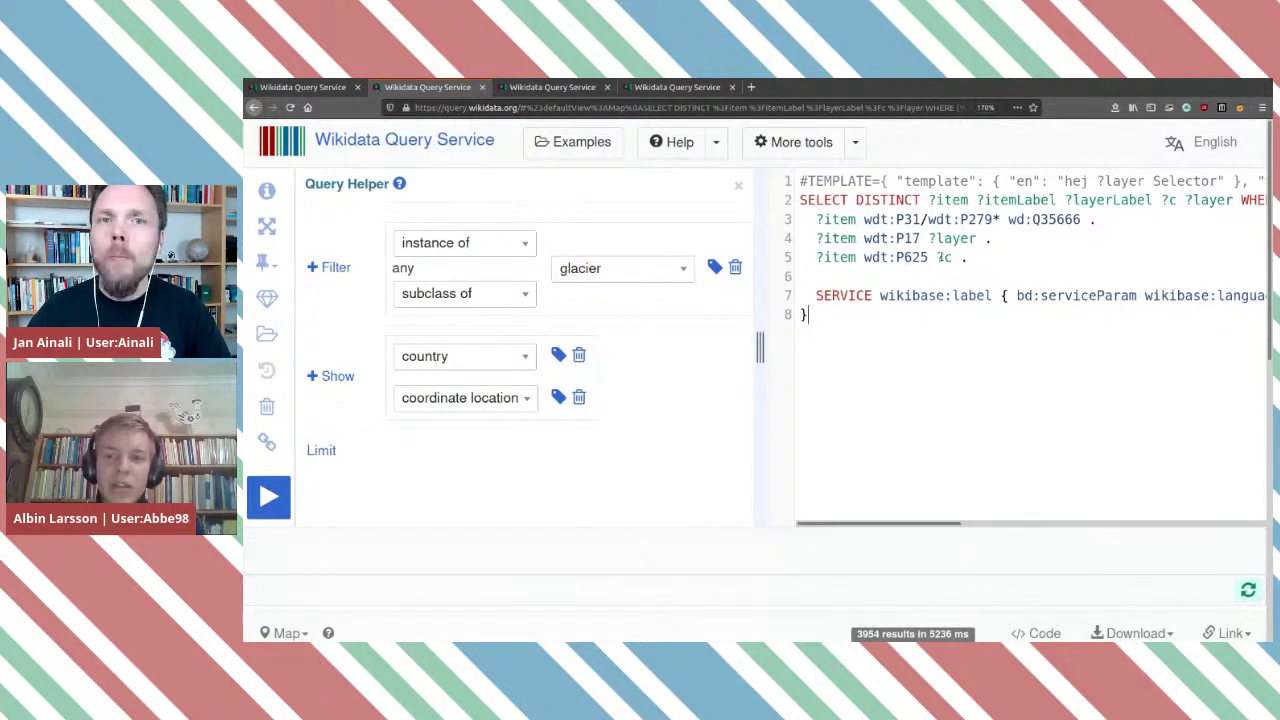
Check the glacier query's TEMPLATE comment through to its closing braces and return to the mountain query.
left_click_drag(948, 528, 1198, 512)
scroll(1136, 282, "right", 5)
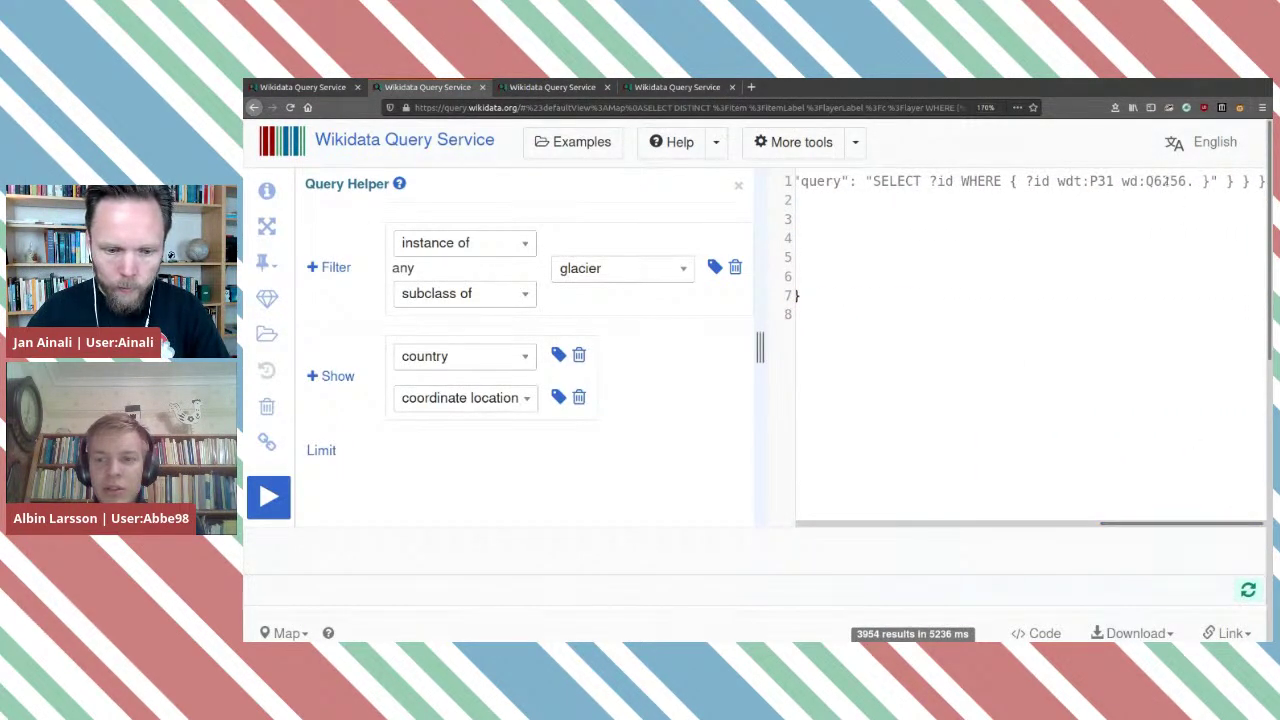
left_click_drag(1162, 534, 834, 483)
double_click(832, 181)
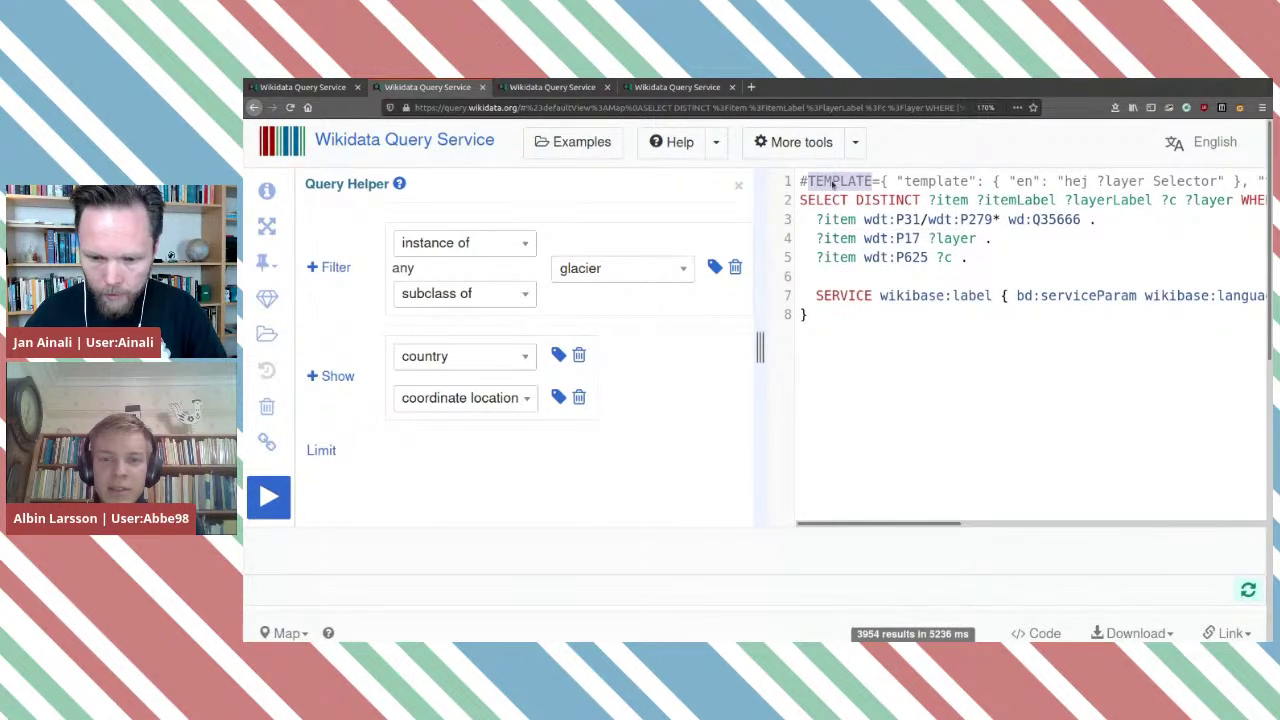
left_click(552, 87)
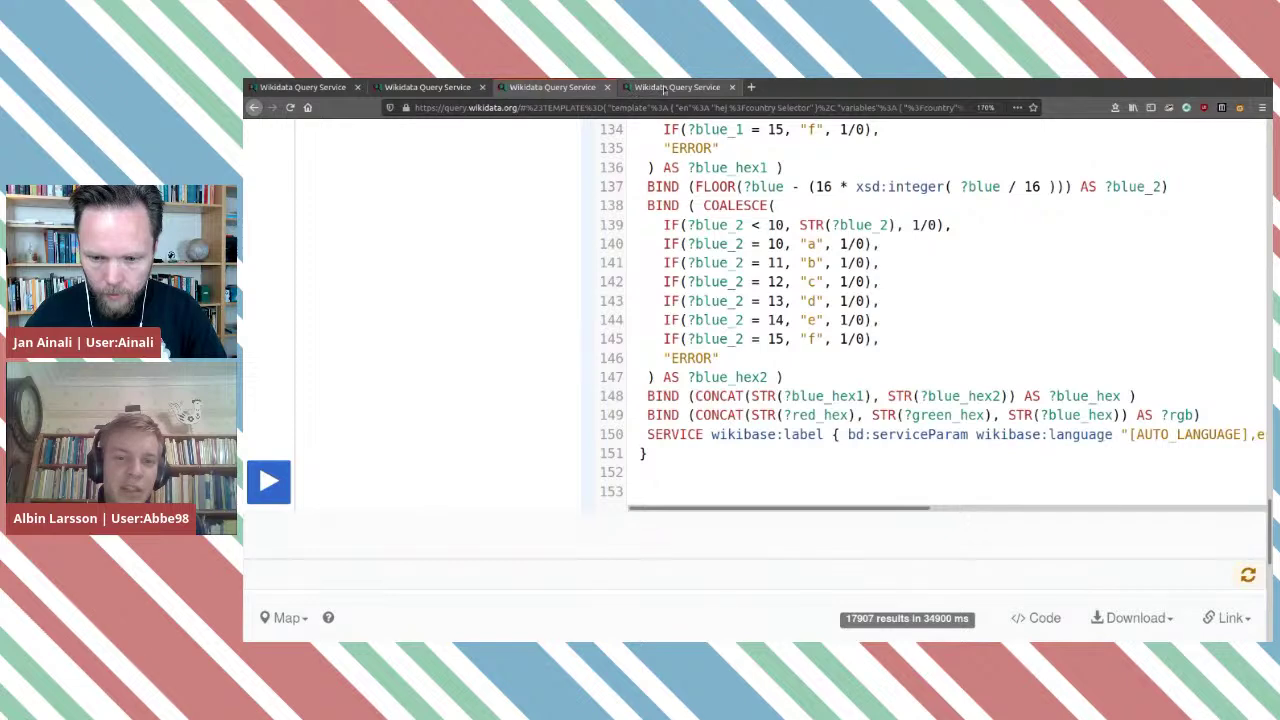
scroll(587, 313, "up", 5)
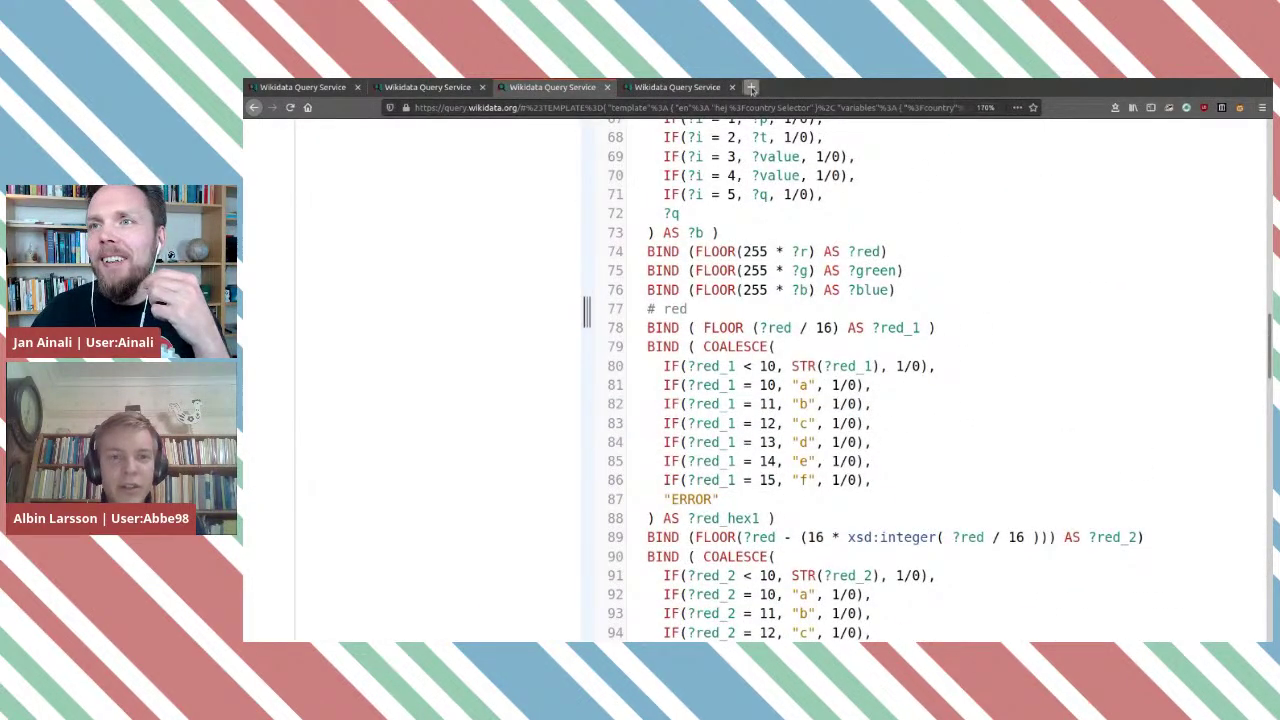
Open the SPARQL Wikibooks page in a new browser tab and bring up its Templates chapter in another tab.
left_click(752, 88)
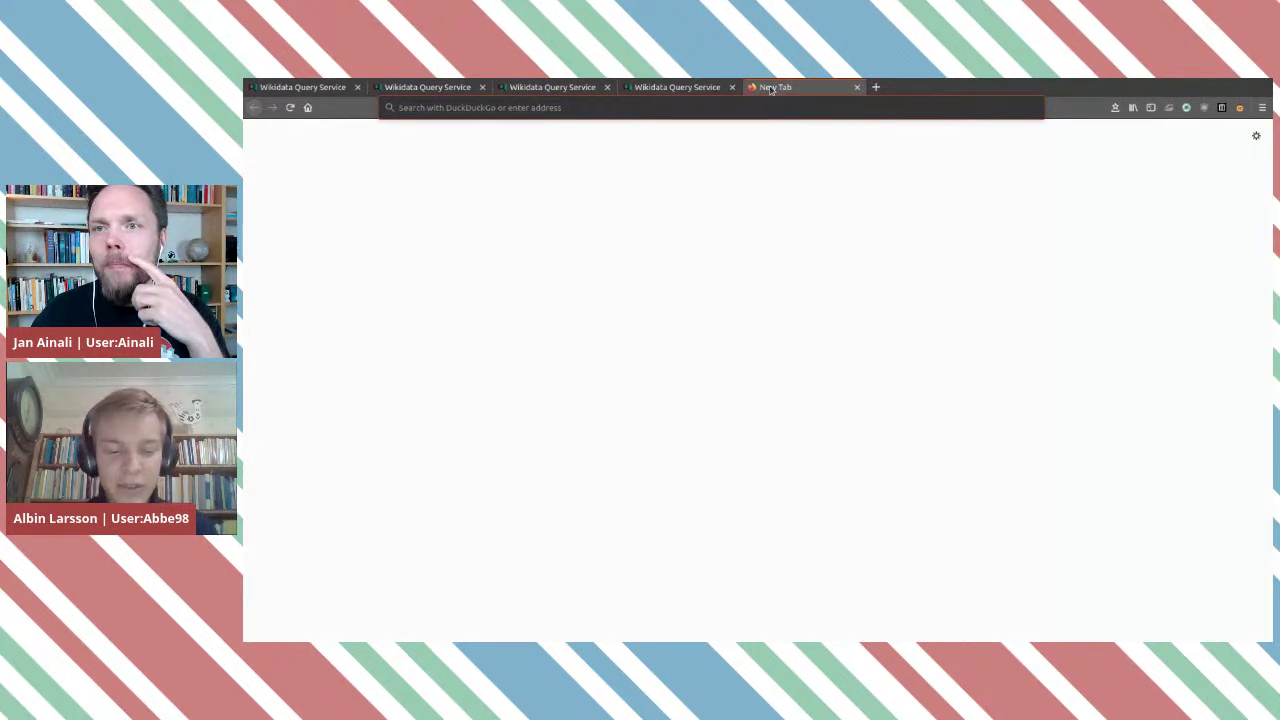
type("SPARQL")
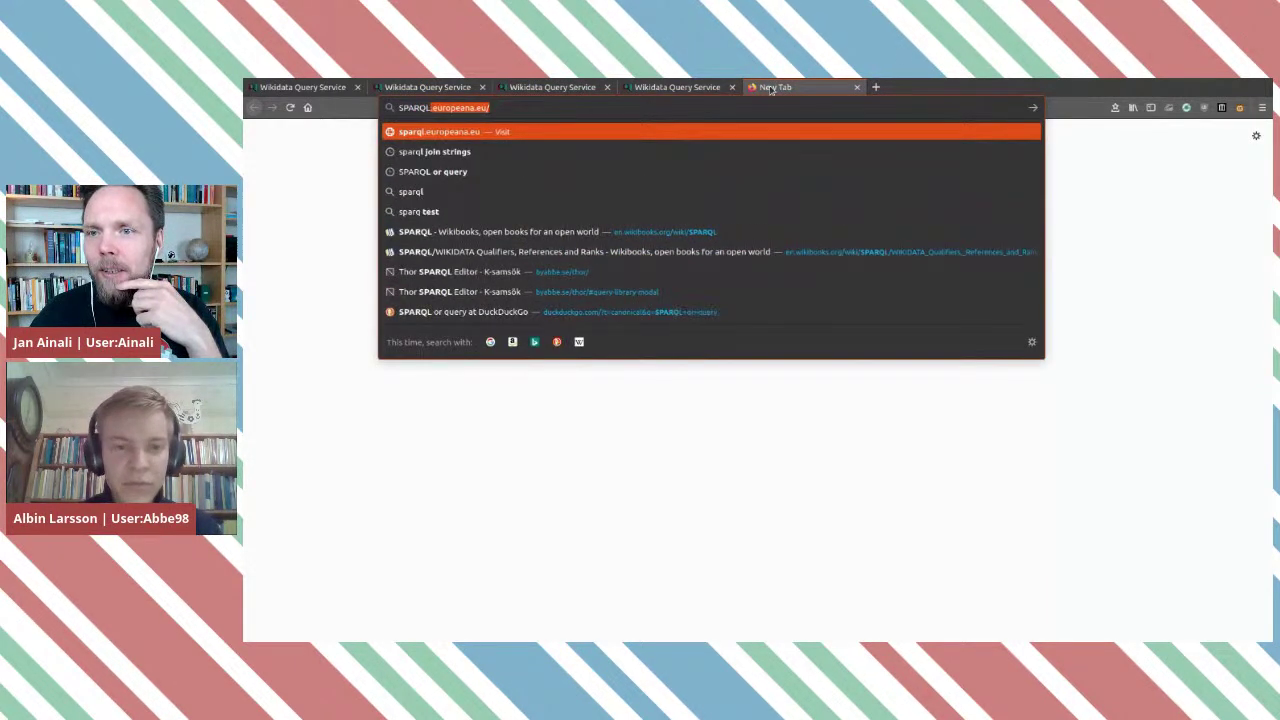
type(" boo")
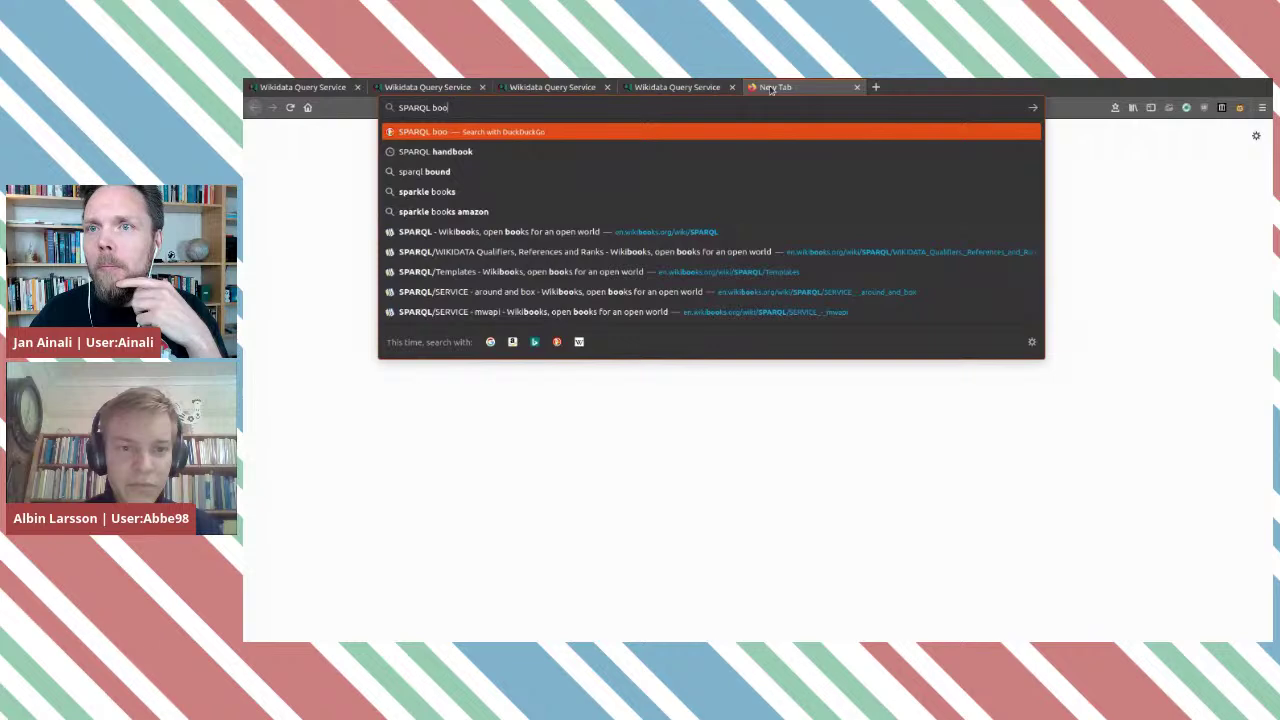
left_click(508, 231)
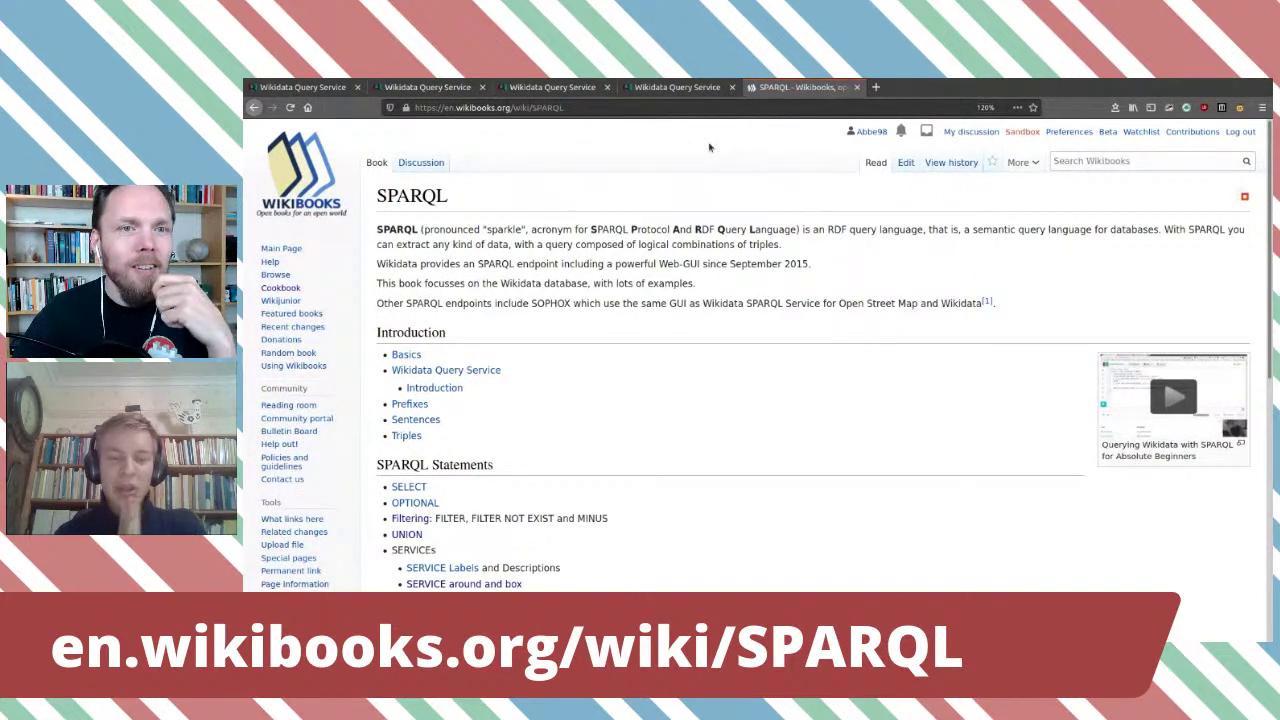
scroll(731, 158, "down", 10)
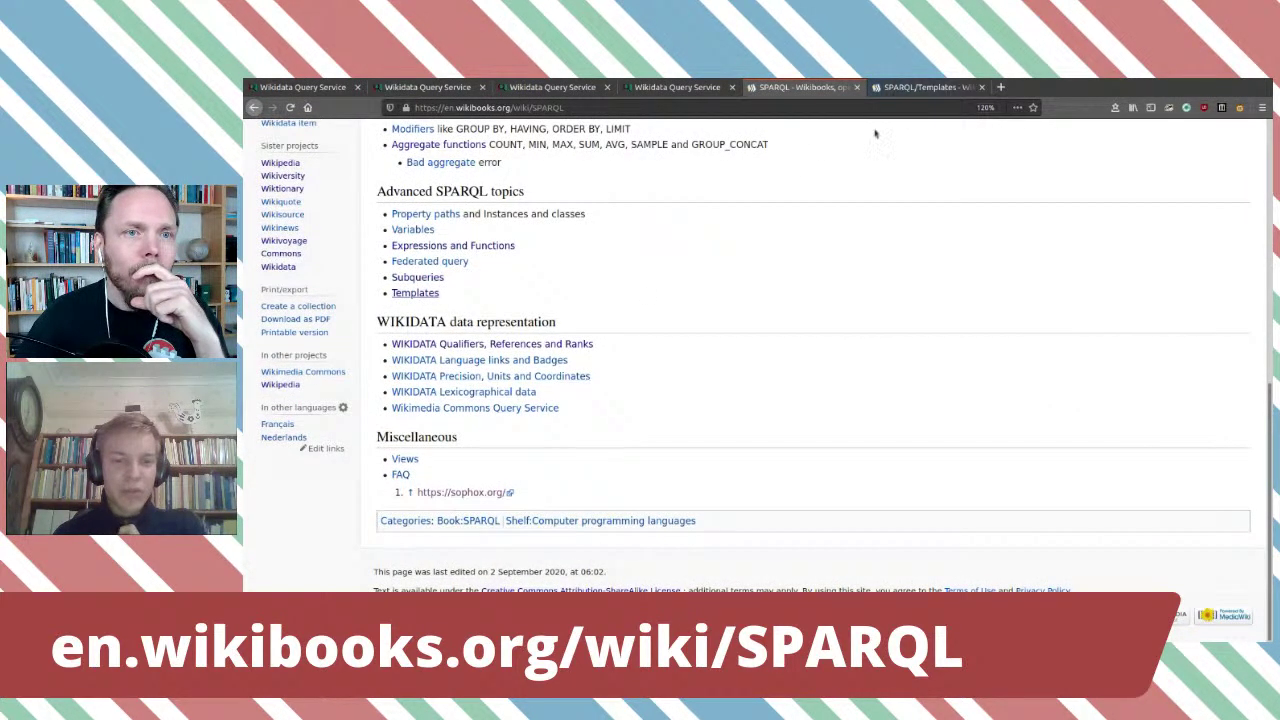
left_click(914, 90)
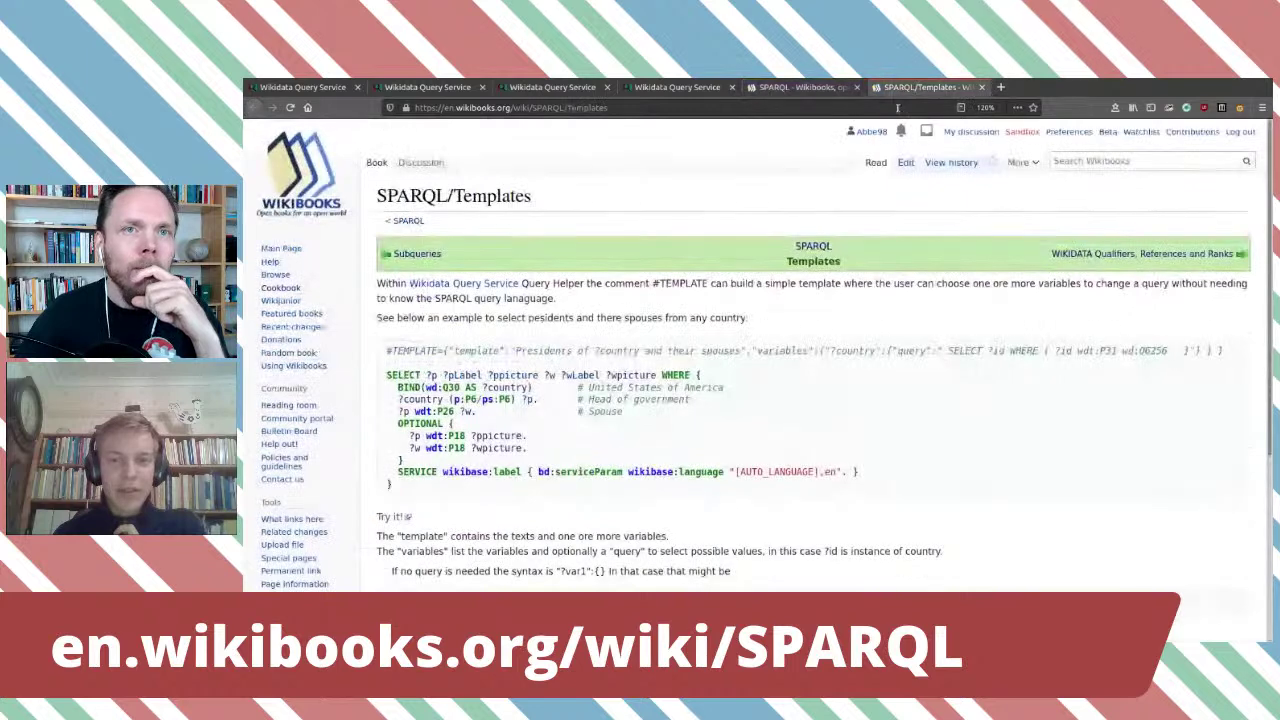
Read the Templates chapter's introduction on the #TEMPLATE comment and the sentence introducing the presidents and spouses example.
double_click(635, 283)
left_click_drag(635, 283, 930, 295)
left_click(667, 285)
left_click(942, 295)
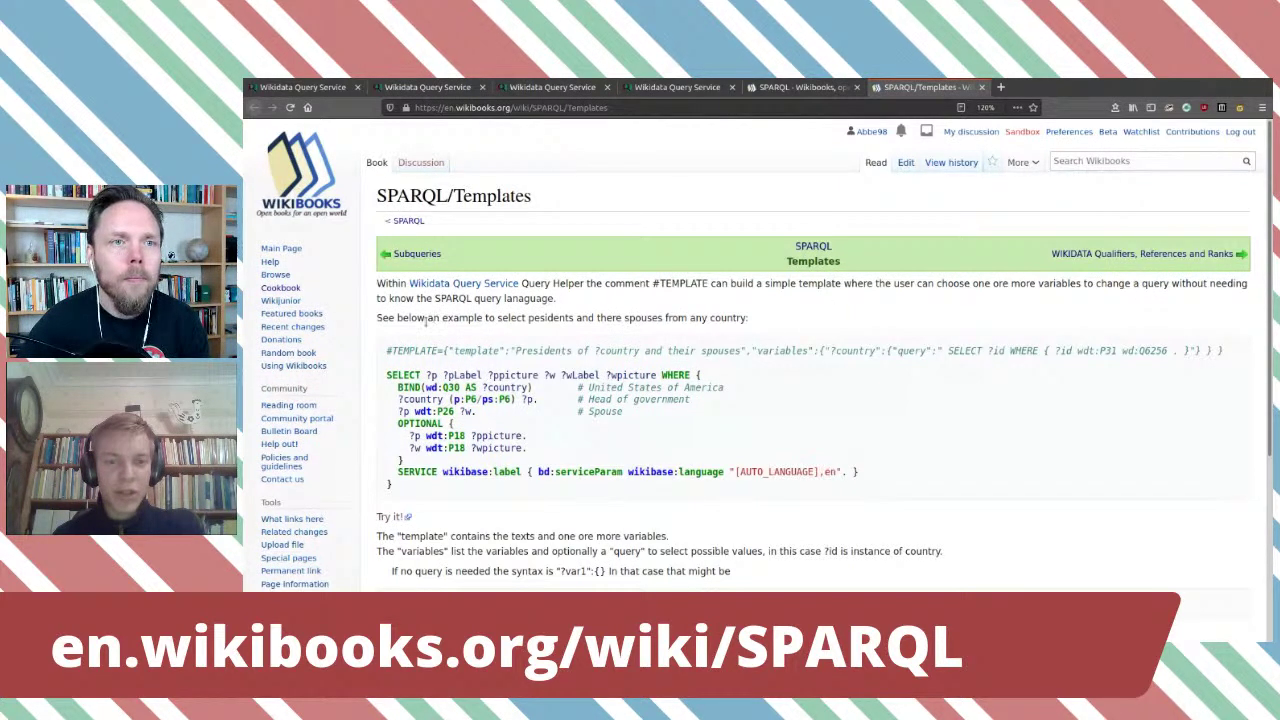
left_click_drag(378, 317, 760, 318)
left_click(783, 320)
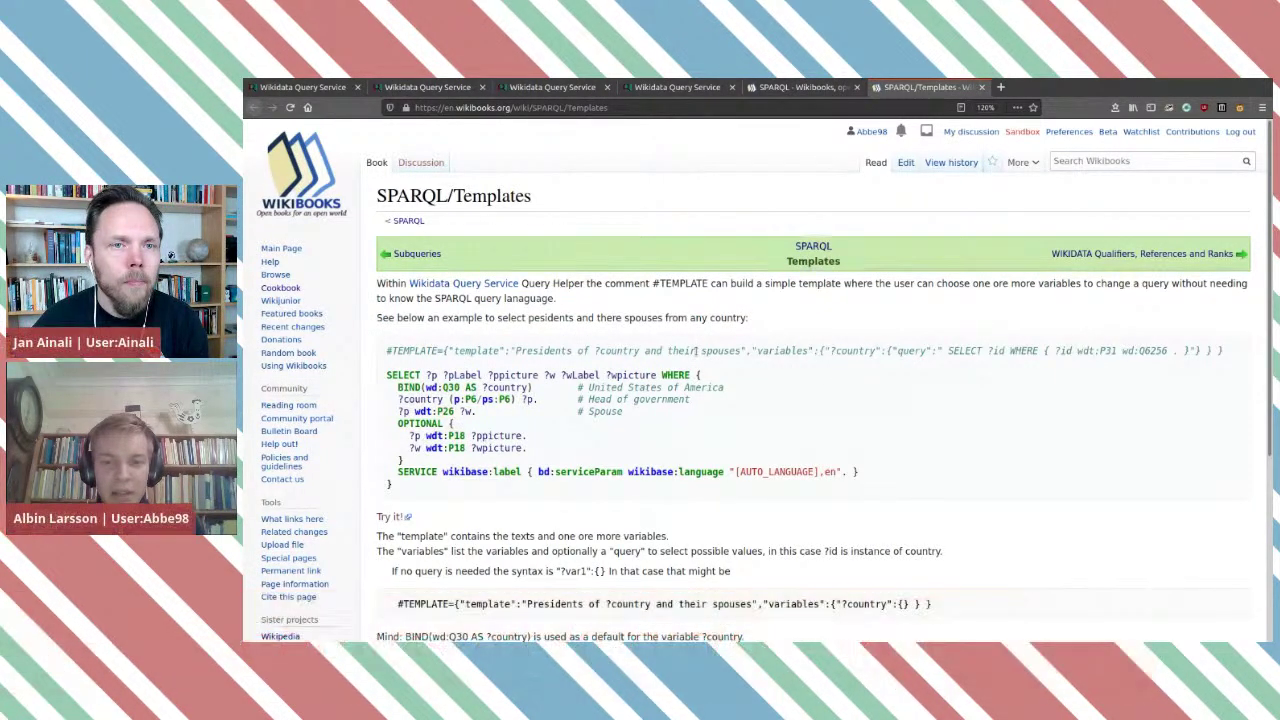
Skim the Templates chapter from the presidents and spouses example through to its references.
scroll(696, 350, "down", 1)
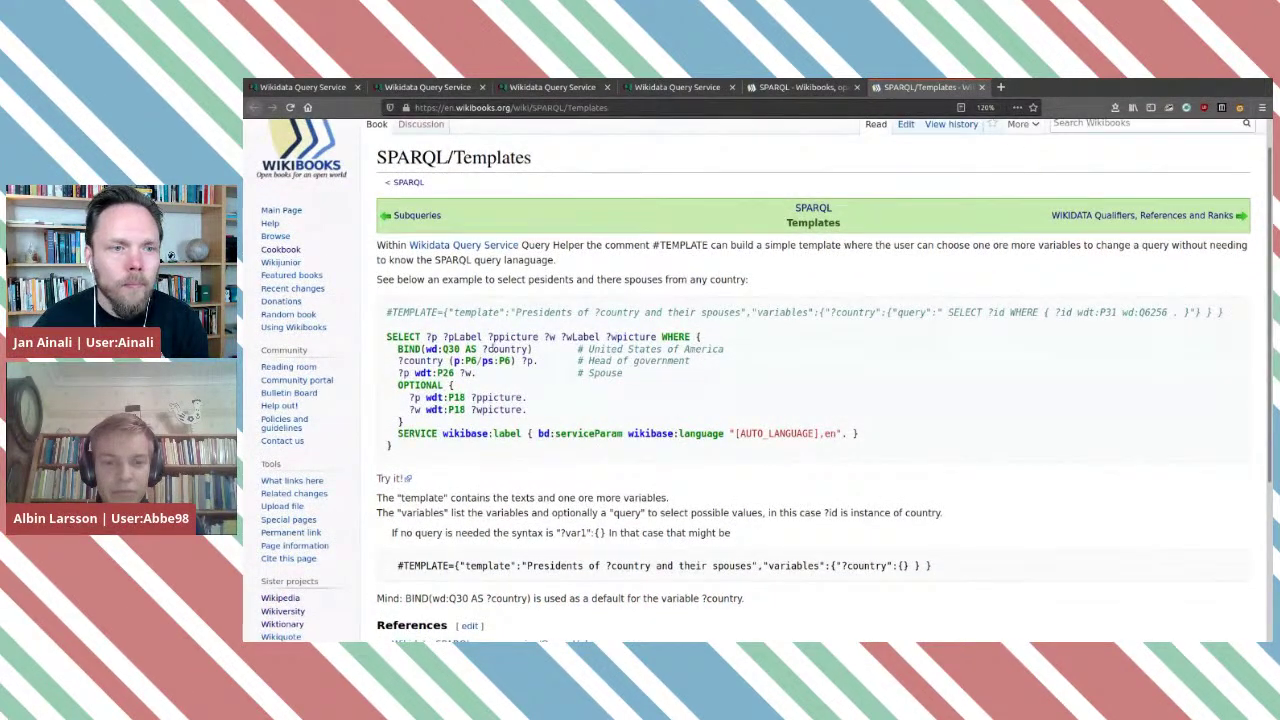
scroll(706, 327, "down", 5)
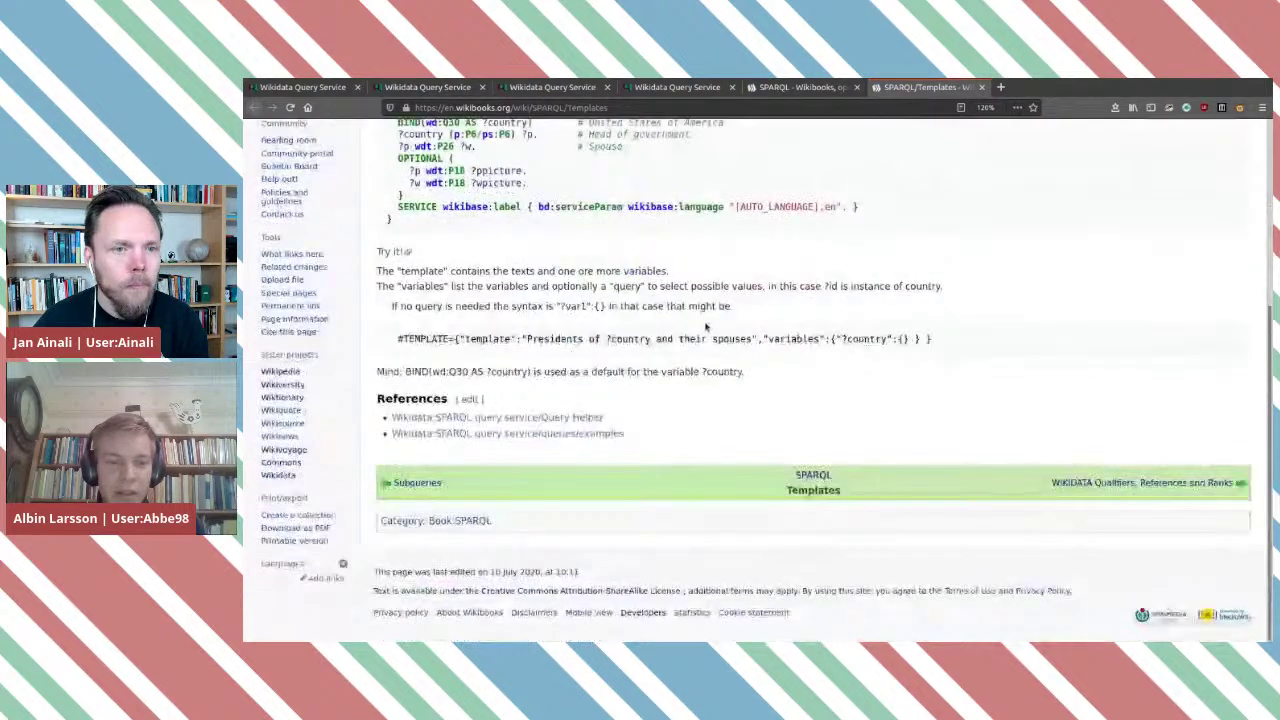
scroll(600, 240, "up", 5)
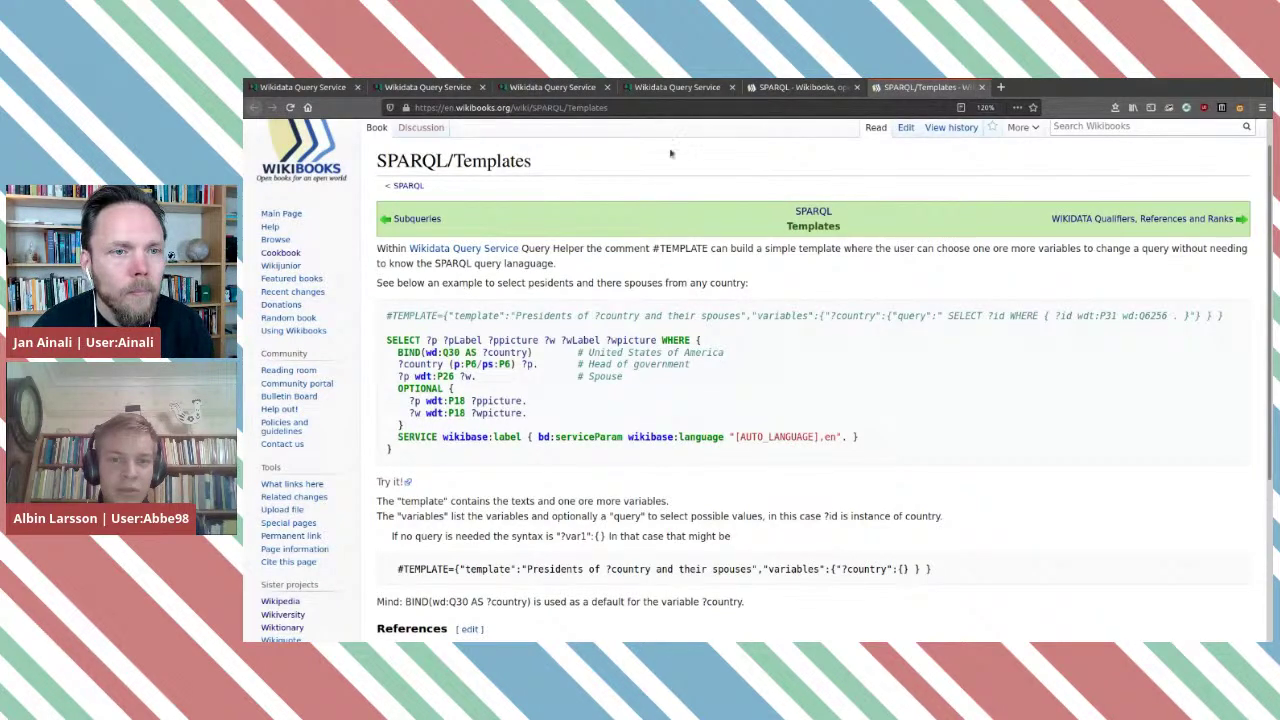
scroll(598, 414, "down", 2)
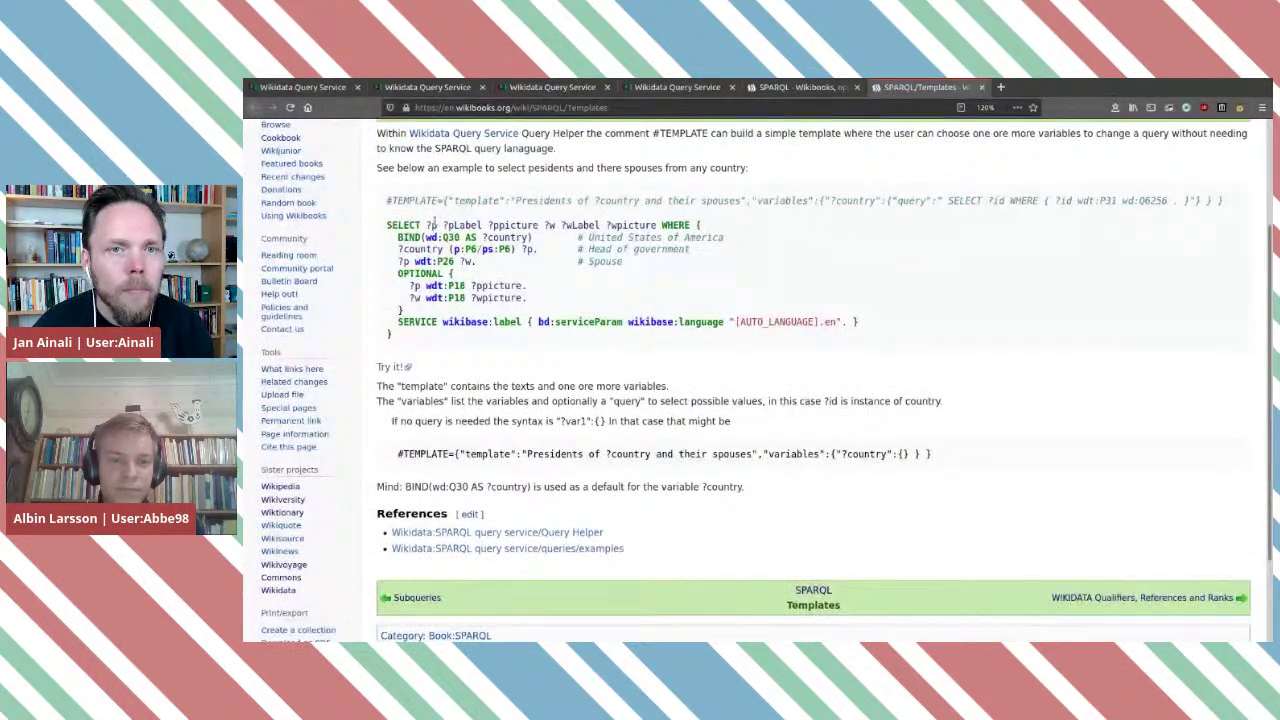
scroll(458, 350, "down", 2)
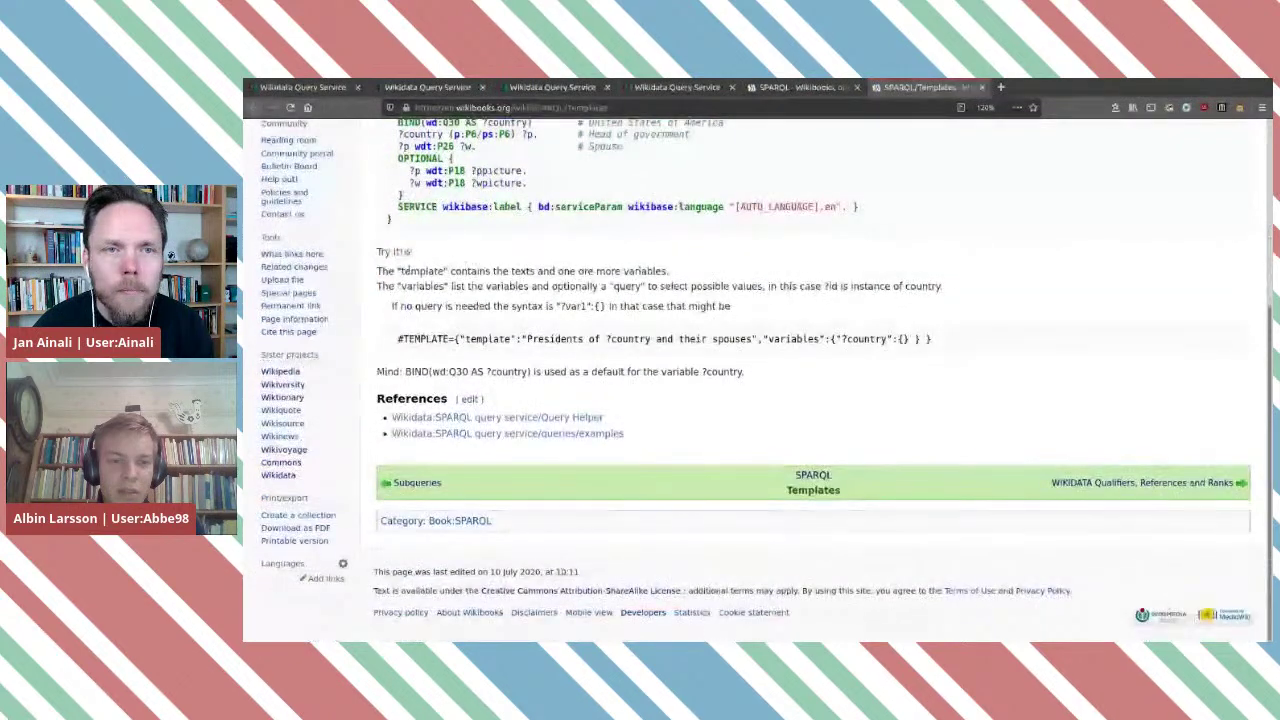
Read the chapter's explanations of "template", "variables" with the optional "query", and the note on BIND as the default for ?country.
left_click_drag(383, 268, 686, 272)
left_click(701, 277)
scroll(560, 400, "up", 3)
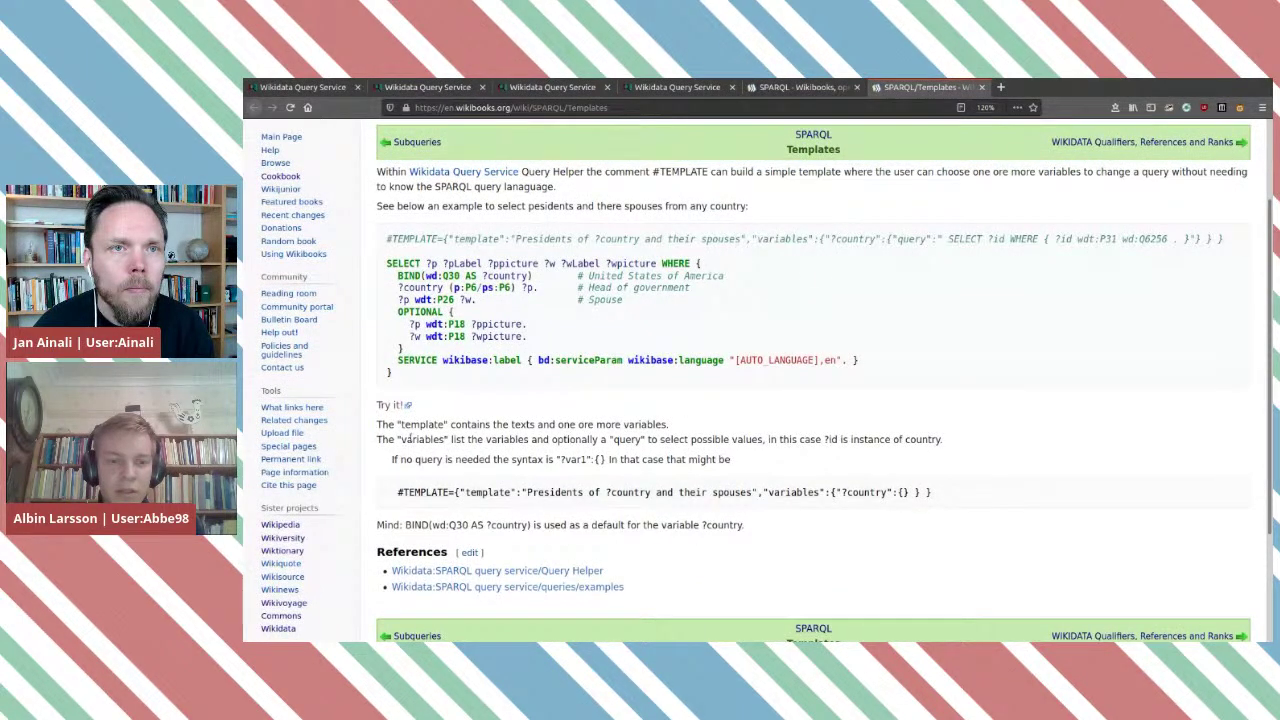
left_click_drag(410, 439, 872, 441)
left_click(876, 440)
left_click_drag(529, 440, 798, 441)
left_click(798, 441)
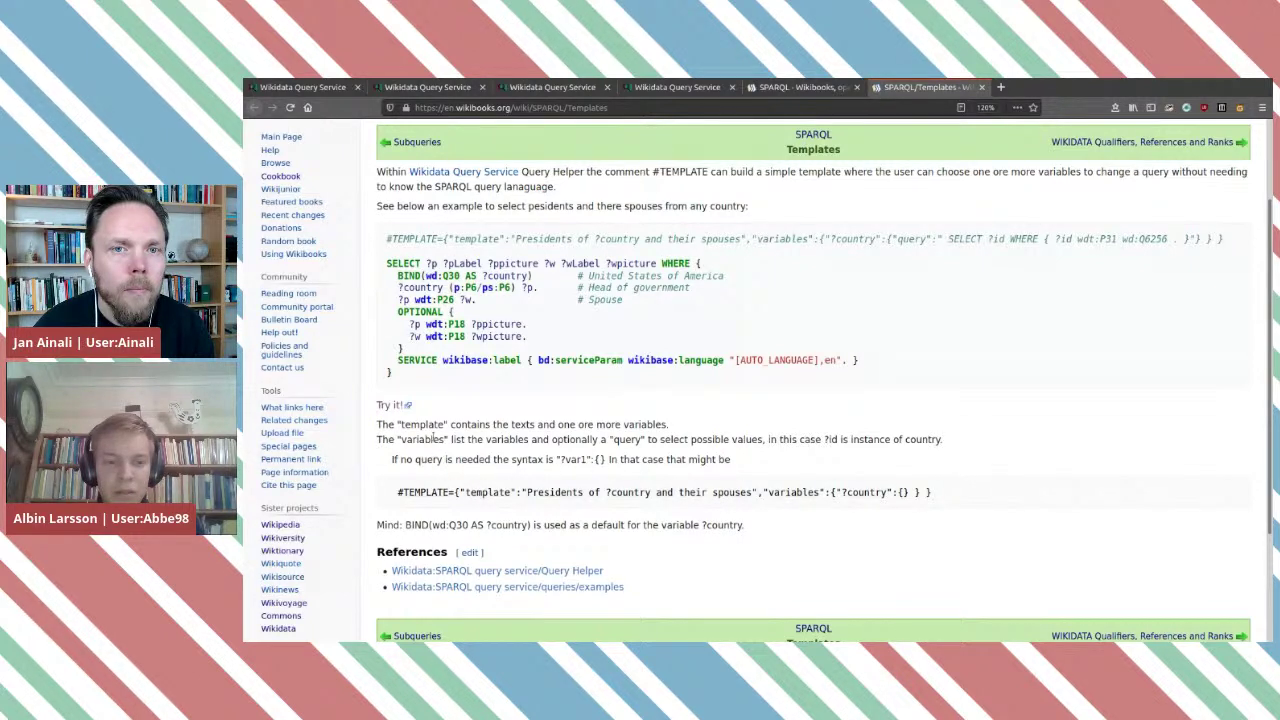
mouse_move(405, 526)
left_mouse_down()
mouse_move(752, 526)
mouse_move(405, 521)
left_mouse_up()
left_click(768, 529)
left_click(405, 522)
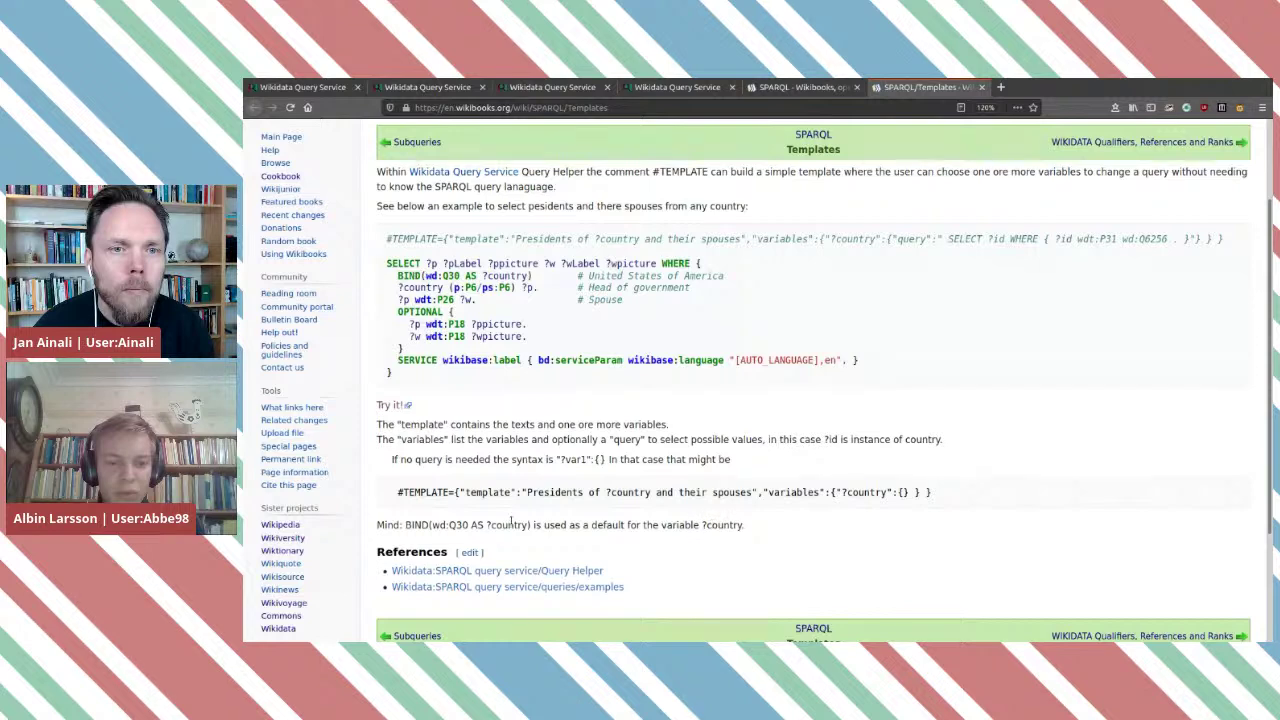
Return to the glacier query and check its TEMPLATE comment up to the query defined for ?layer.
left_click(670, 90)
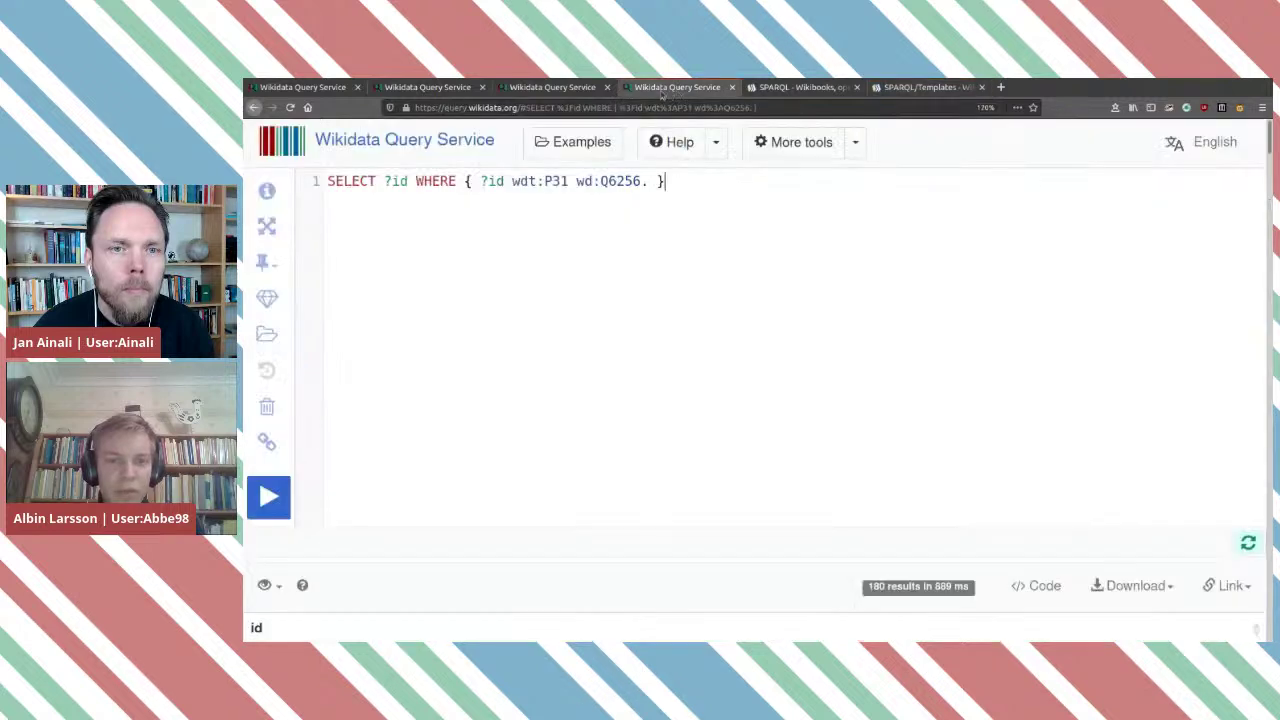
left_click(538, 88)
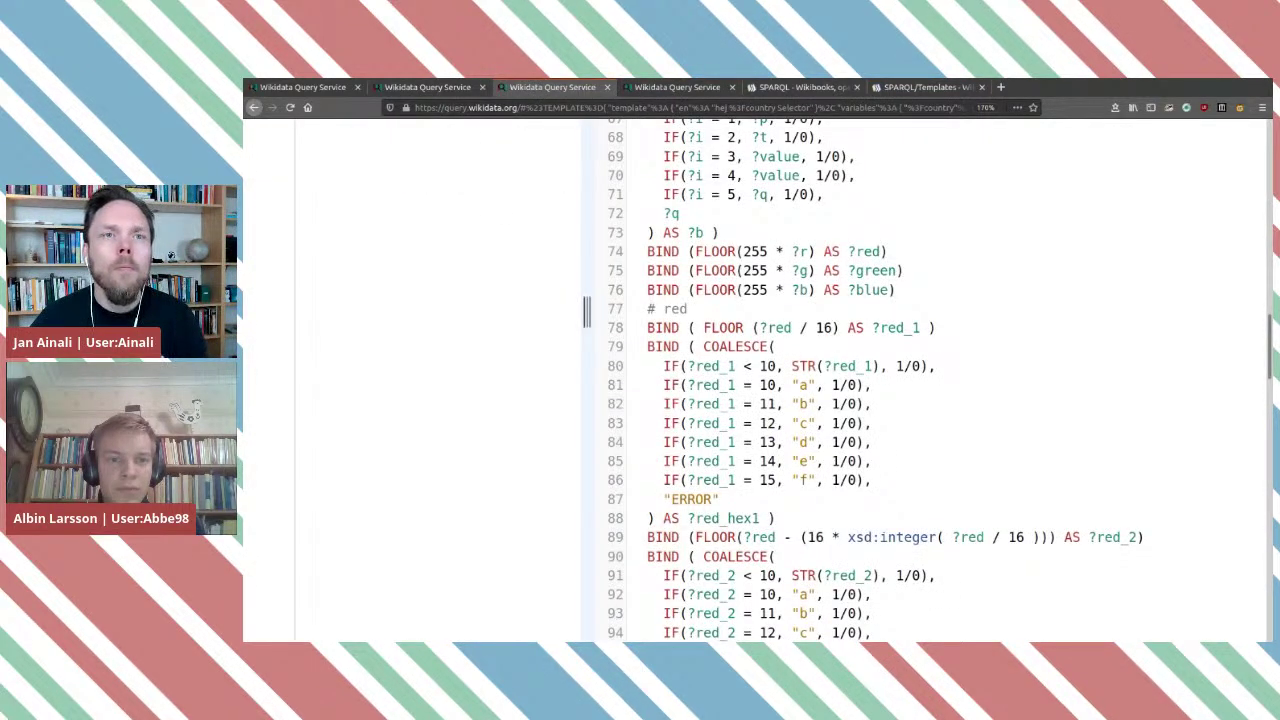
left_click(425, 88)
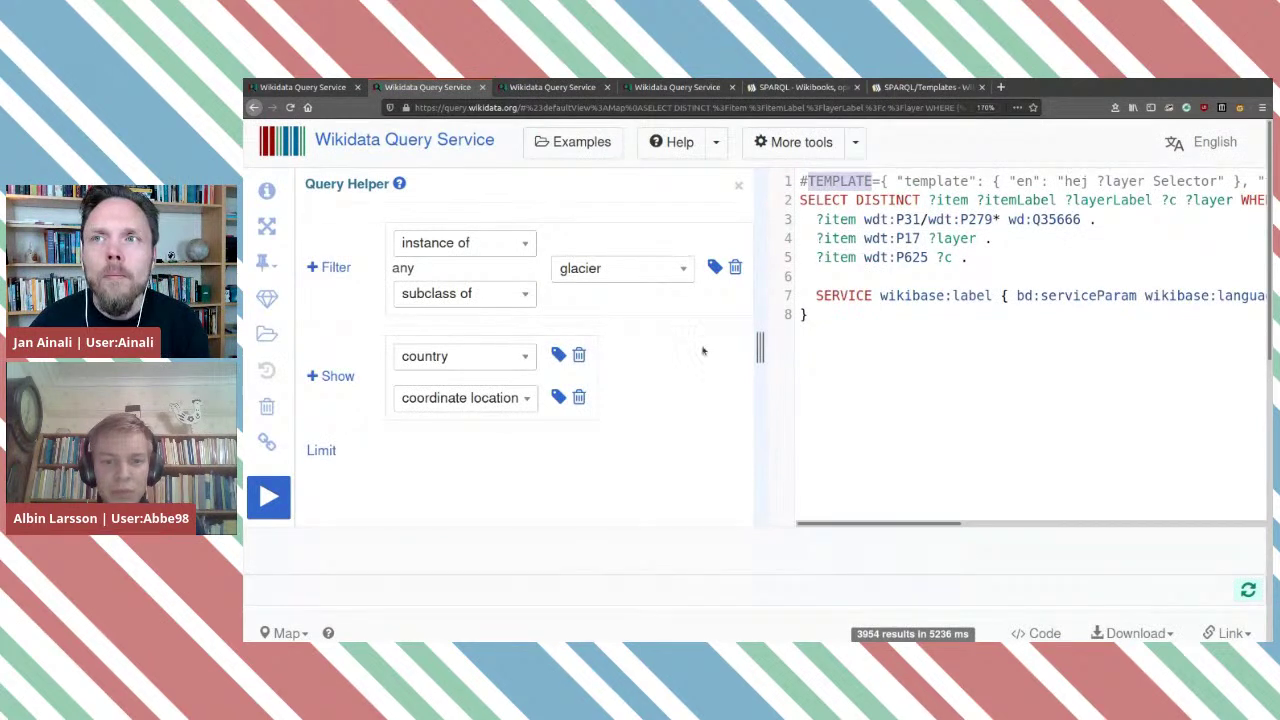
left_click(1034, 181)
left_click_drag(1064, 181, 1236, 181)
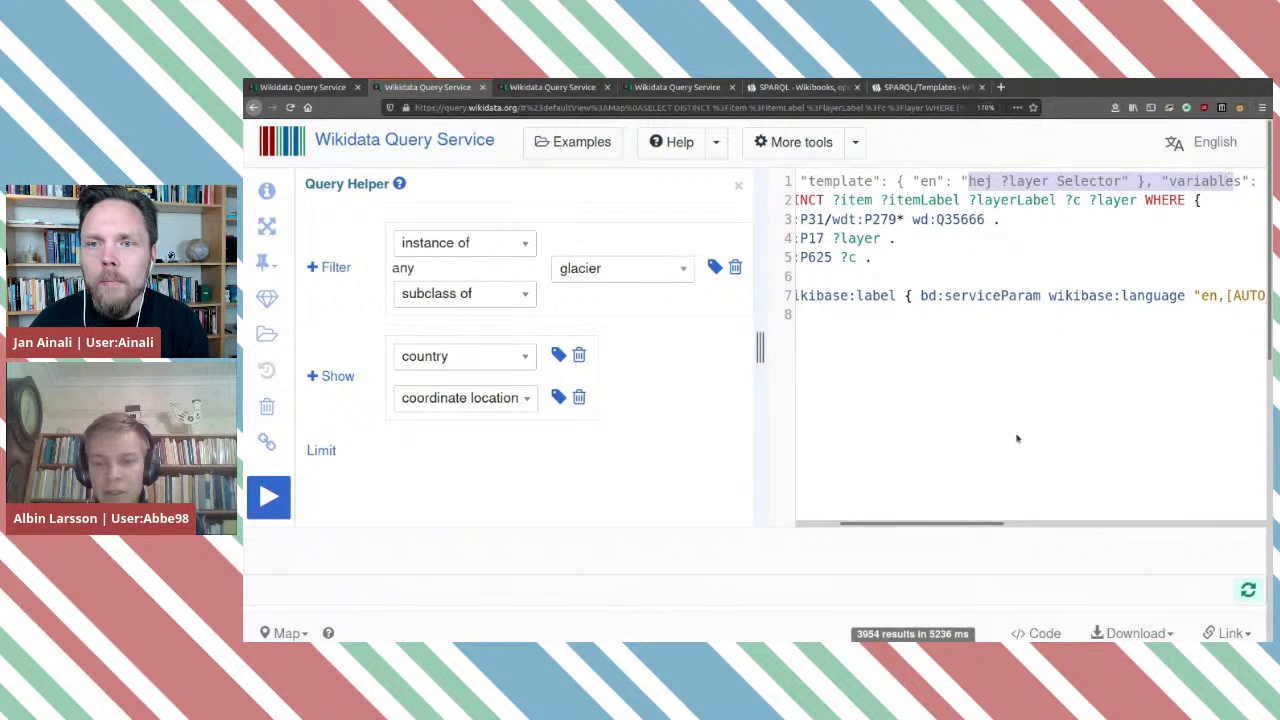
left_click_drag(988, 523, 1214, 523)
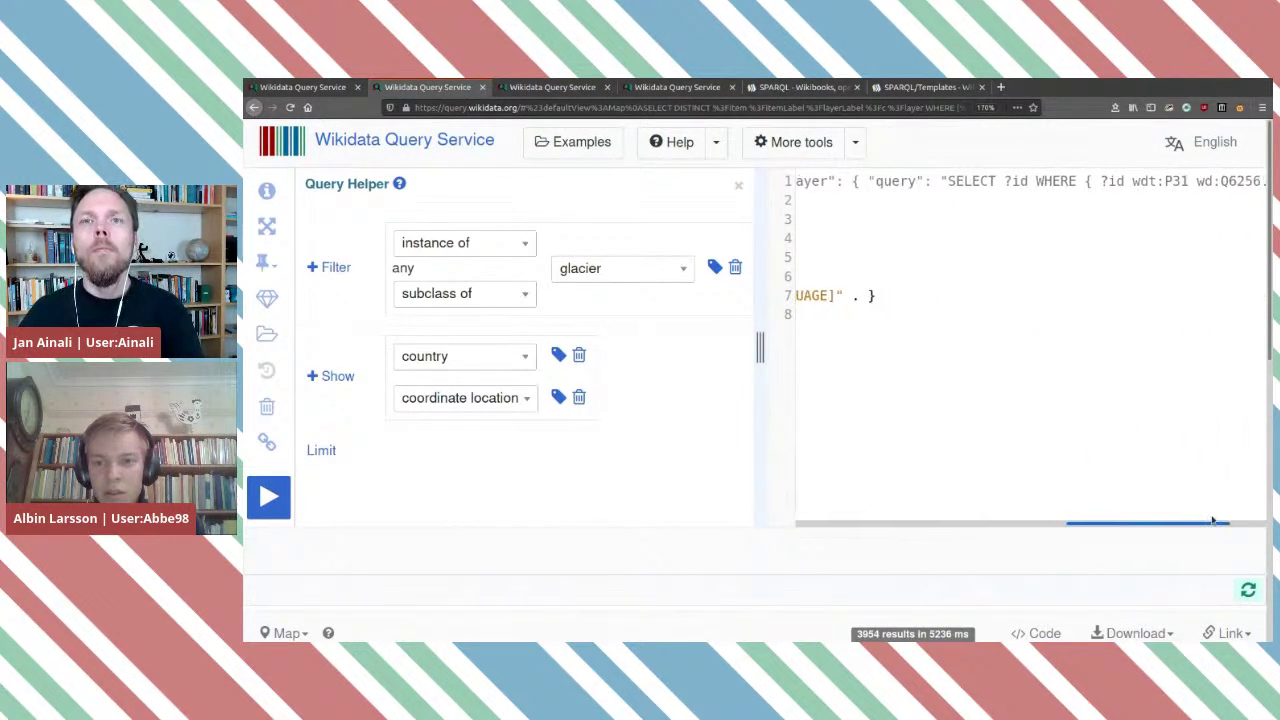
Replace the country query assigned to ?layer in the glacier query's TEMPLATE comment with empty braces {}.
left_click_drag(866, 181, 1262, 181)
key("BackSpace")
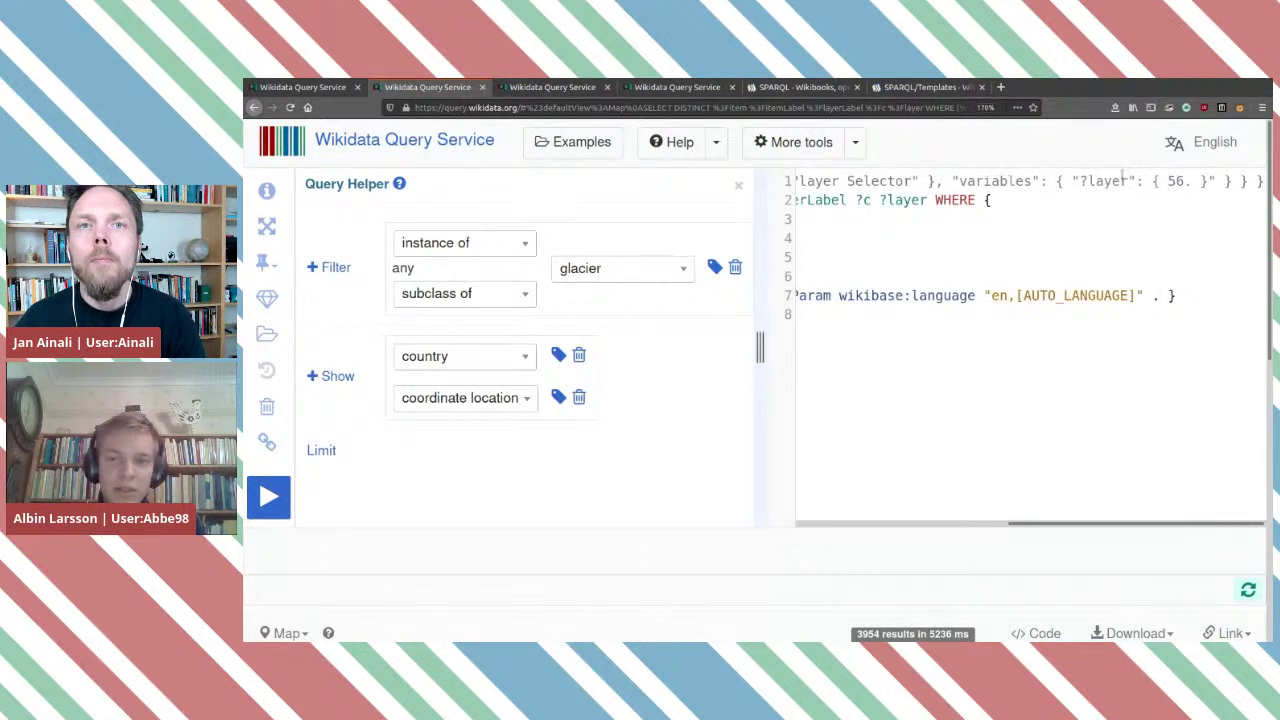
scroll(1202, 181, "left", 3)
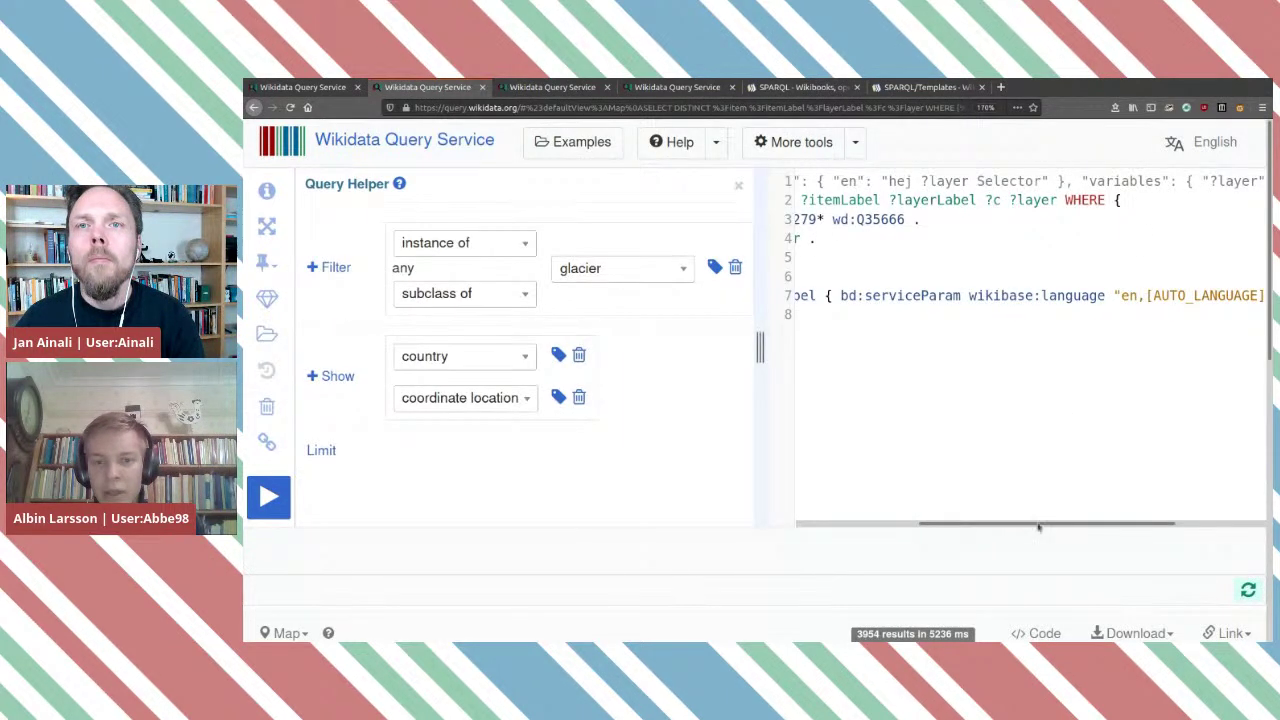
scroll(1211, 325, "right", 3)
left_click_drag(1213, 181, 1159, 181)
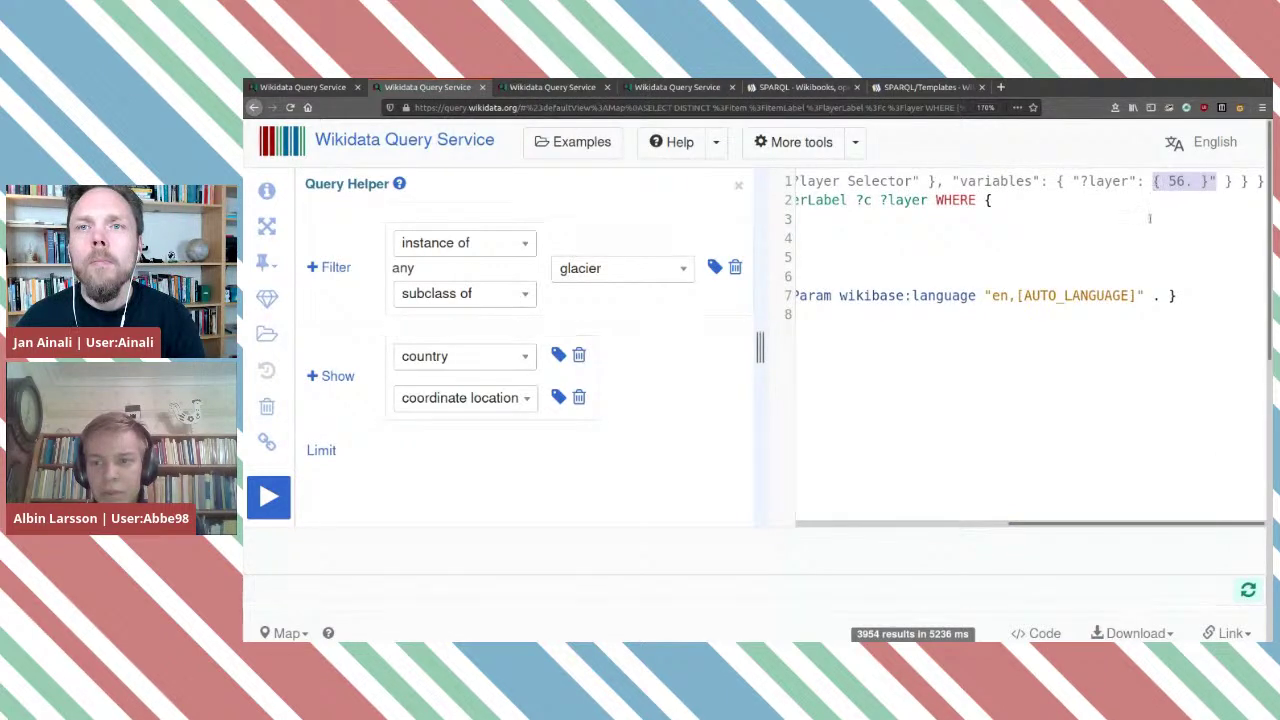
key("BackSpace")
type("{}")
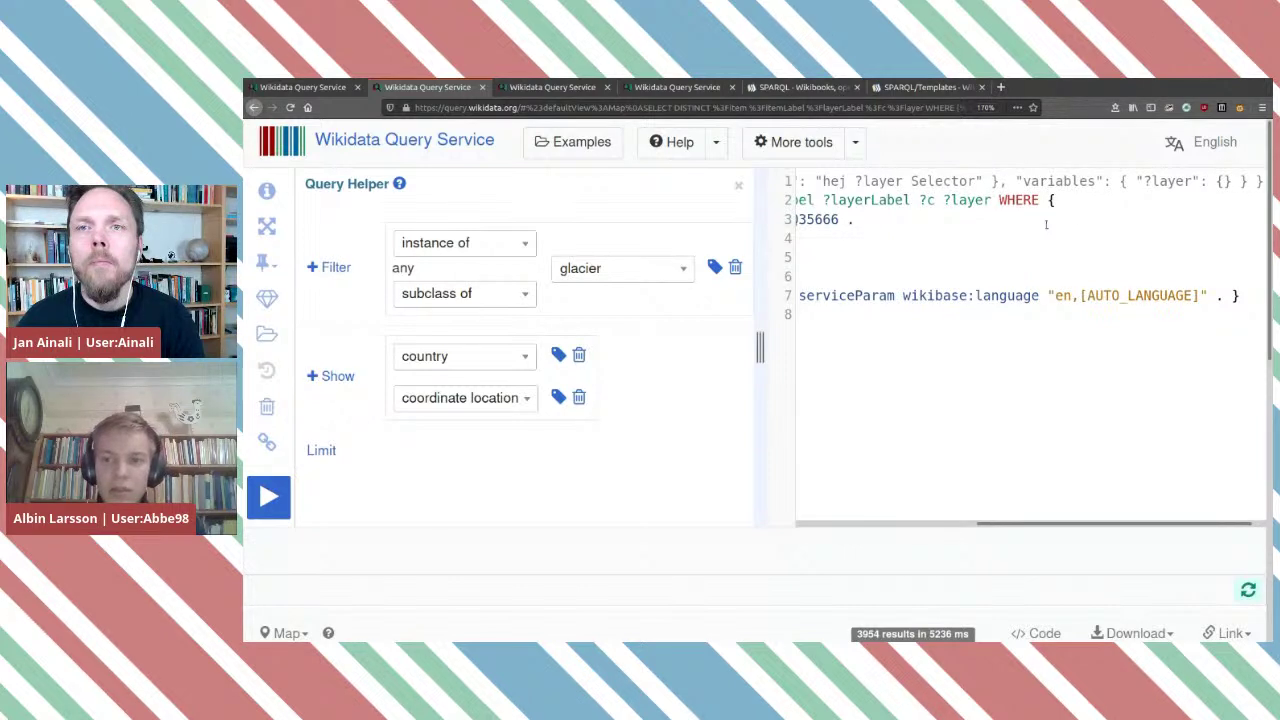
Review the glacier query's edited TEMPLATE comment from end to end.
scroll(1035, 440, "left", 2)
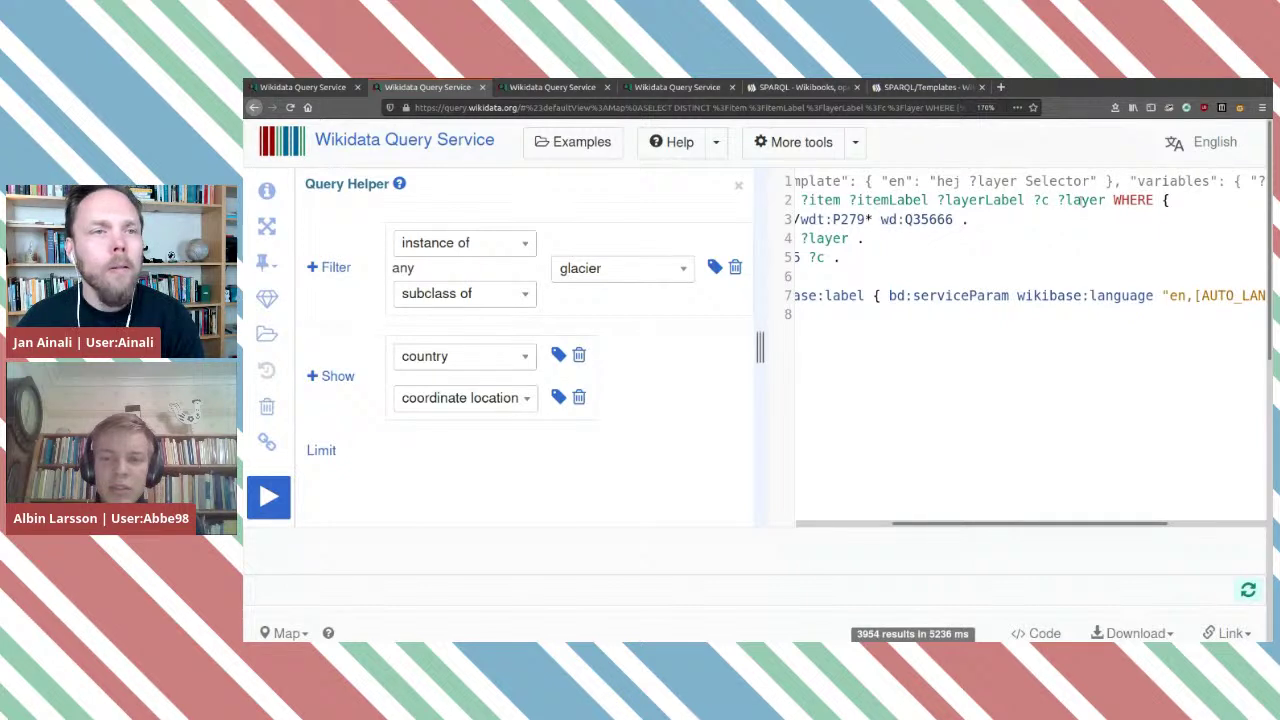
left_click_drag(1035, 528, 1209, 521)
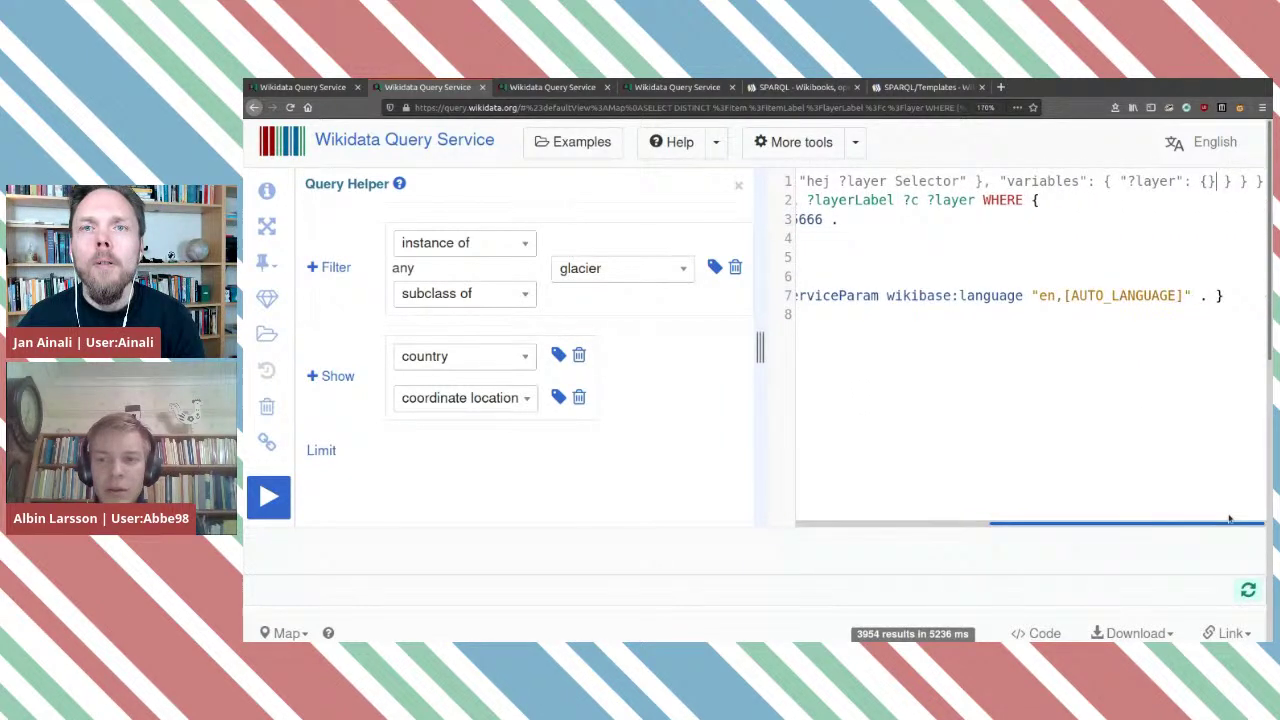
left_click_drag(1230, 518, 938, 505)
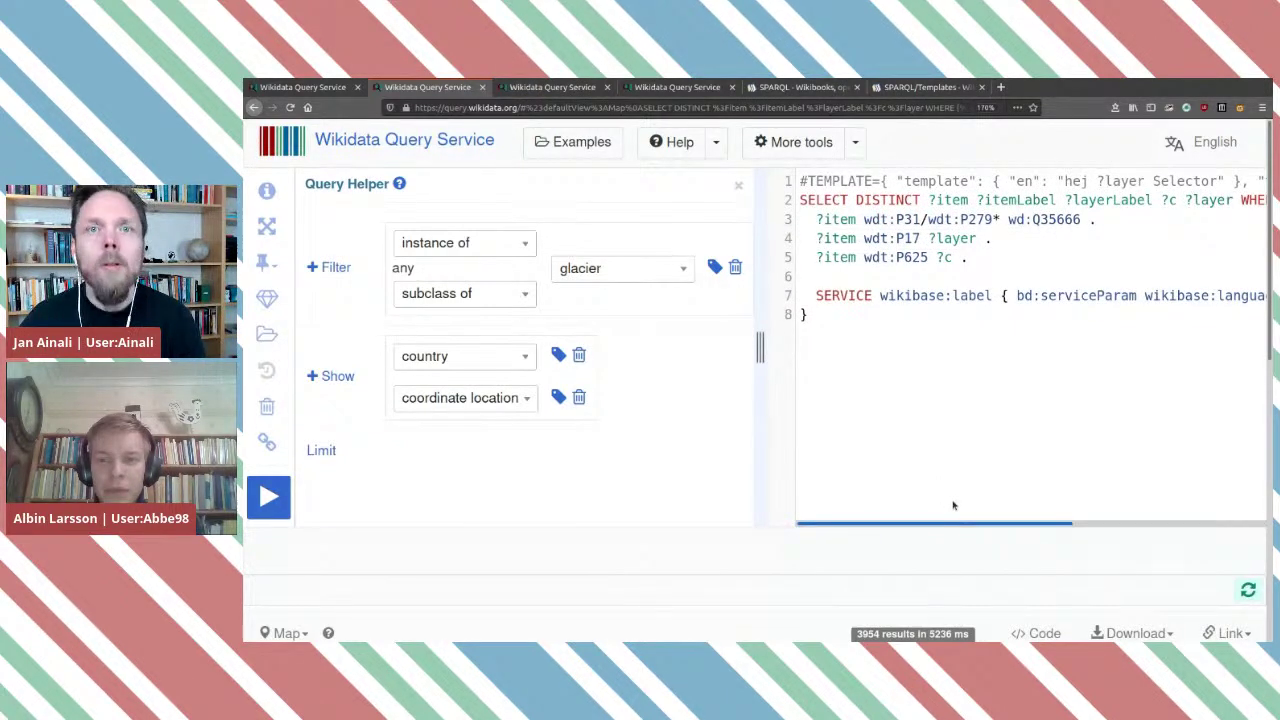
scroll(1000, 501, "right", 1)
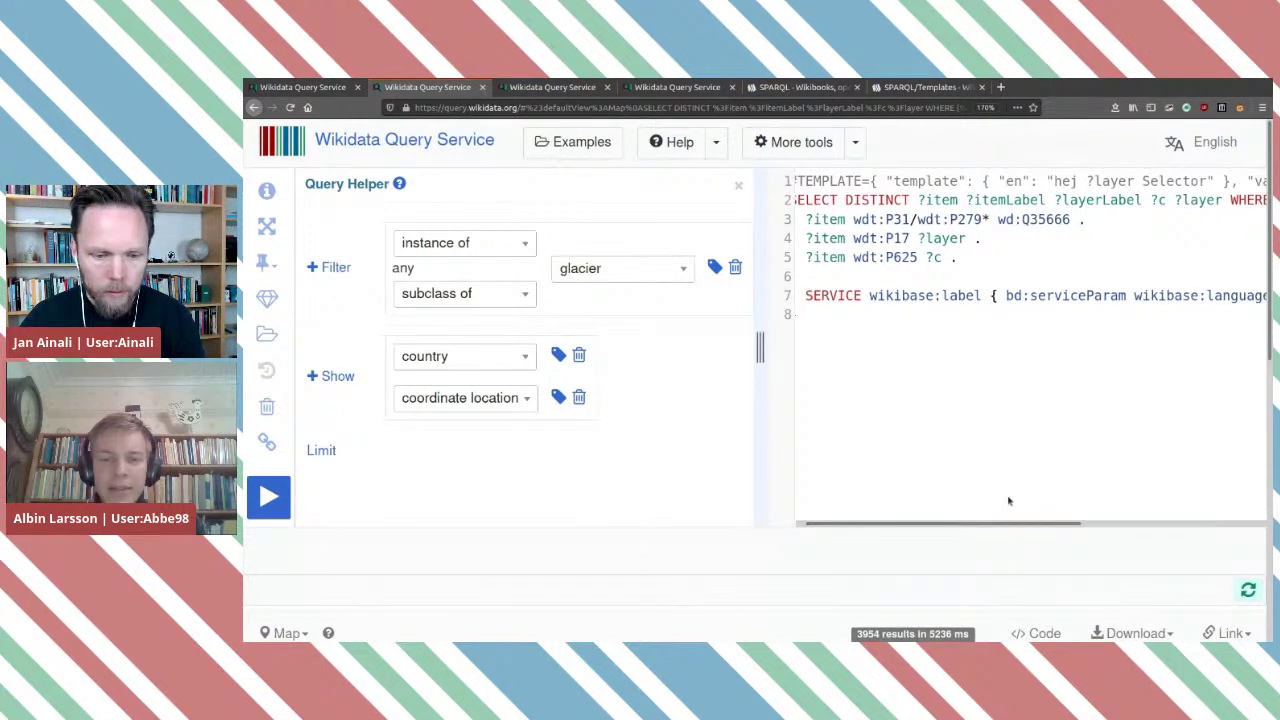
Switch to the mountain query and examine how its opening lines bind and use ?country.
left_click(563, 92)
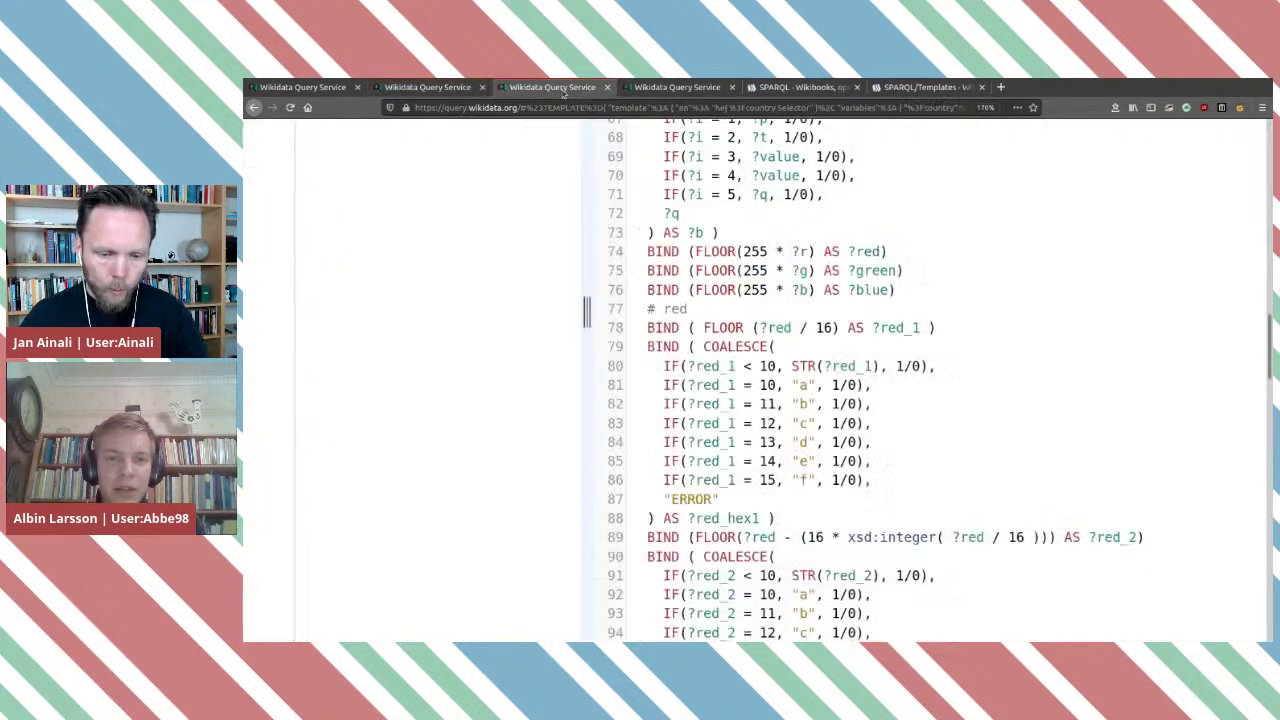
scroll(737, 224, "up", 10)
scroll(737, 224, "up", 8)
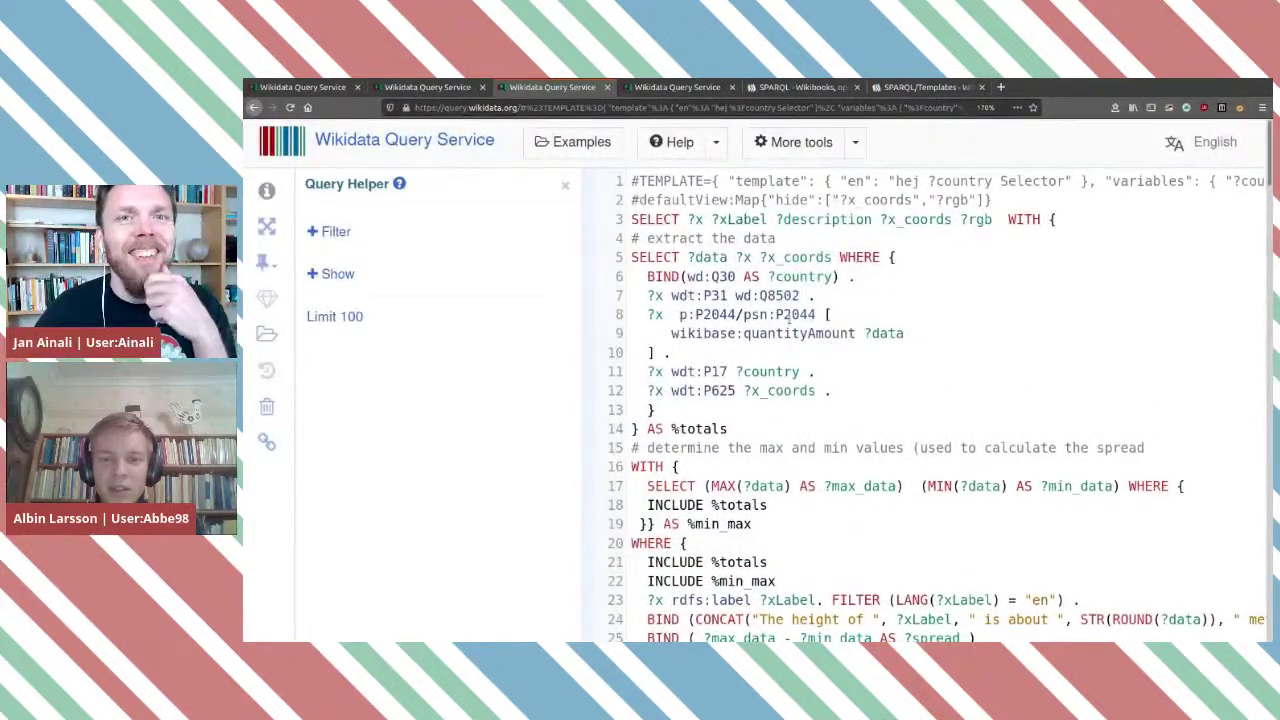
mouse_move(728, 314)
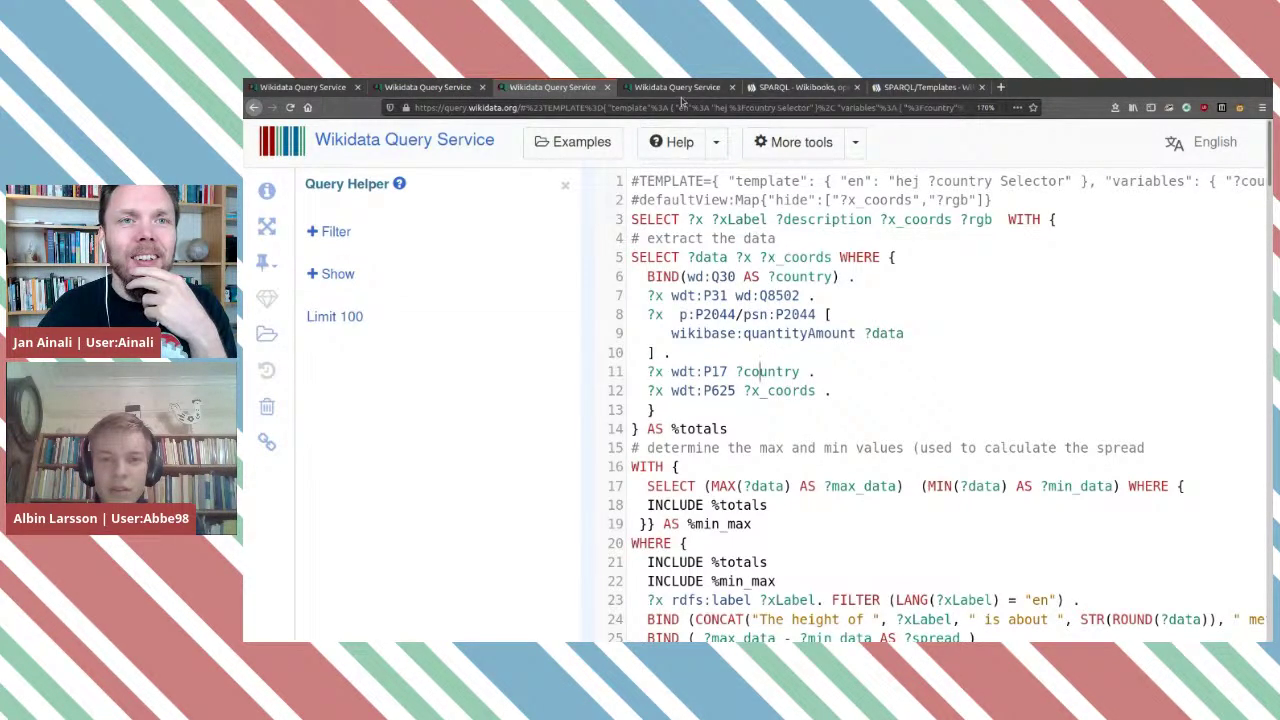
Load the "US presidents and spouses" example into the query tab that holds the country query.
key("ctrl+Tab")
left_click(593, 143)
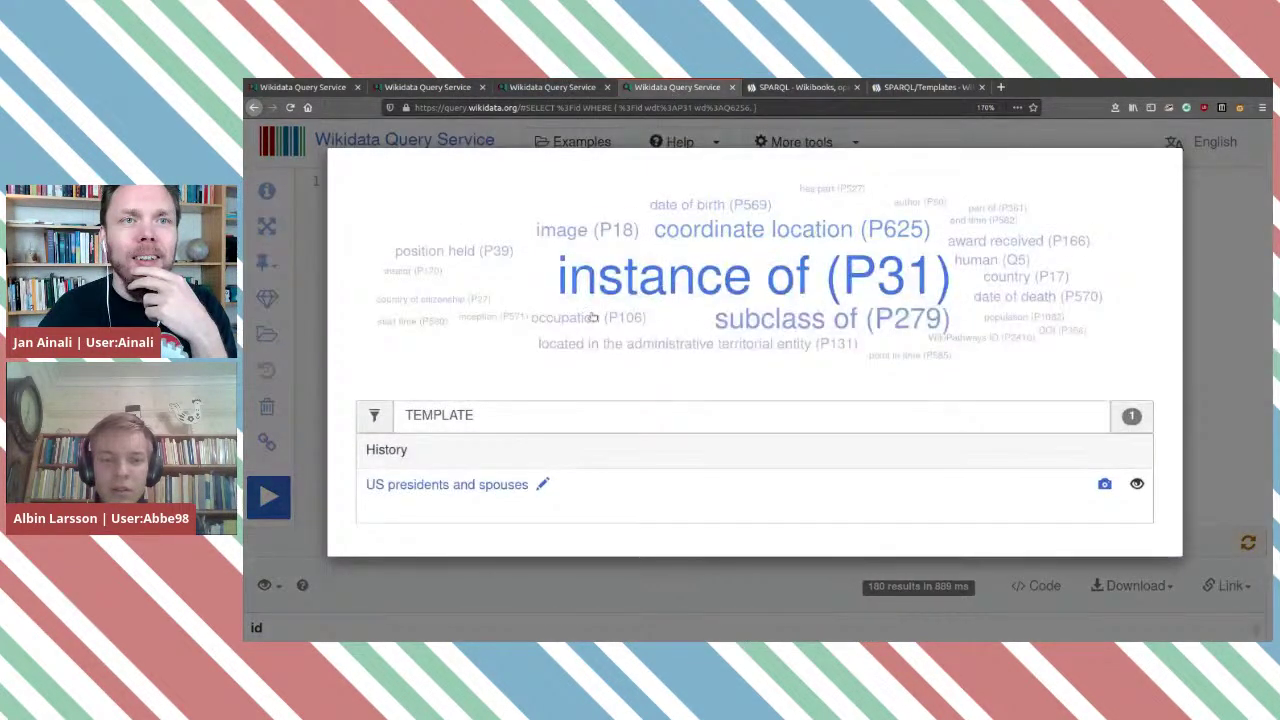
left_click(475, 485)
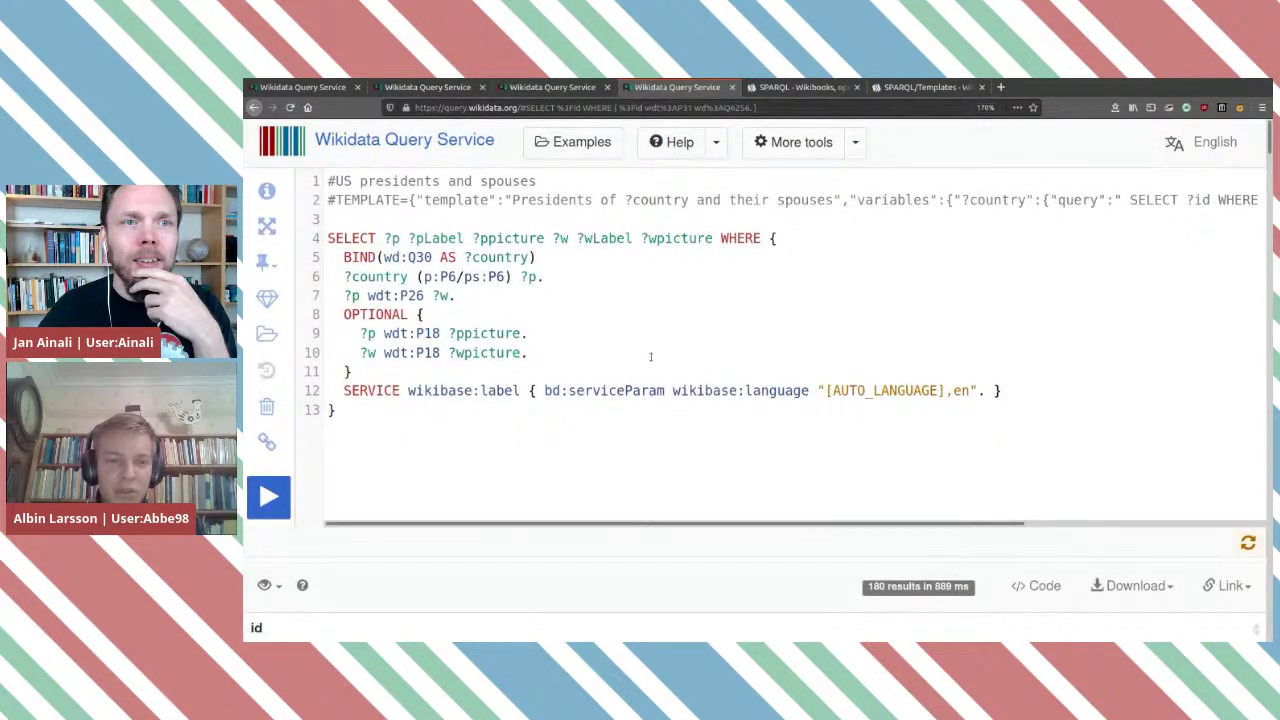
Examine the presidents example's country BIND and its TEMPLATE comment through to the closing braces.
mouse_move(383, 295)
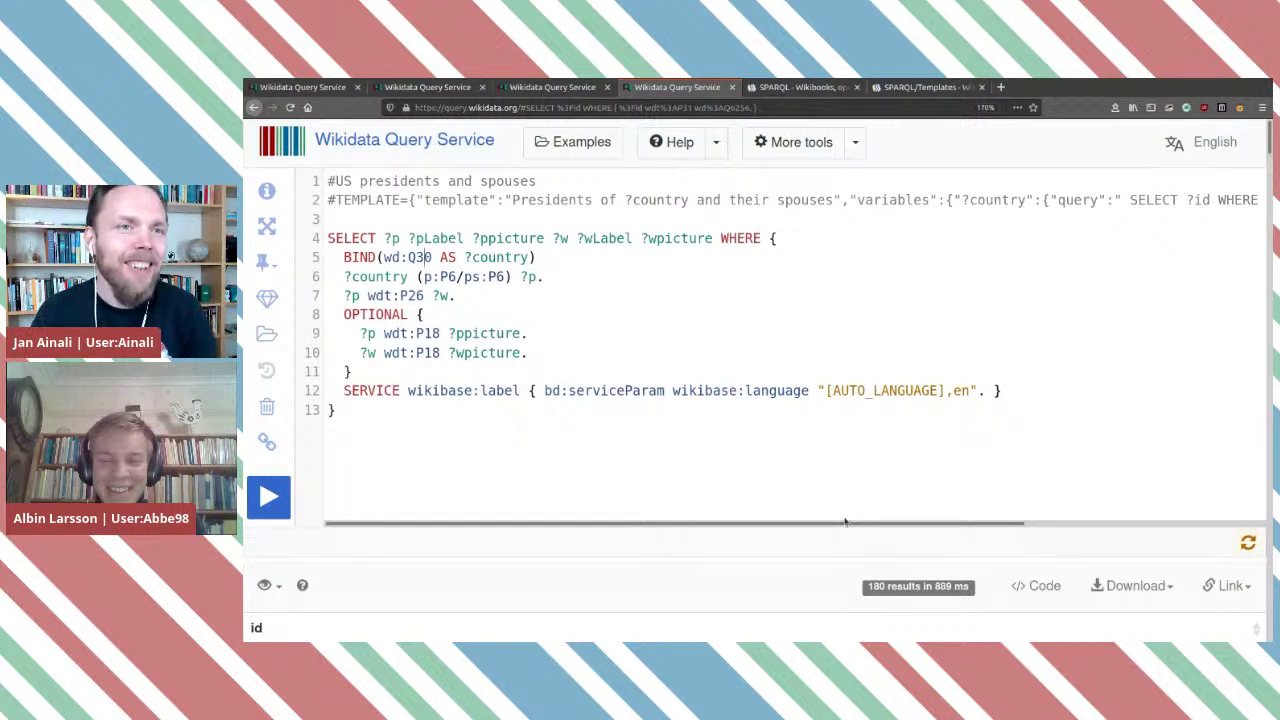
left_click_drag(846, 524, 1075, 523)
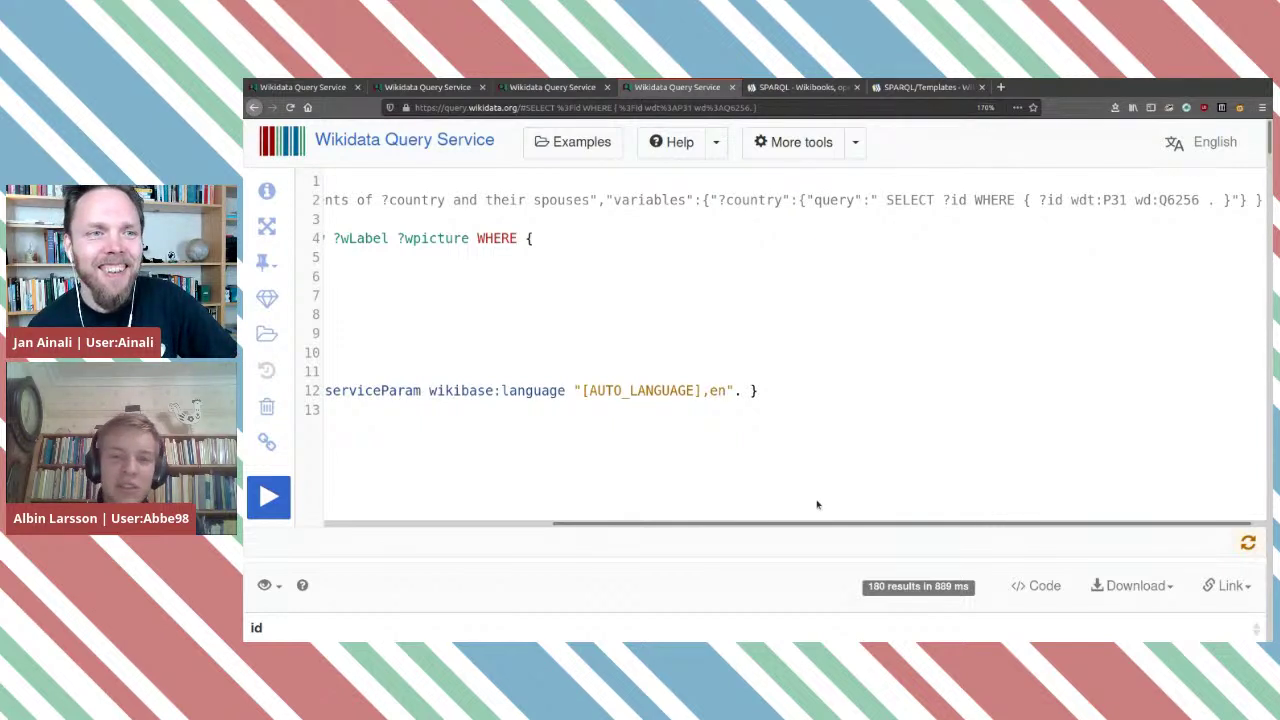
scroll(655, 520, "left", 5)
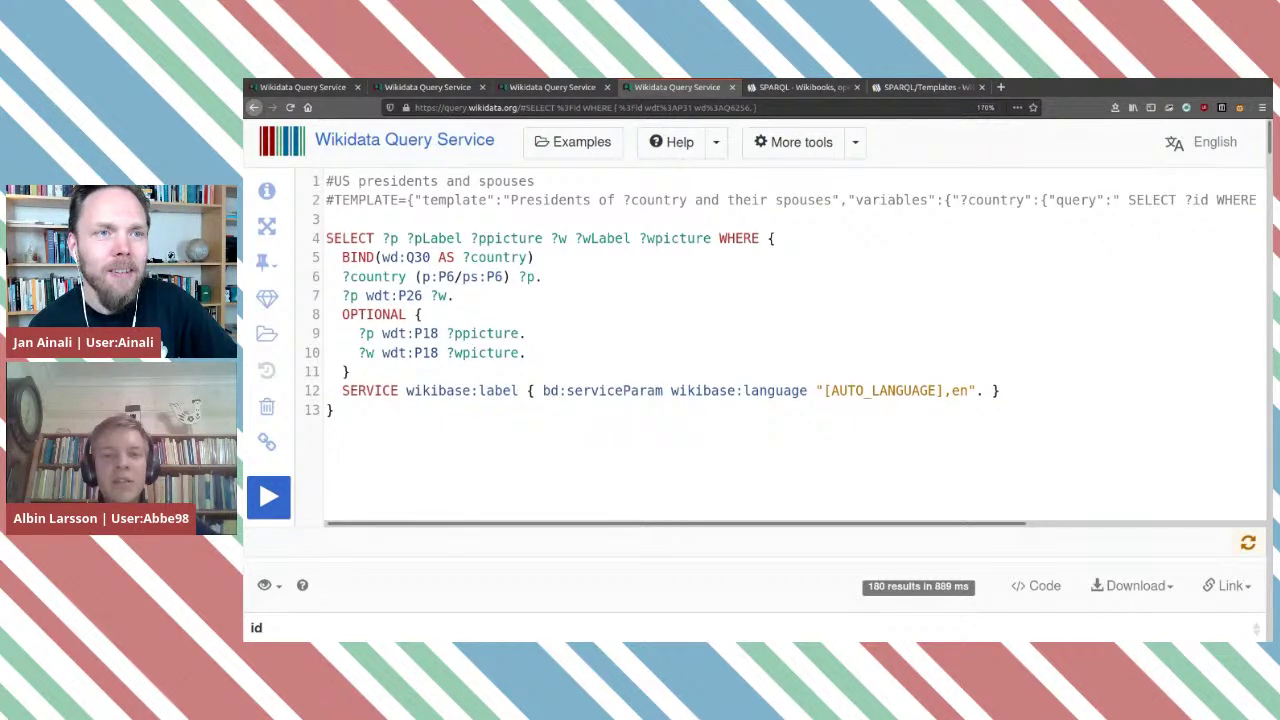
Rename ?layer to ?country in the glacier query's wdt:P17 triple and in its SELECT clause.
left_click(550, 88)
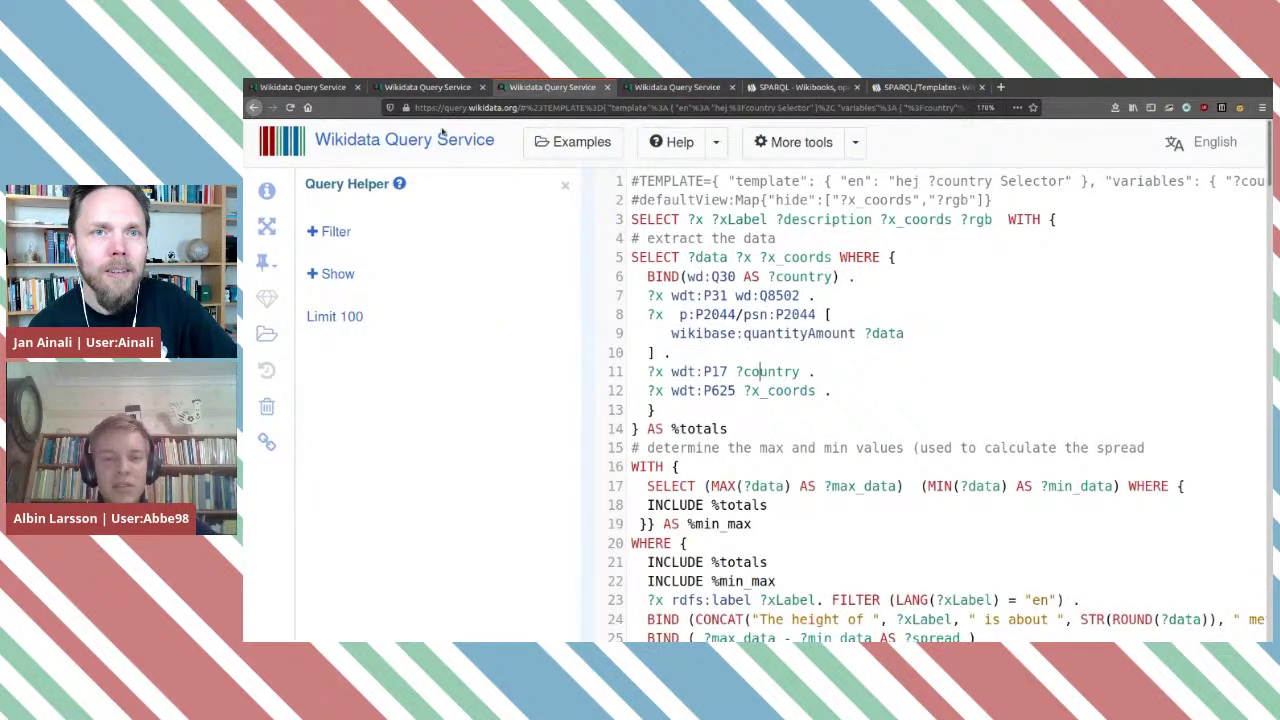
left_click(424, 88)
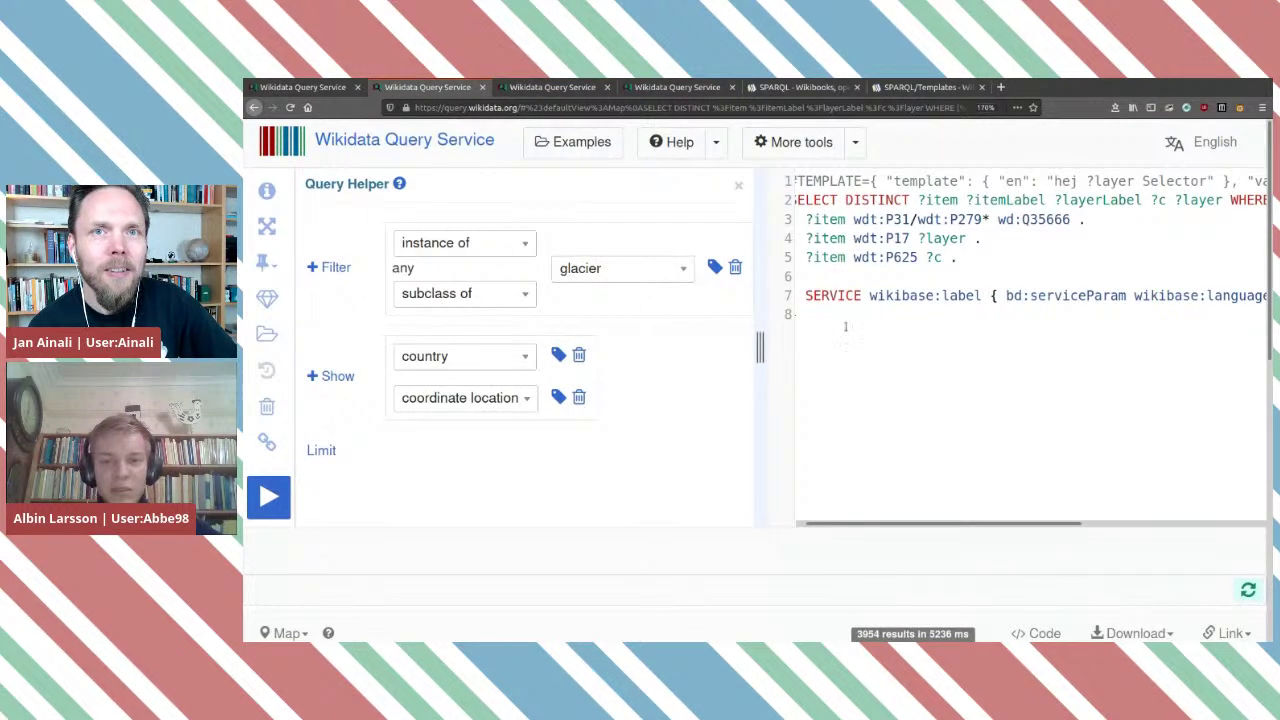
left_click_drag(840, 344, 764, 206)
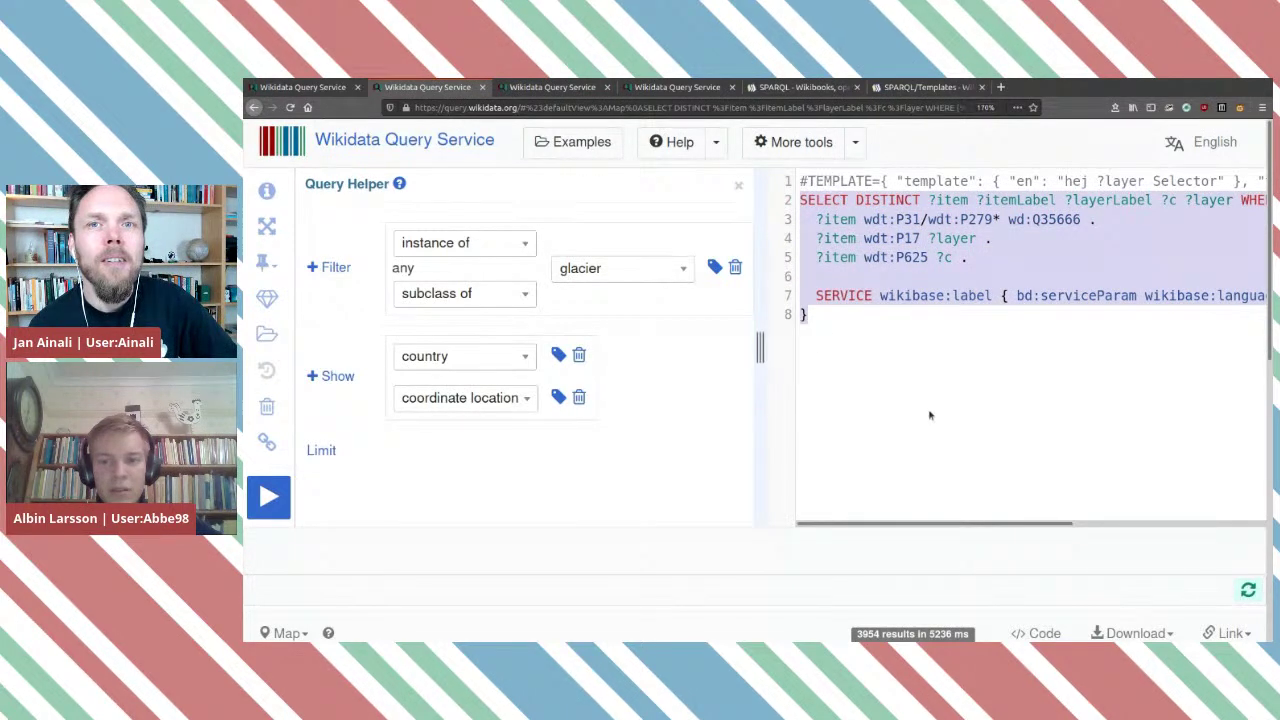
double_click(956, 238)
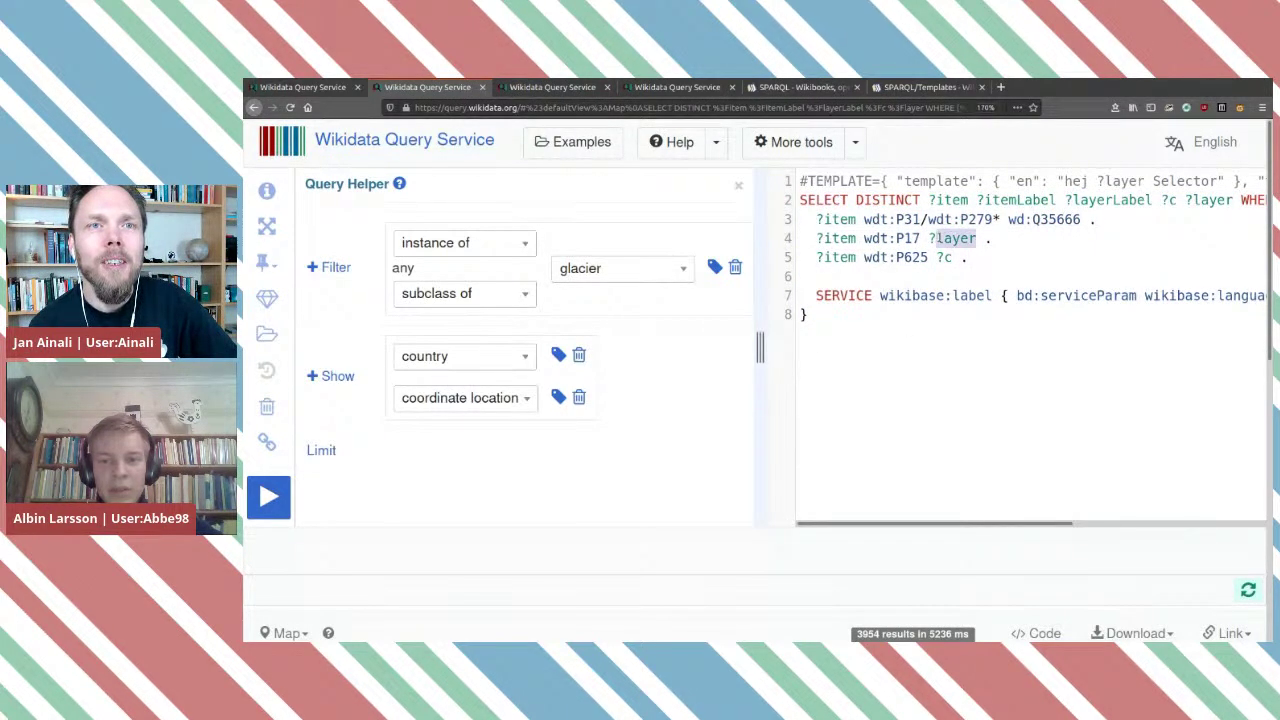
type("country")
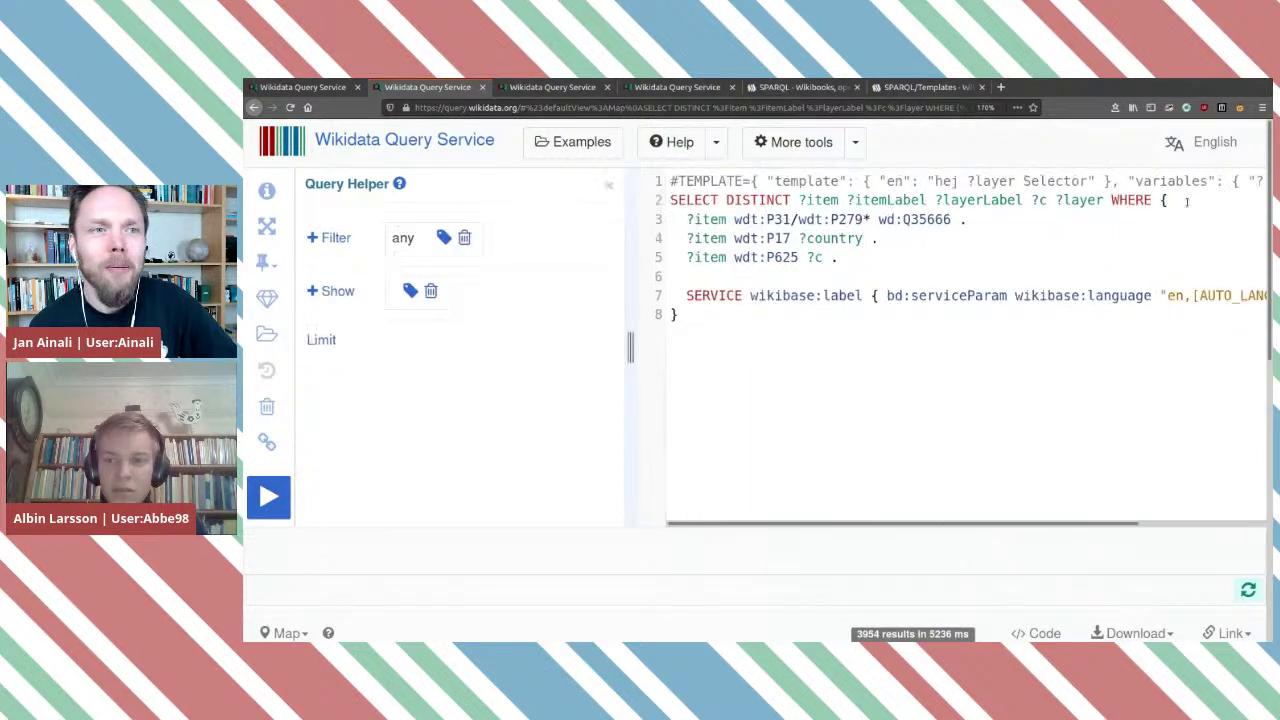
double_click(1211, 199)
type("country")
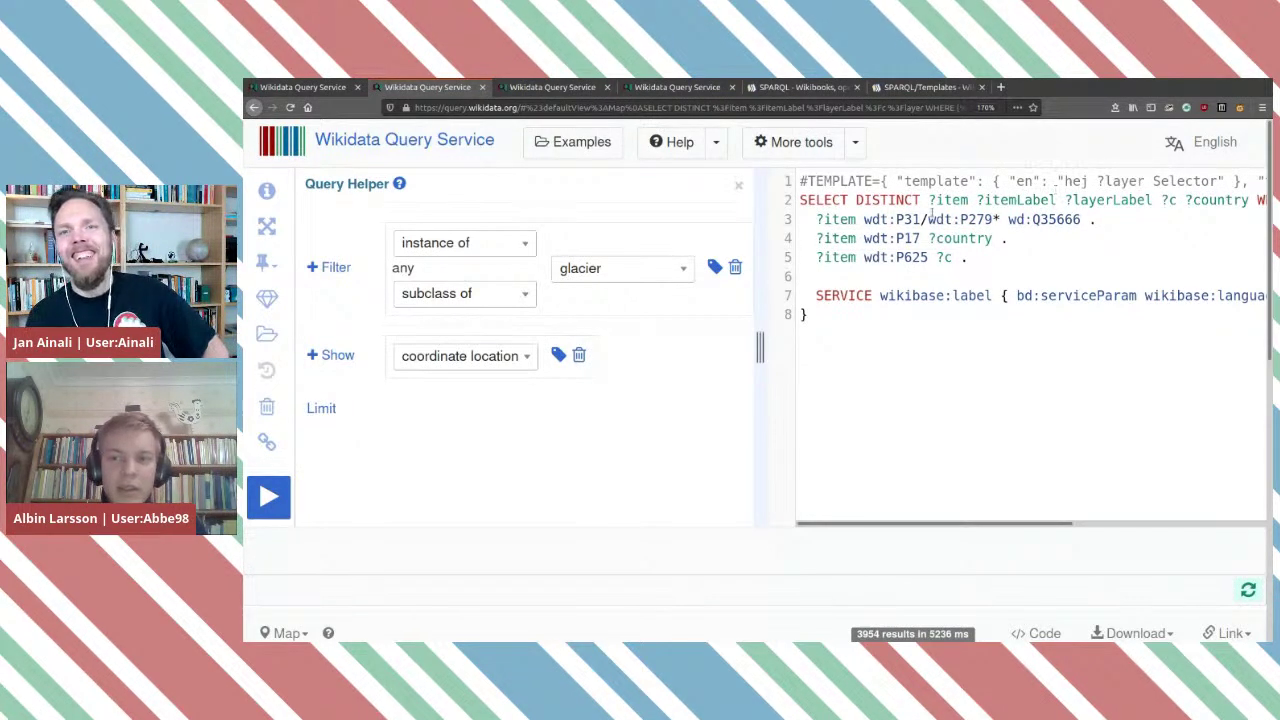
Copy the glacier query from SELECT to its closing brace and paste it over the presidents example's query, below the TEMPLATE comment.
left_click_drag(808, 318, 786, 213)
key("ctrl+c")
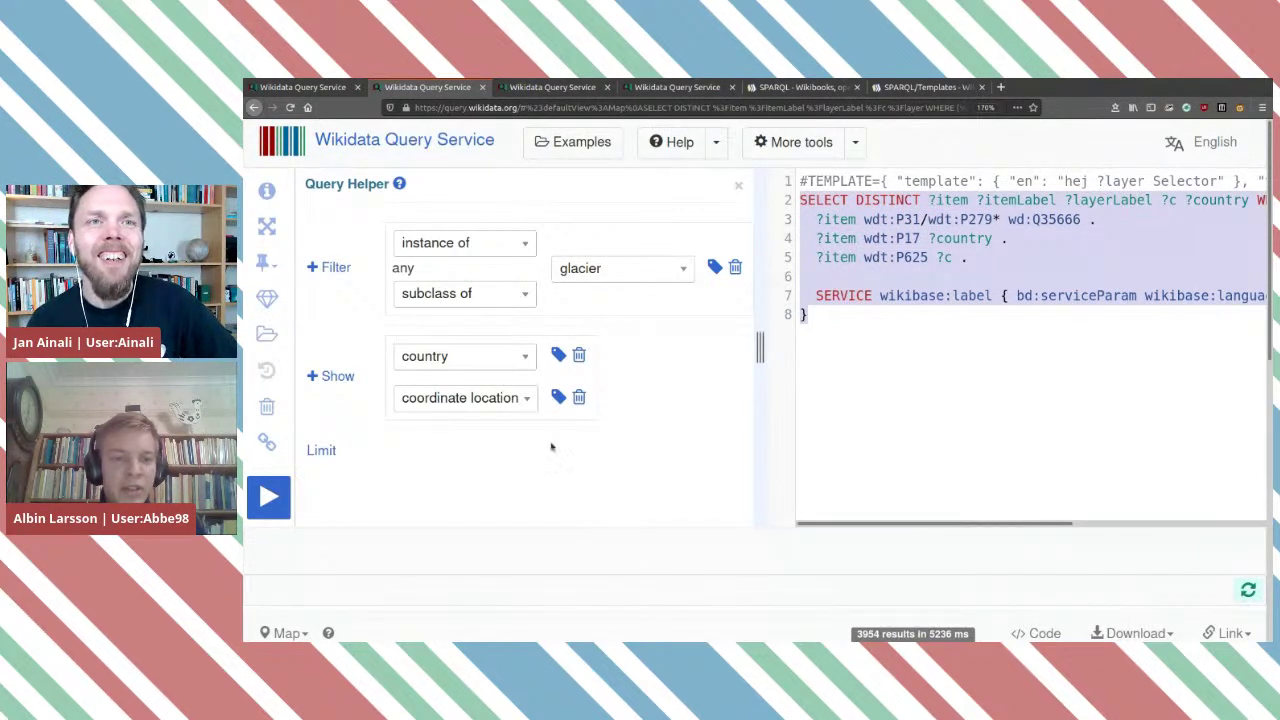
left_click(551, 88)
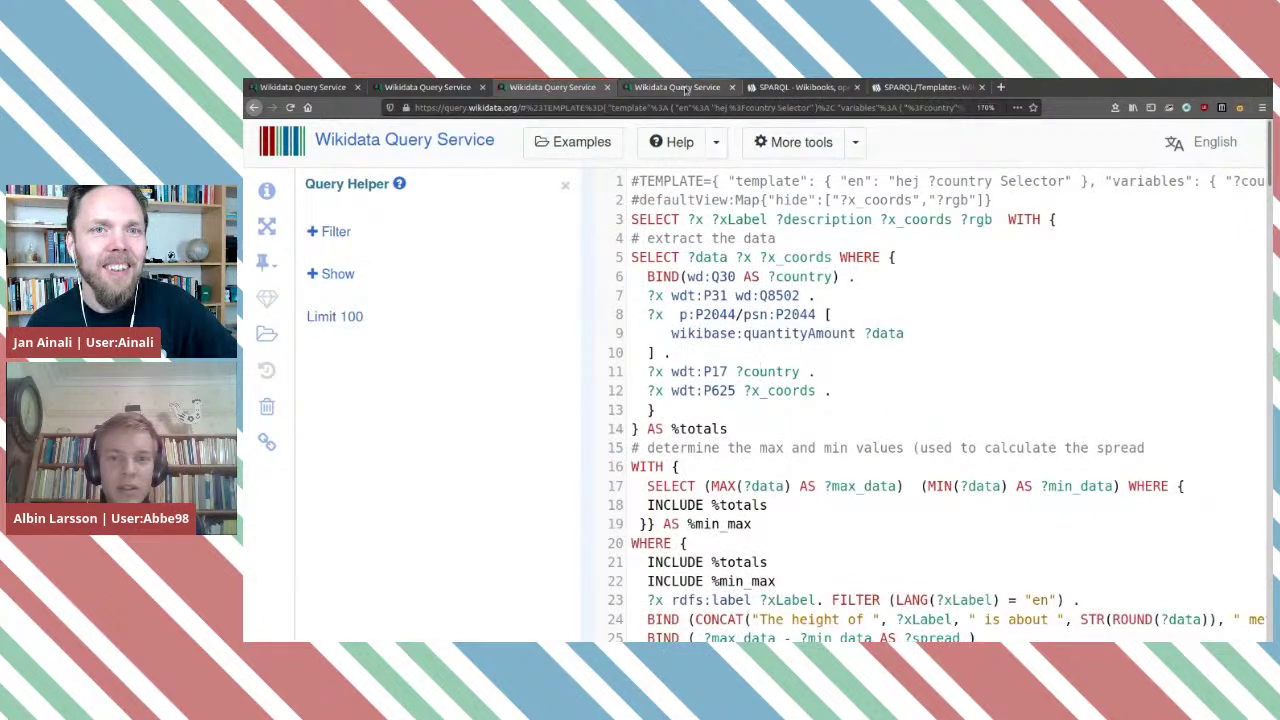
left_click(686, 90)
left_click_drag(378, 438, 325, 237)
key("ctrl+v")
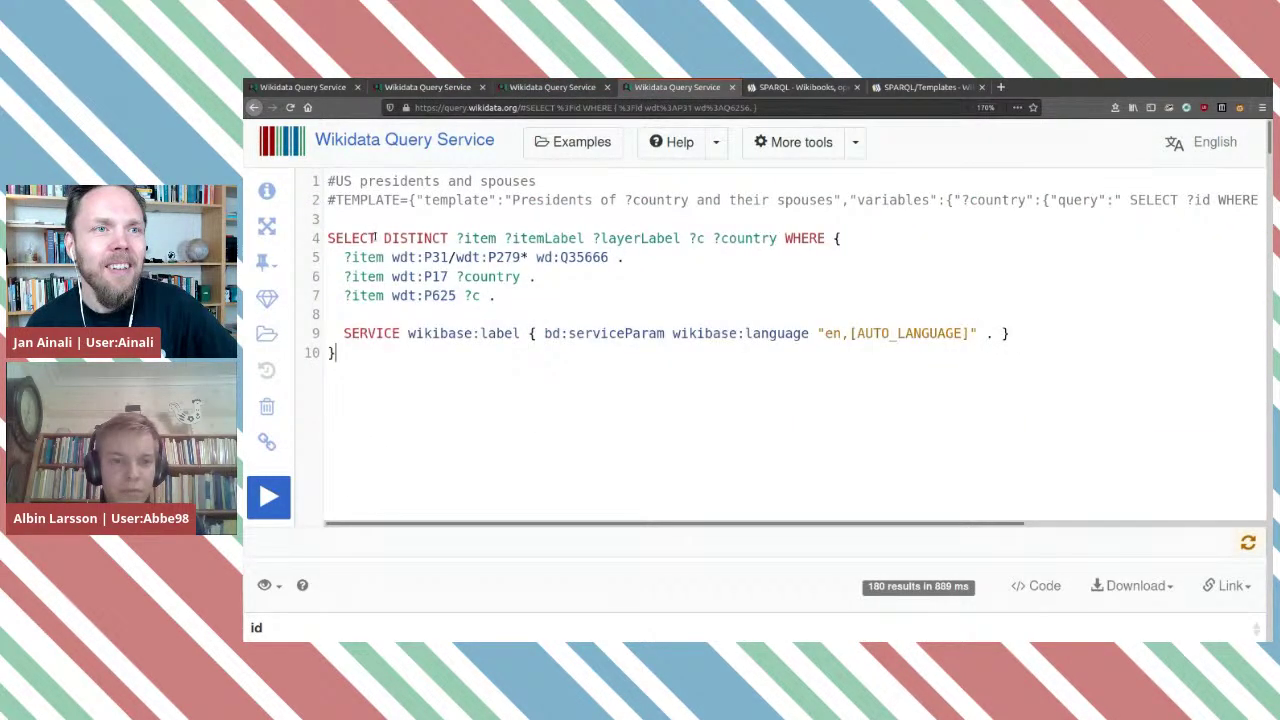
Remove the blank line between the TEMPLATE comment and SELECT, and check the Query Helper for a variable selector.
left_click(268, 194)
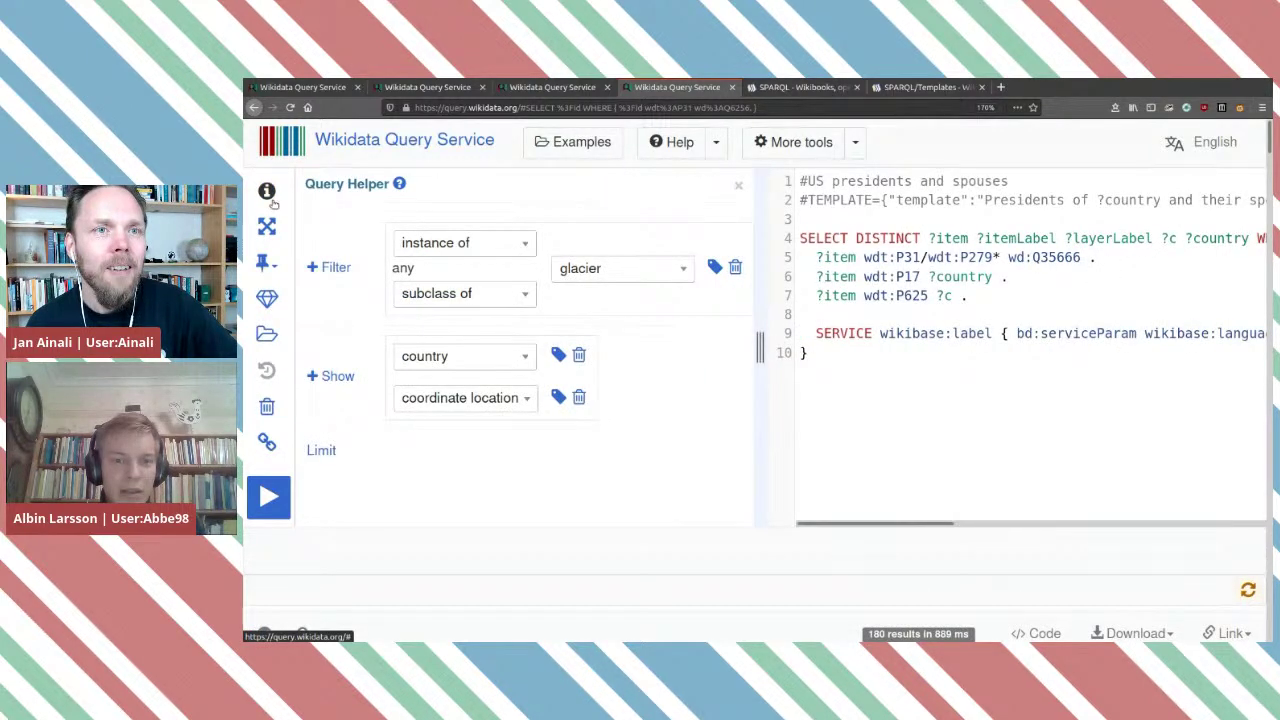
left_click(268, 195)
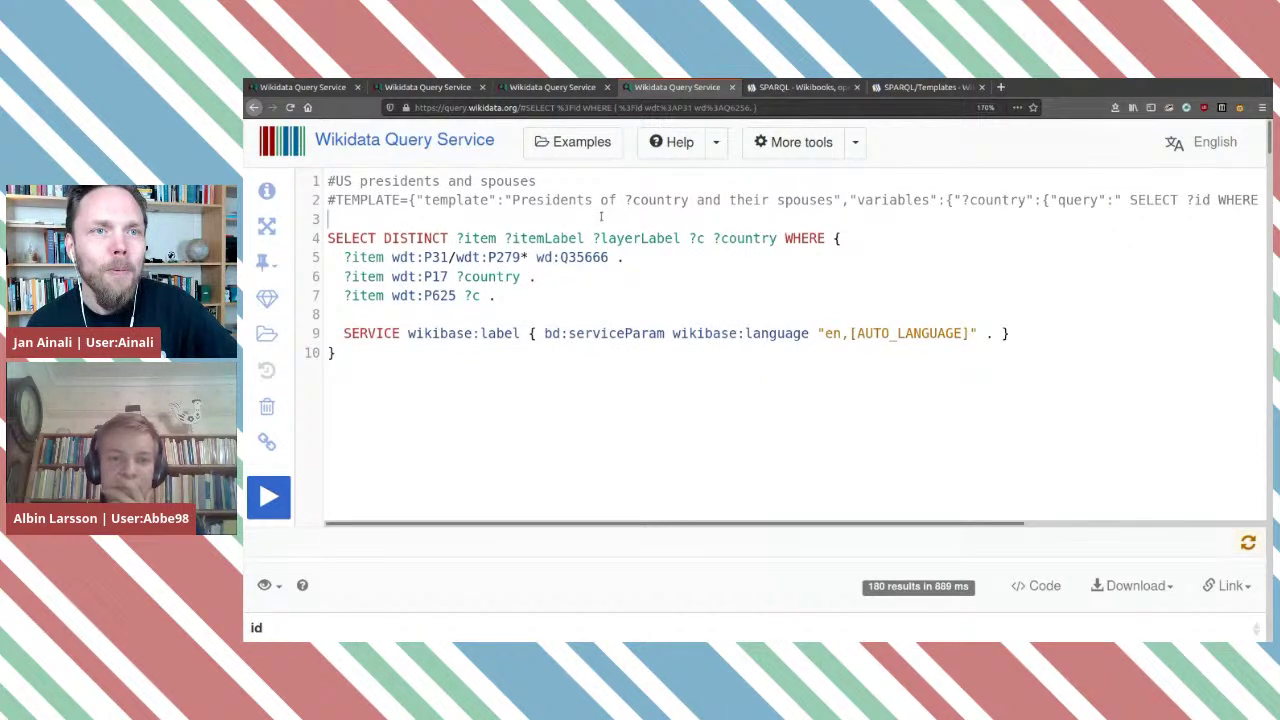
scroll(601, 216, "right", 5)
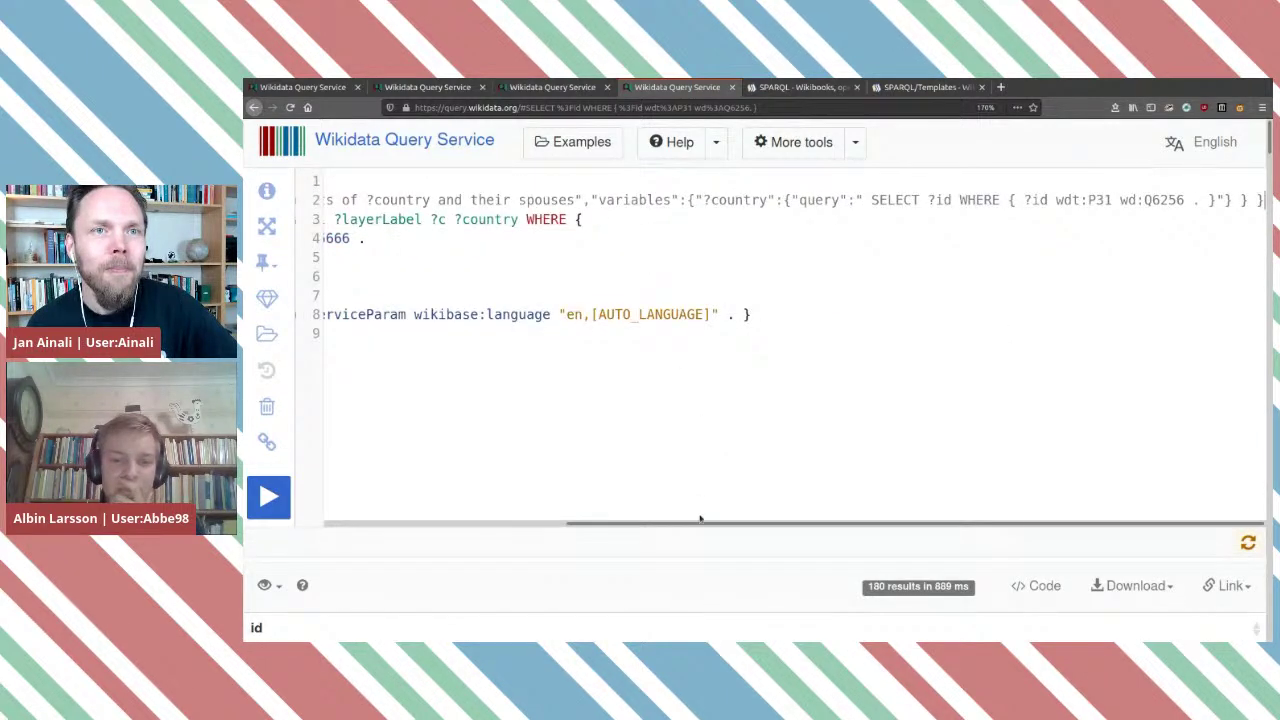
left_click_drag(698, 527, 482, 527)
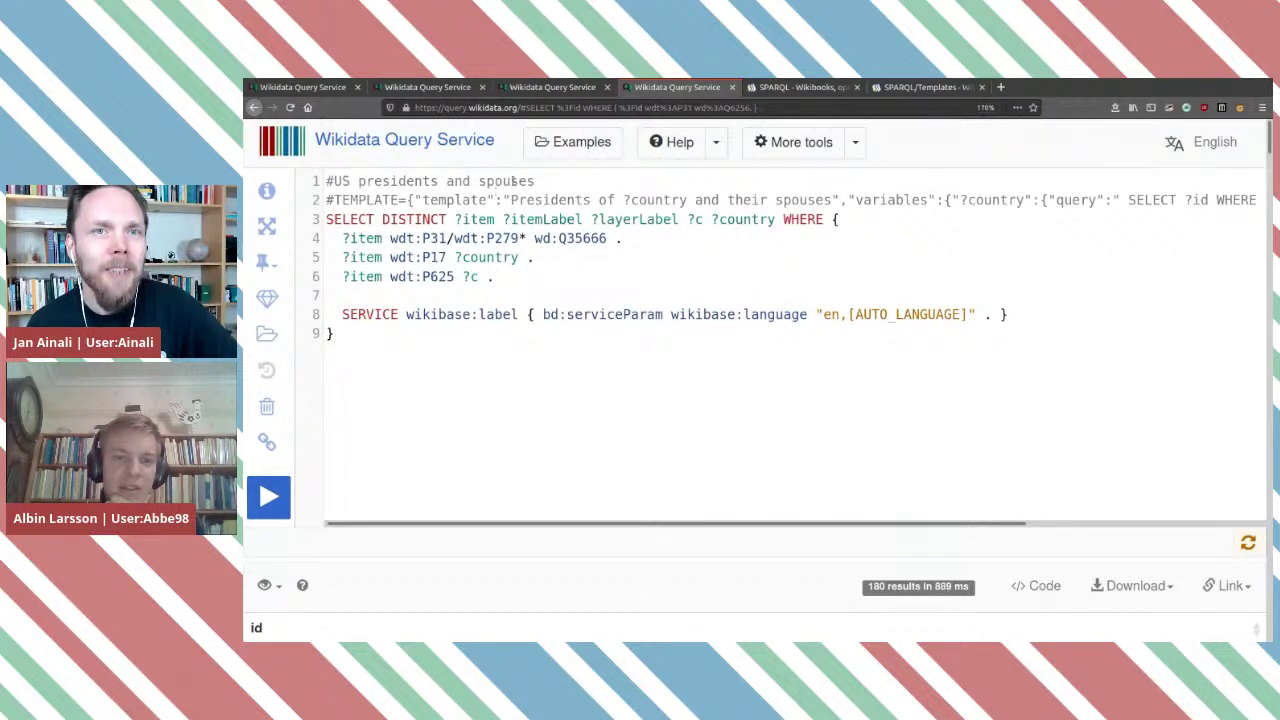
left_click_drag(422, 200, 832, 200)
left_click(900, 200)
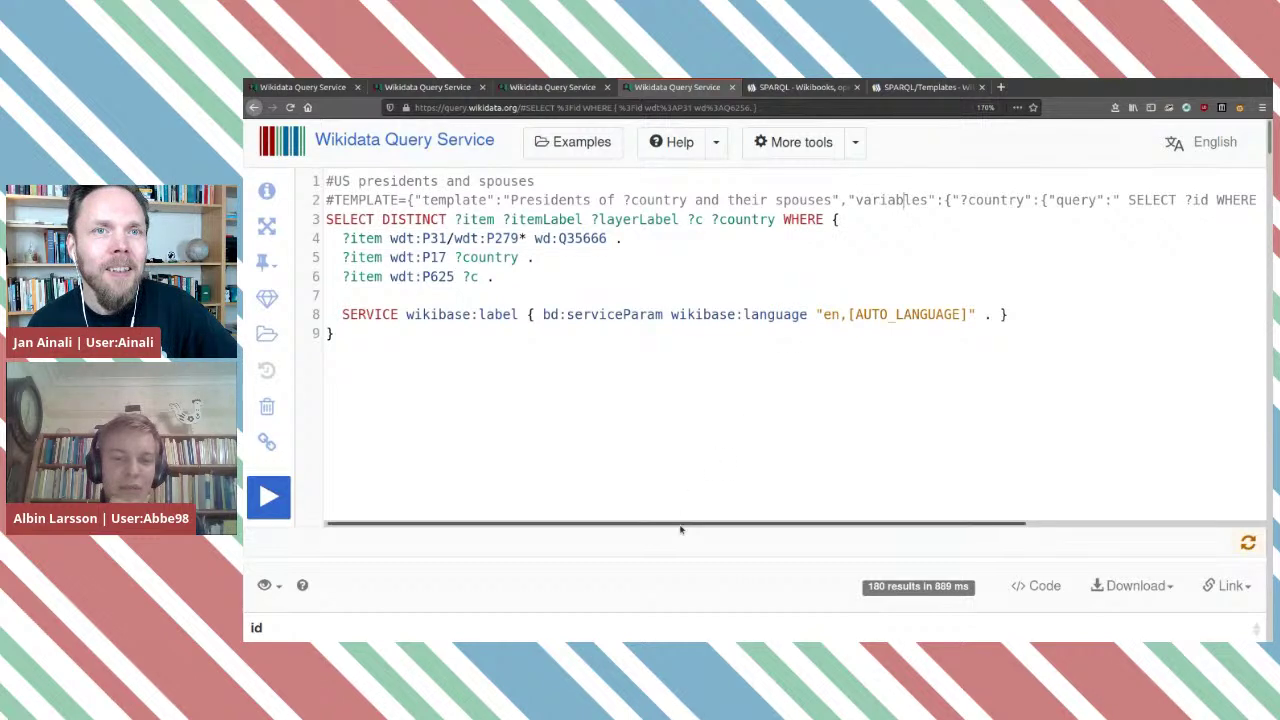
left_click(267, 193)
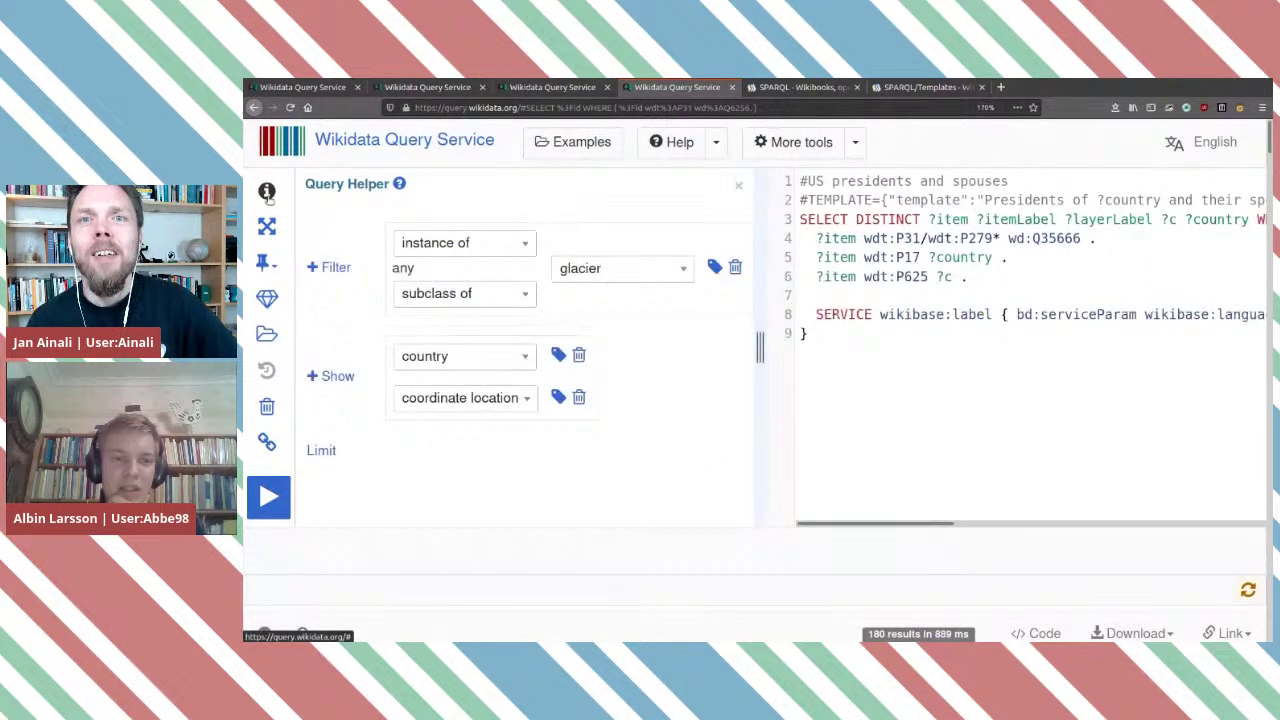
left_click(267, 193)
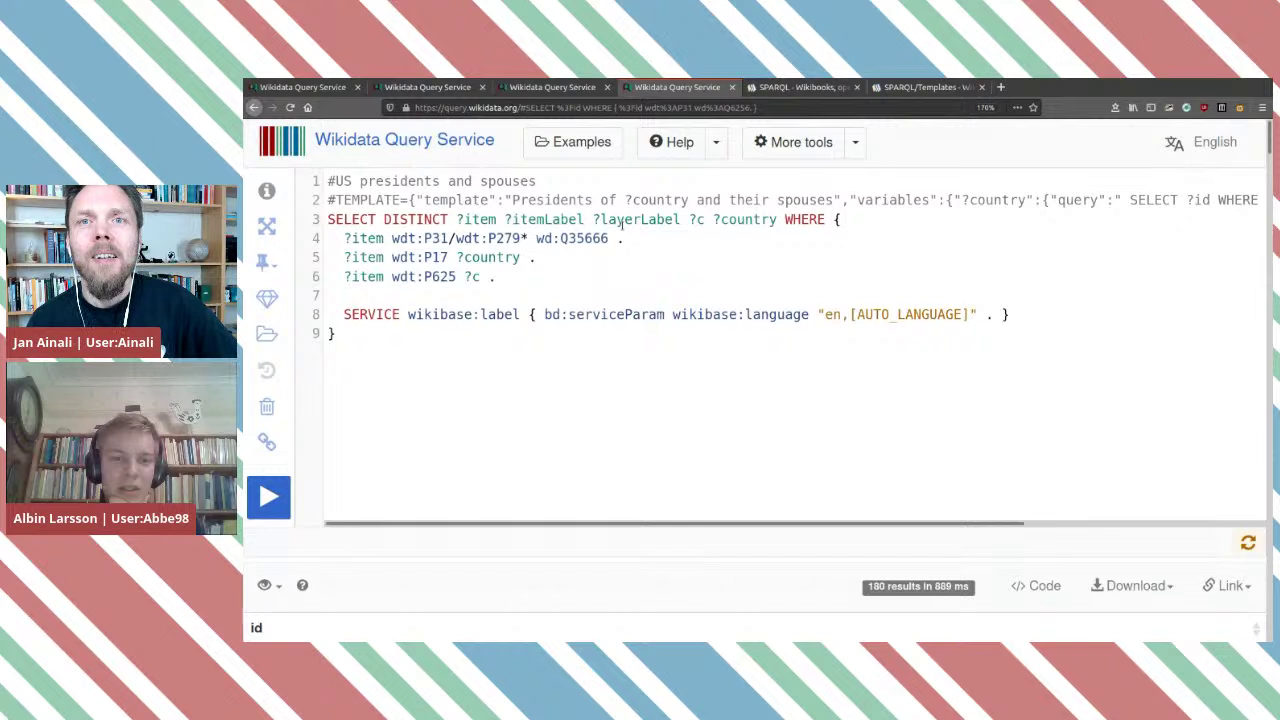
Delete the /wdt:P279* path from the wdt:P31 triple and recheck the Query Helper.
left_click_drag(532, 237, 447, 238)
key("BackSpace")
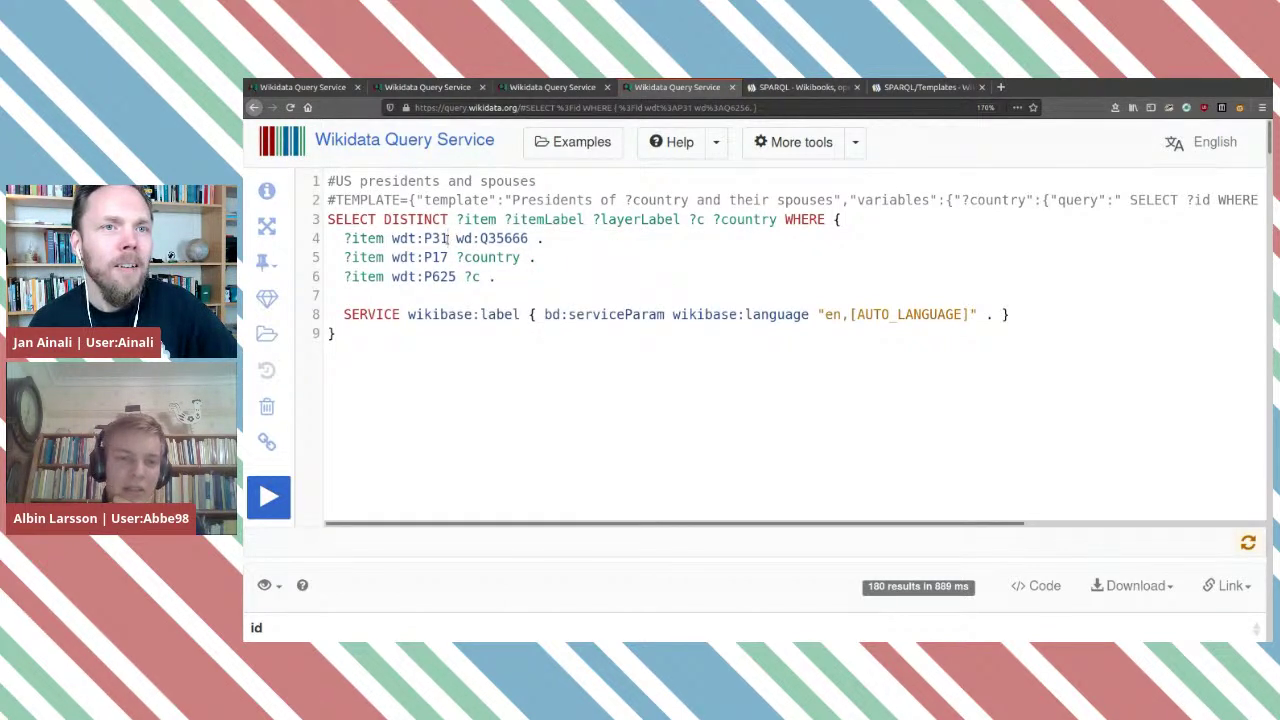
left_click(420, 330)
left_click(267, 190)
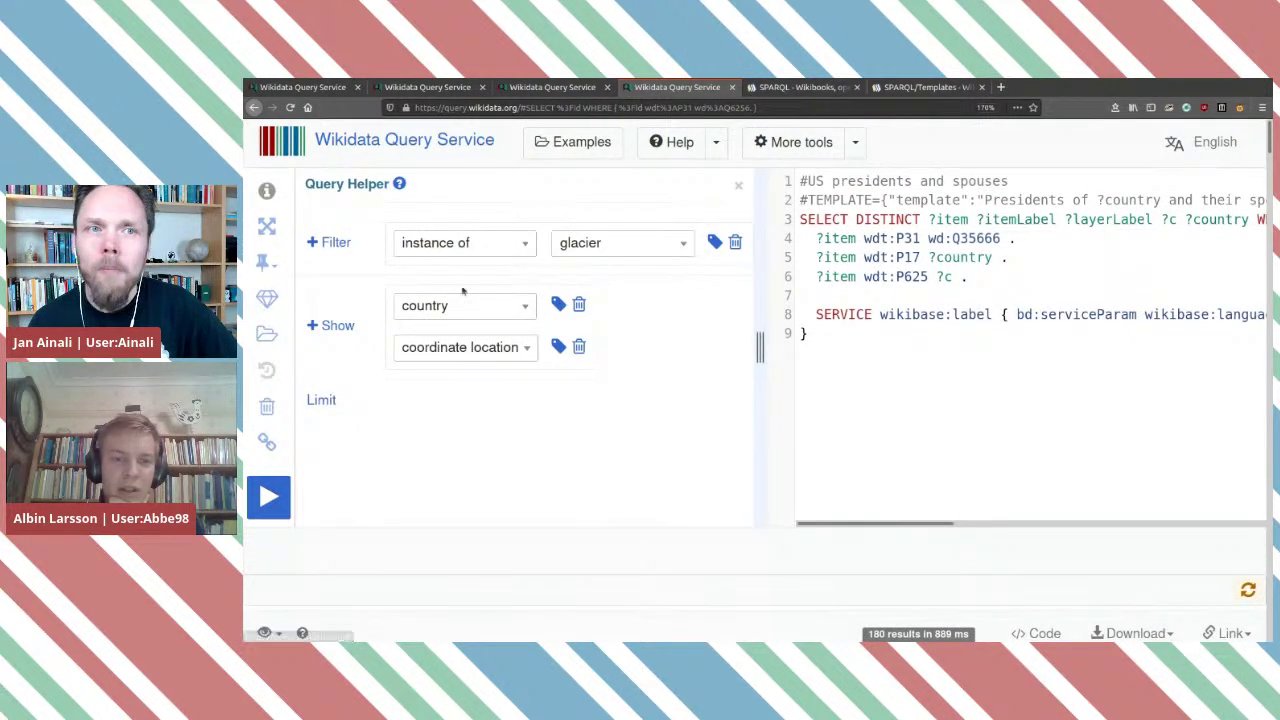
left_click(267, 190)
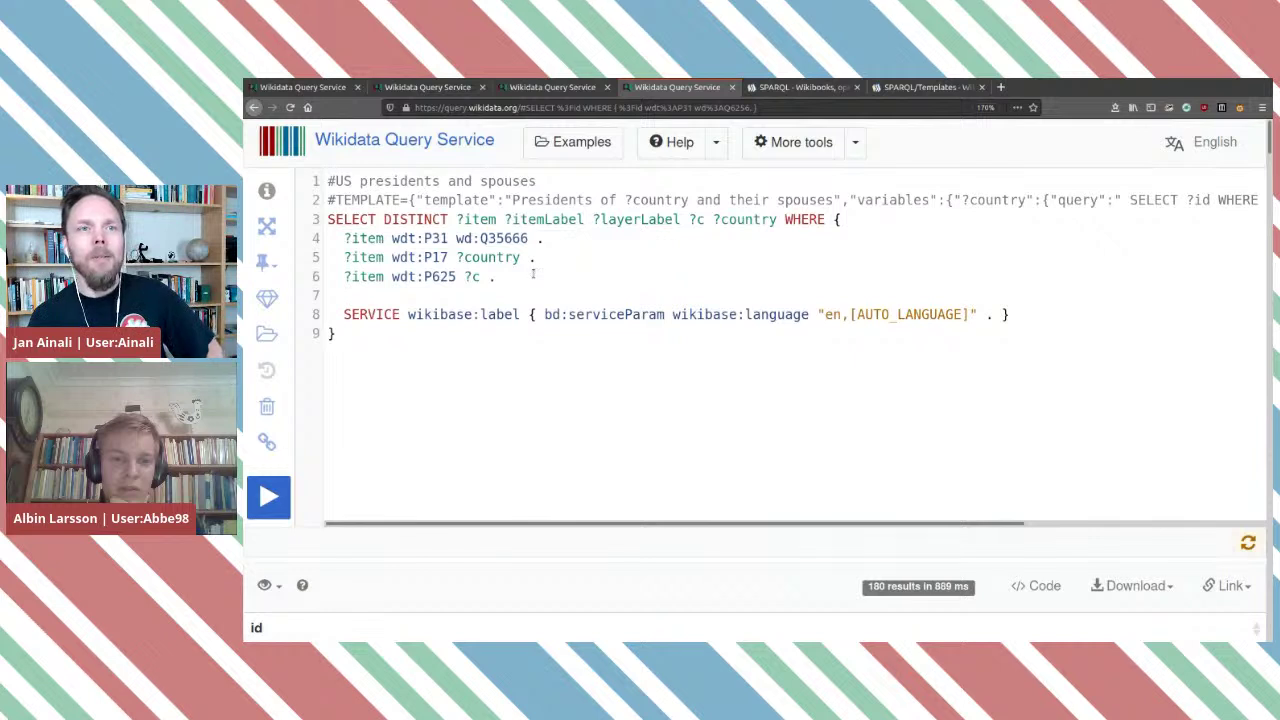
Delete the ?item wdt:P625 ?c triple and check the Query Helper again.
left_click_drag(535, 276, 543, 260)
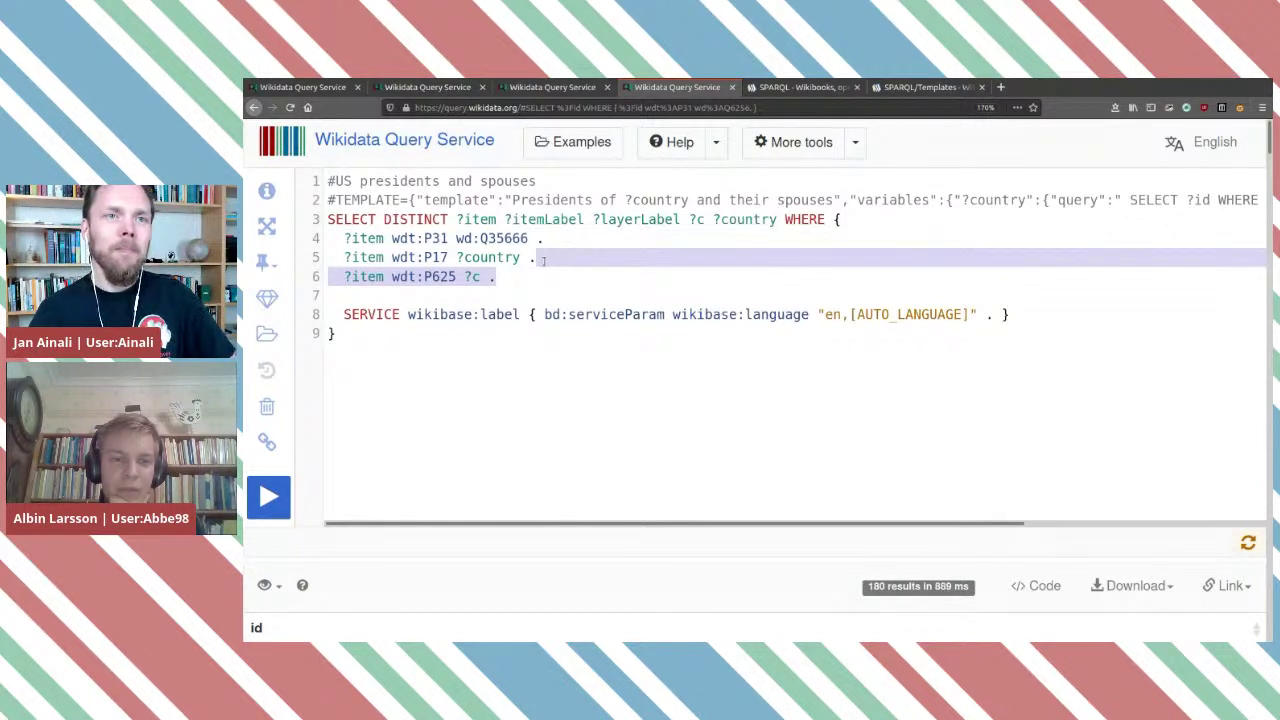
key("BackSpace")
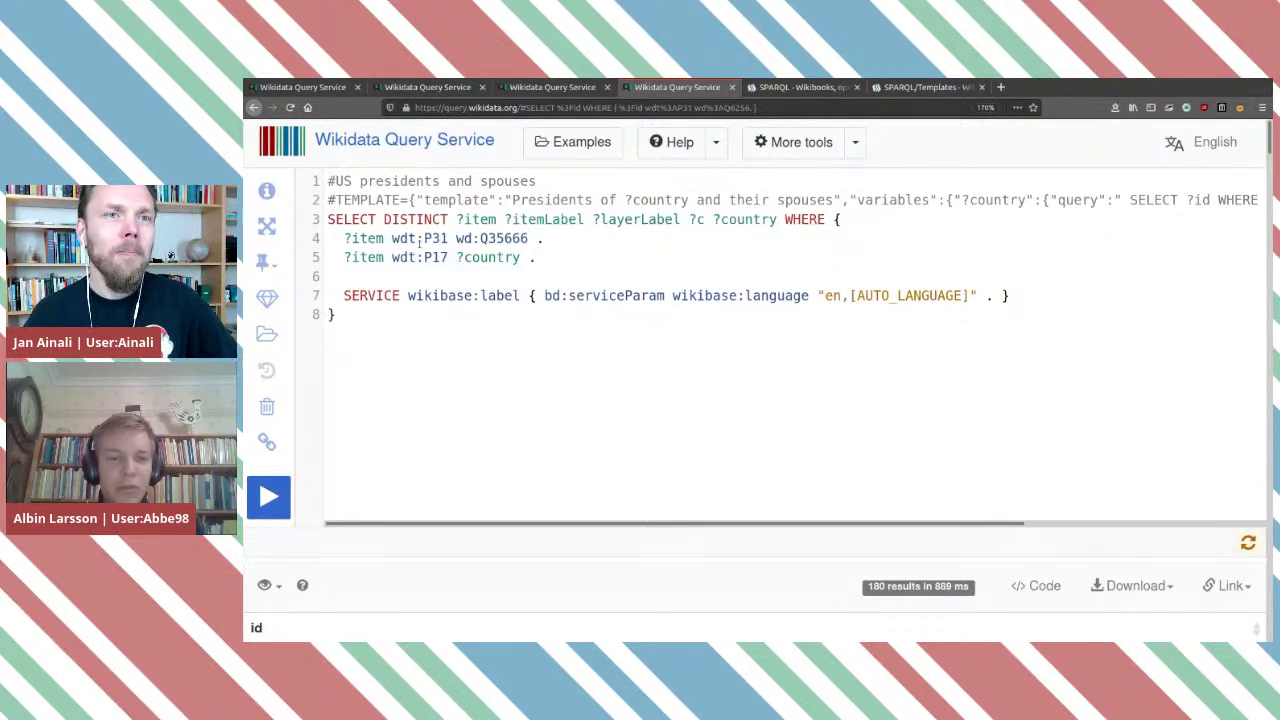
left_click(268, 190)
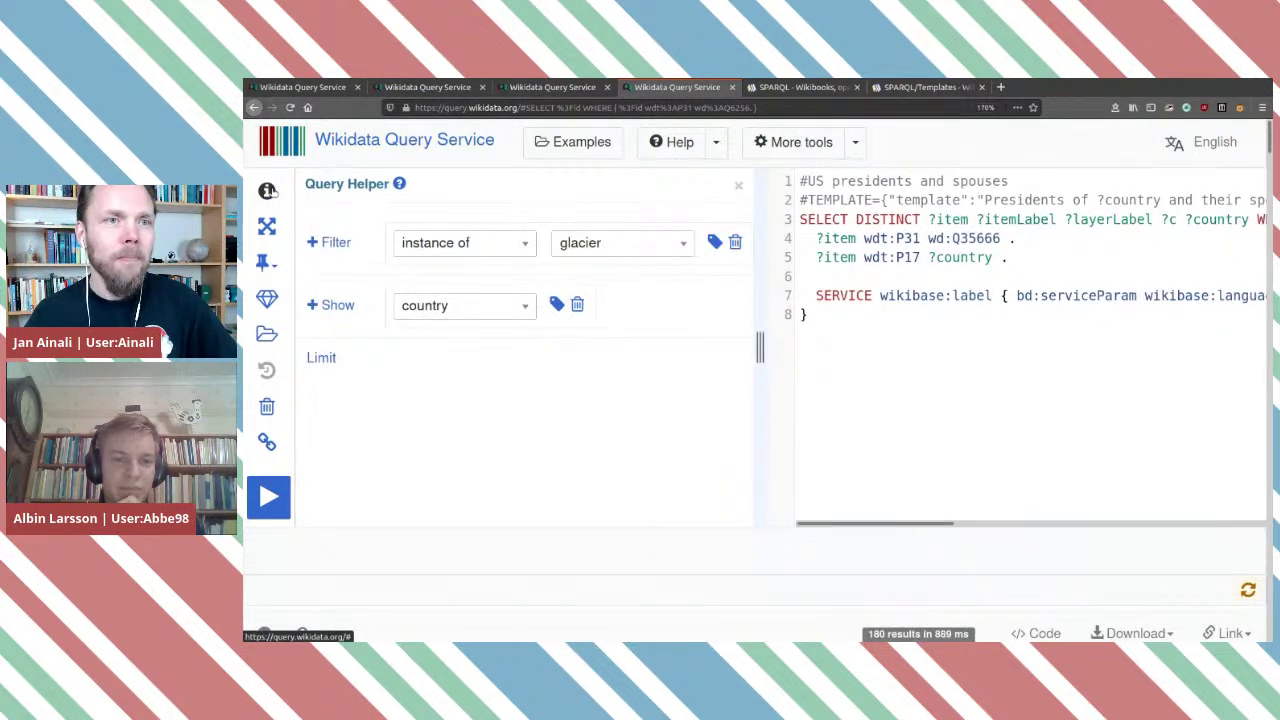
left_click(268, 190)
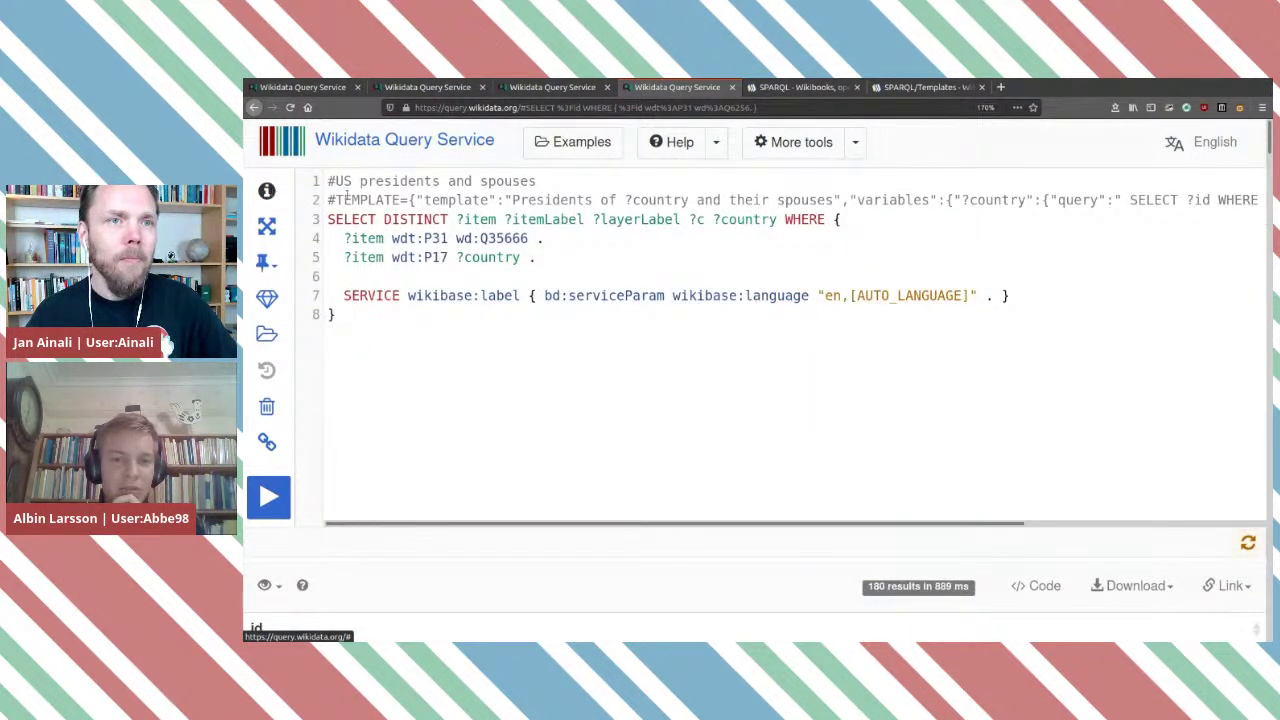
Remove ?country and ?c from the SELECT clause and look for the selector in the Query Helper.
double_click(744, 219)
key("BackSpace")
key("BackSpace")
key("BackSpace")
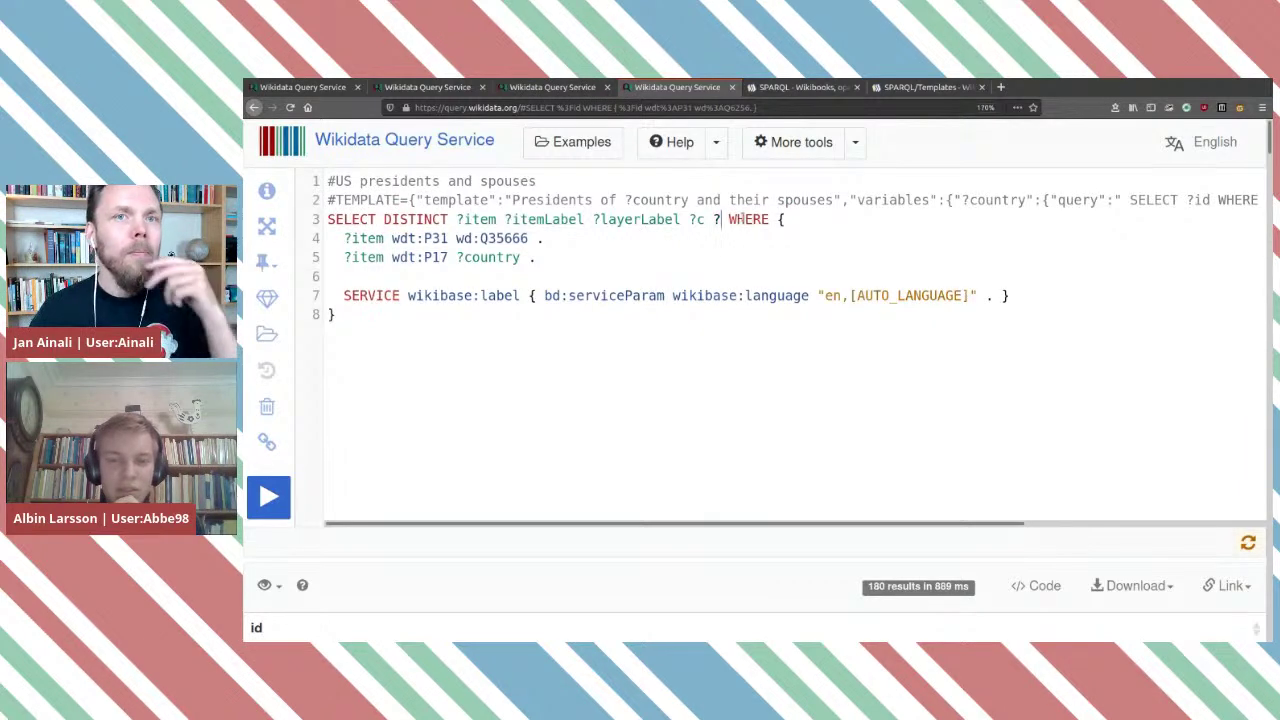
key("BackSpace")
key("BackSpace")
key("BackSpace")
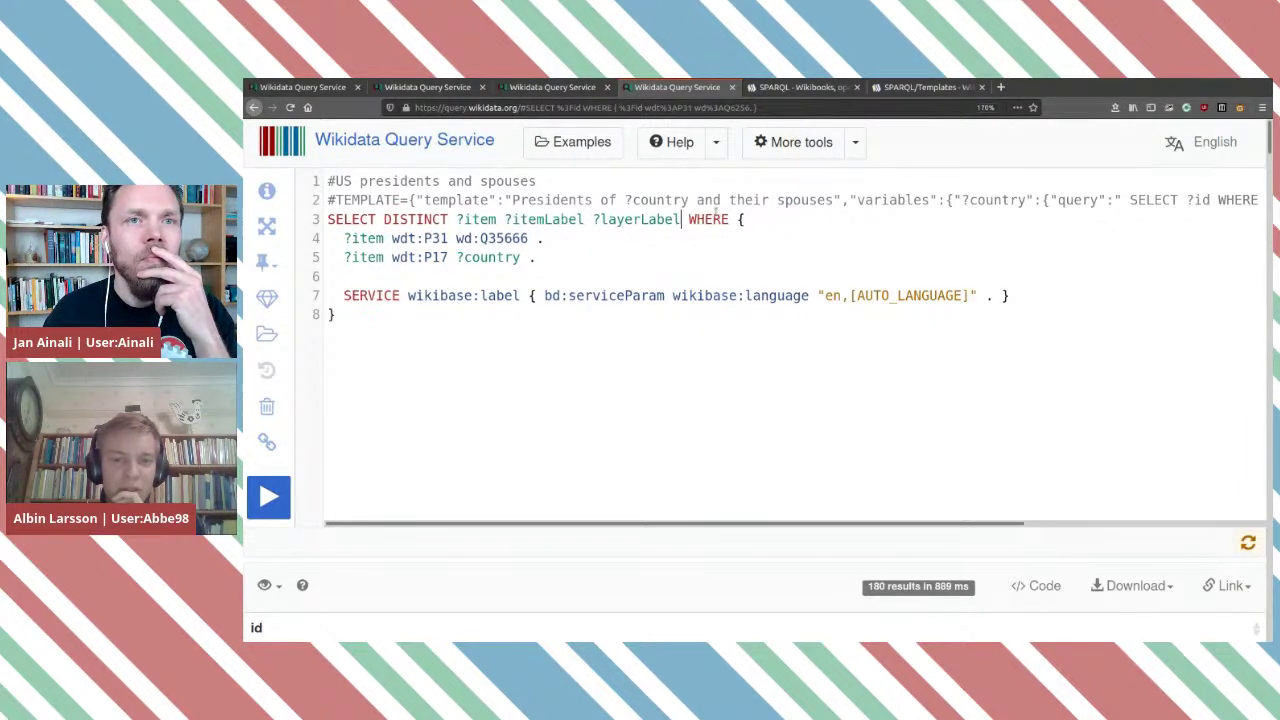
left_click(267, 190)
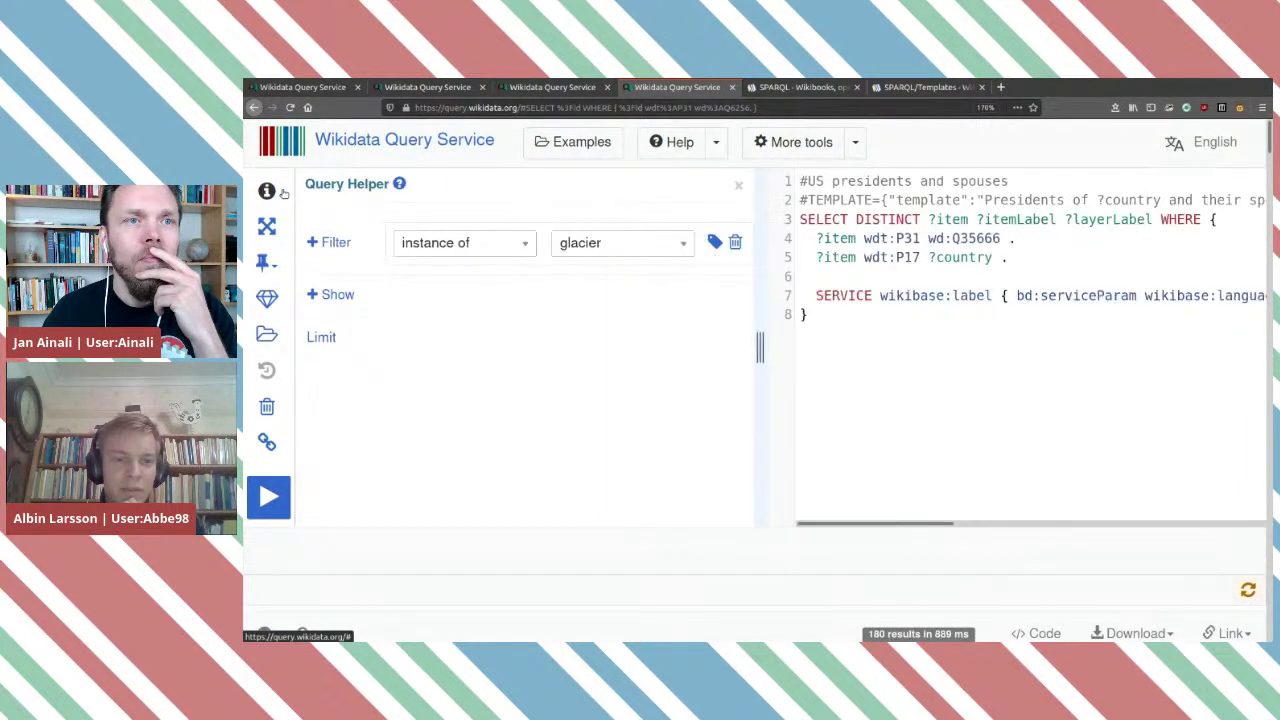
left_click(279, 191)
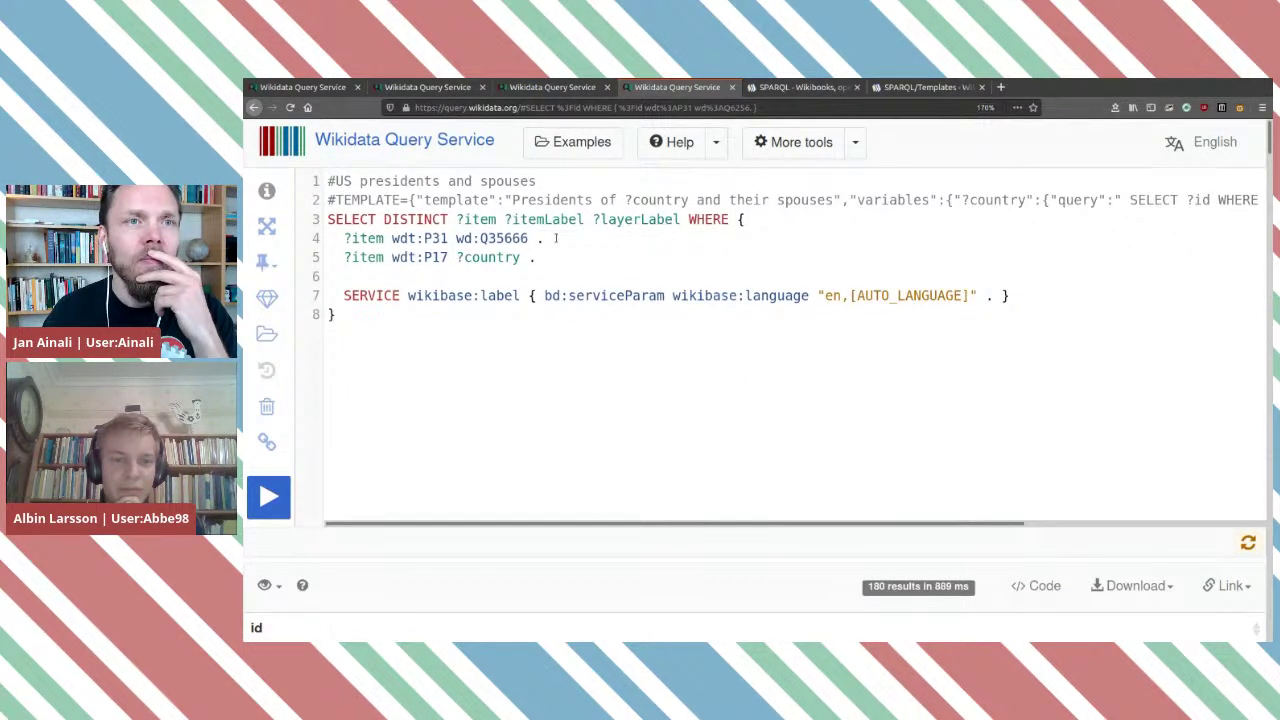
Delete the ?item wdt:P31 wd:Q35666 triple and inspect the Query Helper, including its Show option.
left_click_drag(556, 238, 284, 245)
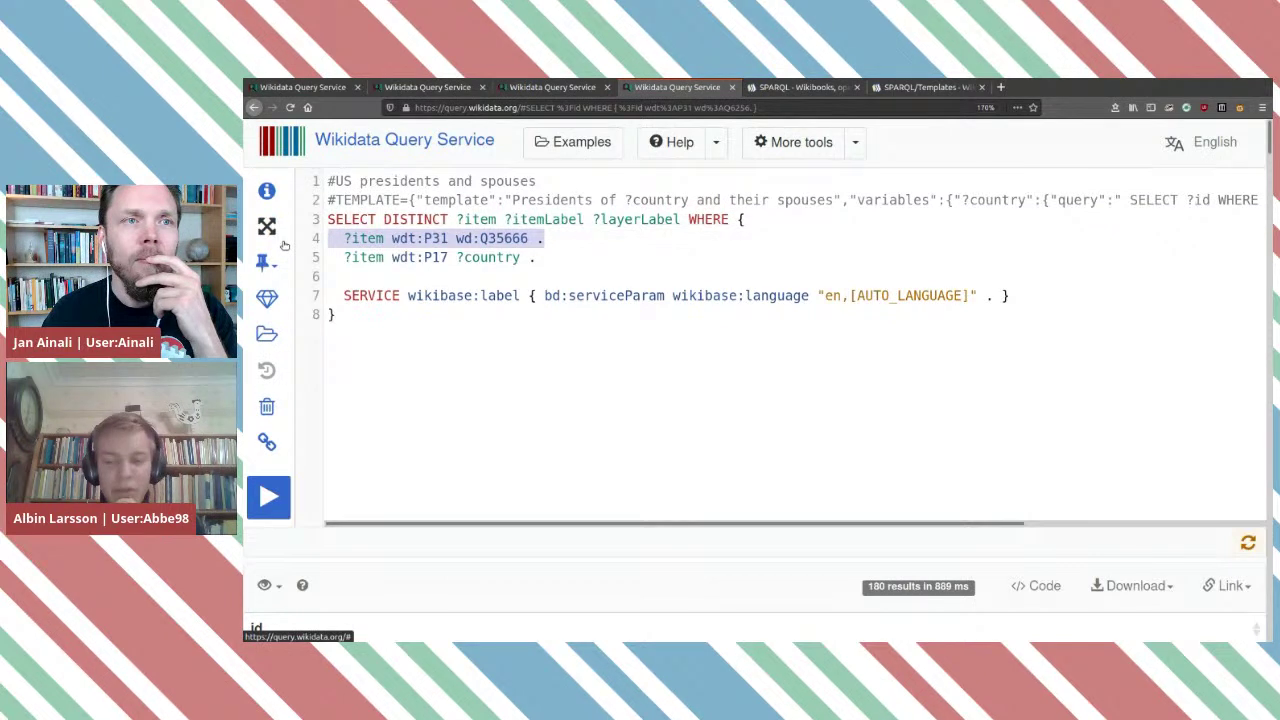
key("BackSpace")
key("BackSpace")
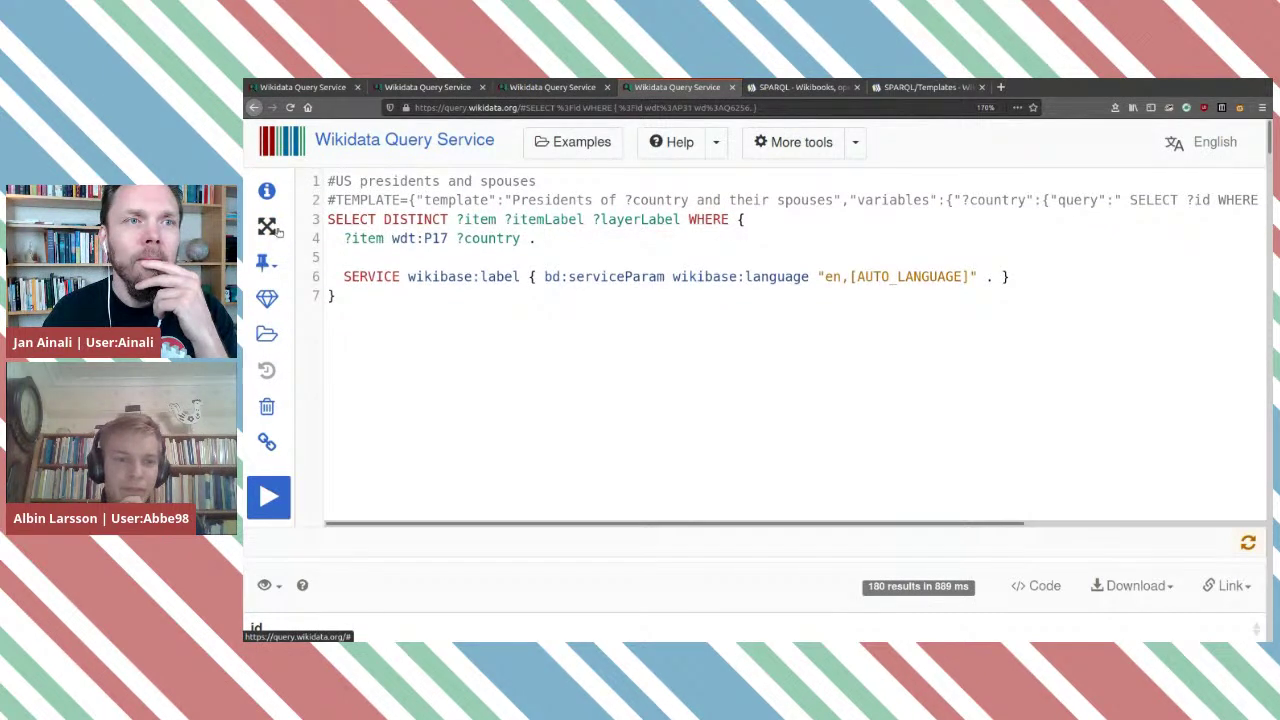
left_click(267, 190)
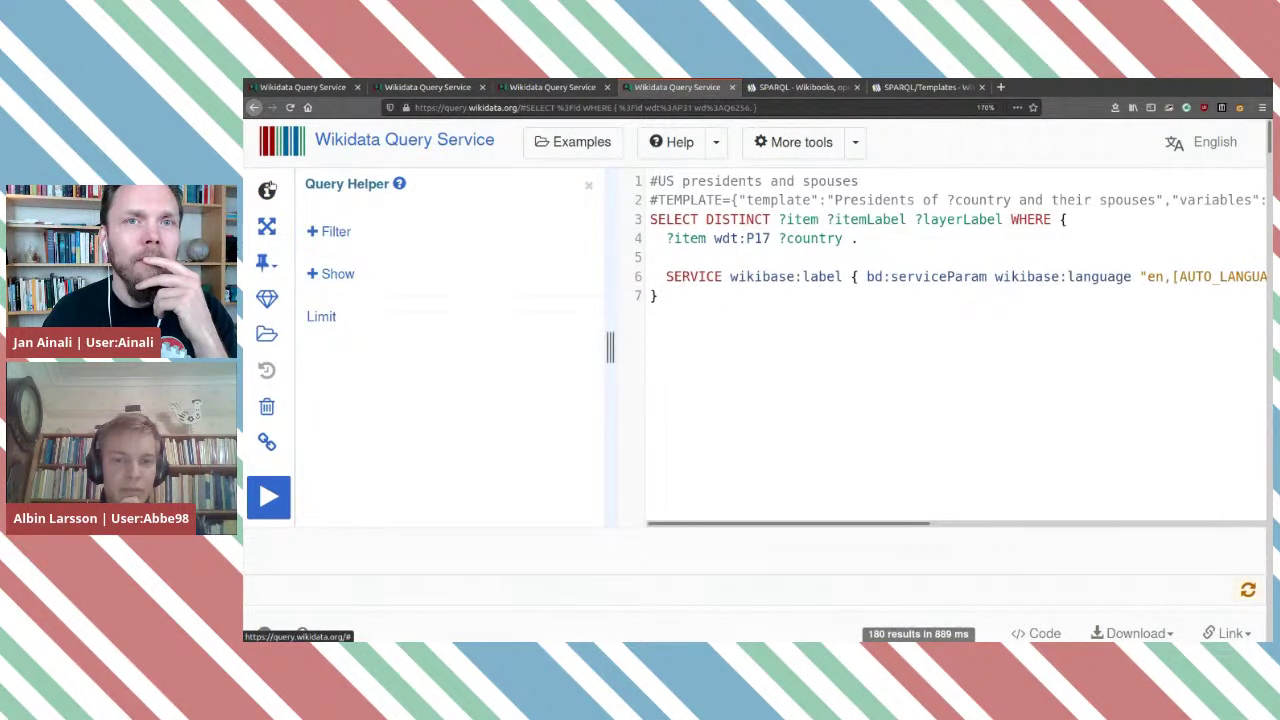
left_click(350, 274)
left_click(499, 271)
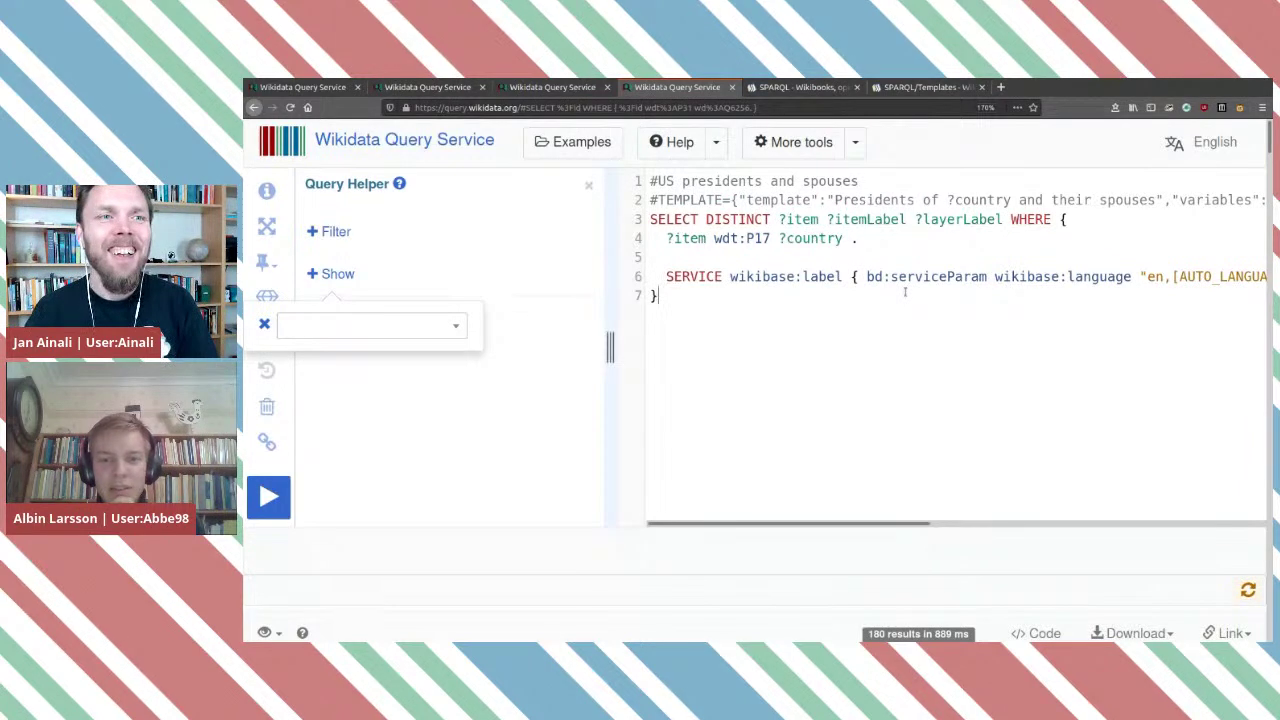
left_click(563, 87)
left_click(428, 87)
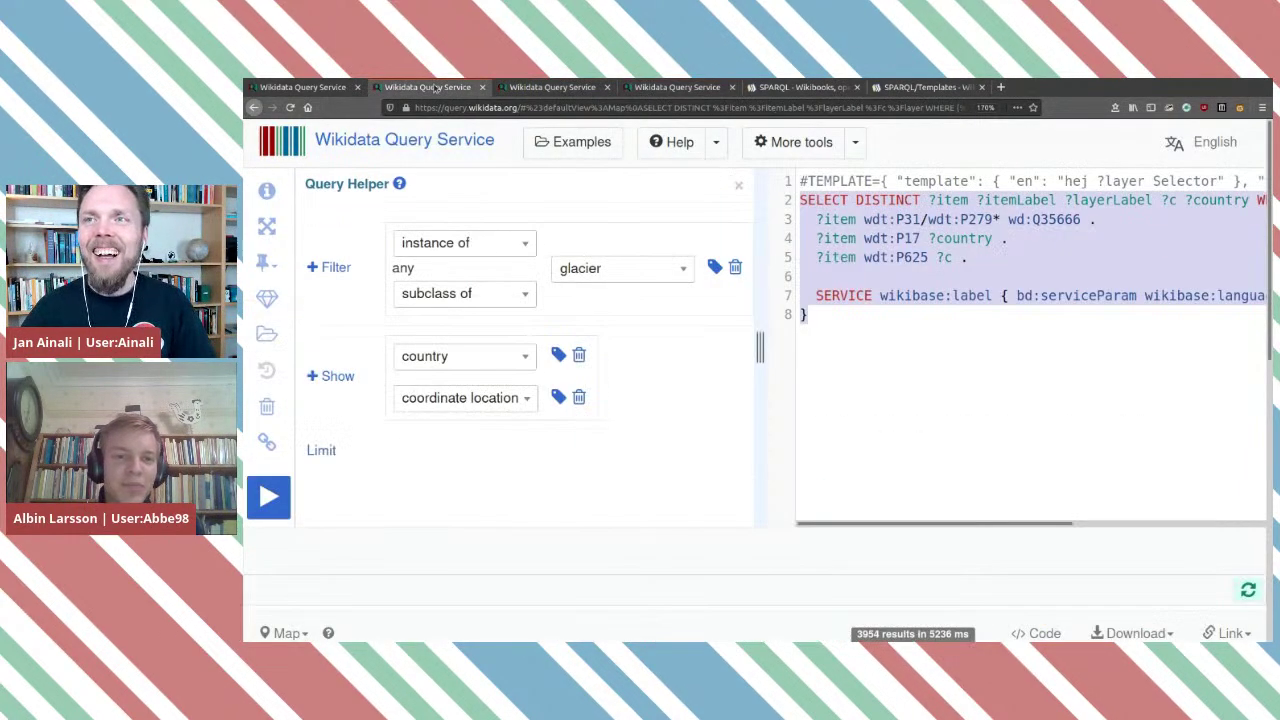
left_click(309, 88)
scroll(735, 263, "down", 1)
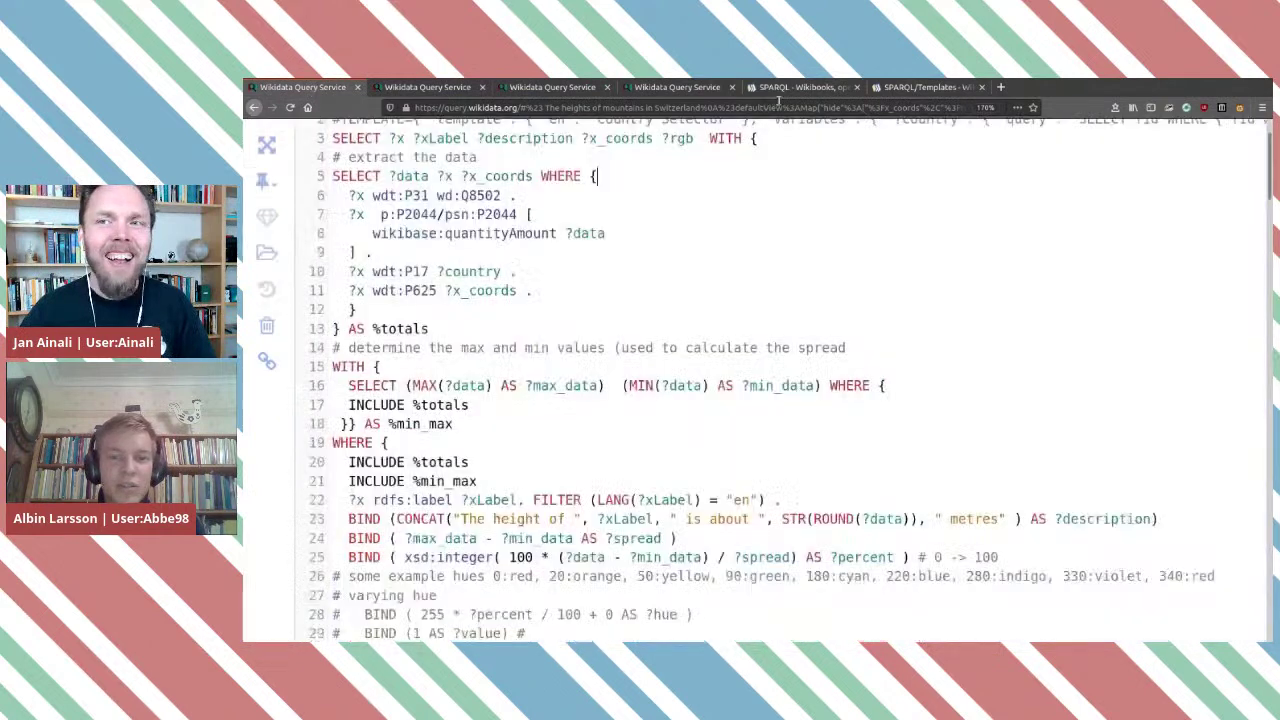
left_click(680, 87)
Replace the SPARQL Wikibooks page with the Wikidata Glaciers user subpage and open its "Glaciers by country (color map)" query.
left_click(785, 90)
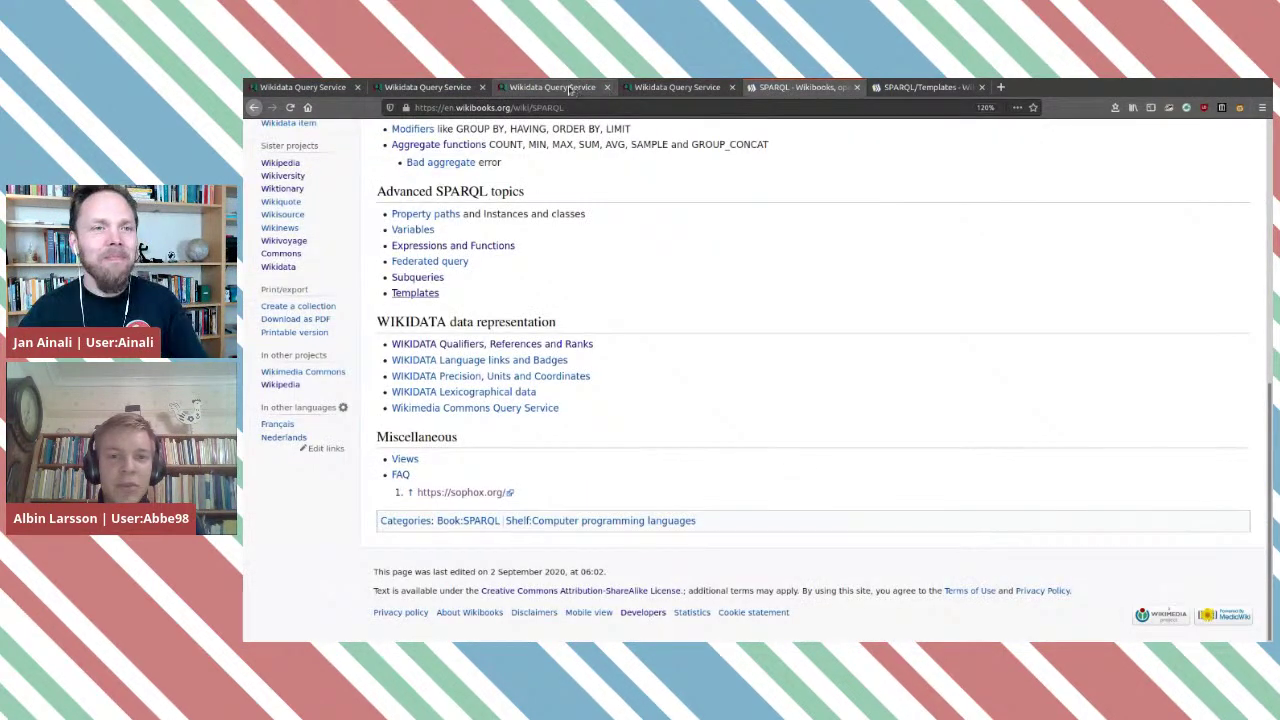
left_click(623, 107)
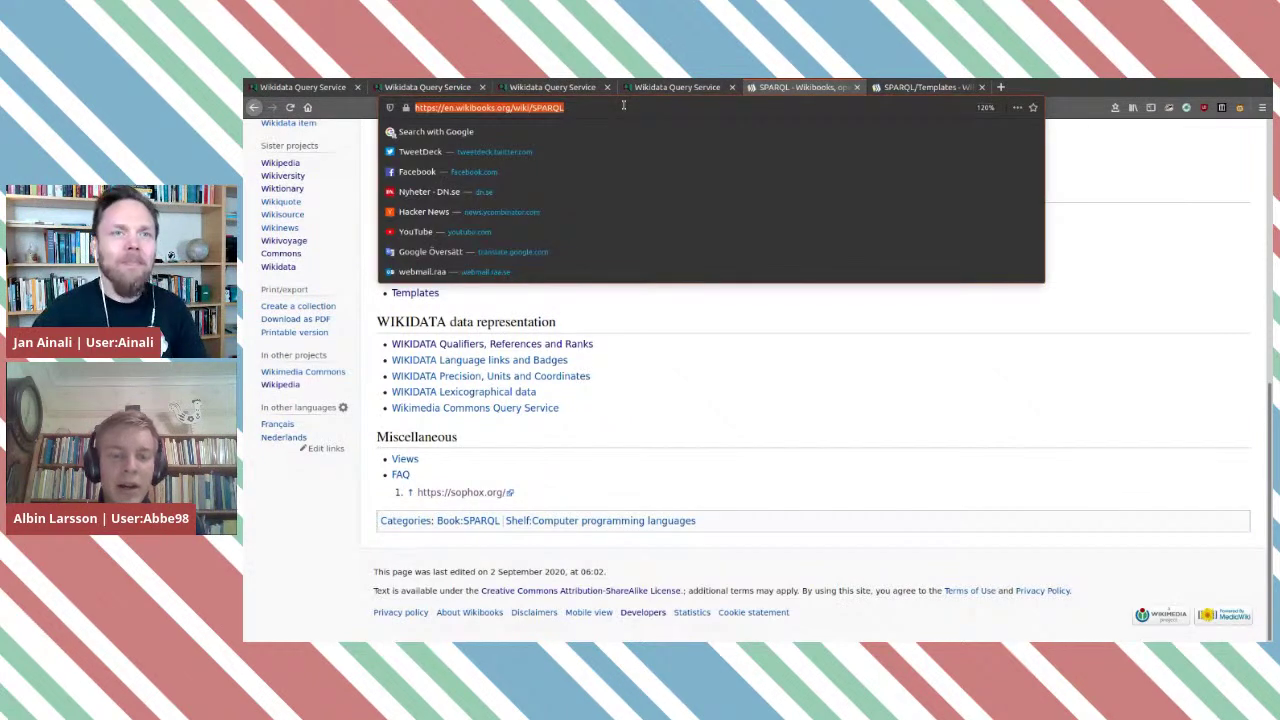
type("Abbe98")
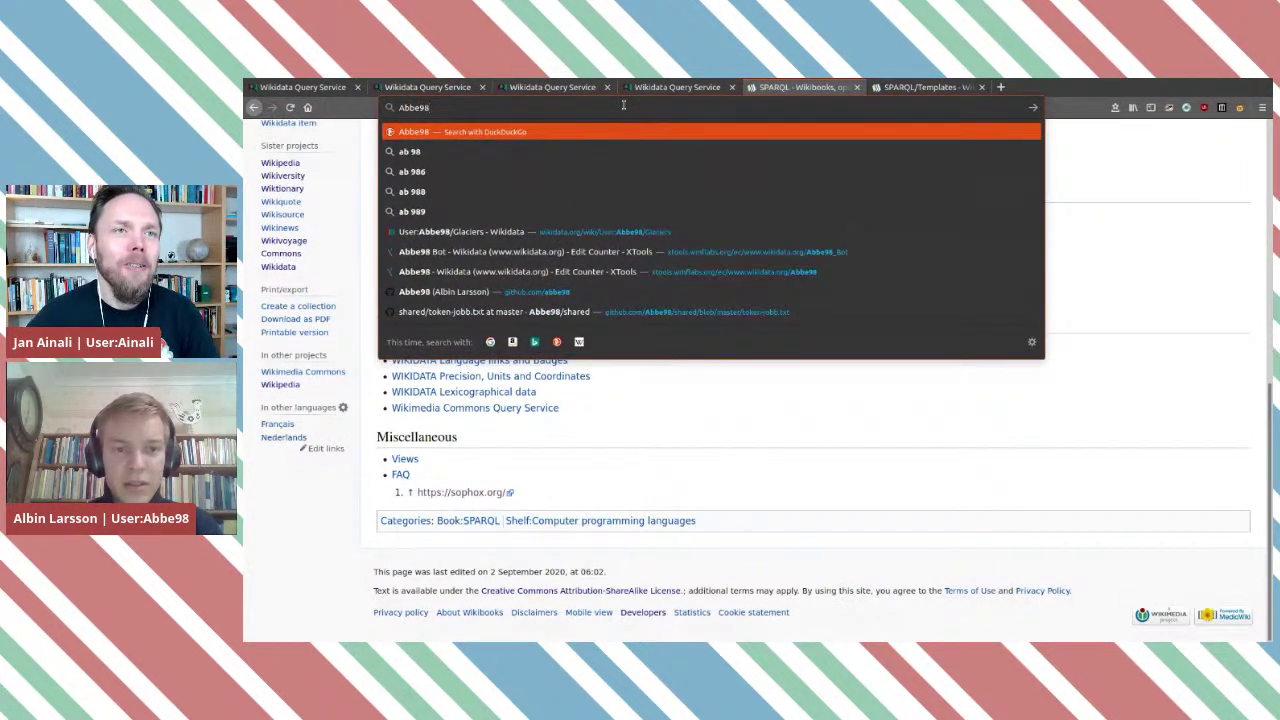
type(":Gl")
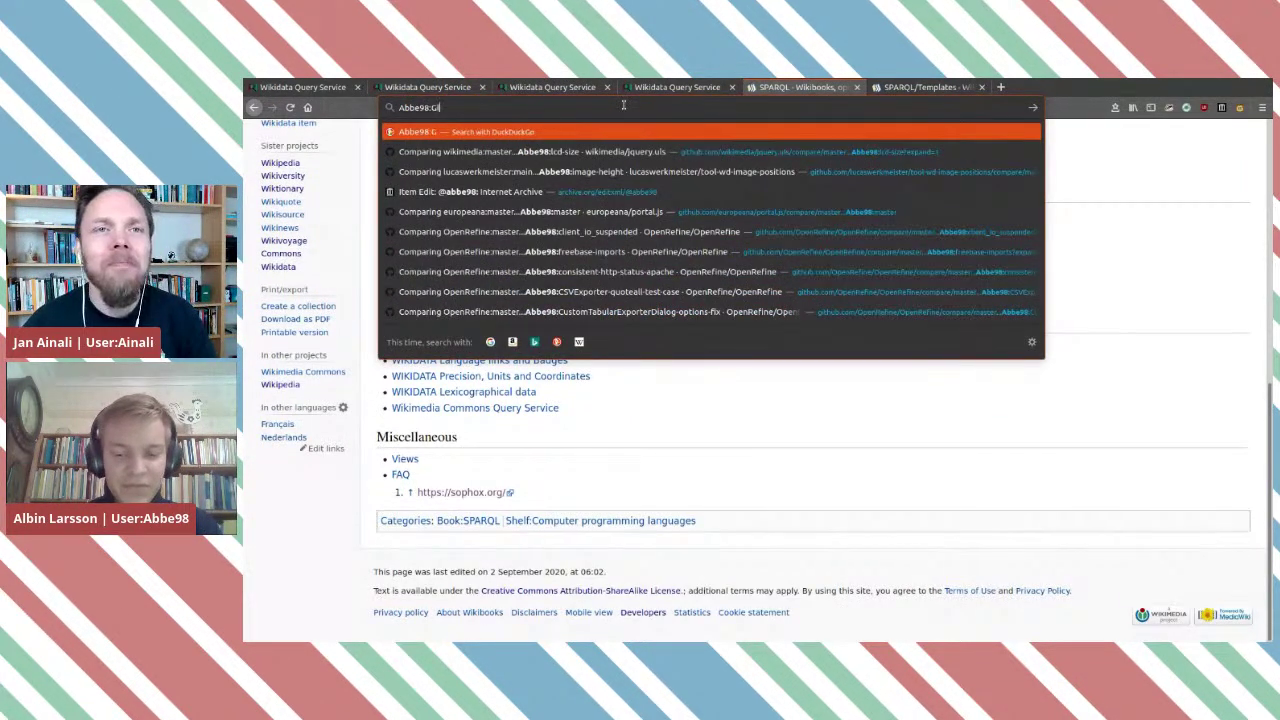
type("acier")
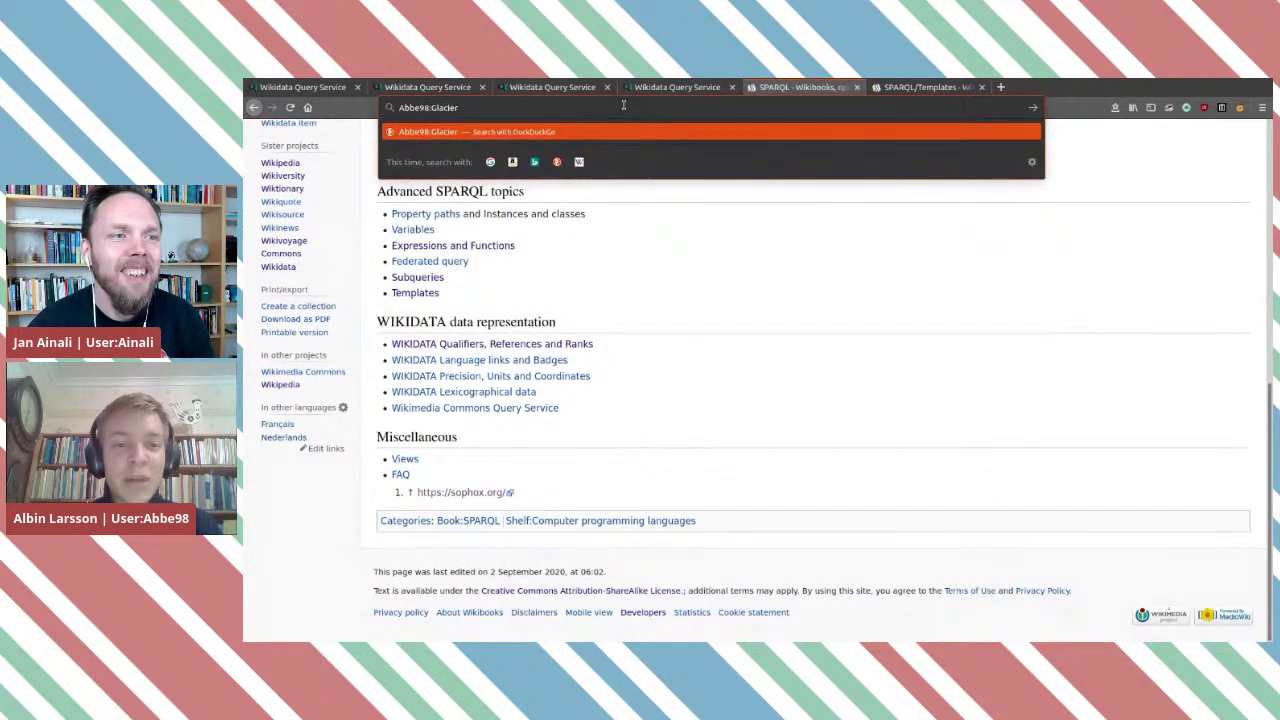
key("BackSpace")
key("BackSpace")
key("BackSpace")
key("BackSpace")
key("BackSpace")
key("BackSpace")
key("BackSpace")
key("BackSpace")
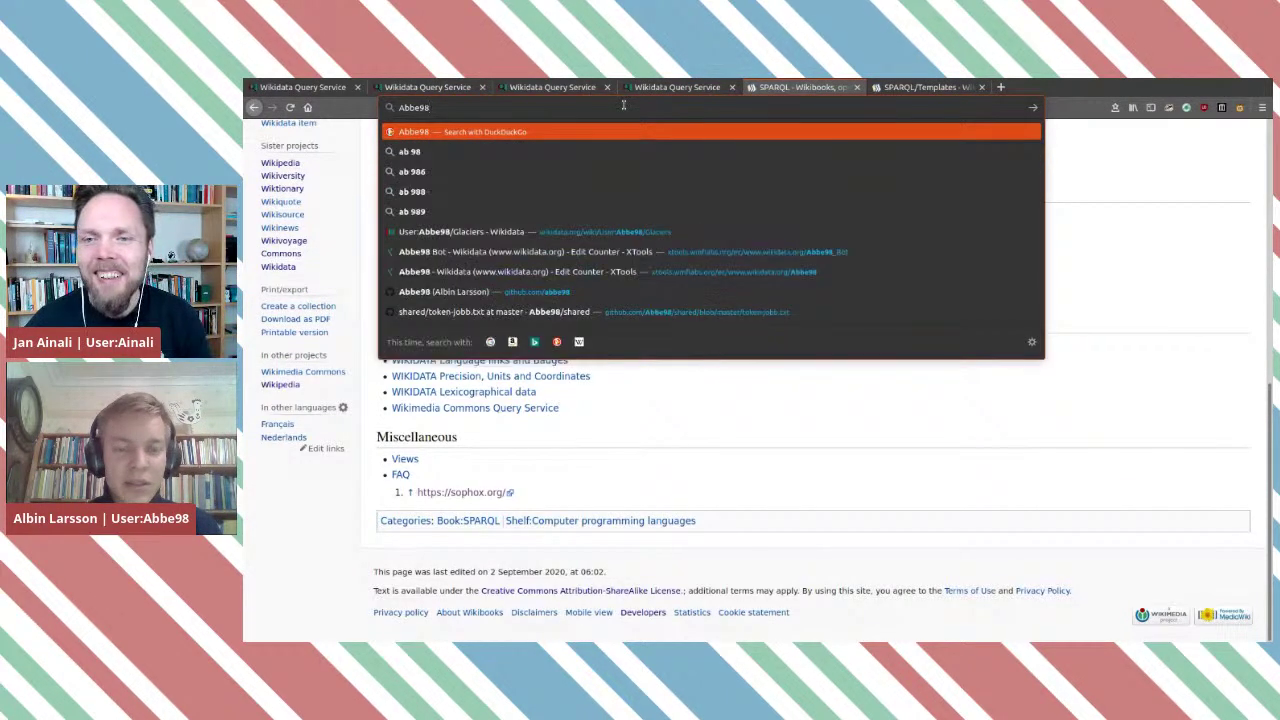
type("/")
key("Down")
key("Return")
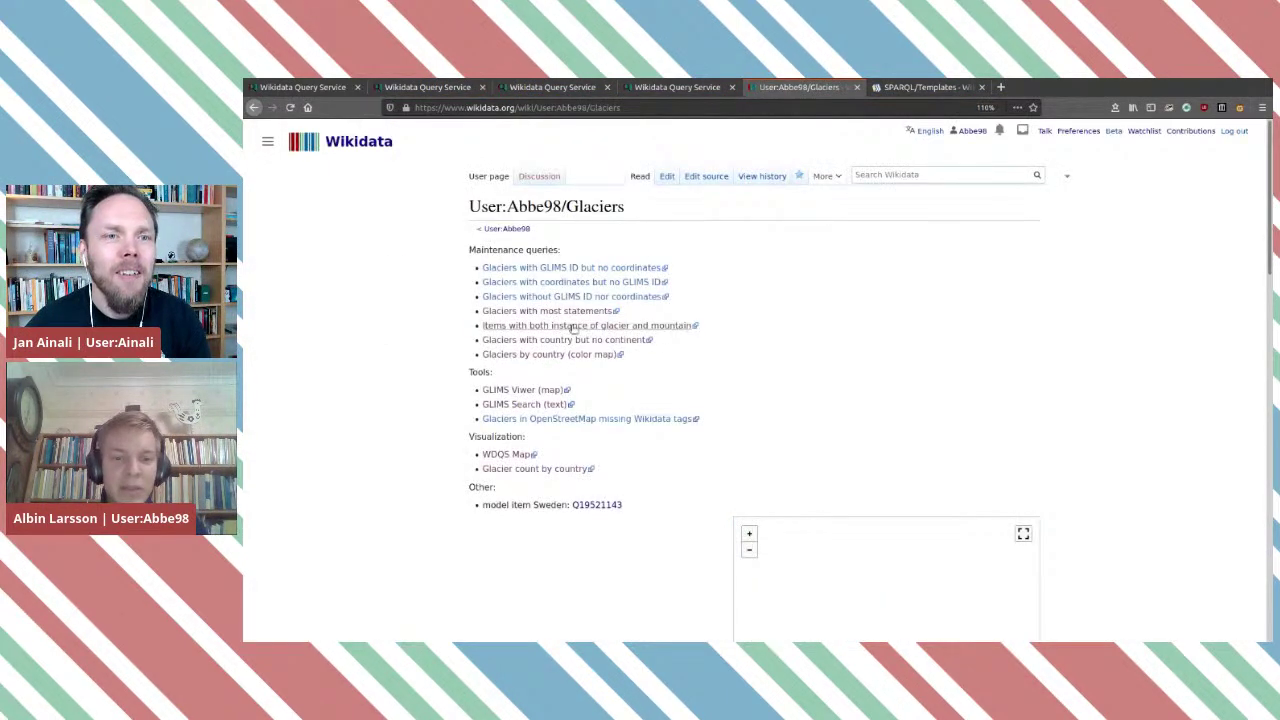
left_click(576, 355)
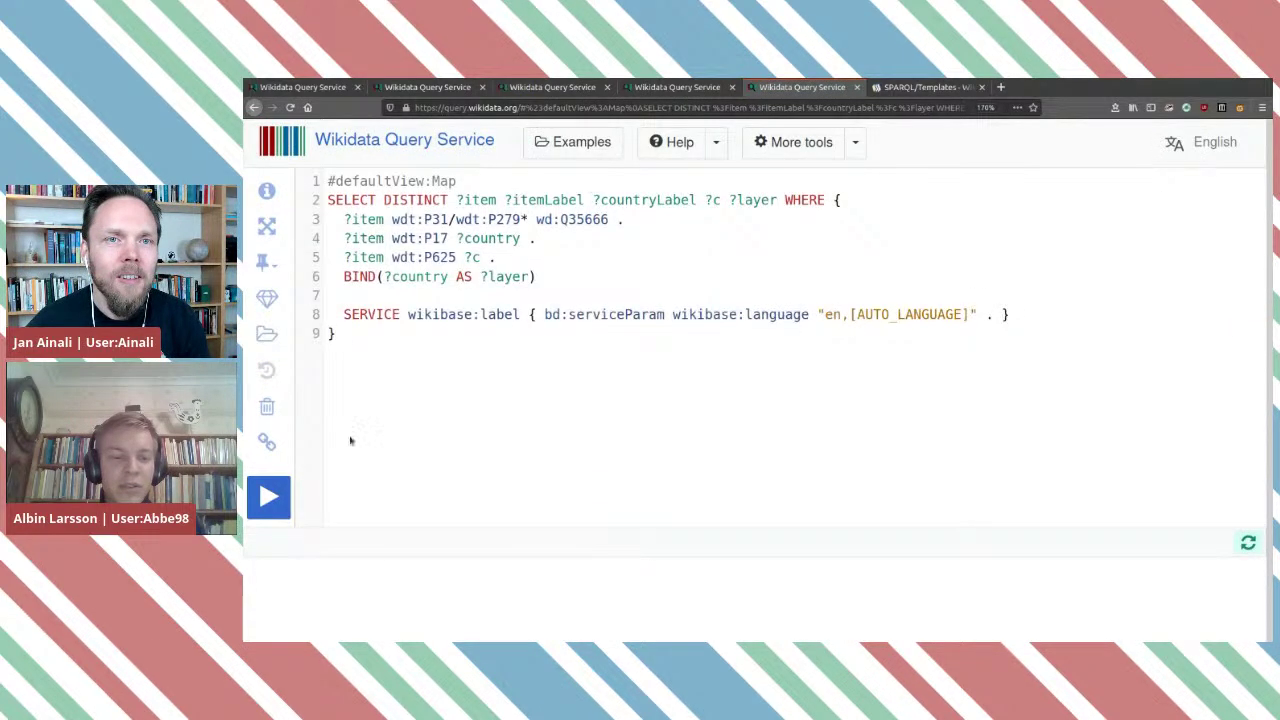
Run the glaciers by country query and look over its layer-colored world map of results.
left_click(268, 512)
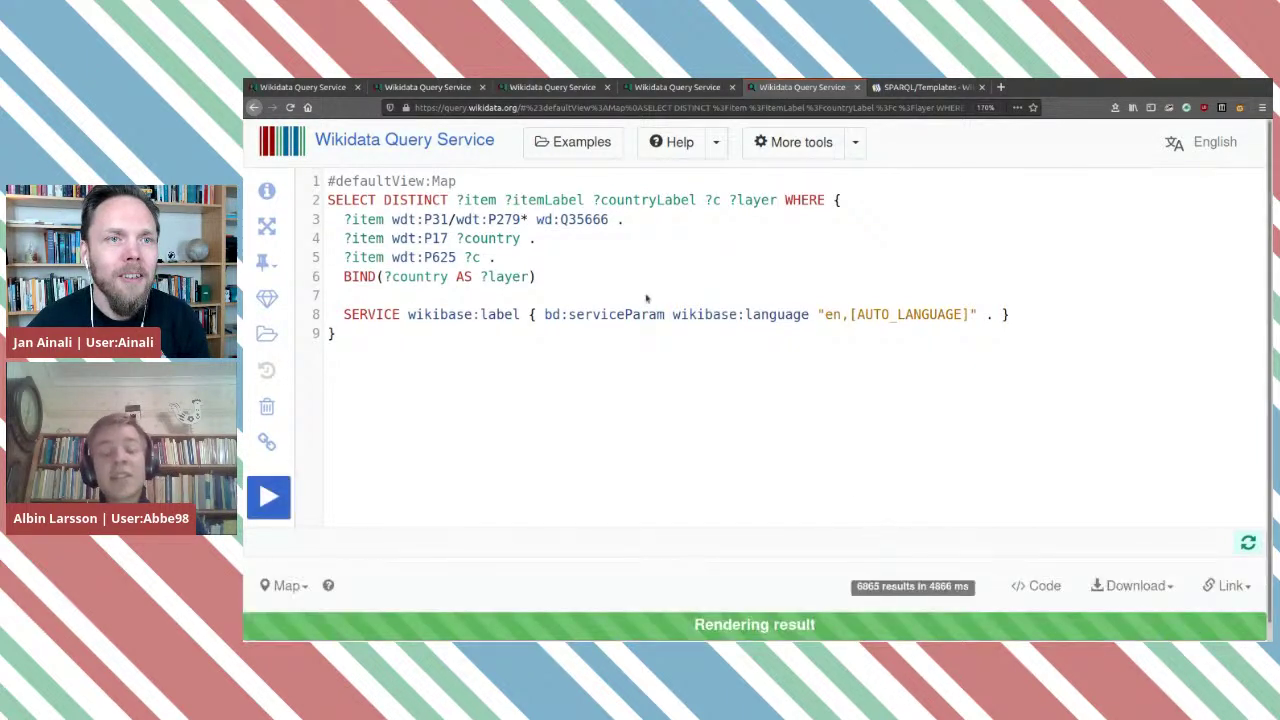
left_click(541, 276)
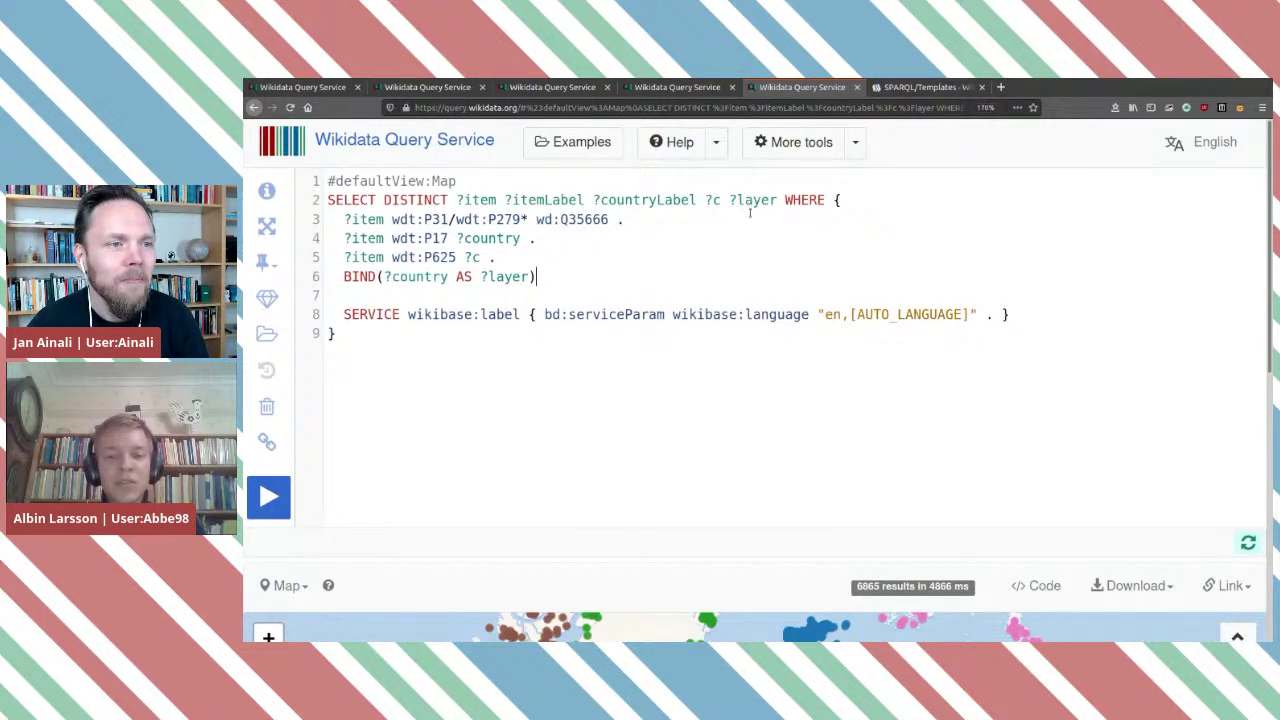
scroll(751, 443, "down", 4)
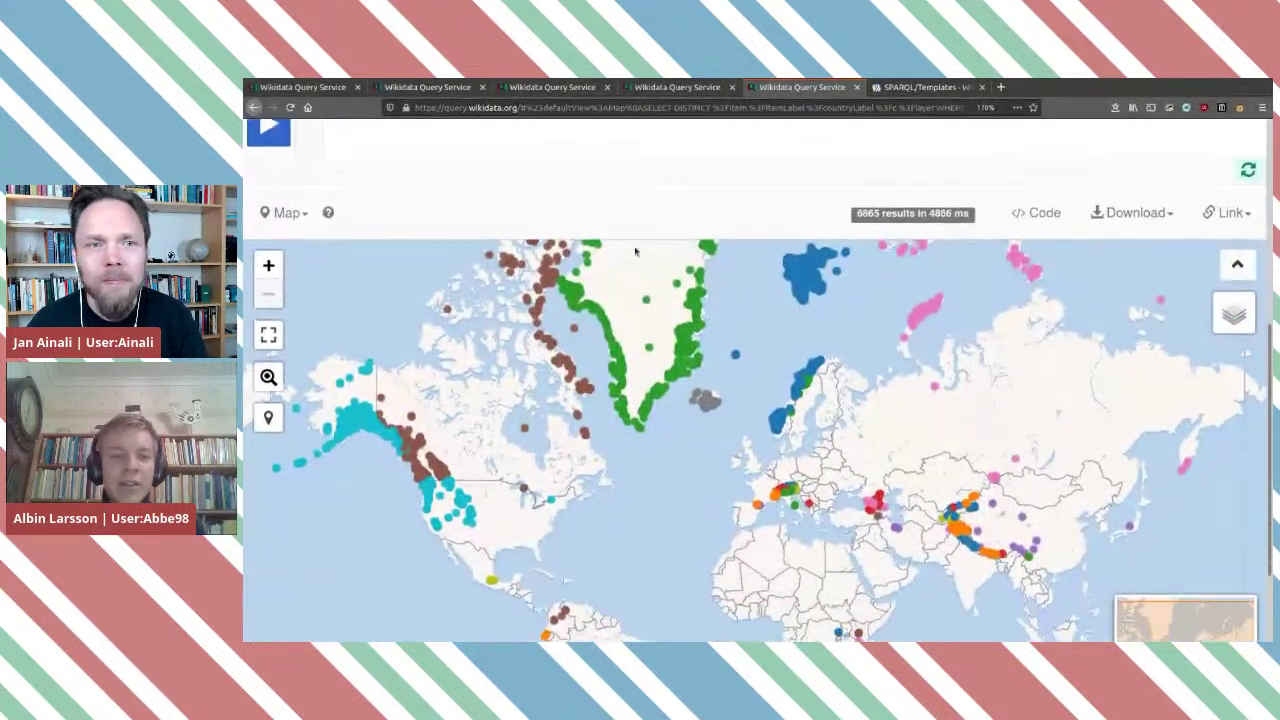
left_click_drag(790, 413, 730, 440)
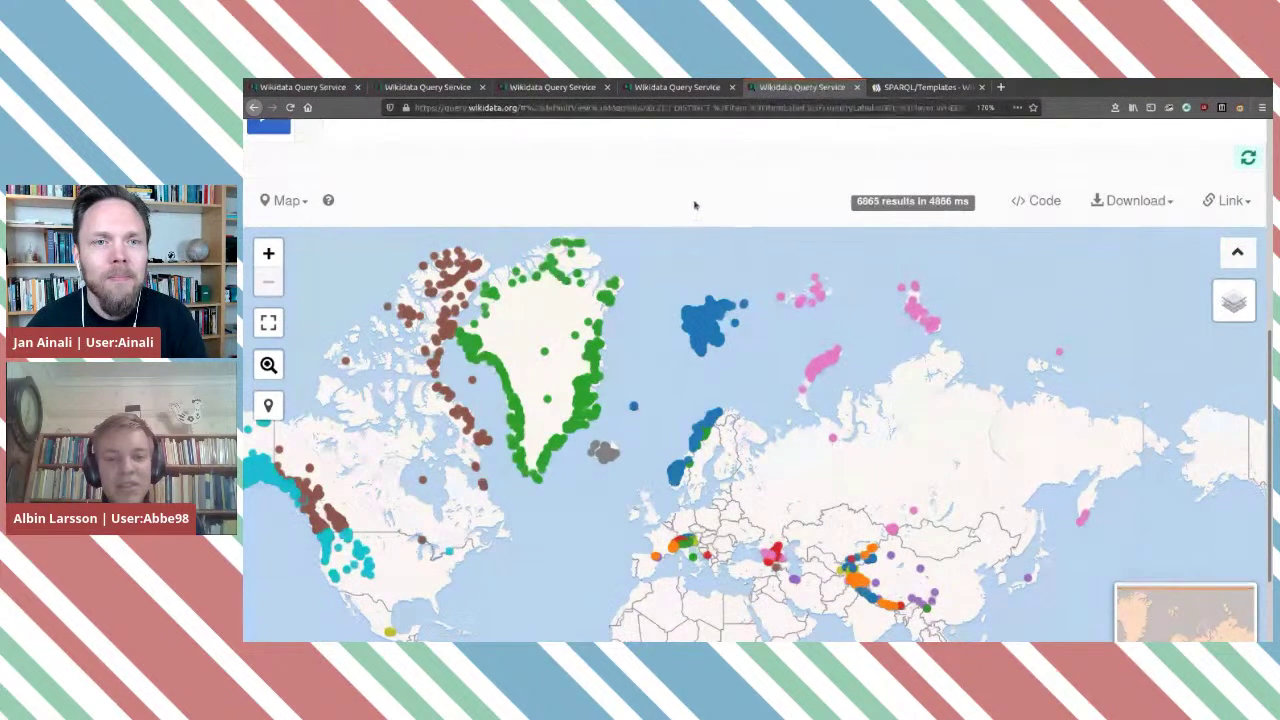
scroll(687, 196, "down", 2)
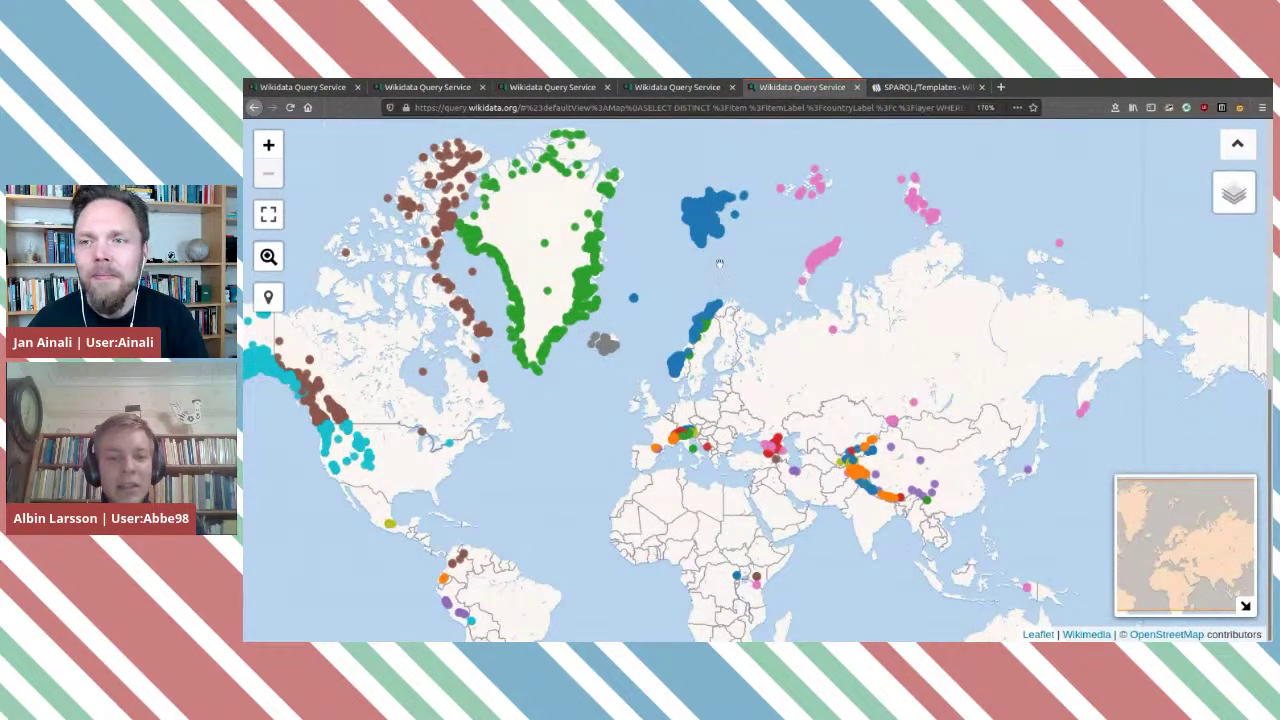
left_click_drag(530, 407, 680, 407)
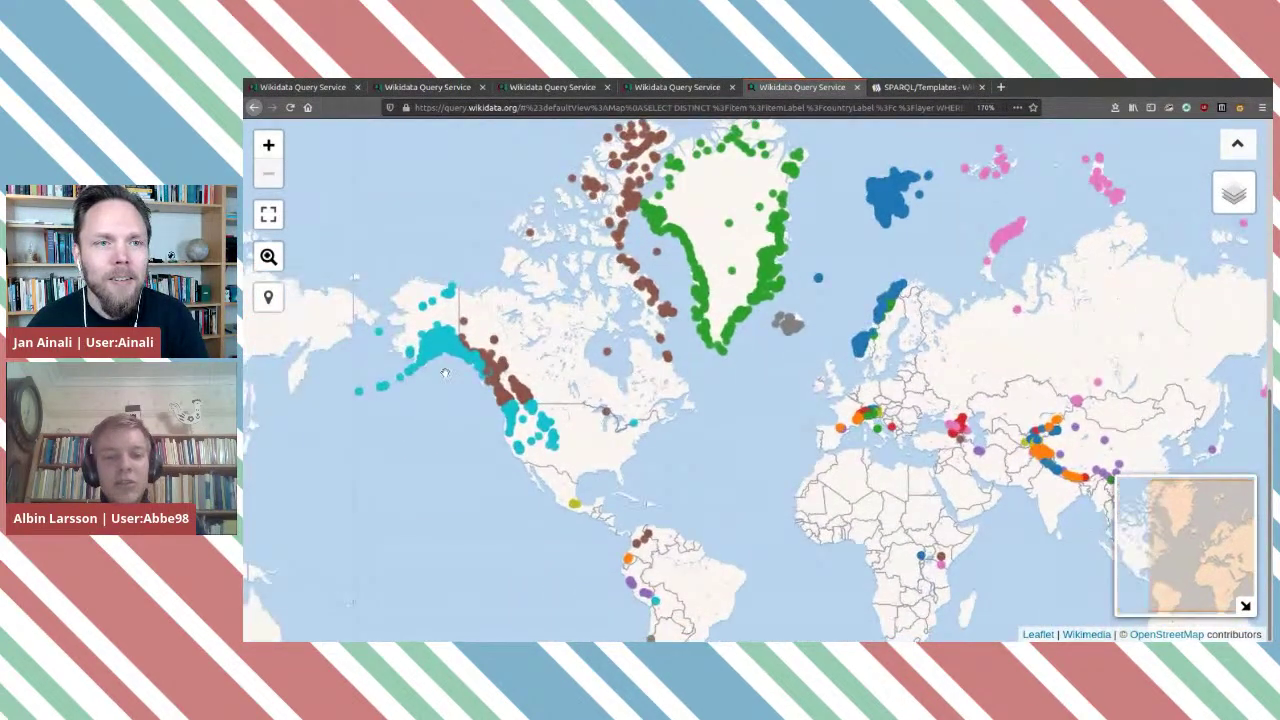
Examine the glacier points along the Alaska–Canada border, including the lone brown point on the Alaskan side.
scroll(470, 365, "up", 2)
scroll(474, 366, "up", 1)
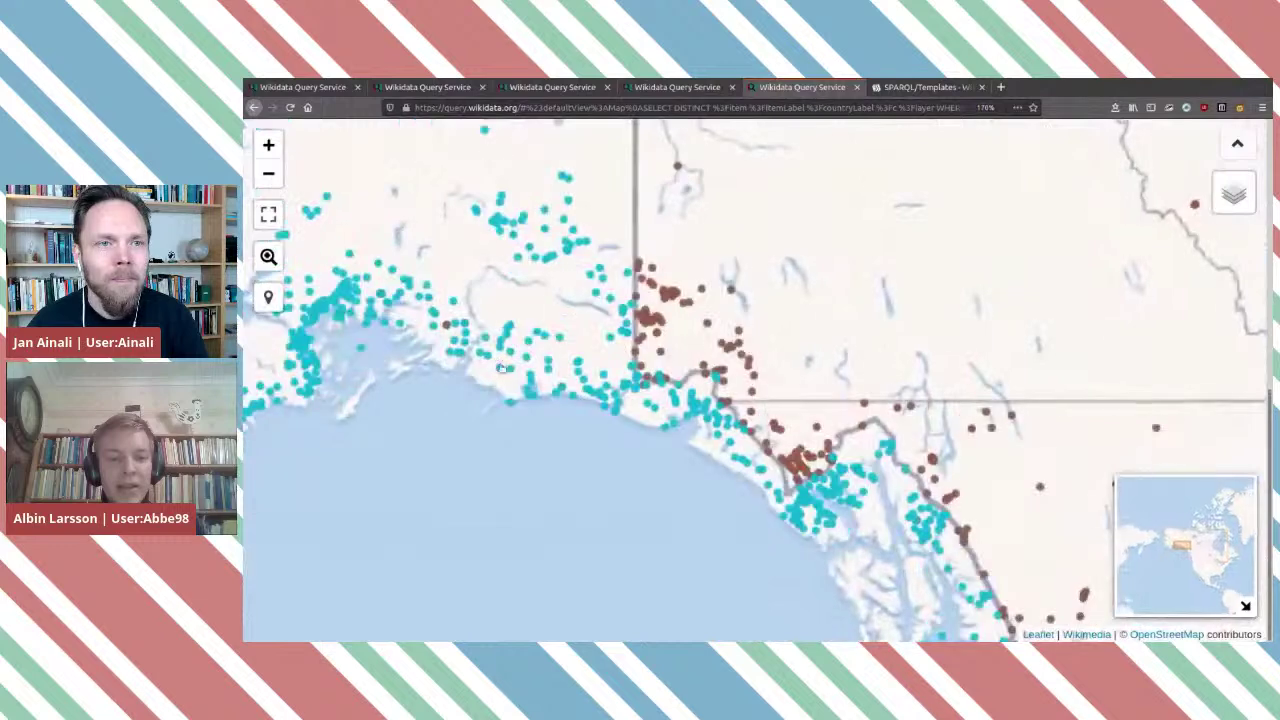
left_click(445, 325)
left_click(952, 320)
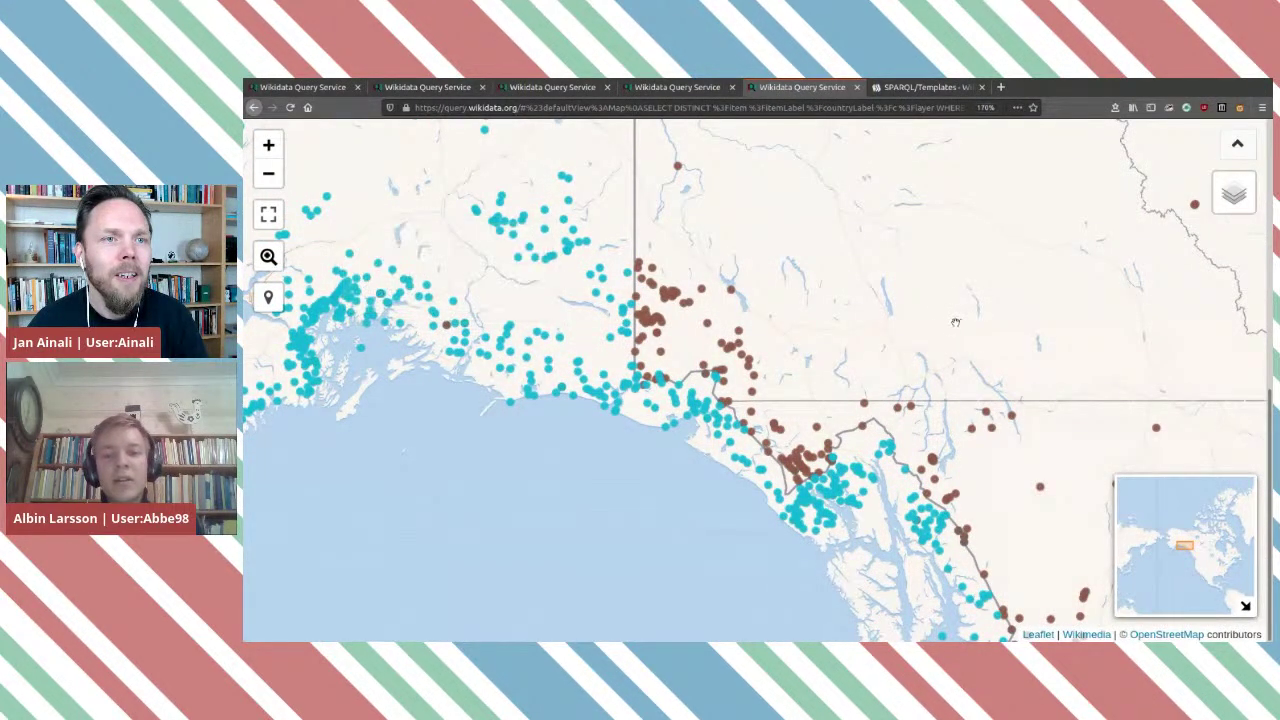
scroll(952, 320, "down", 1)
left_click_drag(1058, 280, 700, 560)
scroll(956, 403, "down", 1)
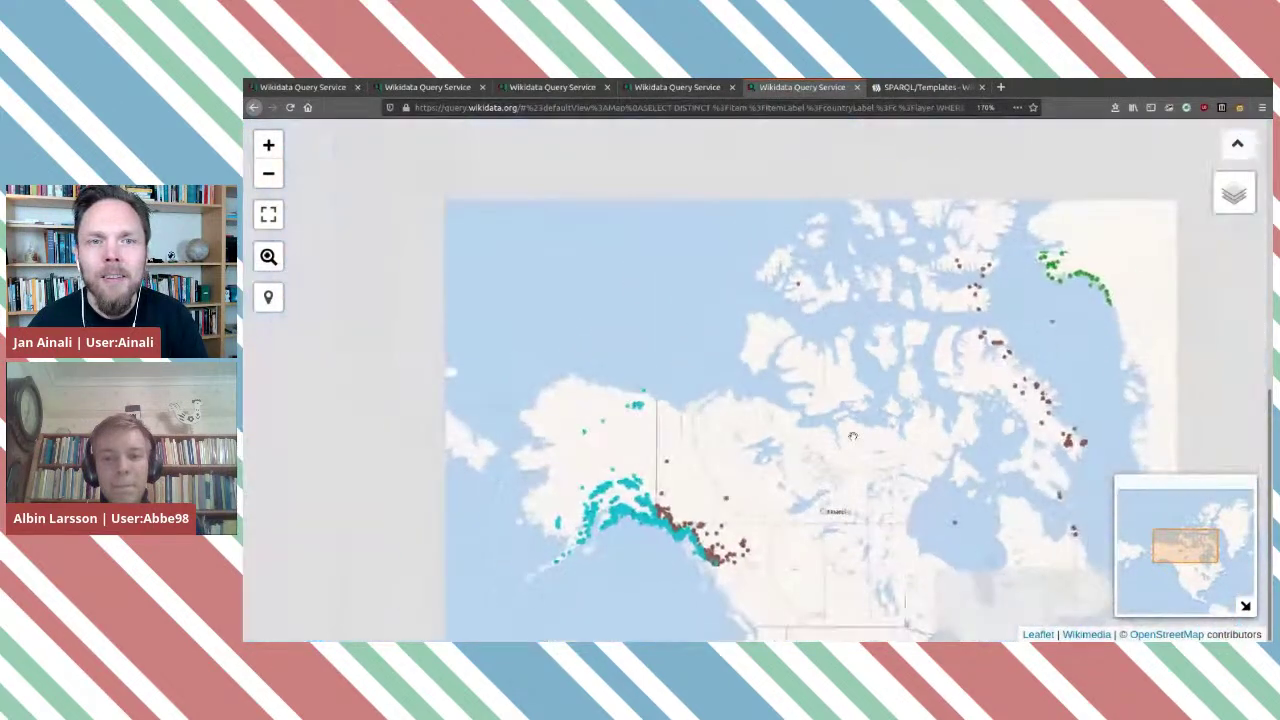
Recheck the glacier query text and inspect the map's country-colored points across Greenland, Svalbard and Scandinavia.
left_click(1237, 145)
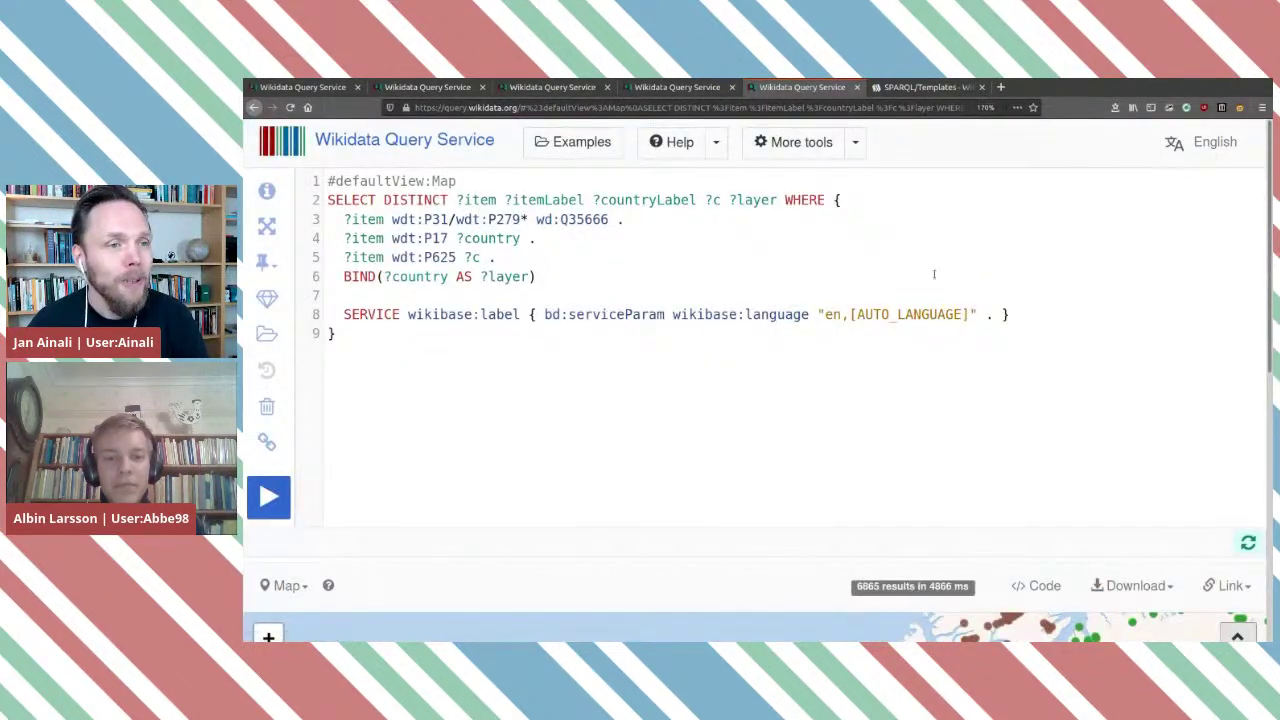
scroll(822, 378, "down", 4)
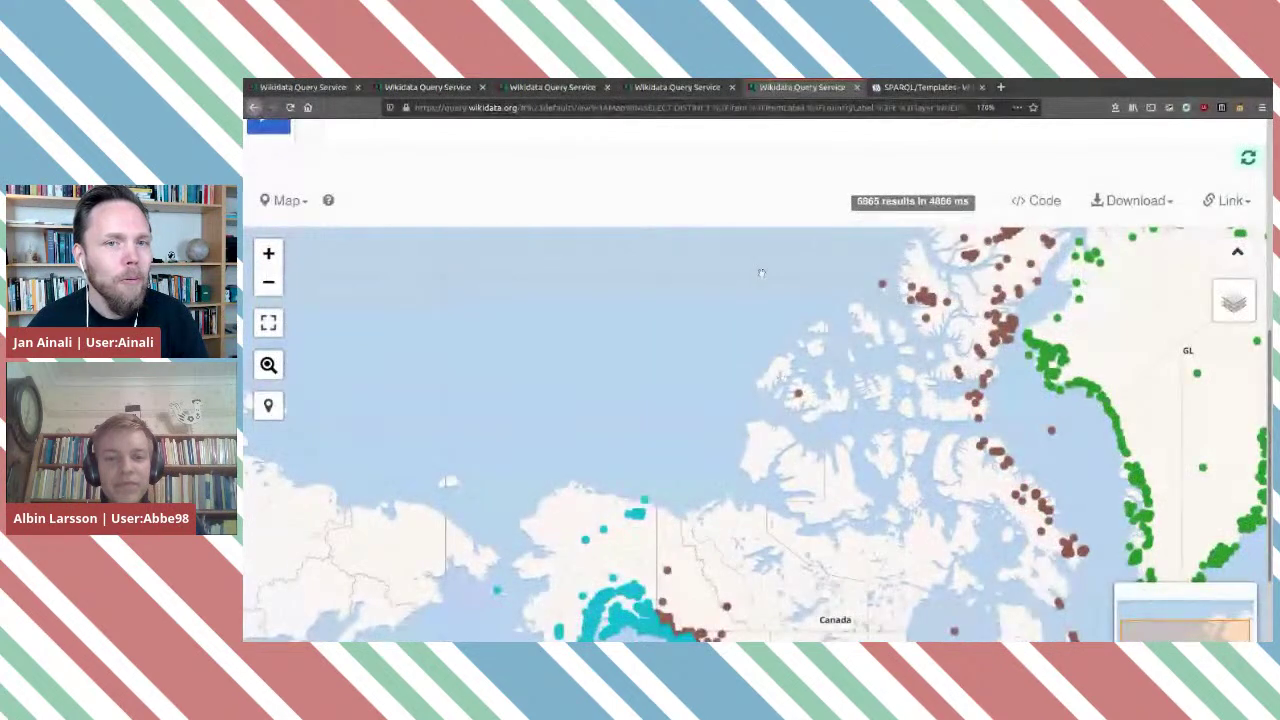
scroll(746, 207, "down", 1)
left_click_drag(1036, 163, 646, 226)
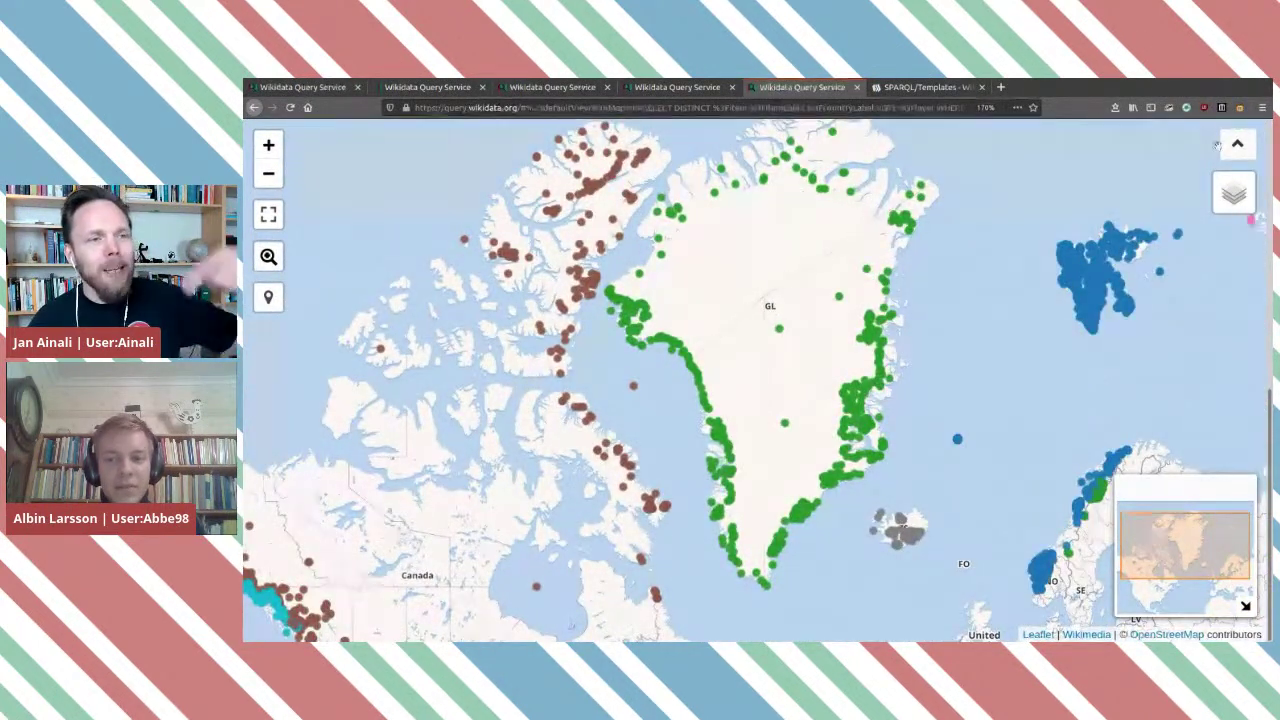
left_click_drag(1131, 385, 789, 353)
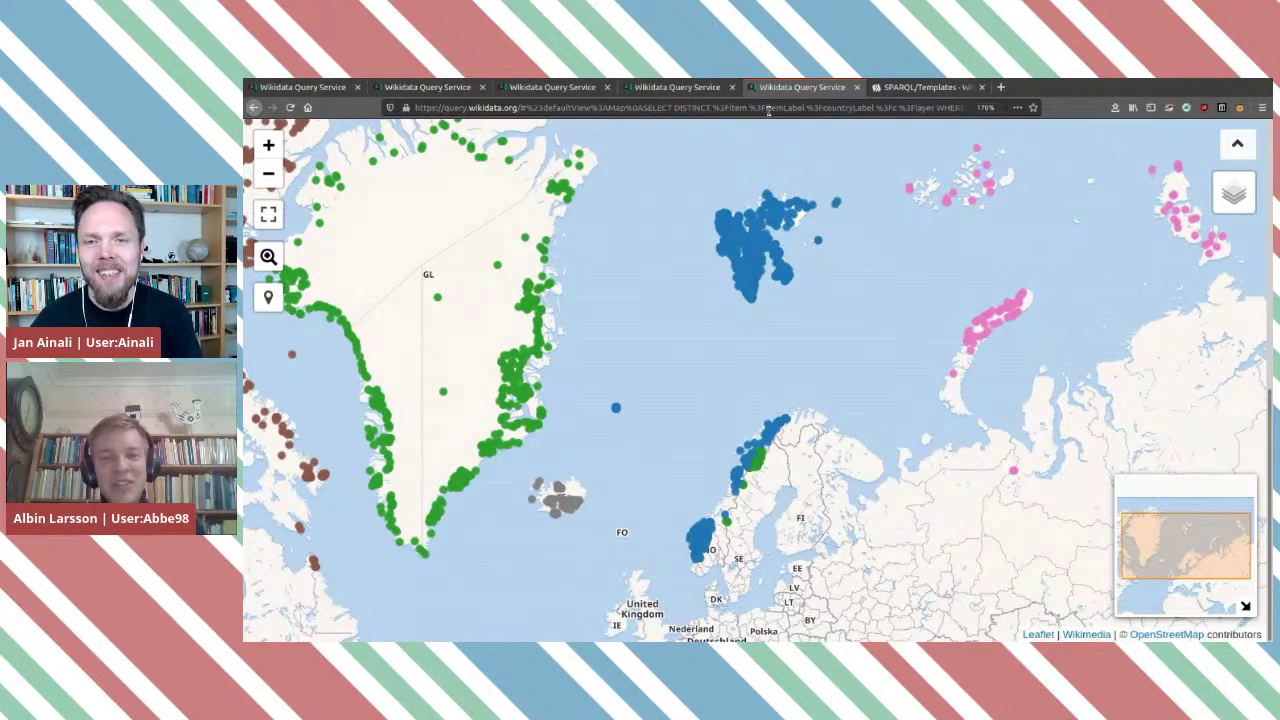
left_click(677, 87)
left_click(803, 87)
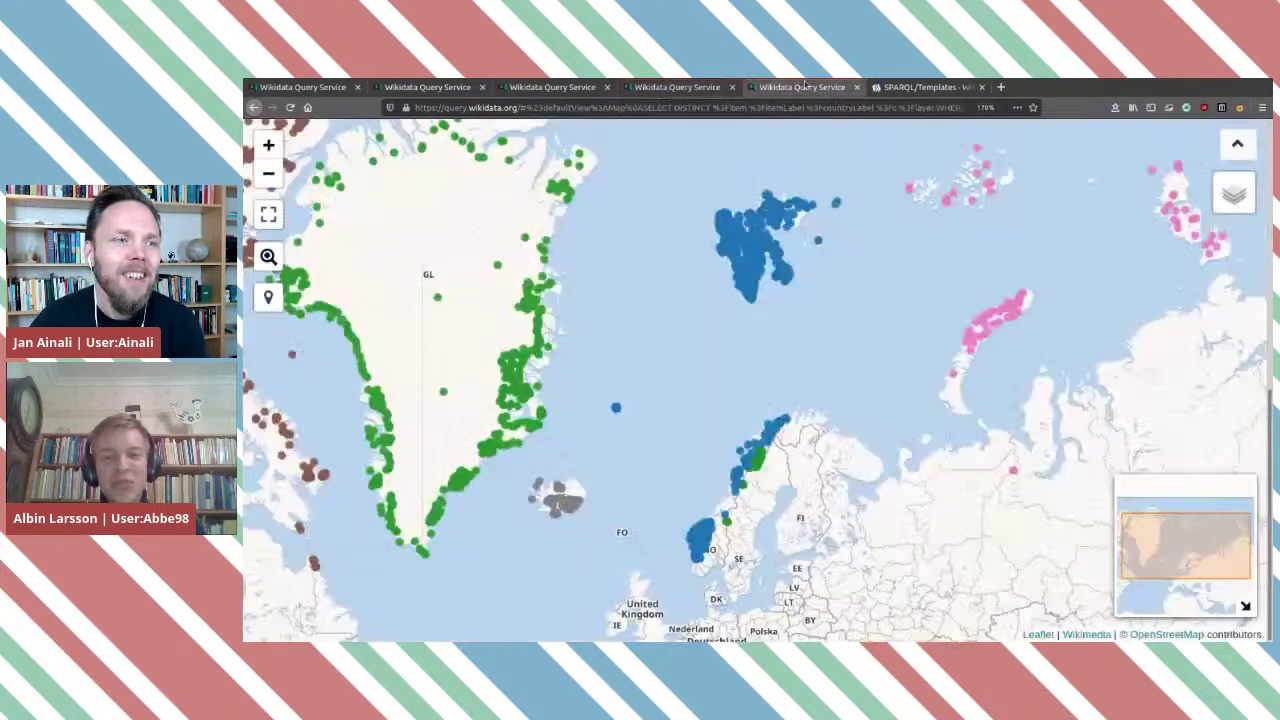